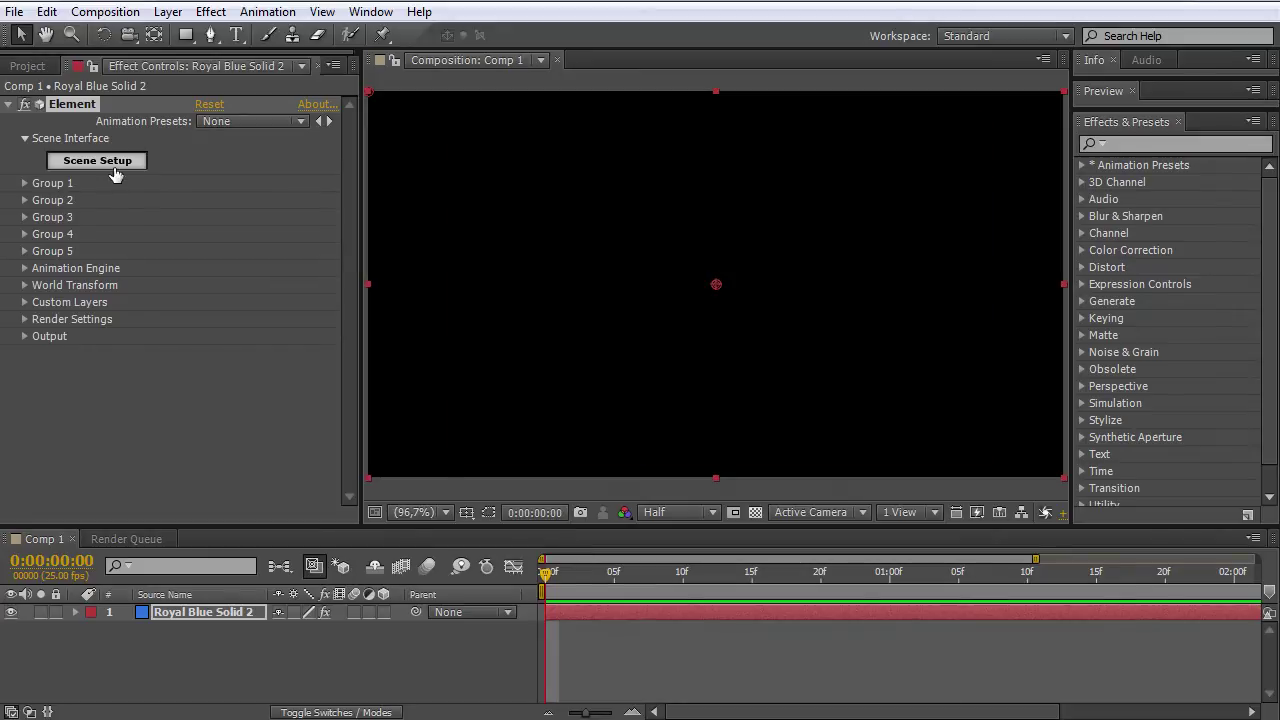
Open Element 3D's Scene Setup from the Element effect on Royal Blue Solid 2.
click(97, 160)
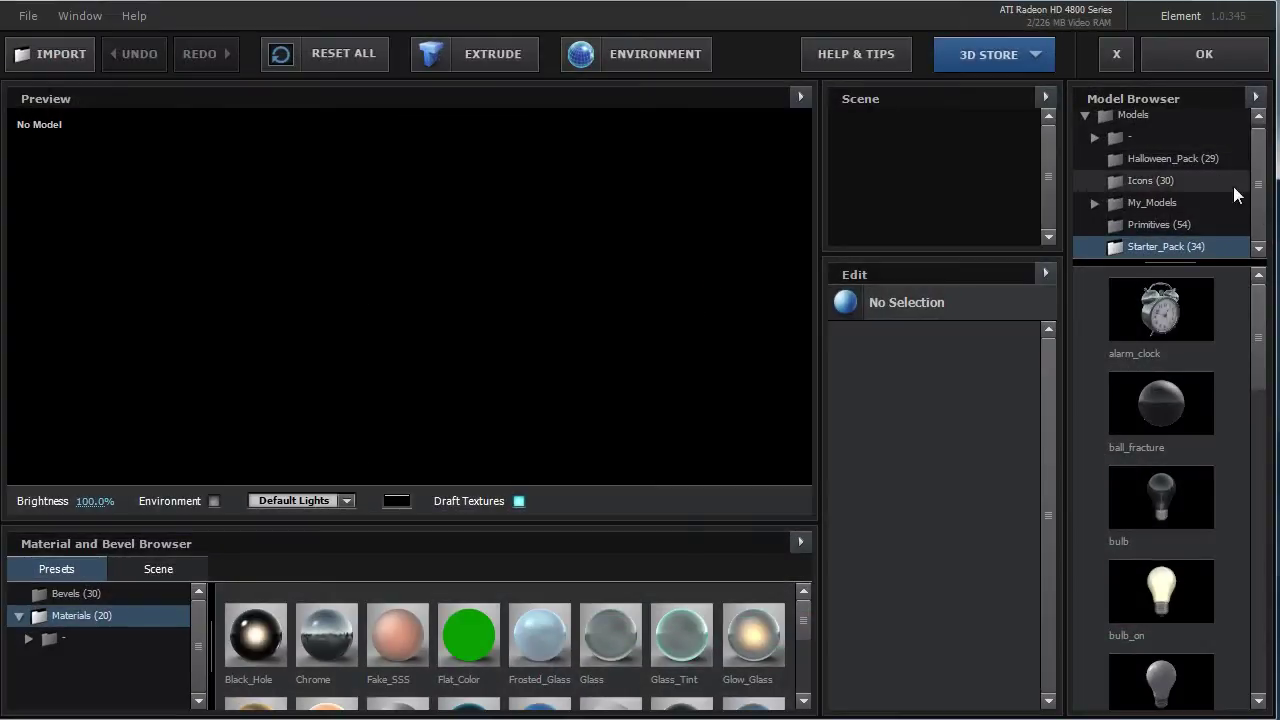
Add the Skull model from Halloween_Pack to the scene and orbit it to face front.
click(1195, 159)
drag(1258, 345, 1258, 600)
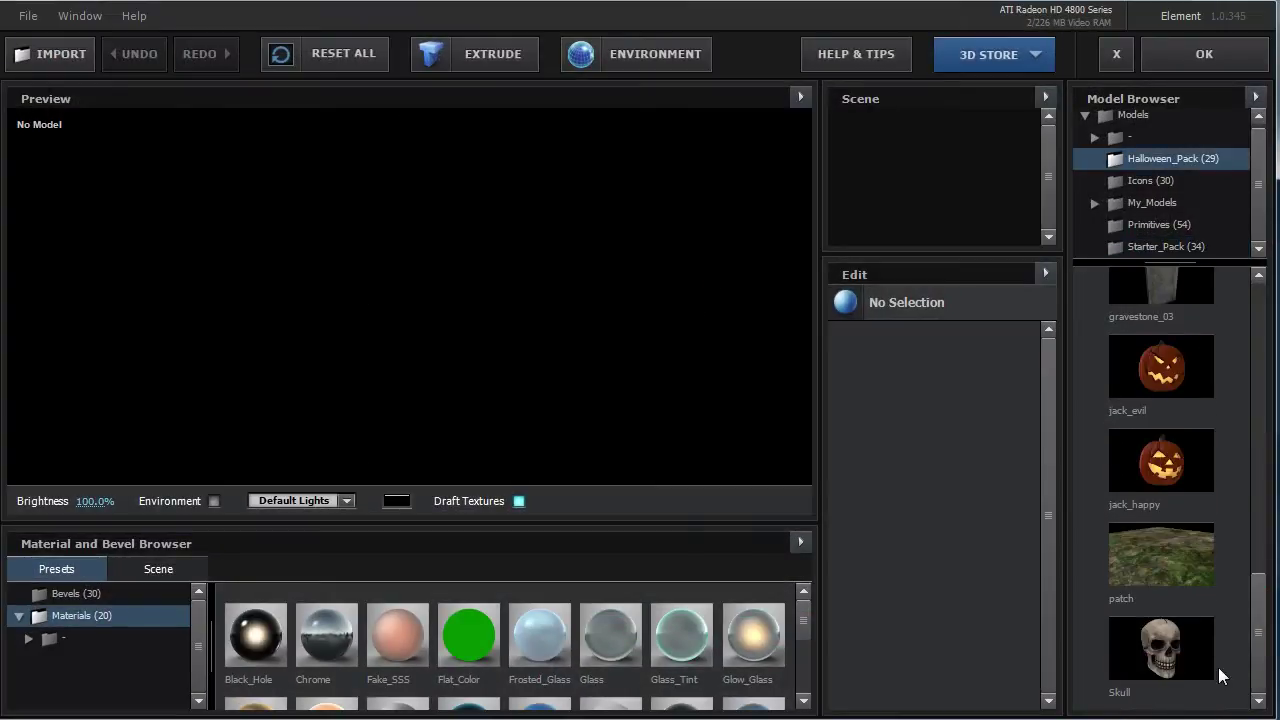
click(1175, 650)
drag(423, 334, 429, 277)
scroll(429, 277, up, 2)
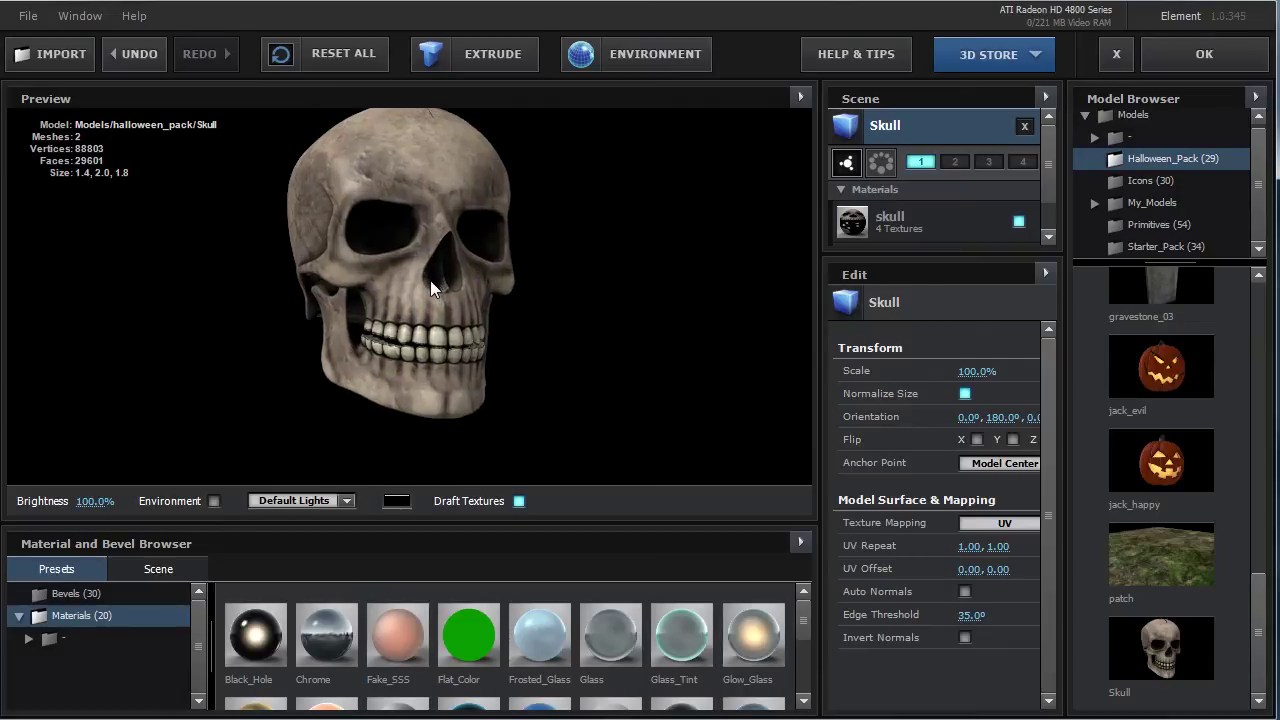
scroll(430, 290, up, 2)
scroll(430, 298, down, 1)
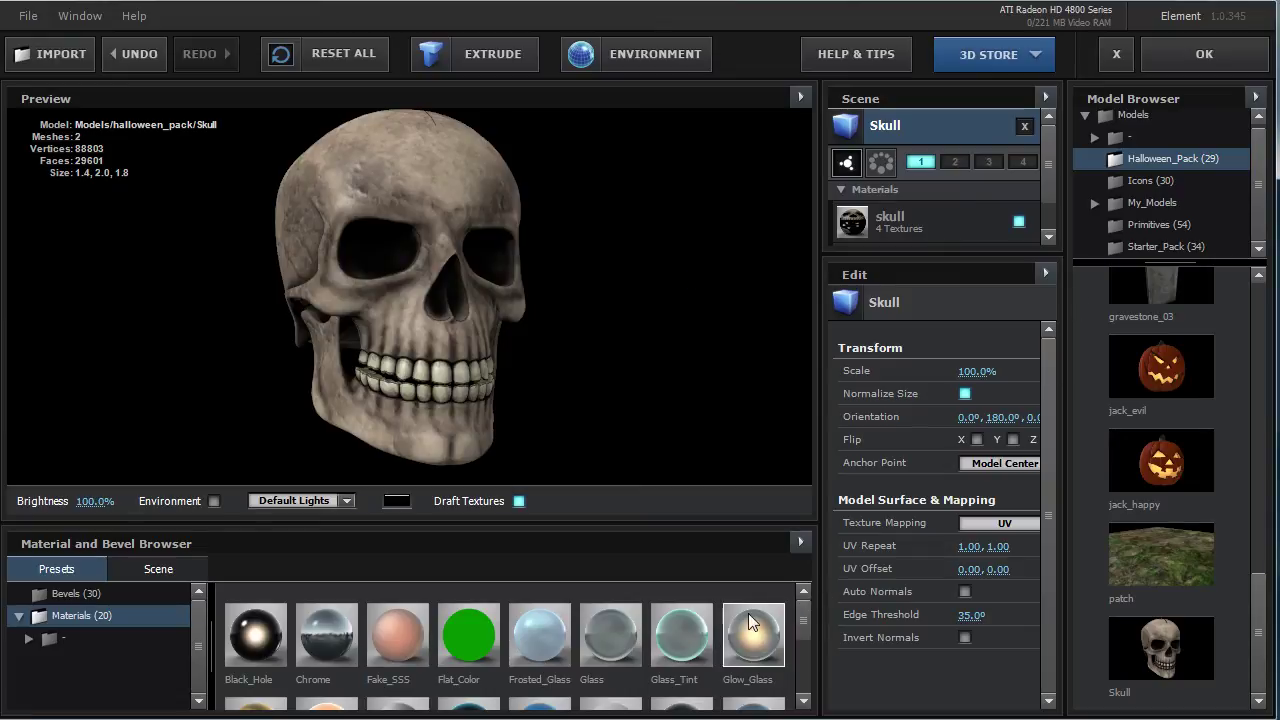
drag(806, 628, 806, 680)
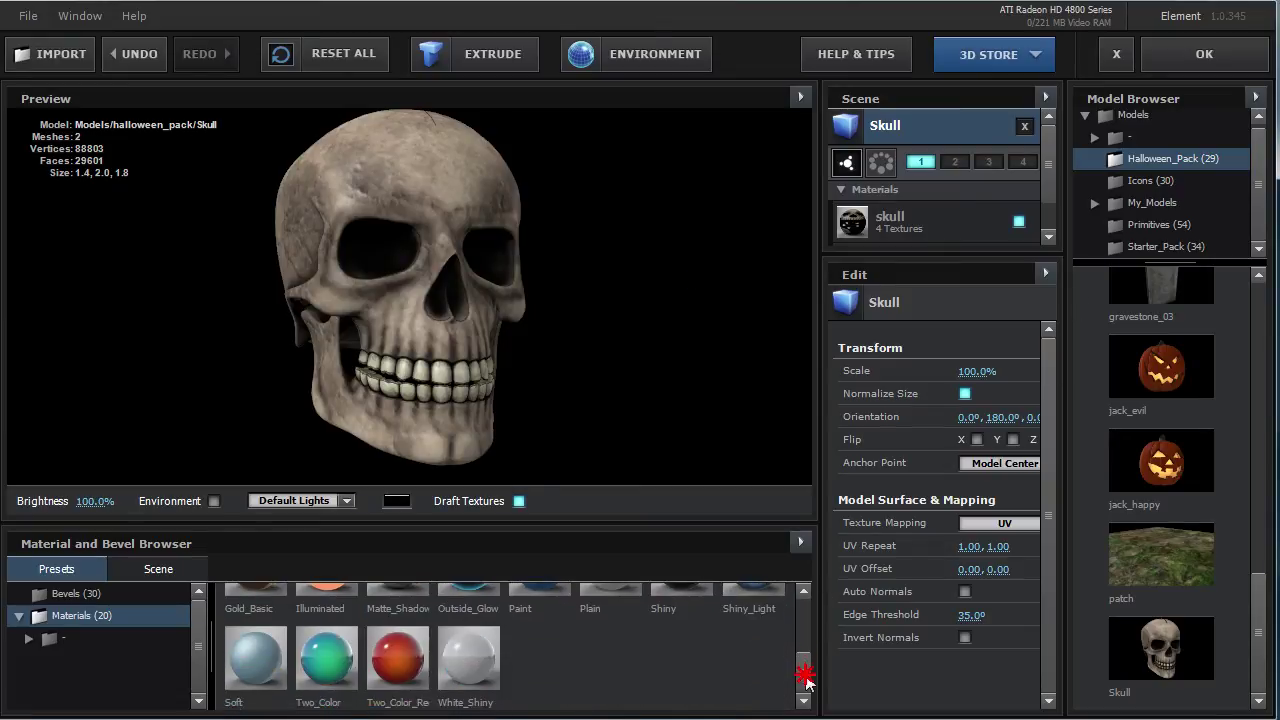
Try the White_Shiny, Glass, Fake_SSS and Chrome materials on the skull.
click(468, 658)
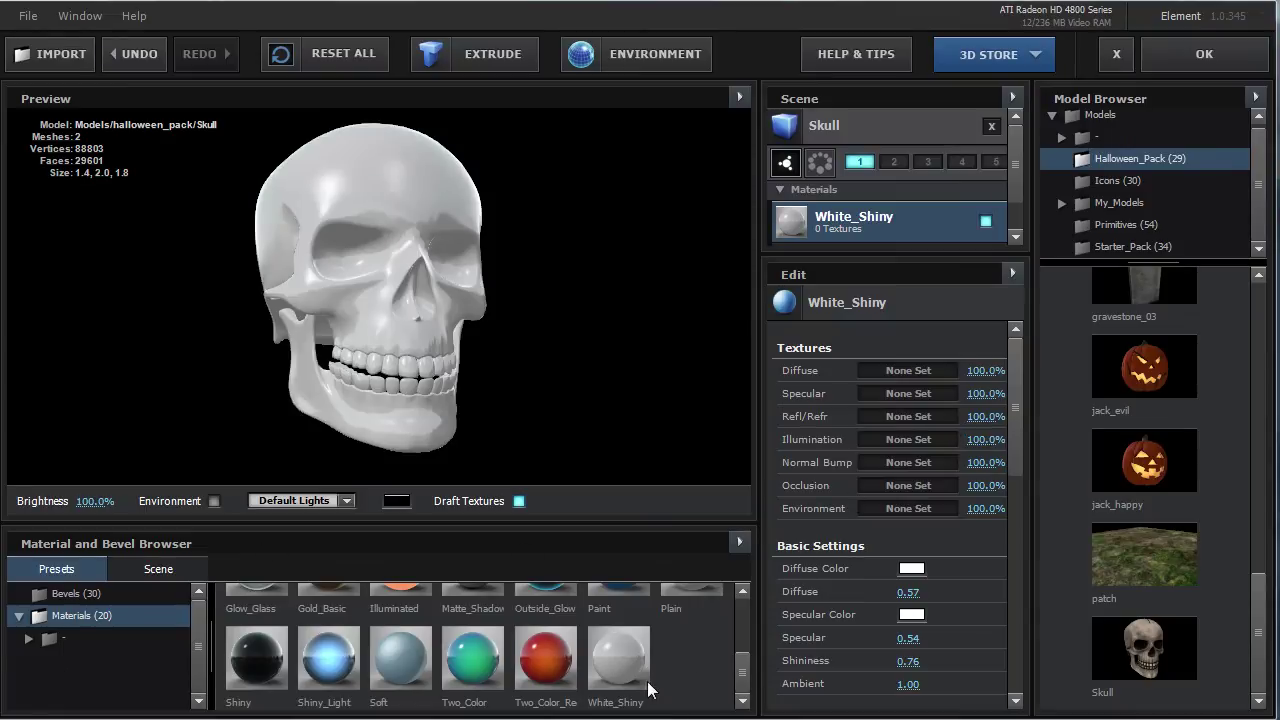
drag(745, 682, 747, 617)
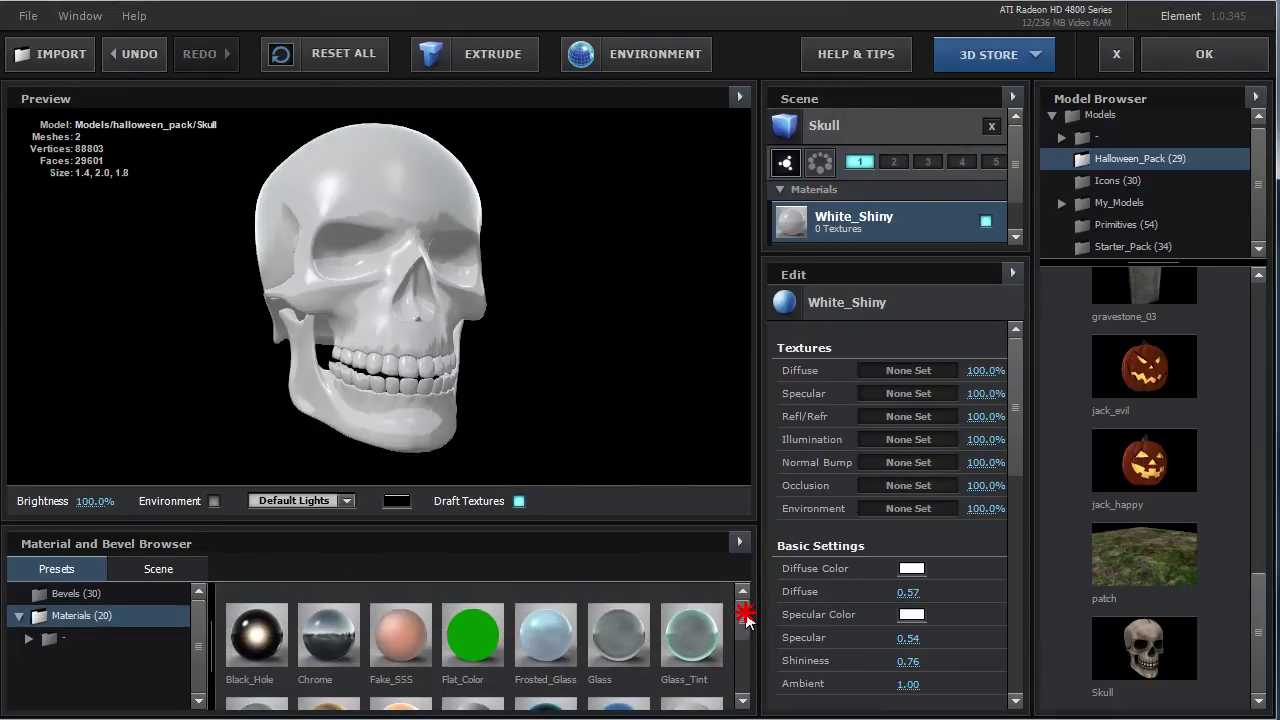
drag(619, 634, 430, 335)
drag(396, 650, 371, 345)
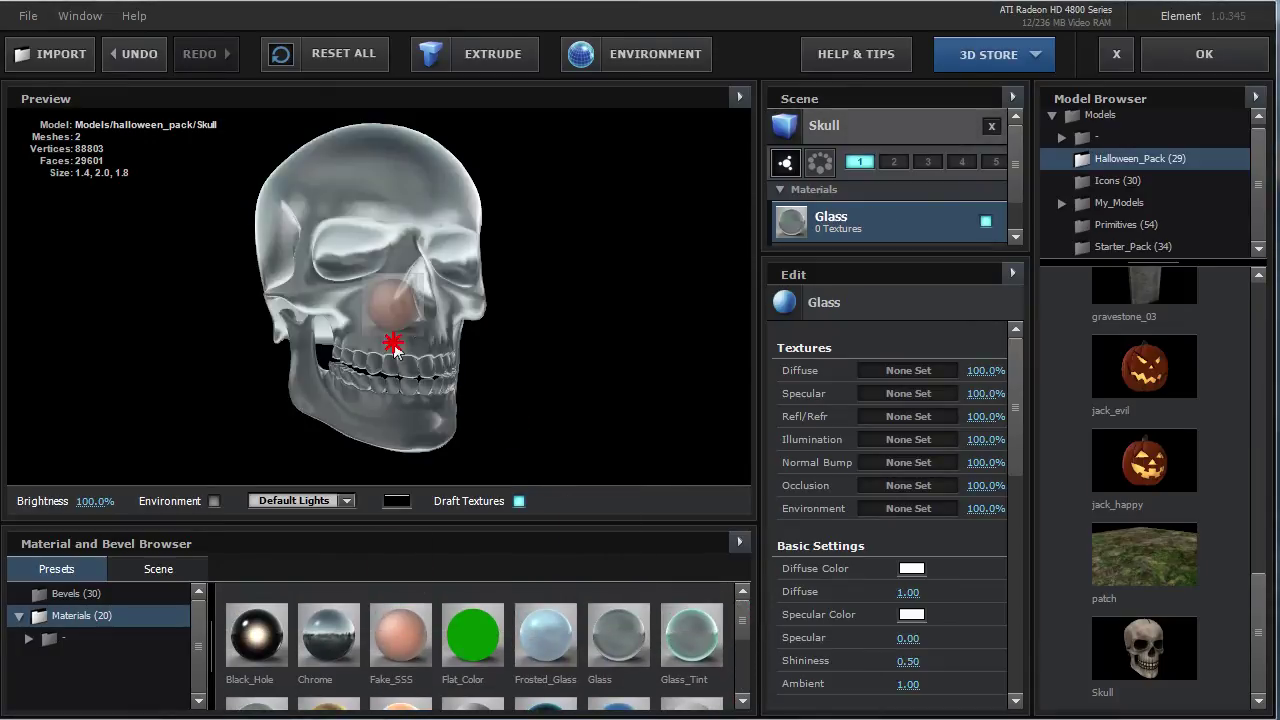
drag(315, 630, 364, 328)
Apply Frosted_Glass to the skull, then replace it with the Plain material.
drag(545, 635, 440, 340)
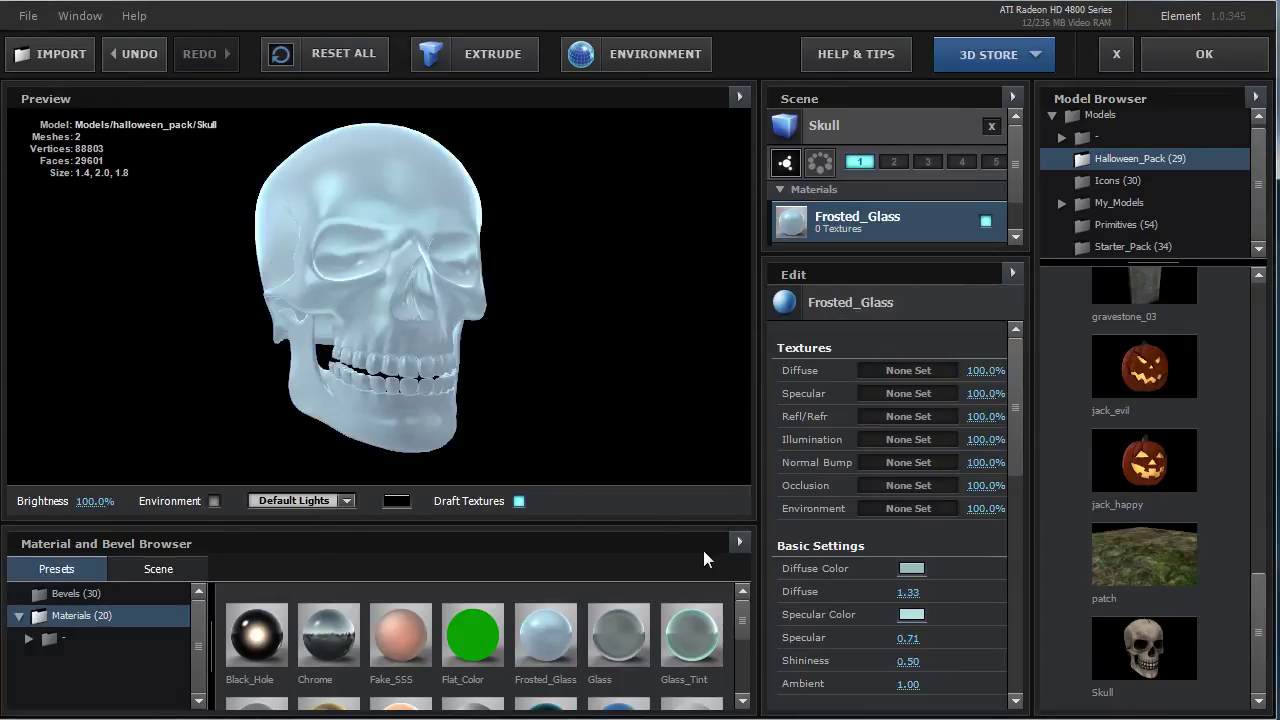
click(745, 632)
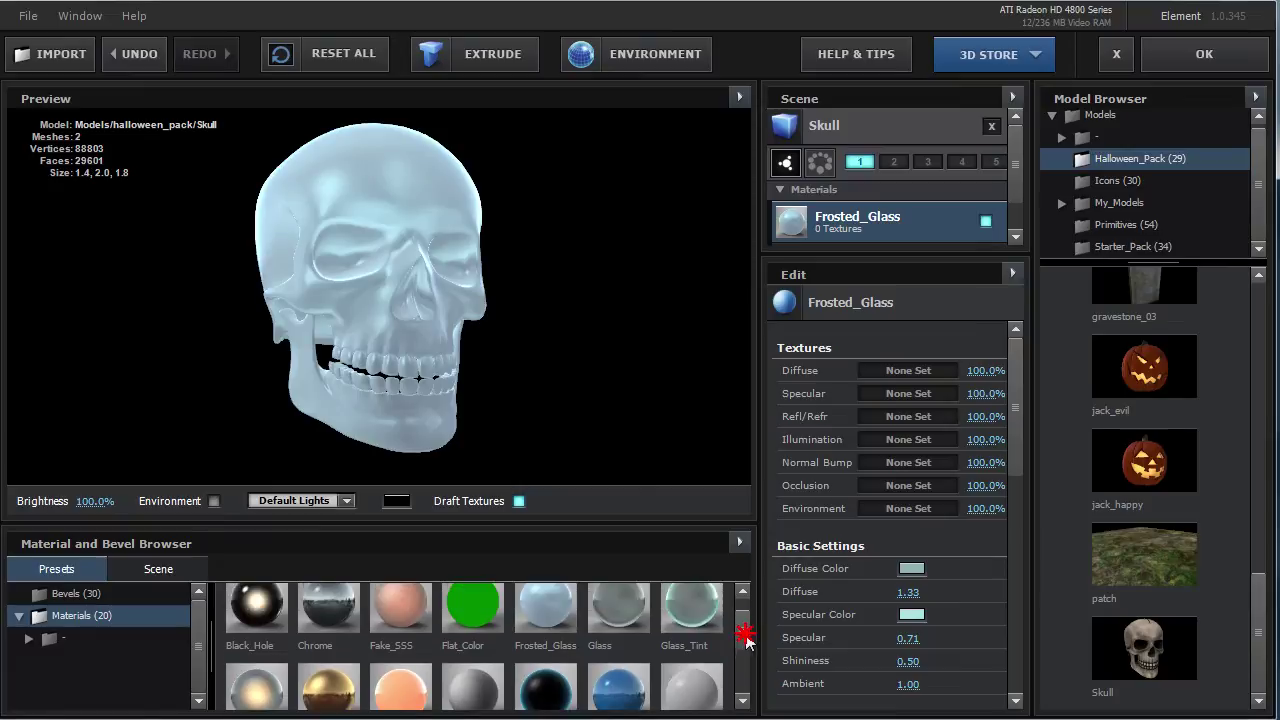
click(745, 650)
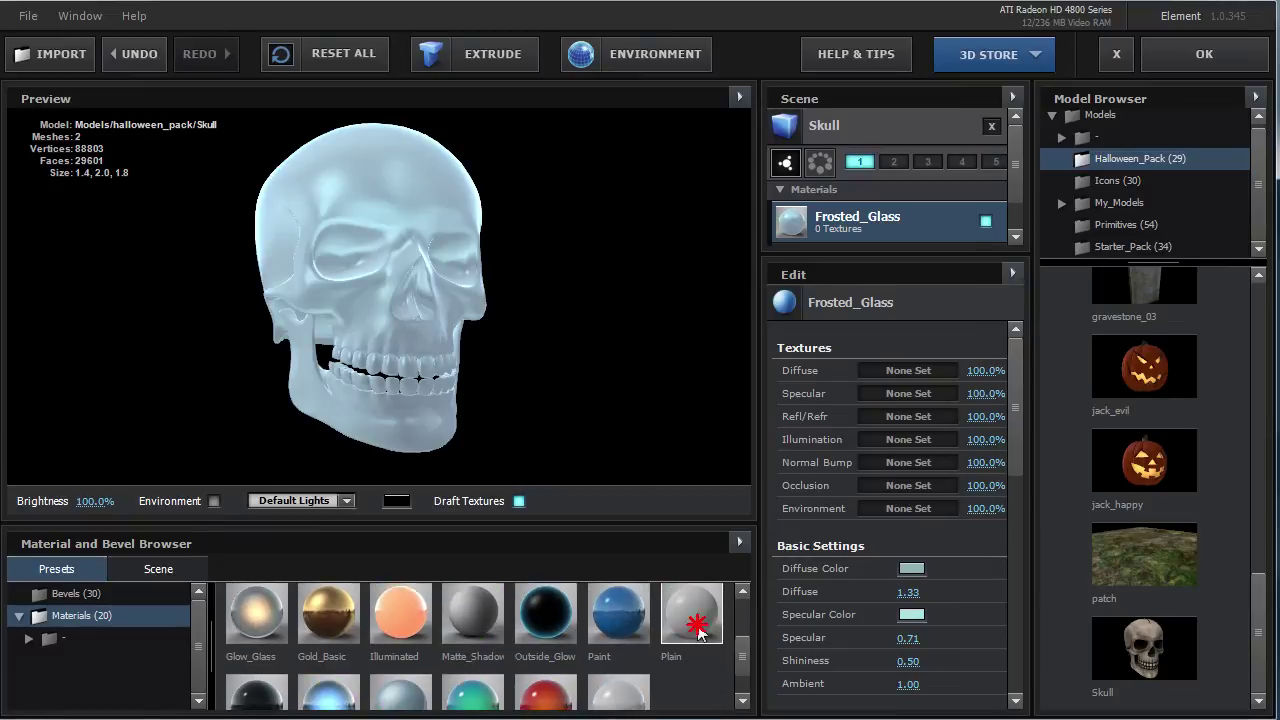
drag(692, 605, 381, 290)
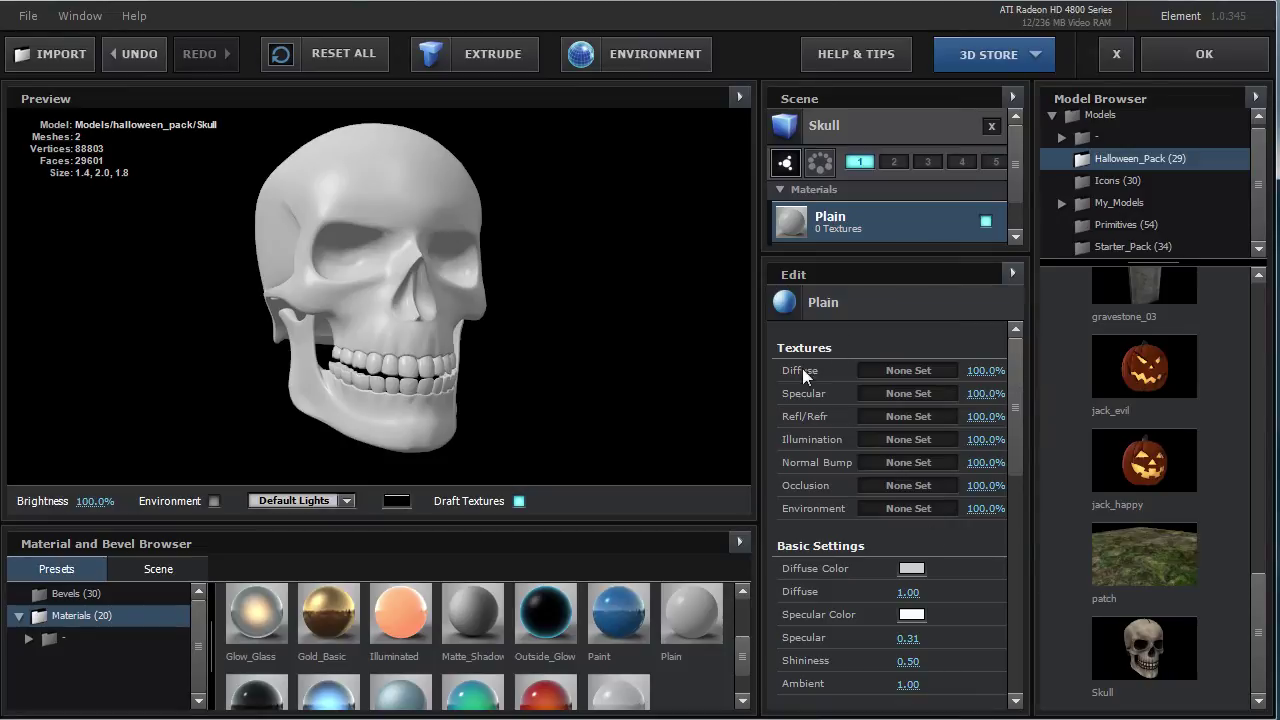
Review the Plain material's Edit settings, briefly open the Diffuse Color picker, and orbit the skull.
drag(1015, 393, 1018, 463)
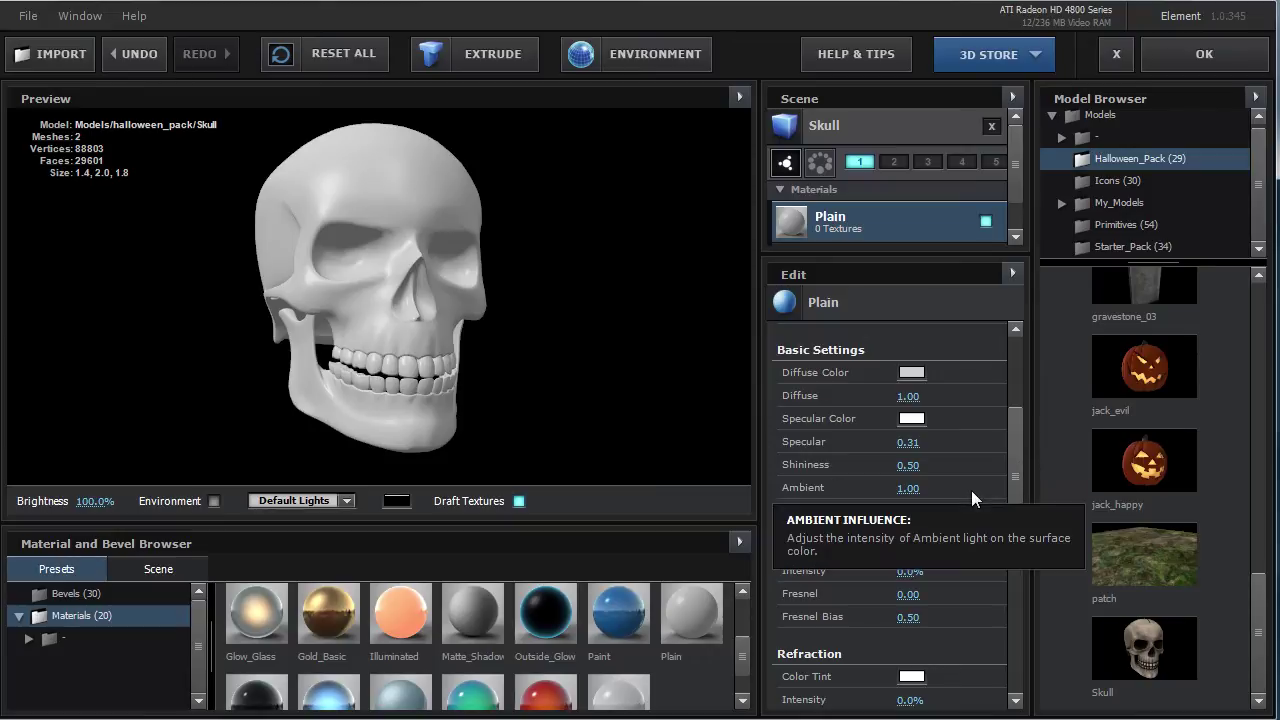
drag(1016, 460, 1012, 618)
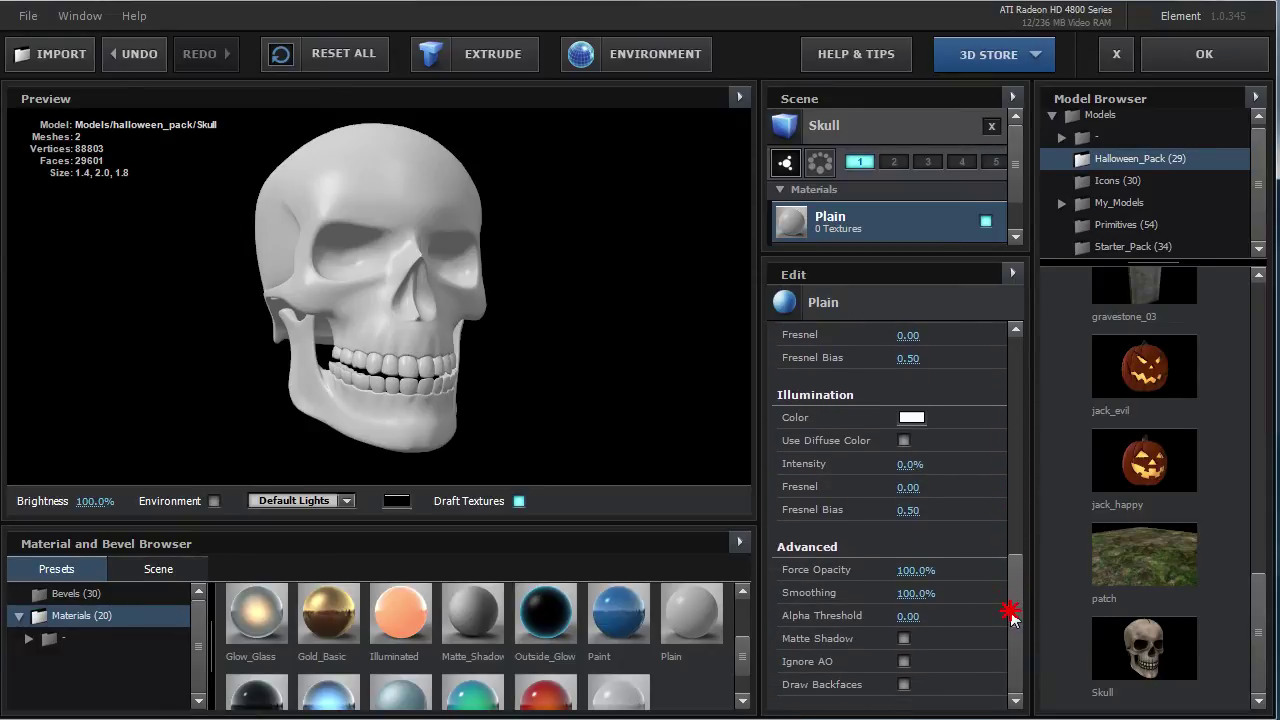
mouse_move(462, 279)
mouse_down()
mouse_move(335, 290)
mouse_move(429, 277)
mouse_move(377, 237)
mouse_move(398, 248)
mouse_up()
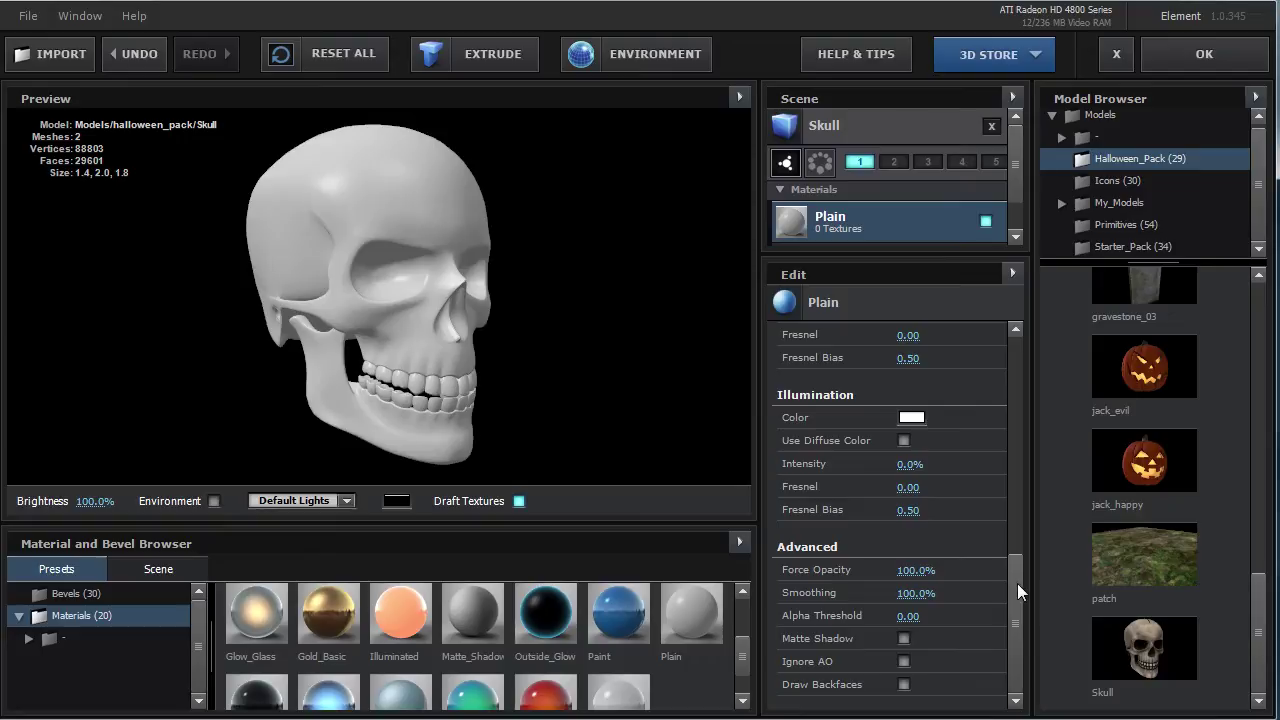
drag(1017, 583, 999, 375)
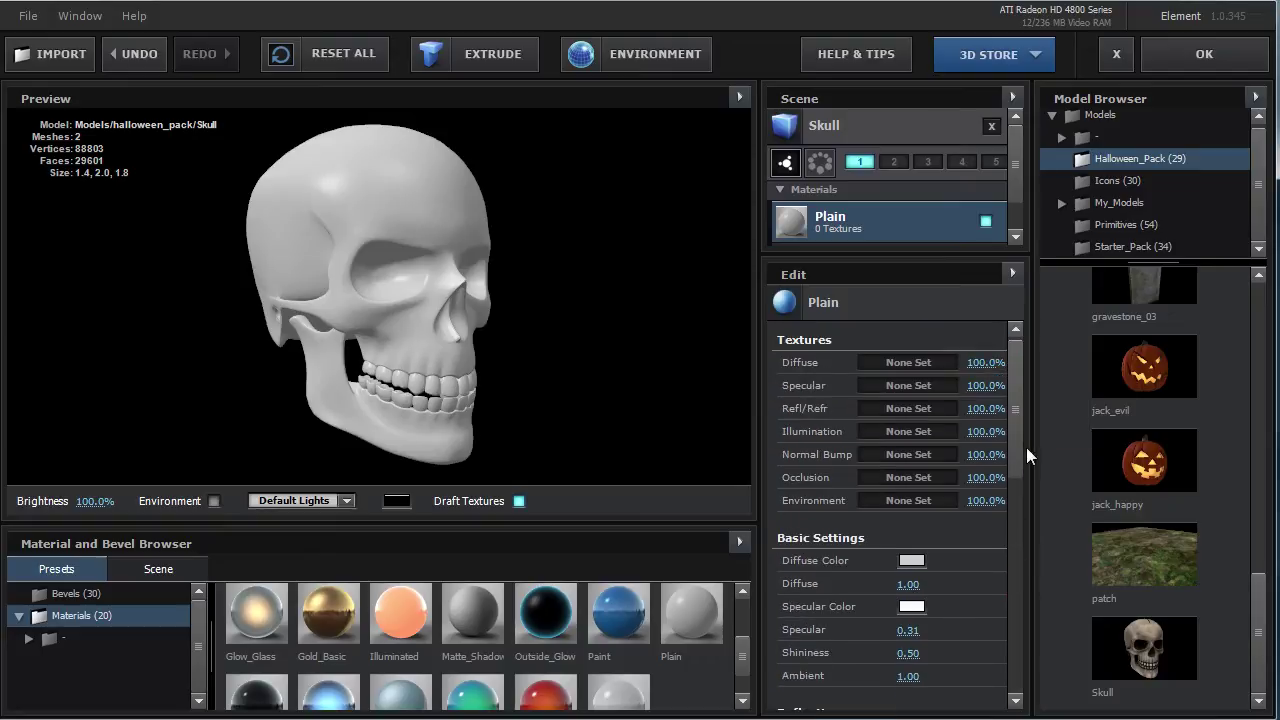
click(916, 562)
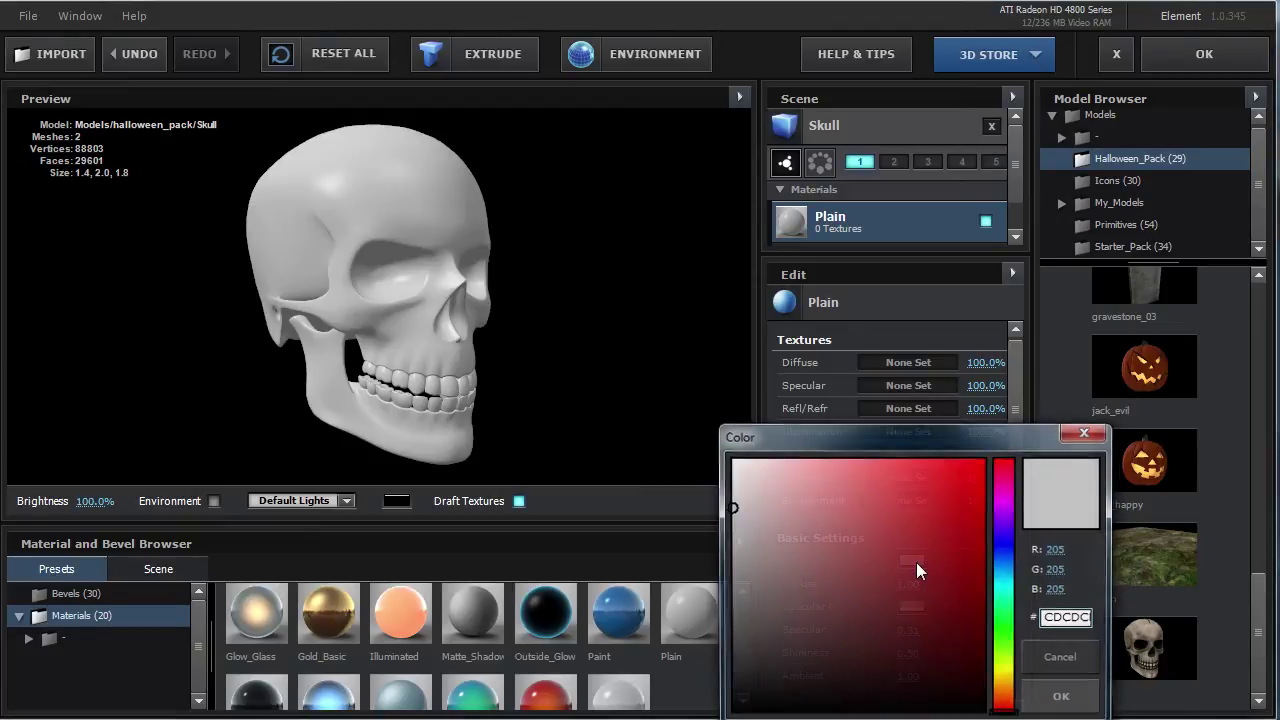
click(1063, 660)
mouse_move(1018, 421)
mouse_down()
mouse_move(1016, 684)
mouse_move(1025, 425)
mouse_up()
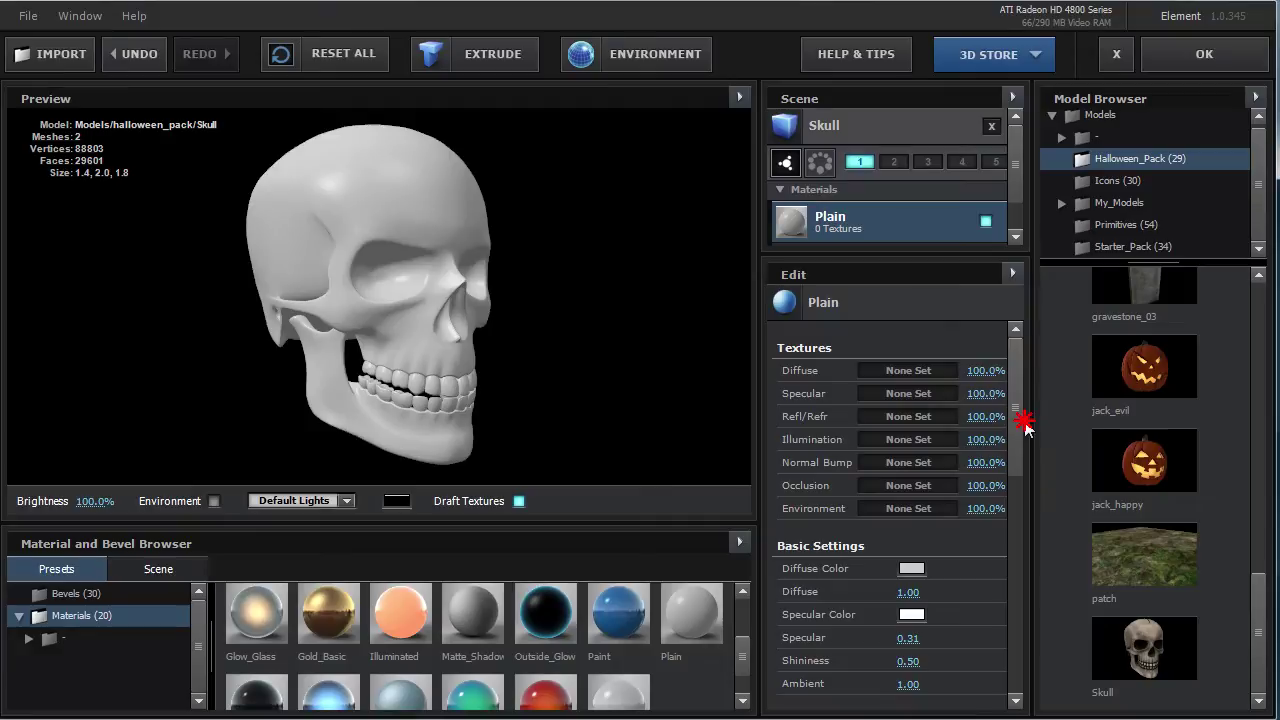
drag(331, 294, 240, 293)
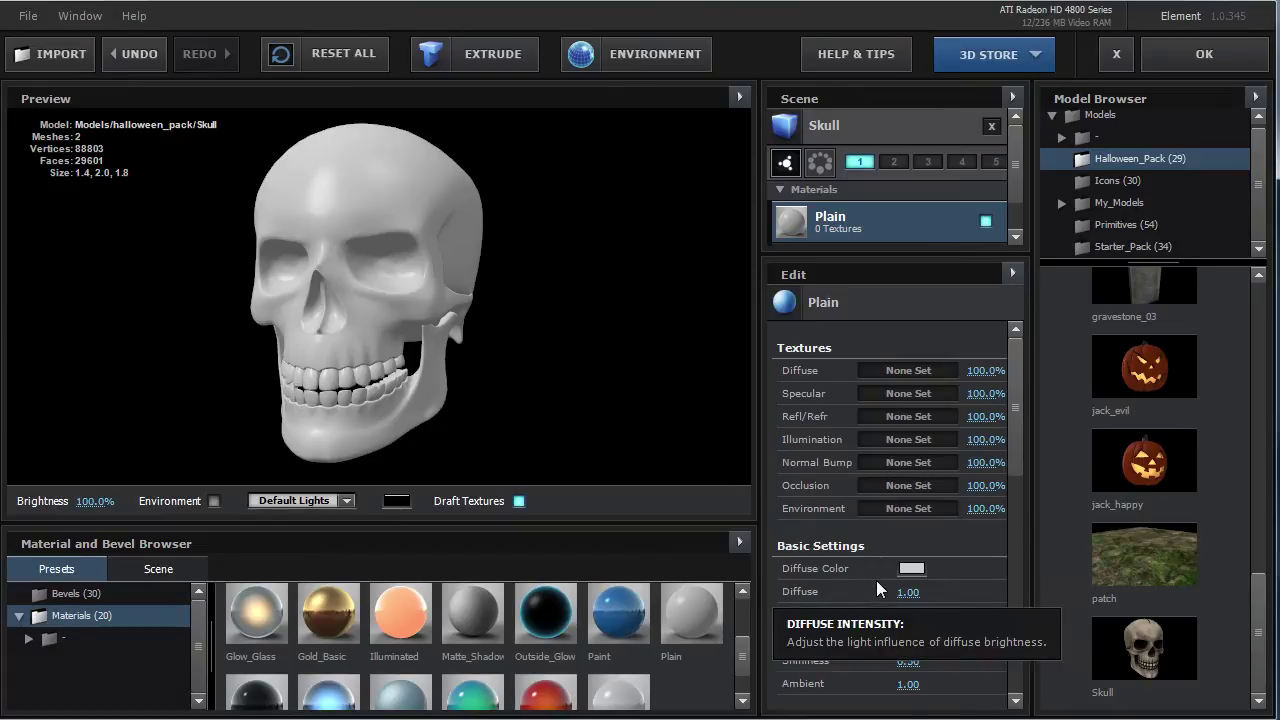
mouse_move(374, 275)
mouse_down()
mouse_move(498, 282)
mouse_move(336, 264)
mouse_up()
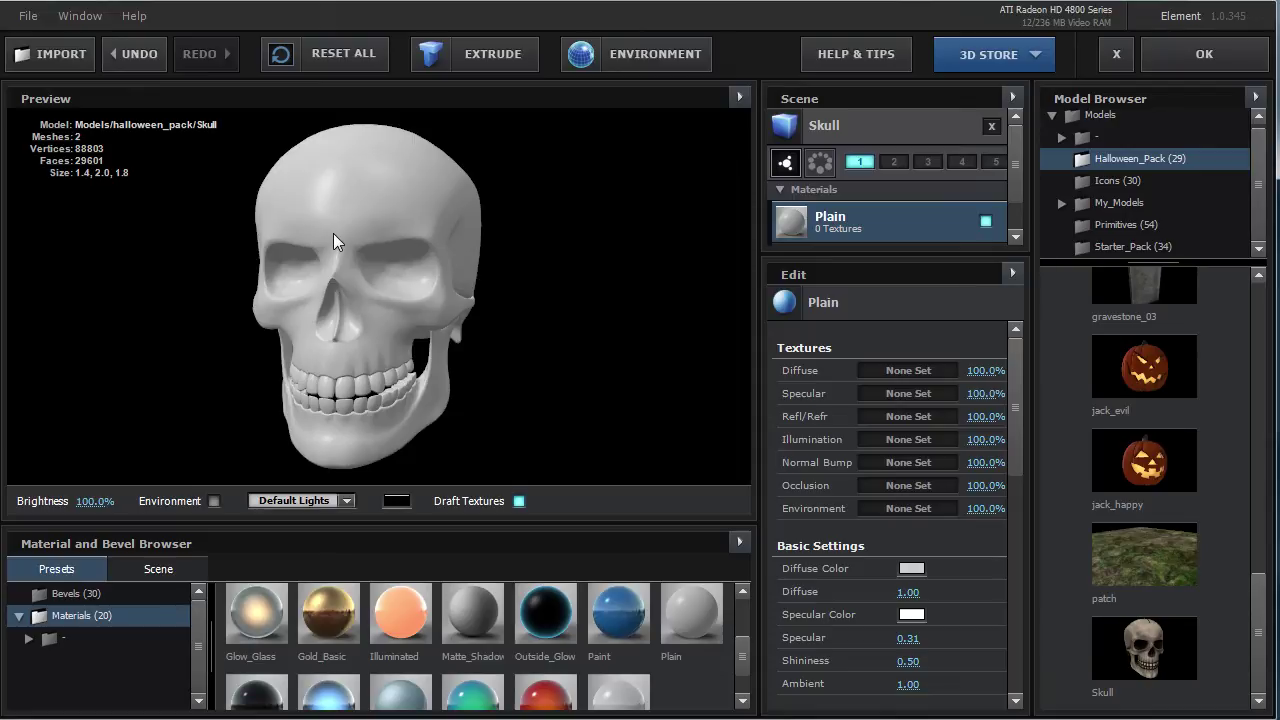
Set the diffuse colour to pure red FF0000 after trying blue and yellow hues.
click(910, 570)
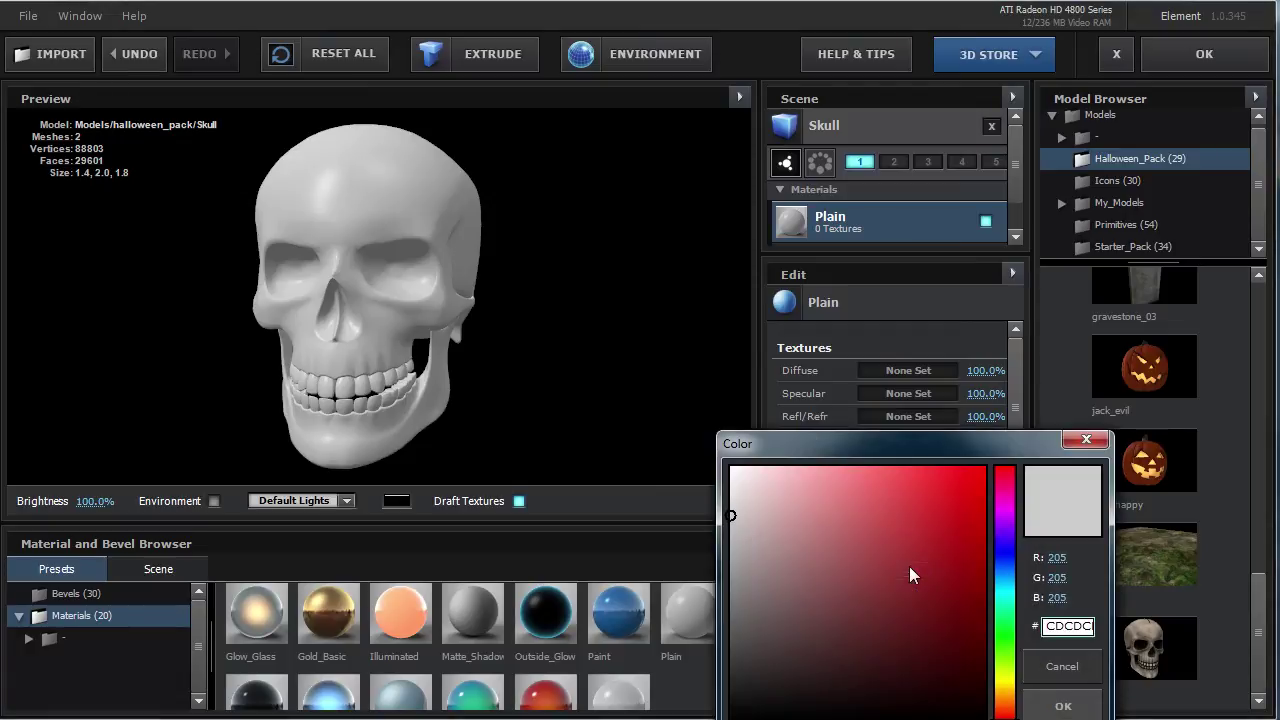
drag(920, 549, 1002, 434)
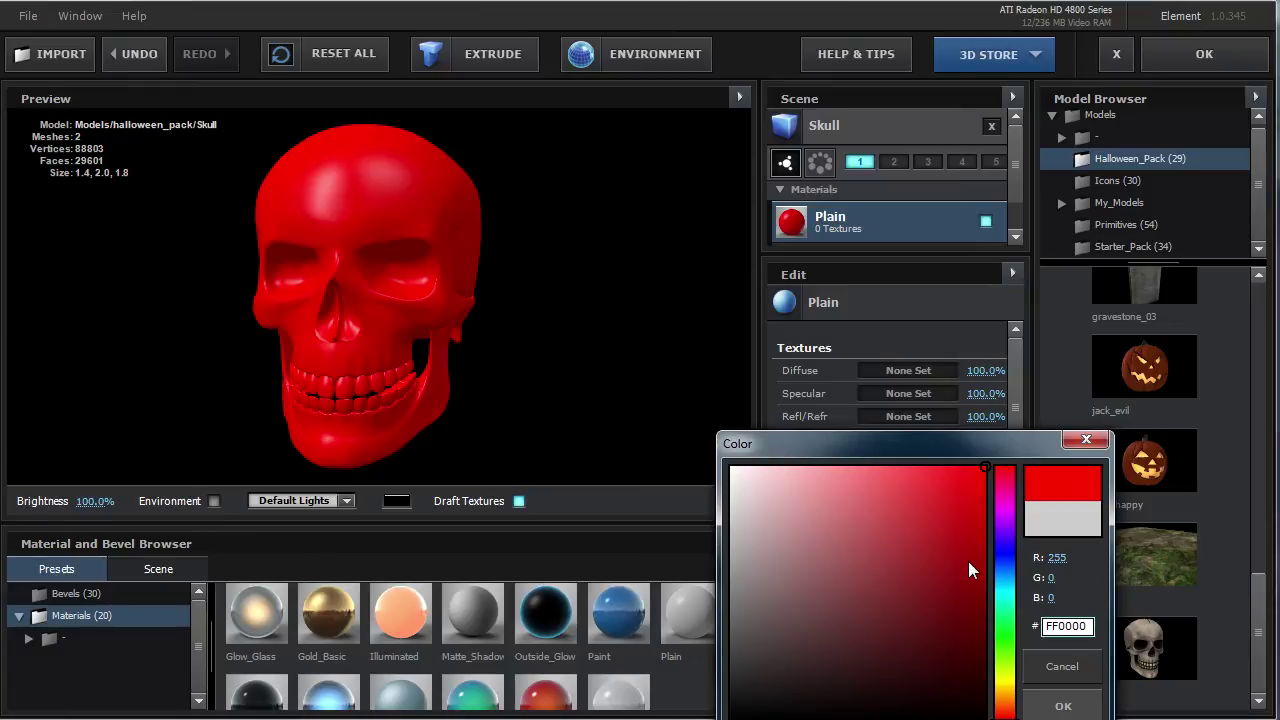
drag(1006, 576, 1027, 474)
click(1005, 687)
click(1005, 468)
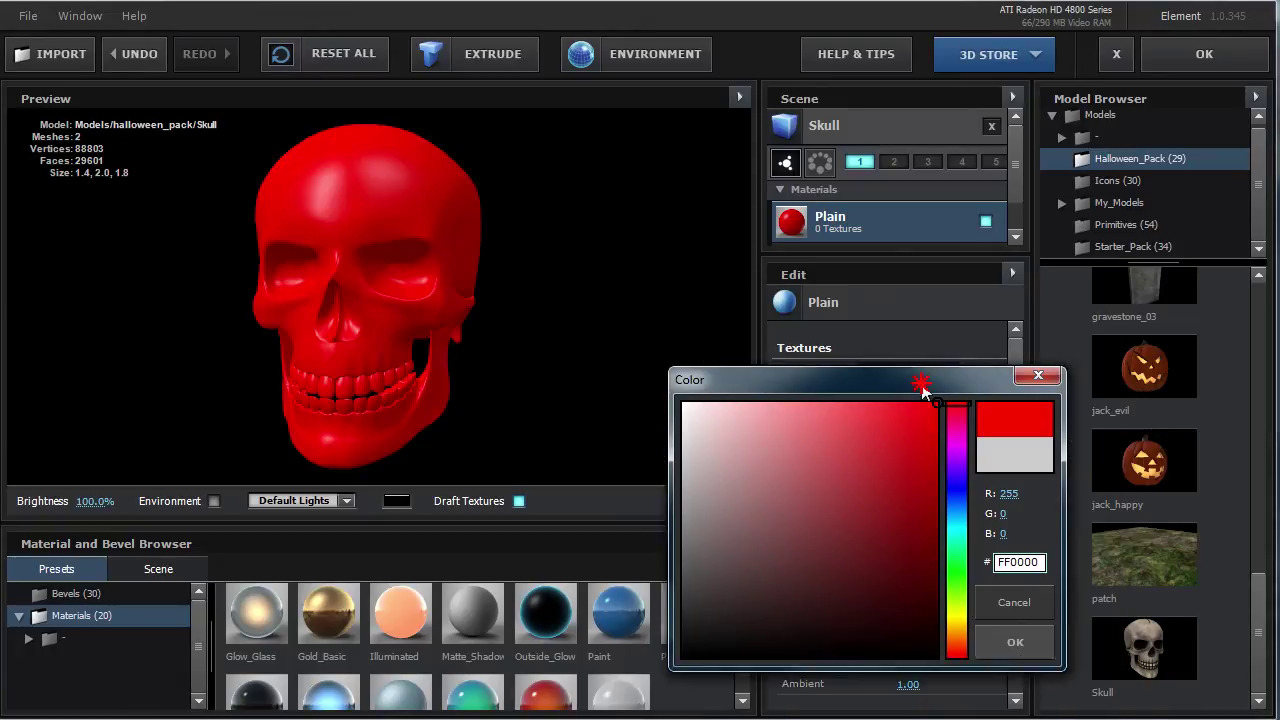
click(943, 588)
mouse_move(414, 304)
mouse_down()
mouse_move(402, 239)
mouse_move(667, 398)
mouse_up()
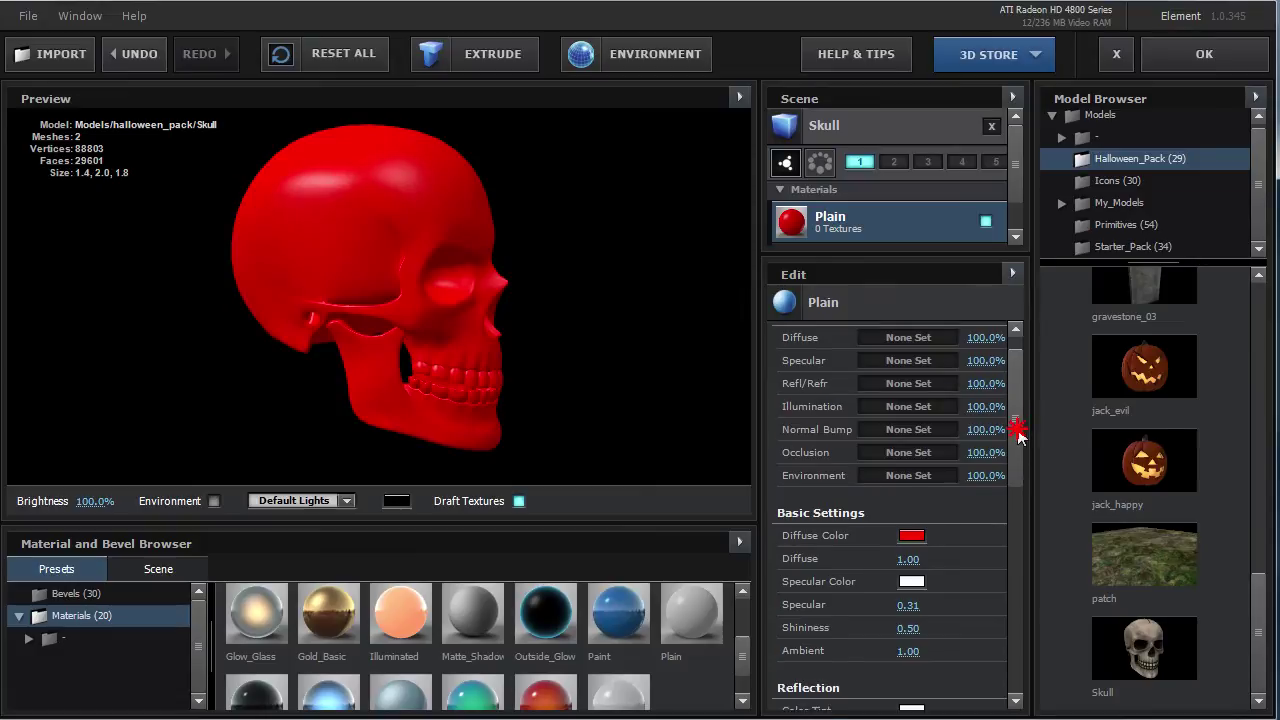
Drop the Diffuse, Ambient and Specular values to 0, darkening the skull.
drag(1020, 428, 1018, 462)
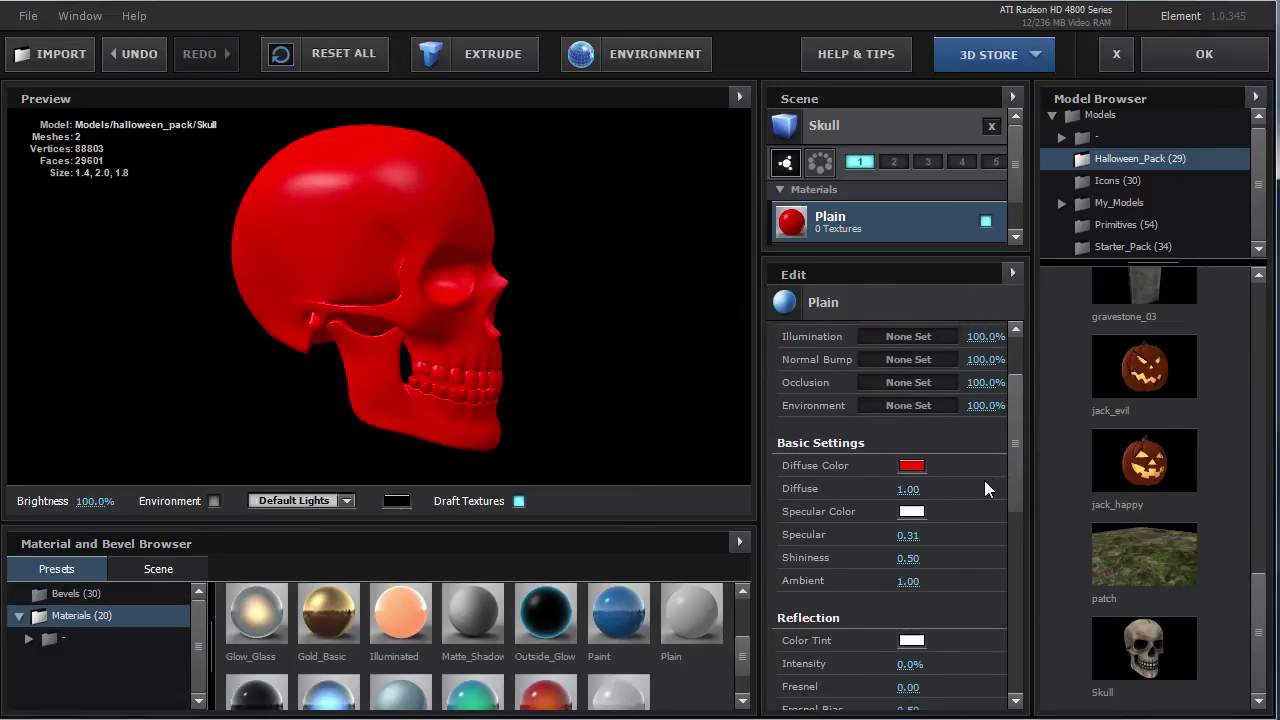
drag(918, 488, 910, 487)
click(910, 487)
text(0)
key(Return)
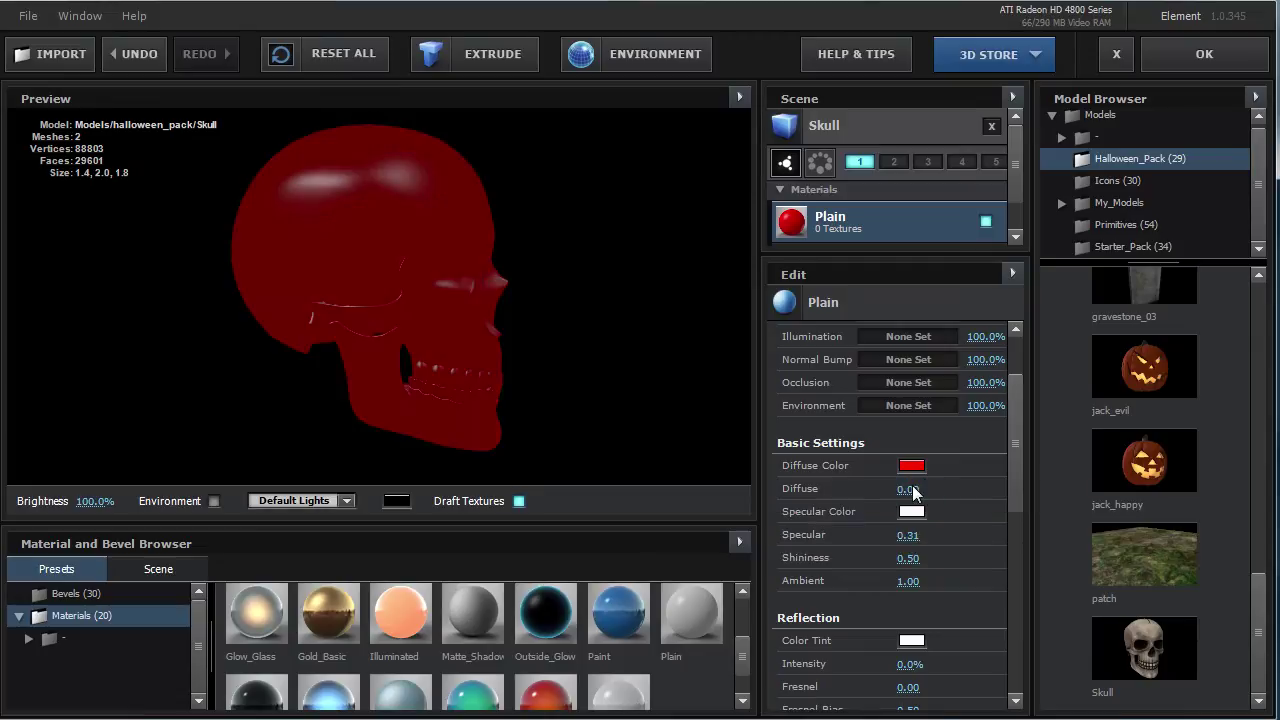
drag(910, 581, 524, 568)
drag(443, 277, 480, 295)
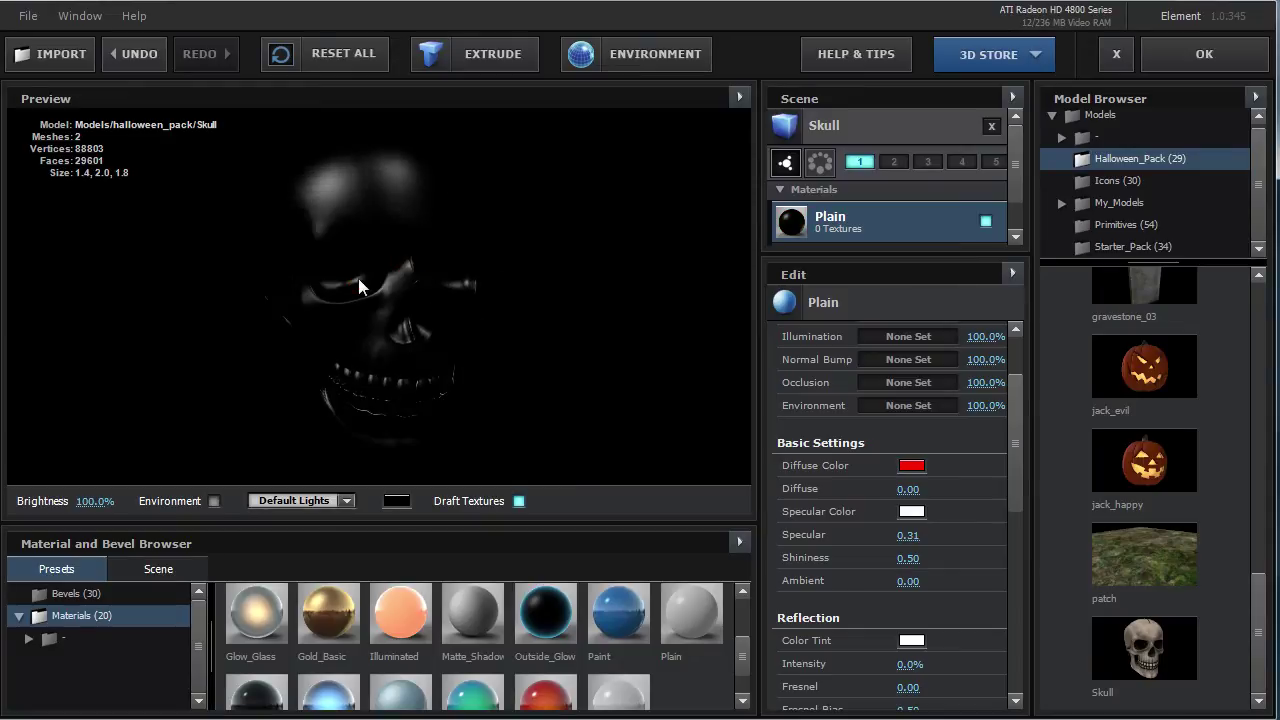
drag(923, 539, 539, 531)
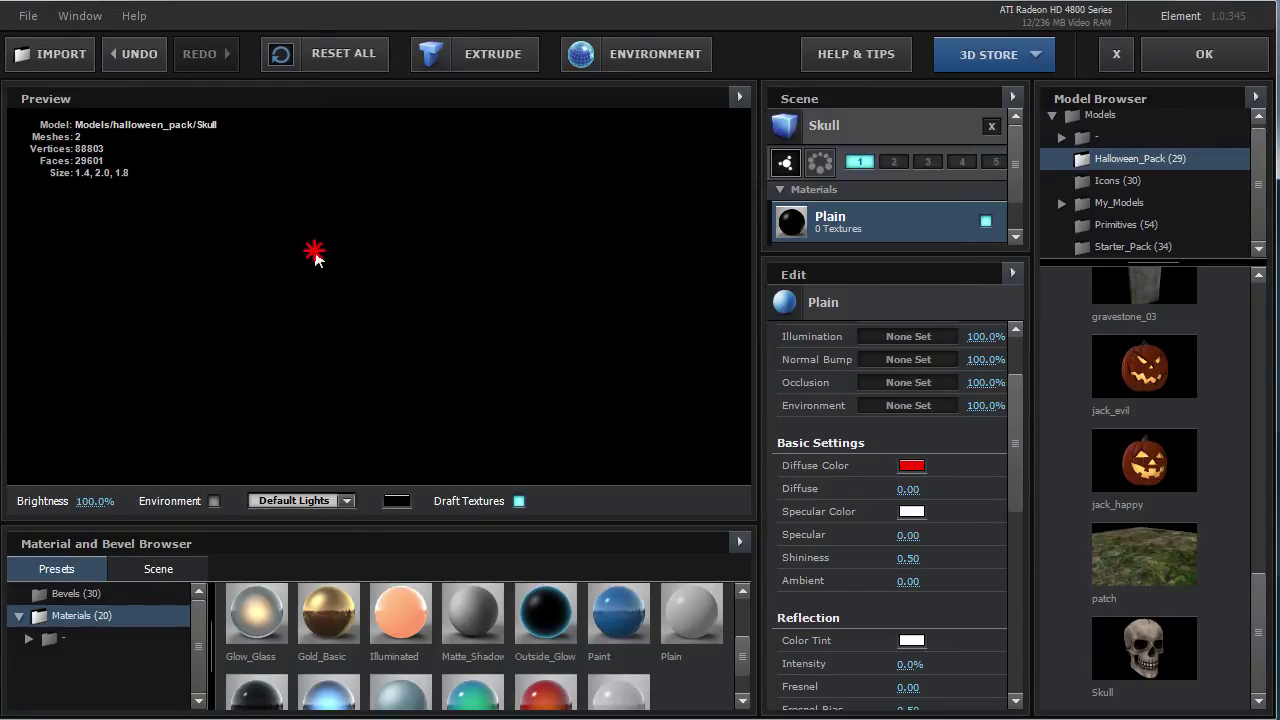
Toggle the environment background on and off, then set Diffuse to 5.00.
click(213, 501)
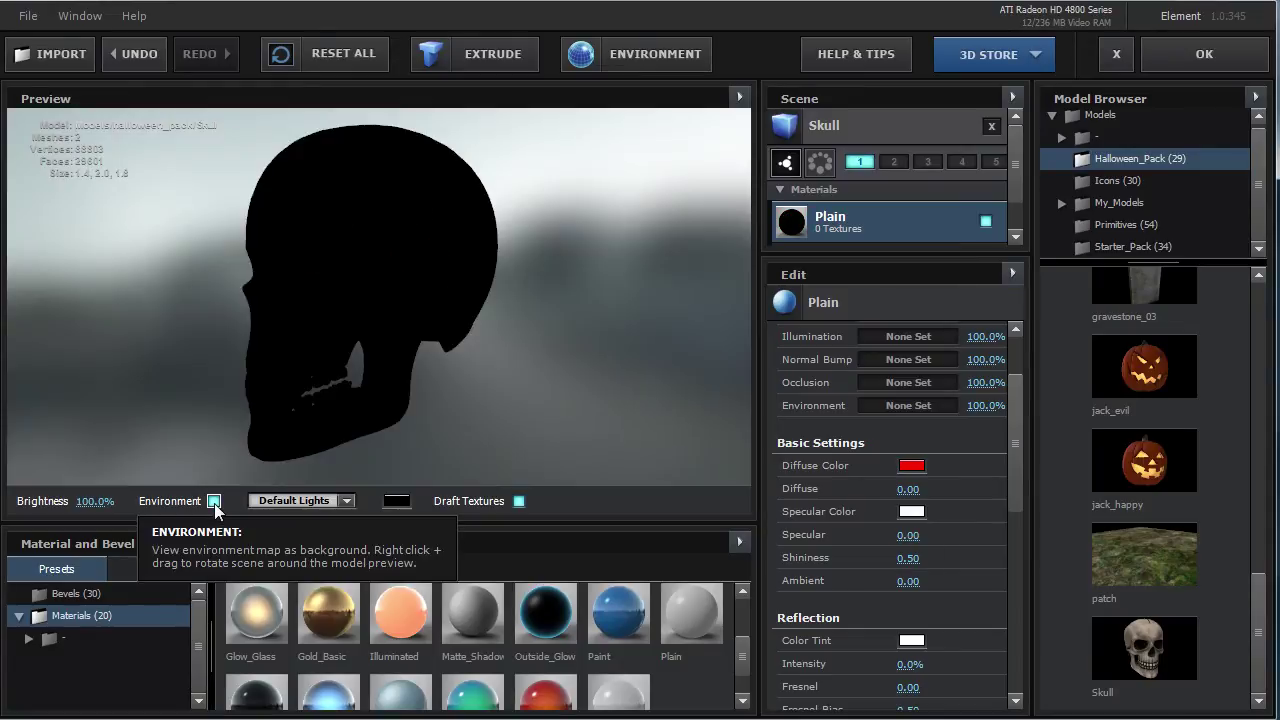
click(213, 501)
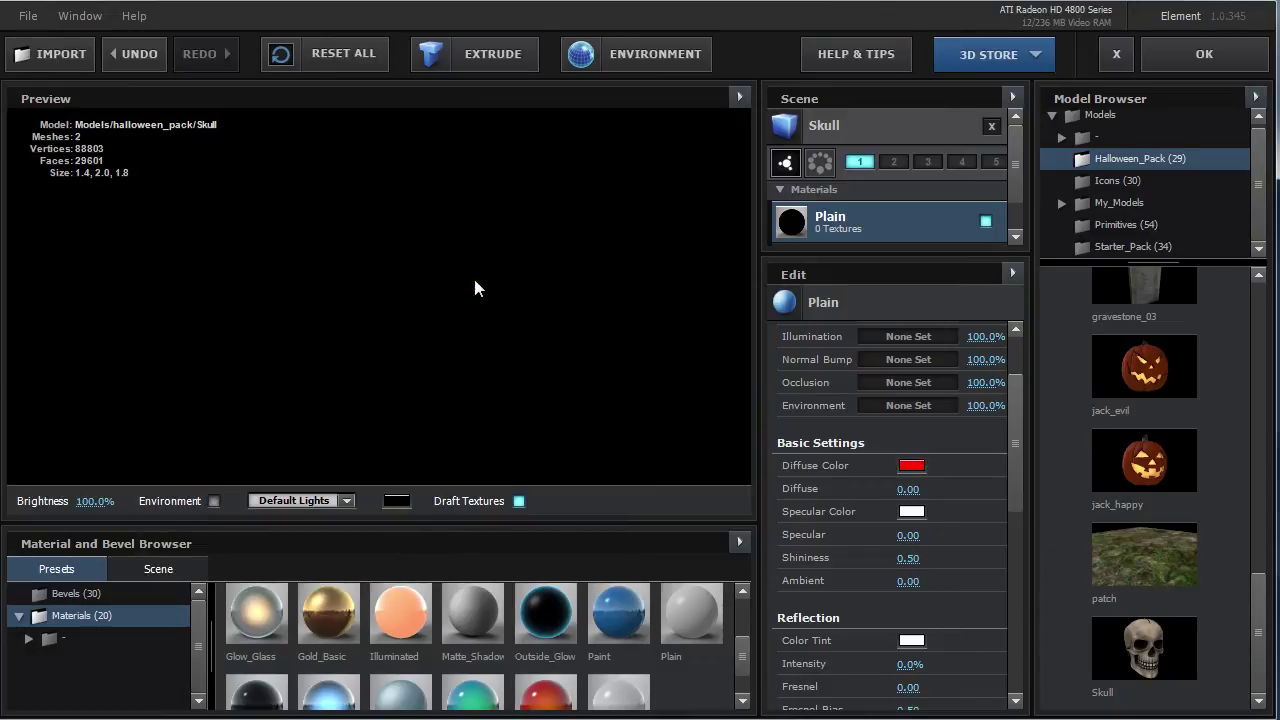
click(908, 490)
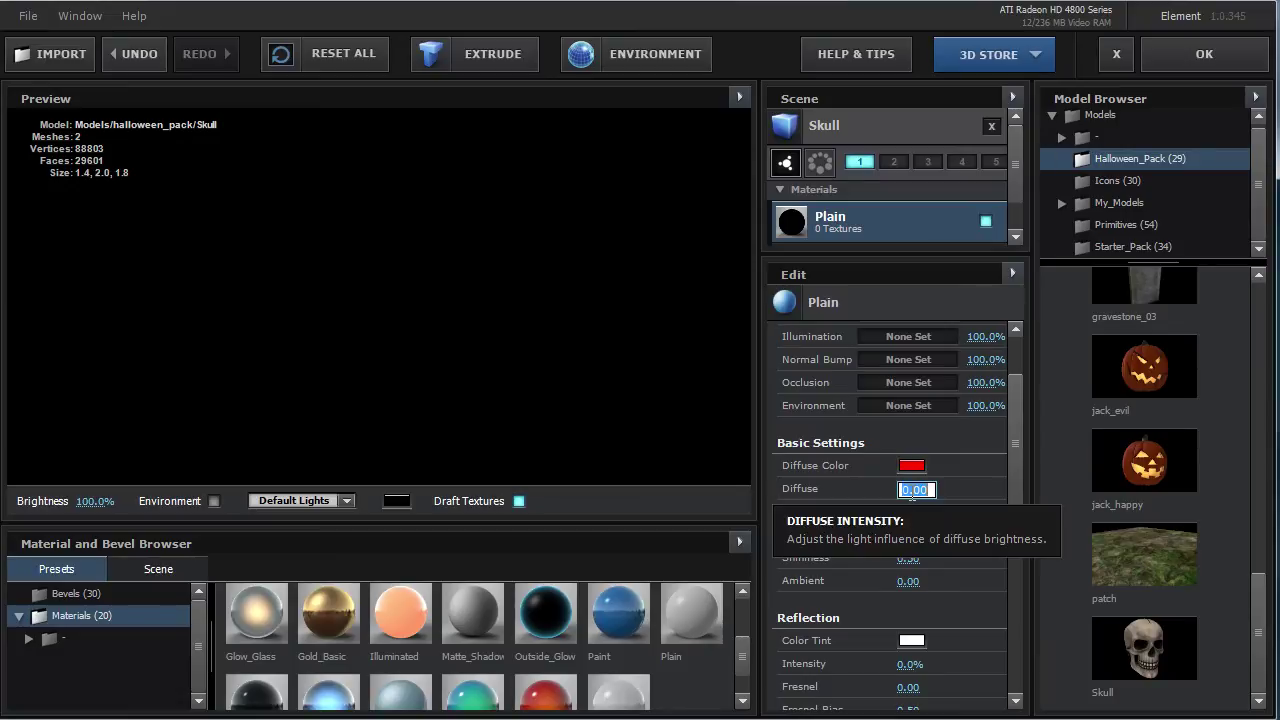
text(5)
key(Return)
mouse_move(403, 275)
mouse_down()
mouse_move(300, 251)
mouse_move(297, 234)
mouse_move(323, 245)
mouse_move(286, 269)
mouse_move(366, 251)
mouse_move(469, 257)
mouse_move(330, 258)
mouse_up()
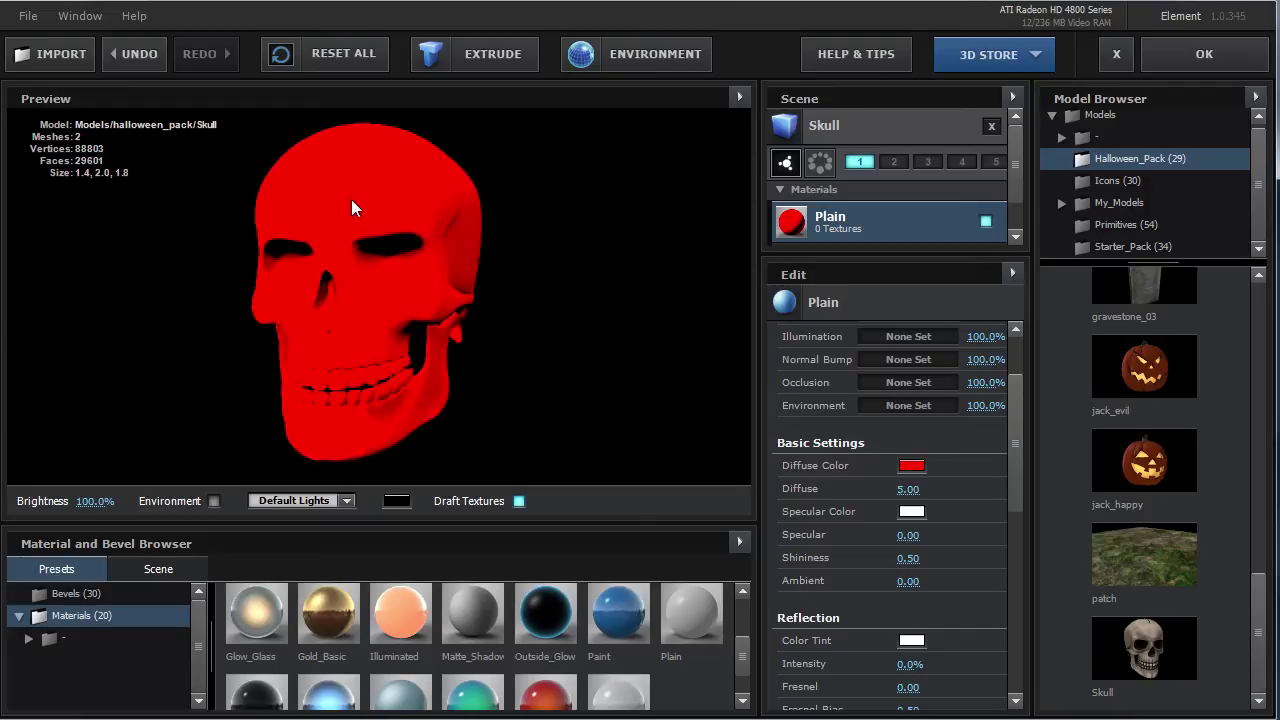
Preview white as the diffuse colour, then cancel to keep the skull red.
click(908, 466)
click(731, 366)
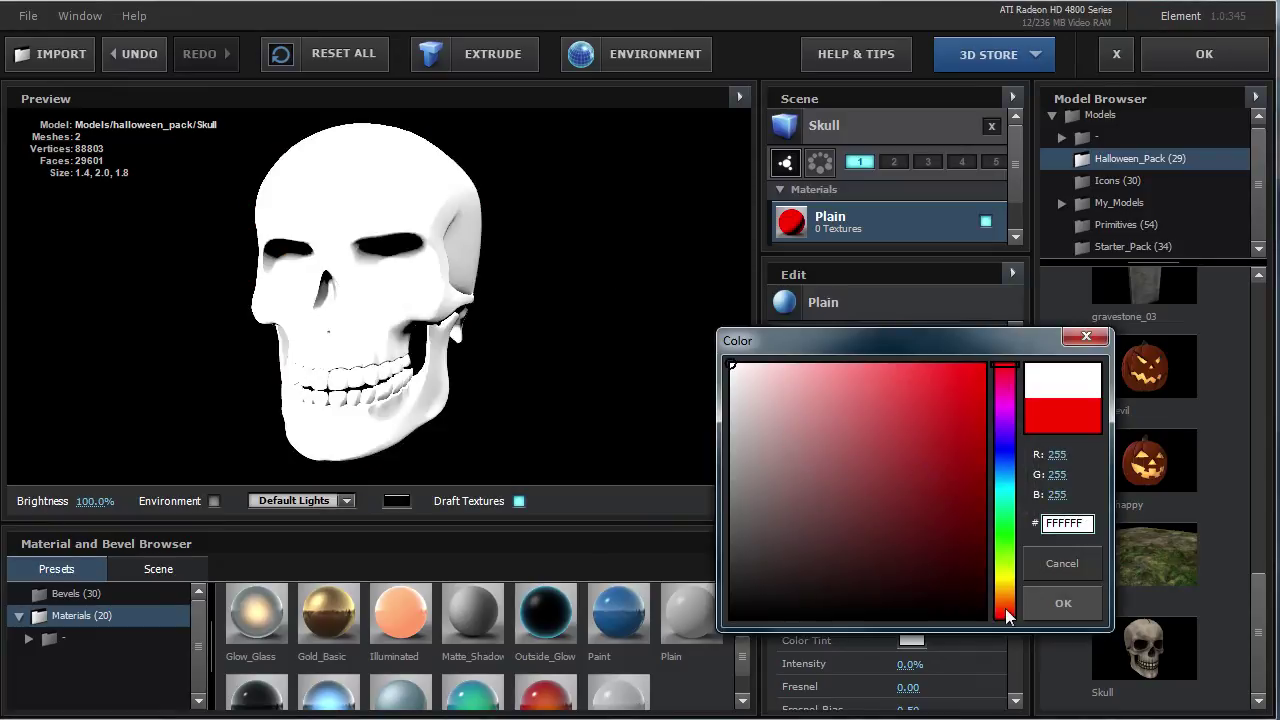
click(1062, 564)
mouse_move(399, 328)
mouse_down()
mouse_move(343, 306)
mouse_move(422, 325)
mouse_move(474, 306)
mouse_move(440, 297)
mouse_move(400, 320)
mouse_move(358, 312)
mouse_move(388, 303)
mouse_move(338, 296)
mouse_move(383, 337)
mouse_up()
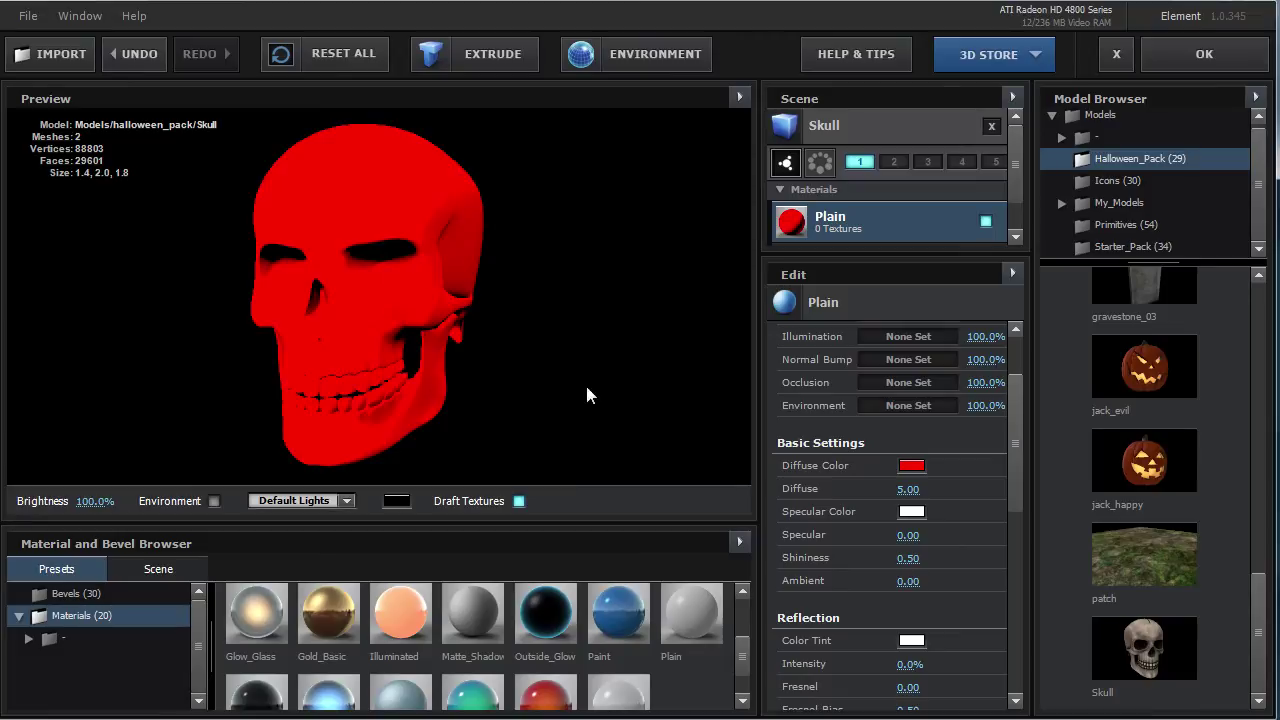
Set Diffuse back to 1.00 and scroll through the Edit panel while rotating the skull.
click(906, 492)
text(1)
key(Return)
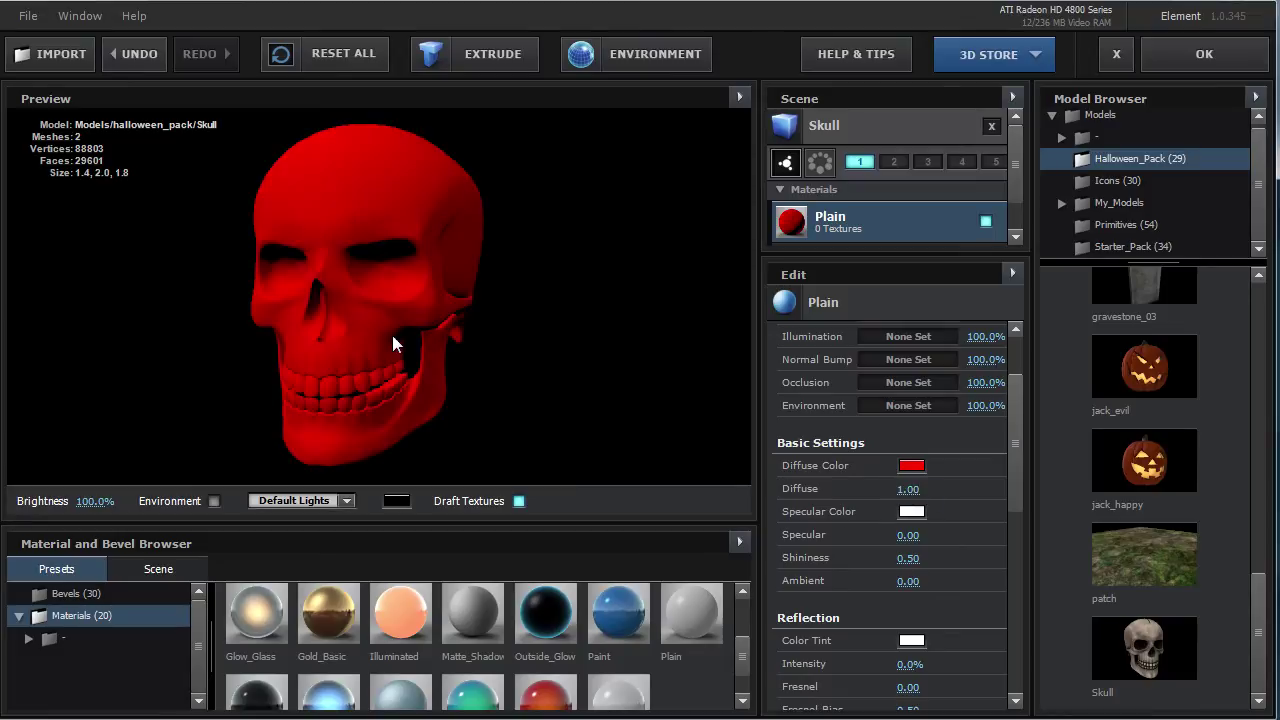
mouse_move(360, 354)
mouse_down()
mouse_move(418, 333)
mouse_move(457, 346)
mouse_up()
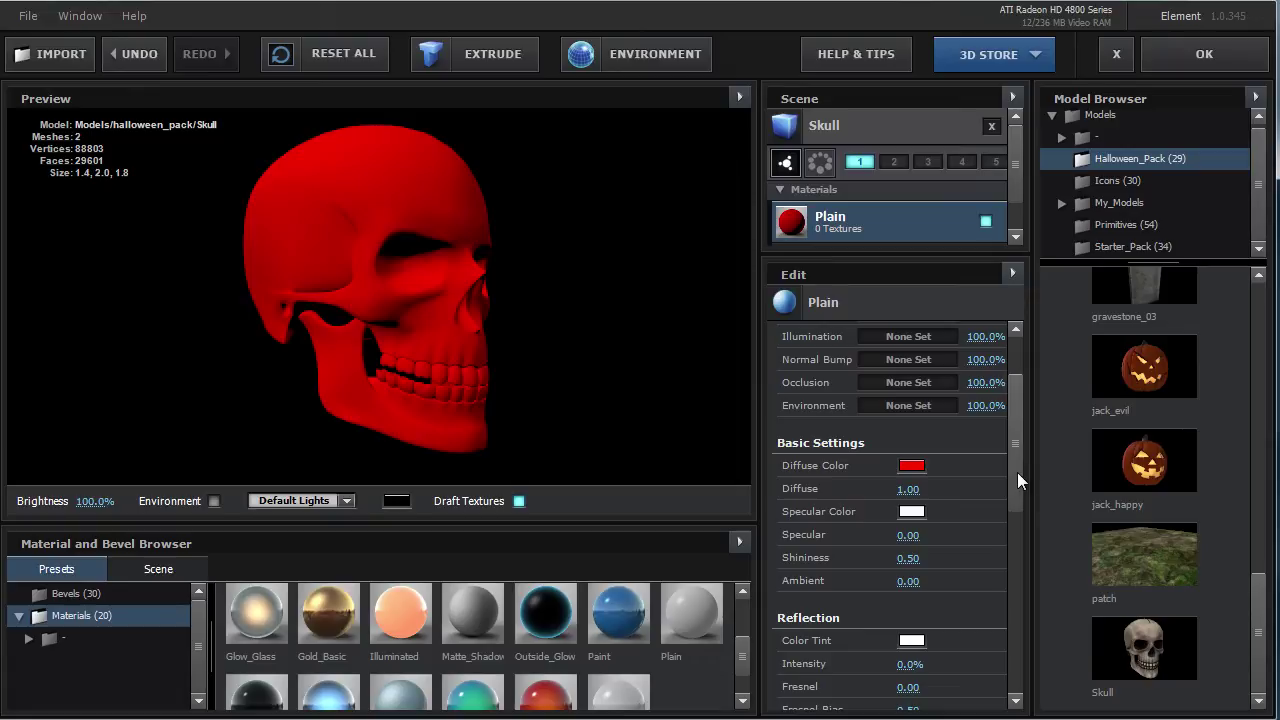
drag(1017, 473, 1017, 616)
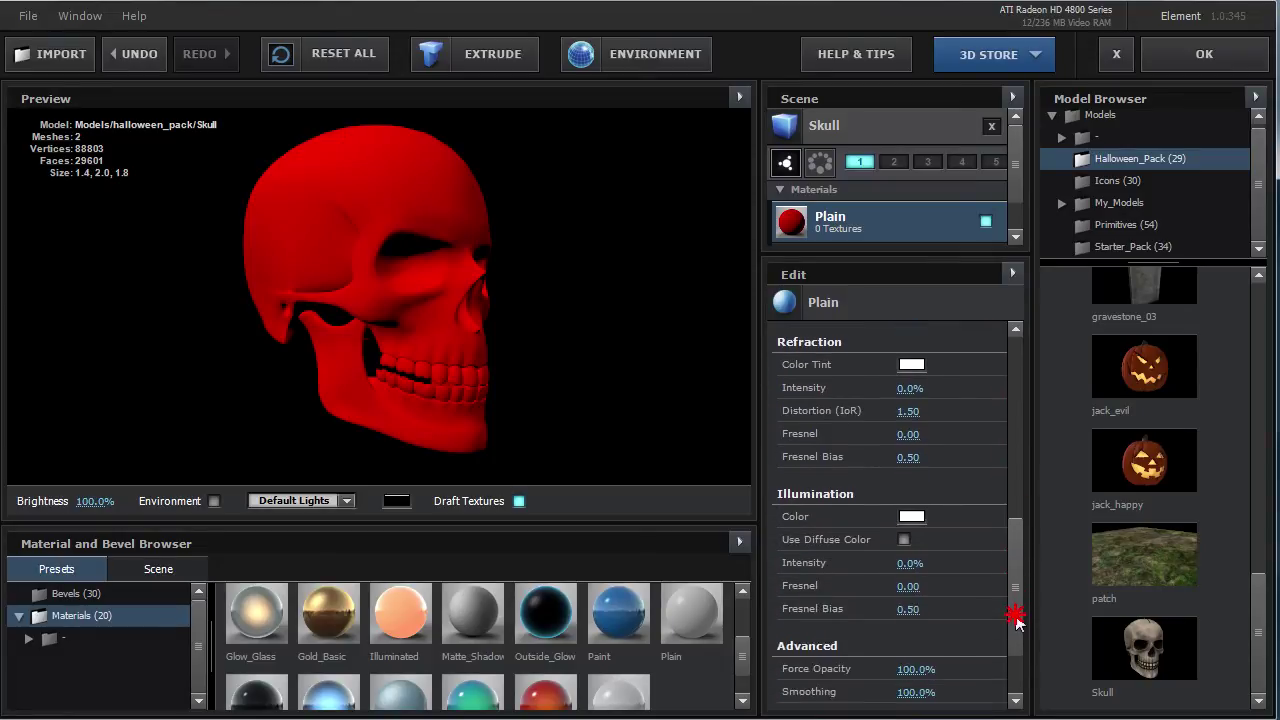
mouse_move(1017, 620)
mouse_down()
mouse_move(1015, 425)
mouse_move(1021, 509)
mouse_up()
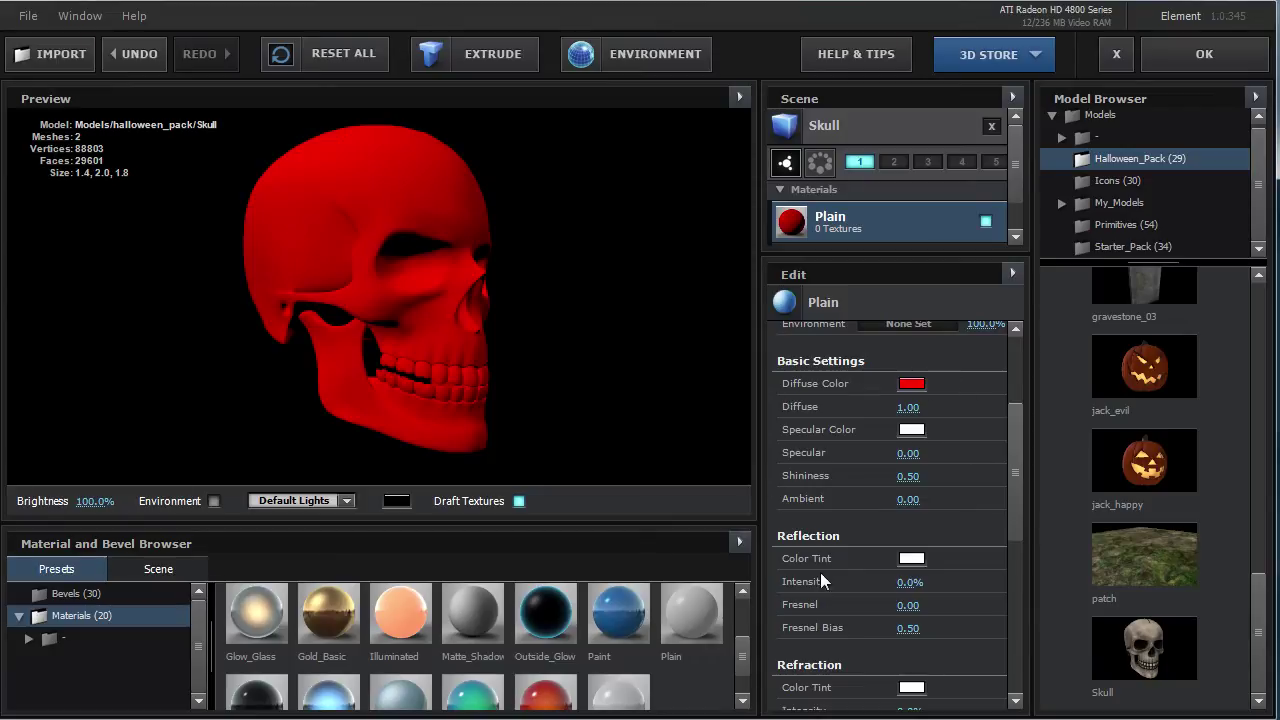
mouse_move(420, 300)
mouse_down()
mouse_move(253, 266)
mouse_move(333, 298)
mouse_up()
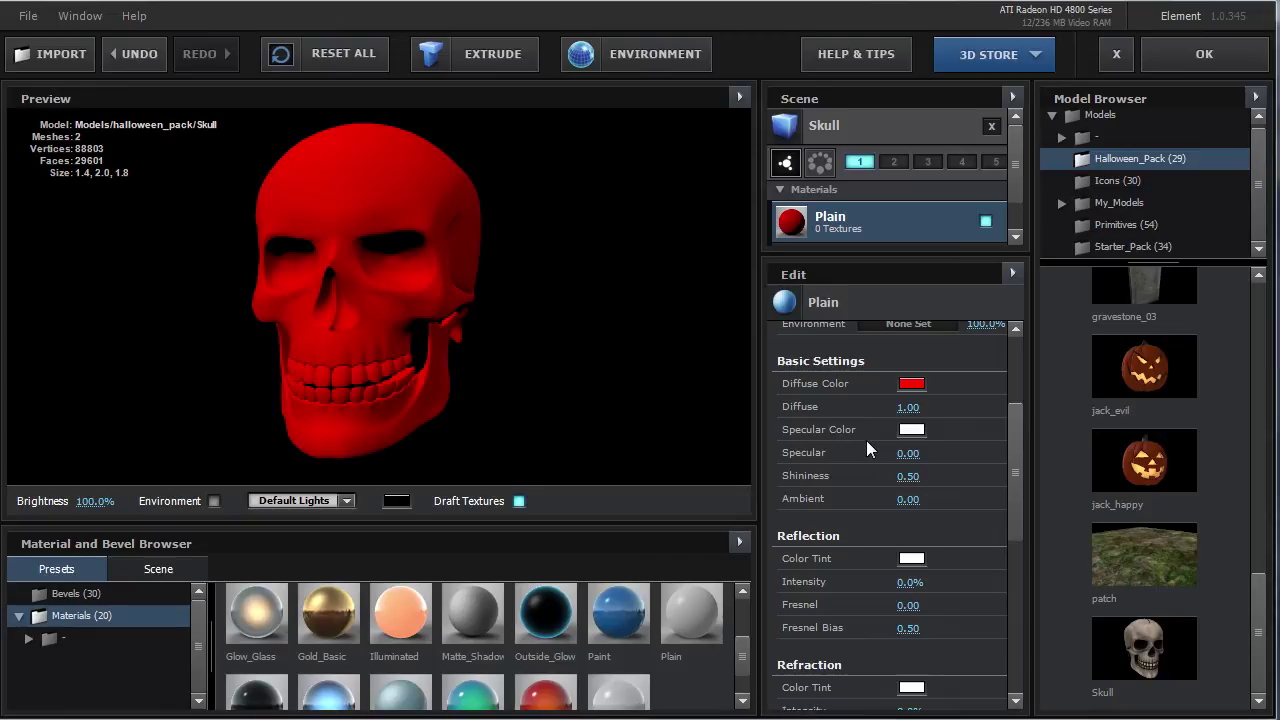
Drag the Specular value up and down, settling at 2.48 for glossy highlights.
drag(409, 306, 434, 306)
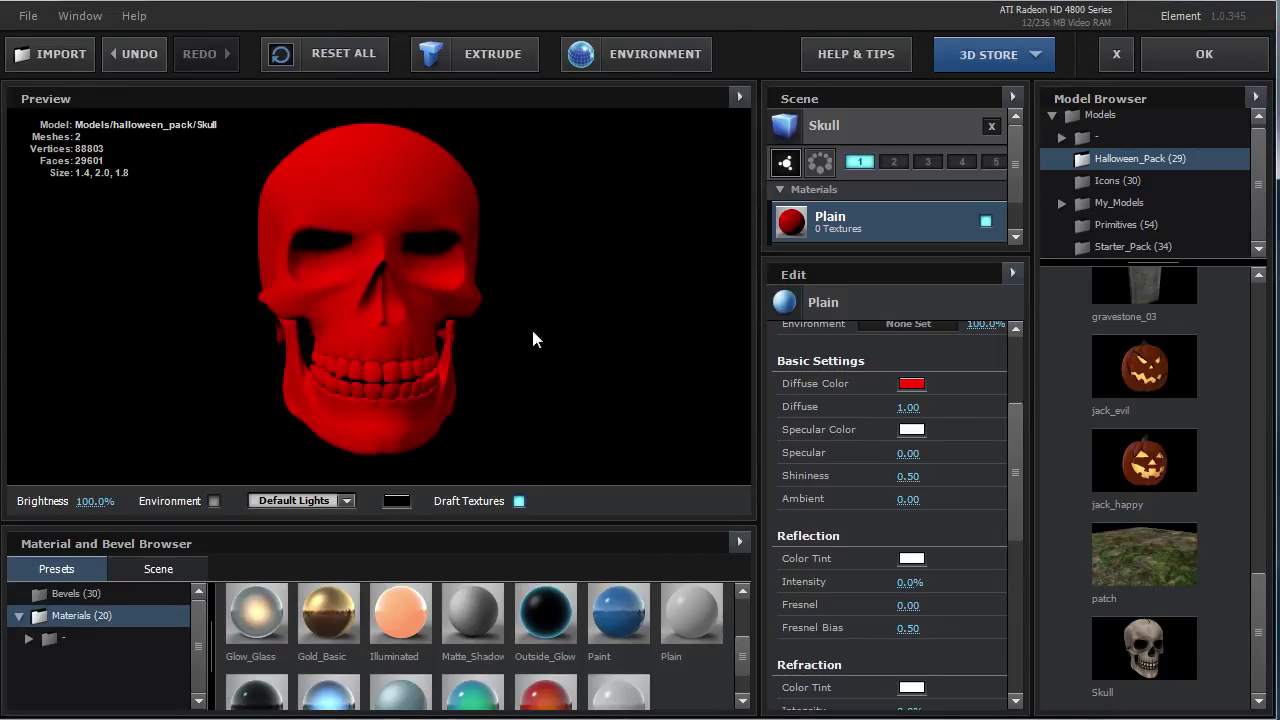
drag(908, 453, 1056, 458)
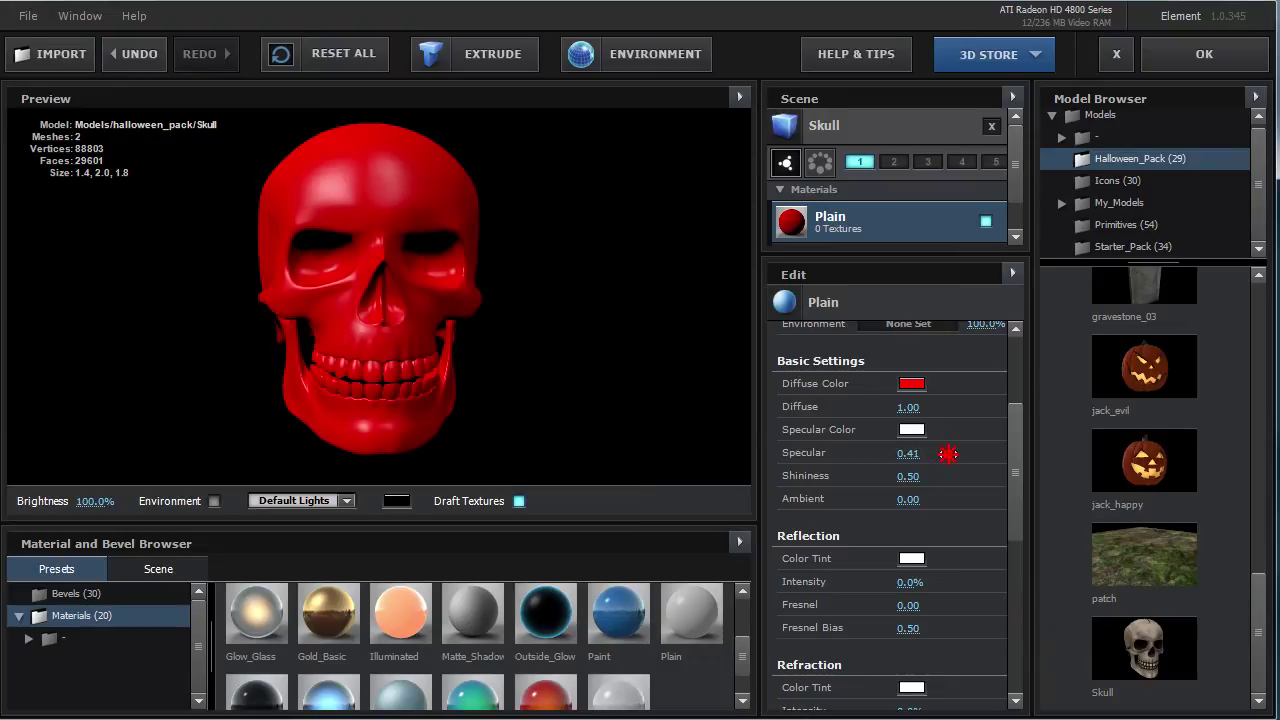
drag(908, 453, 975, 455)
mouse_move(330, 280)
mouse_down()
mouse_move(252, 248)
mouse_move(636, 325)
mouse_move(382, 253)
mouse_up()
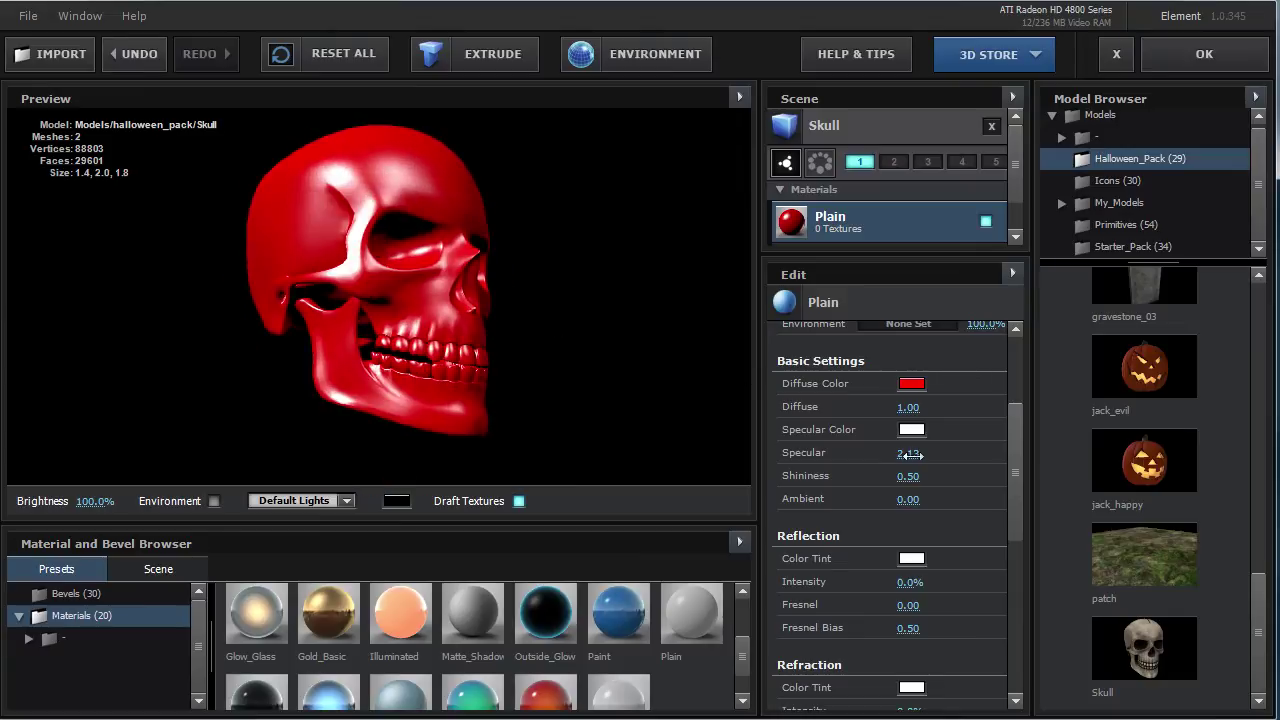
drag(907, 453, 566, 434)
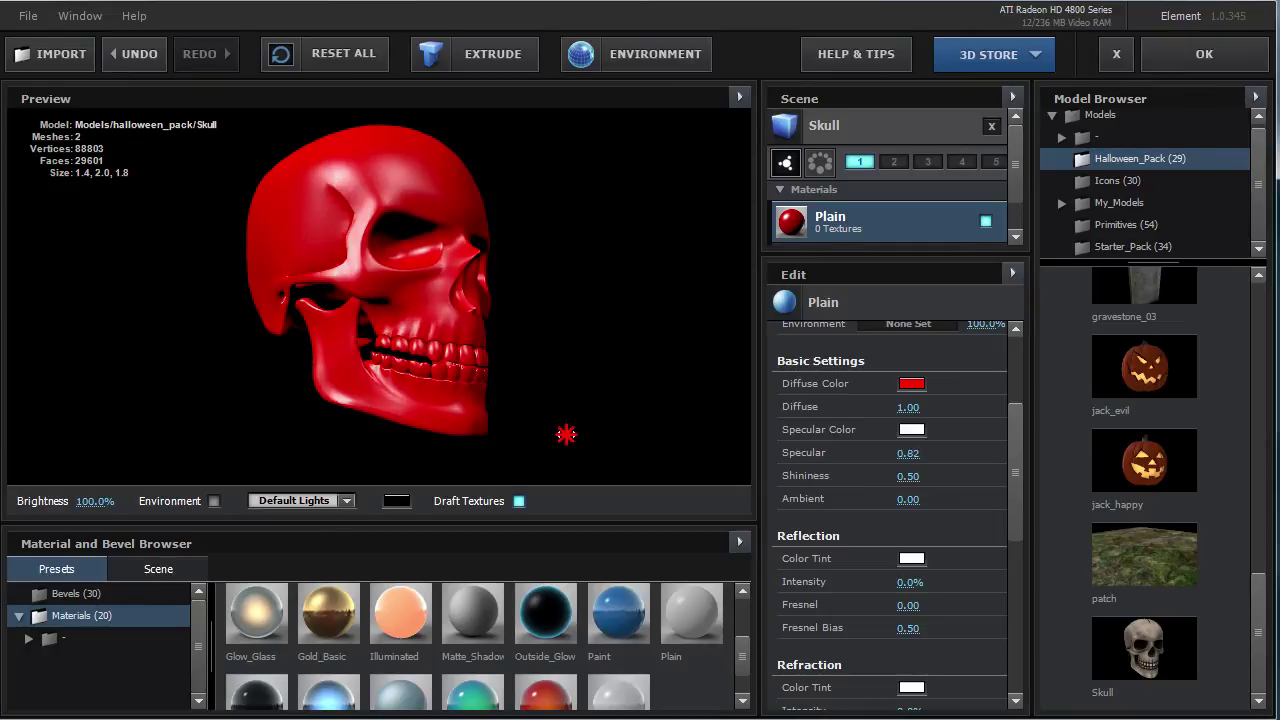
drag(566, 434, 735, 438)
Set the Specular Color to a pale blue and rotate the skull to inspect the highlights.
mouse_move(474, 310)
mouse_down()
mouse_move(366, 256)
mouse_move(285, 290)
mouse_up()
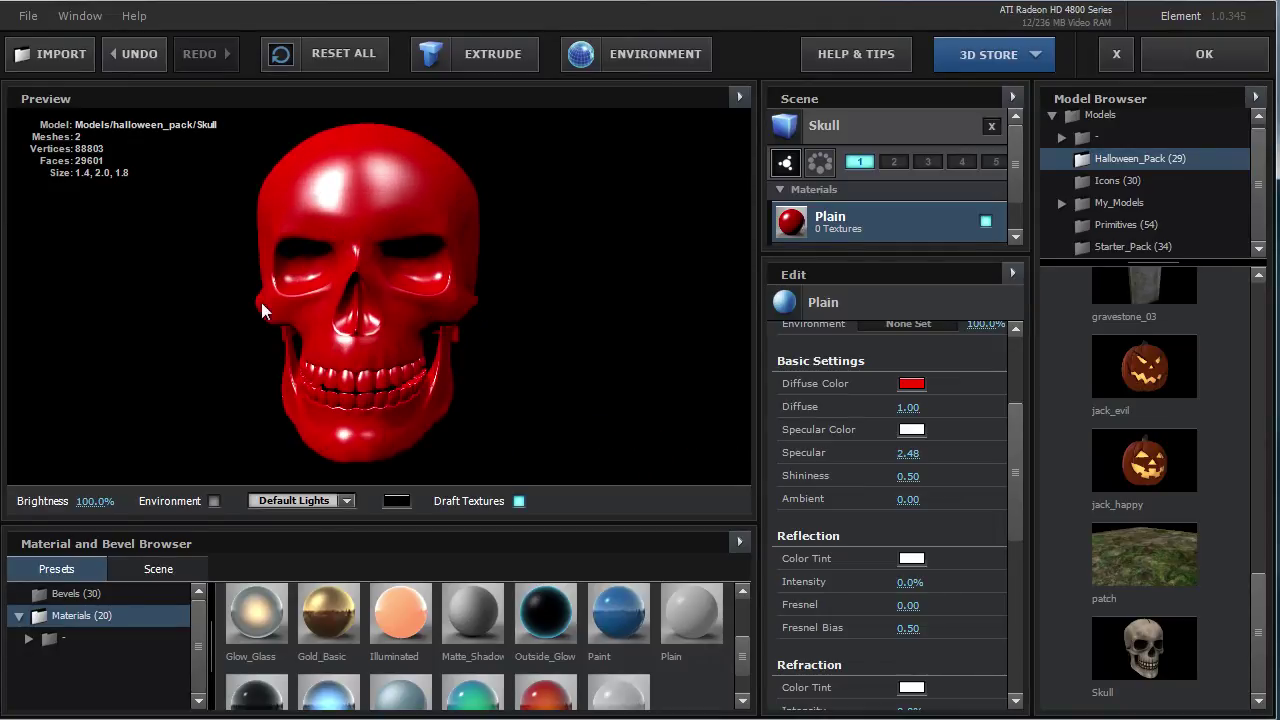
click(901, 432)
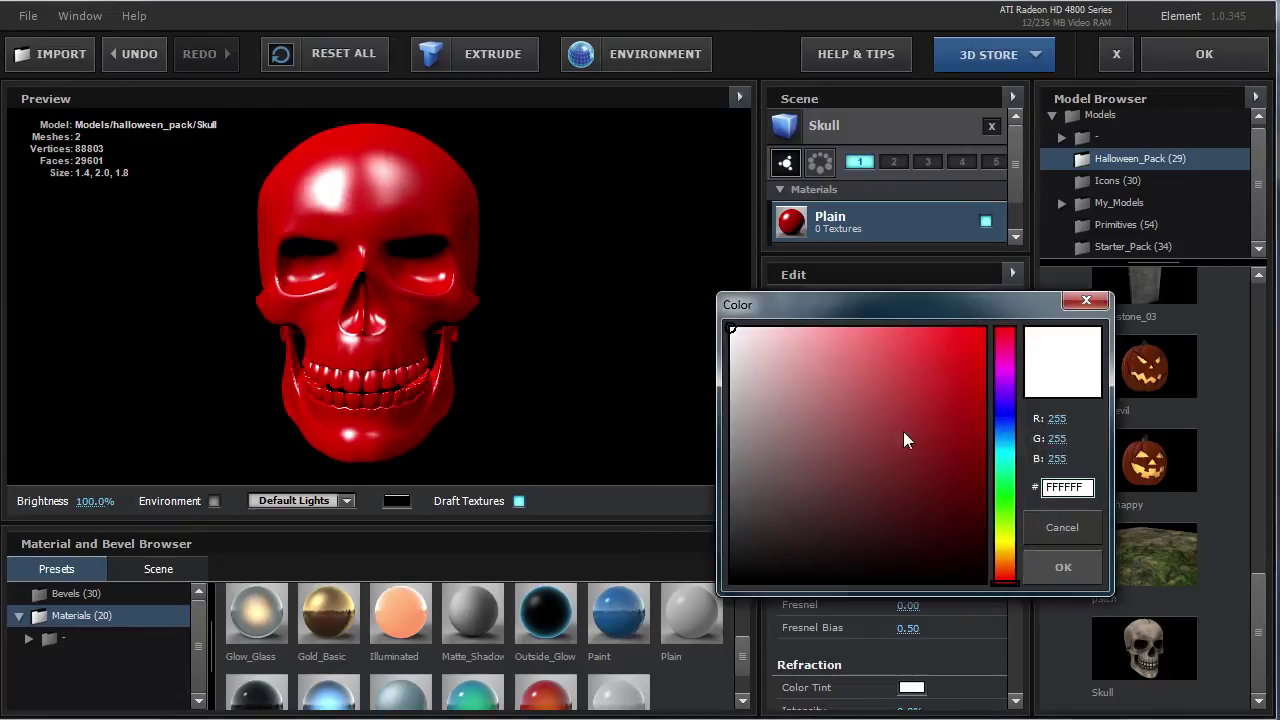
click(1004, 422)
click(984, 330)
drag(978, 348, 904, 305)
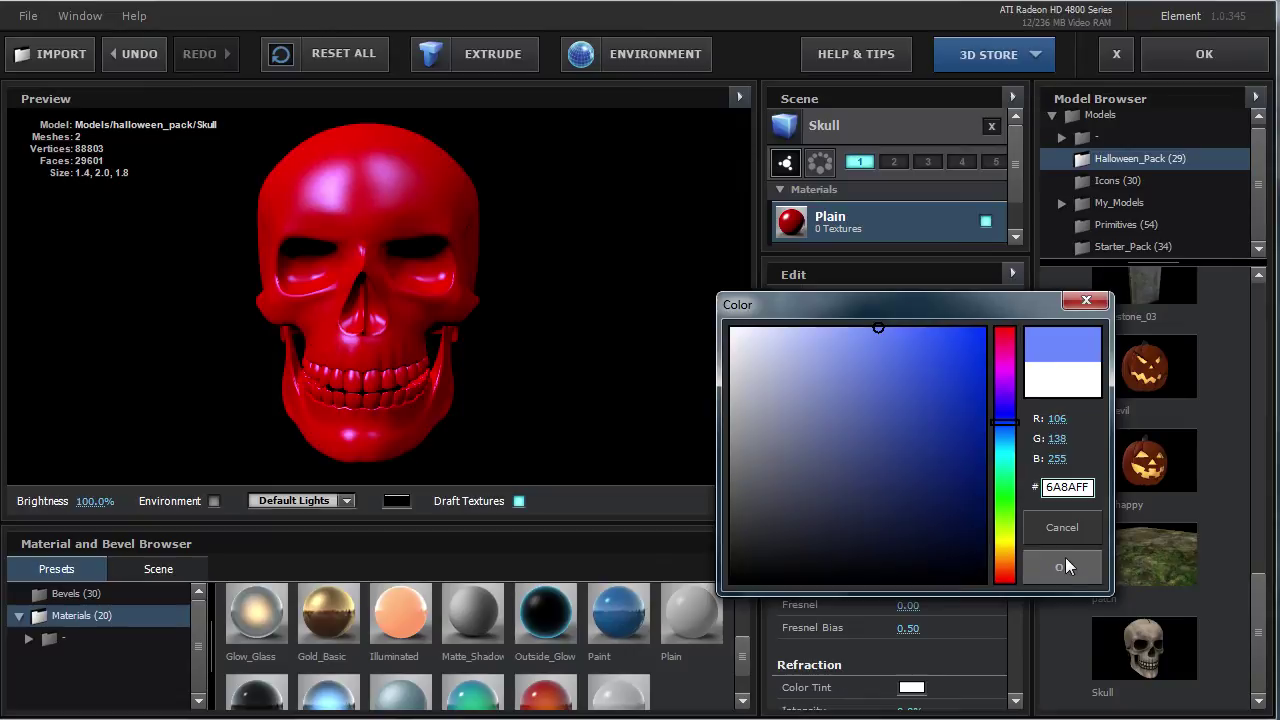
click(1063, 567)
mouse_move(318, 285)
mouse_down()
mouse_move(370, 272)
mouse_move(372, 246)
mouse_move(343, 270)
mouse_move(436, 314)
mouse_move(428, 286)
mouse_move(349, 257)
mouse_move(362, 288)
mouse_up()
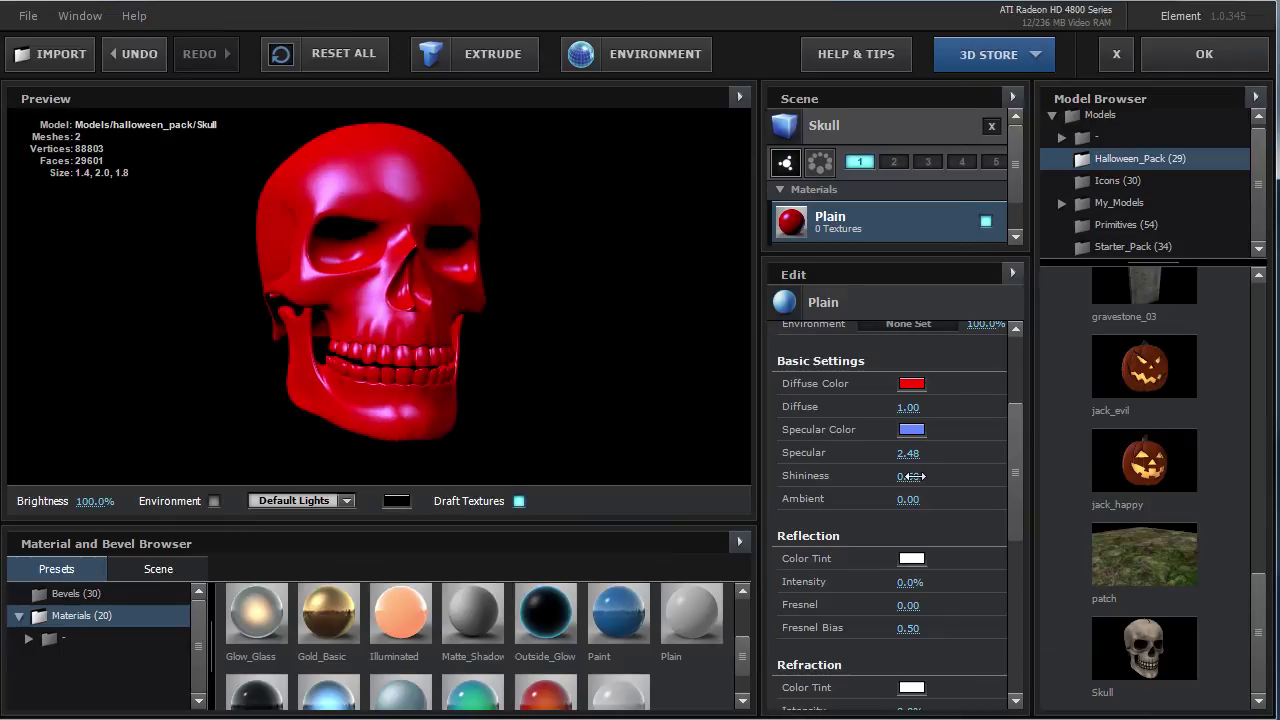
mouse_move(392, 202)
mouse_down()
mouse_move(335, 228)
mouse_move(434, 241)
mouse_up()
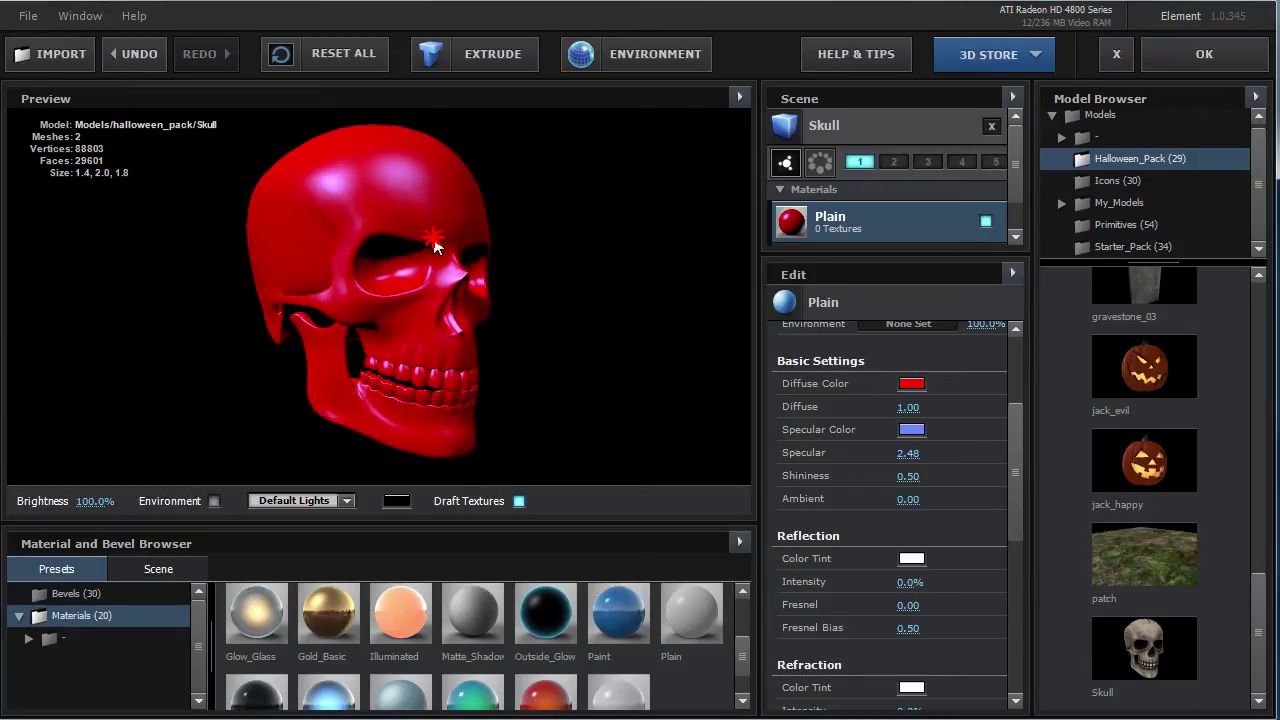
mouse_move(426, 298)
mouse_down()
mouse_move(363, 272)
mouse_move(347, 311)
mouse_move(390, 297)
mouse_move(440, 303)
mouse_move(421, 284)
mouse_up()
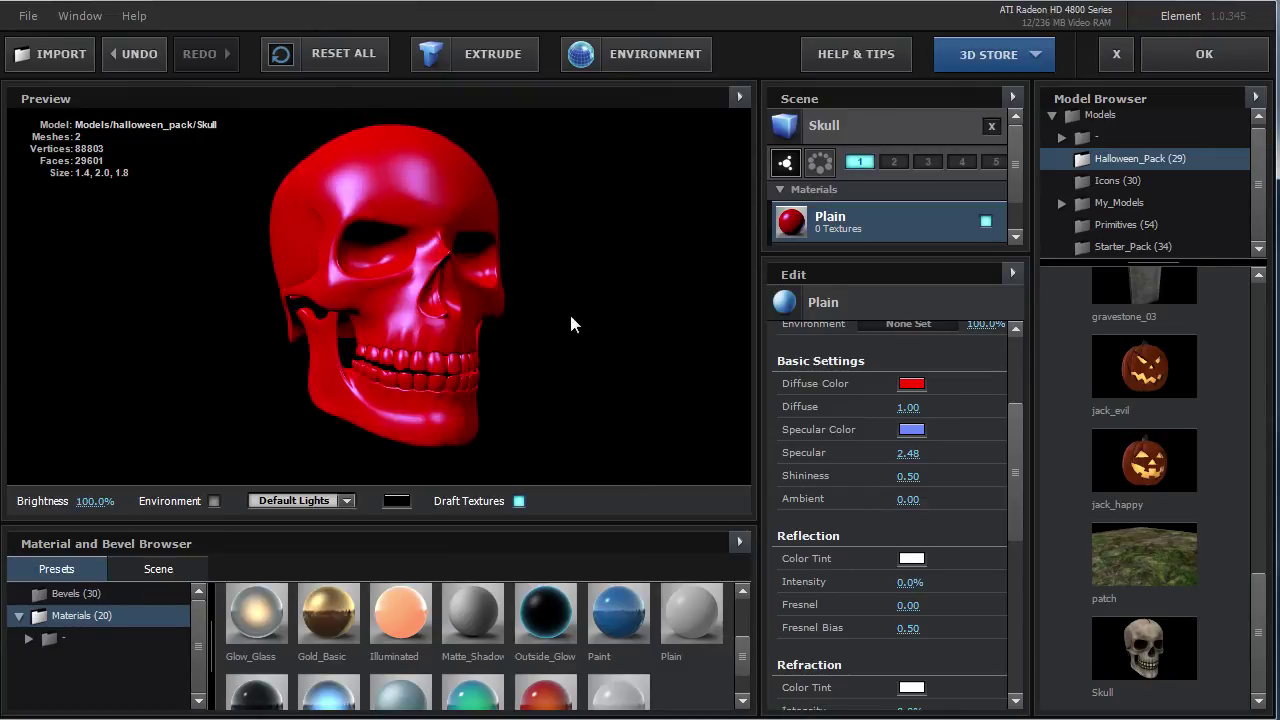
Set Specular to 1.00 with a white specular colour.
click(909, 454)
text(1)
key(Return)
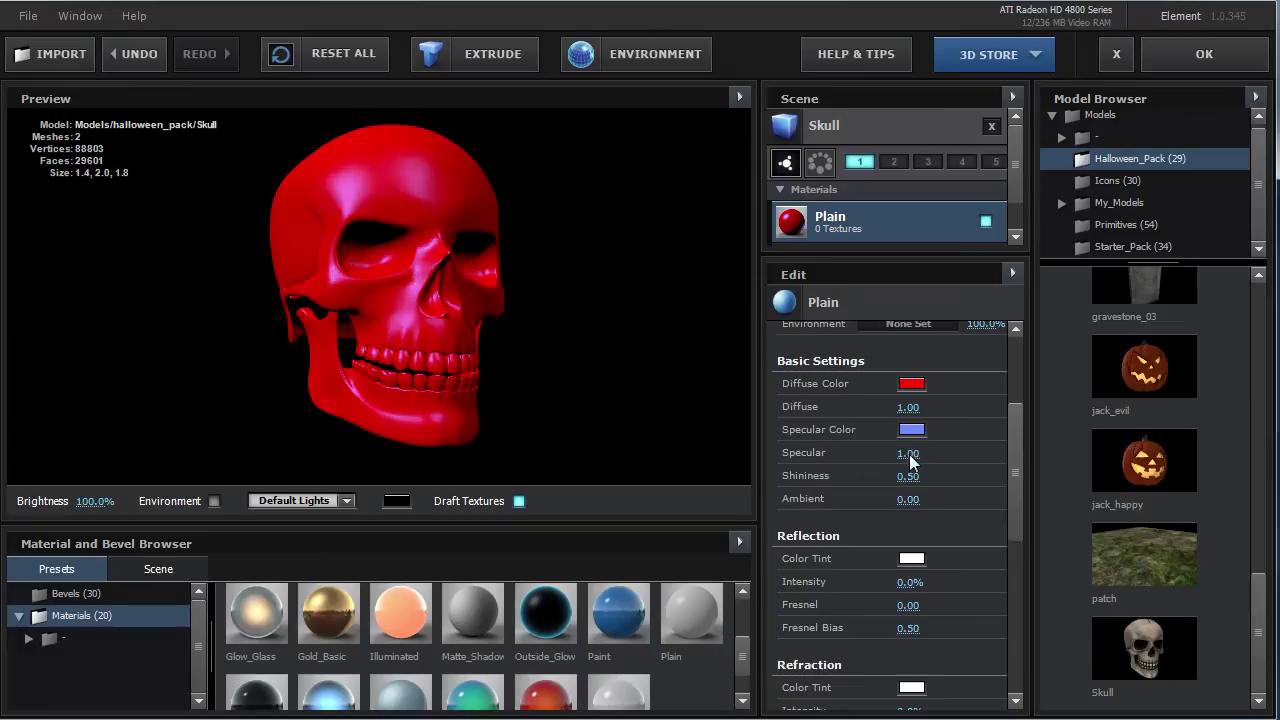
click(911, 429)
drag(908, 427, 692, 267)
click(1070, 565)
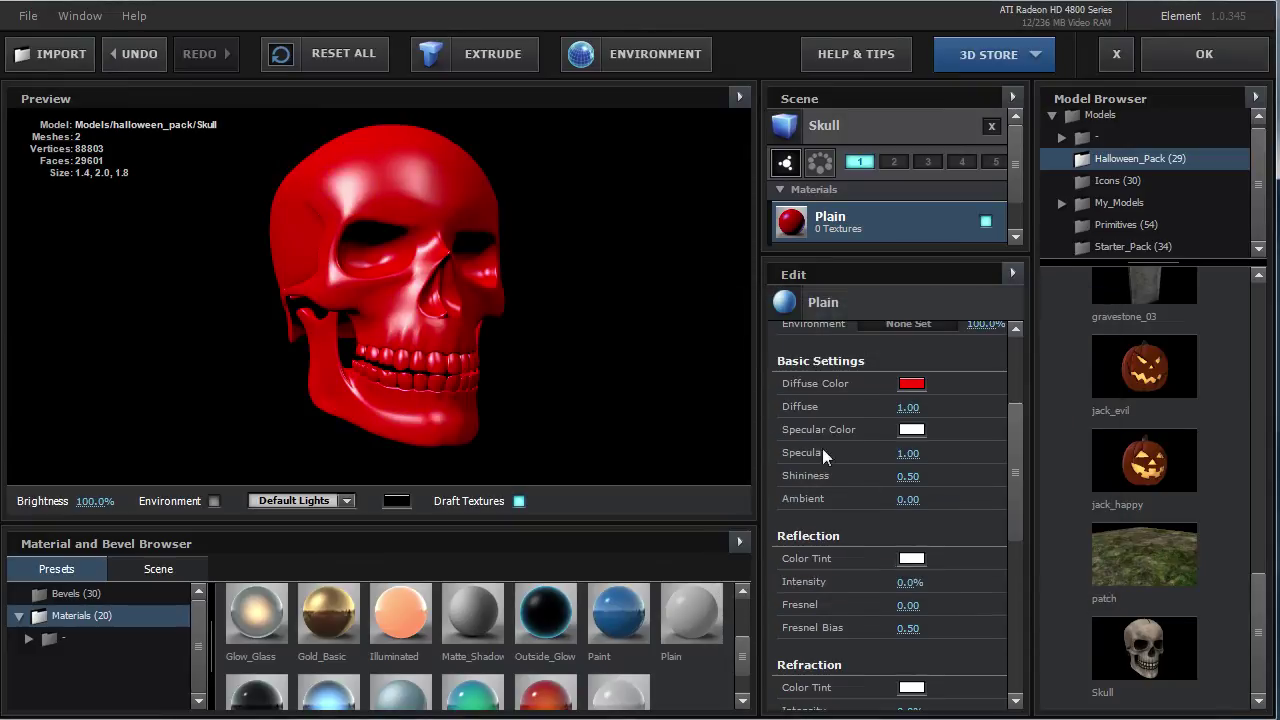
drag(428, 323, 440, 345)
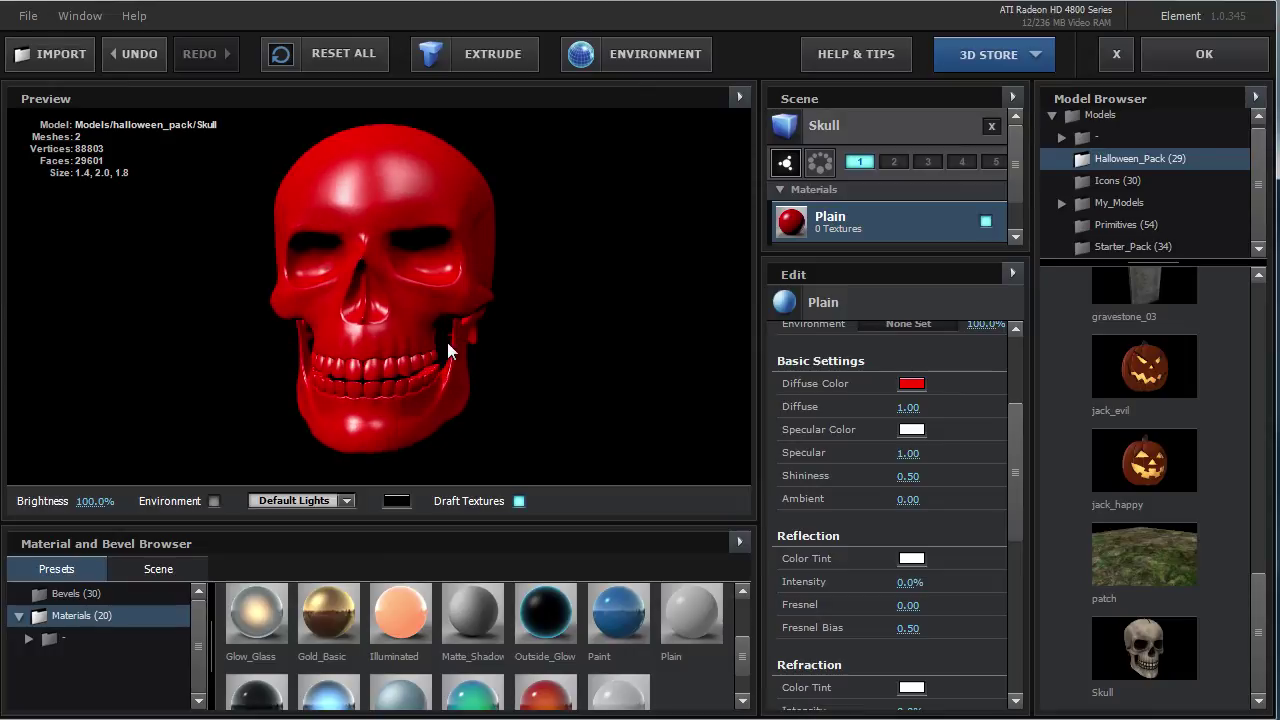
Set Shininess to 1.00 and rotate the skull to its right side profile.
click(912, 477)
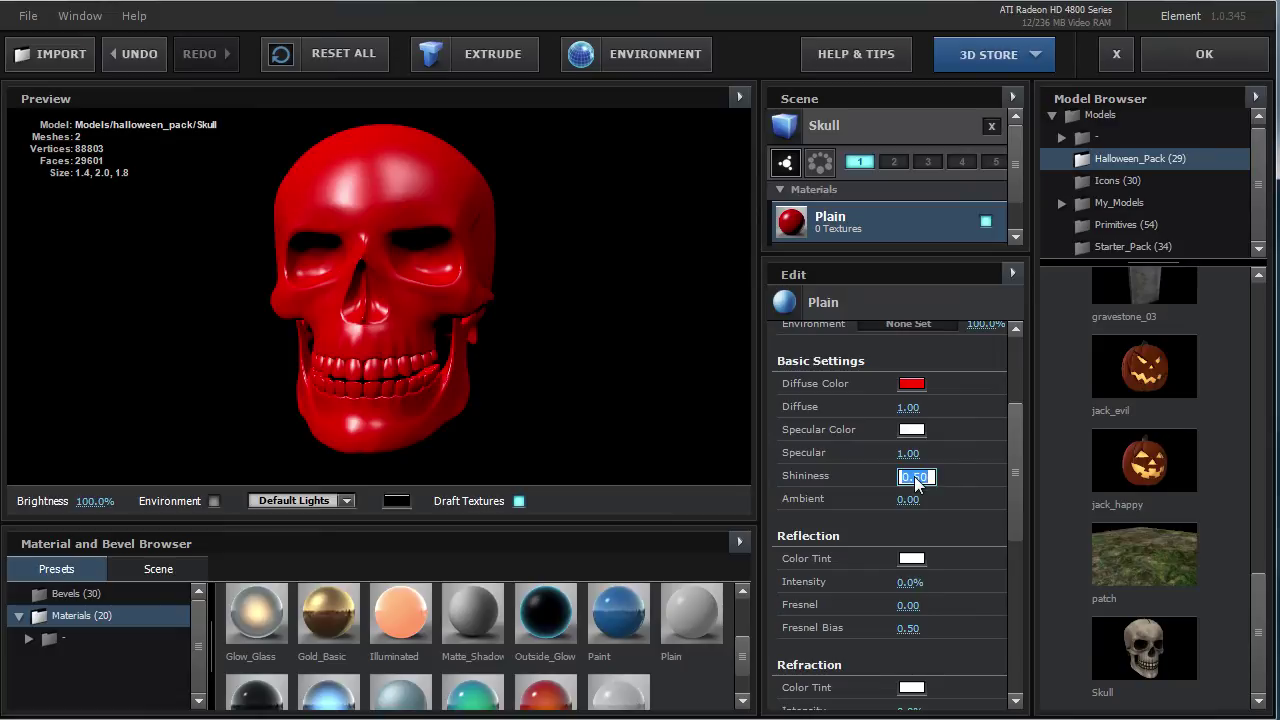
text(1)
key(Return)
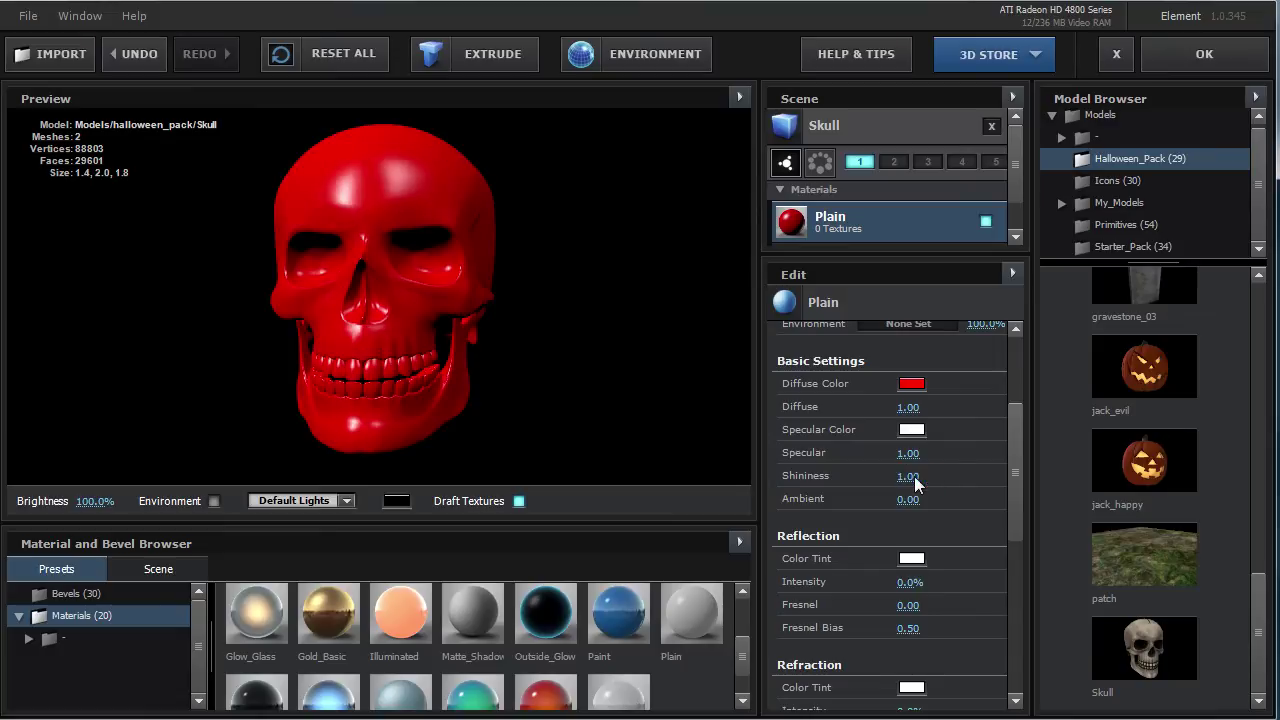
mouse_move(346, 266)
mouse_down()
mouse_move(420, 237)
mouse_move(399, 229)
mouse_move(282, 278)
mouse_move(477, 263)
mouse_up()
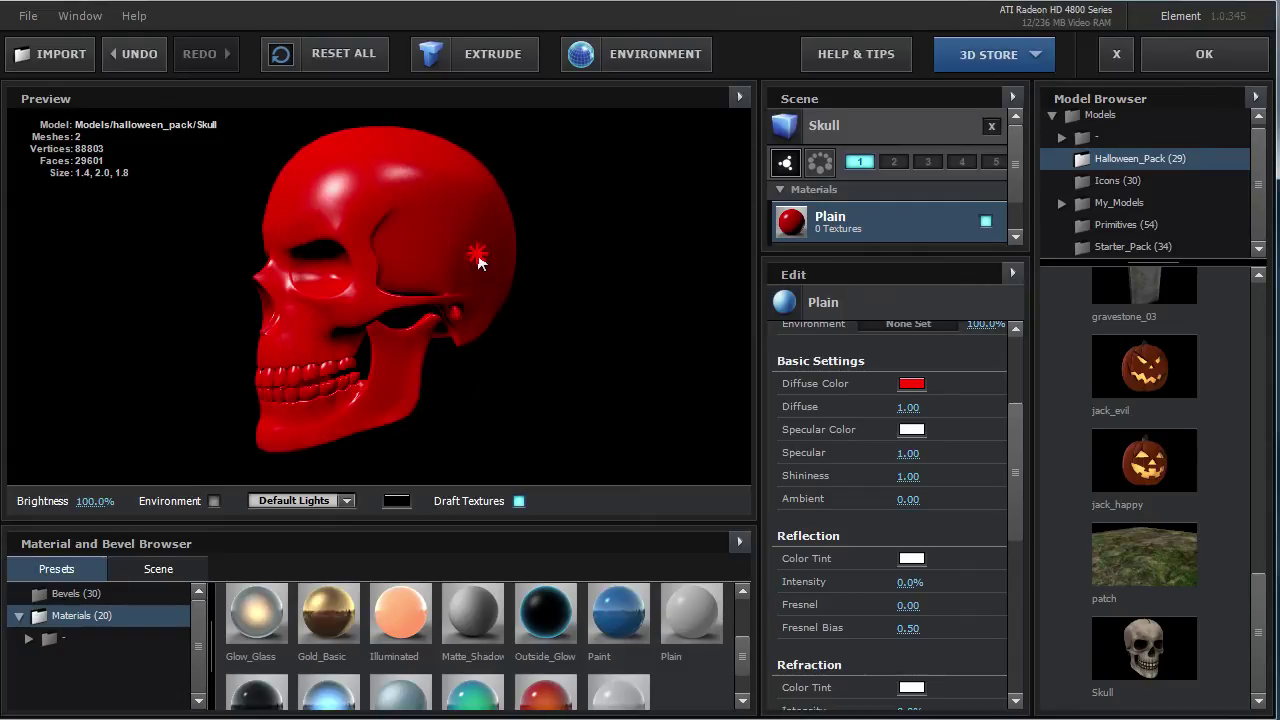
drag(308, 289, 432, 281)
mouse_move(369, 244)
mouse_down()
mouse_move(424, 252)
mouse_move(378, 252)
mouse_up()
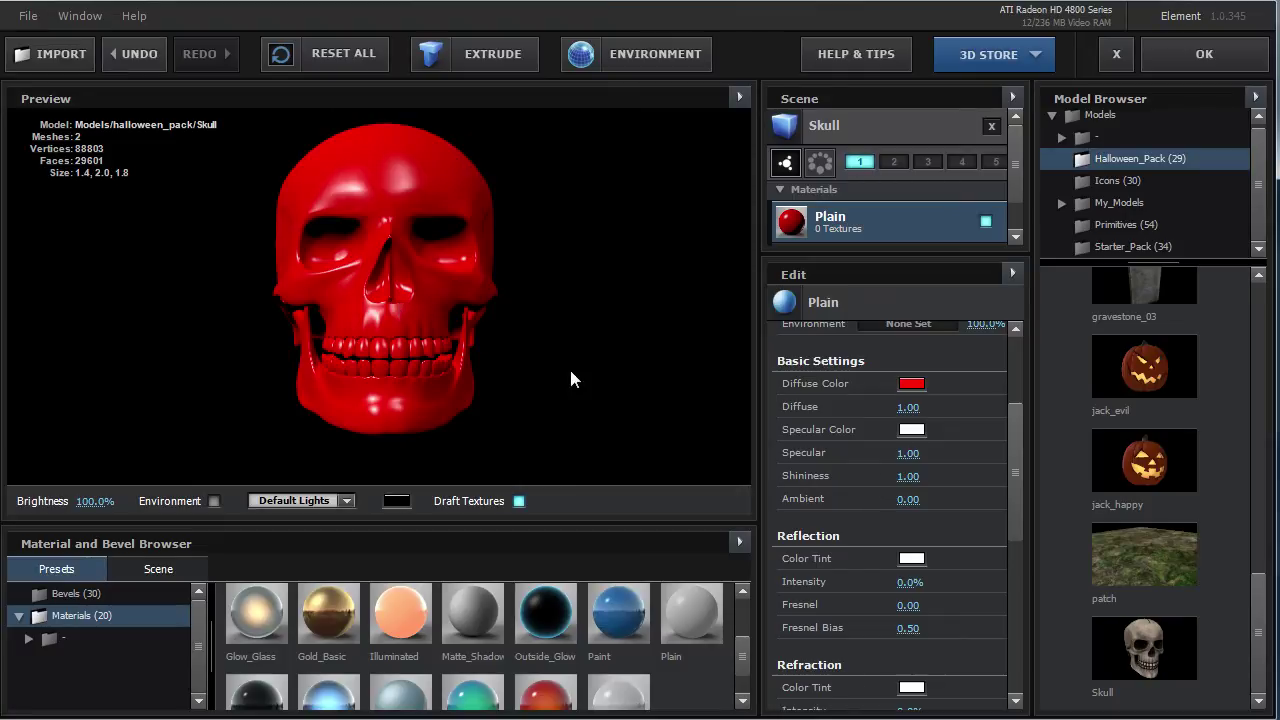
Scrub the Plain material's Shininess from 4.46 down toward 0.05, orbiting the skull to check the soft highlights.
mouse_move(392, 310)
mouse_down()
mouse_move(310, 314)
mouse_move(367, 289)
mouse_move(371, 271)
mouse_move(405, 276)
mouse_move(390, 280)
mouse_move(396, 304)
mouse_up()
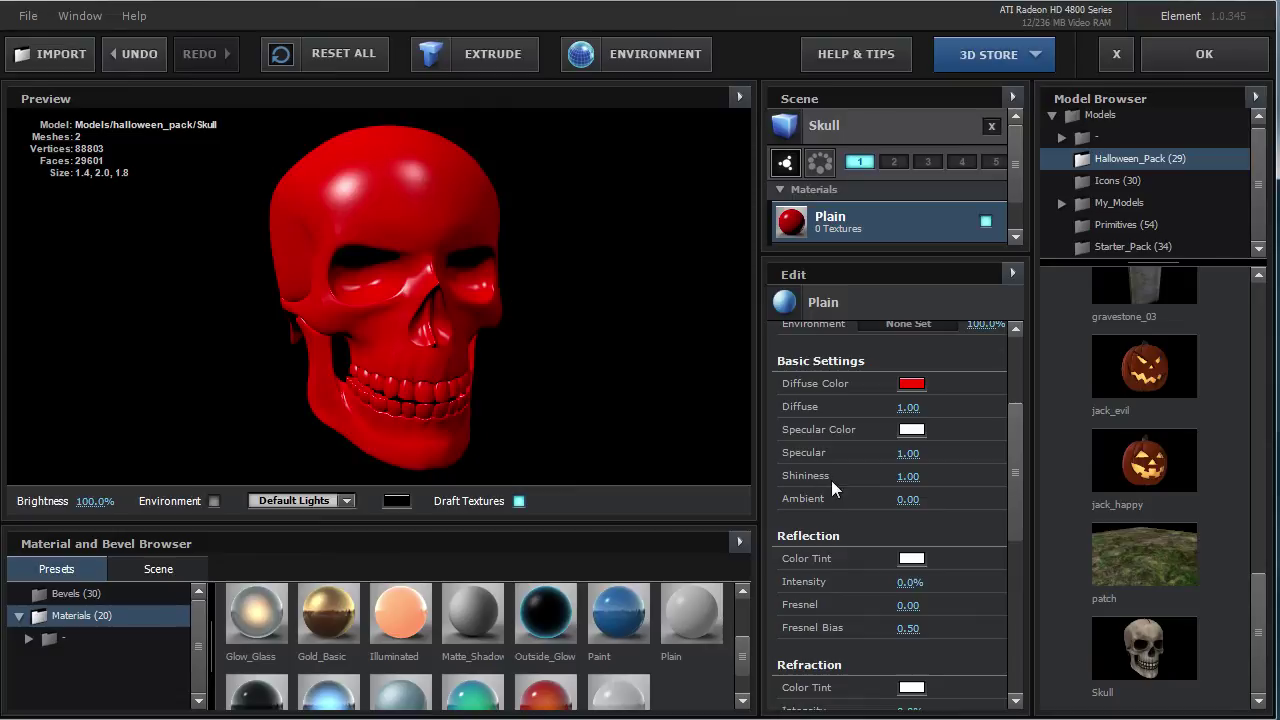
drag(907, 470, 1163, 480)
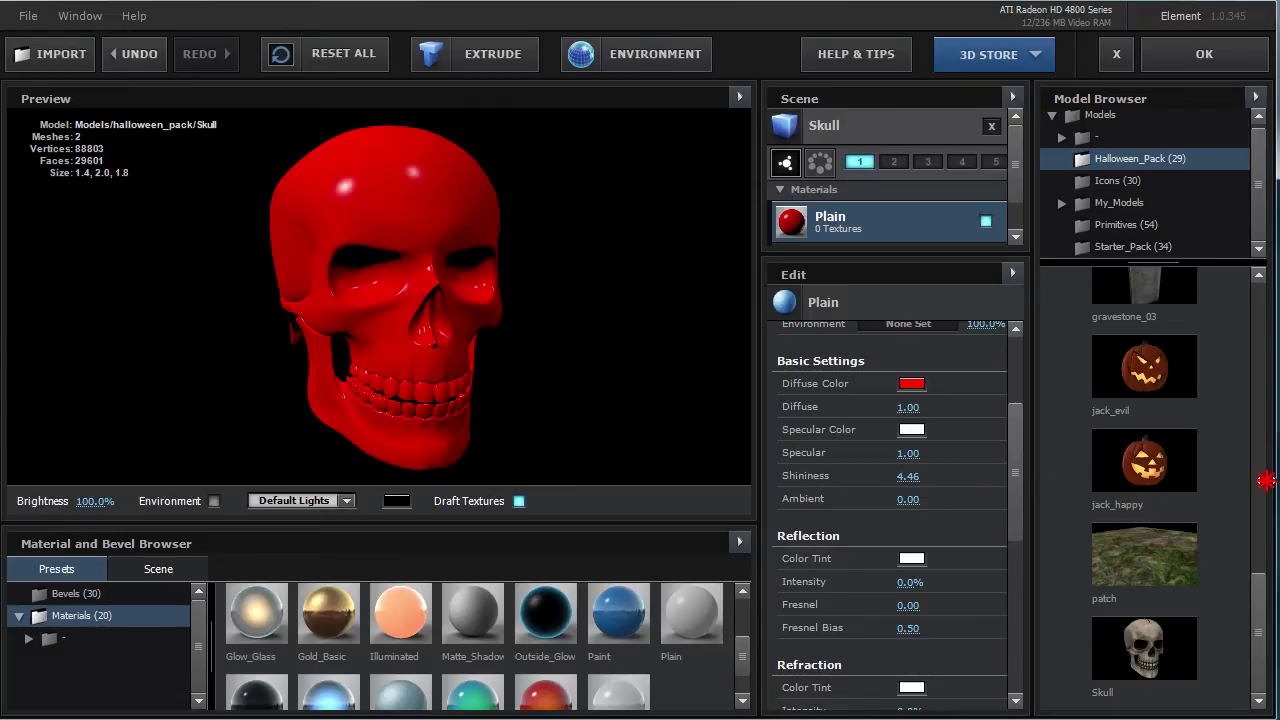
mouse_move(428, 314)
mouse_down()
mouse_move(394, 288)
mouse_move(371, 294)
mouse_move(389, 323)
mouse_move(408, 223)
mouse_move(305, 174)
mouse_up()
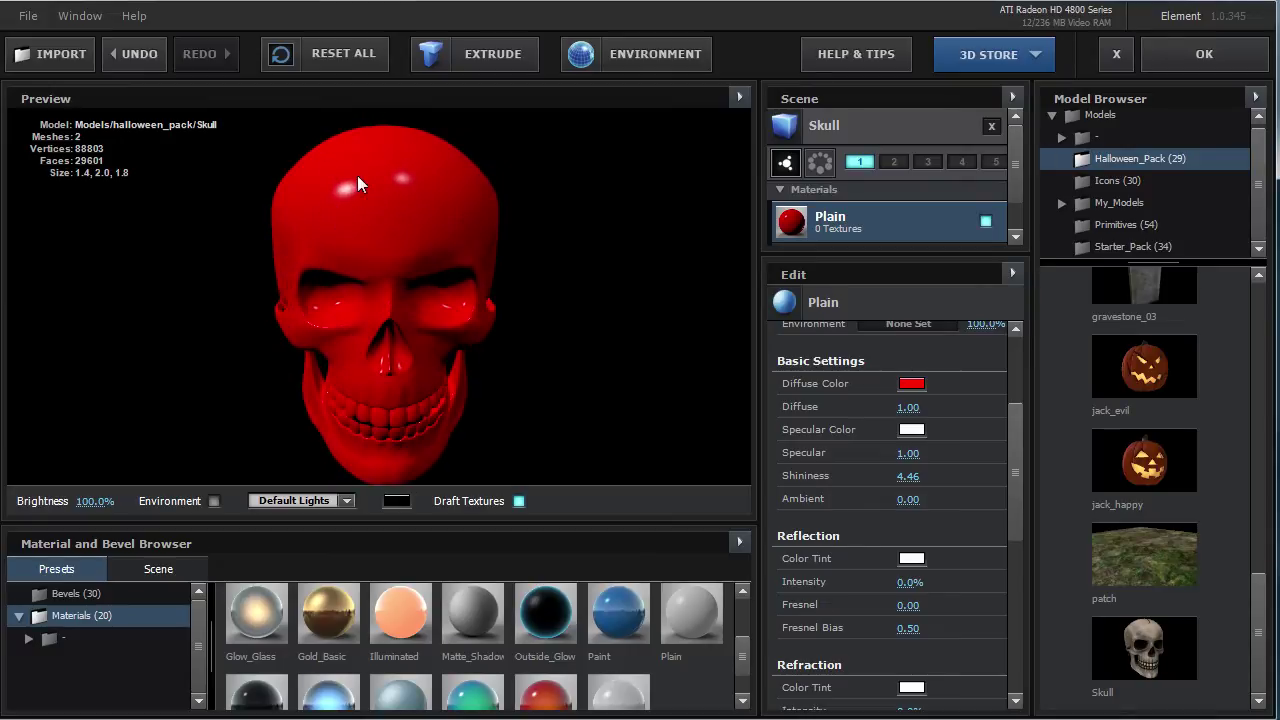
mouse_move(409, 307)
mouse_down()
mouse_move(397, 256)
mouse_move(418, 280)
mouse_move(386, 243)
mouse_move(380, 271)
mouse_move(403, 277)
mouse_move(387, 276)
mouse_up()
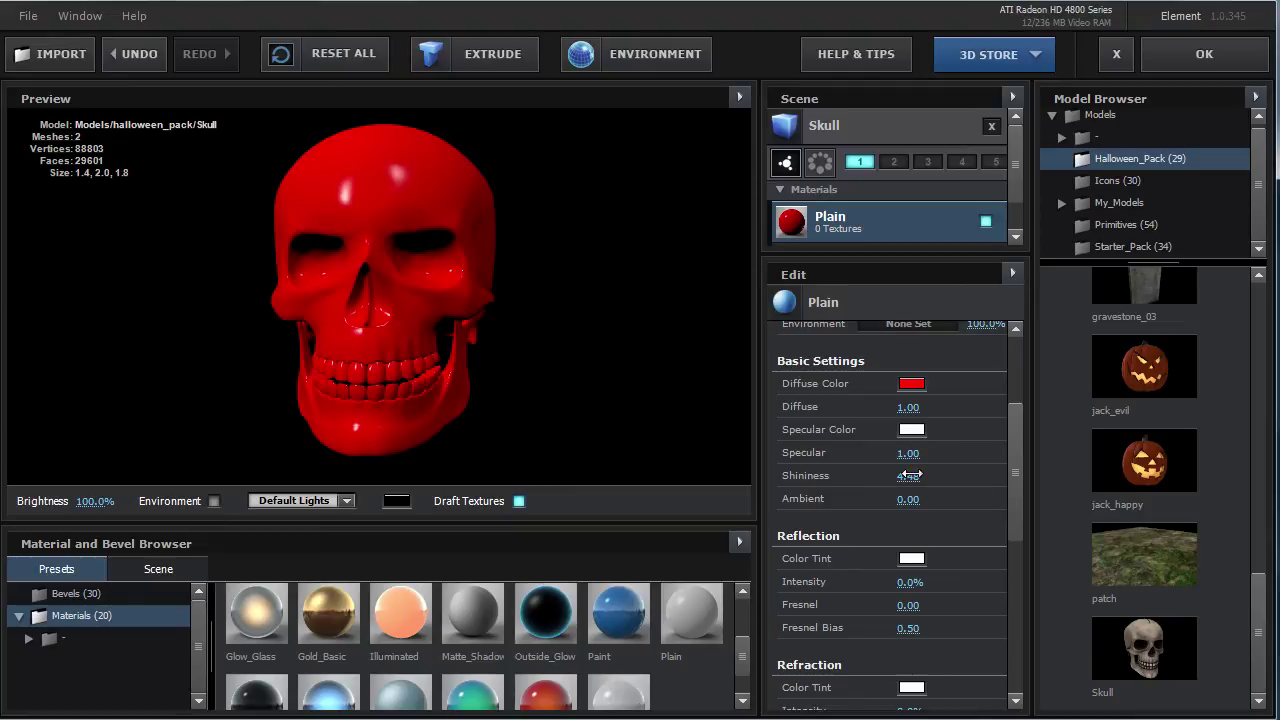
drag(910, 475, 904, 479)
drag(905, 479, 880, 477)
click(907, 452)
mouse_move(908, 476)
mouse_down()
mouse_move(731, 487)
mouse_move(840, 477)
mouse_up()
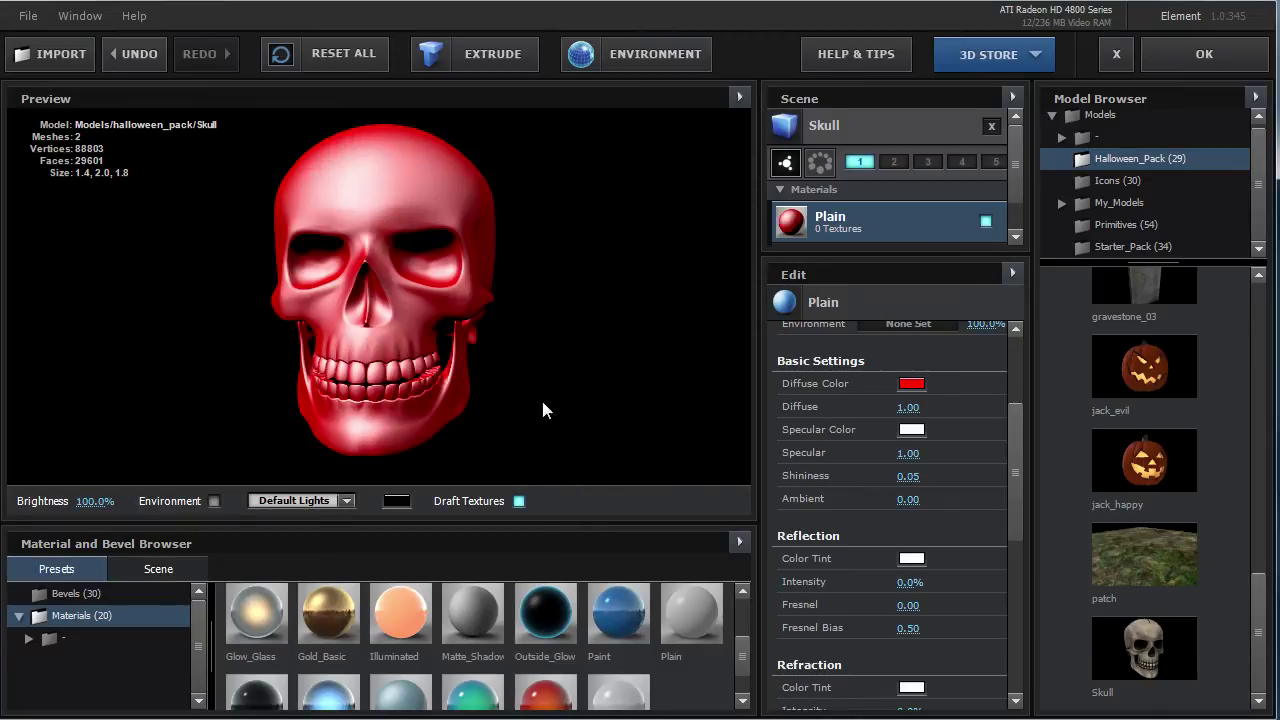
Orbit the skull while trying specular 0.12 and shininess 0.31 to compare the sheen.
mouse_move(371, 310)
mouse_down()
mouse_move(522, 247)
mouse_move(565, 285)
mouse_up()
mouse_move(305, 220)
mouse_down()
mouse_move(385, 240)
mouse_move(843, 443)
mouse_move(845, 456)
mouse_up()
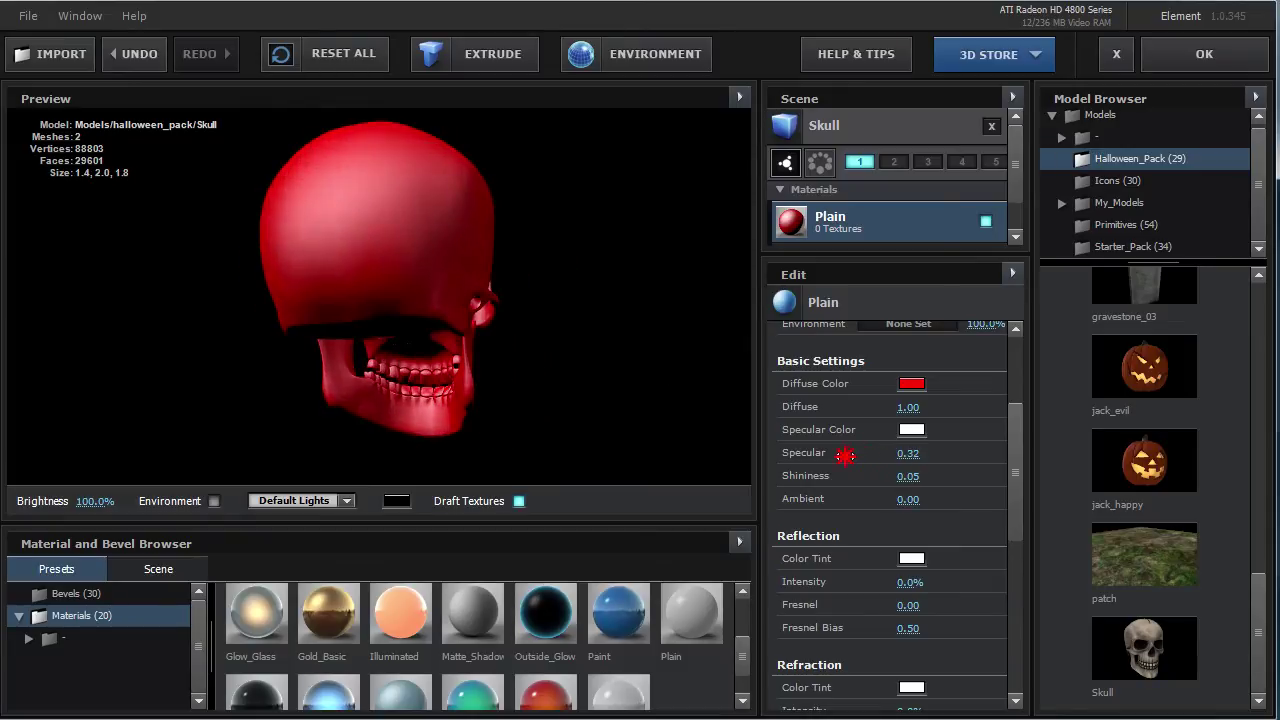
mouse_move(607, 355)
mouse_down()
mouse_move(289, 274)
mouse_move(364, 255)
mouse_up()
drag(893, 455, 893, 462)
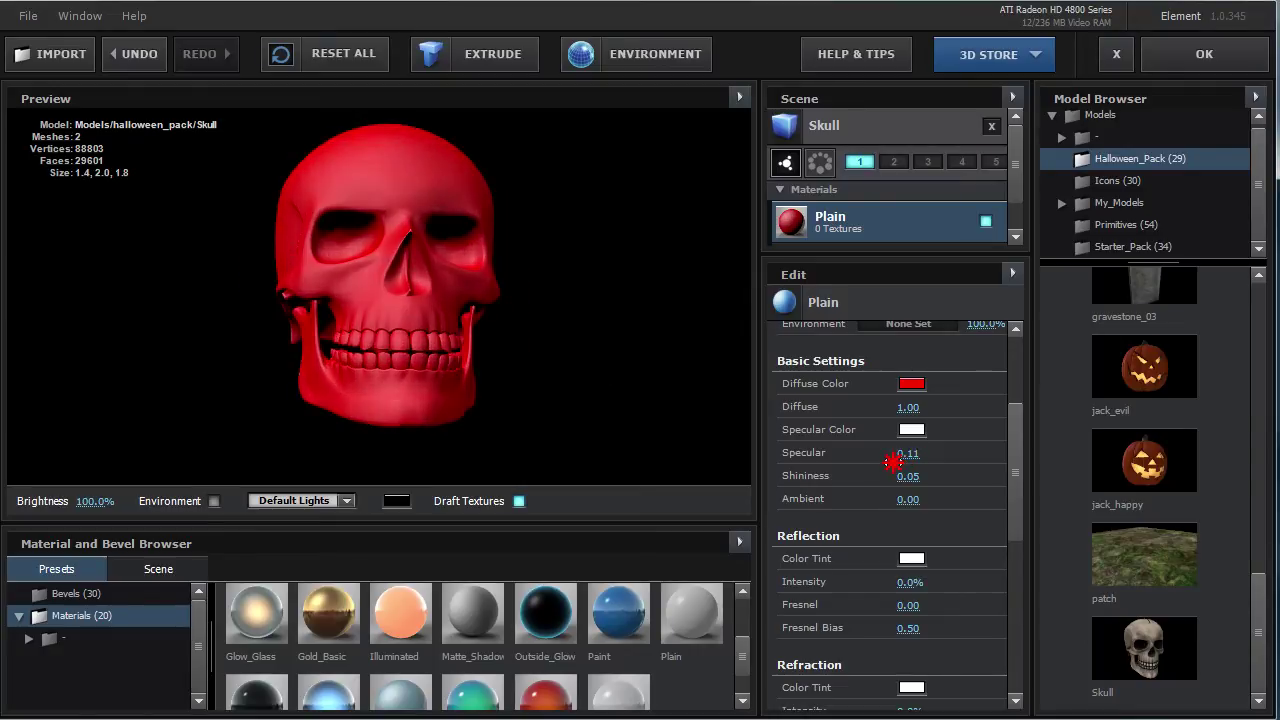
drag(312, 220, 566, 340)
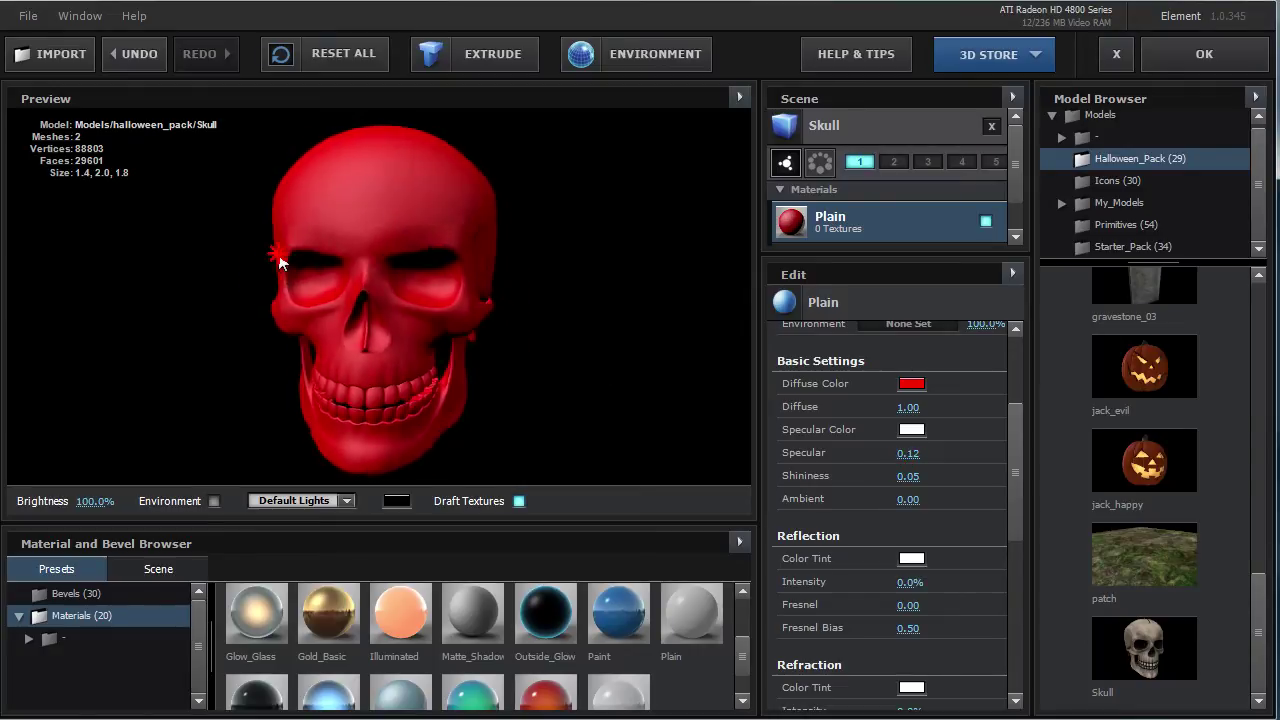
drag(909, 476, 921, 478)
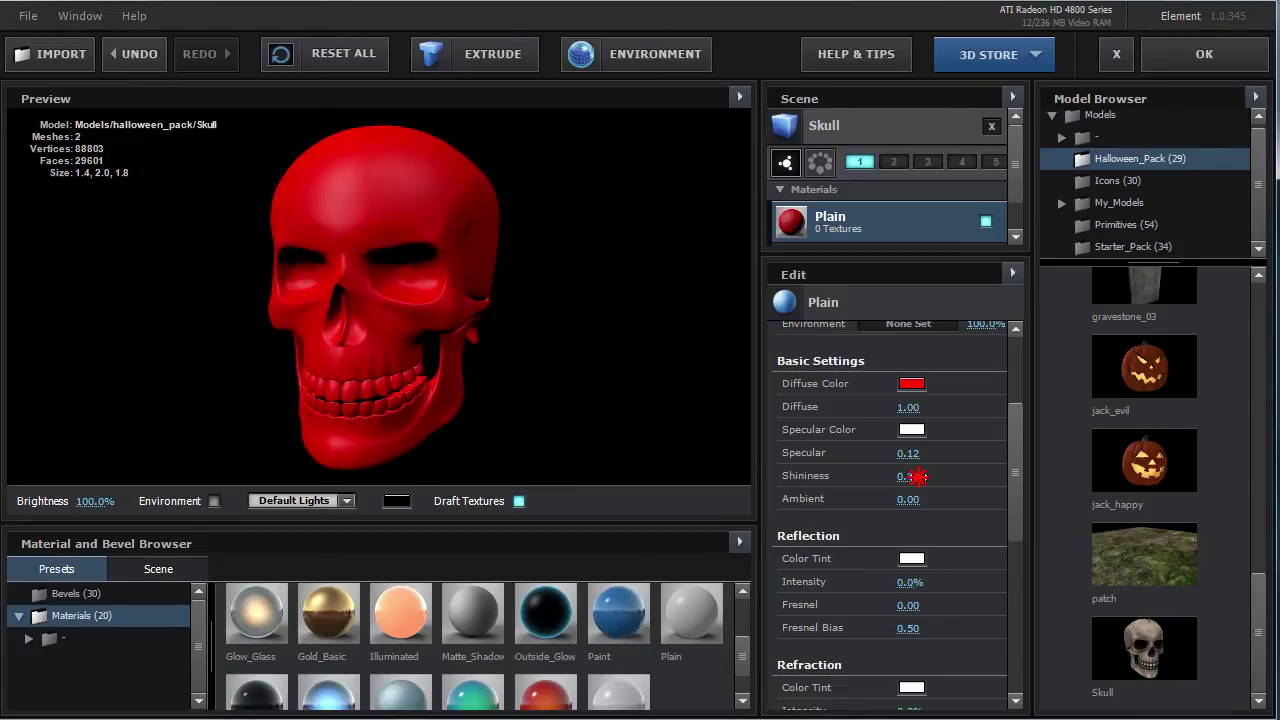
drag(383, 308, 385, 300)
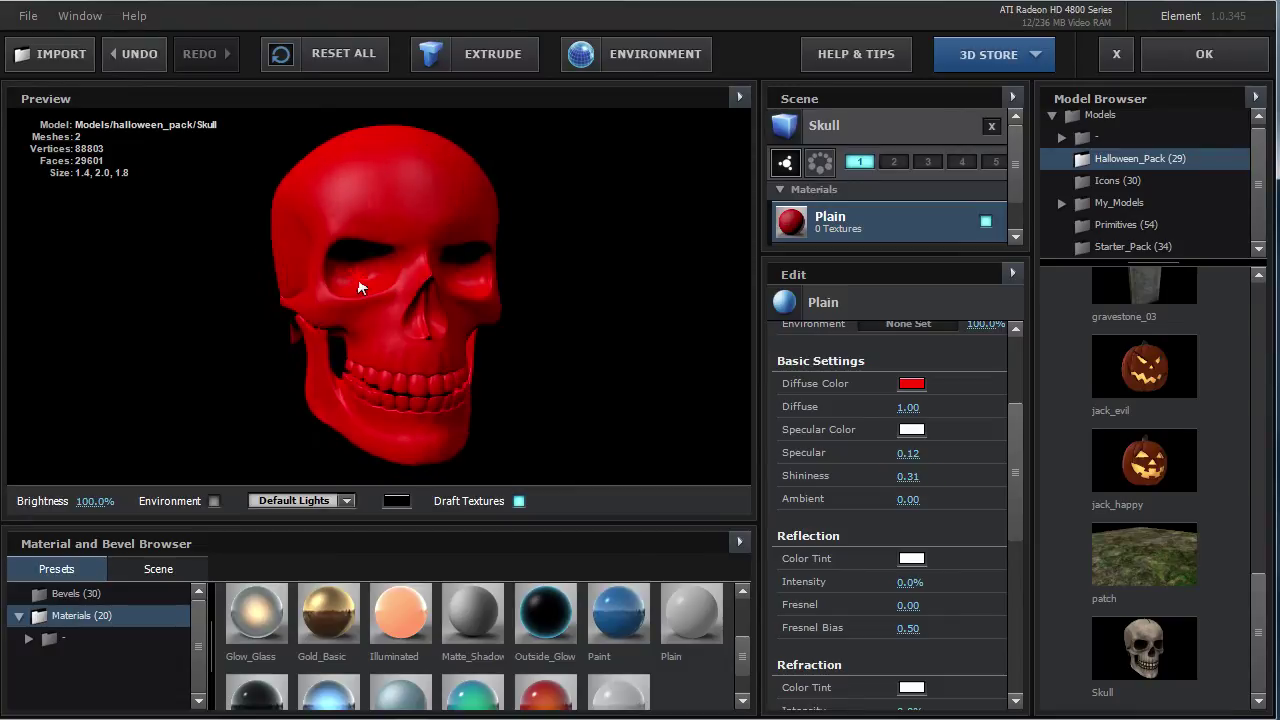
Settle on specular 0.23 and shininess 0.19 for a dull satin finish.
drag(908, 453, 1006, 463)
mouse_move(395, 277)
mouse_down()
mouse_move(323, 264)
mouse_move(593, 341)
mouse_up()
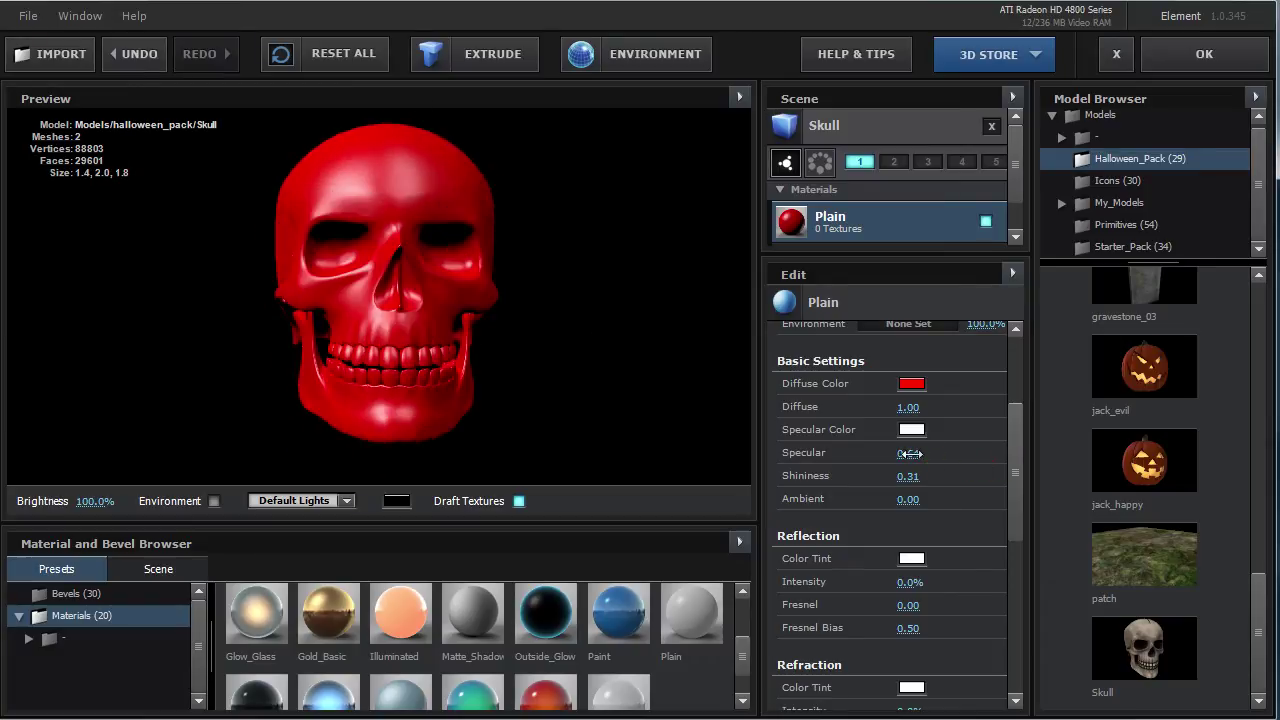
drag(909, 478, 895, 451)
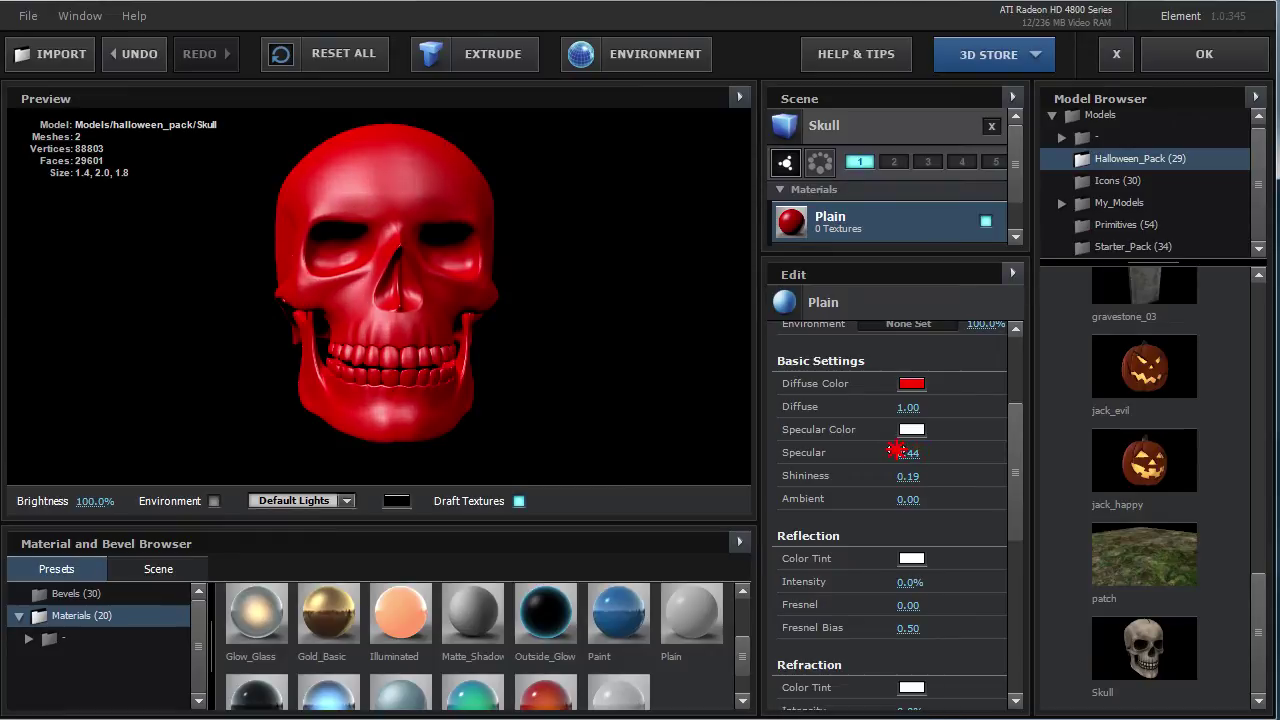
mouse_move(247, 253)
mouse_down()
mouse_move(400, 263)
mouse_move(352, 265)
mouse_move(386, 290)
mouse_up()
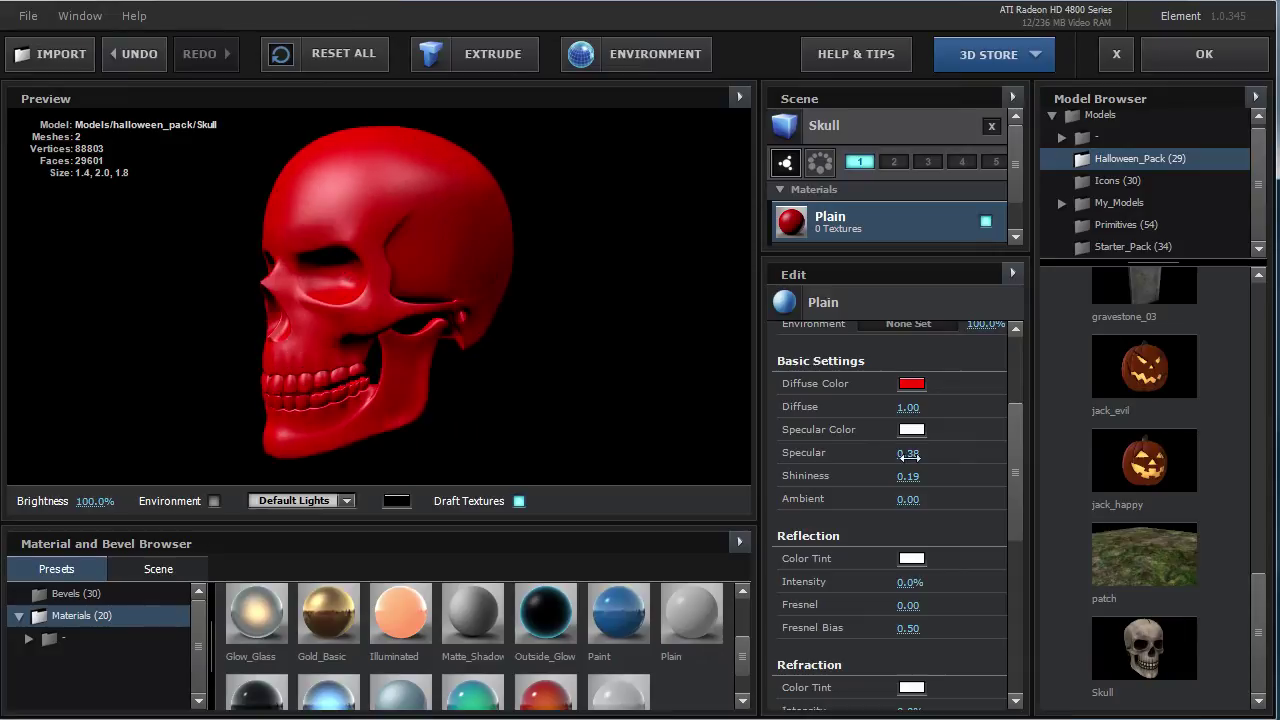
drag(908, 454, 884, 454)
drag(414, 286, 449, 291)
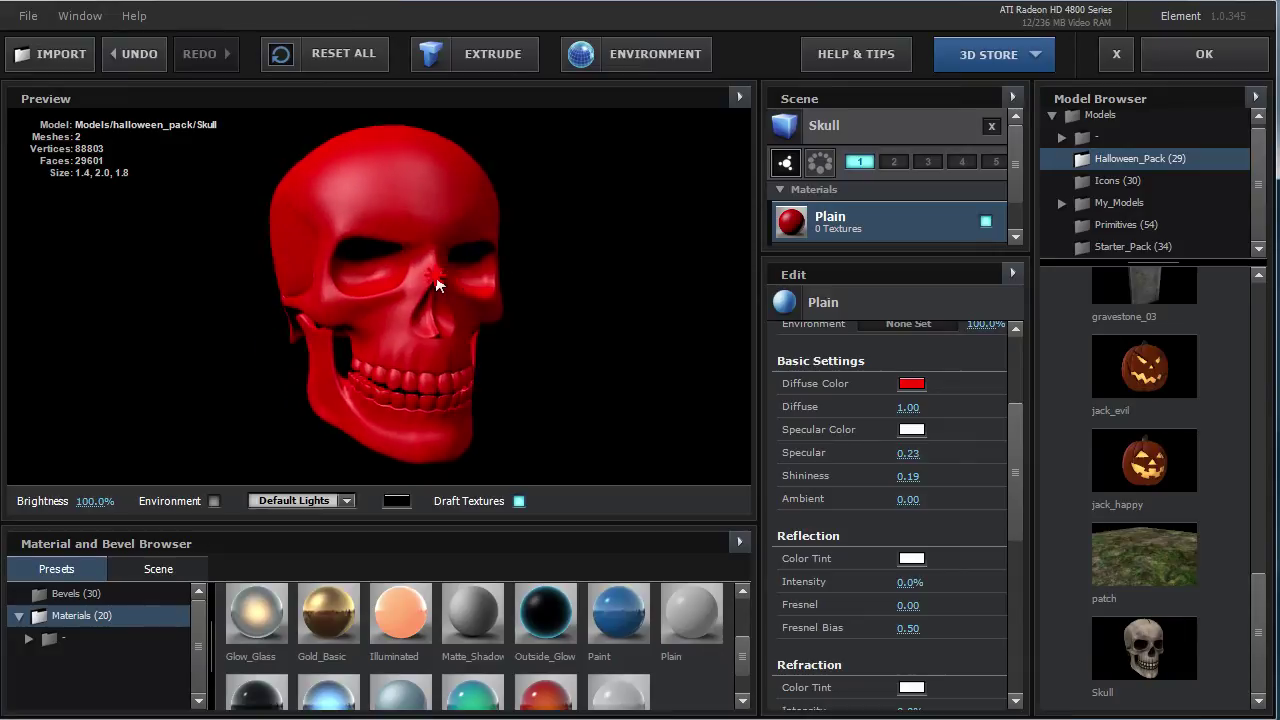
Raise specular to 1.77 and set shininess to 0.67, orbiting the skull to inspect the gloss.
drag(910, 475, 1088, 482)
drag(914, 452, 1000, 452)
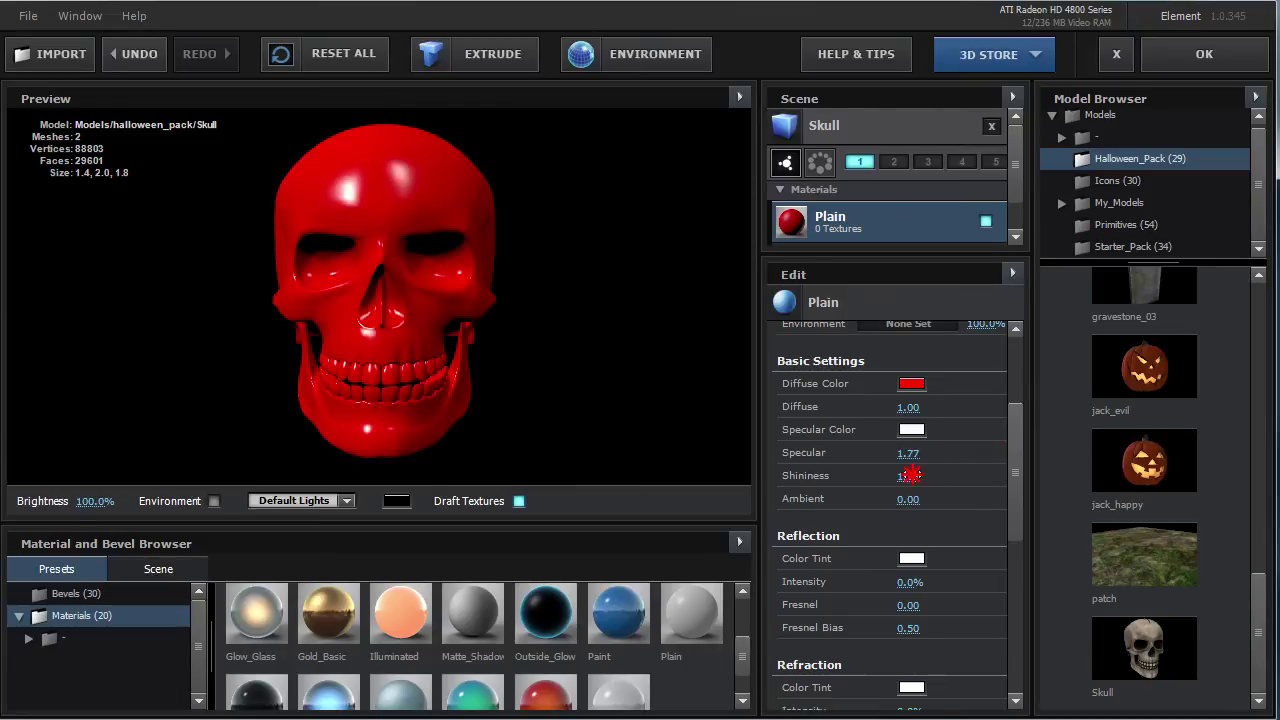
mouse_move(346, 234)
mouse_down()
mouse_move(400, 240)
mouse_move(365, 250)
mouse_move(449, 228)
mouse_move(443, 195)
mouse_move(431, 211)
mouse_up()
drag(869, 473, 775, 464)
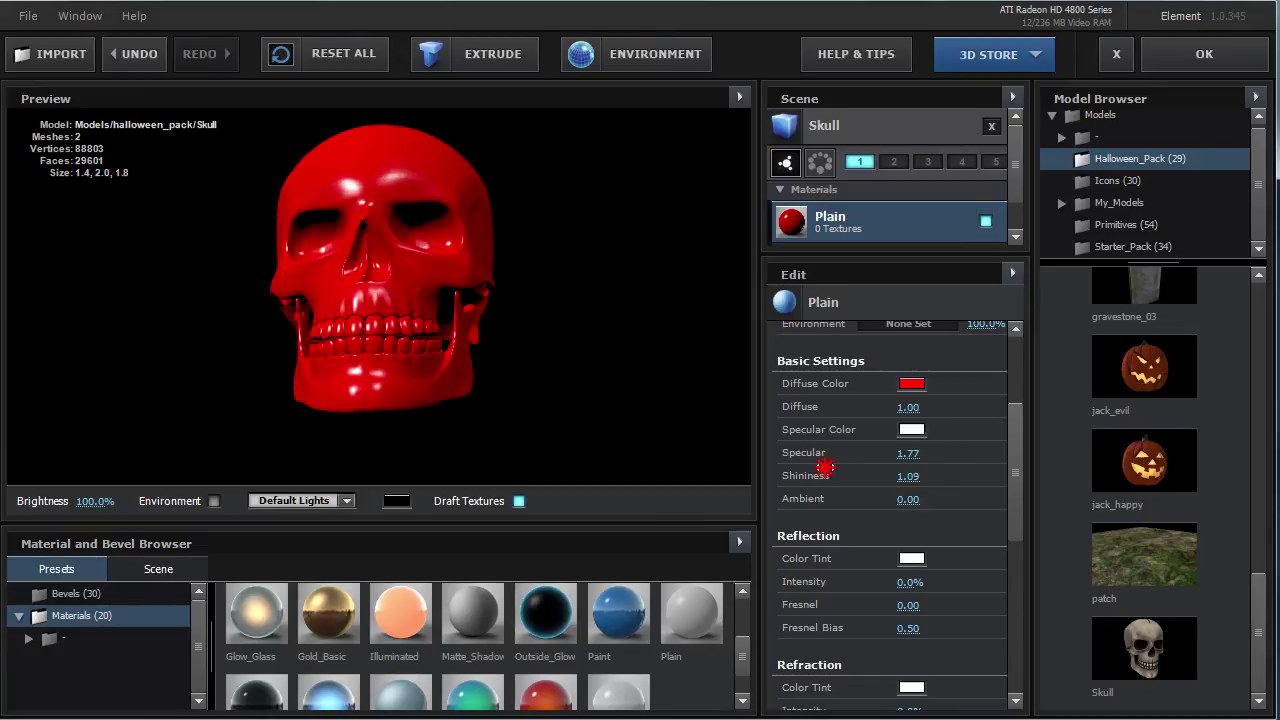
drag(373, 279, 366, 285)
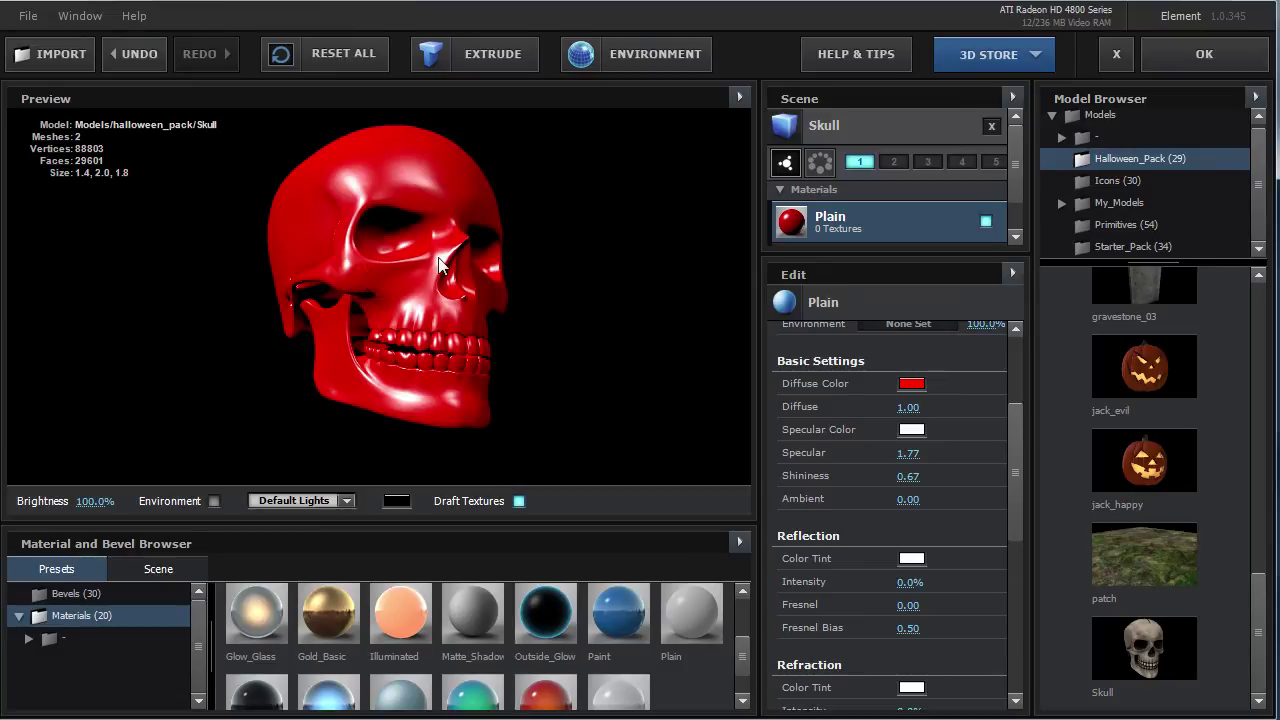
drag(435, 265, 422, 268)
mouse_move(426, 218)
mouse_down()
mouse_move(356, 233)
mouse_move(400, 251)
mouse_move(463, 242)
mouse_up()
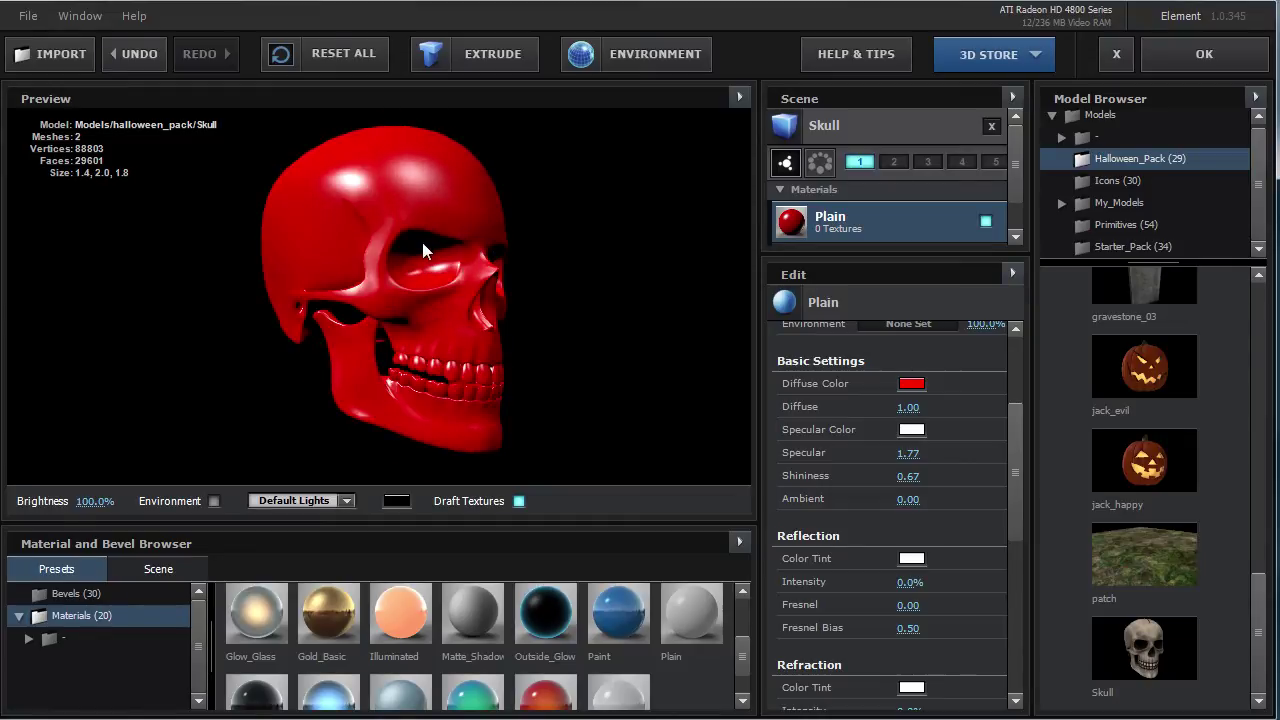
drag(414, 242, 399, 238)
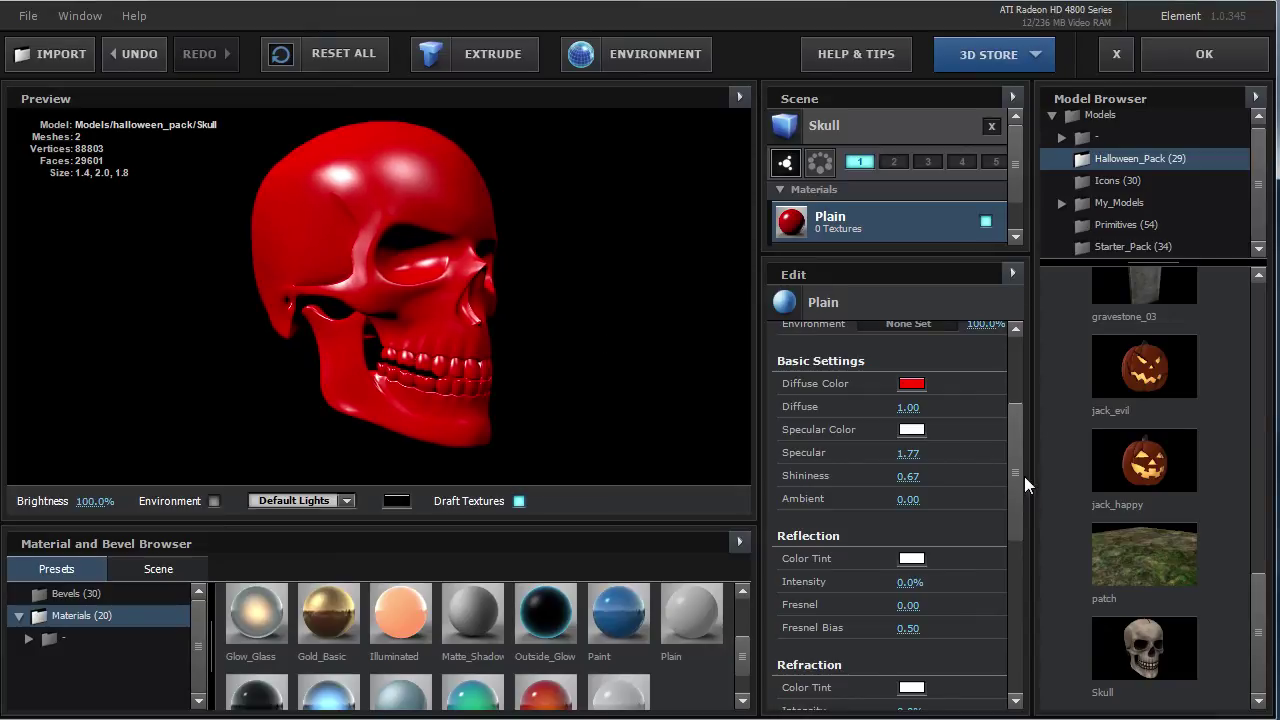
Set Reflection Intensity to exactly 100% and orbit the now chrome skull to view its reflections.
drag(1013, 469, 1018, 518)
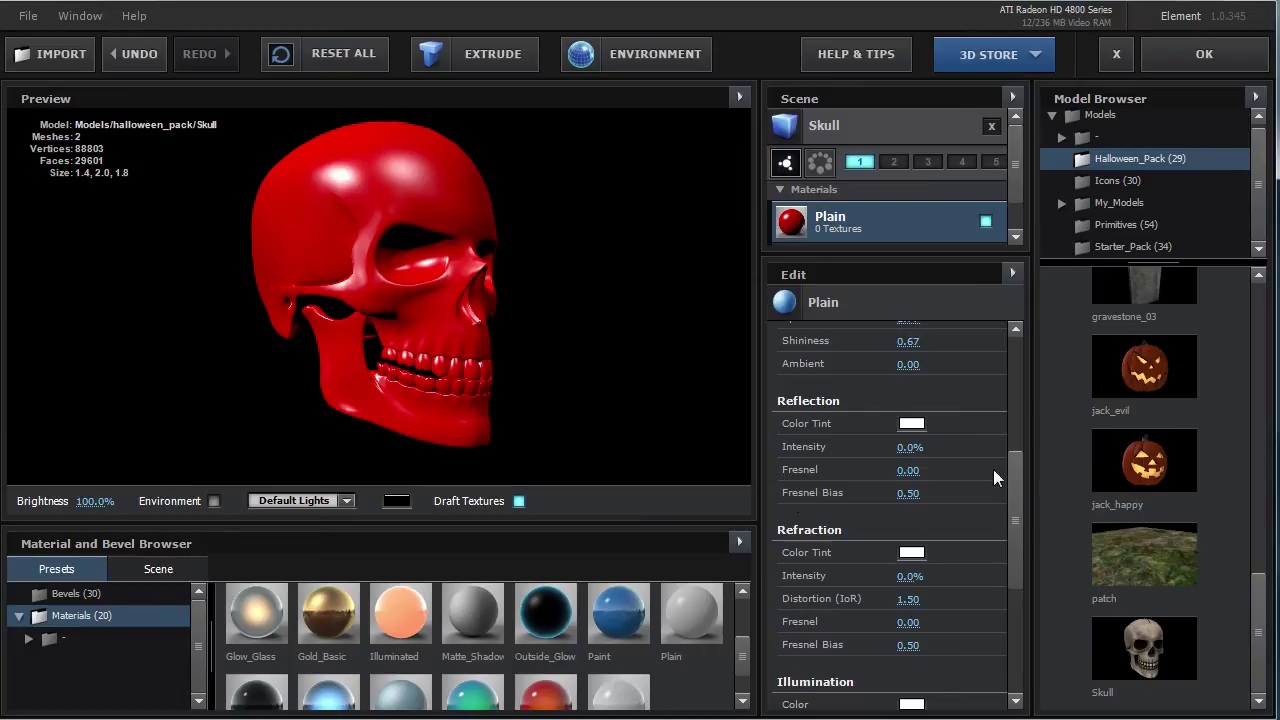
drag(910, 447, 937, 446)
click(905, 447)
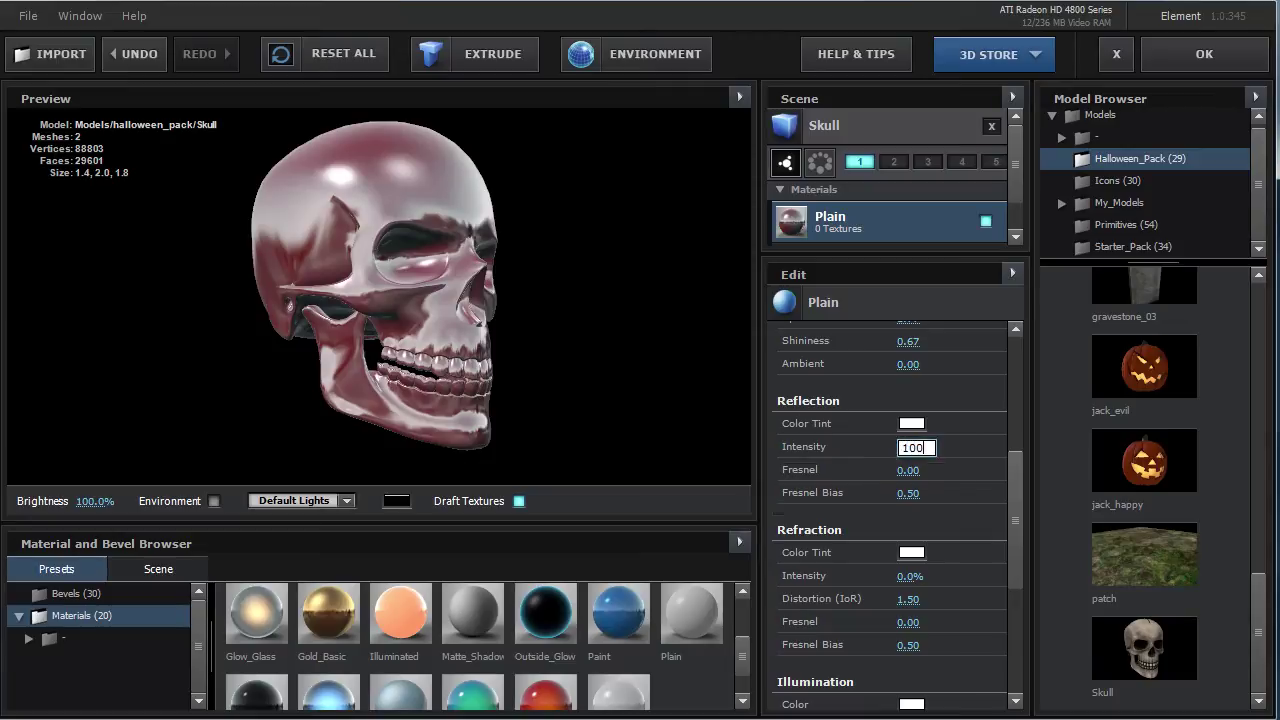
text(0)
key(Return)
drag(449, 268, 386, 263)
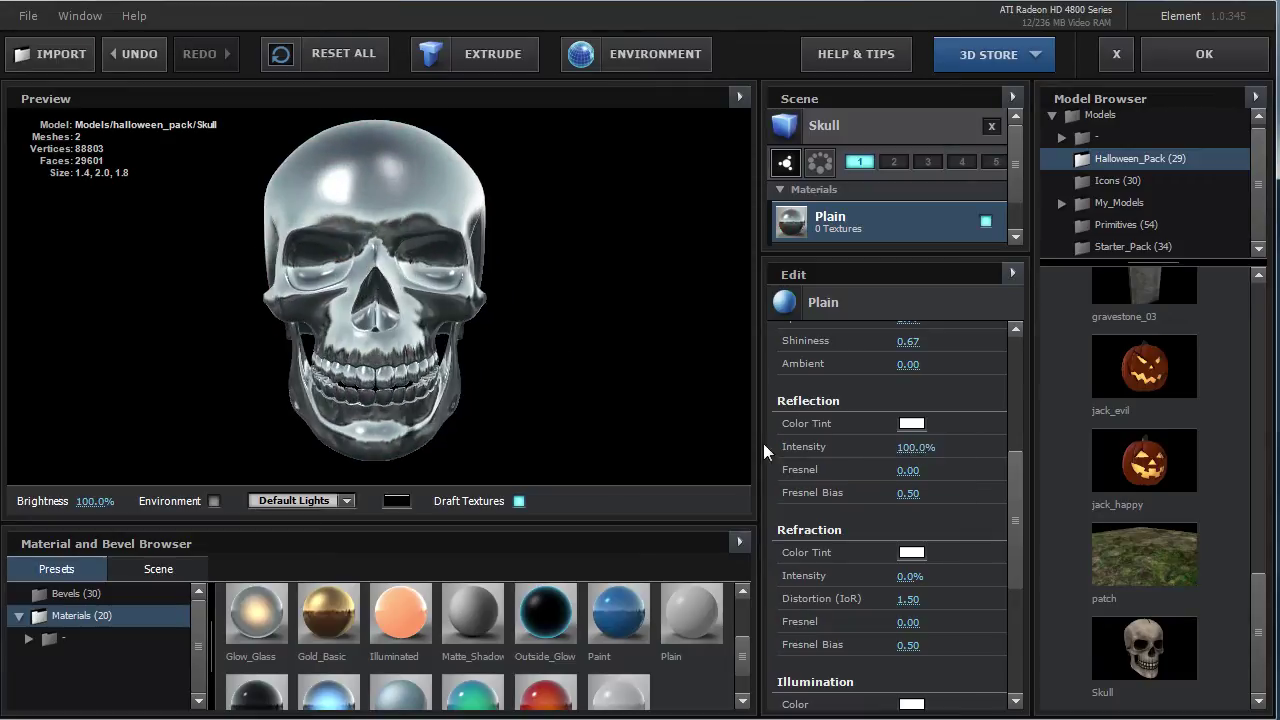
drag(398, 317, 405, 296)
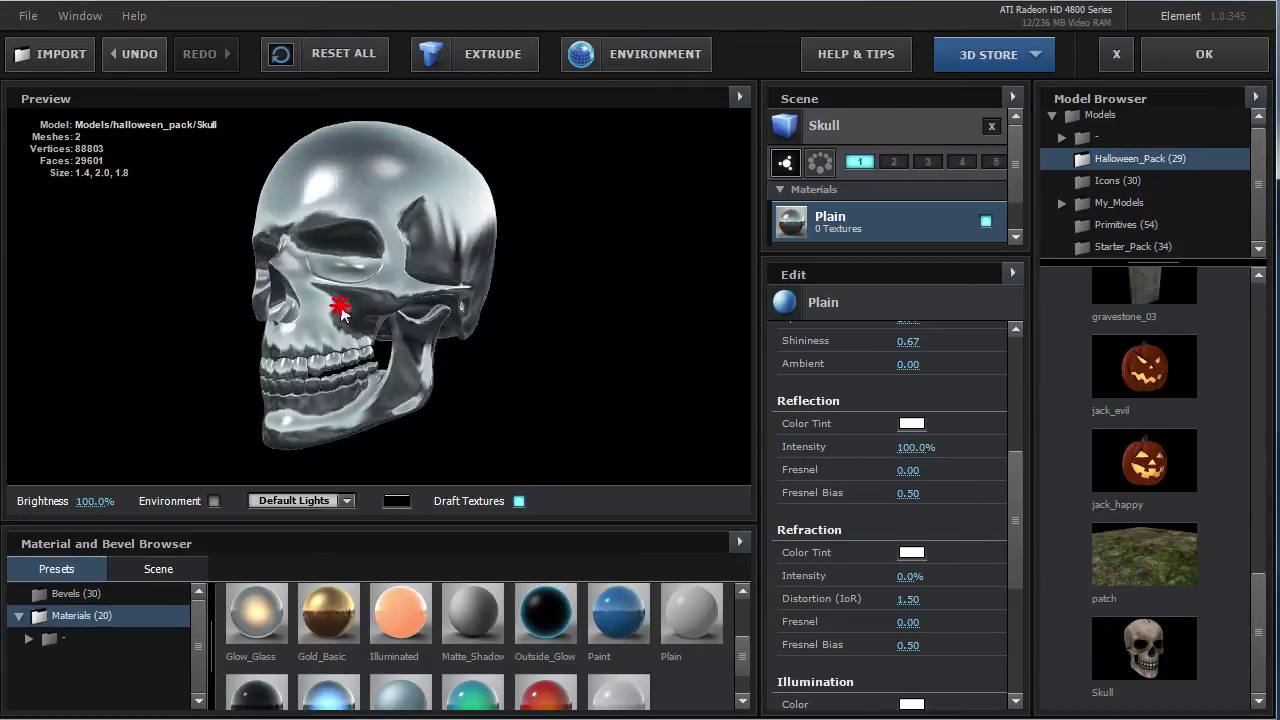
mouse_move(354, 290)
mouse_down()
mouse_move(398, 188)
mouse_move(354, 216)
mouse_move(380, 220)
mouse_move(314, 223)
mouse_move(395, 228)
mouse_move(333, 235)
mouse_up()
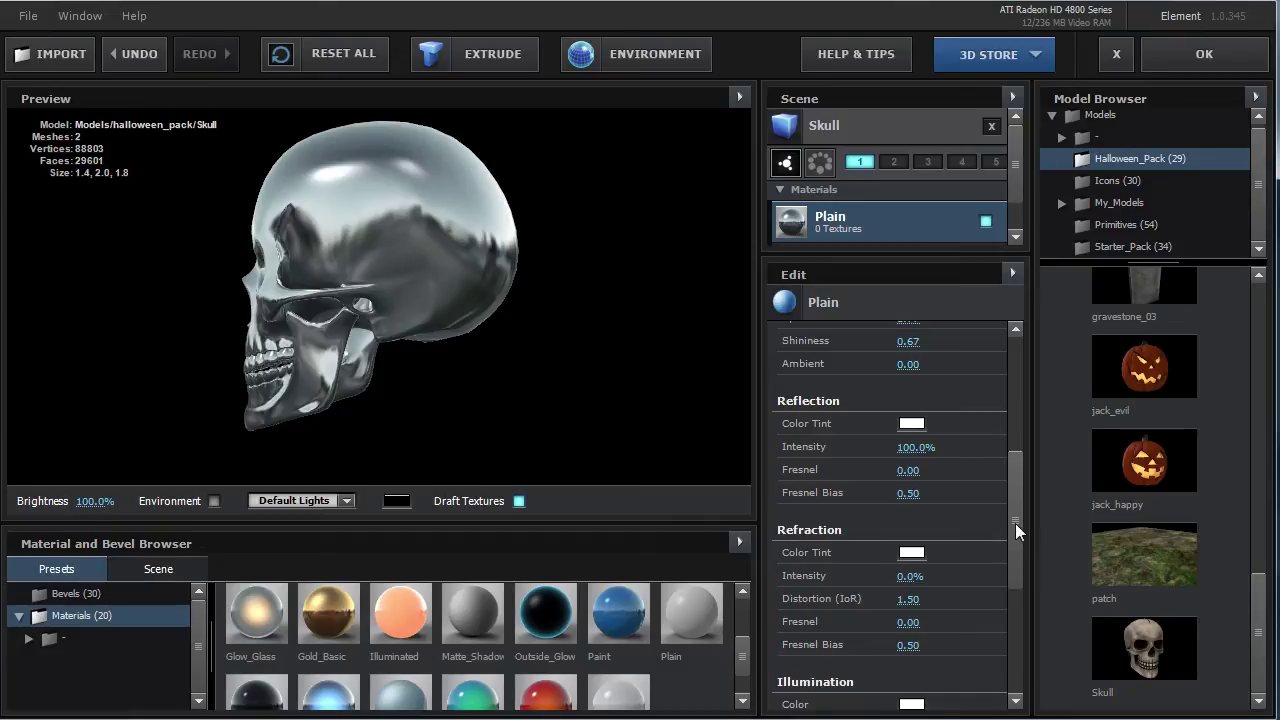
drag(335, 268, 553, 268)
mouse_move(345, 322)
mouse_down()
mouse_move(334, 297)
mouse_move(352, 297)
mouse_up()
mouse_move(449, 257)
mouse_down()
mouse_move(371, 257)
mouse_move(394, 160)
mouse_up()
Preview the Studio, Garden and Parking environment presets as reflections on the skull.
click(650, 62)
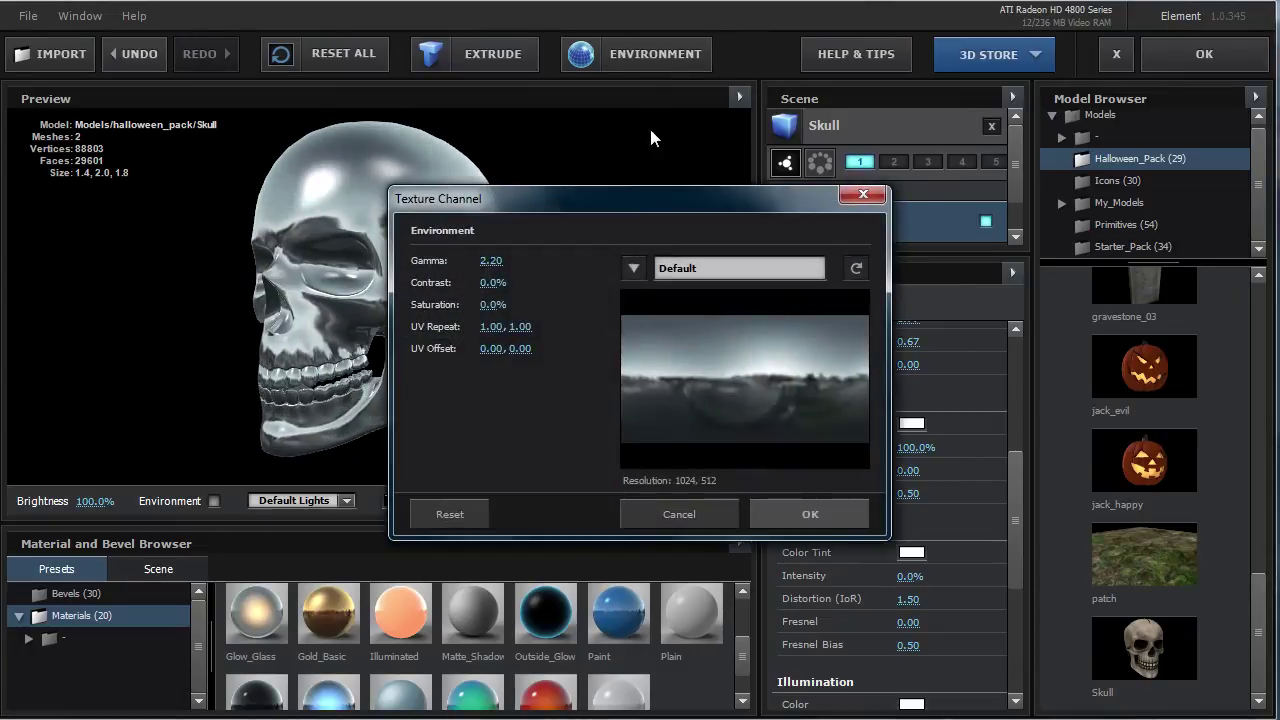
click(648, 266)
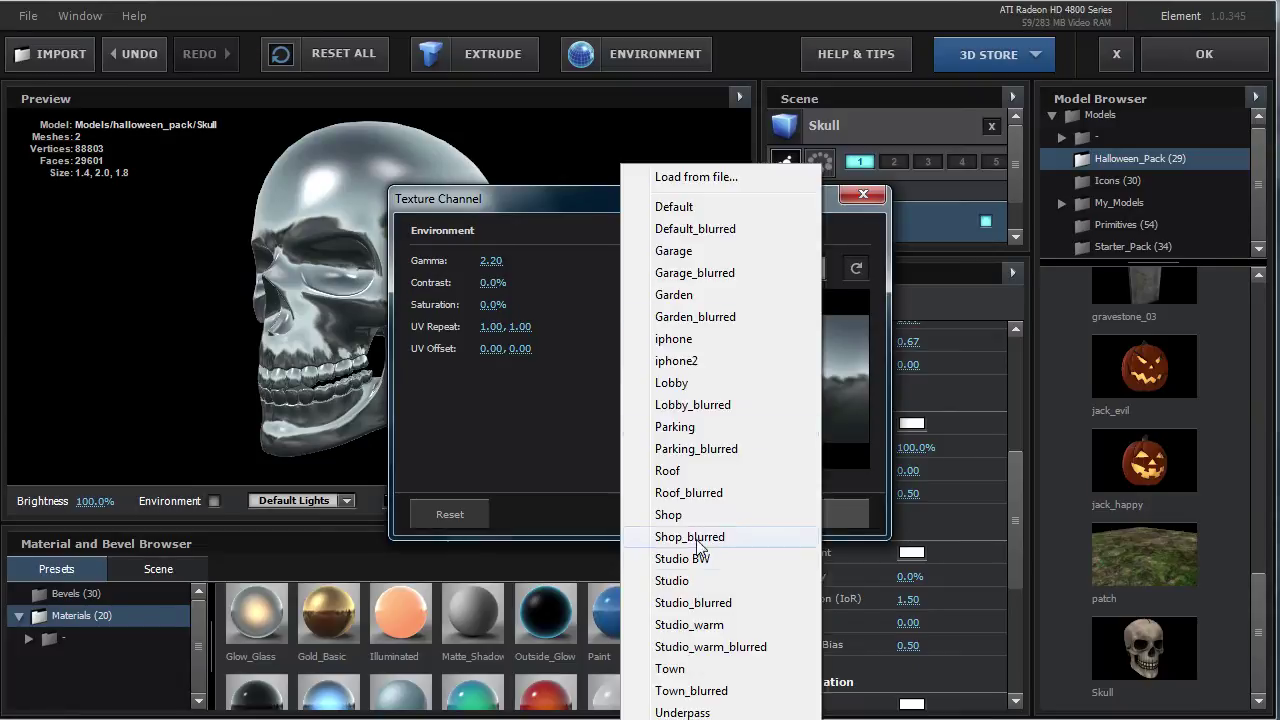
click(686, 577)
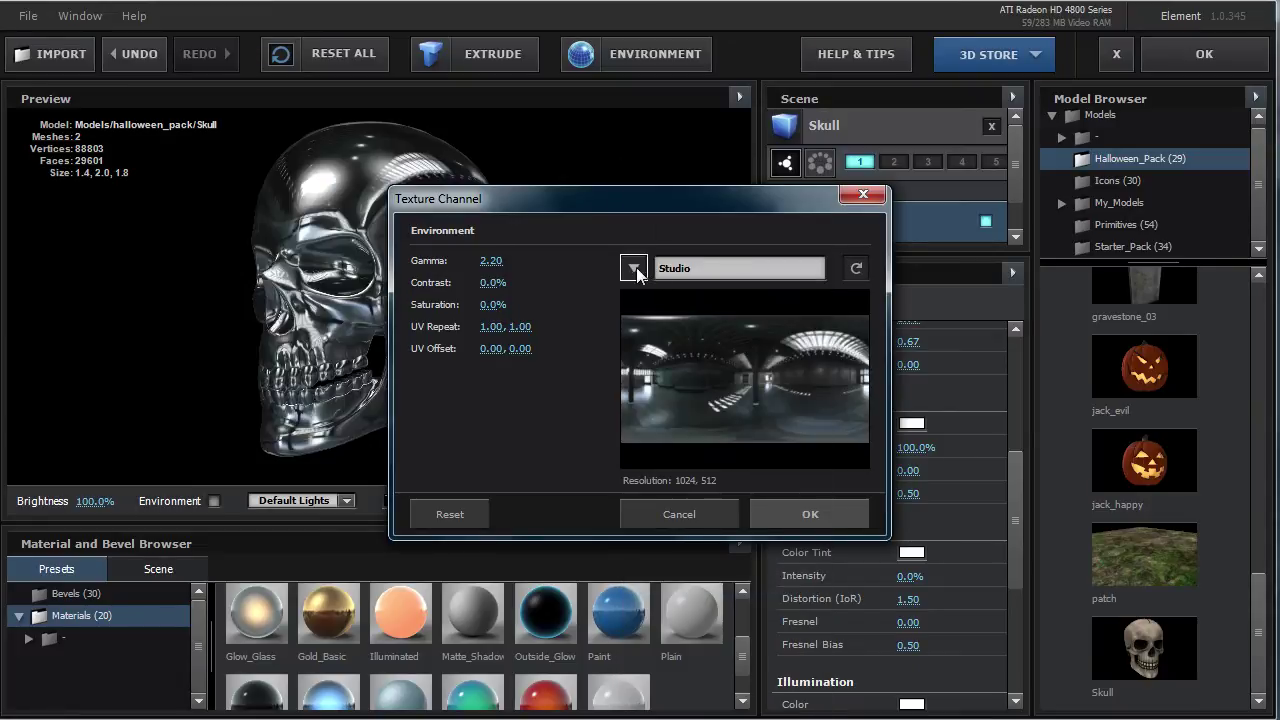
click(635, 268)
click(668, 291)
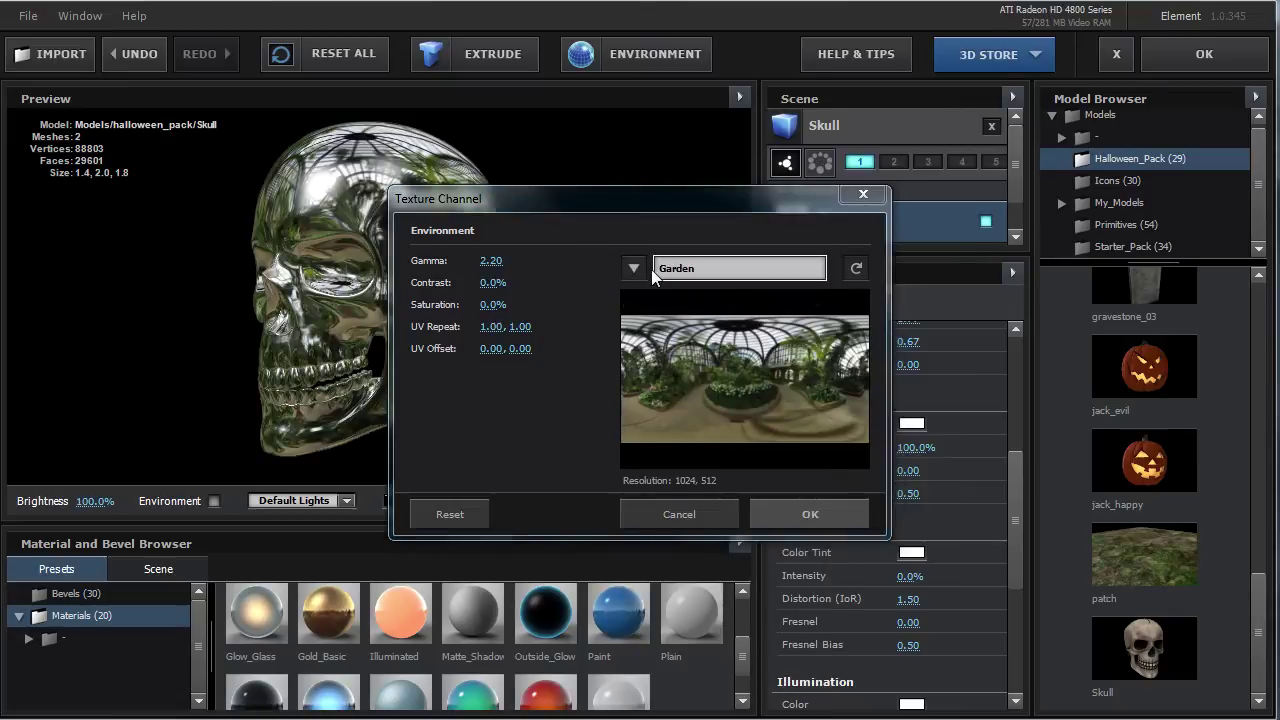
click(655, 270)
click(1166, 700)
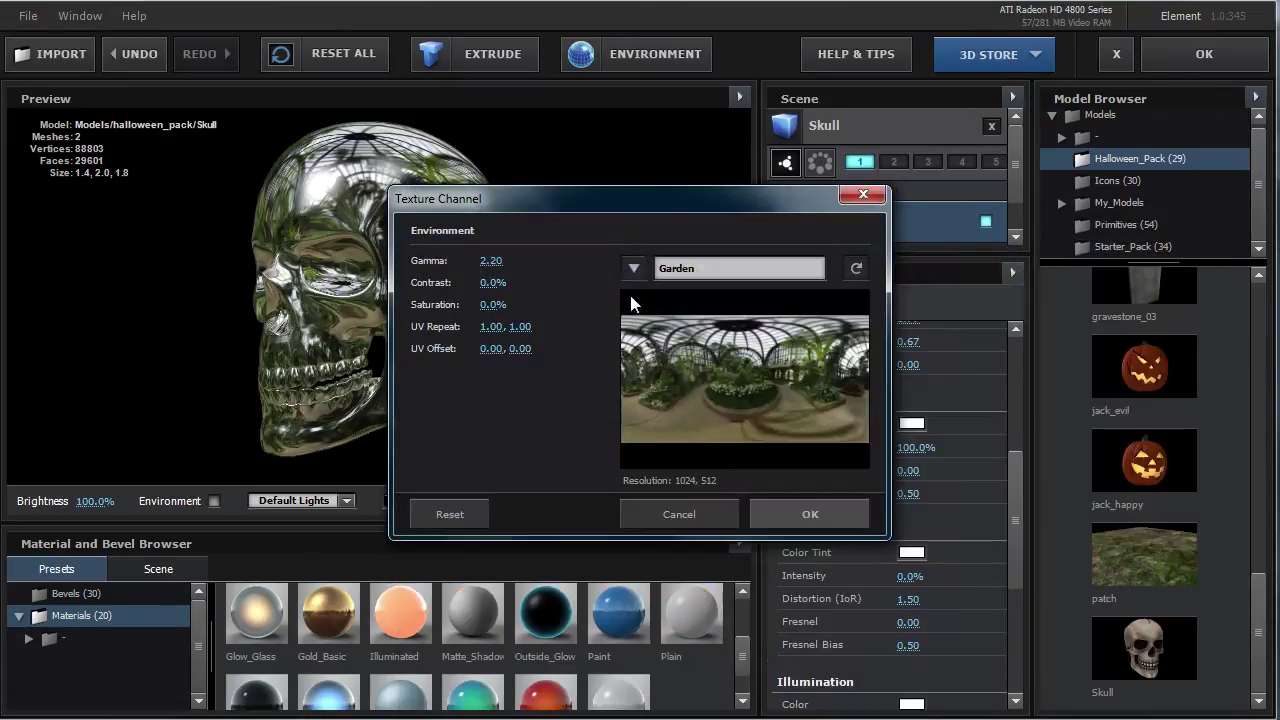
click(633, 269)
click(680, 425)
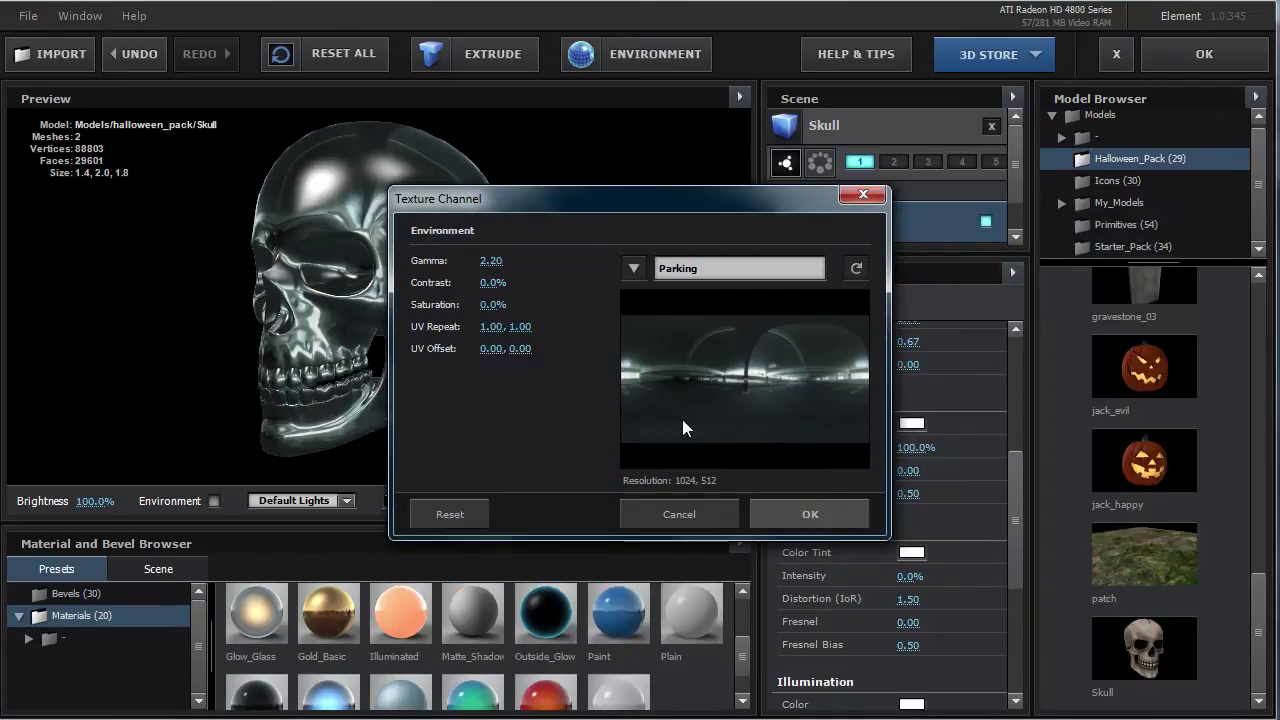
Choose the Studio environment preset and confirm the texture settings.
click(633, 272)
click(682, 592)
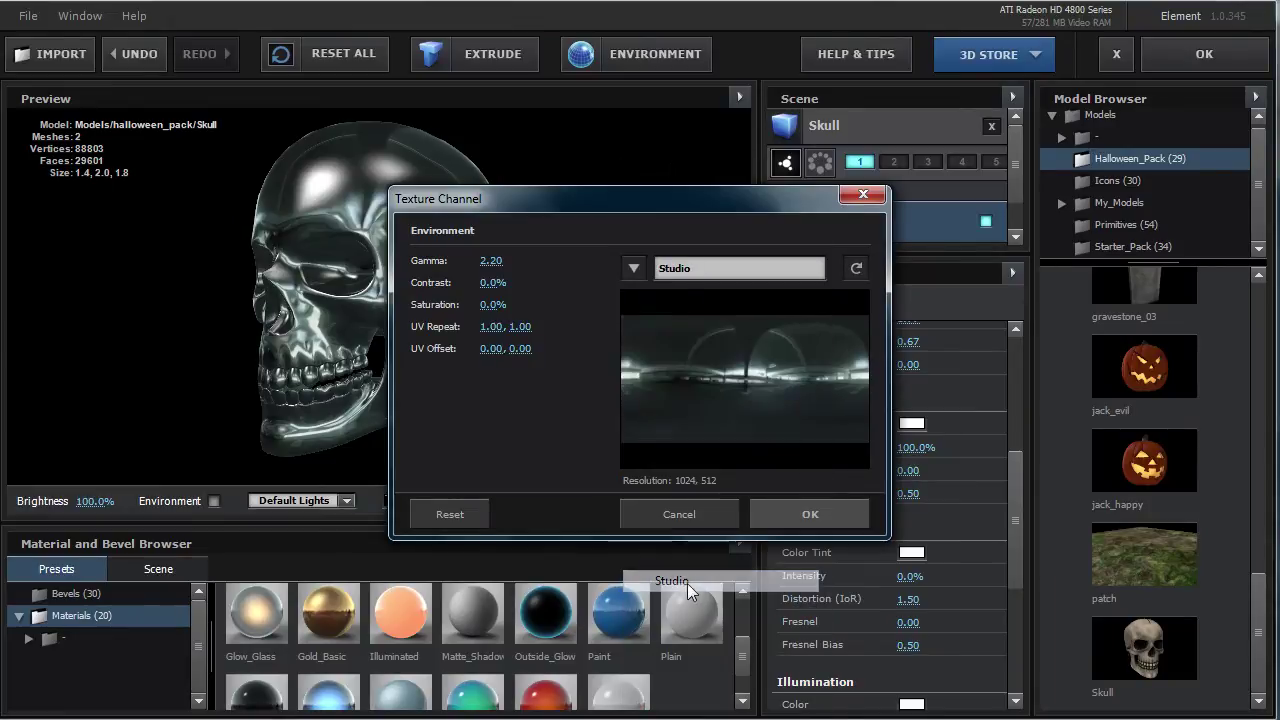
click(633, 277)
click(550, 421)
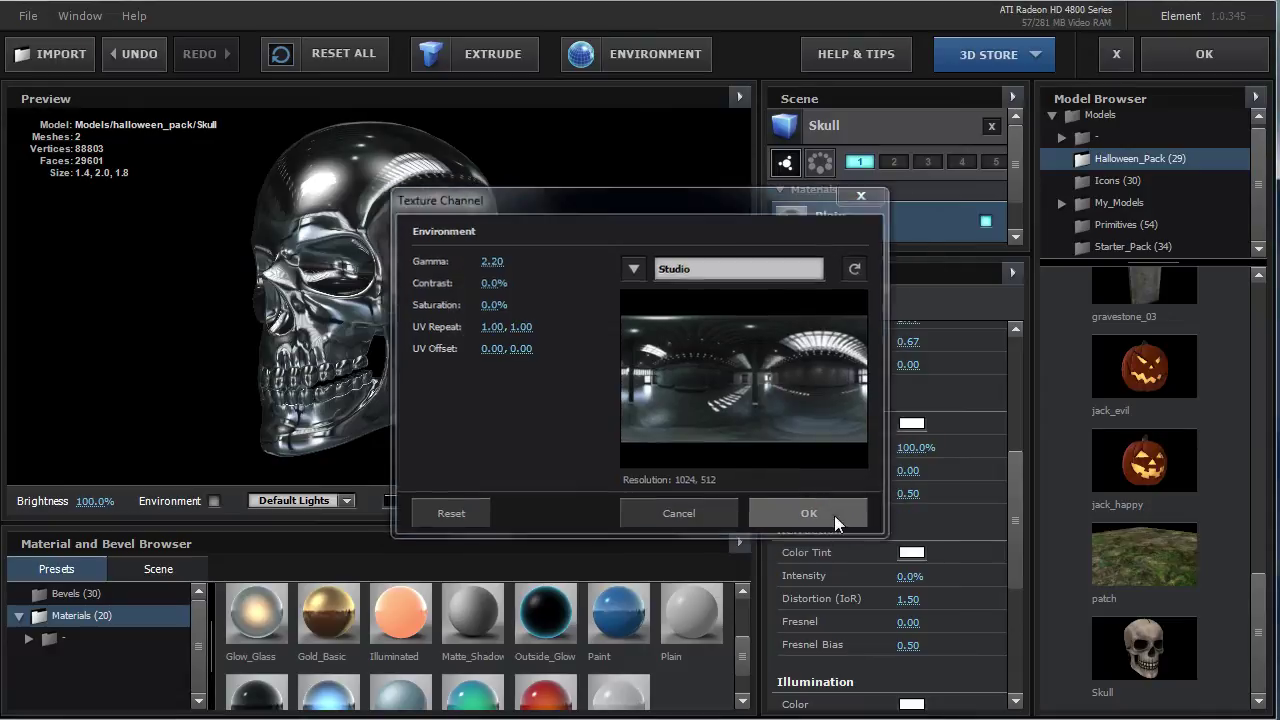
click(834, 515)
mouse_move(484, 305)
mouse_down()
mouse_move(509, 306)
mouse_move(420, 294)
mouse_move(378, 256)
mouse_move(371, 271)
mouse_move(446, 242)
mouse_move(467, 268)
mouse_up()
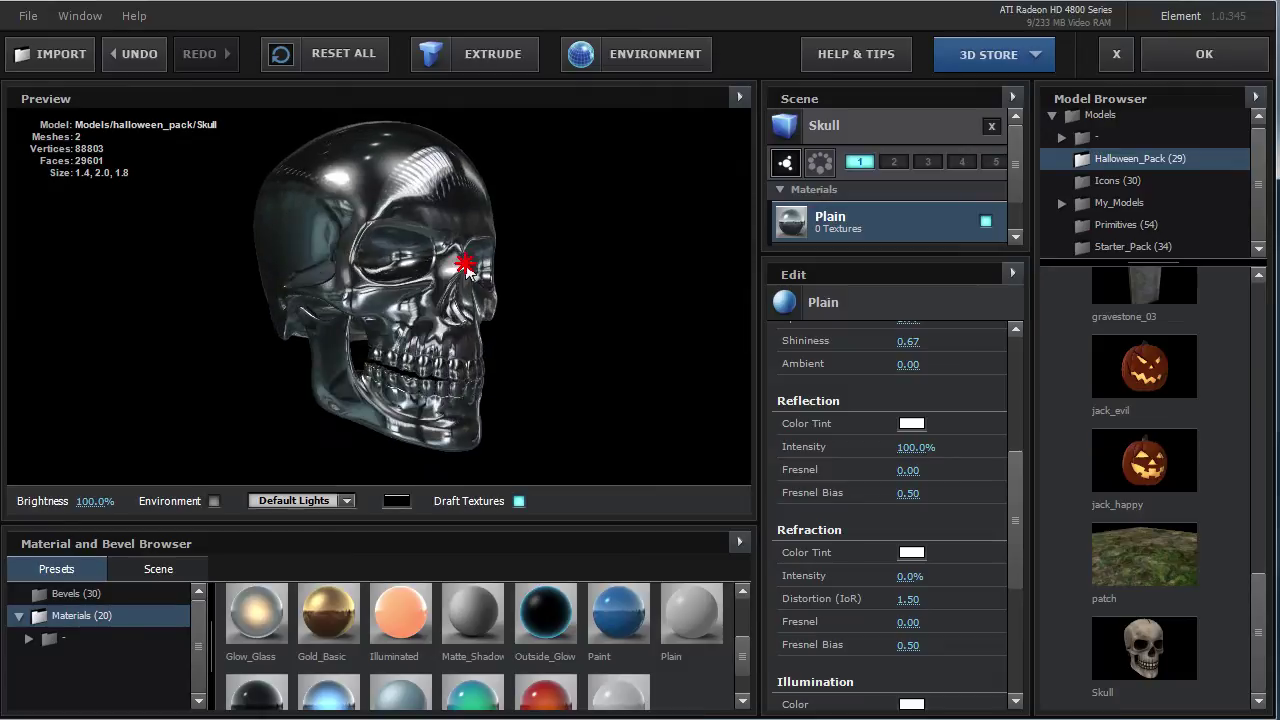
Drop Reflection Intensity to reveal the red base, then push it to 1257% for bright chrome.
mouse_move(1015, 478)
mouse_down()
mouse_move(1017, 371)
mouse_move(1018, 487)
mouse_up()
mouse_move(913, 437)
mouse_down()
mouse_move(849, 434)
mouse_move(874, 449)
mouse_move(777, 457)
mouse_up()
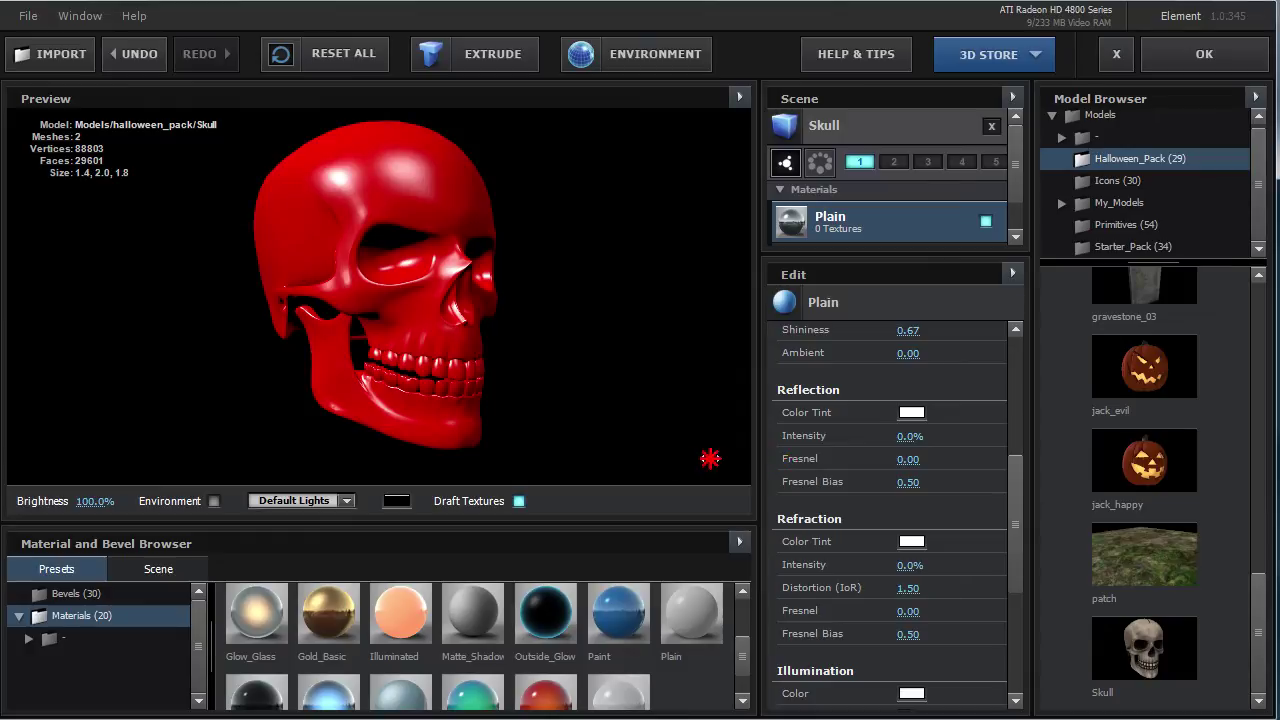
drag(647, 458, 1066, 464)
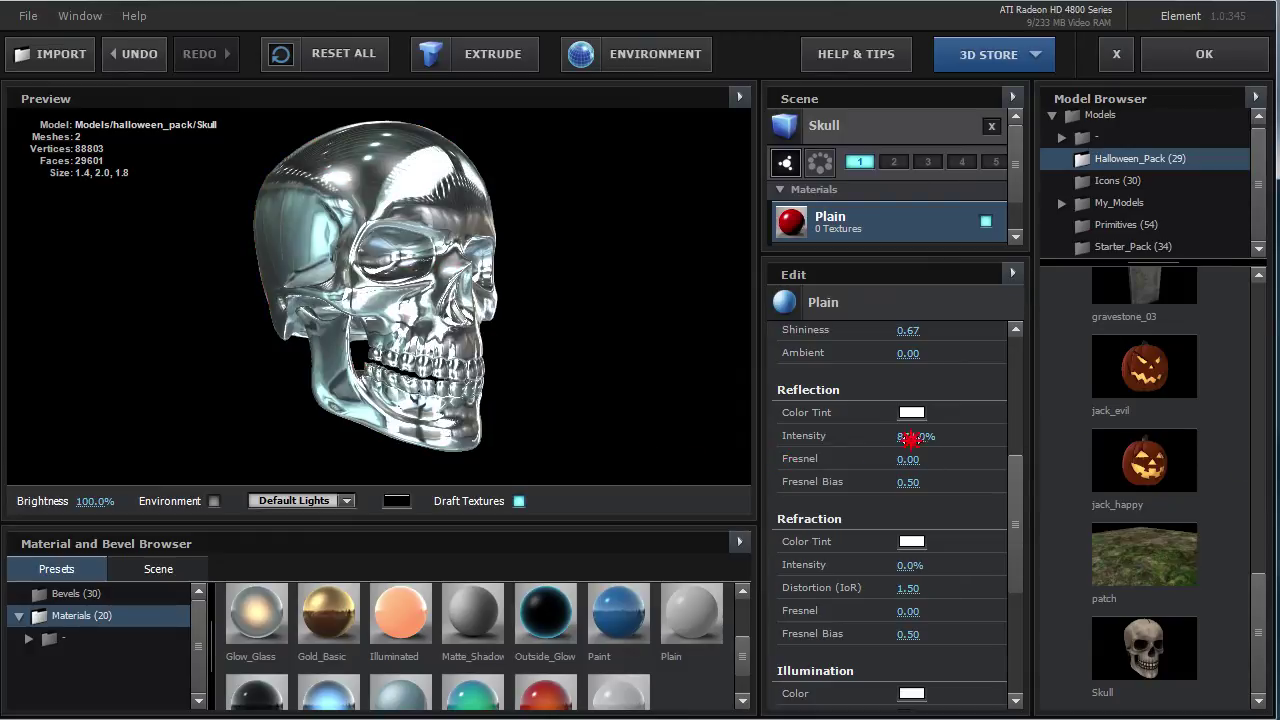
drag(910, 438, 508, 314)
mouse_move(423, 277)
mouse_down()
mouse_move(288, 300)
mouse_move(414, 223)
mouse_move(300, 271)
mouse_move(338, 262)
mouse_move(266, 266)
mouse_move(409, 271)
mouse_move(362, 338)
mouse_move(423, 286)
mouse_move(445, 322)
mouse_up()
Set Reflection Intensity to 100% and try a pure red reflection Color Tint.
click(914, 442)
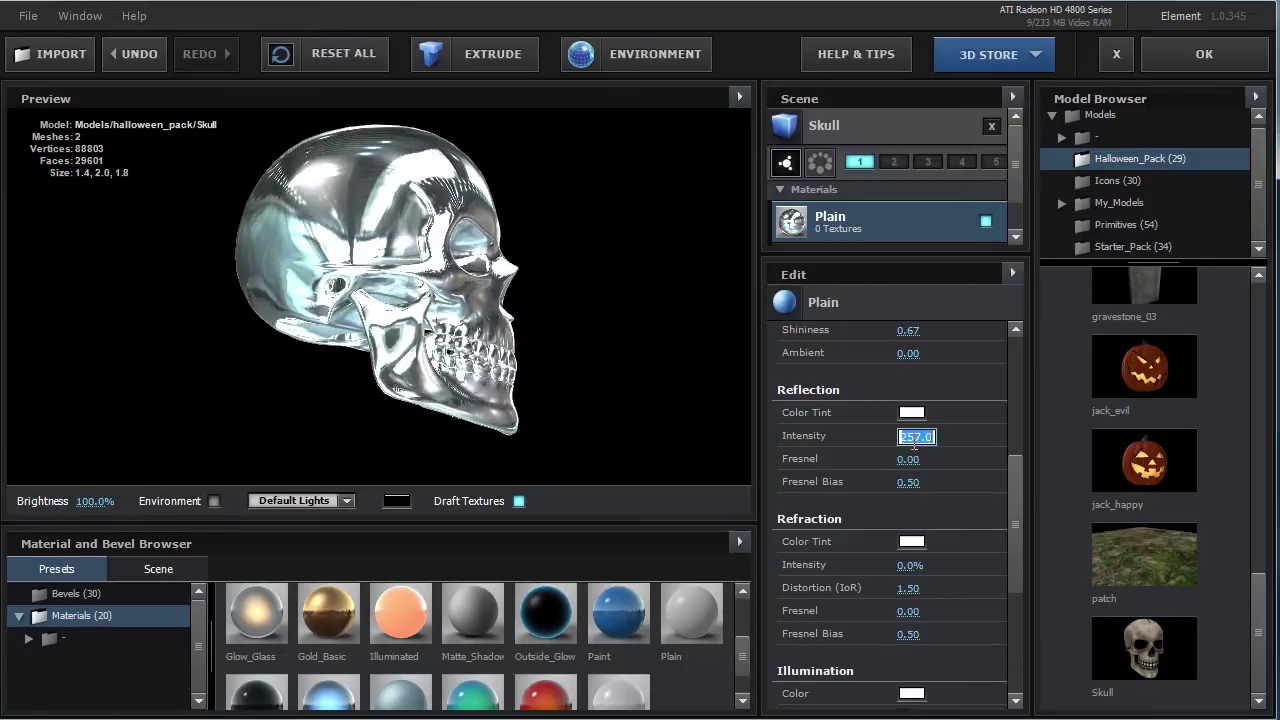
text(100)
key(Return)
click(911, 412)
click(834, 354)
click(868, 328)
mouse_move(868, 372)
mouse_down()
mouse_move(872, 390)
mouse_move(916, 310)
mouse_up()
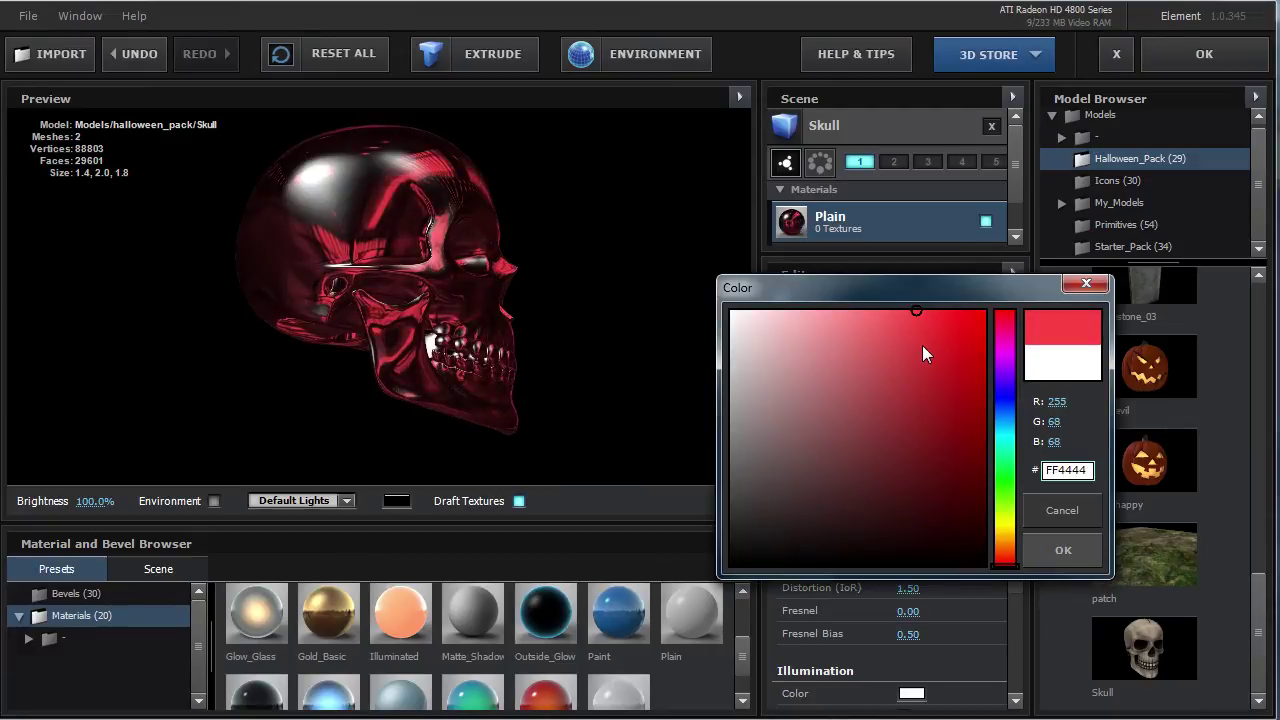
drag(902, 366, 988, 310)
Switch the reflection tint to mid blue and raise intensity to 433%.
click(1000, 411)
click(967, 413)
click(1067, 550)
mouse_move(366, 277)
mouse_down()
mouse_move(351, 278)
mouse_move(418, 288)
mouse_up()
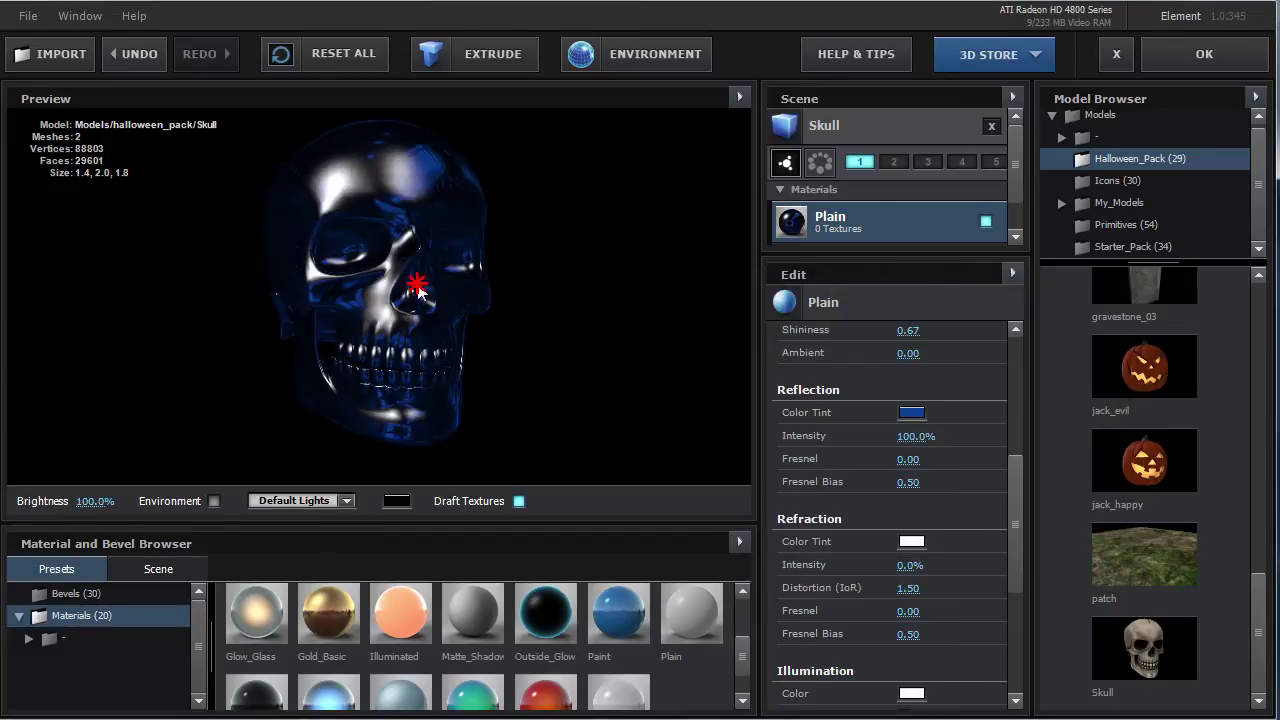
drag(906, 437, 1233, 434)
mouse_move(420, 270)
mouse_down()
mouse_move(337, 266)
mouse_move(277, 297)
mouse_move(343, 266)
mouse_move(429, 305)
mouse_up()
Reset the reflection tint to white and the intensity back to 100%.
click(911, 412)
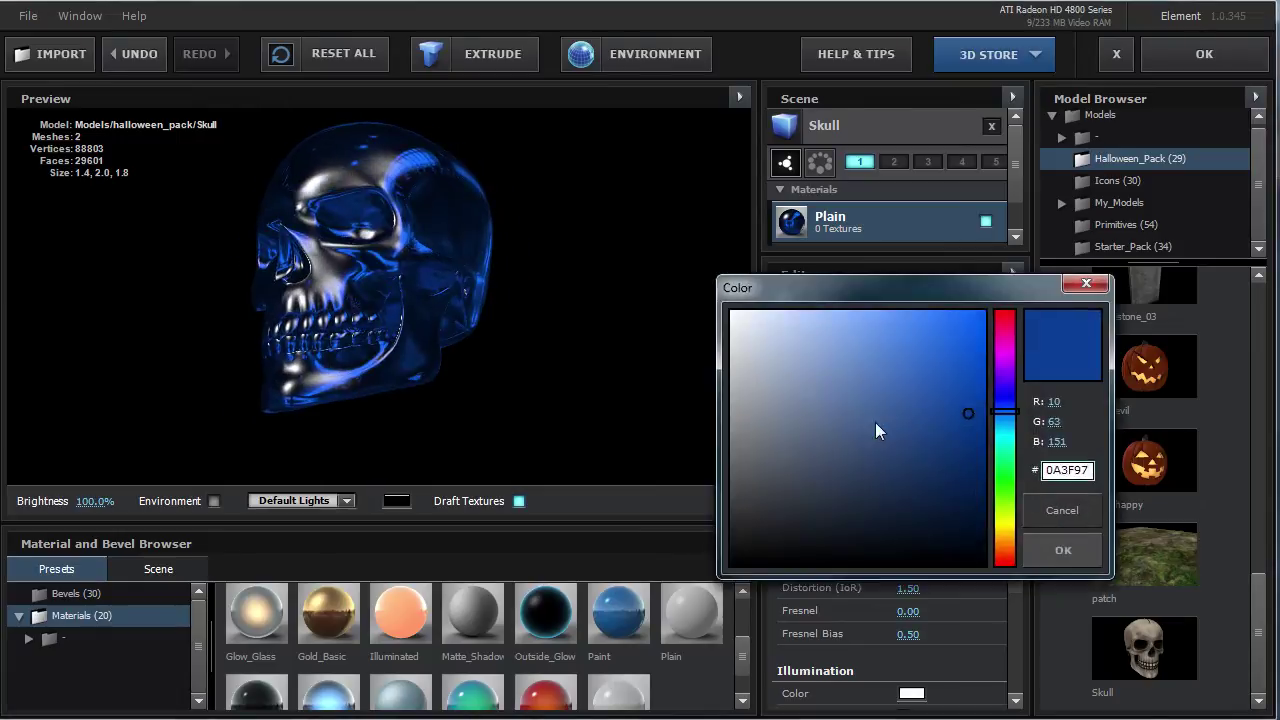
drag(875, 422, 682, 288)
click(1077, 556)
click(917, 436)
text(100)
key(Return)
mouse_move(371, 251)
mouse_down()
mouse_move(423, 263)
mouse_move(400, 294)
mouse_move(569, 274)
mouse_move(495, 250)
mouse_move(334, 263)
mouse_move(372, 253)
mouse_move(459, 281)
mouse_up()
mouse_move(453, 325)
mouse_down()
mouse_move(374, 297)
mouse_move(409, 251)
mouse_move(385, 280)
mouse_move(372, 270)
mouse_up()
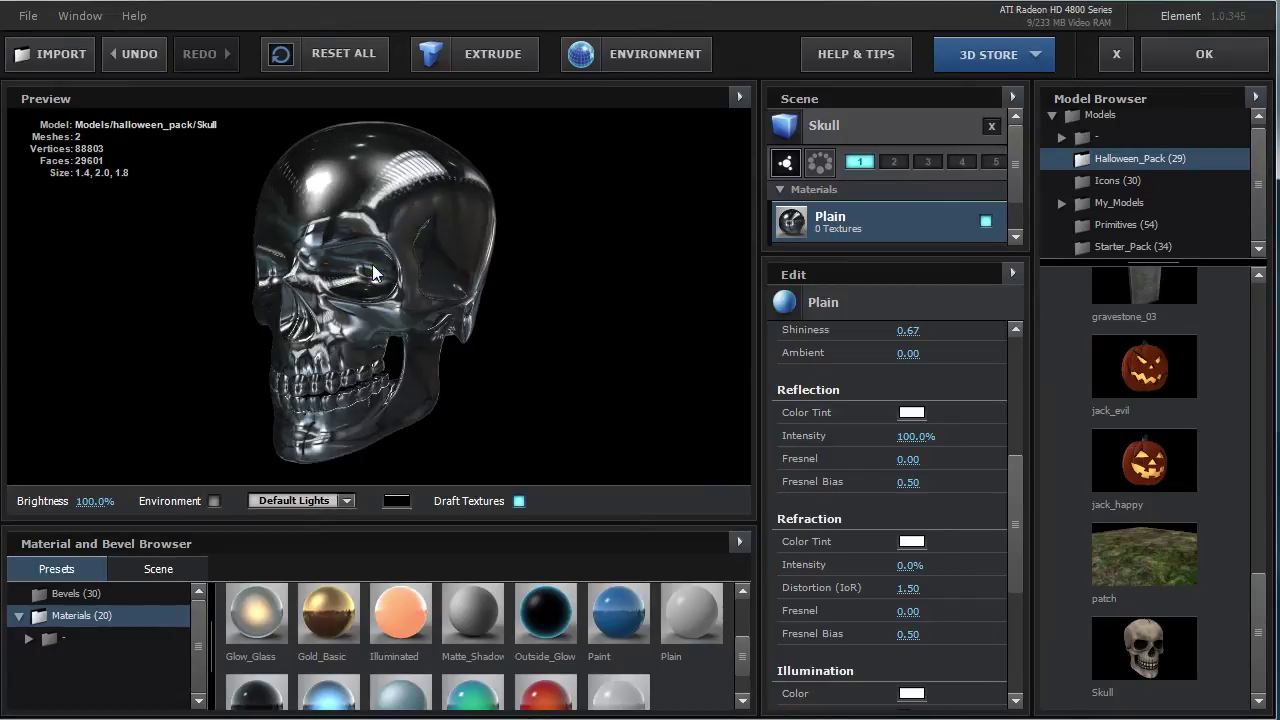
Set Specular to 0 and orbit the skull to see it without highlights.
drag(1012, 511, 1012, 486)
click(910, 375)
text(0)
key(Return)
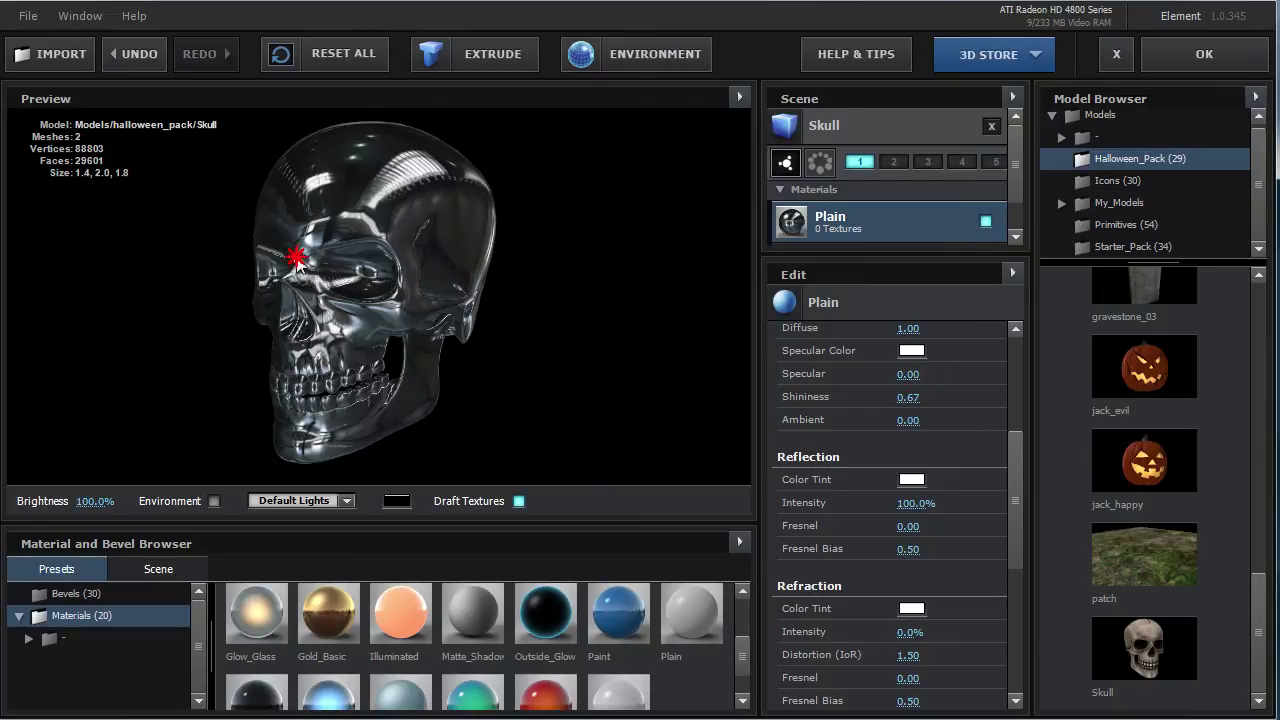
drag(297, 258, 357, 267)
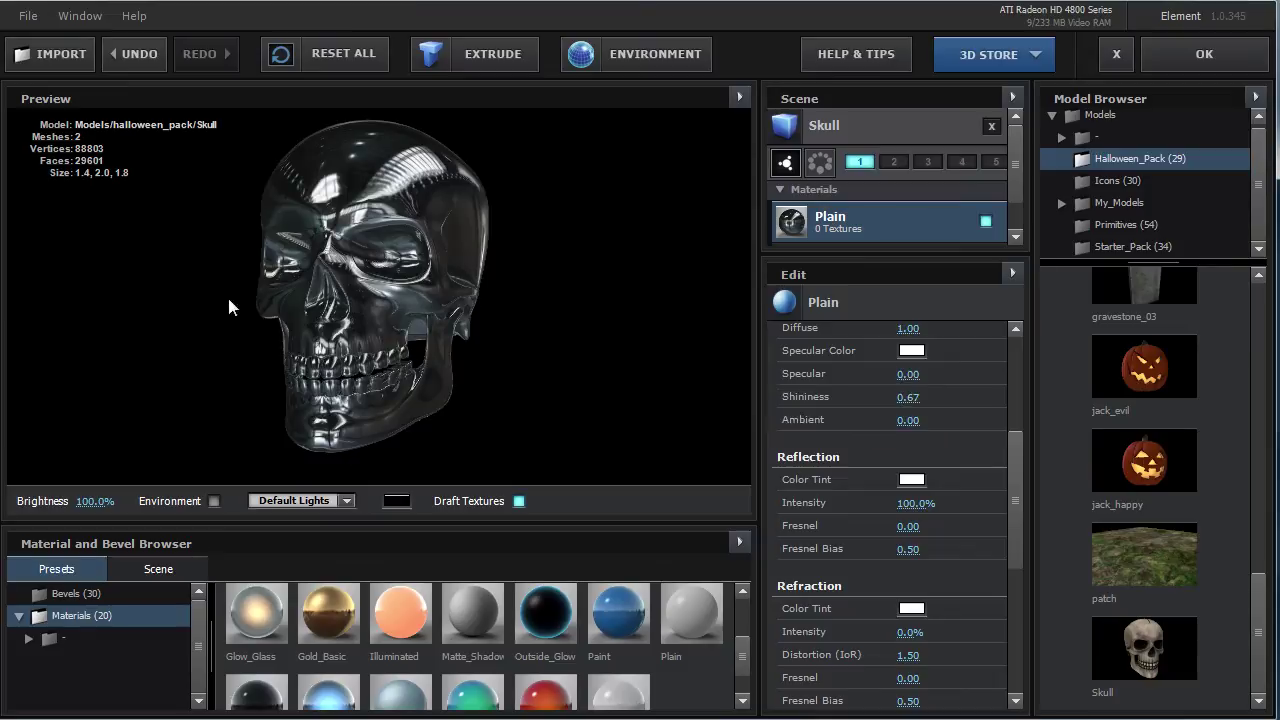
mouse_move(335, 305)
mouse_down()
mouse_move(470, 300)
mouse_move(565, 349)
mouse_up()
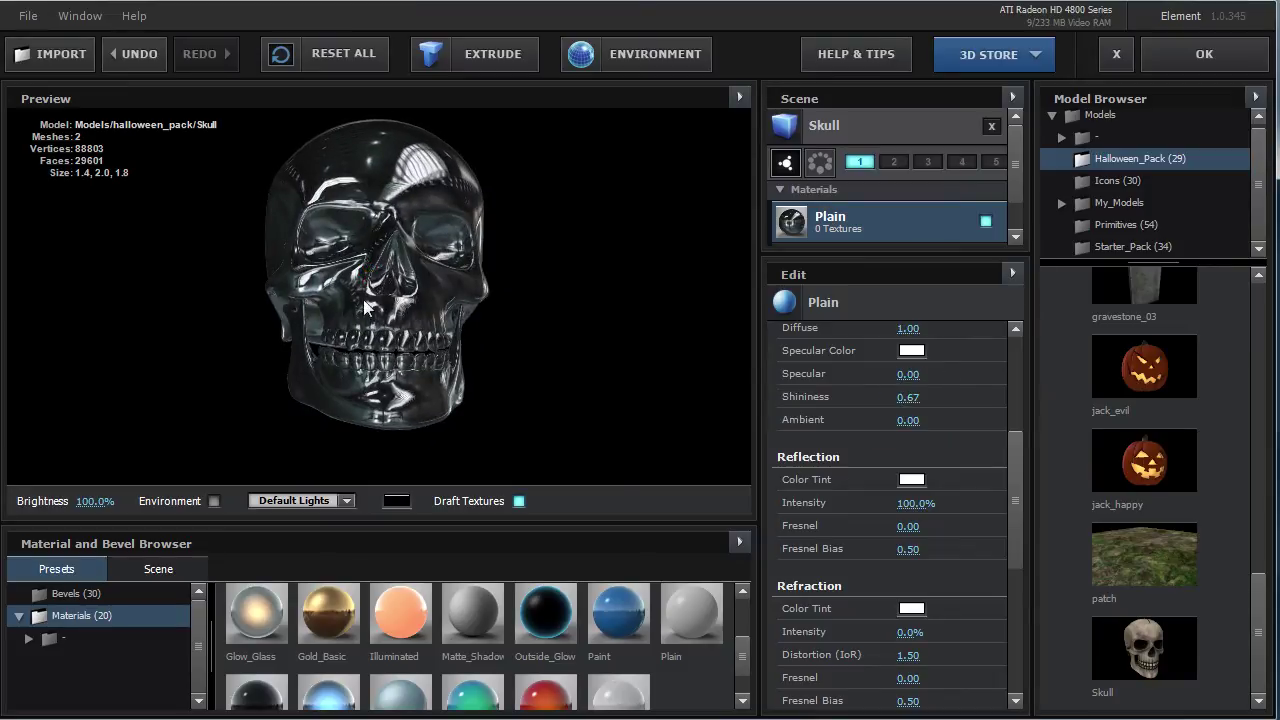
drag(365, 308, 400, 286)
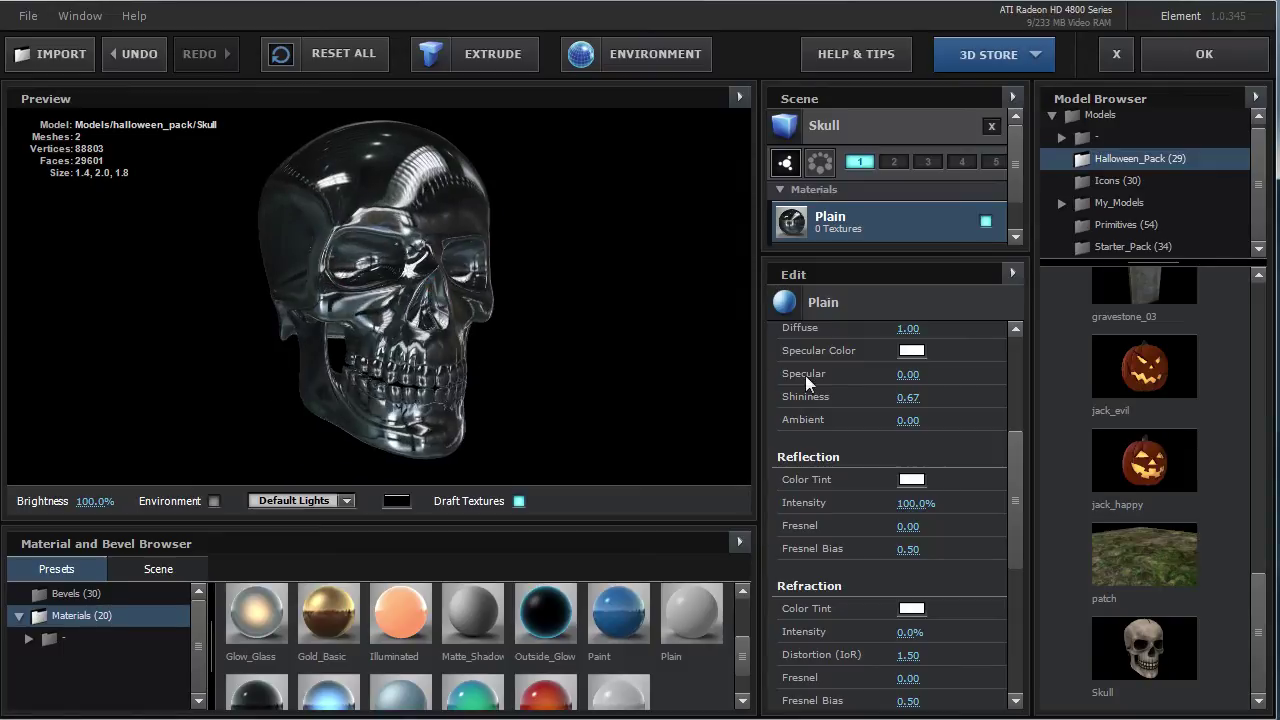
Restore Specular to 1.00 and nudge it to compare the highlights.
click(904, 373)
text(1)
key(Return)
mouse_move(455, 311)
mouse_down()
mouse_move(329, 286)
mouse_move(414, 329)
mouse_move(508, 288)
mouse_move(434, 306)
mouse_move(517, 326)
mouse_move(381, 313)
mouse_move(374, 266)
mouse_move(360, 457)
mouse_move(377, 280)
mouse_move(420, 300)
mouse_up()
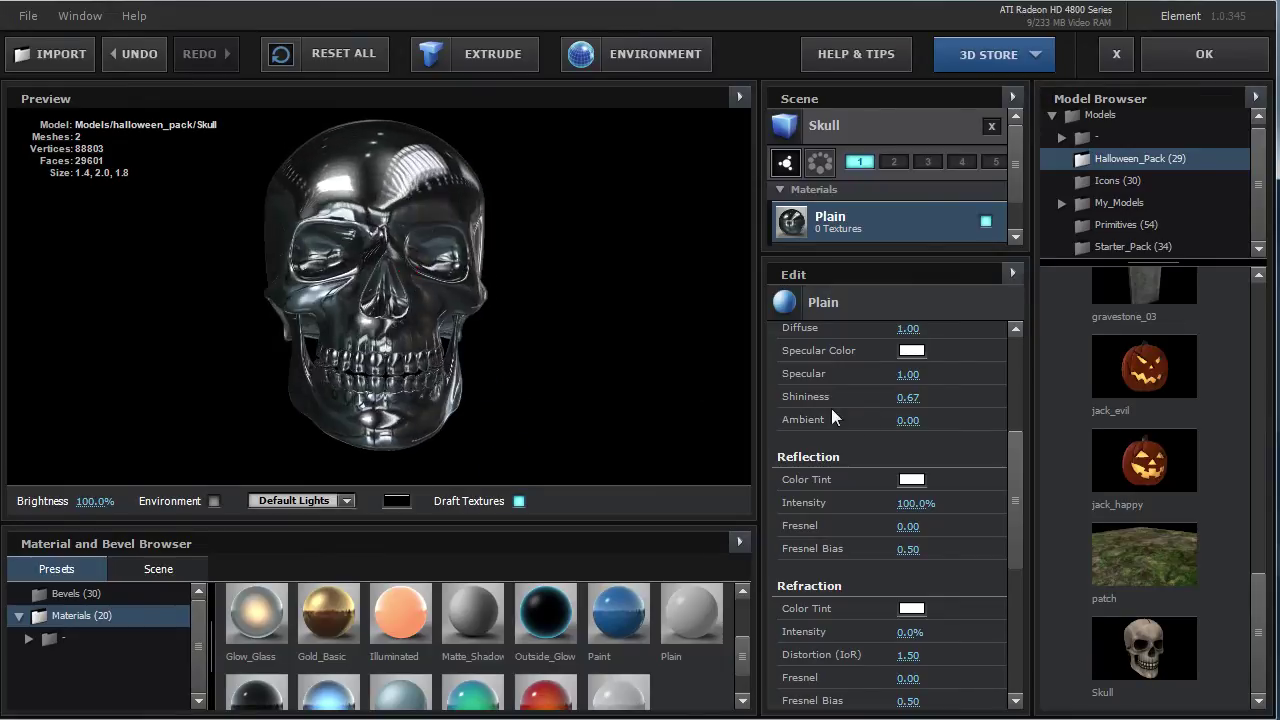
mouse_move(907, 375)
mouse_down()
mouse_move(1063, 383)
mouse_move(944, 380)
mouse_up()
mouse_move(427, 317)
mouse_down()
mouse_move(300, 223)
mouse_move(446, 320)
mouse_move(420, 303)
mouse_move(442, 304)
mouse_up()
drag(1020, 510, 1020, 538)
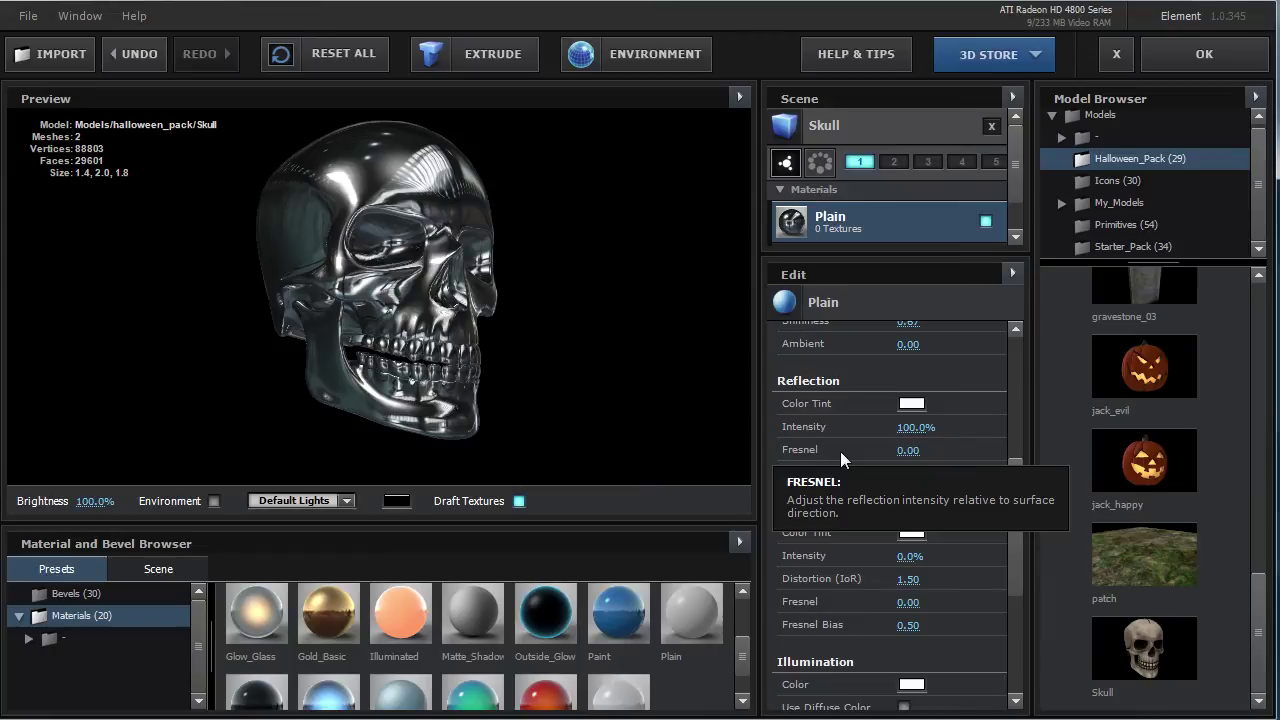
drag(1258, 615, 1250, 445)
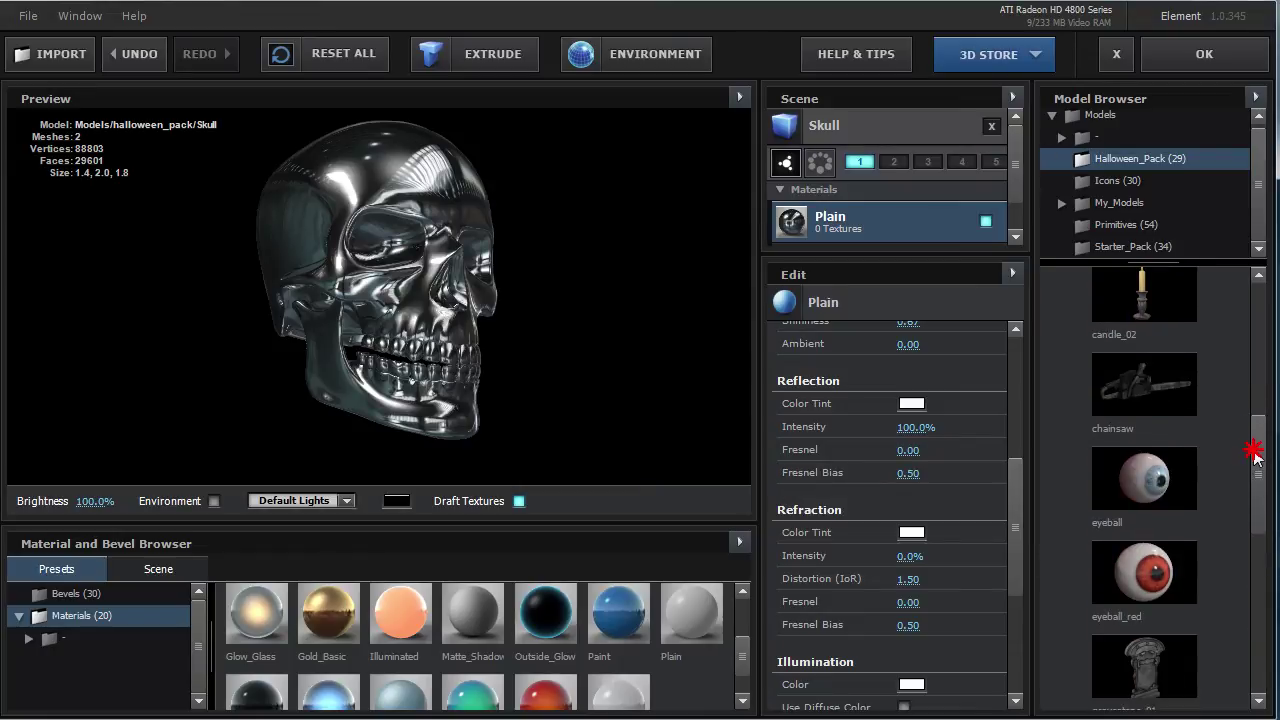
Load eyeball_red, apply the Plain material, and set Reflection Intensity to 100%.
click(1130, 565)
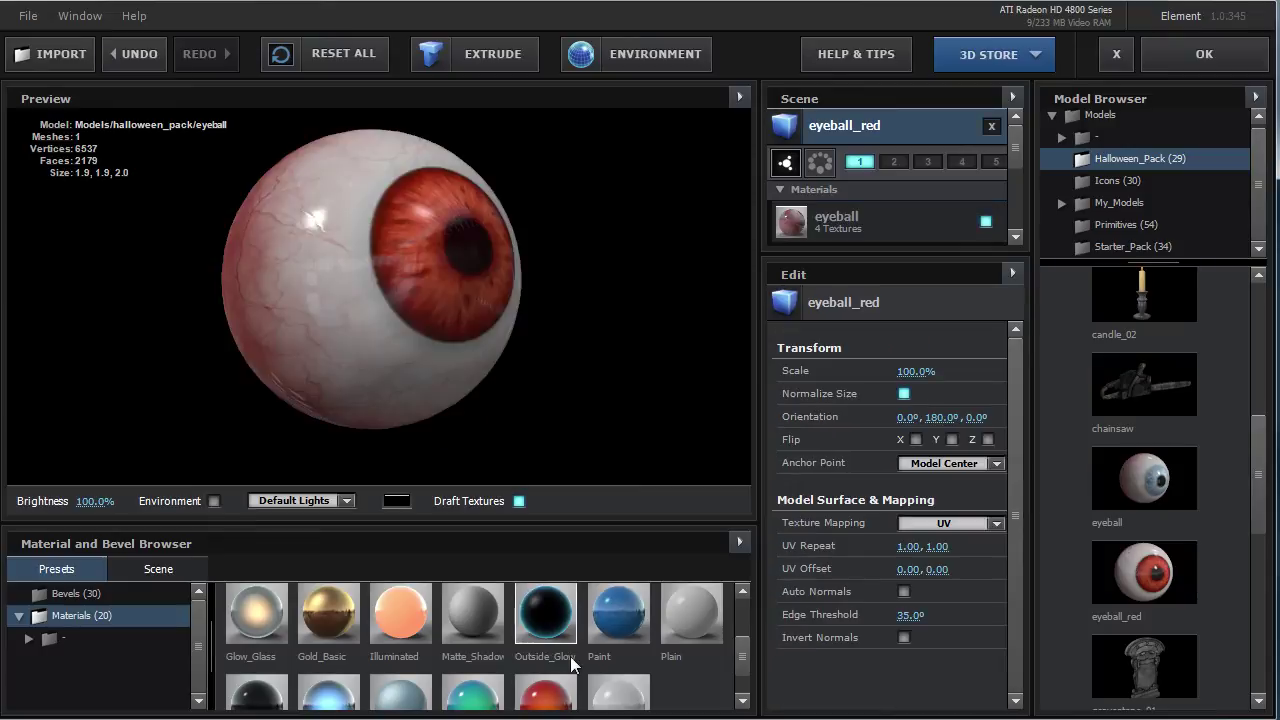
drag(690, 631, 435, 335)
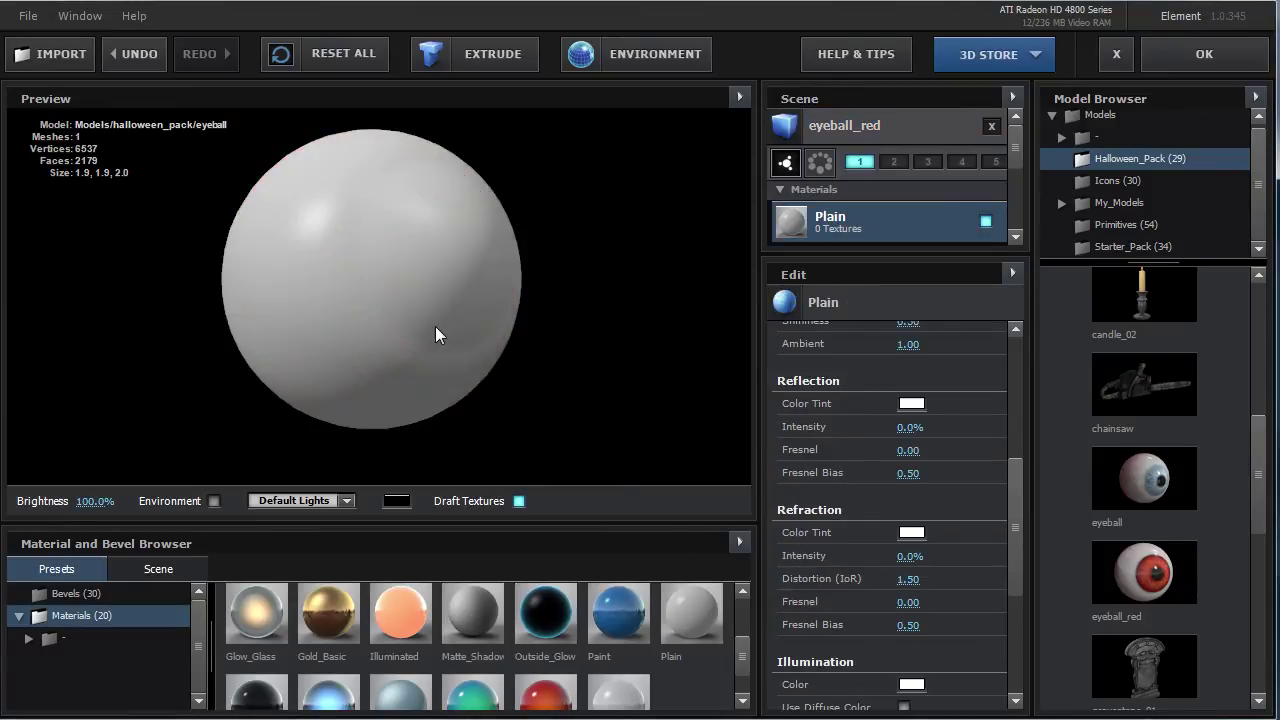
mouse_move(1015, 500)
mouse_down()
mouse_move(1020, 535)
mouse_move(1018, 500)
mouse_up()
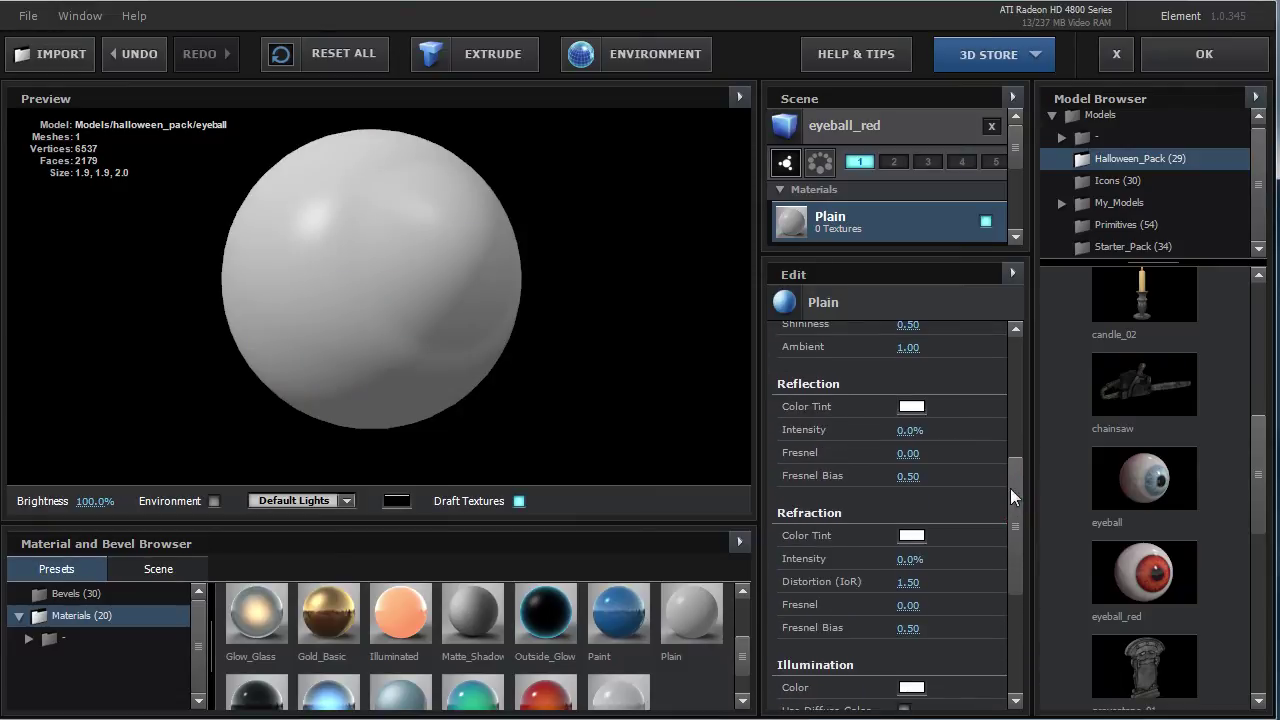
drag(905, 430, 1075, 440)
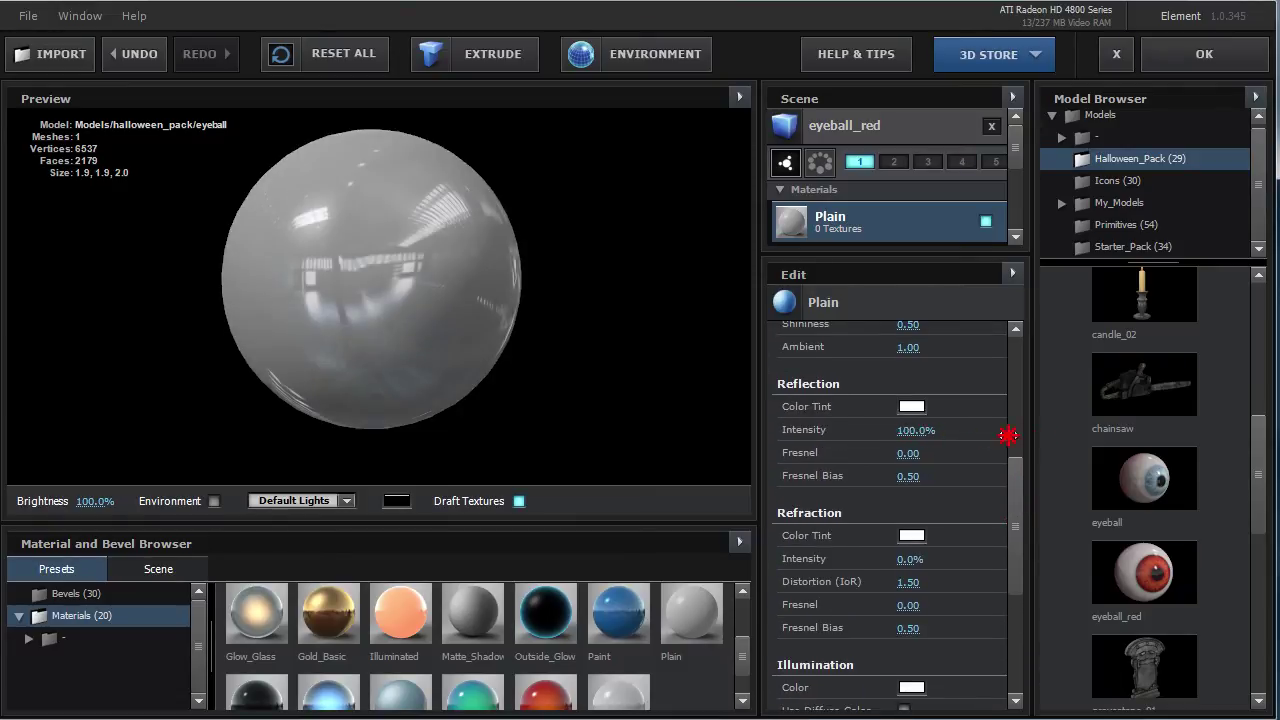
click(920, 431)
text(100)
key(Return)
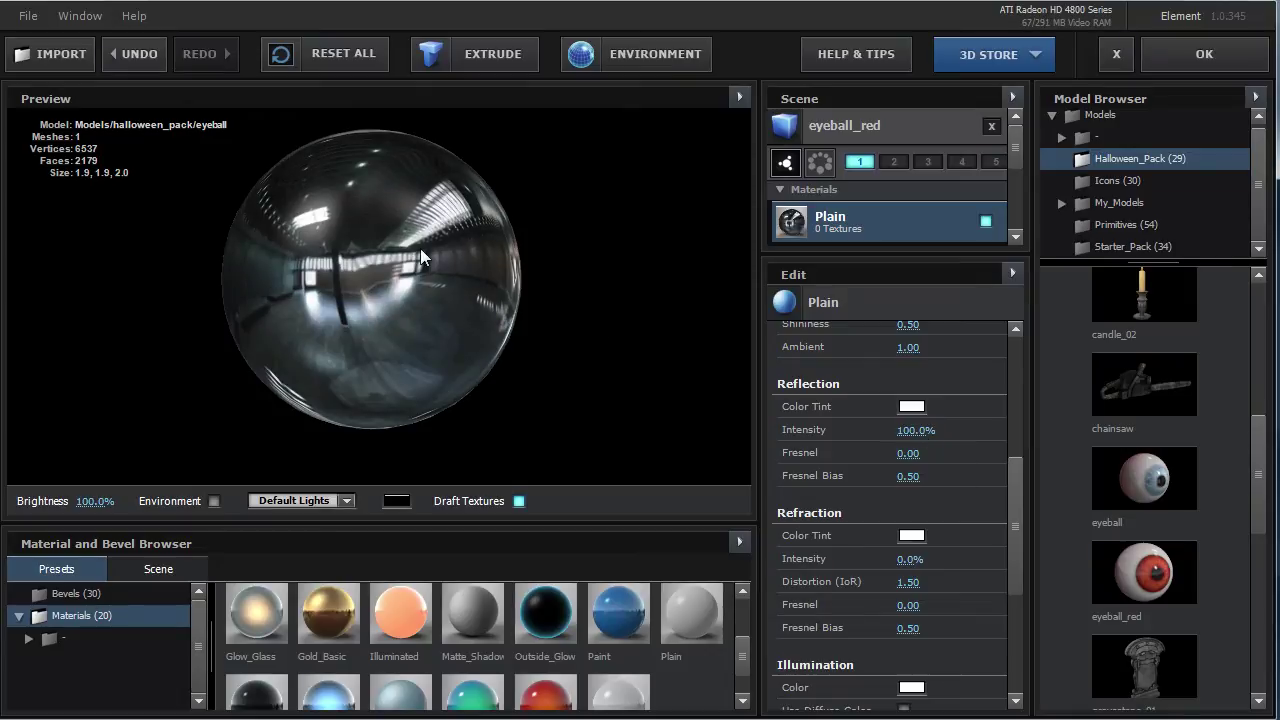
Orbit the sphere to study its reflections and raise the reflection Fresnel toward 0.65.
mouse_move(432, 262)
mouse_down()
mouse_move(300, 294)
mouse_move(394, 280)
mouse_move(284, 284)
mouse_move(323, 274)
mouse_move(342, 304)
mouse_up()
mouse_move(368, 255)
mouse_down()
mouse_move(537, 263)
mouse_move(343, 286)
mouse_move(446, 268)
mouse_up()
drag(908, 453, 975, 458)
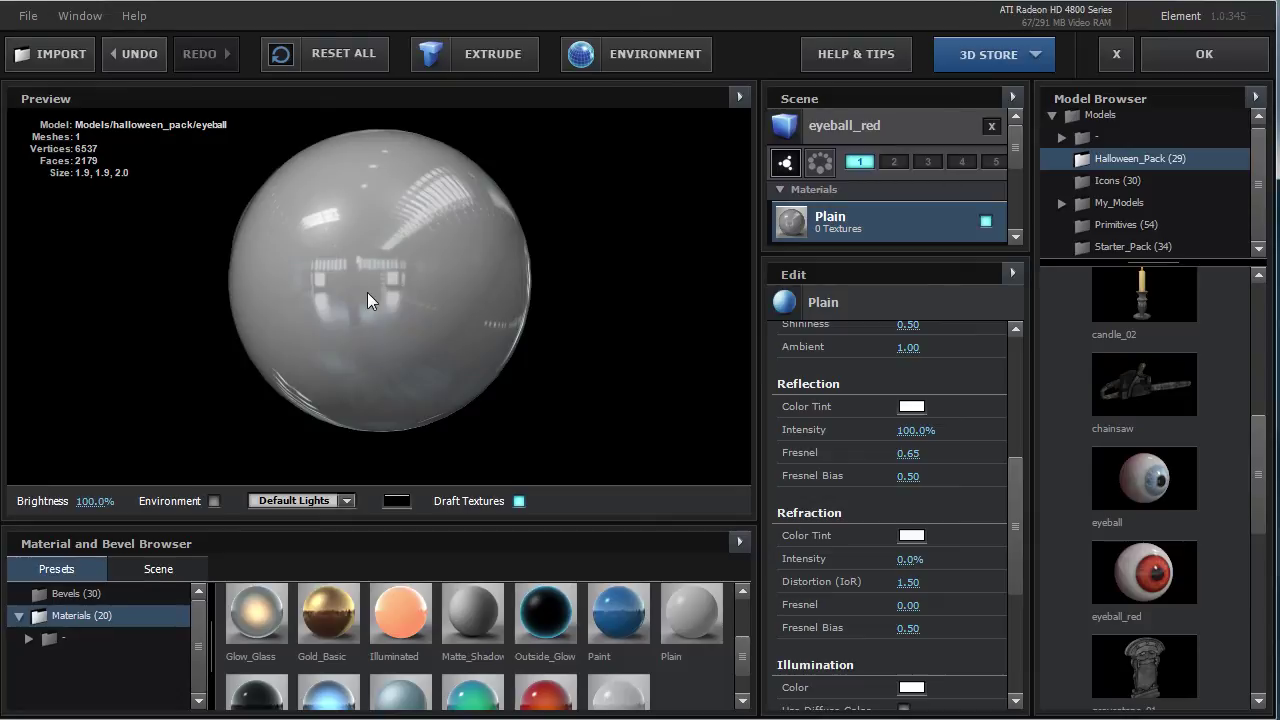
Push Fresnel to 1.00, test reflection intensity up to 716%, then reset intensity to 100%.
drag(908, 456, 986, 454)
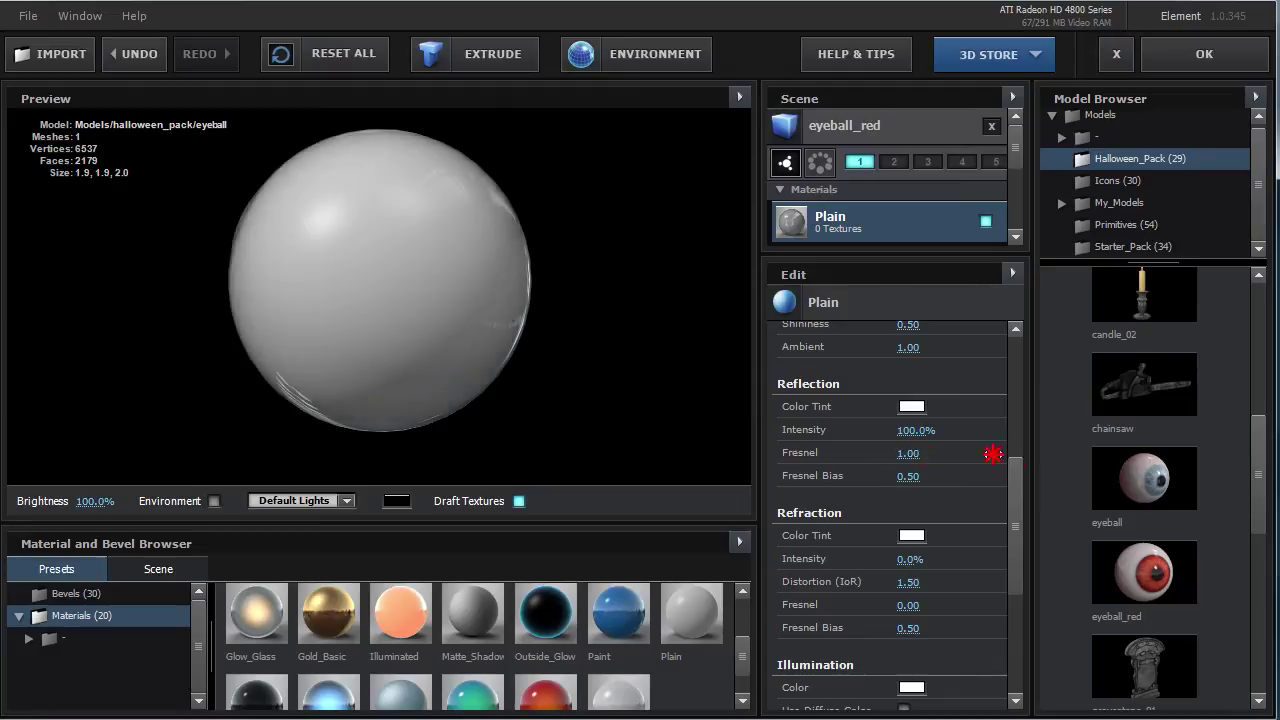
click(910, 453)
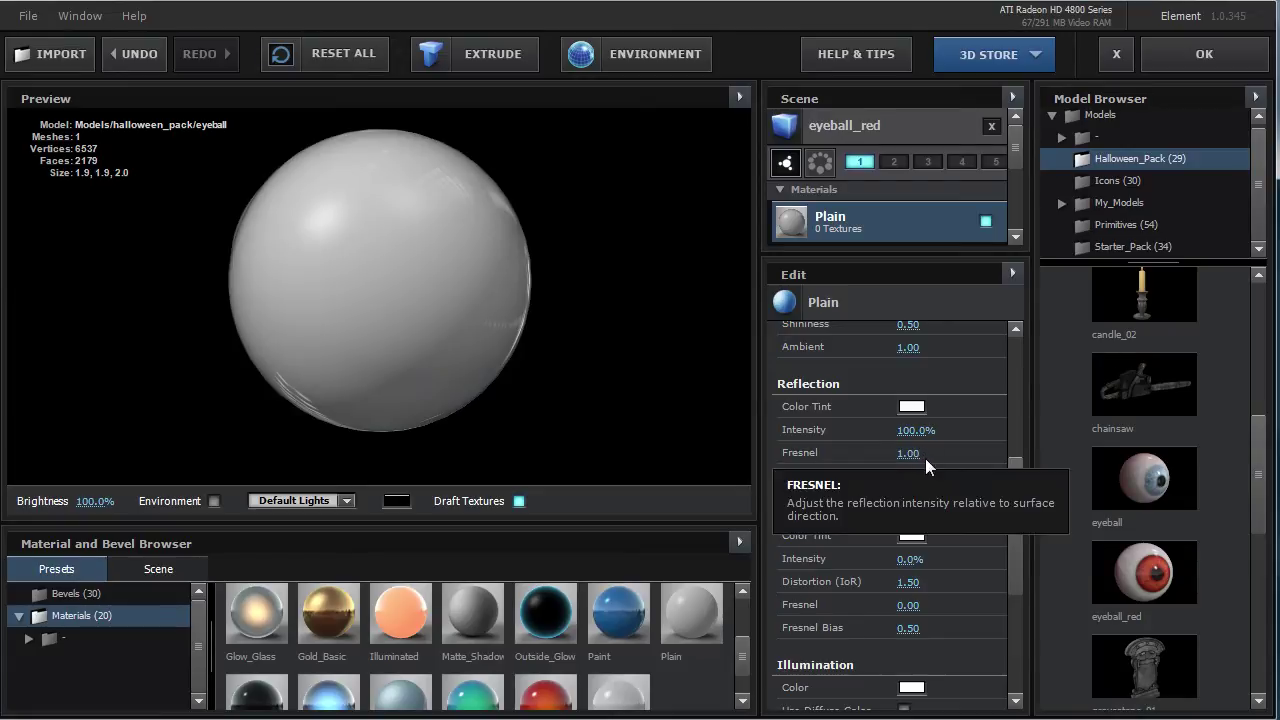
mouse_move(916, 430)
mouse_down()
mouse_move(1084, 428)
mouse_move(943, 437)
mouse_up()
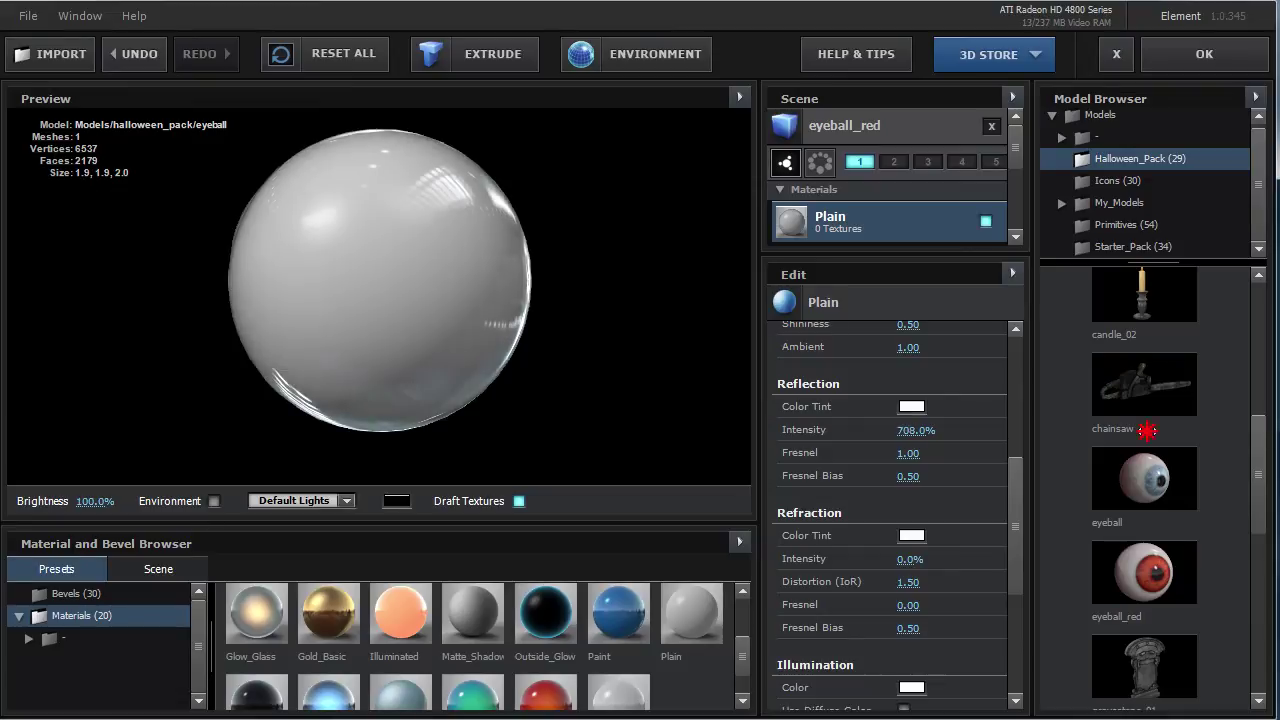
mouse_move(349, 289)
mouse_down()
mouse_move(415, 280)
mouse_move(369, 333)
mouse_move(372, 302)
mouse_up()
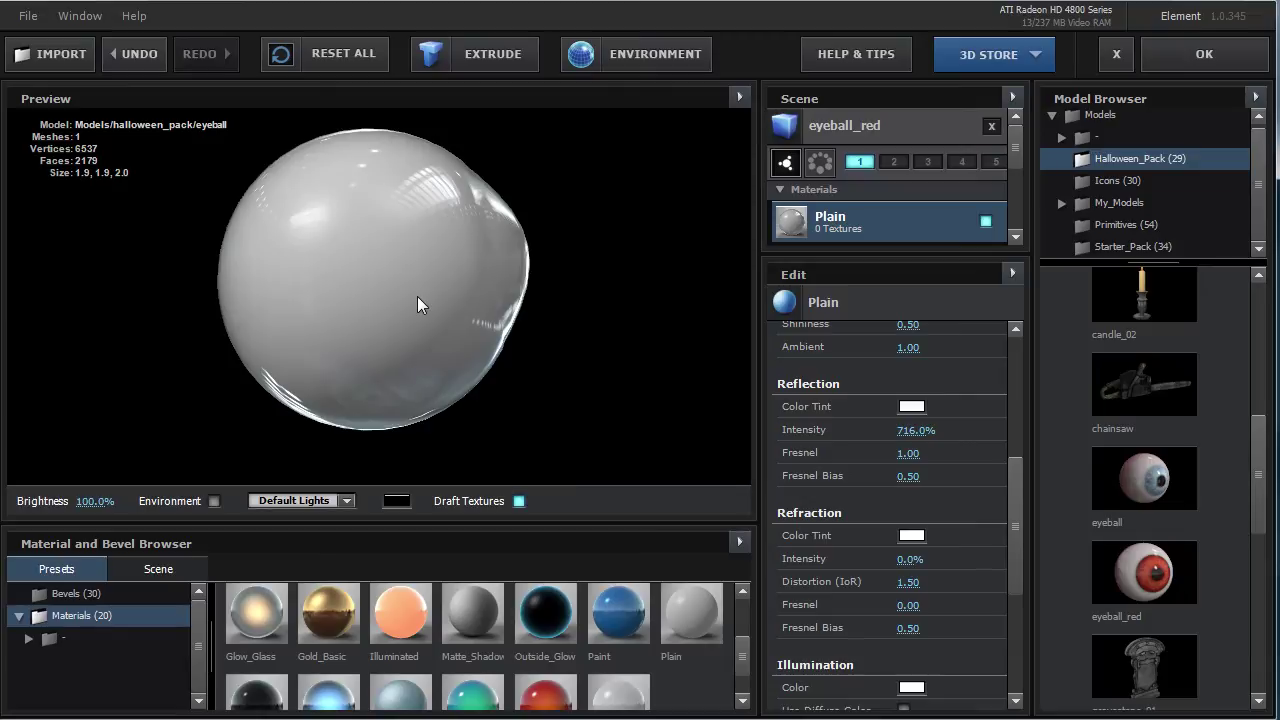
click(906, 430)
text(100)
key(Return)
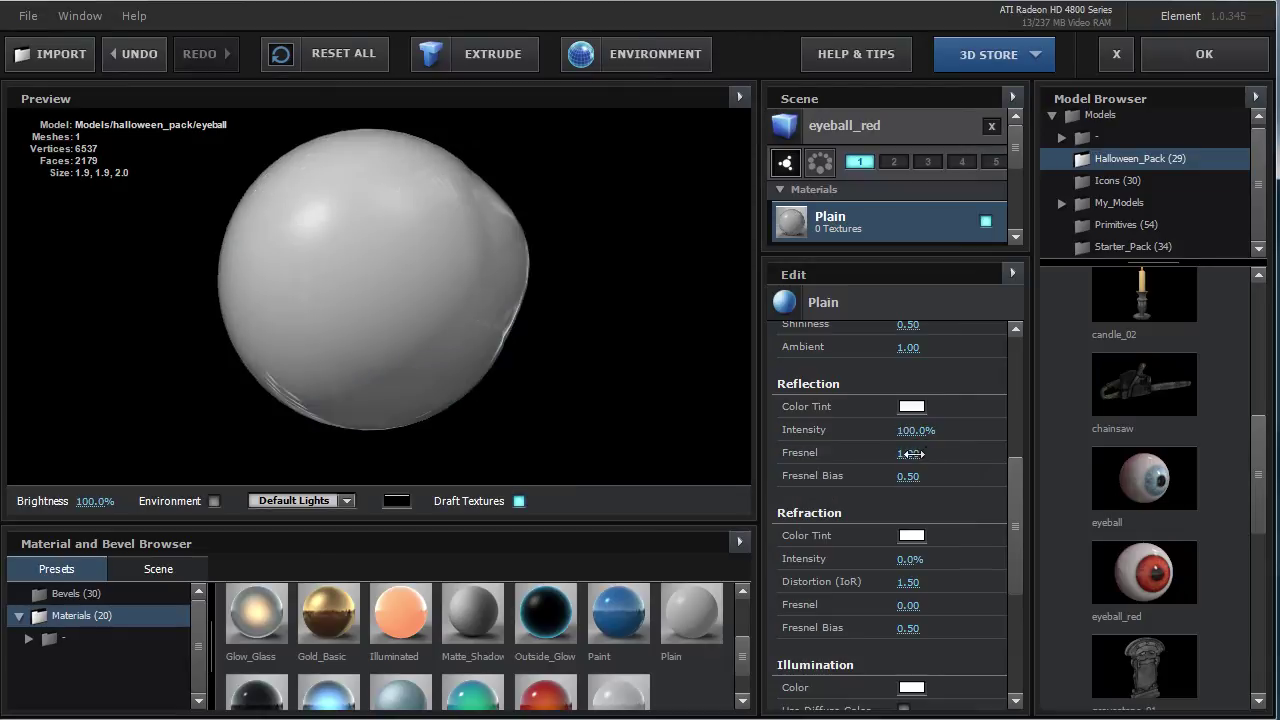
Try lower Fresnel values, reset Fresnel to 0.00, then raise it to 0.79.
drag(910, 453, 916, 474)
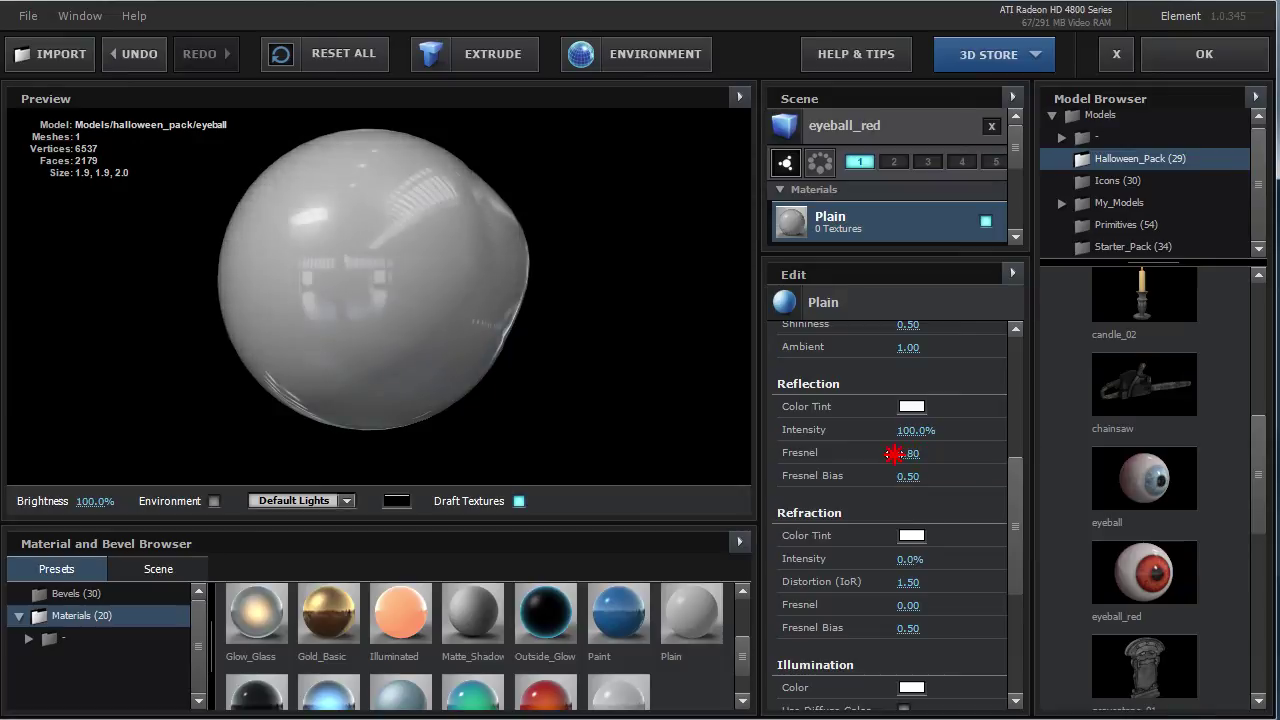
drag(449, 274, 363, 286)
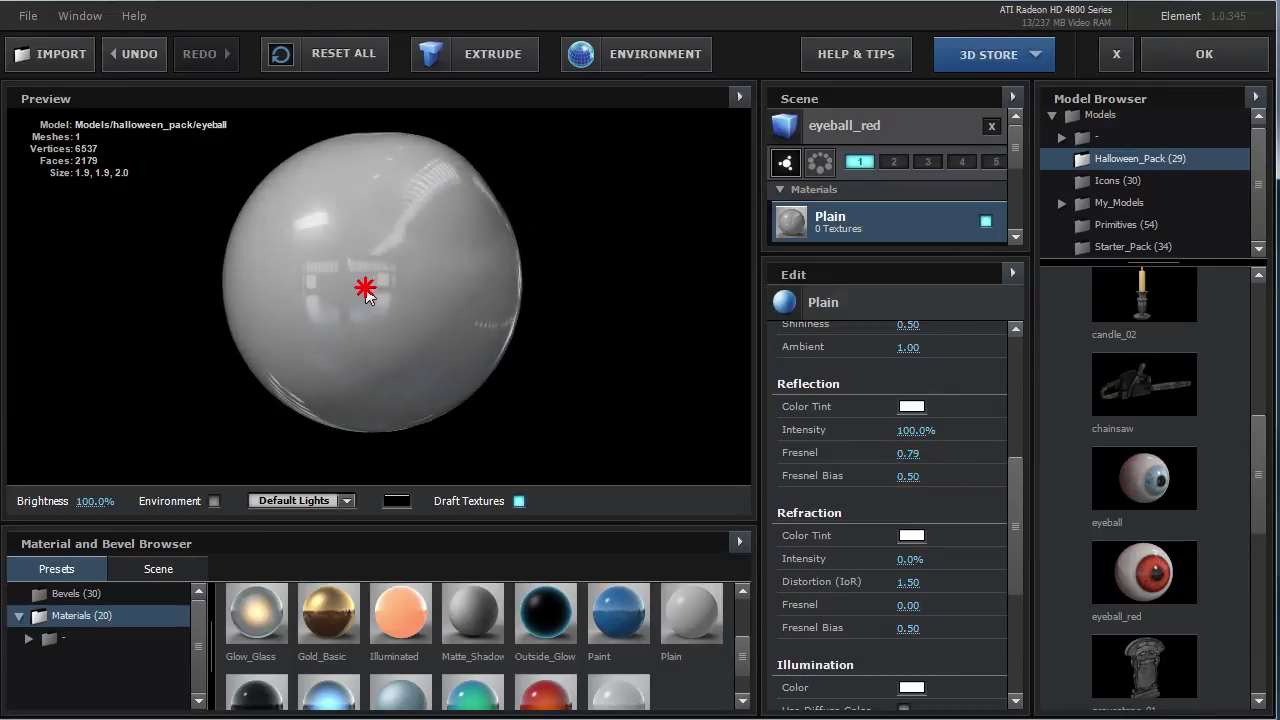
drag(477, 443, 387, 428)
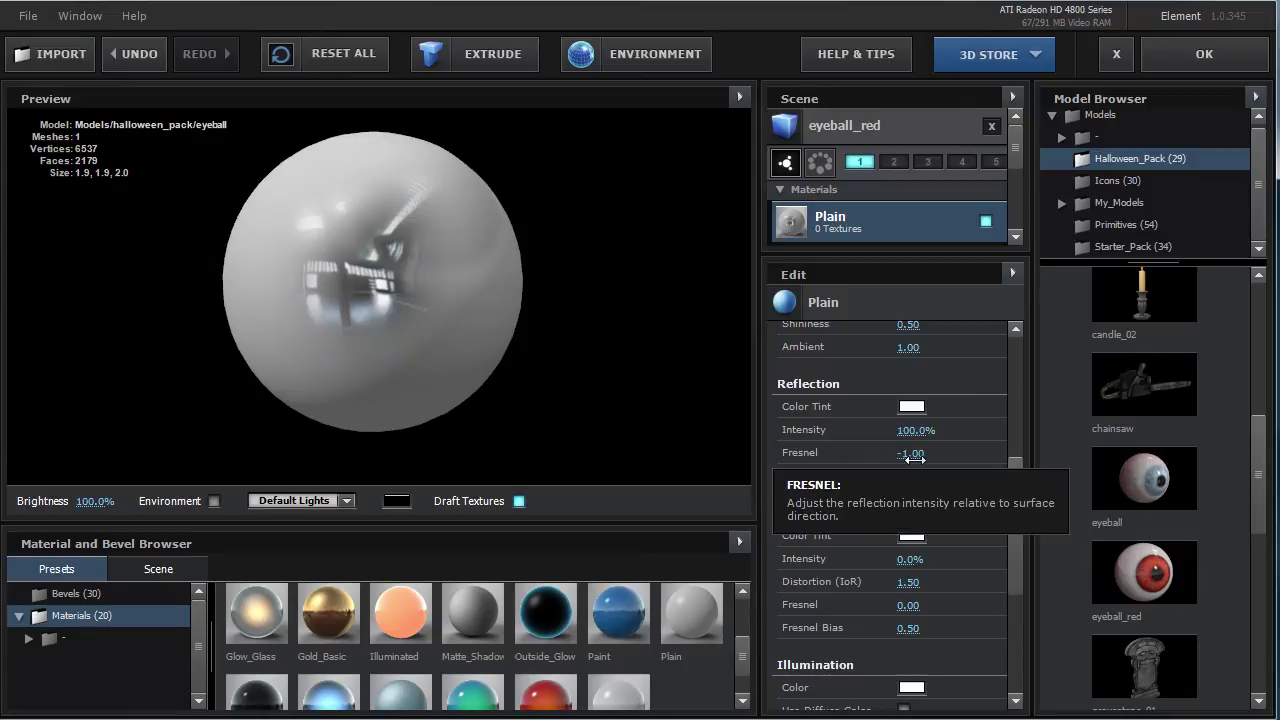
click(914, 455)
text(0)
key(Return)
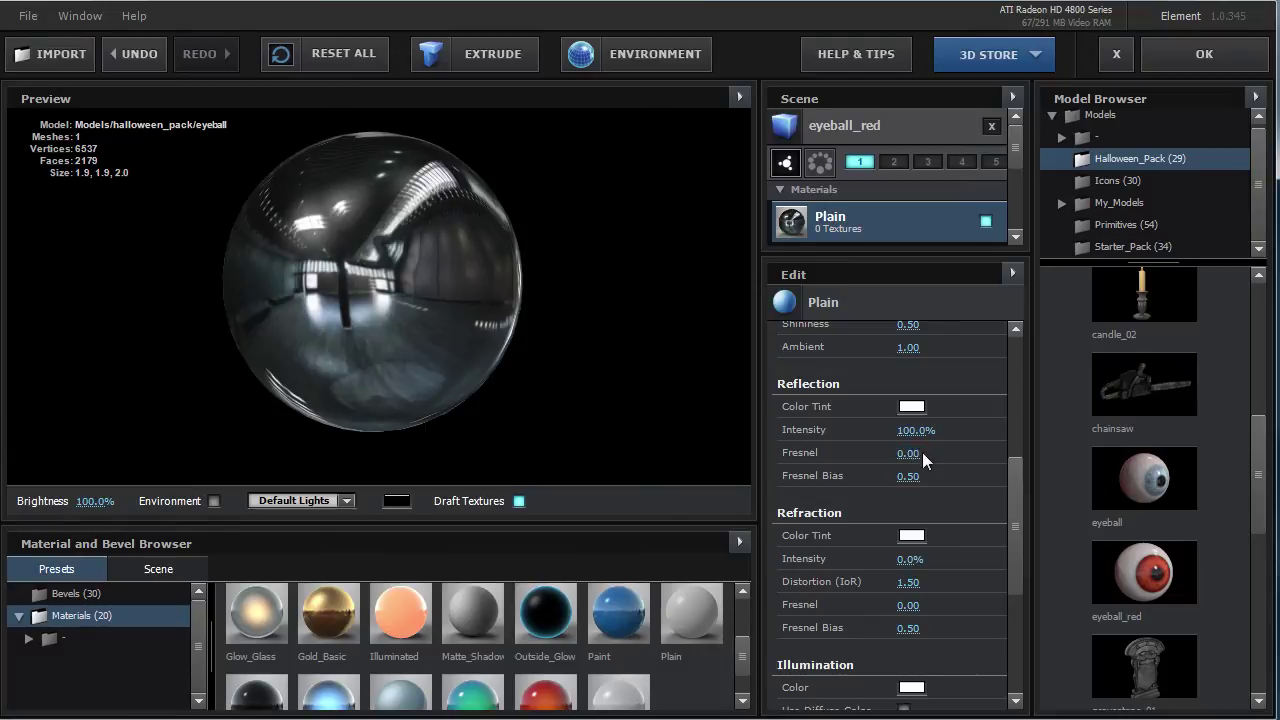
drag(908, 455, 1002, 468)
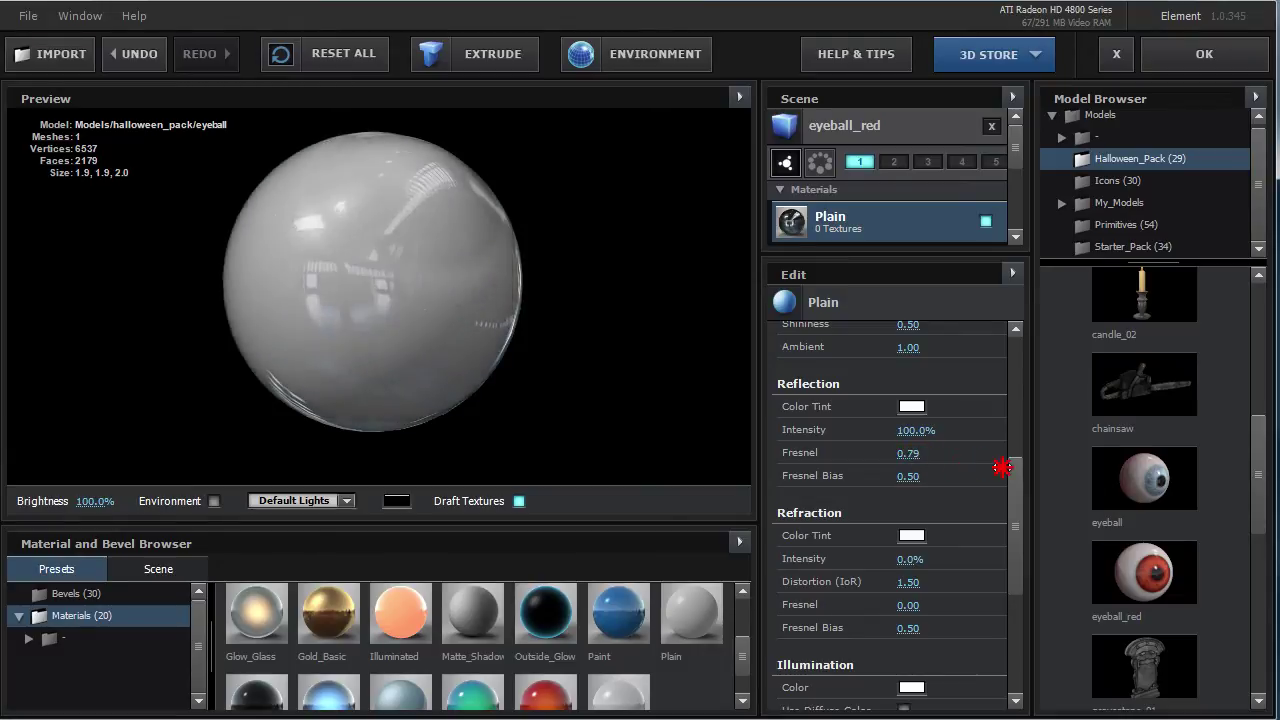
Set the eyeball's reflection Fresnel to 1.00 and try Fresnel Bias between 0.00 and 1.00.
mouse_move(404, 260)
mouse_down()
mouse_move(409, 294)
mouse_move(443, 277)
mouse_move(351, 309)
mouse_move(357, 327)
mouse_move(369, 291)
mouse_move(357, 234)
mouse_move(453, 326)
mouse_up()
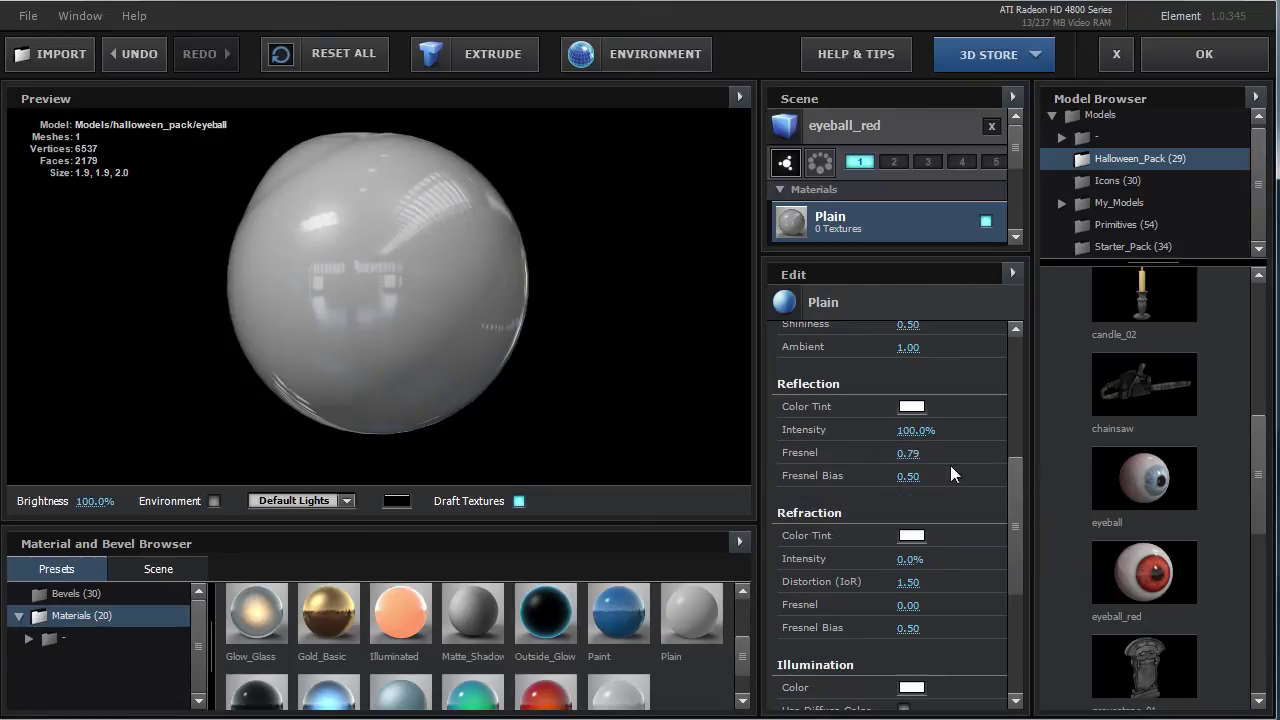
click(907, 455)
text(1)
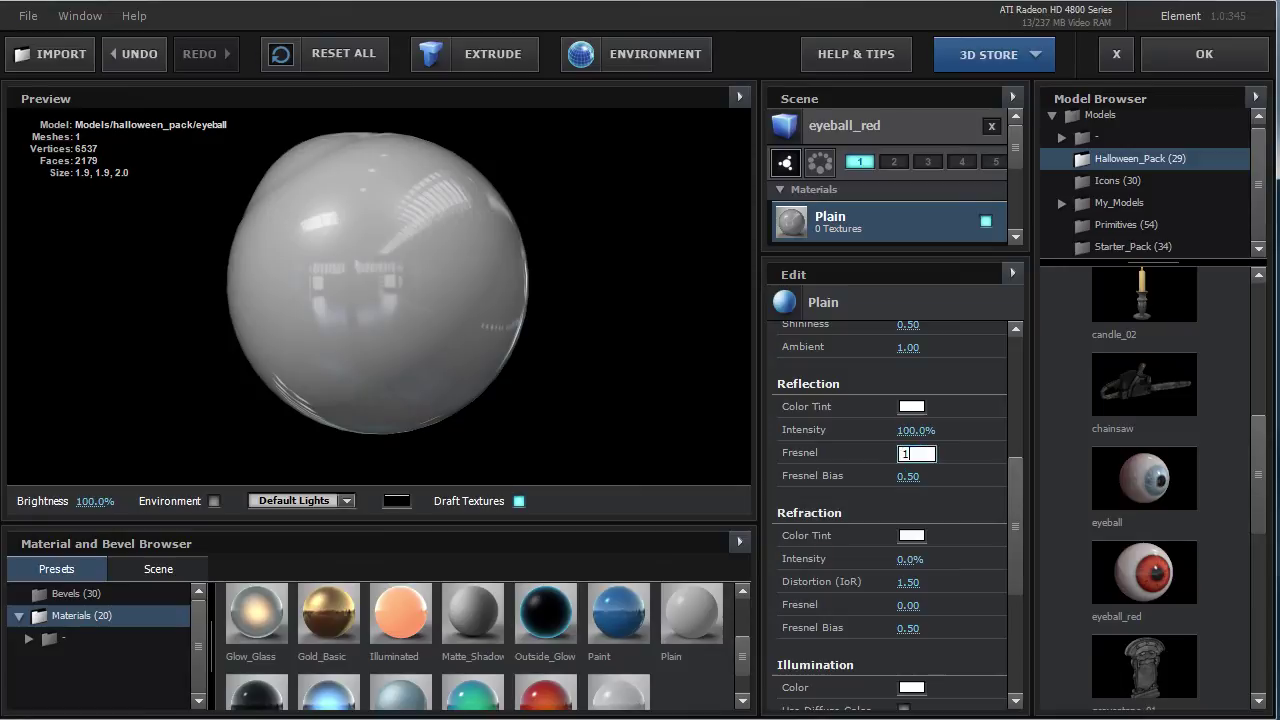
key(Return)
mouse_move(914, 479)
mouse_down()
mouse_move(834, 477)
mouse_move(846, 476)
mouse_up()
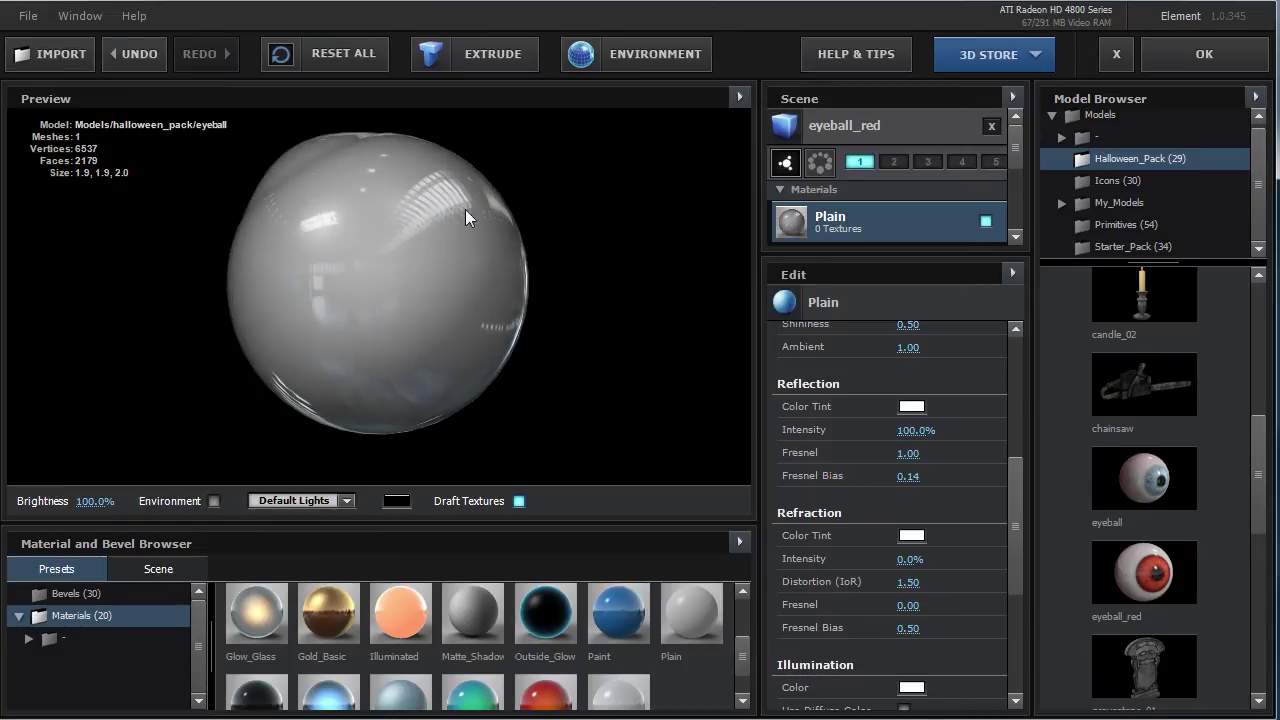
drag(908, 481, 1159, 492)
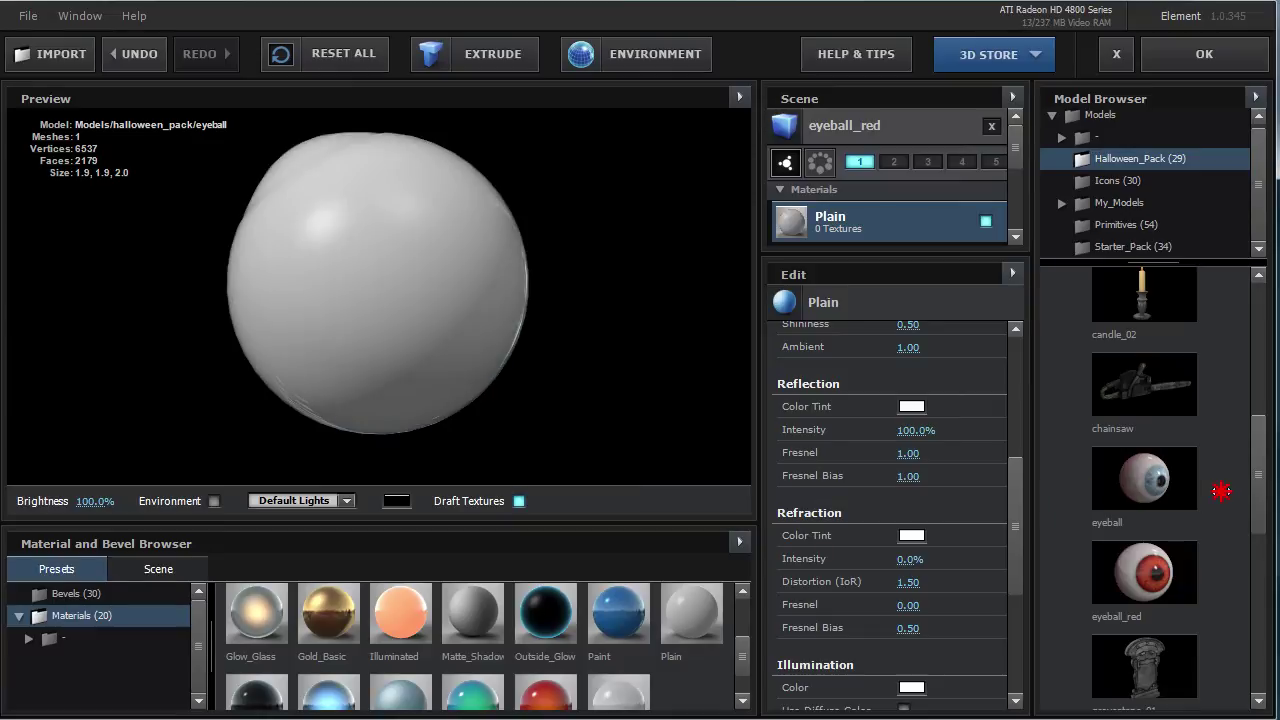
drag(1221, 491, 785, 490)
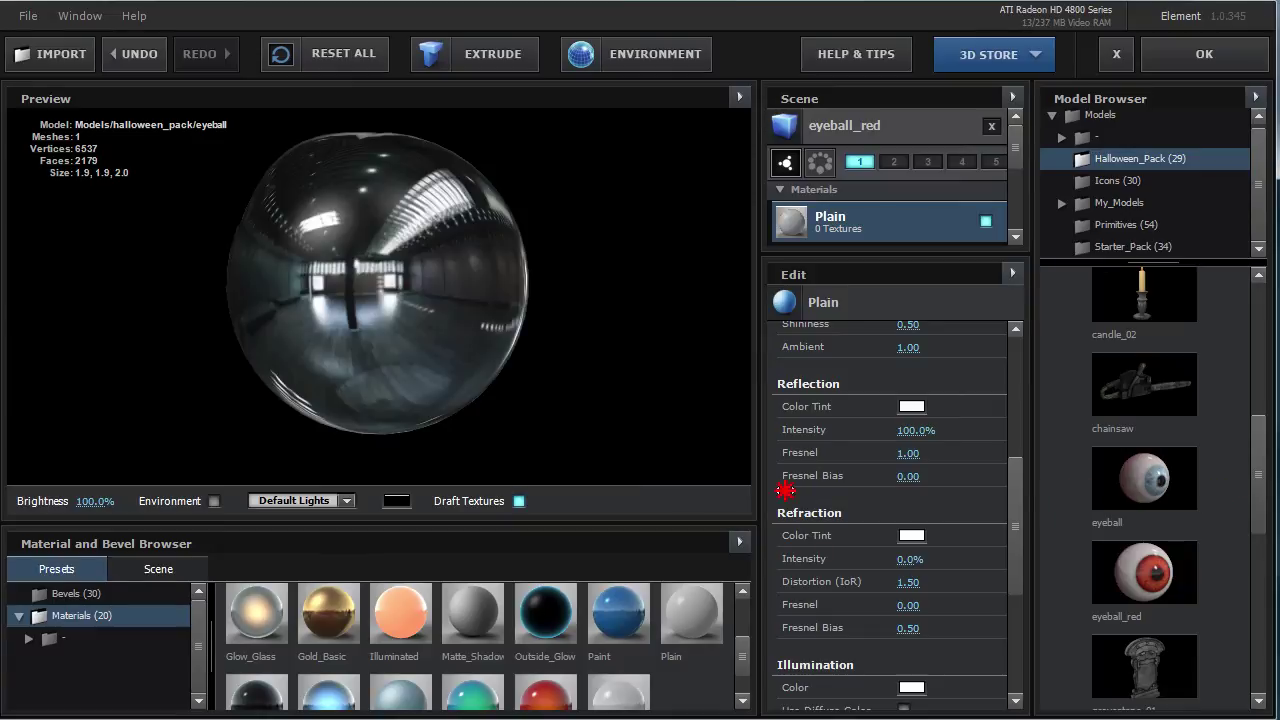
Fine-tune the Fresnel Bias to 0.16 and orbit the eyeball to inspect its shading.
drag(910, 461, 914, 466)
click(913, 458)
text(1)
text(0.38)
key(Return)
click(898, 479)
drag(900, 485, 905, 479)
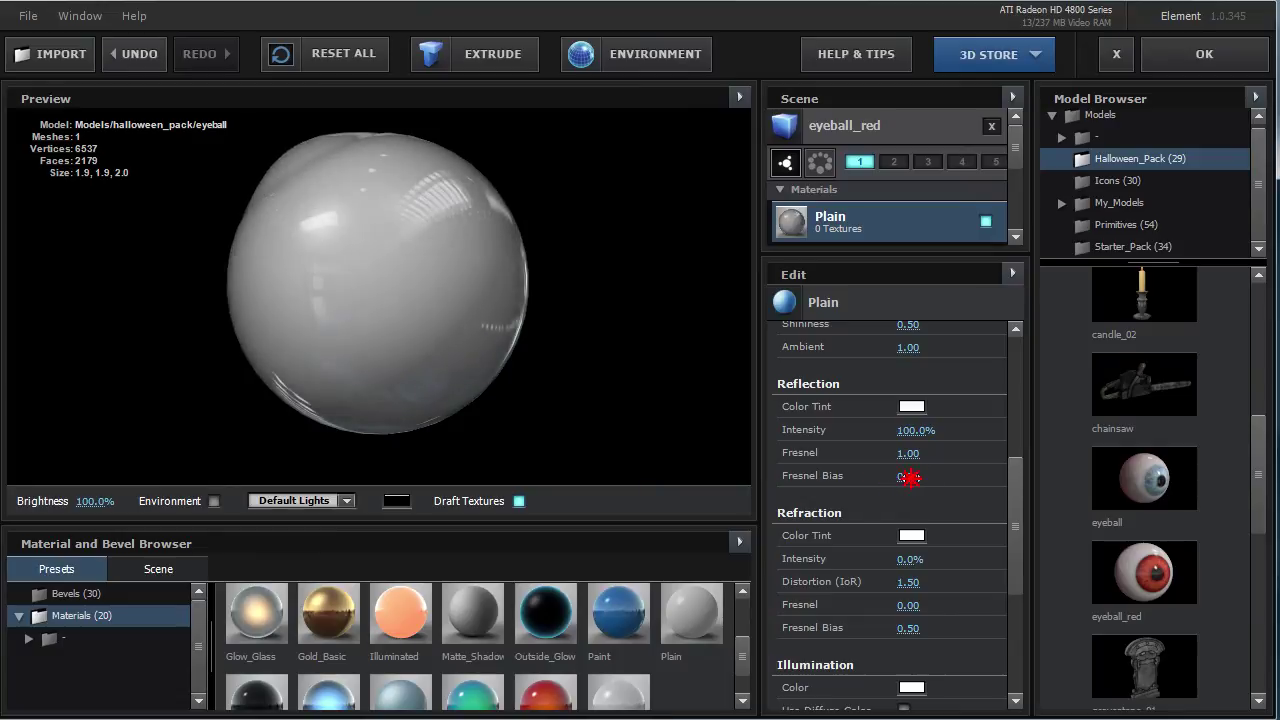
click(423, 256)
drag(423, 256, 423, 343)
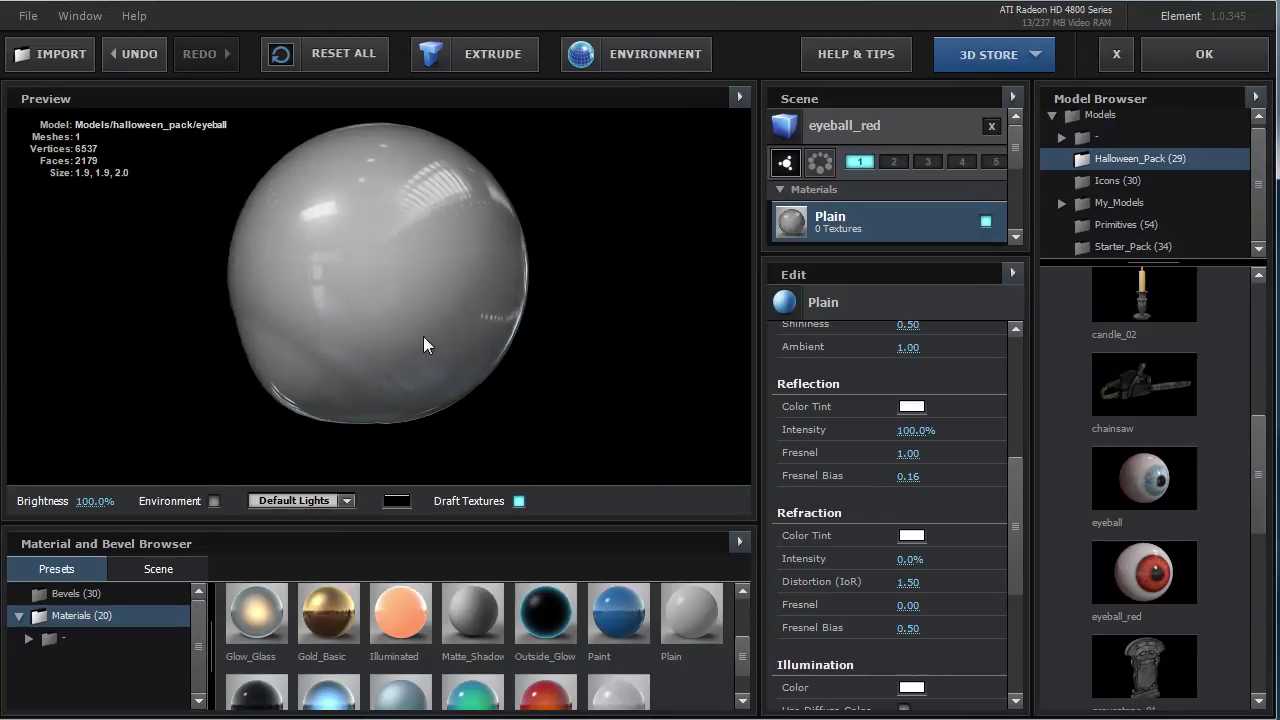
mouse_move(346, 291)
mouse_down()
mouse_move(429, 254)
mouse_move(400, 286)
mouse_move(466, 326)
mouse_move(408, 288)
mouse_move(363, 309)
mouse_move(429, 256)
mouse_move(429, 237)
mouse_move(417, 286)
mouse_move(357, 263)
mouse_up()
Turn the reflection intensity down to 0%, keeping the reflection tint white.
click(1016, 534)
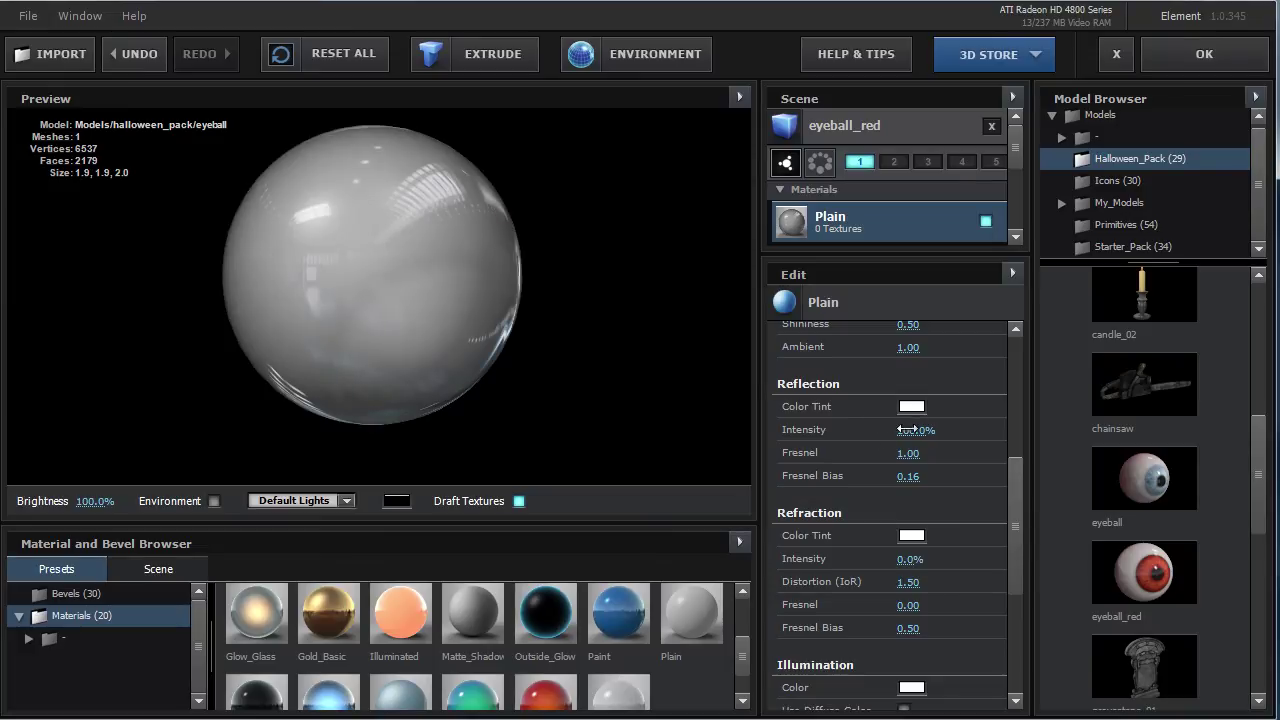
click(911, 406)
click(1070, 503)
text(0)
key(Return)
Switch to editing the Skull object and orbit it to face right.
click(443, 257)
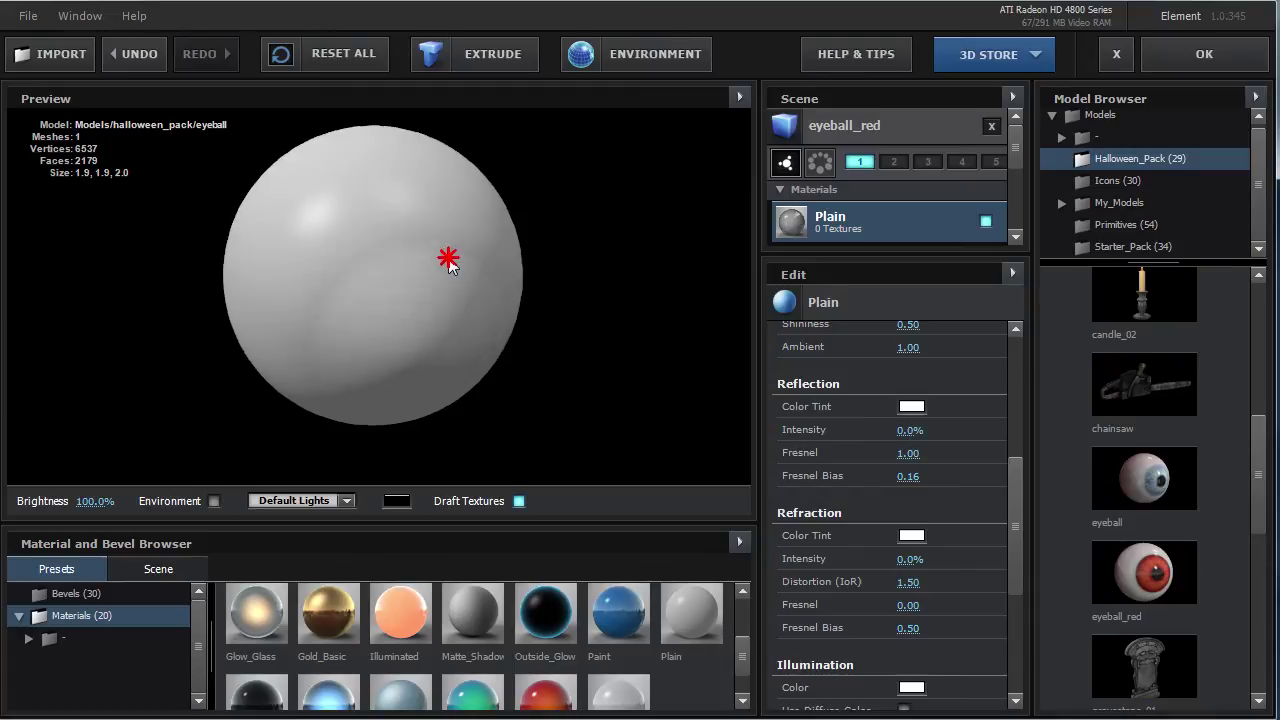
click(1016, 170)
click(852, 180)
click(318, 326)
drag(318, 330, 349, 294)
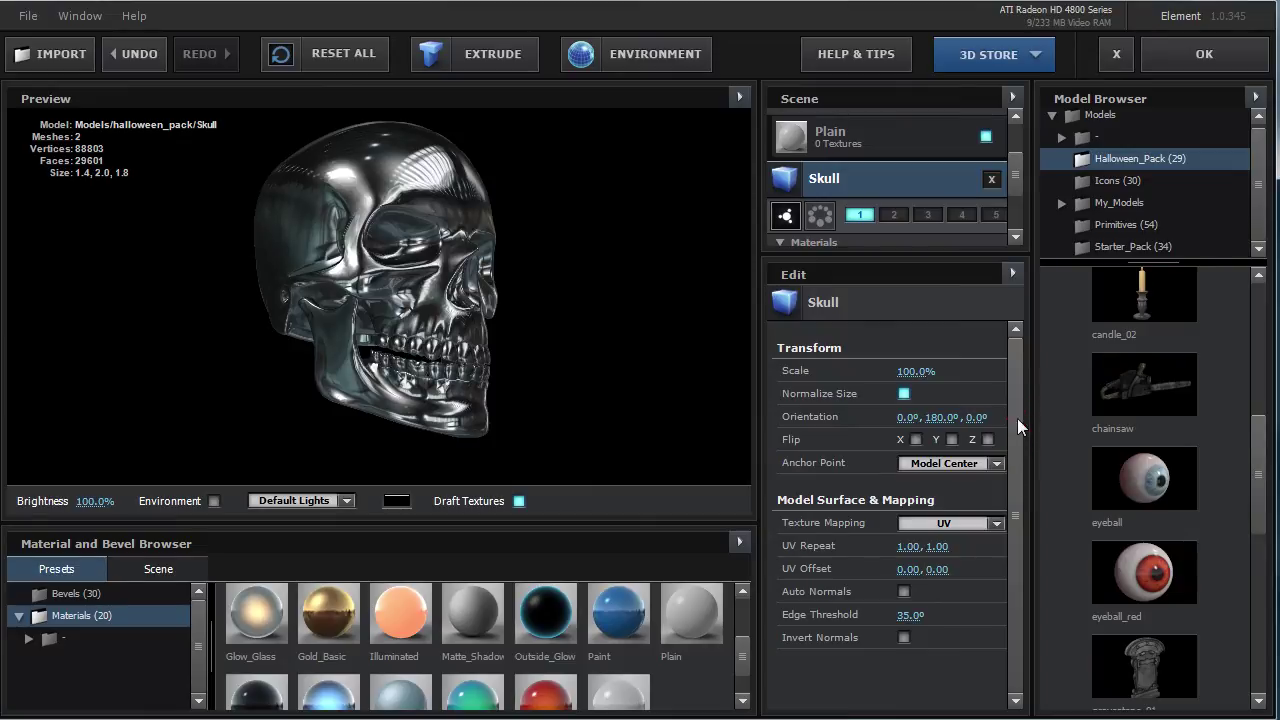
scroll(1014, 177, down, 2)
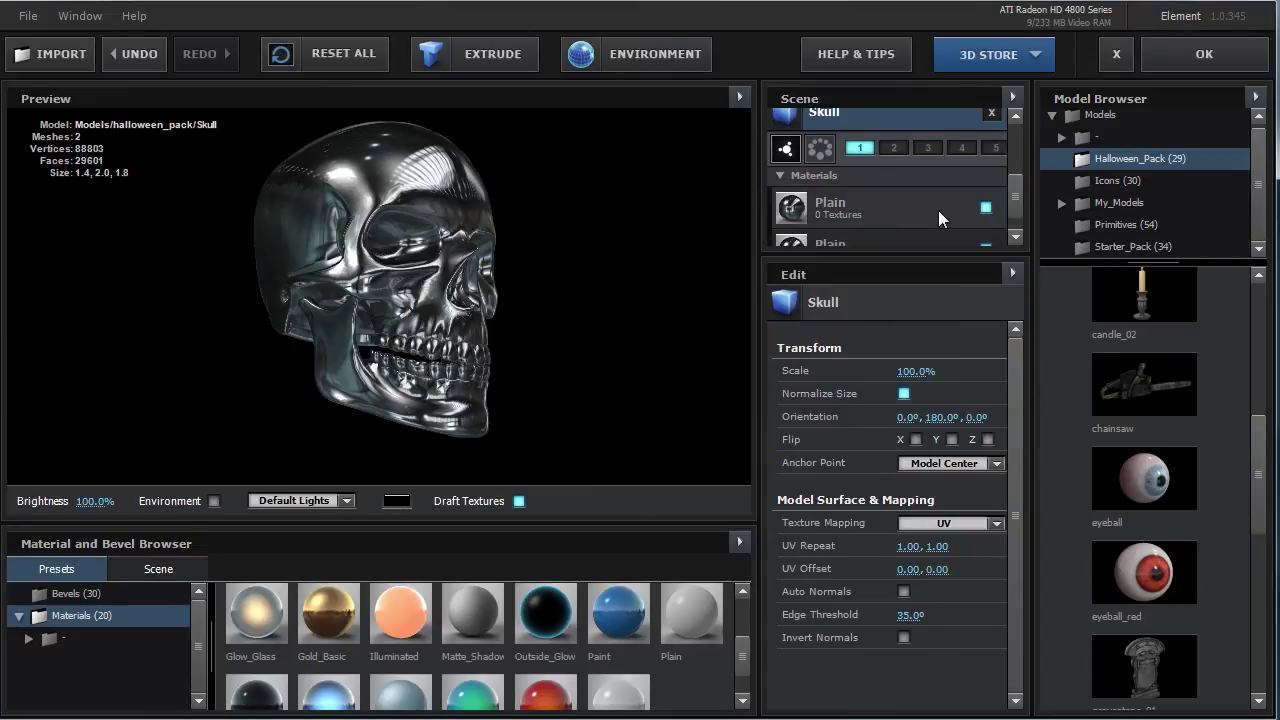
Set the Skull's Plain material reflection intensity to 0% and view it from the front.
click(909, 215)
click(910, 430)
text(0)
key(Return)
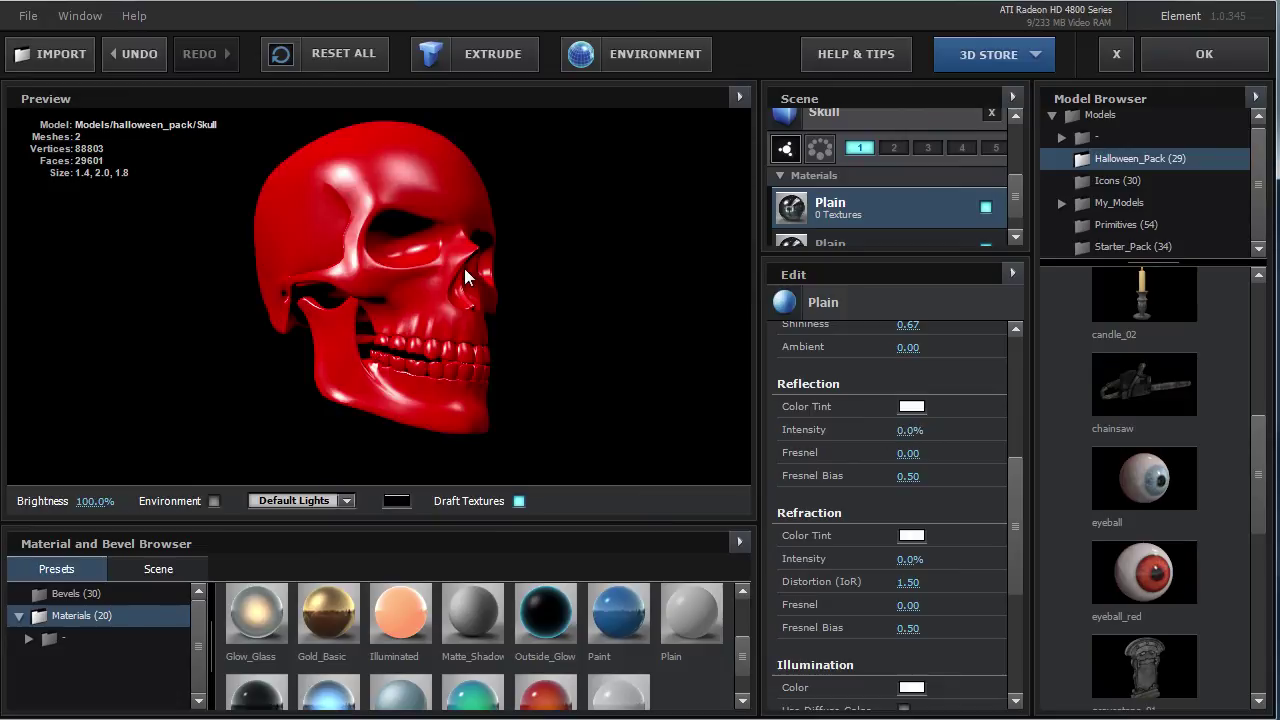
drag(465, 277, 383, 279)
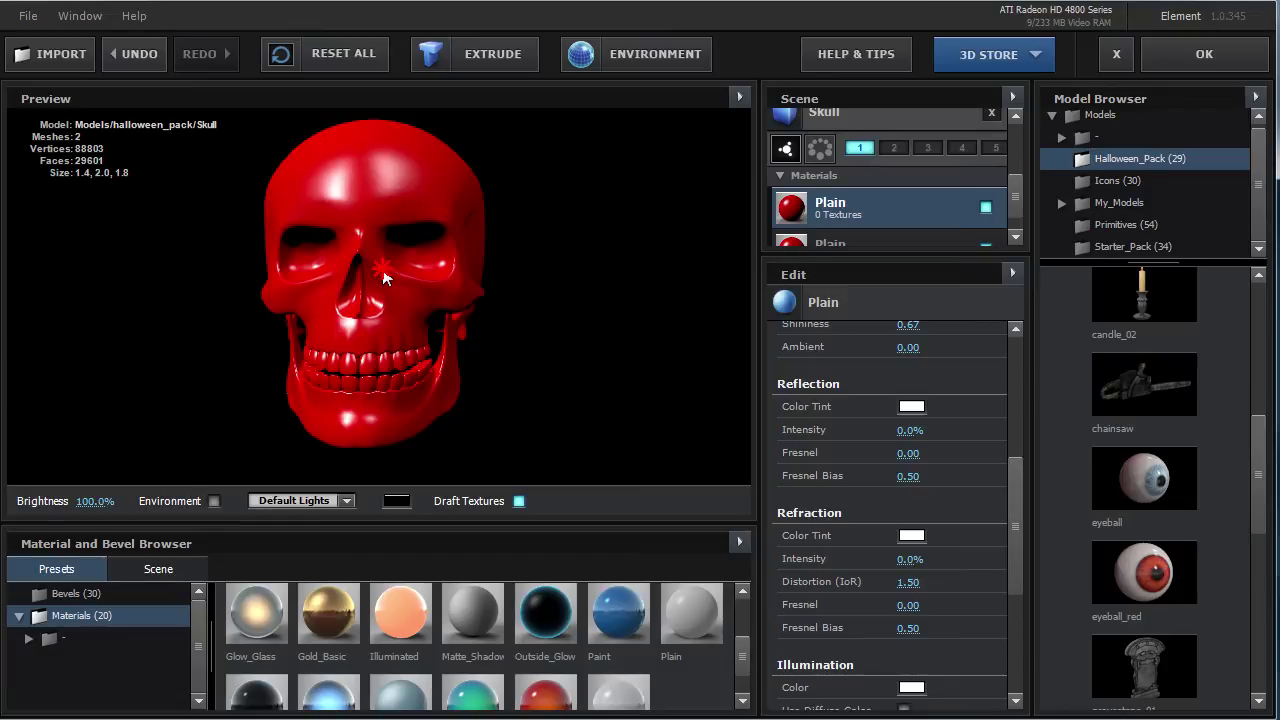
Set the Skull's Plain material refraction intensity to 100%.
drag(1016, 519, 1024, 540)
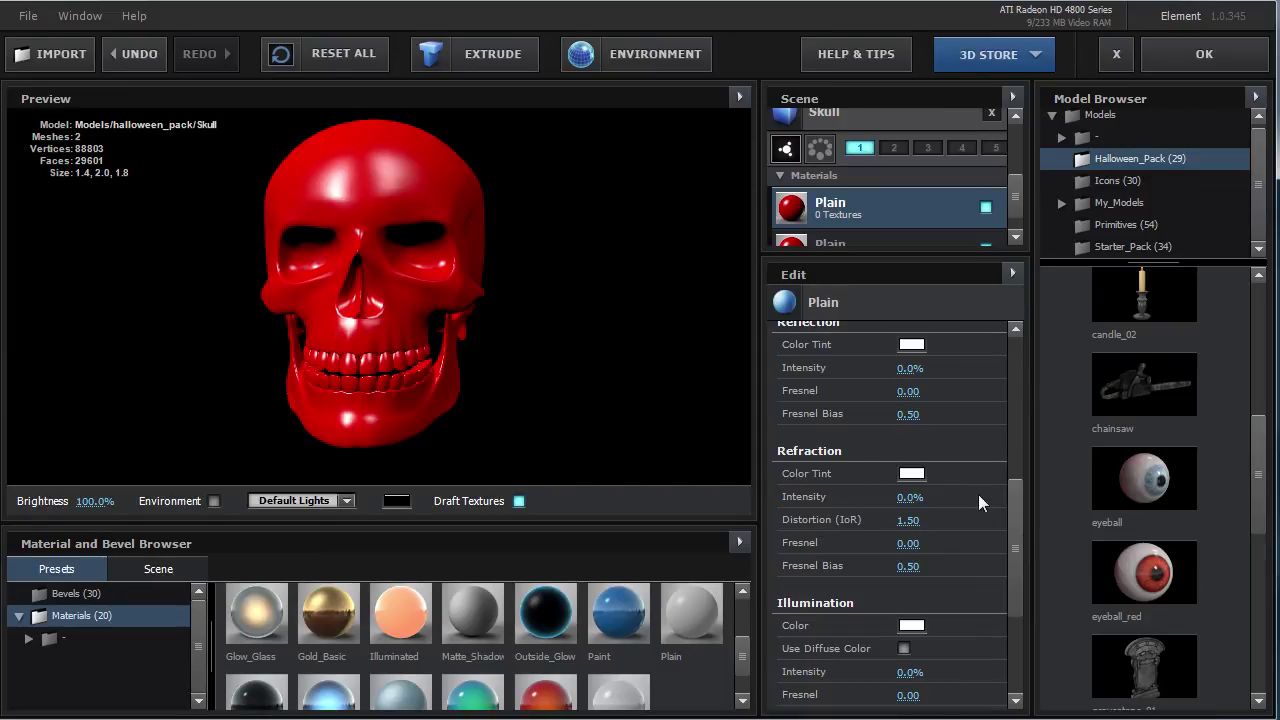
click(905, 497)
text(100)
key(Return)
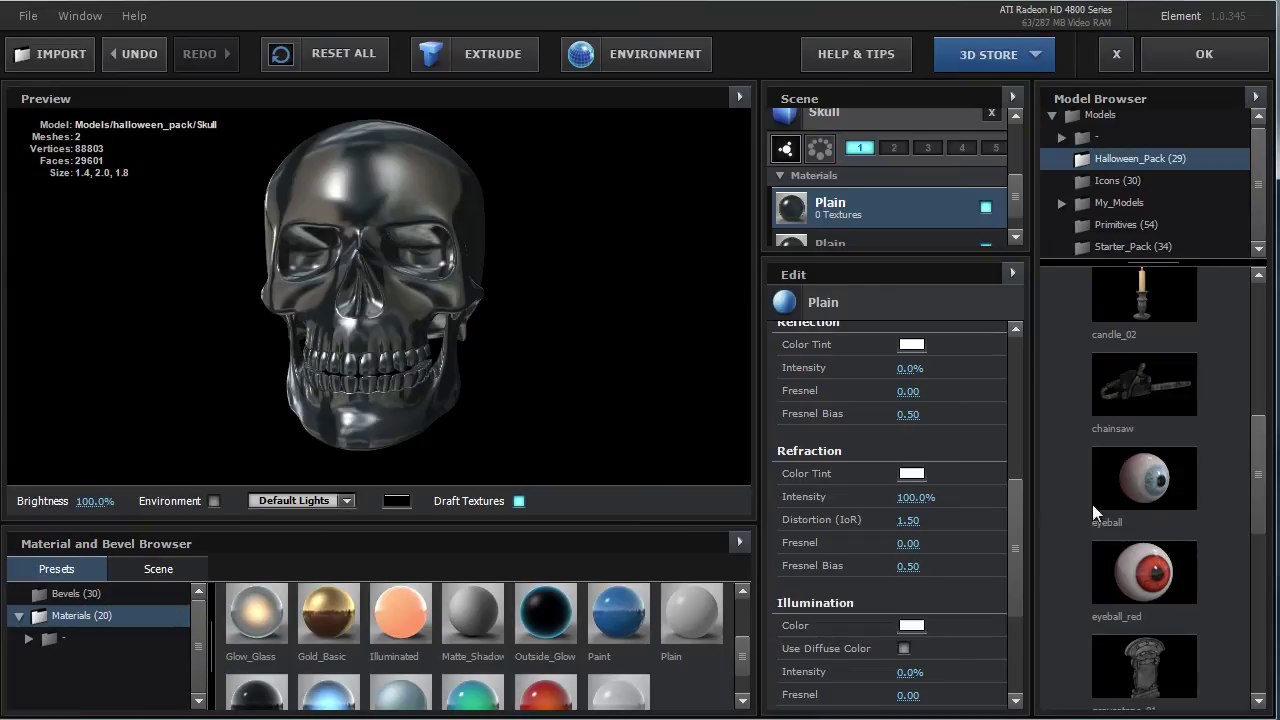
Give the refraction a red colour tint and turn on the Environment backdrop in the preview.
click(914, 476)
drag(929, 434, 911, 403)
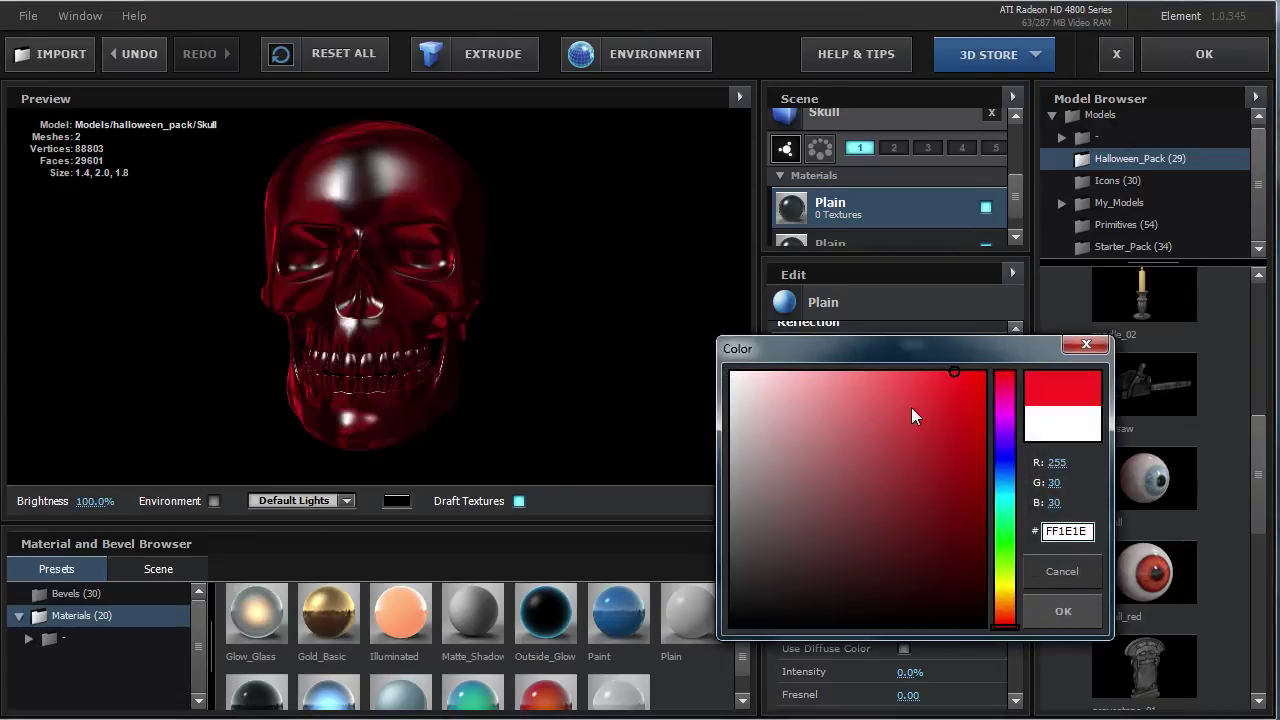
click(1060, 608)
drag(500, 343, 432, 305)
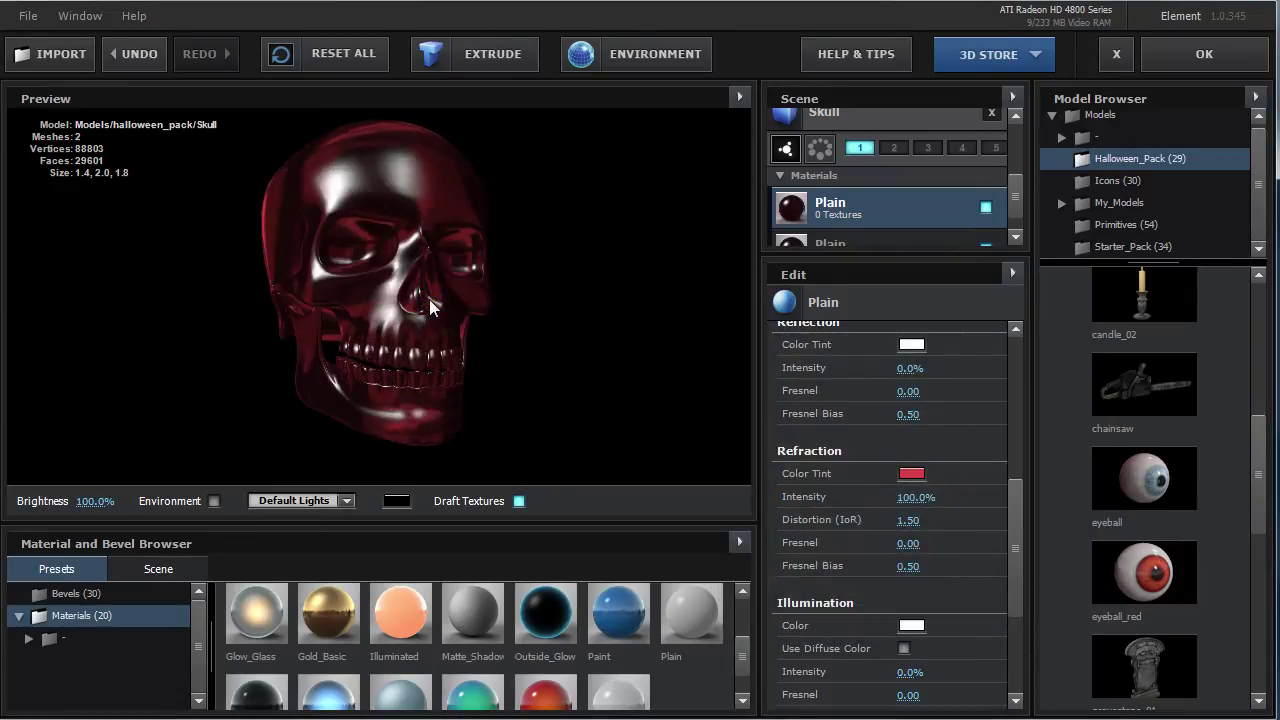
click(214, 502)
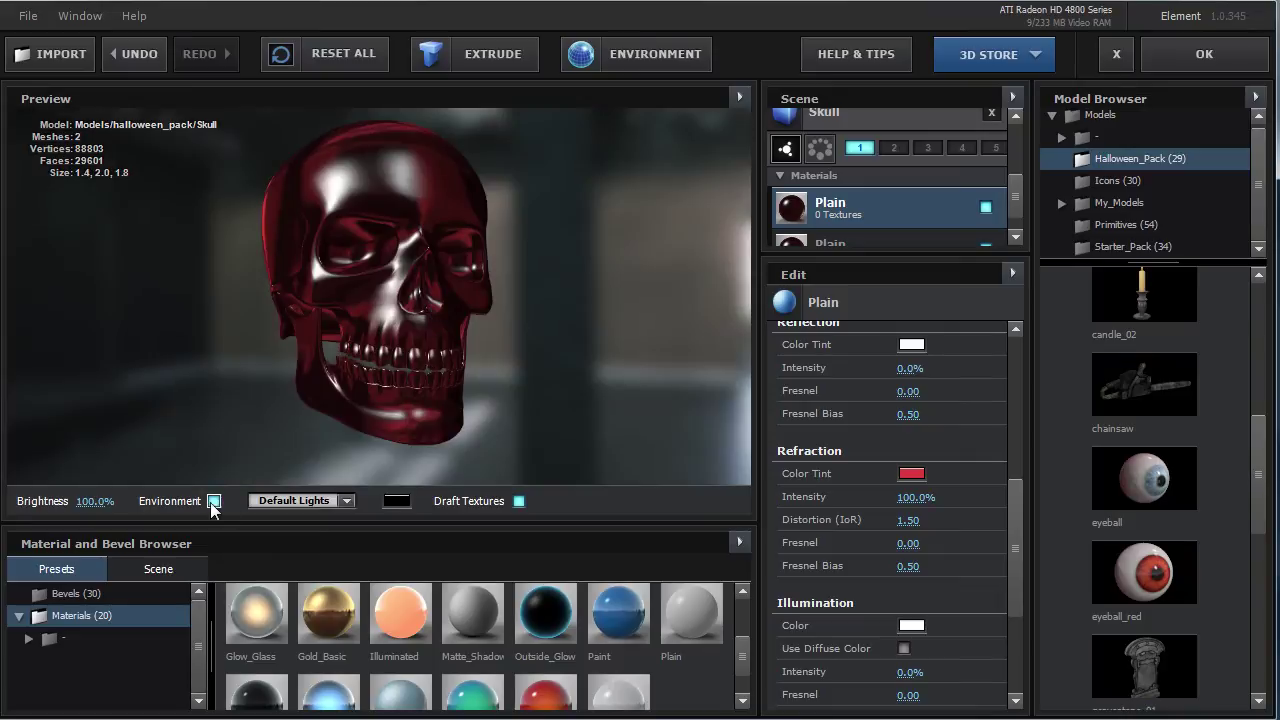
mouse_move(395, 288)
mouse_down()
mouse_move(343, 386)
mouse_move(334, 300)
mouse_move(466, 292)
mouse_move(411, 297)
mouse_move(452, 305)
mouse_move(366, 294)
mouse_move(397, 298)
mouse_up()
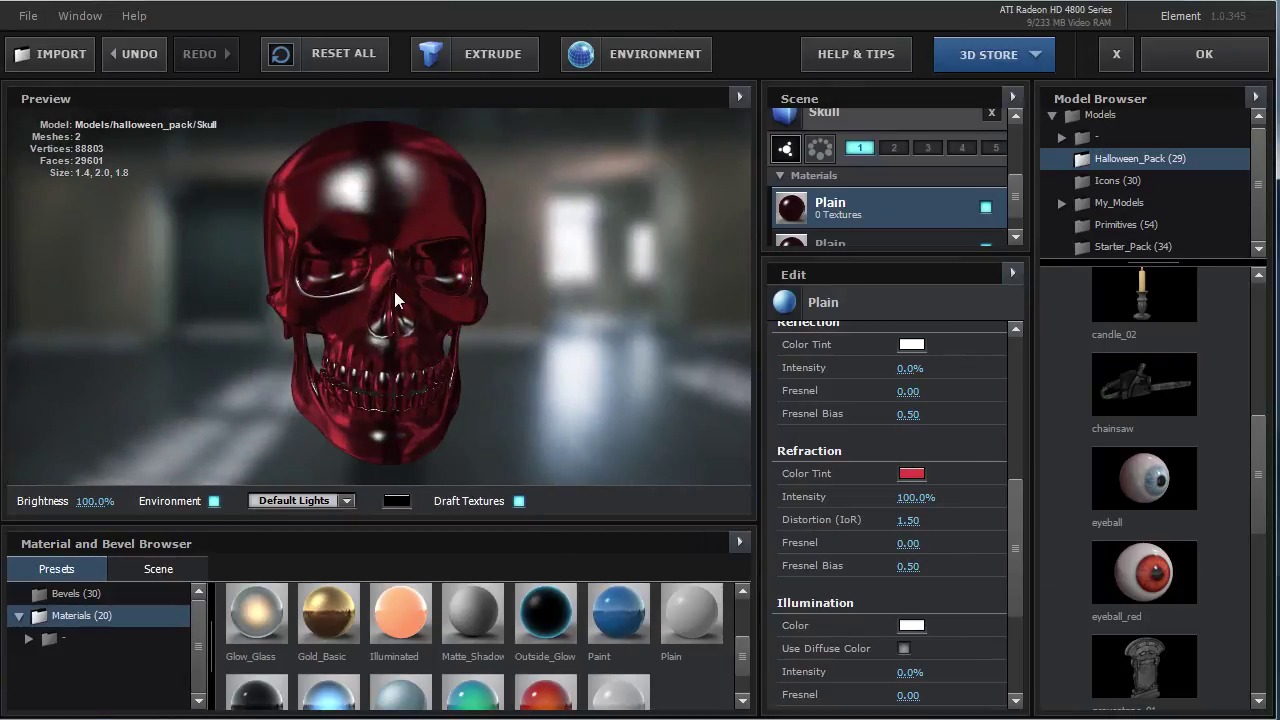
Raise refraction intensity to 301% and orbit the red glass skull against the environment.
mouse_move(383, 325)
mouse_down()
mouse_move(442, 318)
mouse_move(414, 310)
mouse_up()
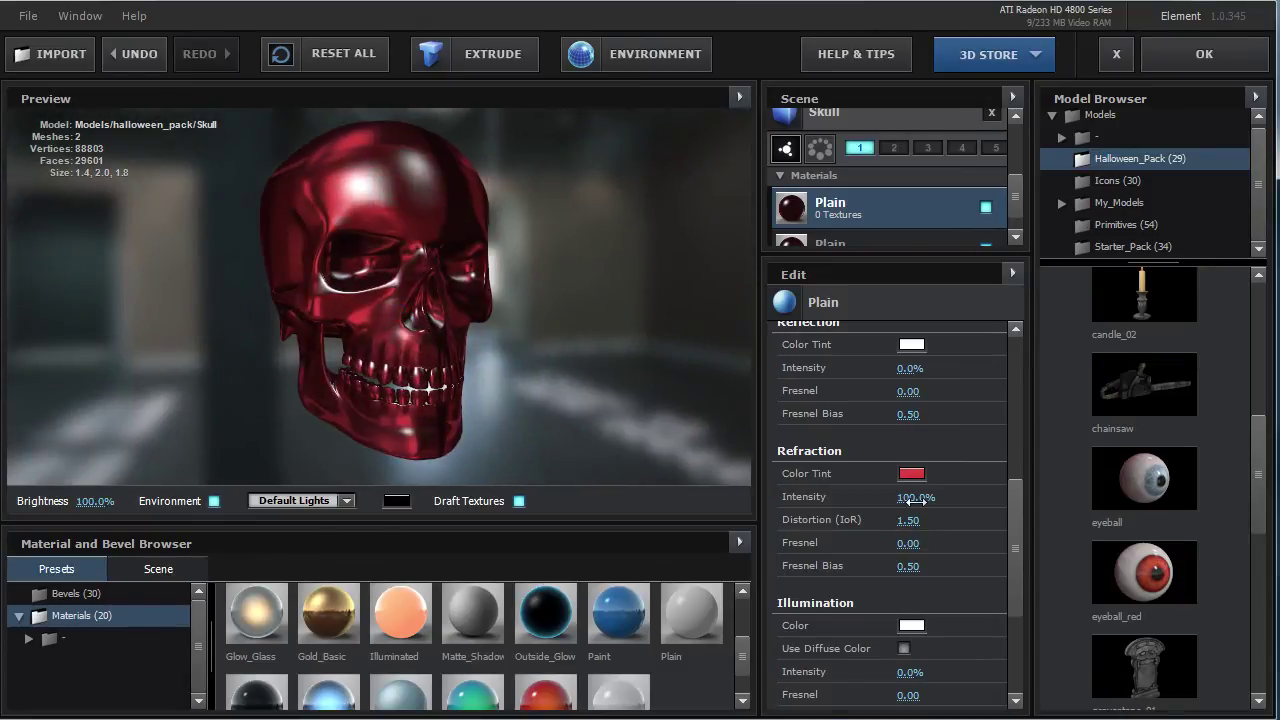
drag(915, 500, 1015, 503)
mouse_move(419, 314)
mouse_down()
mouse_move(400, 306)
mouse_move(362, 330)
mouse_move(78, 325)
mouse_up()
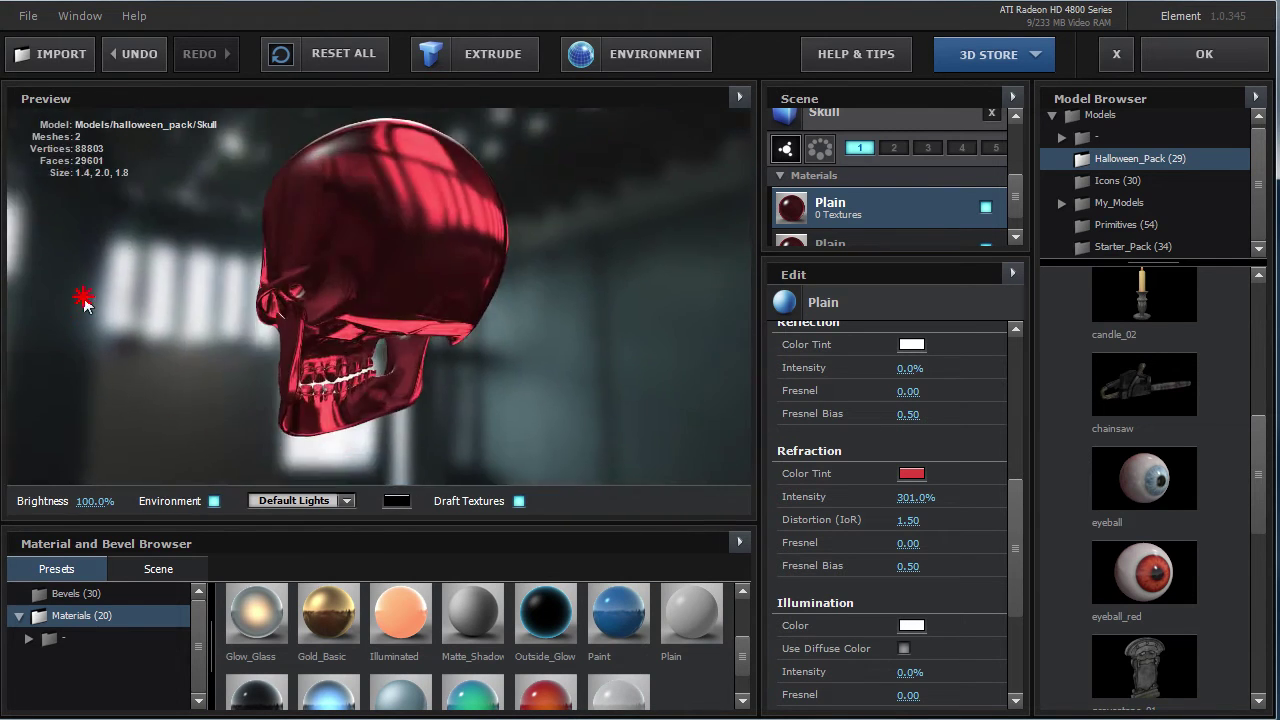
drag(78, 325, 78, 322)
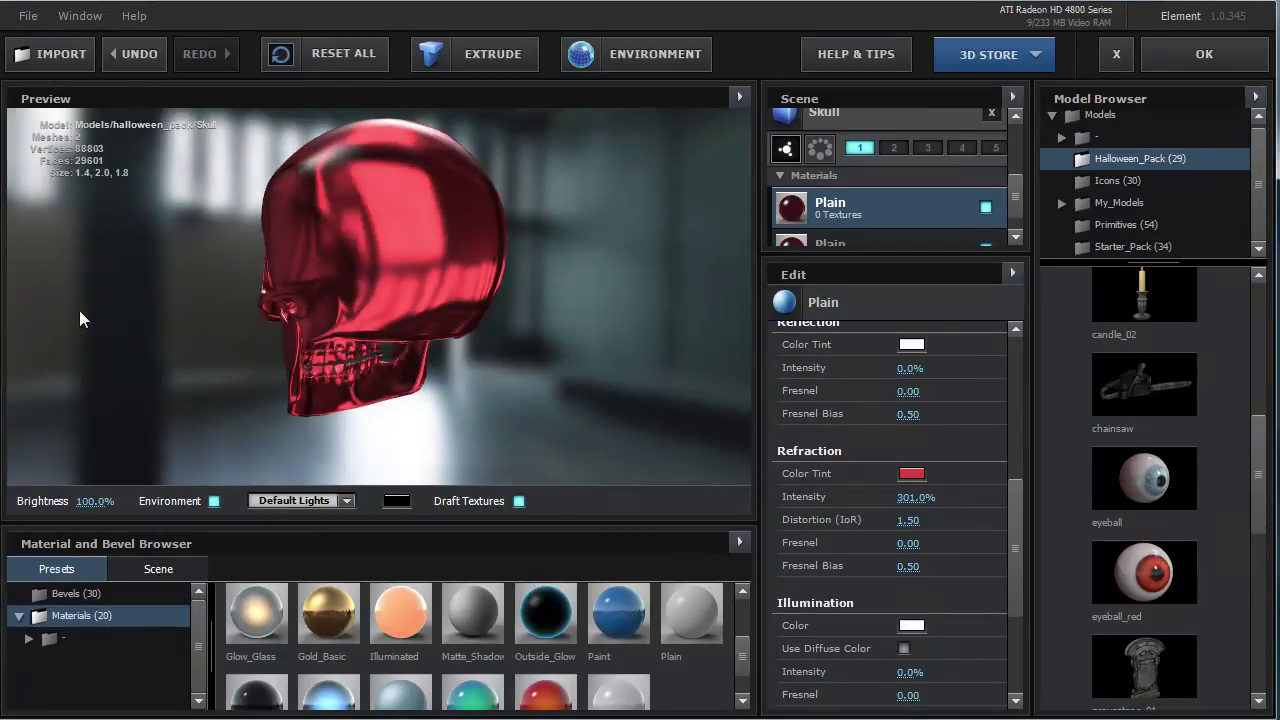
mouse_move(233, 319)
mouse_down()
mouse_move(437, 309)
mouse_move(163, 323)
mouse_move(285, 280)
mouse_move(444, 268)
mouse_move(432, 309)
mouse_move(420, 305)
mouse_up()
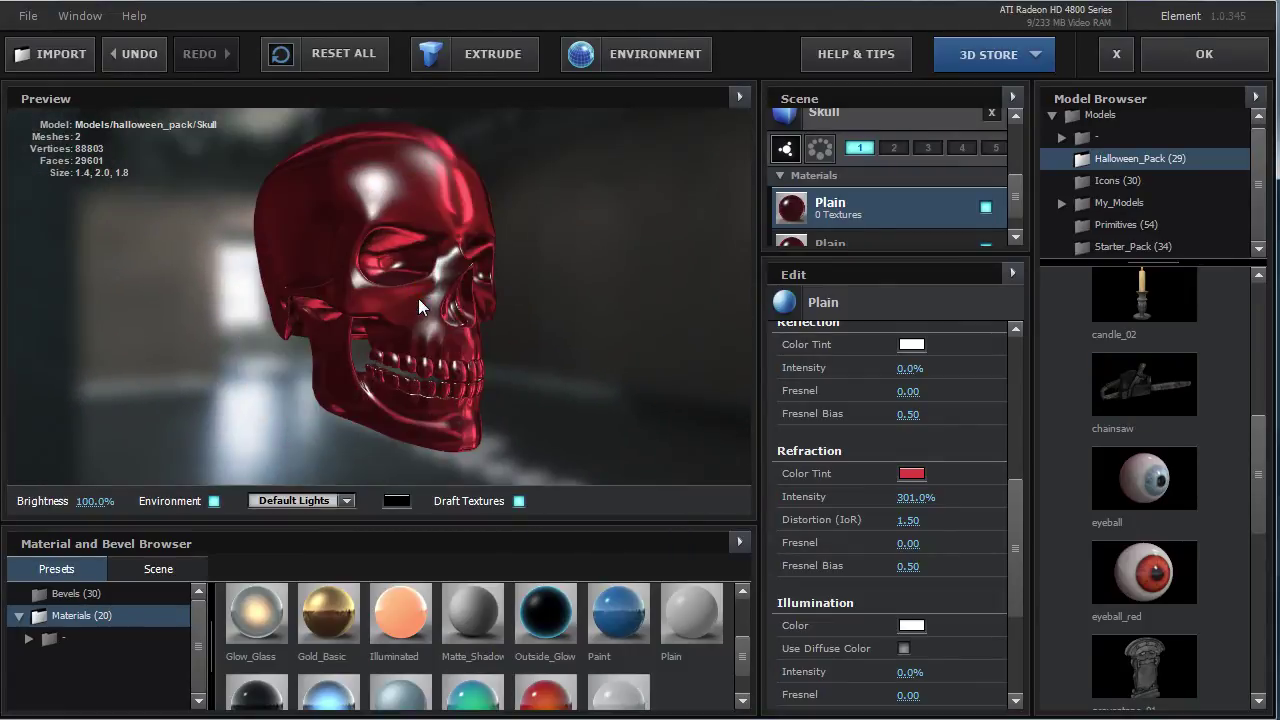
Return to the composition, add a new camera, and orbit to a three-quarter skull view.
click(1182, 50)
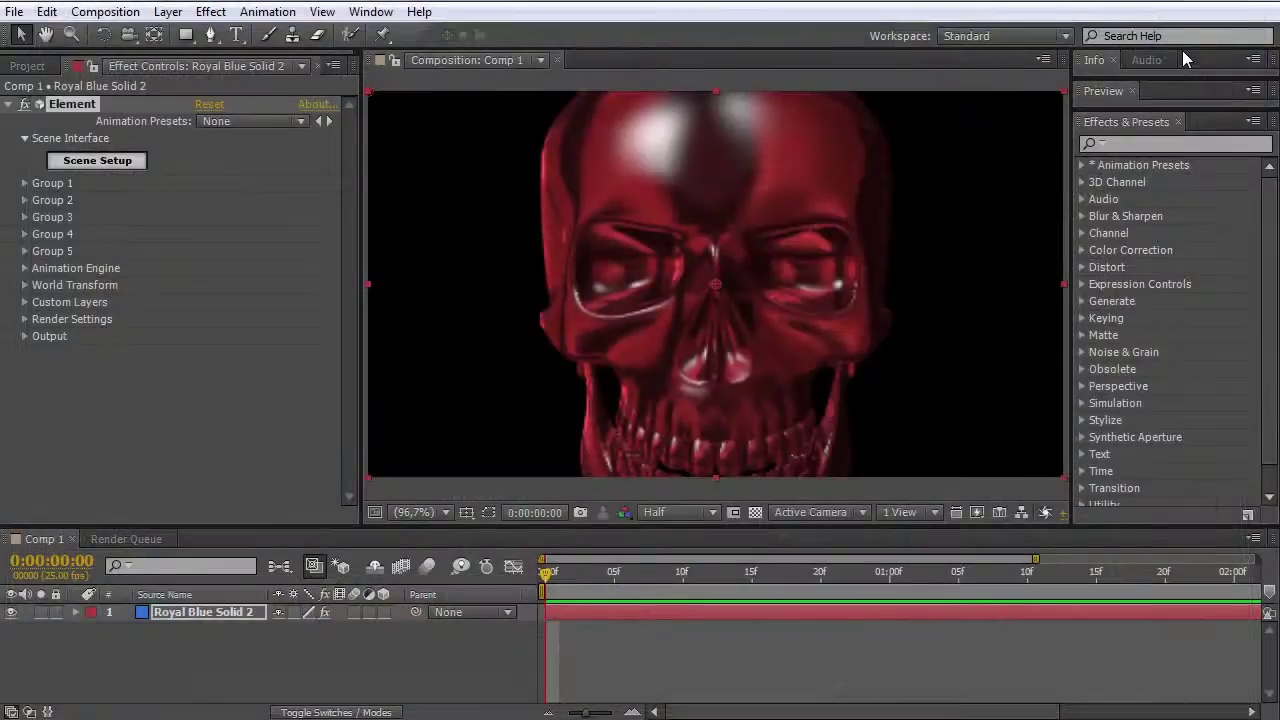
right_click(170, 658)
mouse_move(300, 665)
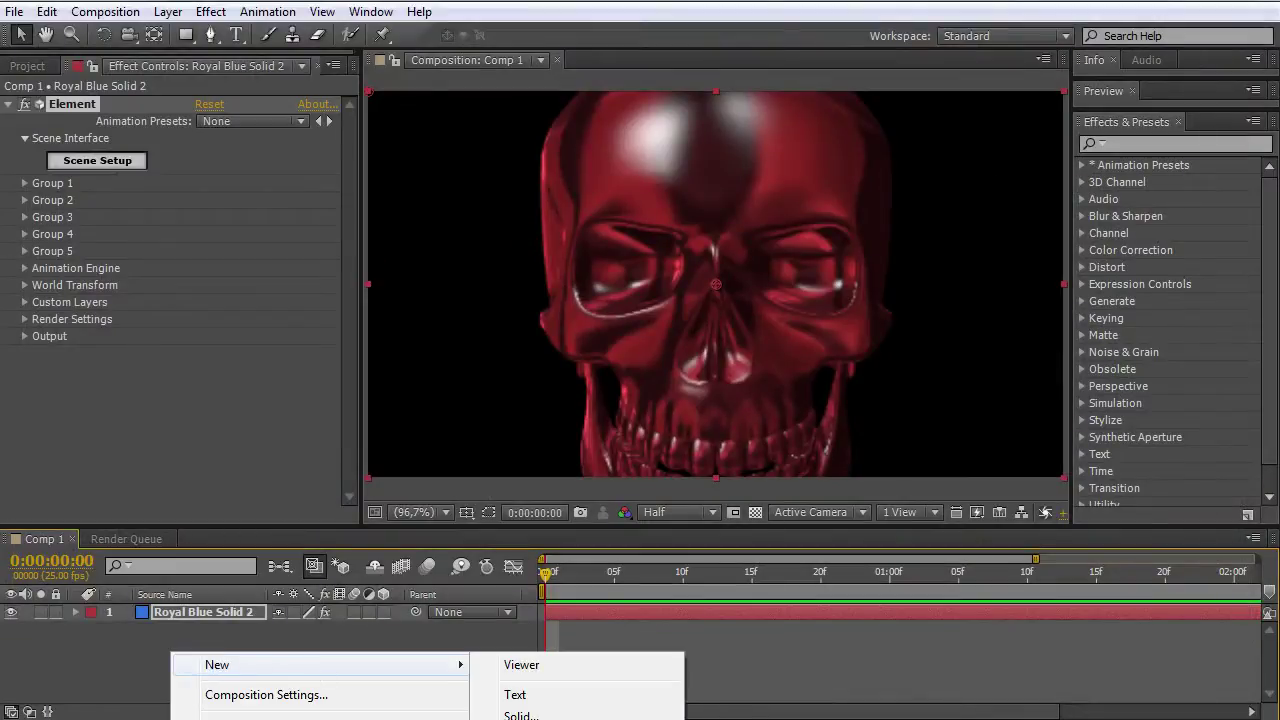
click(521, 719)
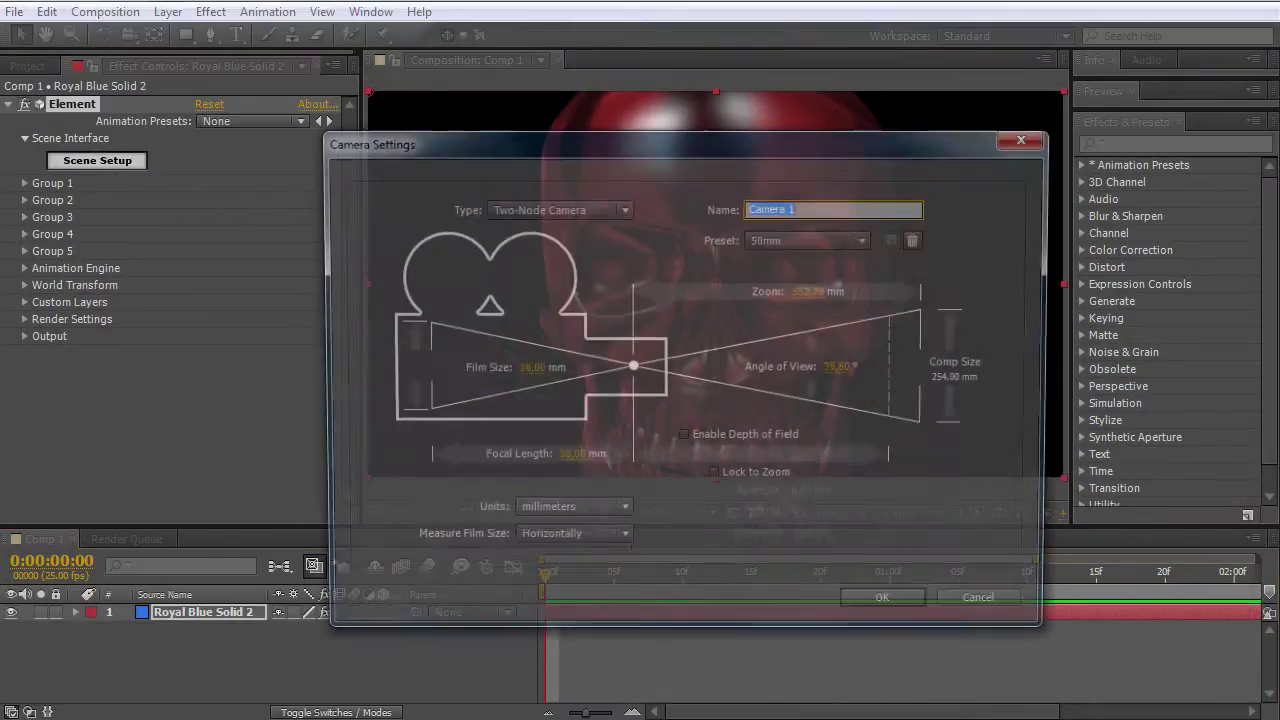
click(884, 610)
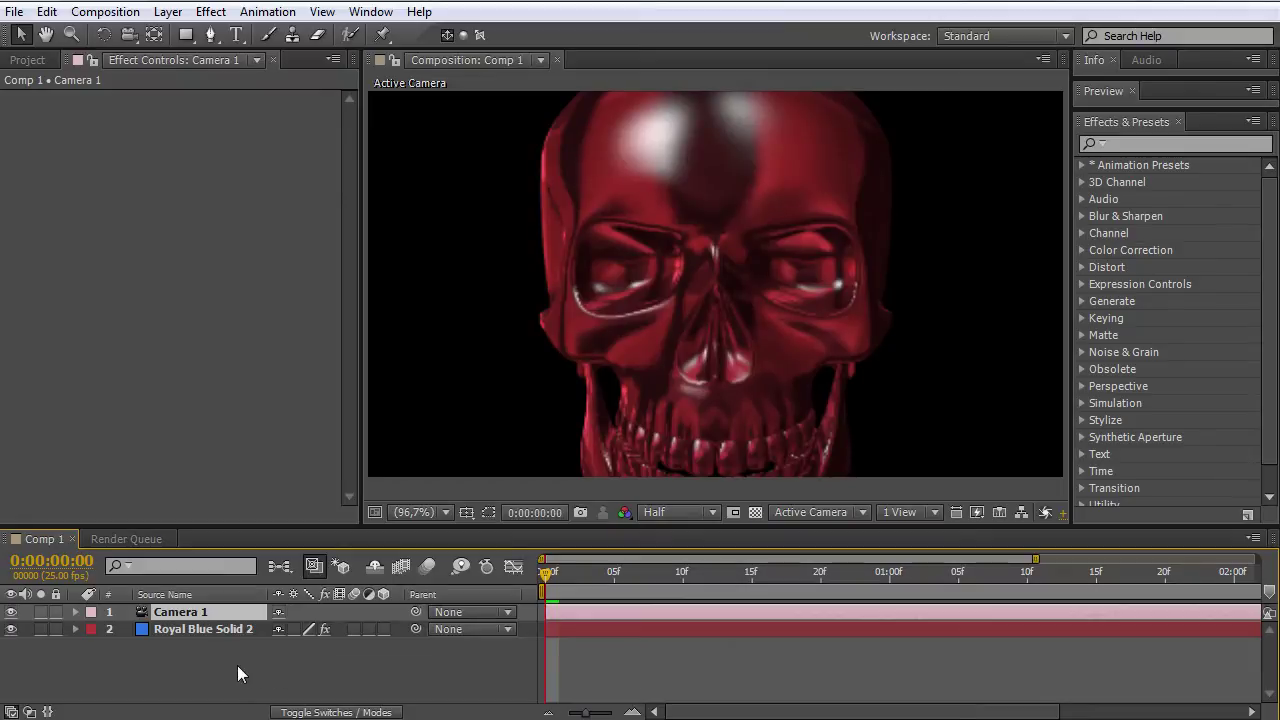
click(228, 632)
click(128, 34)
mouse_move(732, 259)
mouse_down()
mouse_move(712, 418)
mouse_move(731, 409)
mouse_up()
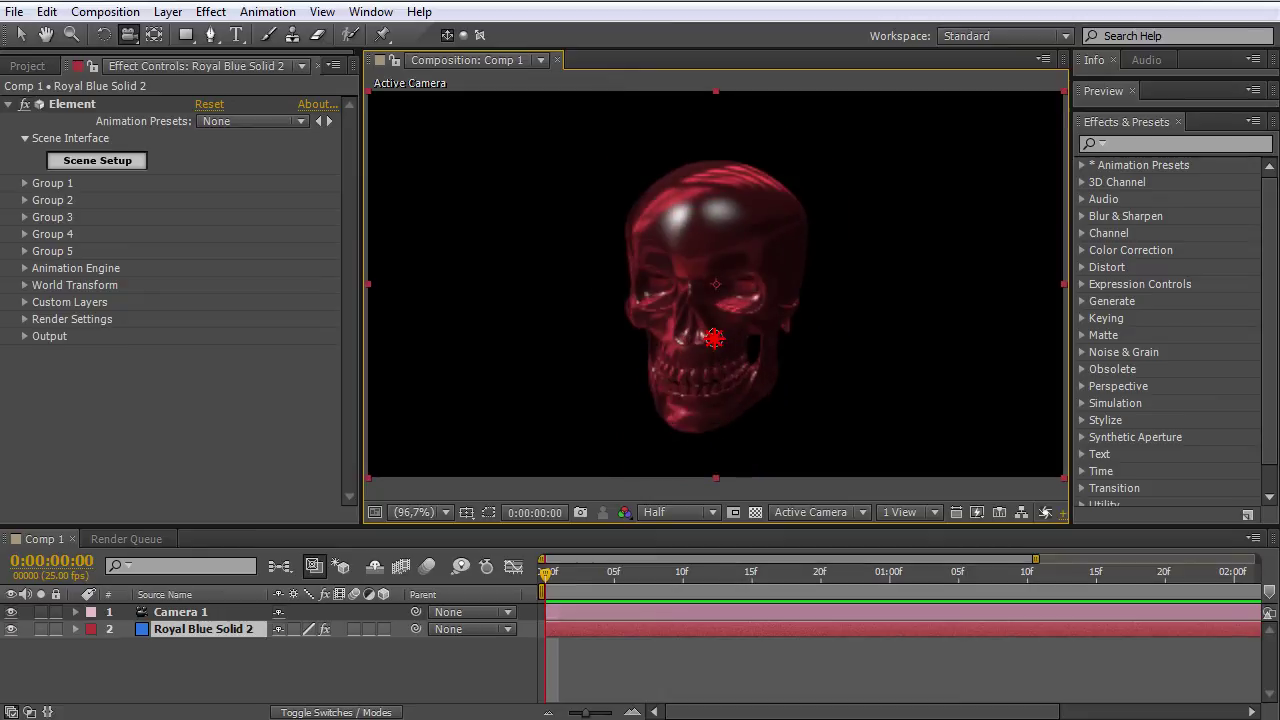
Enable Show in BG under Render Settings > Environment and orbit the skull to face forward.
click(24, 302)
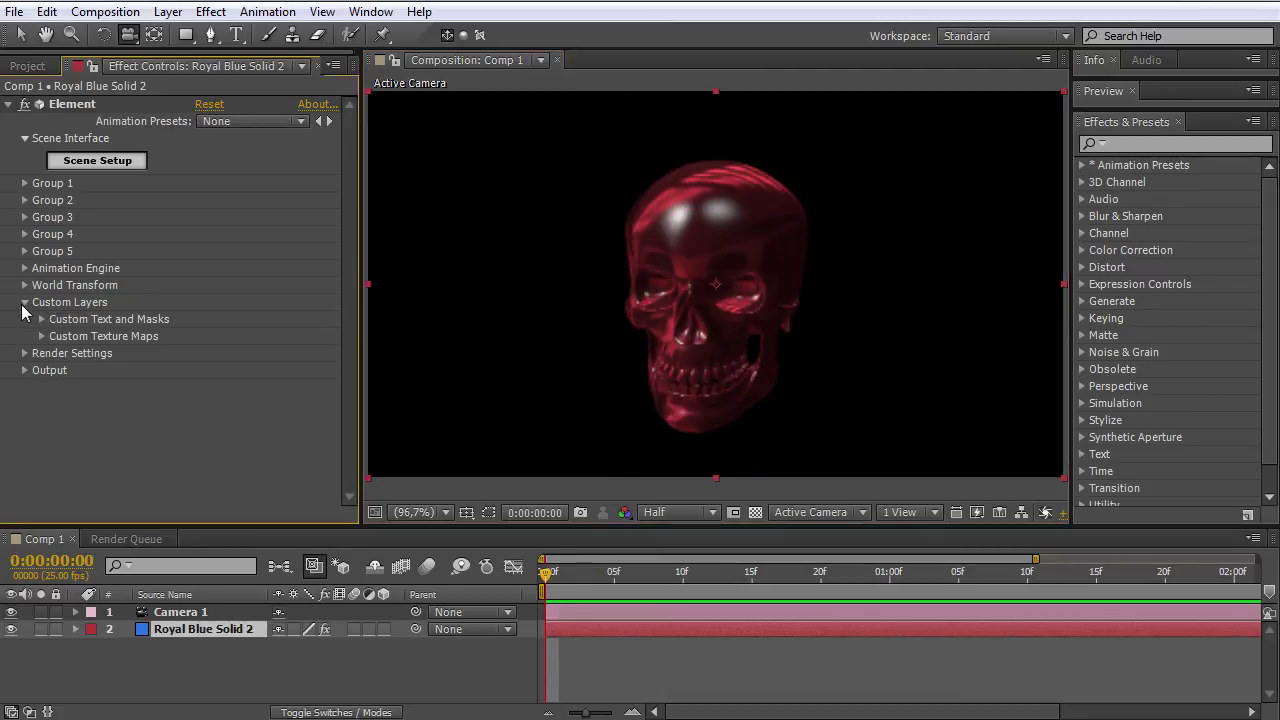
click(25, 353)
click(41, 370)
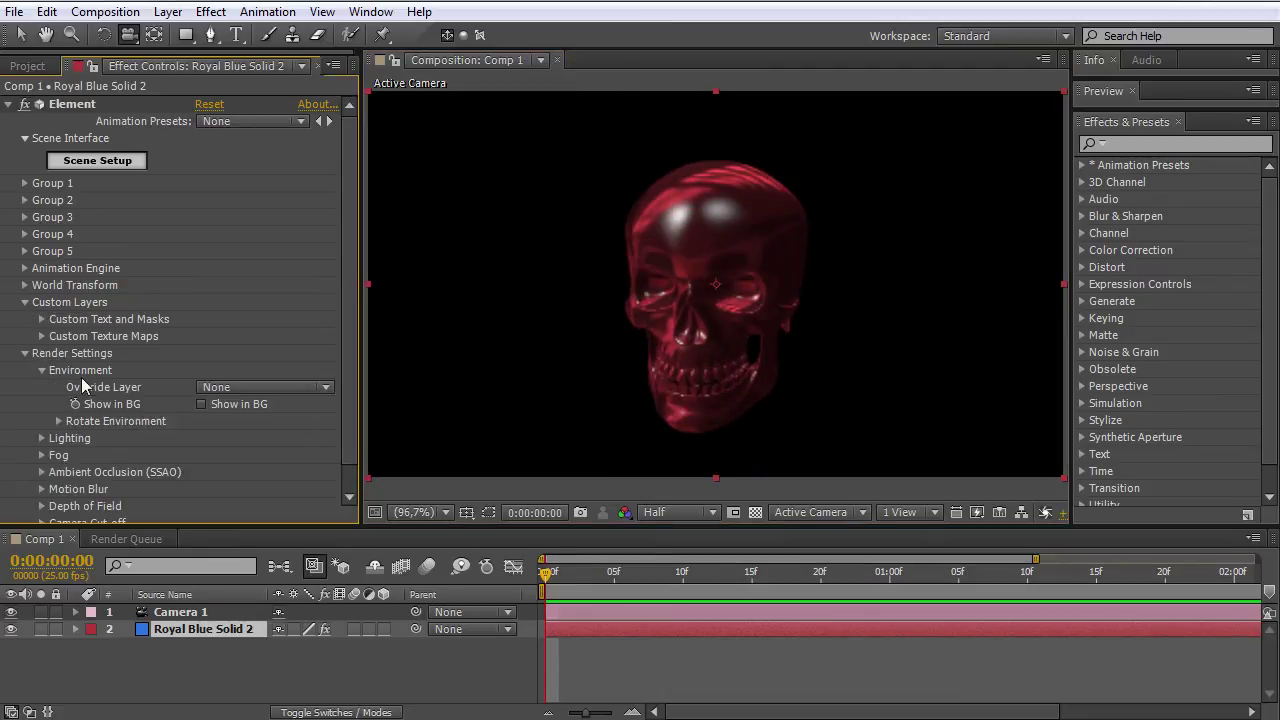
click(201, 404)
mouse_move(705, 320)
mouse_down()
mouse_move(840, 297)
mouse_move(391, 288)
mouse_up()
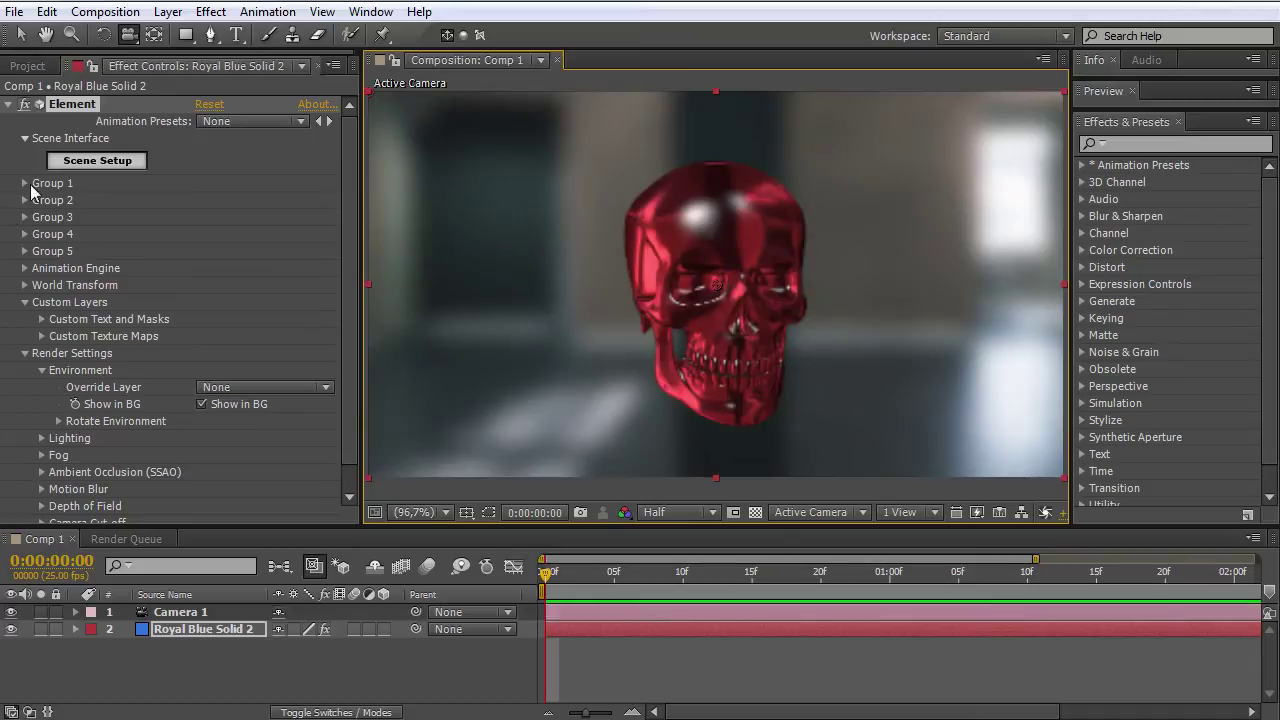
Set Group 1's Particle Replicator particle count to 10.
click(26, 183)
click(42, 200)
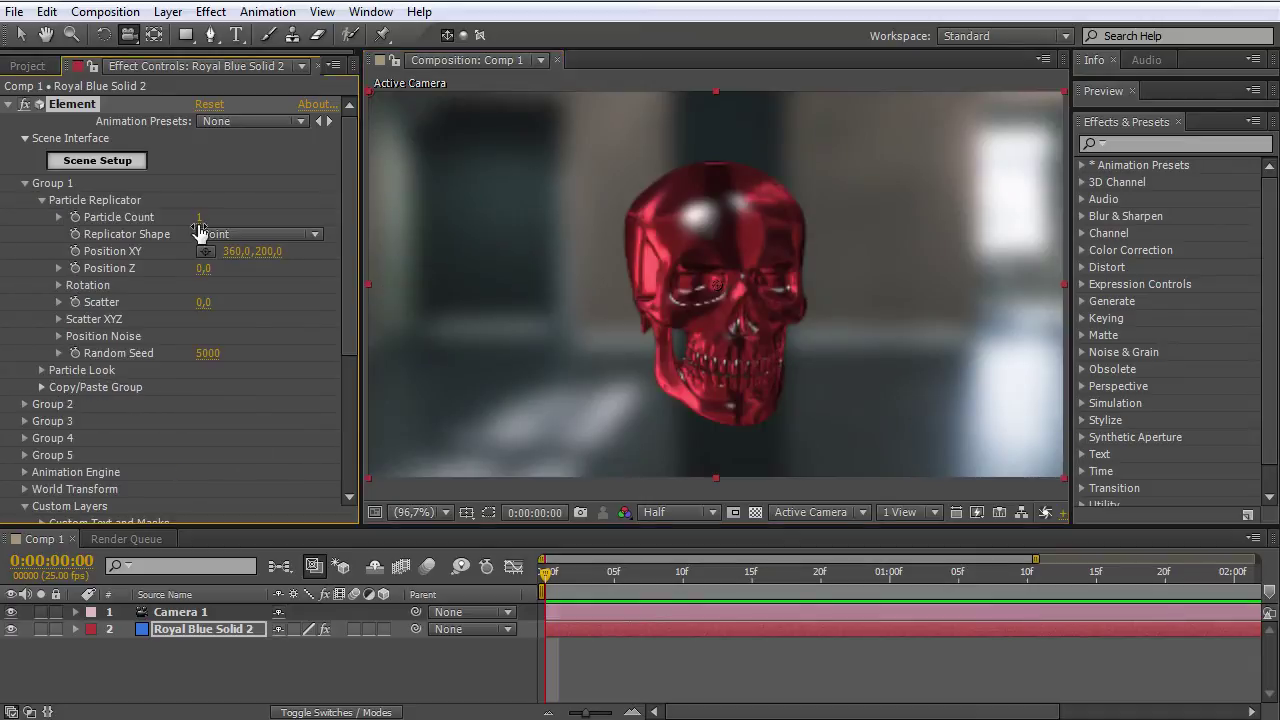
click(201, 217)
key(Return)
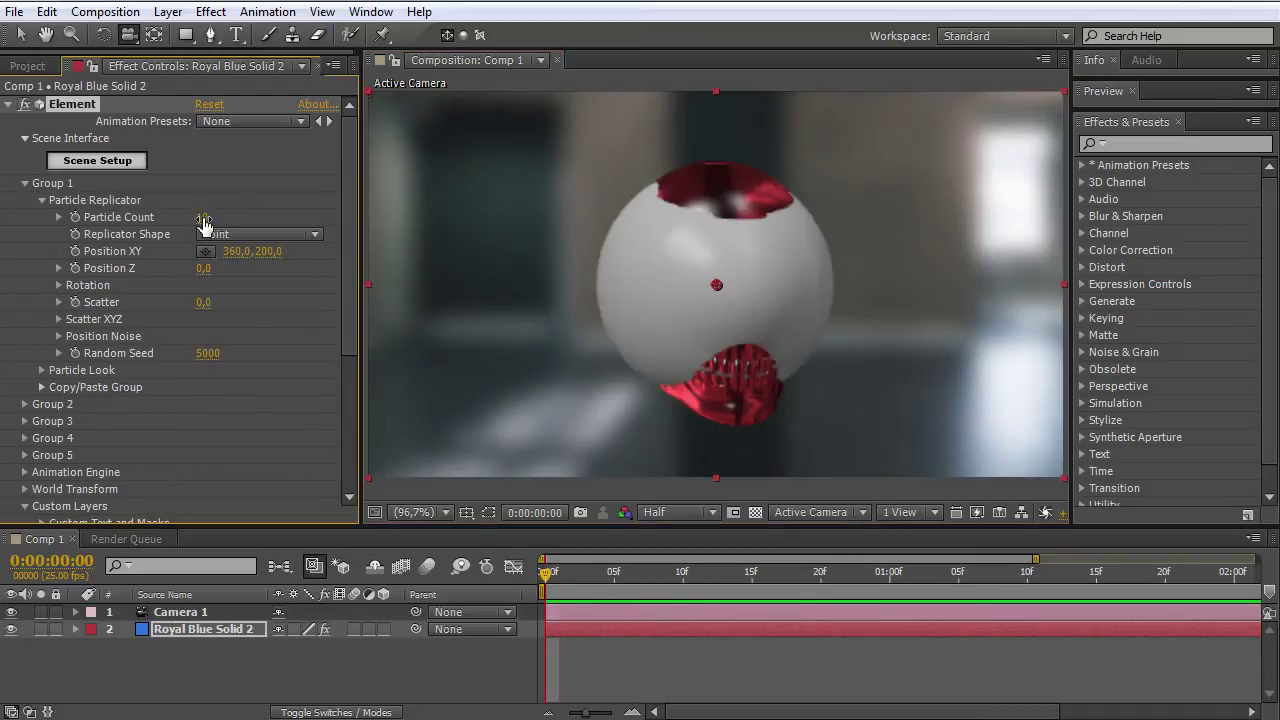
Review the scene in Element 3D Scene Setup, then return and open the Replicator Shape choices.
click(115, 161)
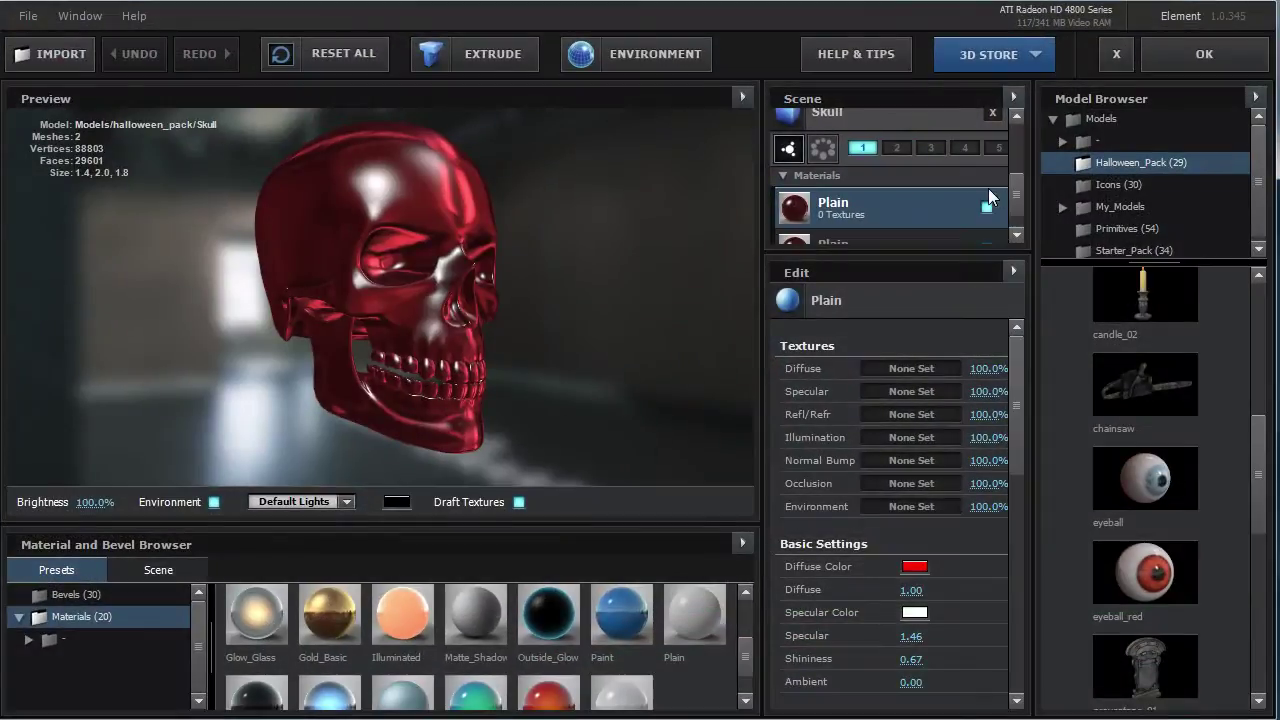
scroll(1010, 190, down, 2)
scroll(1020, 160, up, 2)
scroll(995, 135, up, 3)
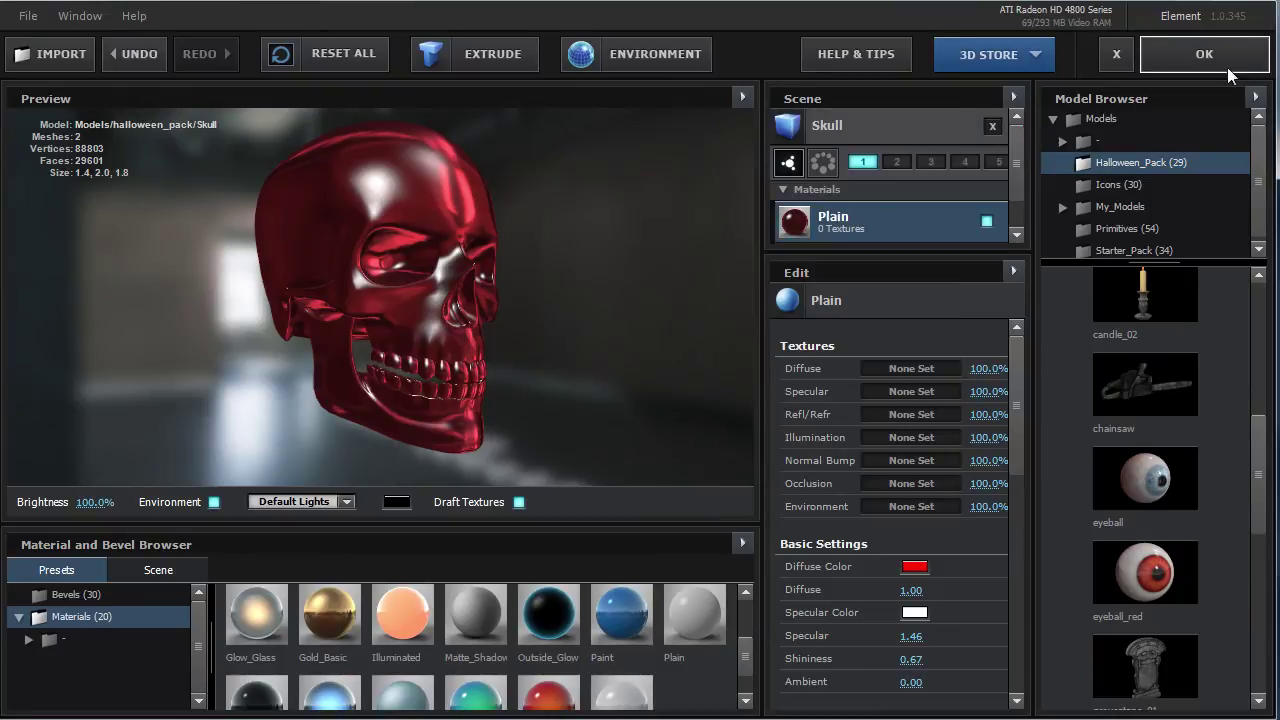
click(1204, 54)
click(236, 236)
Switch Replicator Shape to Plane, stretch Scale X to 3.70 and Z to 6.30, and pull the camera back.
click(255, 299)
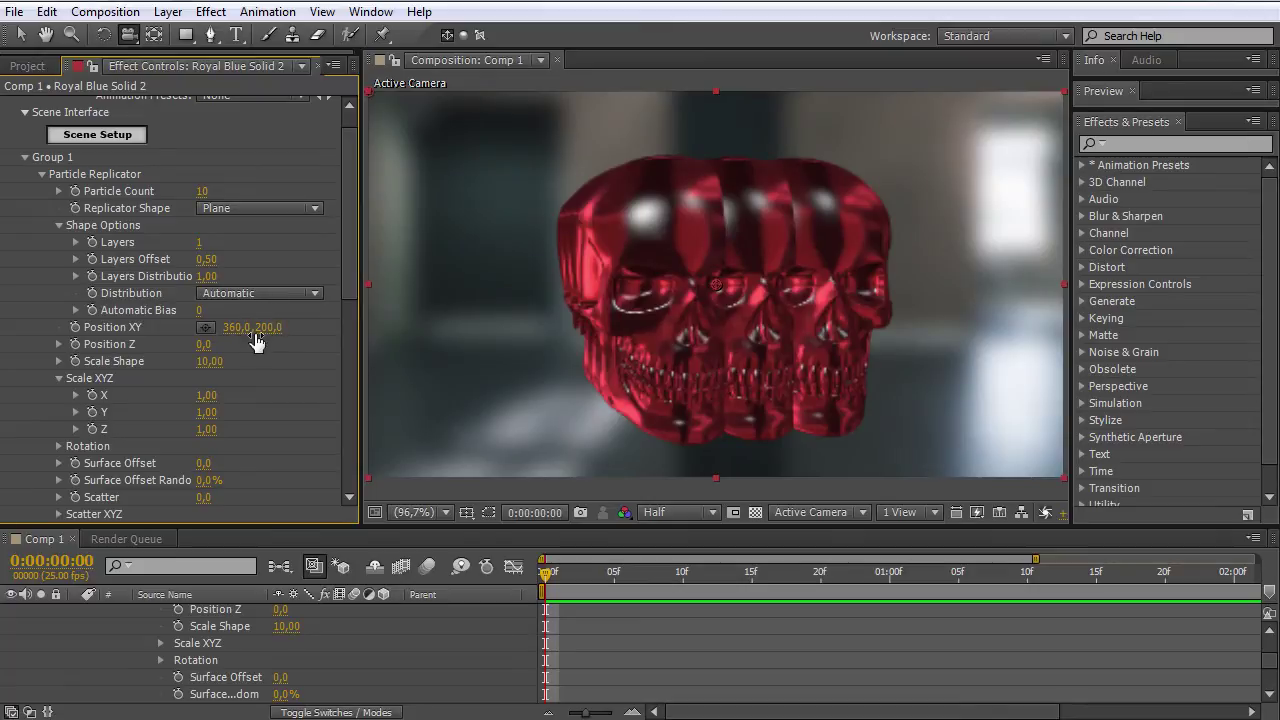
mouse_move(206, 395)
mouse_down()
mouse_move(232, 395)
mouse_move(258, 429)
mouse_up()
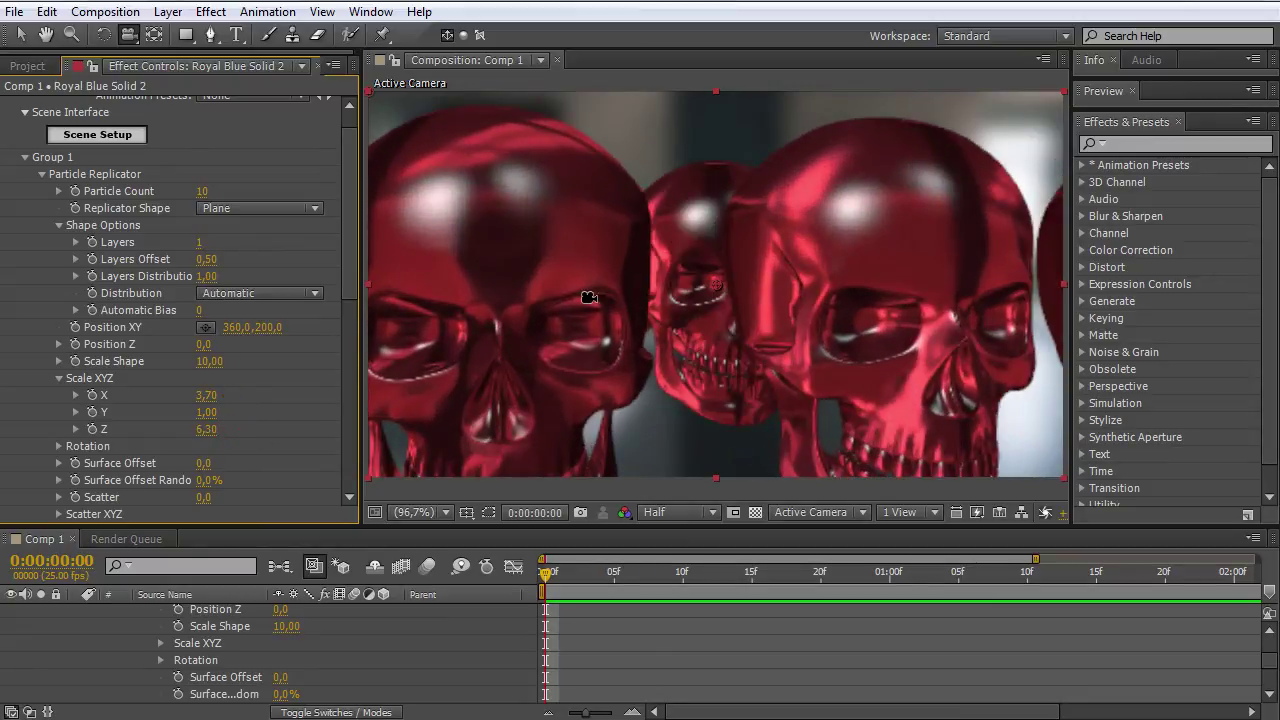
right_drag(586, 286, 591, 509)
mouse_move(678, 251)
mouse_down()
mouse_move(735, 248)
mouse_move(726, 236)
mouse_move(768, 277)
mouse_move(951, 281)
mouse_move(700, 271)
mouse_move(738, 279)
mouse_move(712, 333)
mouse_move(650, 363)
mouse_up()
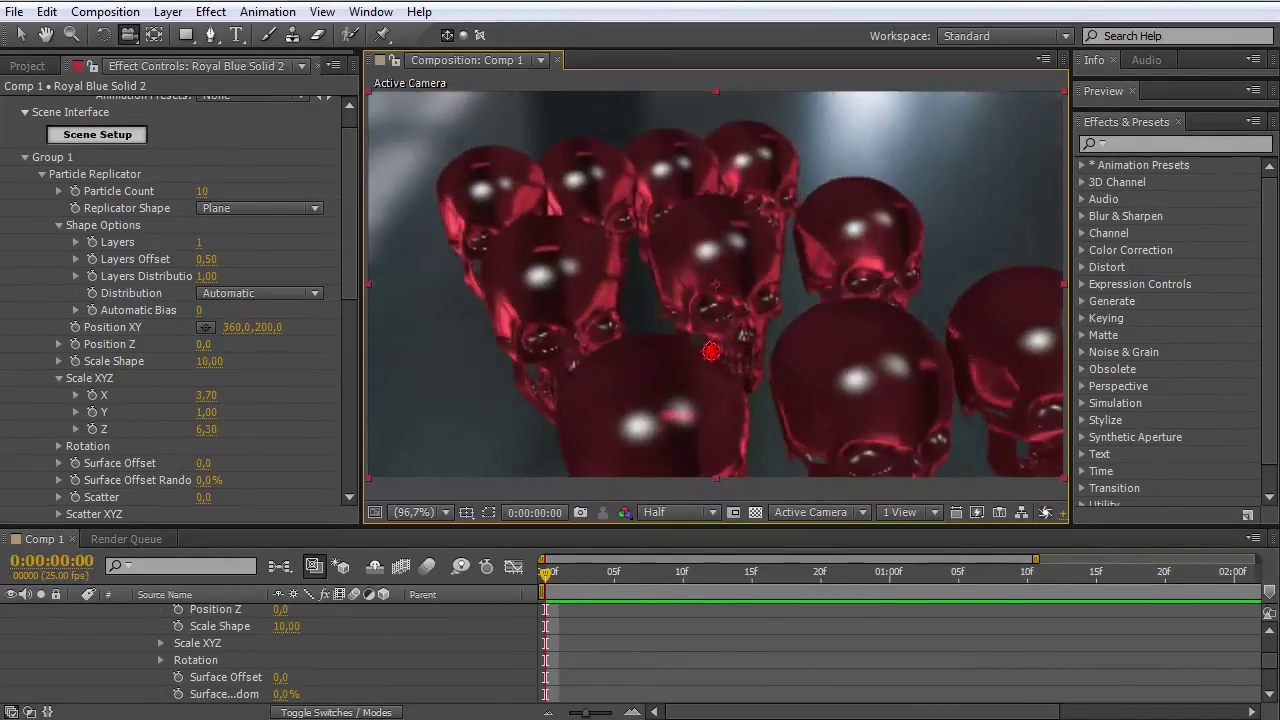
Orbit the camera around the ten-skull grid, ending on a lower frontal view.
drag(709, 280, 712, 270)
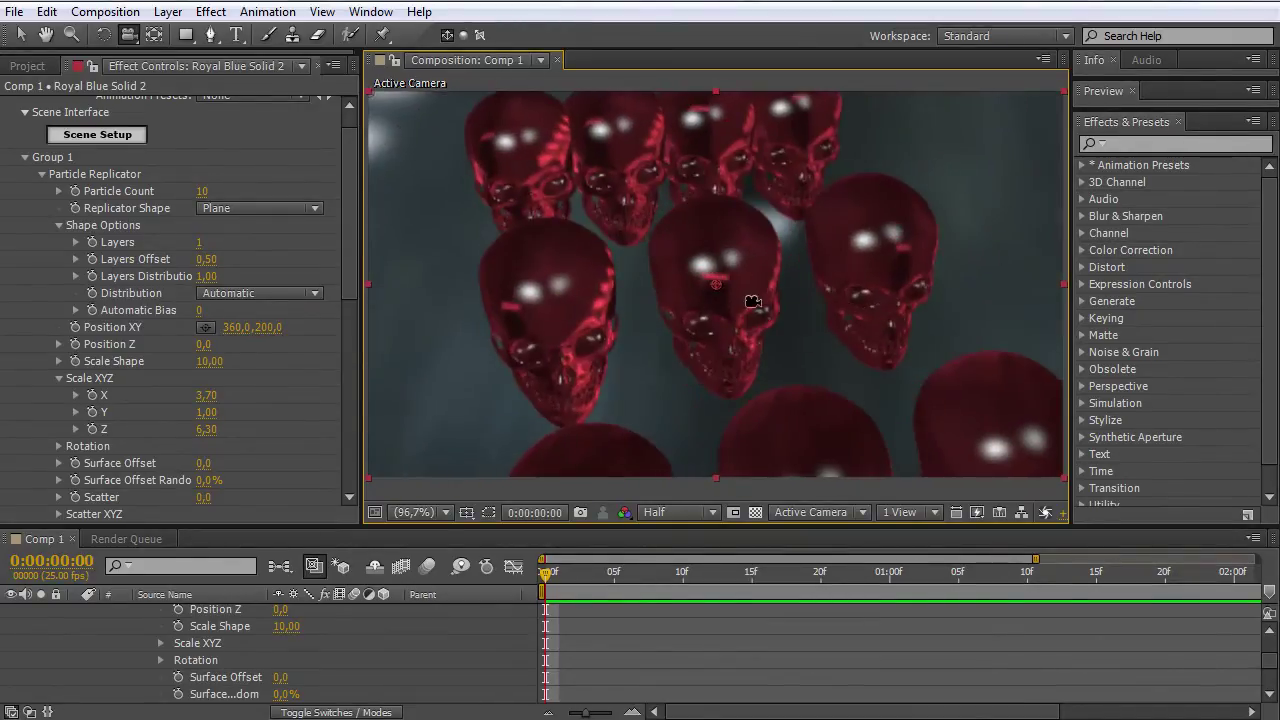
drag(982, 418, 805, 245)
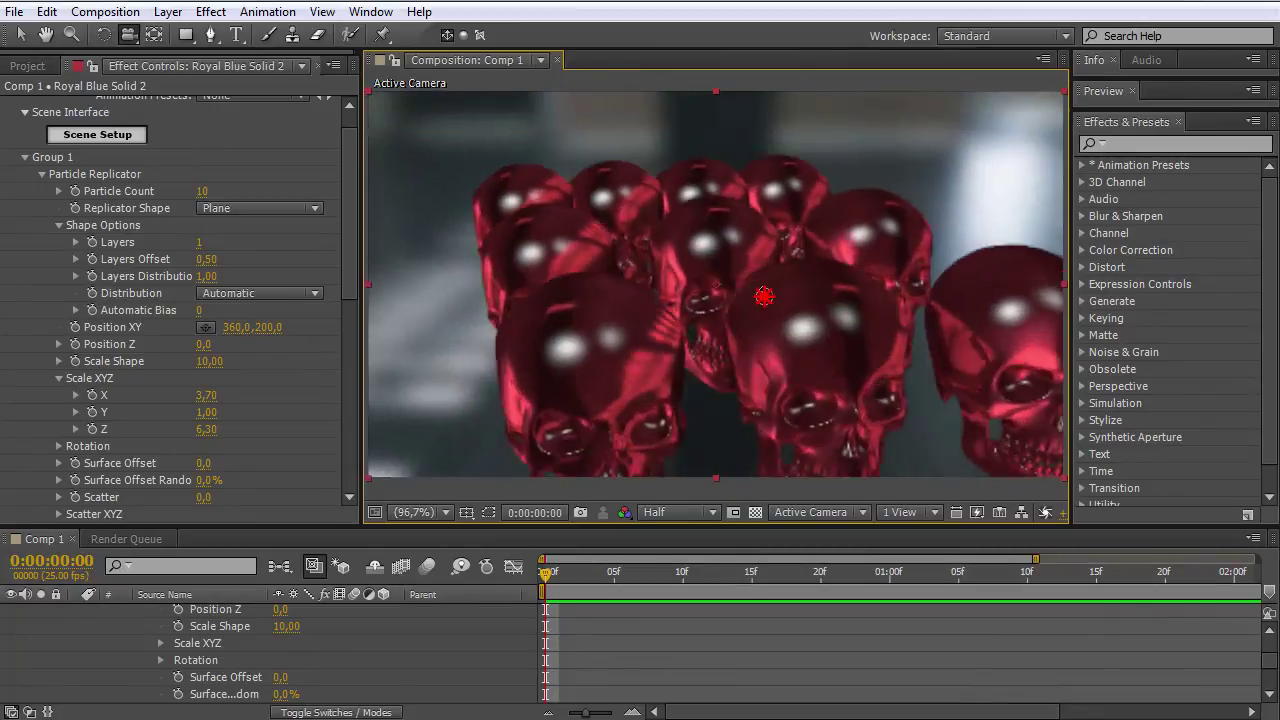
mouse_move(805, 245)
mouse_down()
mouse_move(822, 275)
mouse_move(923, 274)
mouse_move(723, 350)
mouse_move(608, 272)
mouse_up()
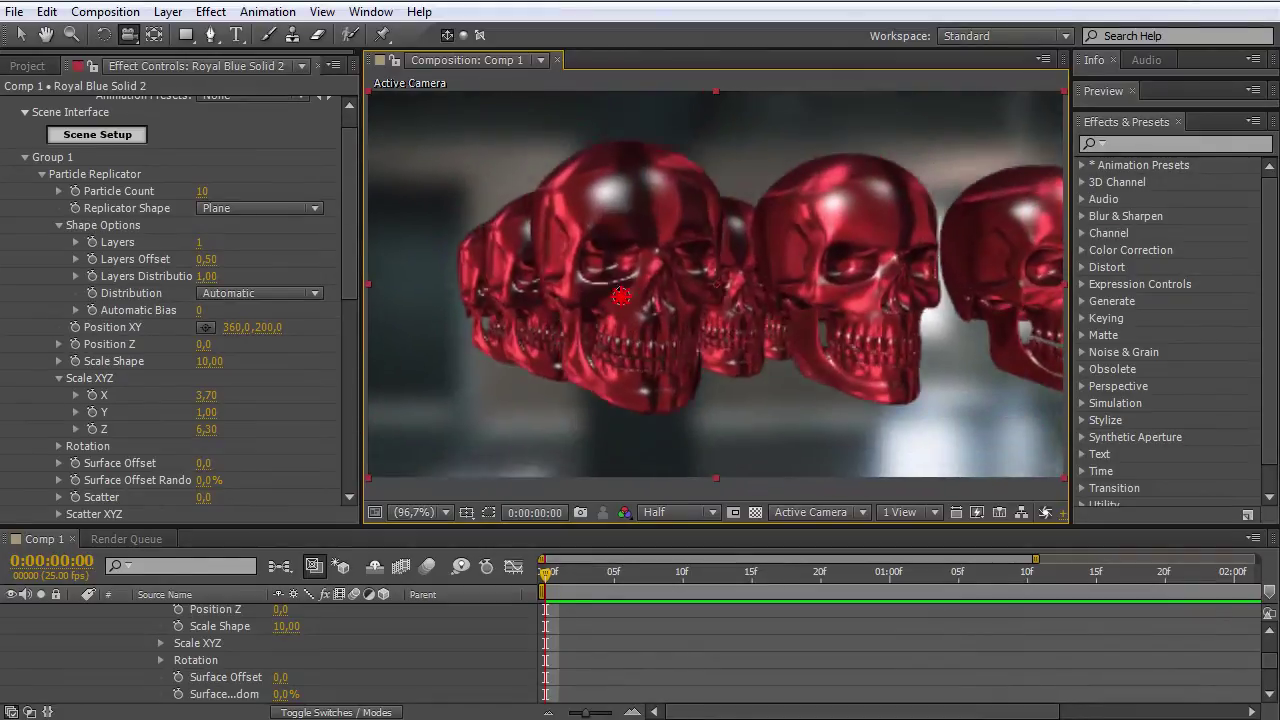
drag(608, 272, 835, 313)
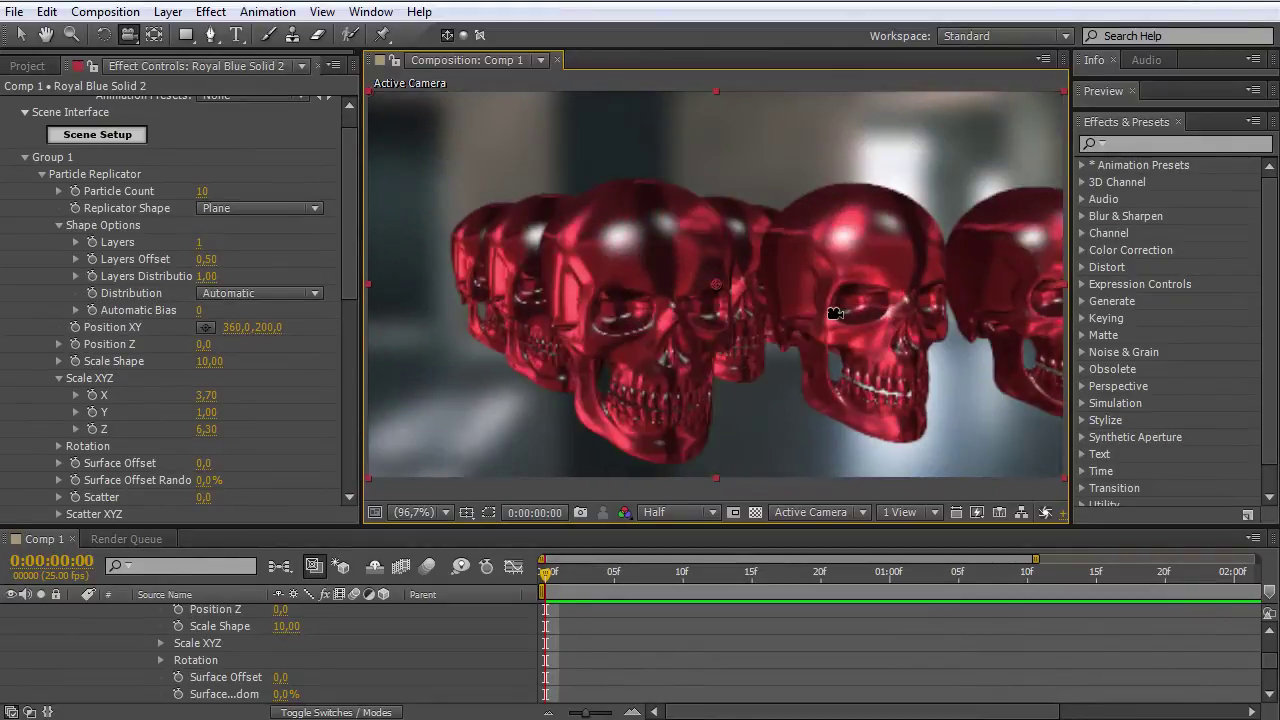
mouse_move(877, 336)
mouse_down()
mouse_move(773, 348)
mouse_move(746, 381)
mouse_up()
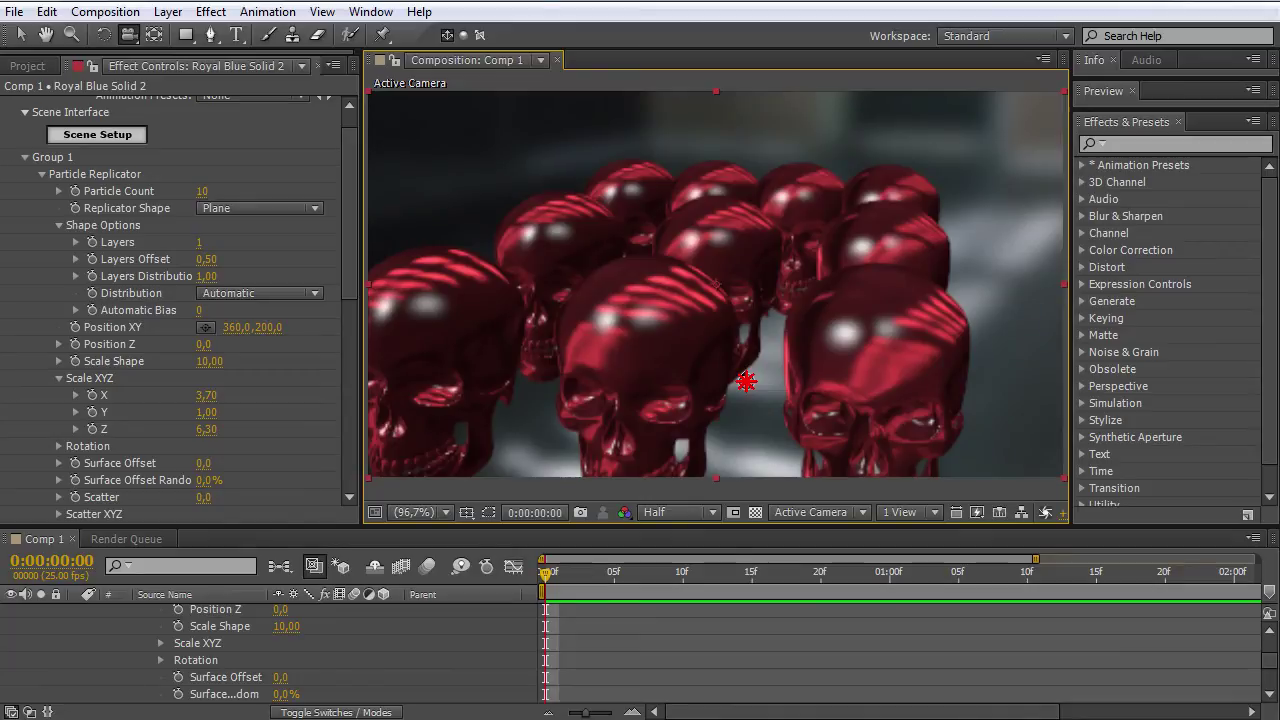
drag(746, 381, 831, 388)
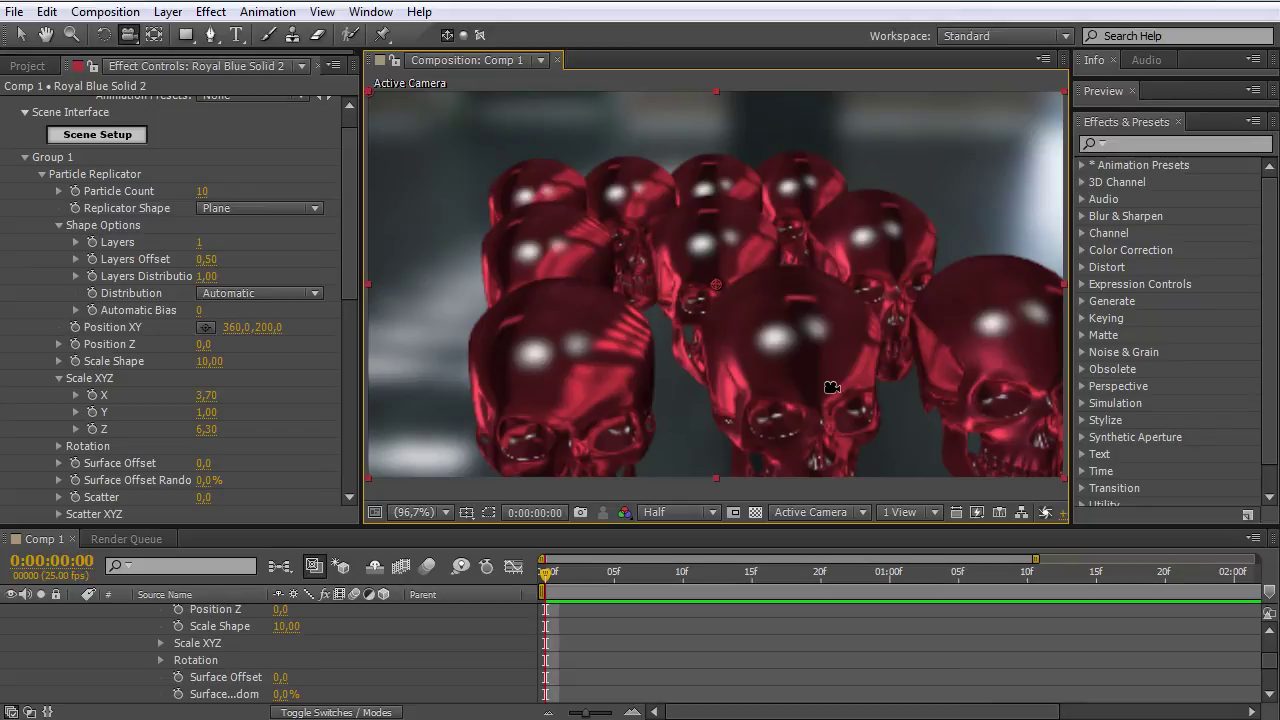
In Scene Setup, change the Skull's refraction colour tint to white (FFFFFF).
click(112, 135)
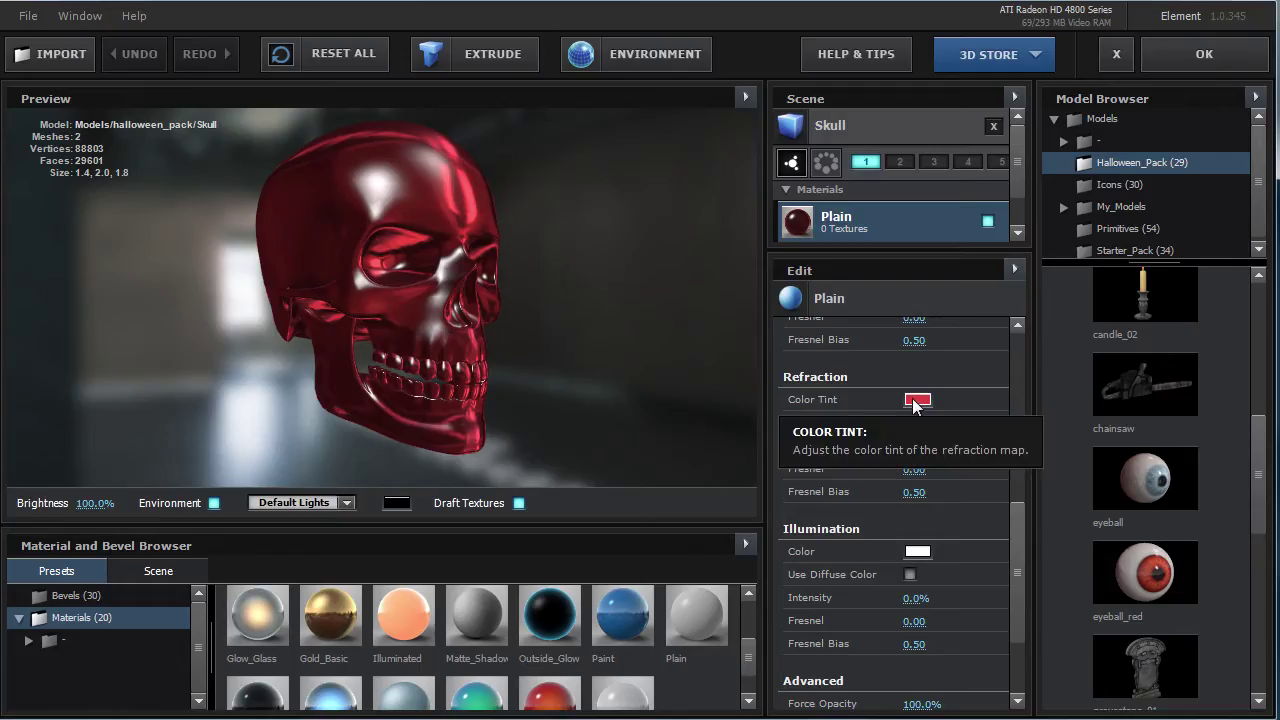
click(913, 400)
drag(914, 404, 738, 299)
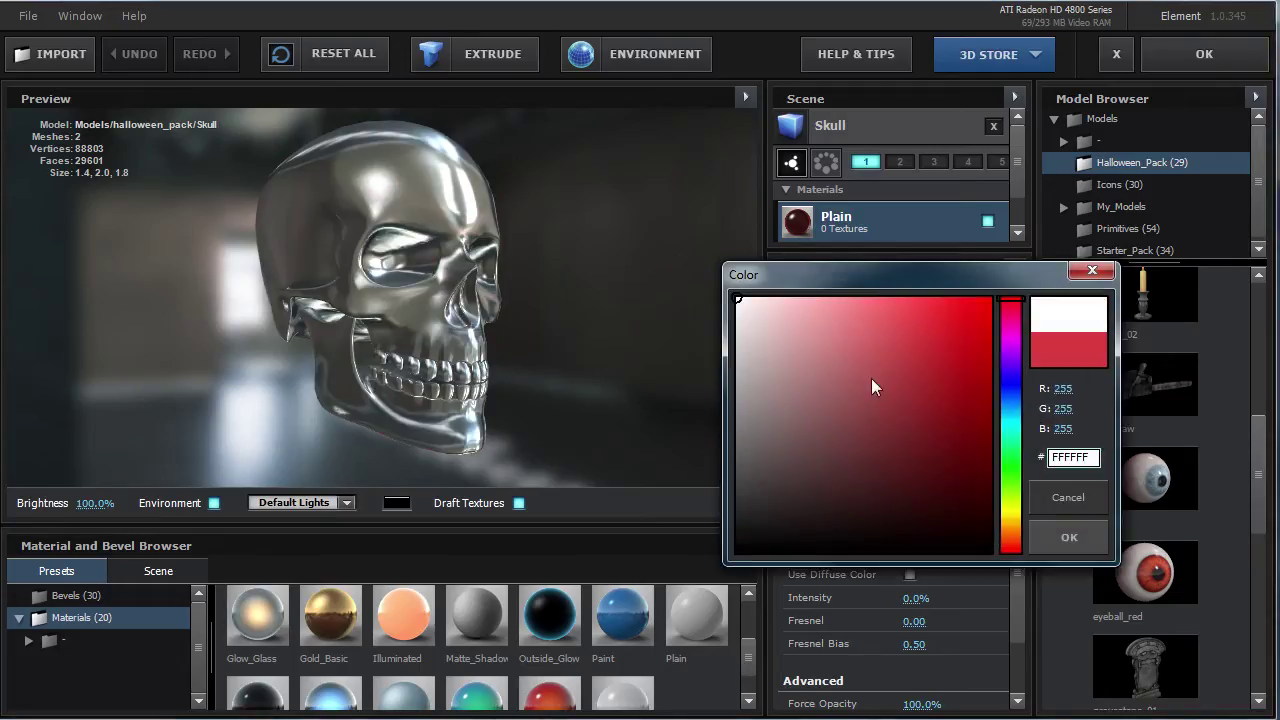
click(1069, 537)
mouse_move(386, 229)
mouse_down()
mouse_move(340, 253)
mouse_move(430, 262)
mouse_up()
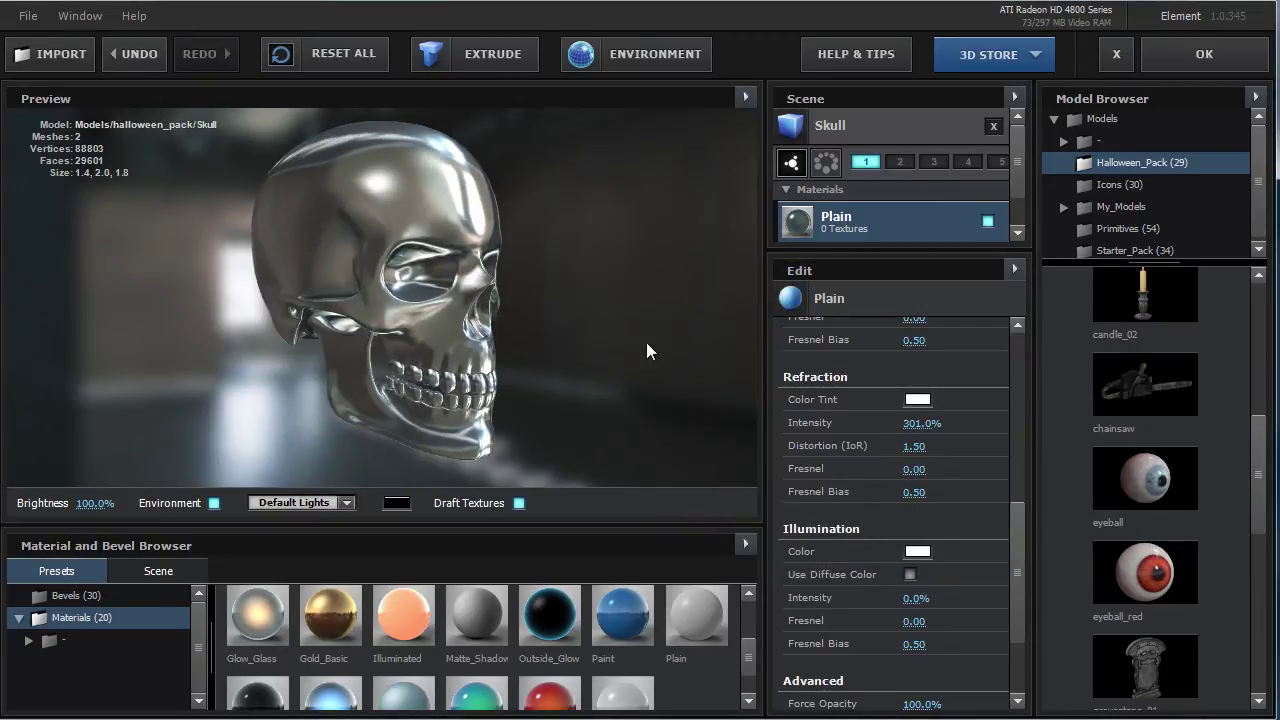
Set refraction intensity to 100% and turn the silver skull preview to inspect it.
click(918, 423)
text(100)
key(Return)
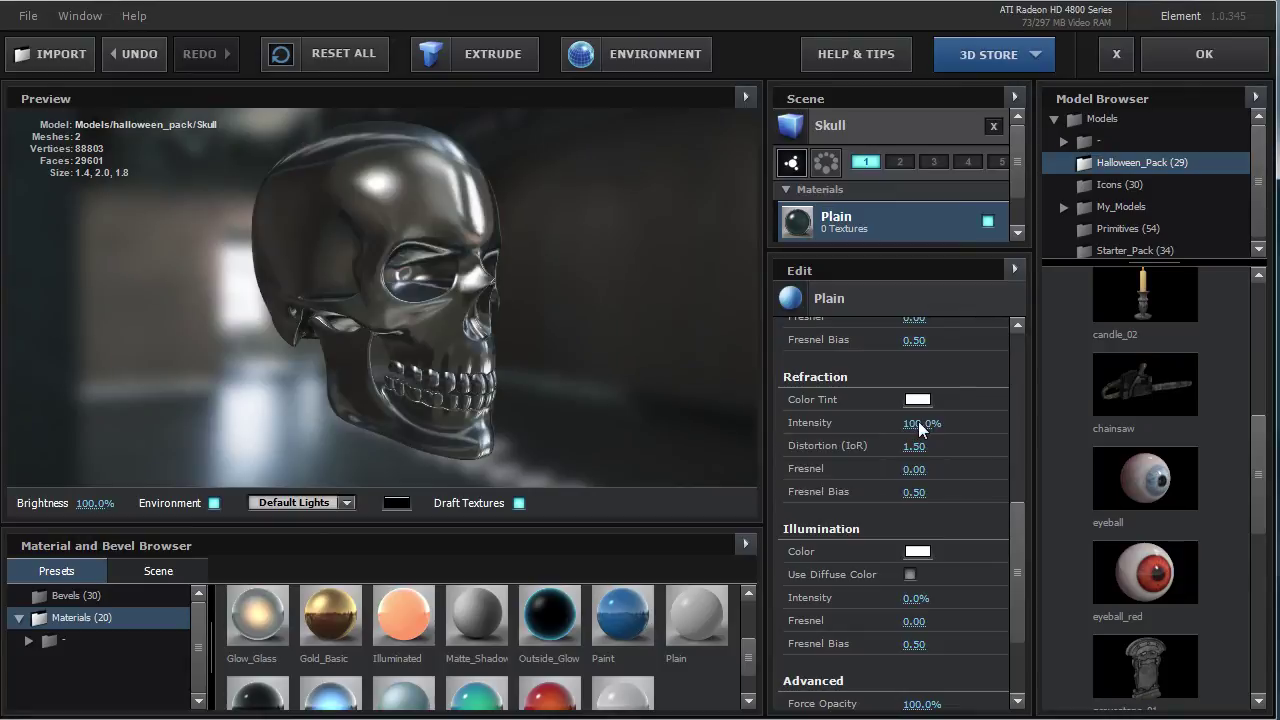
mouse_move(374, 247)
mouse_down()
mouse_move(343, 229)
mouse_move(300, 271)
mouse_move(338, 276)
mouse_up()
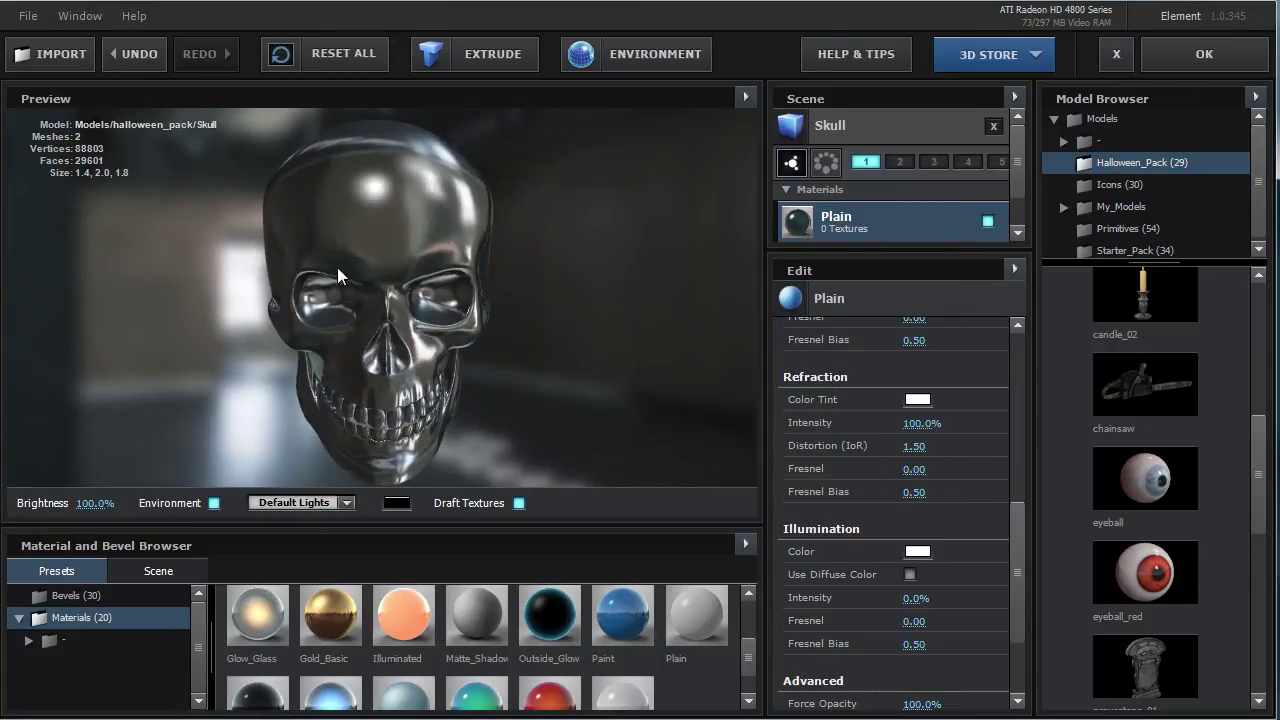
drag(417, 288, 396, 257)
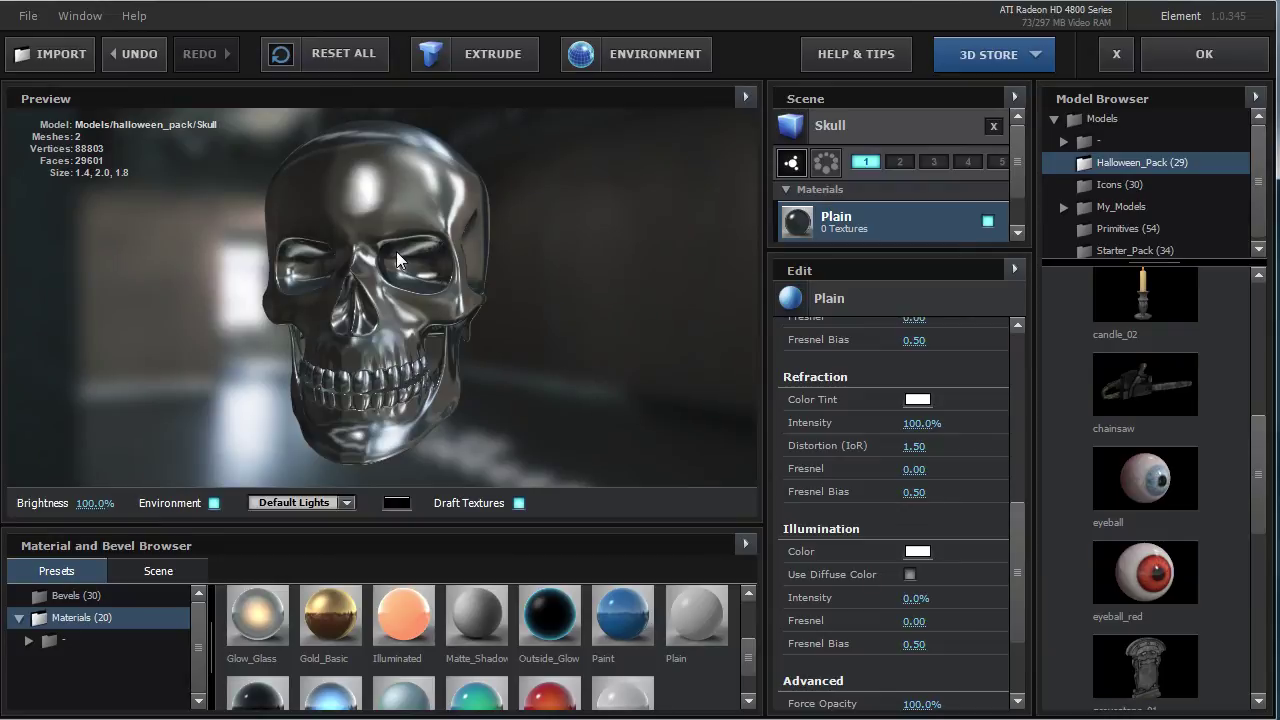
Try Distortion (IoR) at 1.00 and about 1.47, then settle on 1.33 while orbiting the skull.
click(922, 446)
key(Return)
mouse_move(432, 300)
mouse_down()
mouse_move(421, 313)
mouse_move(363, 297)
mouse_move(417, 304)
mouse_move(391, 280)
mouse_move(428, 284)
mouse_move(400, 286)
mouse_move(423, 292)
mouse_move(400, 300)
mouse_up()
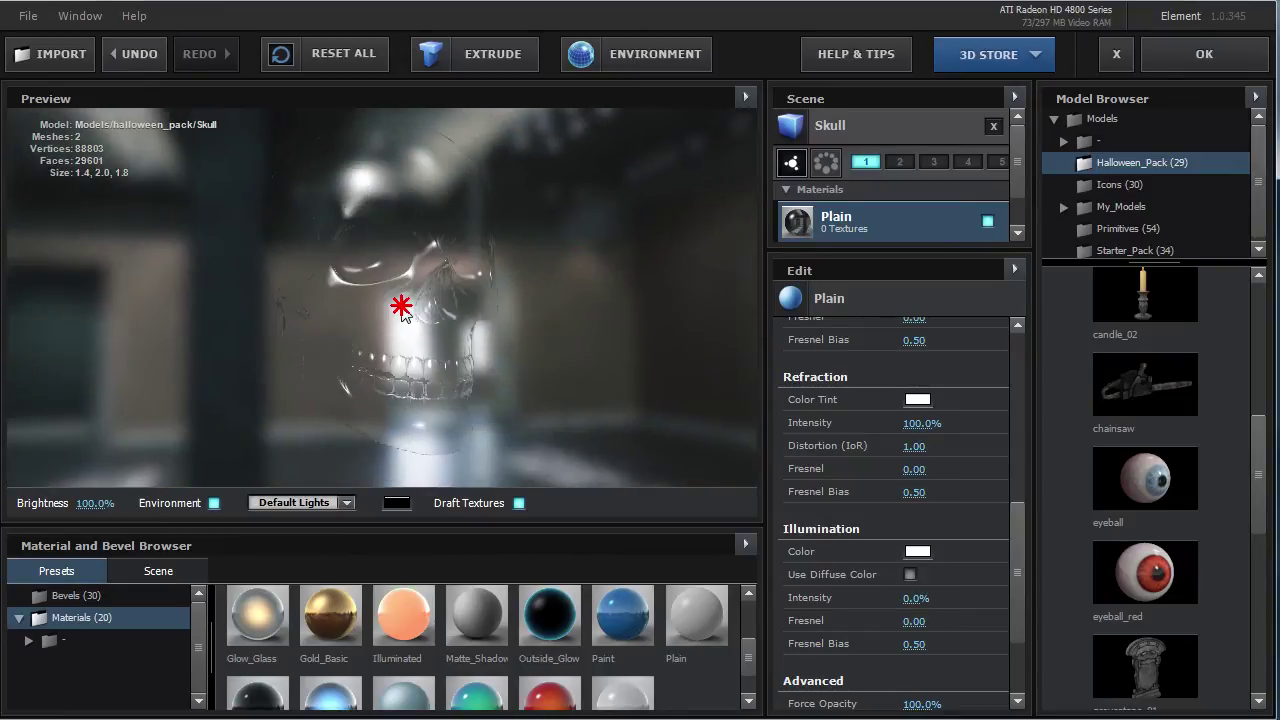
drag(915, 449, 966, 458)
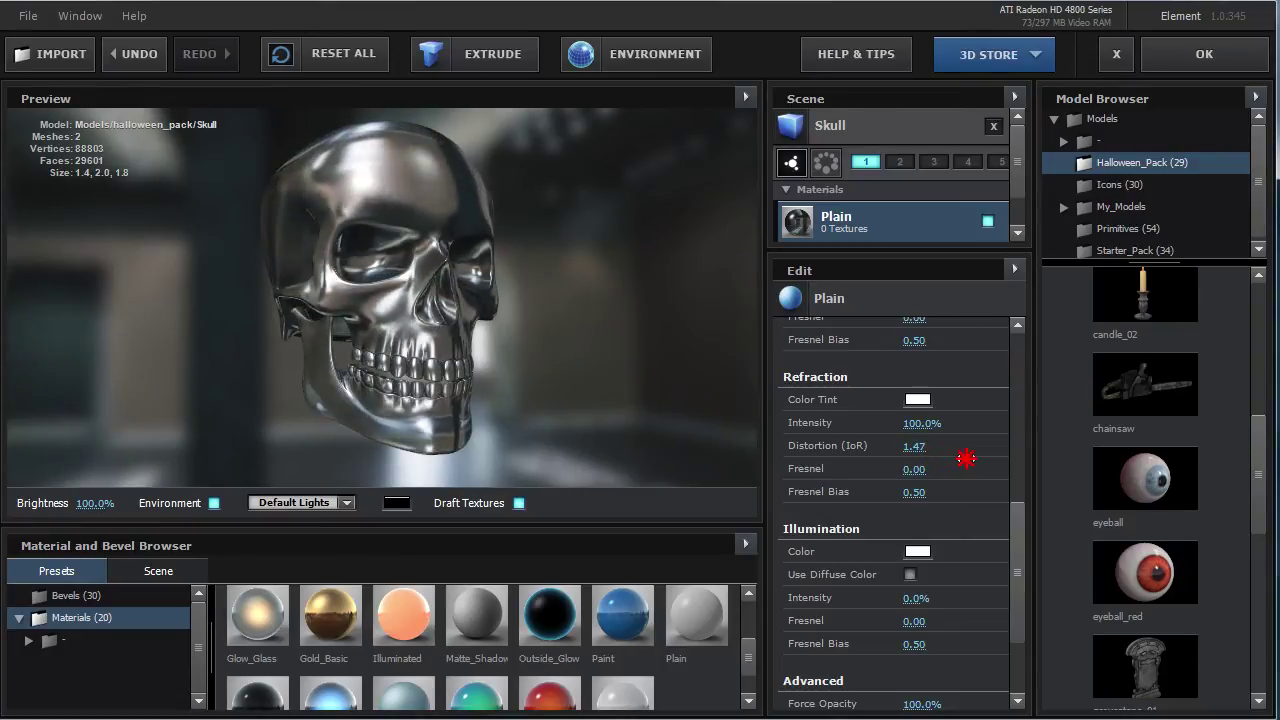
mouse_move(449, 319)
mouse_down()
mouse_move(423, 303)
mouse_move(380, 318)
mouse_move(416, 307)
mouse_up()
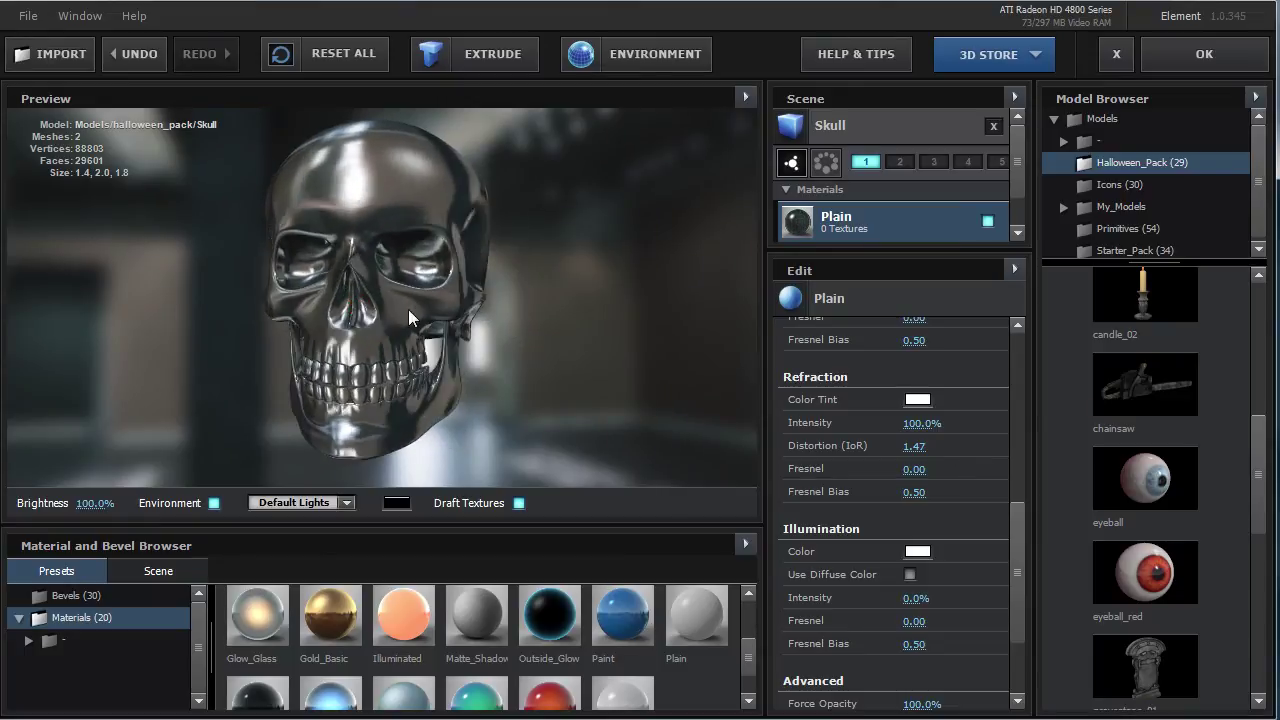
drag(916, 447, 927, 448)
click(918, 448)
text(1.33)
key(Return)
mouse_move(455, 323)
mouse_down()
mouse_move(407, 320)
mouse_move(434, 311)
mouse_move(399, 313)
mouse_move(346, 277)
mouse_move(411, 289)
mouse_move(380, 286)
mouse_move(375, 298)
mouse_up()
Set the skull's refraction intensity to 0%.
click(921, 423)
text(0)
key(Return)
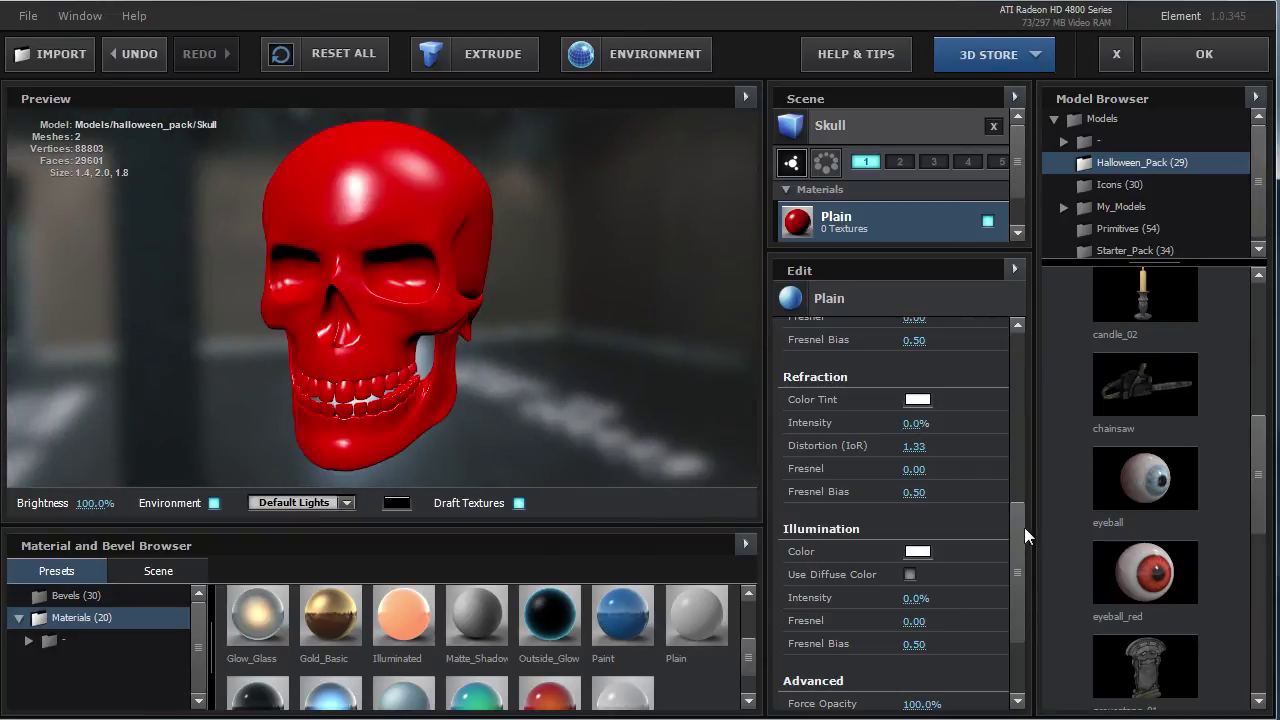
Raise Illumination Intensity to exactly 100% so the skull glows white, and orbit it.
drag(1024, 527, 1022, 558)
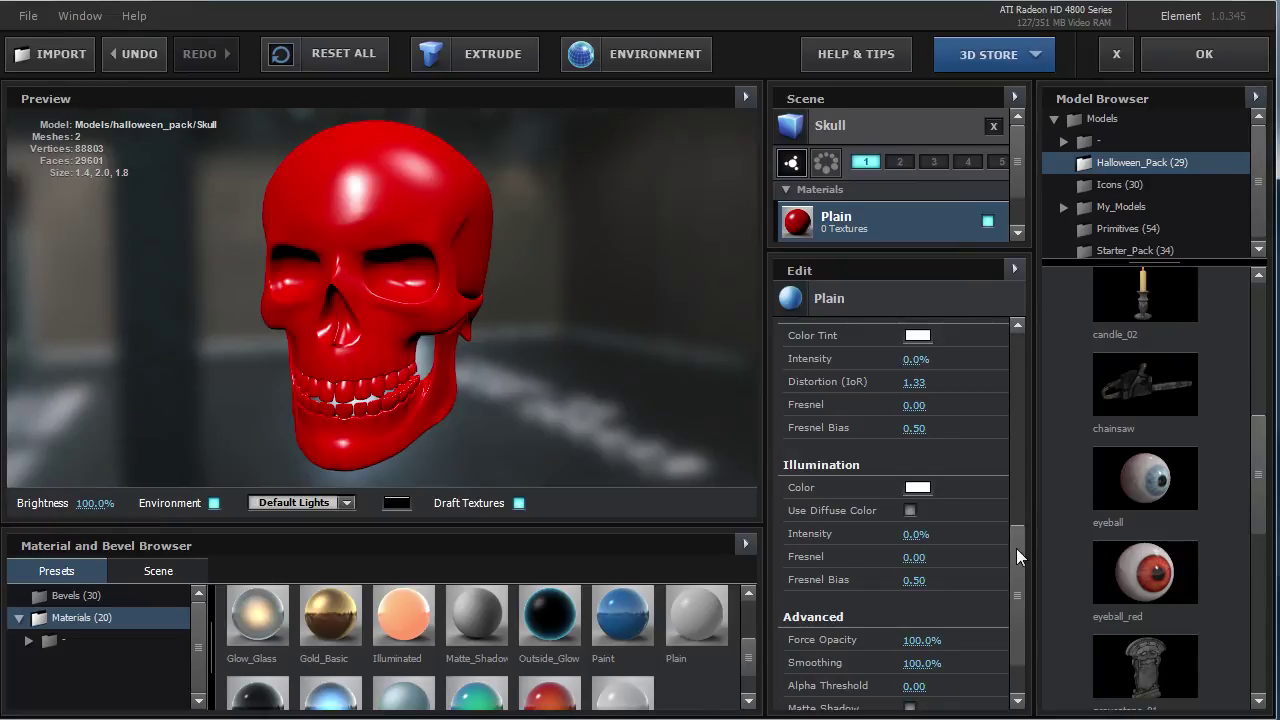
drag(1016, 548, 1023, 584)
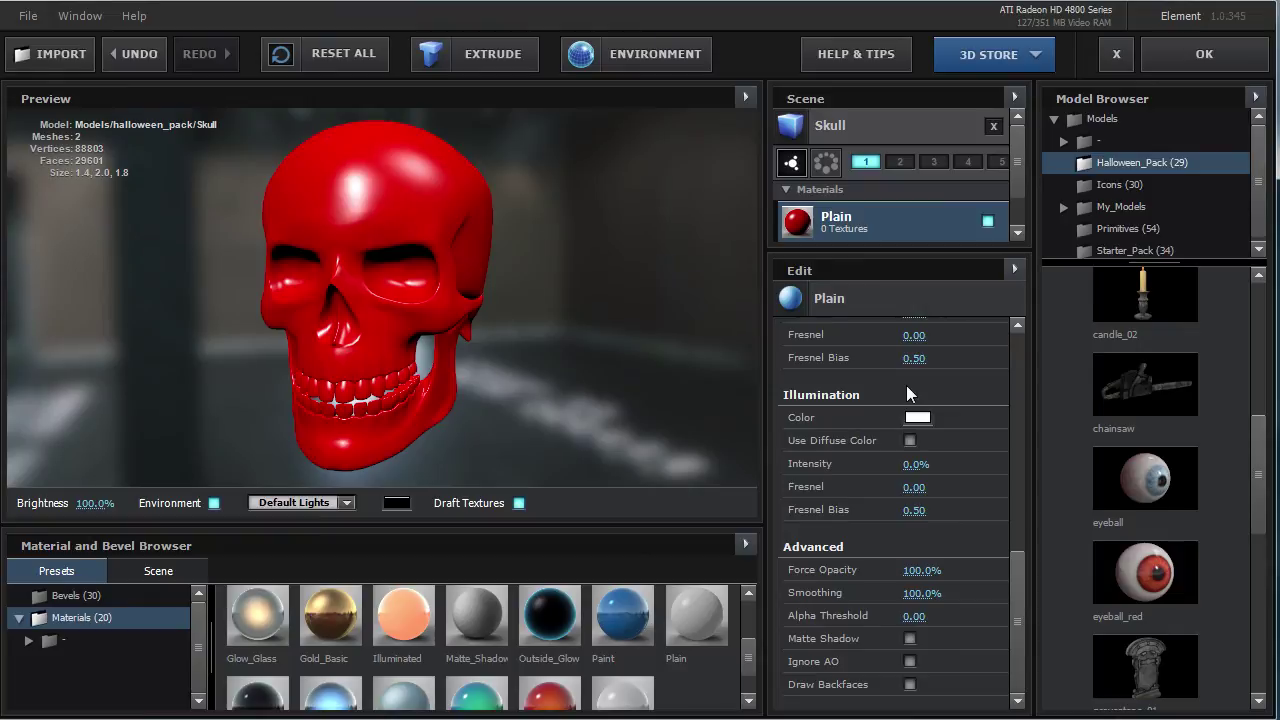
drag(905, 472, 962, 475)
click(926, 468)
text(100)
key(Return)
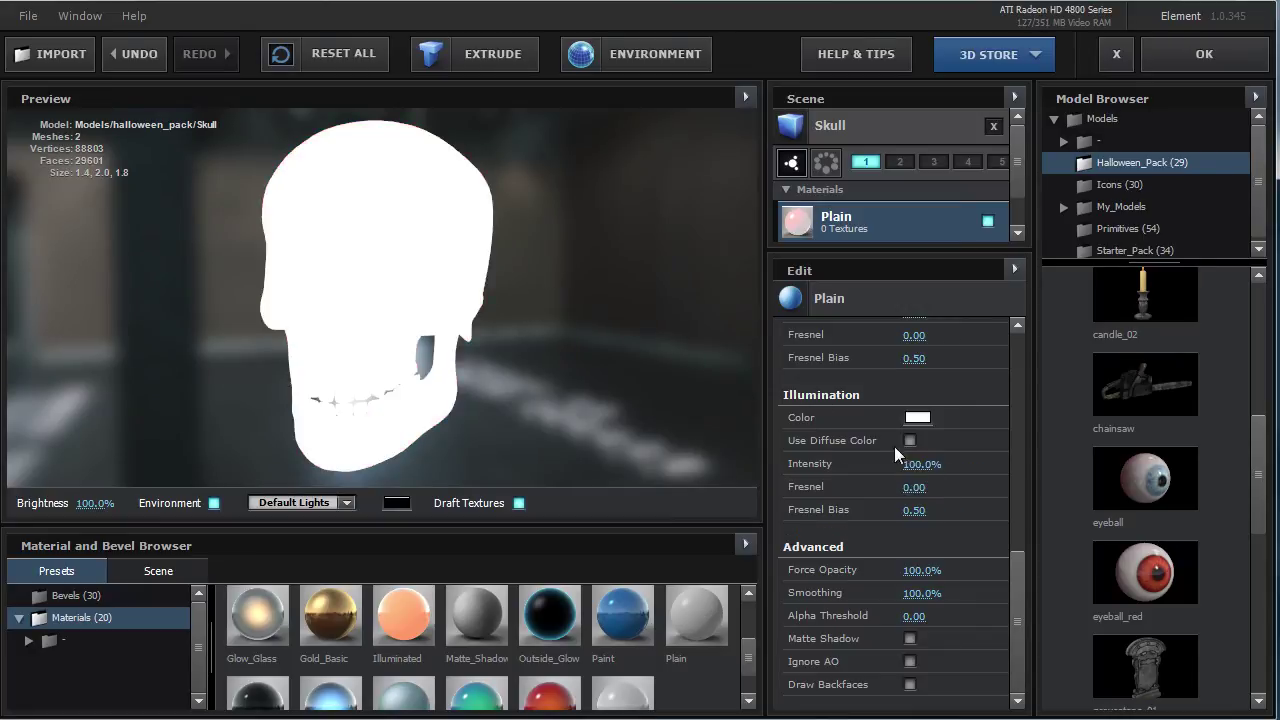
mouse_move(381, 307)
mouse_down()
mouse_move(486, 297)
mouse_move(466, 280)
mouse_move(336, 288)
mouse_move(380, 229)
mouse_move(423, 217)
mouse_move(323, 286)
mouse_move(385, 289)
mouse_move(371, 309)
mouse_move(430, 328)
mouse_up()
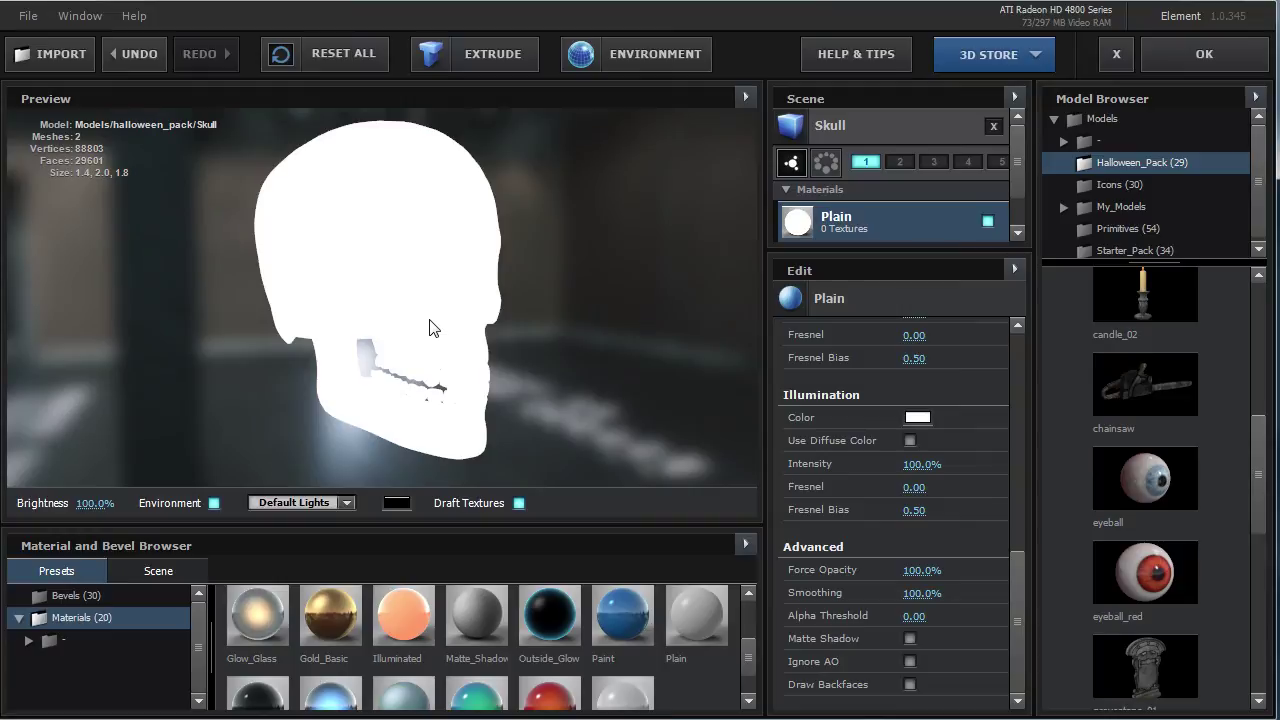
Pick orange FFAB33 as the illumination colour and view the glowing skull from both sides.
click(912, 417)
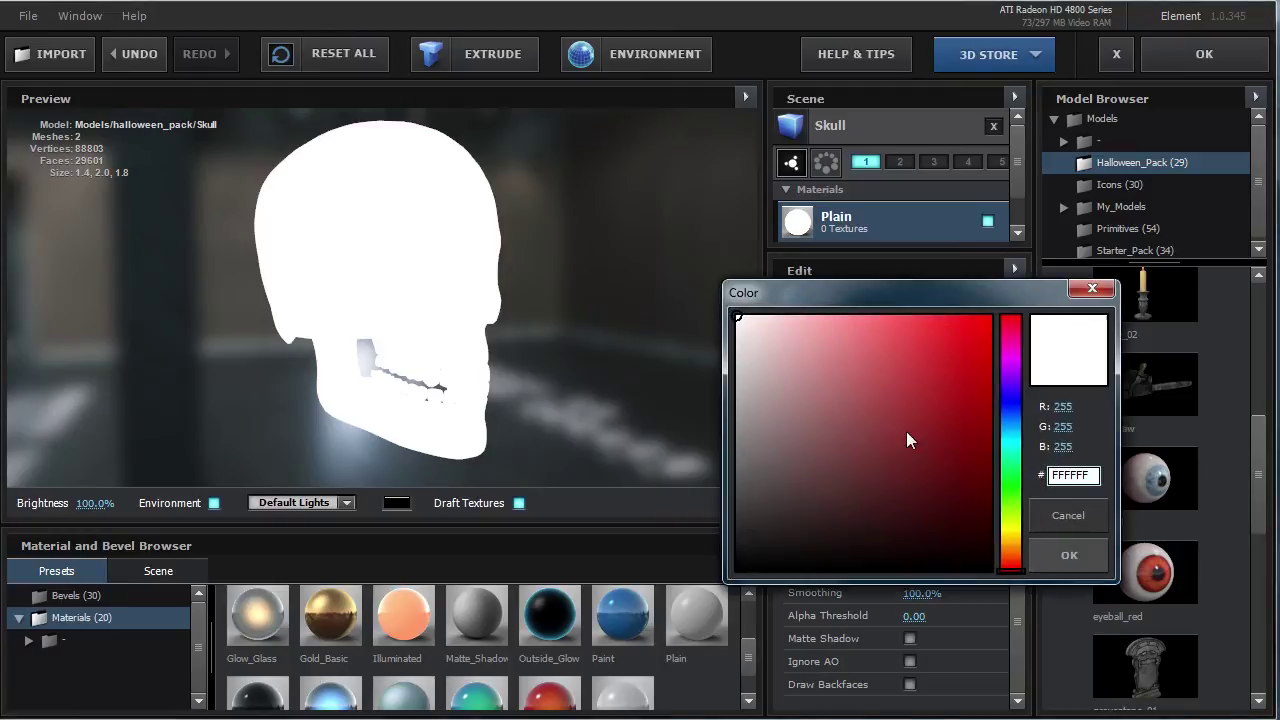
click(1008, 545)
click(939, 316)
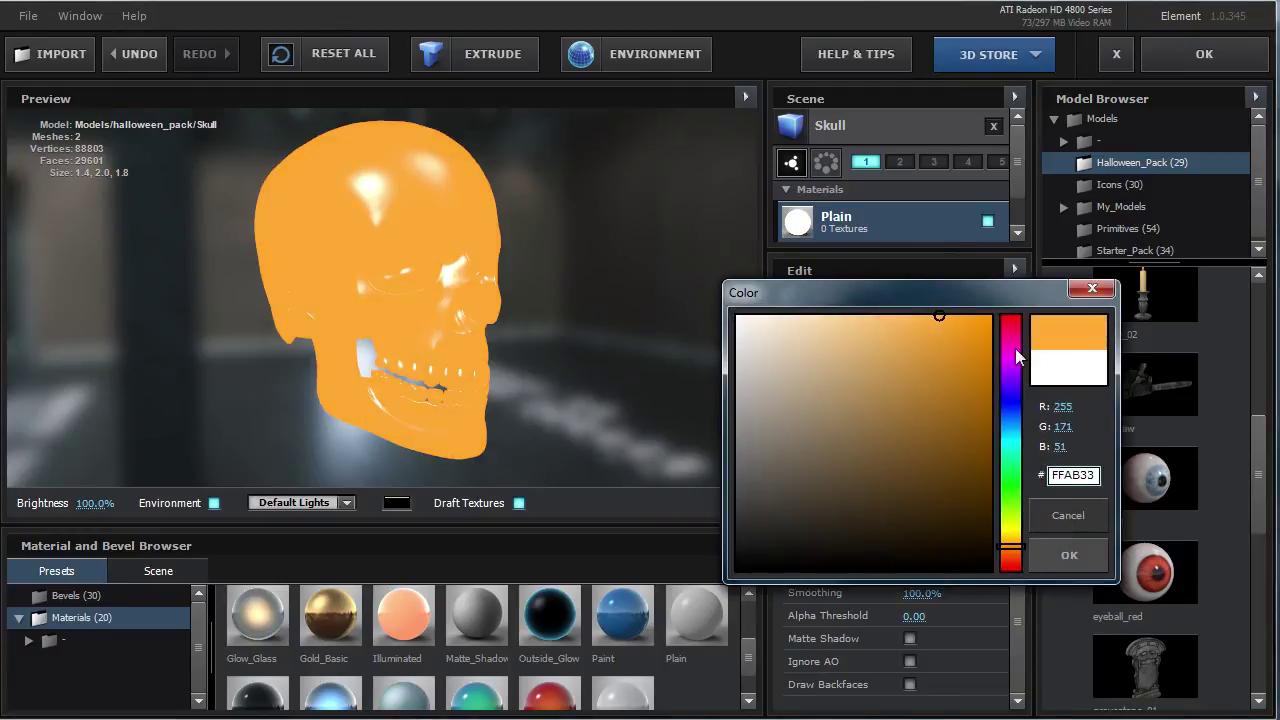
click(1068, 555)
mouse_move(371, 323)
mouse_down()
mouse_move(414, 329)
mouse_move(357, 337)
mouse_move(386, 294)
mouse_move(342, 310)
mouse_up()
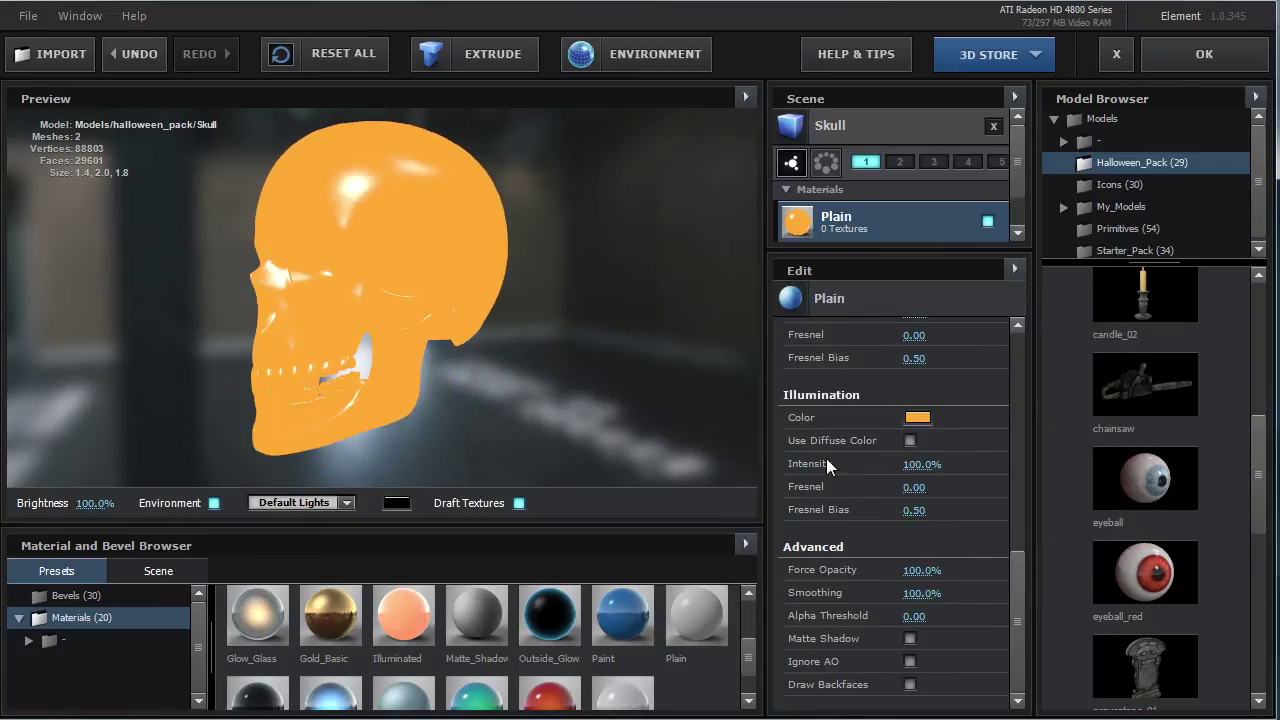
mouse_move(390, 300)
mouse_down()
mouse_move(523, 314)
mouse_move(423, 286)
mouse_move(337, 309)
mouse_move(491, 303)
mouse_move(423, 277)
mouse_move(514, 289)
mouse_move(463, 306)
mouse_move(481, 313)
mouse_move(386, 305)
mouse_move(366, 280)
mouse_up()
Set Specular to 0 in Basic Settings, then return to the Illumination section.
scroll(1020, 419, up, 5)
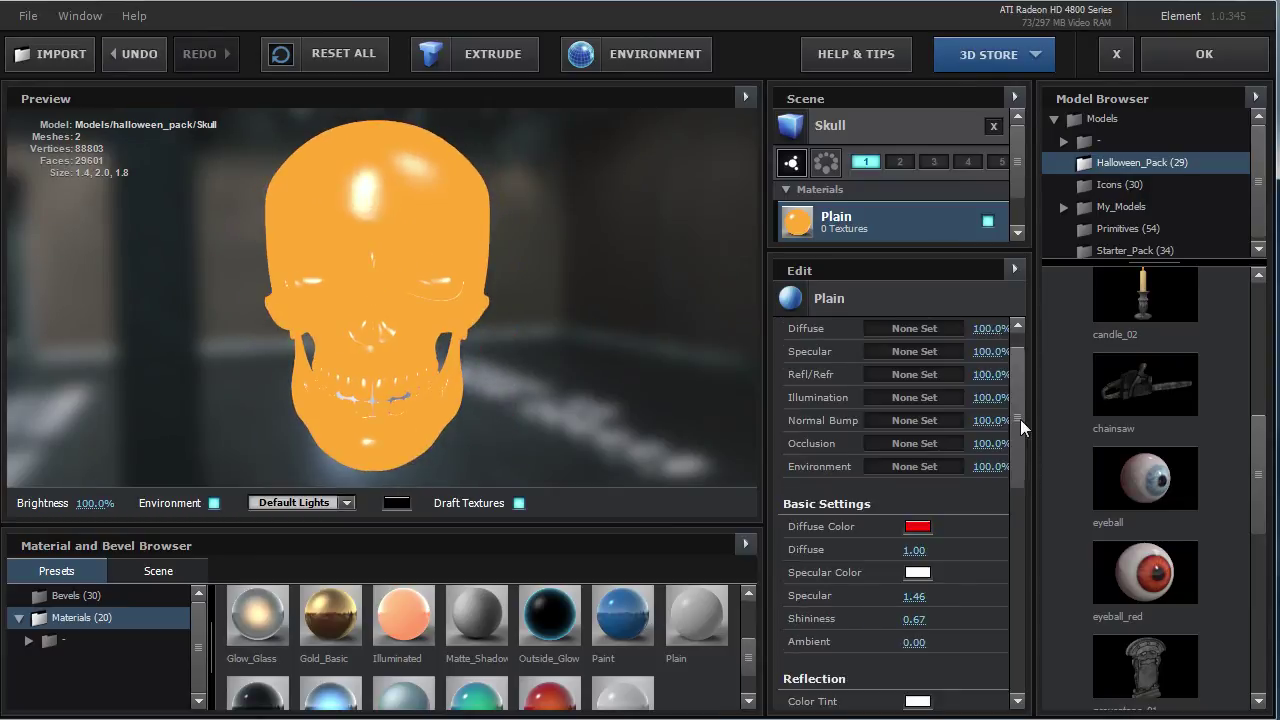
scroll(1020, 419, up, 1)
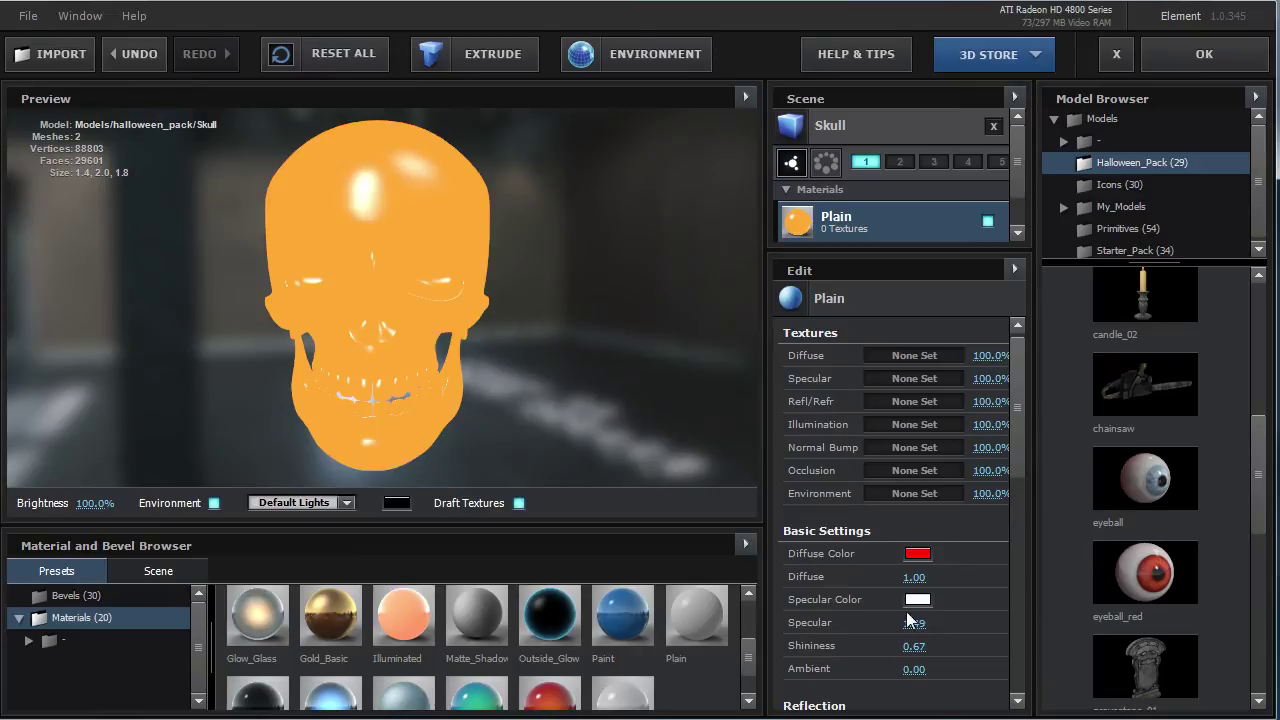
click(912, 622)
text(0)
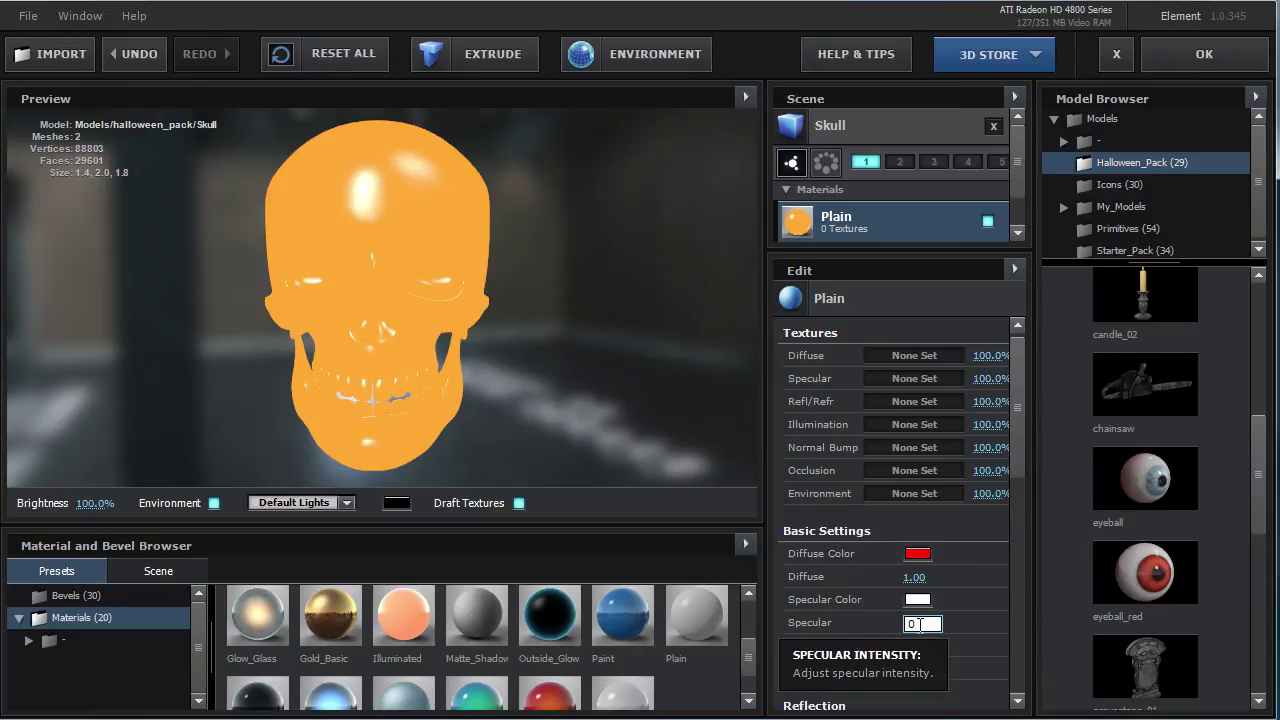
key(Return)
drag(1021, 434, 1025, 662)
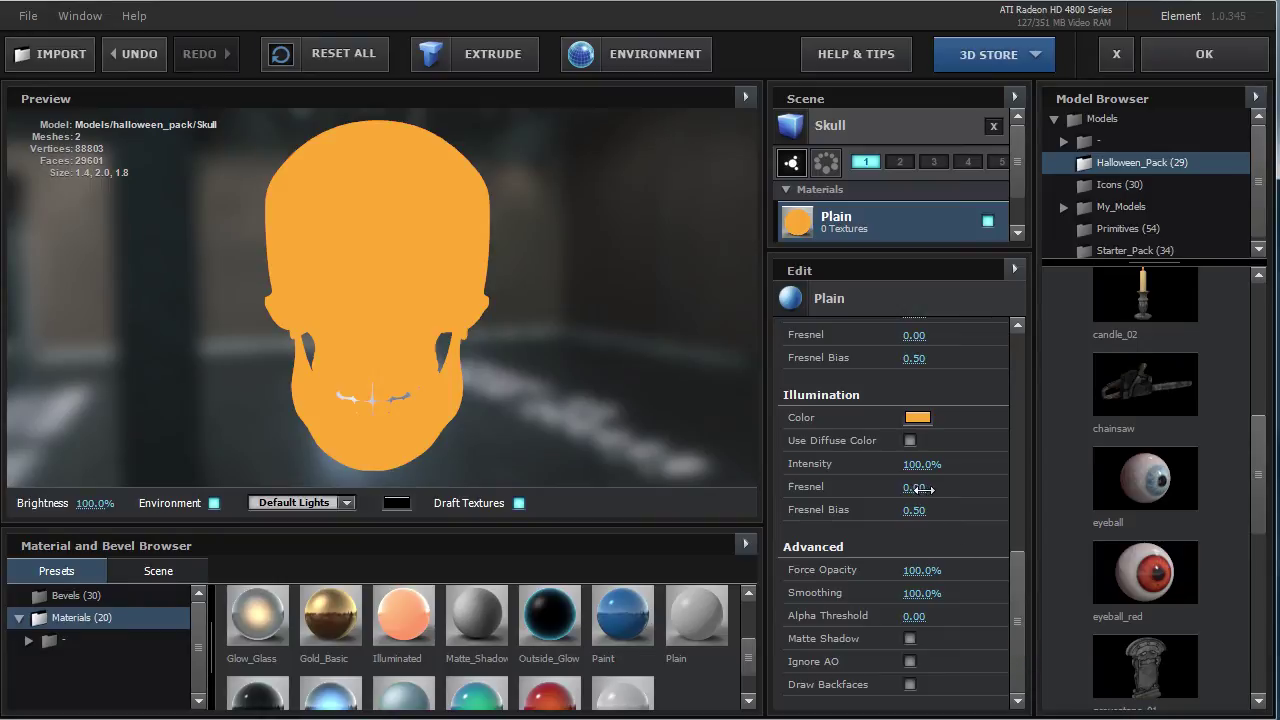
Scrub Illumination Fresnel to -0.66 and Fresnel Bias to 0.11, orbiting the skull to judge the falloff.
drag(912, 488, 1002, 507)
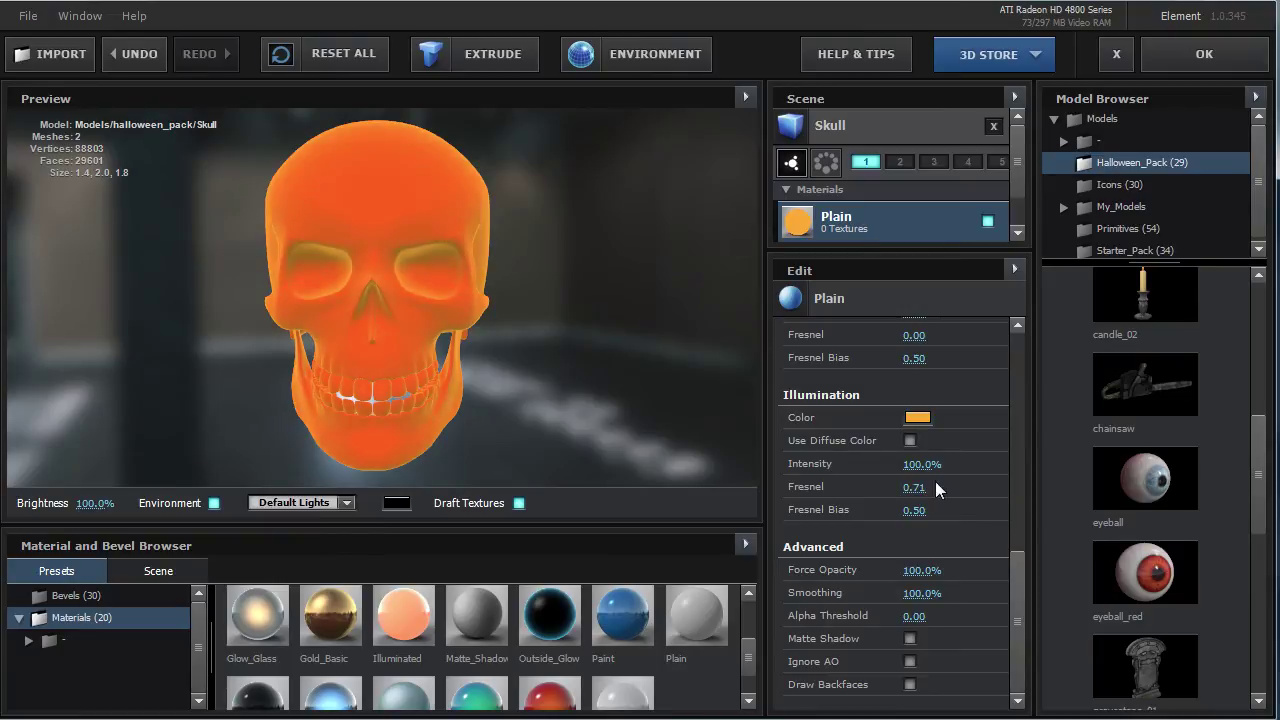
drag(371, 300, 508, 323)
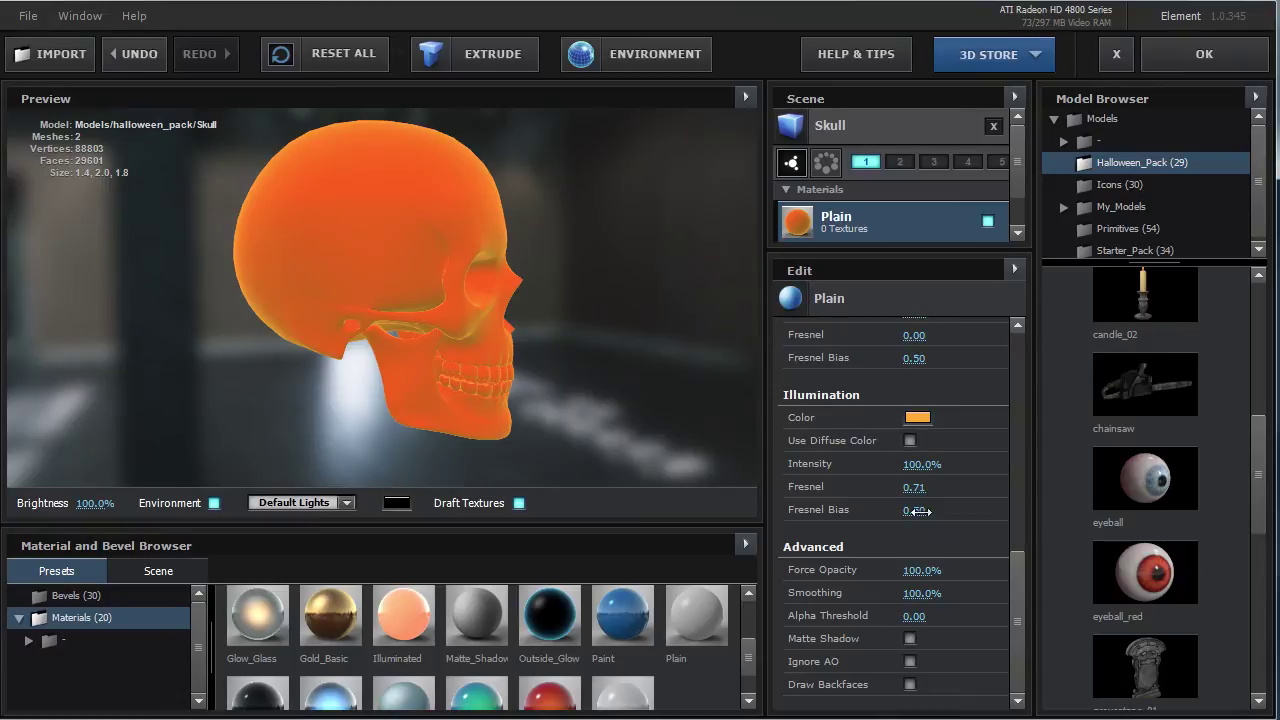
mouse_move(918, 514)
mouse_down()
mouse_move(716, 518)
mouse_move(937, 515)
mouse_move(620, 501)
mouse_move(646, 504)
mouse_up()
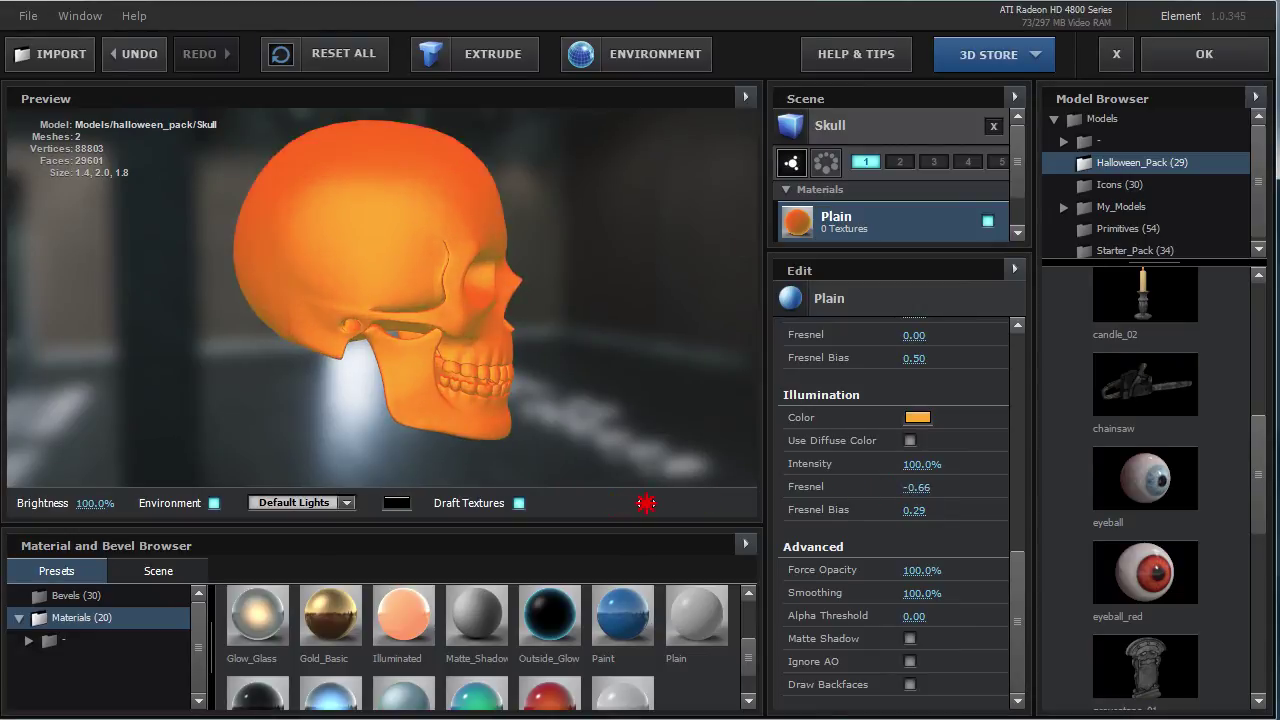
mouse_move(909, 509)
mouse_down()
mouse_move(951, 518)
mouse_move(822, 518)
mouse_move(842, 518)
mouse_up()
mouse_move(394, 280)
mouse_down()
mouse_move(273, 271)
mouse_move(336, 266)
mouse_up()
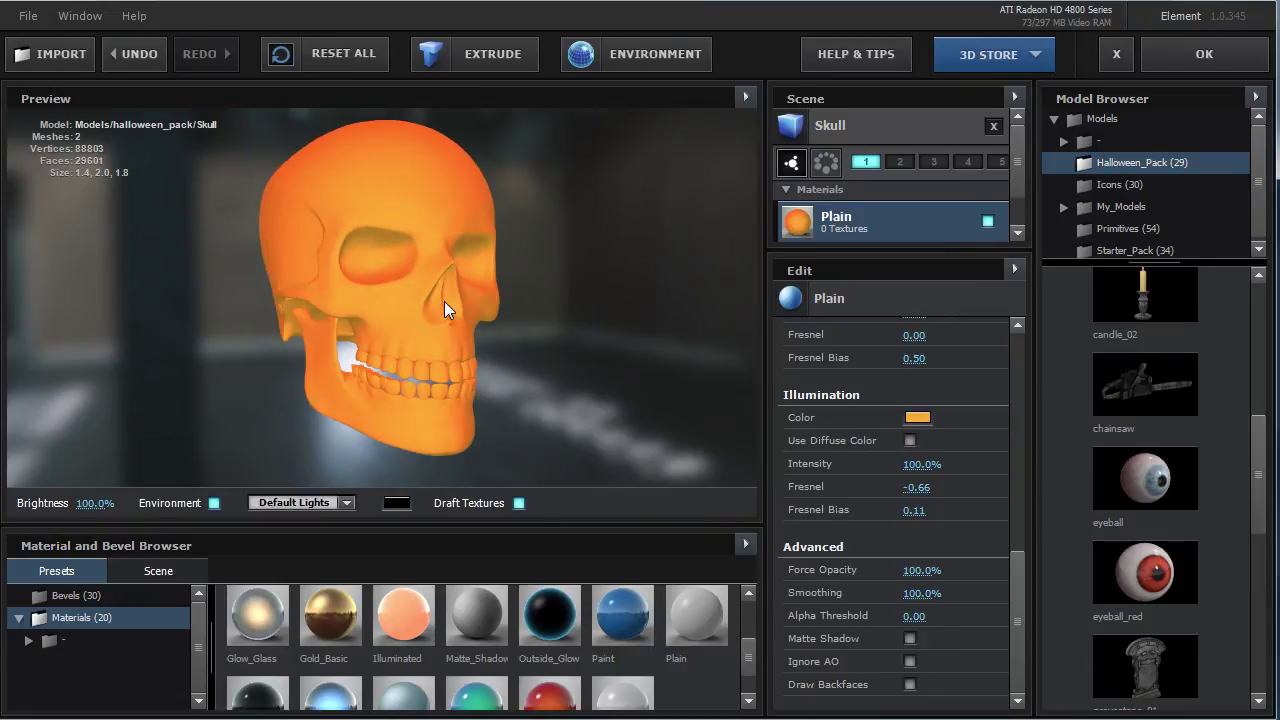
mouse_move(475, 277)
mouse_down()
mouse_move(380, 277)
mouse_move(390, 251)
mouse_move(300, 300)
mouse_move(280, 286)
mouse_move(372, 268)
mouse_move(357, 286)
mouse_move(432, 338)
mouse_up()
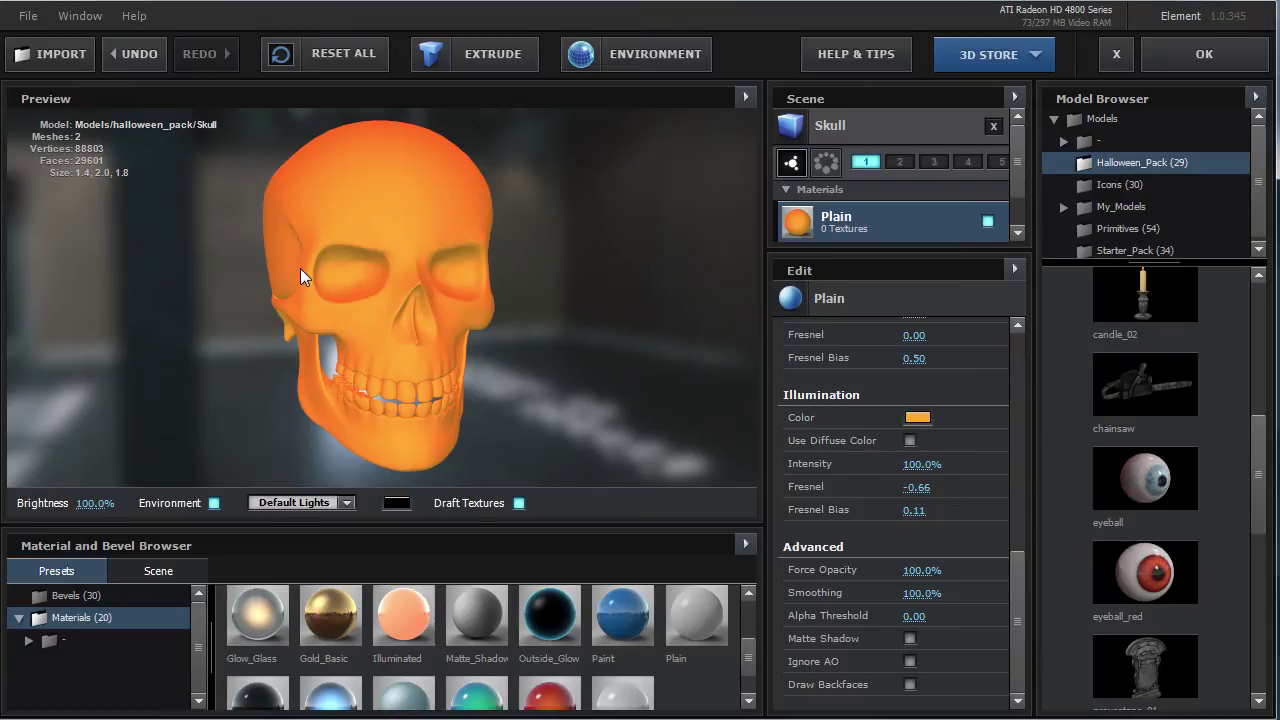
mouse_move(303, 272)
mouse_down()
mouse_move(390, 248)
mouse_move(403, 343)
mouse_up()
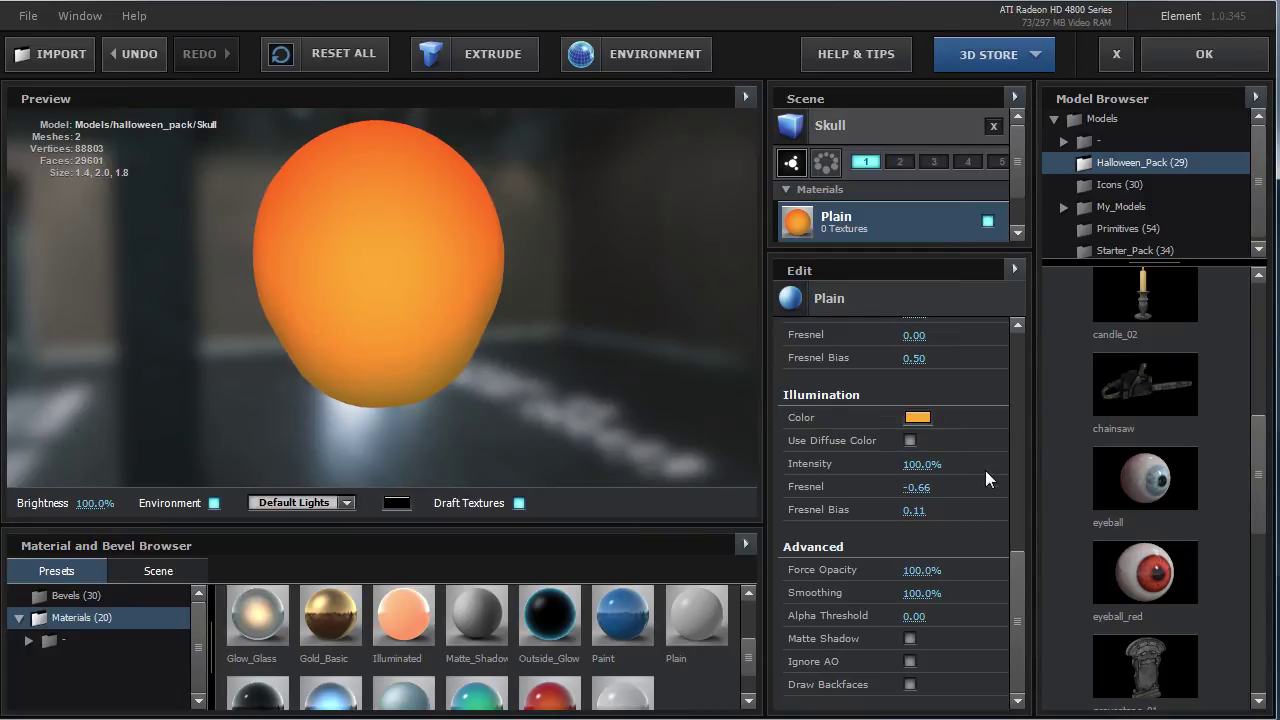
Raise illumination intensity, push Fresnel to -0.99, then drop intensity to 0 to compare.
drag(922, 464, 1014, 471)
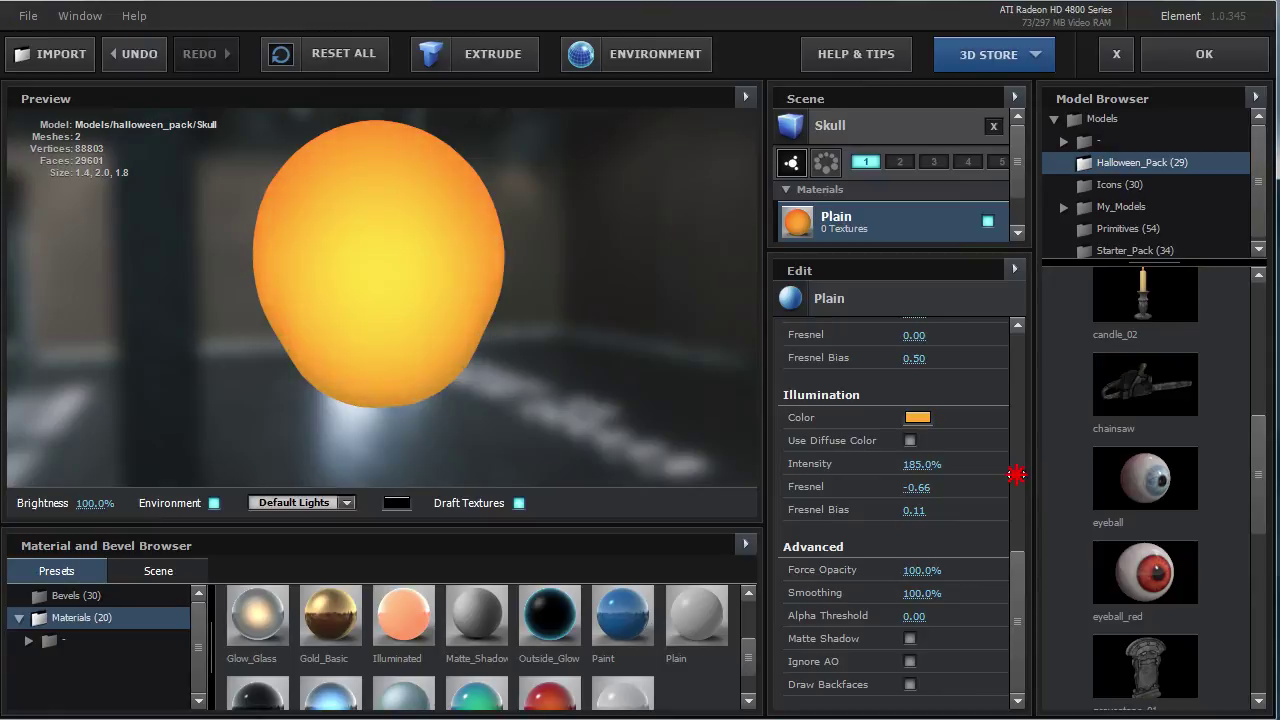
drag(919, 490, 875, 491)
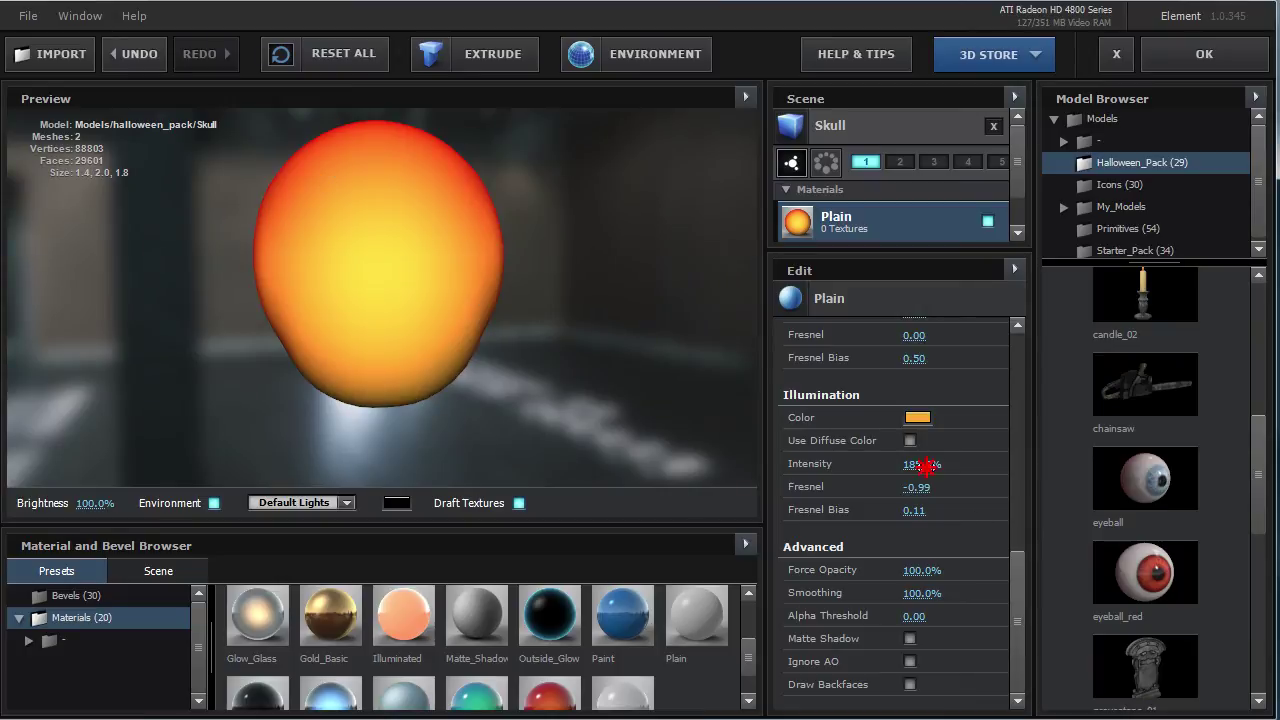
drag(926, 465, 880, 465)
drag(349, 354, 489, 236)
mouse_move(372, 272)
mouse_down()
mouse_move(443, 297)
mouse_move(314, 277)
mouse_move(423, 289)
mouse_move(381, 267)
mouse_move(480, 304)
mouse_move(337, 326)
mouse_move(407, 338)
mouse_up()
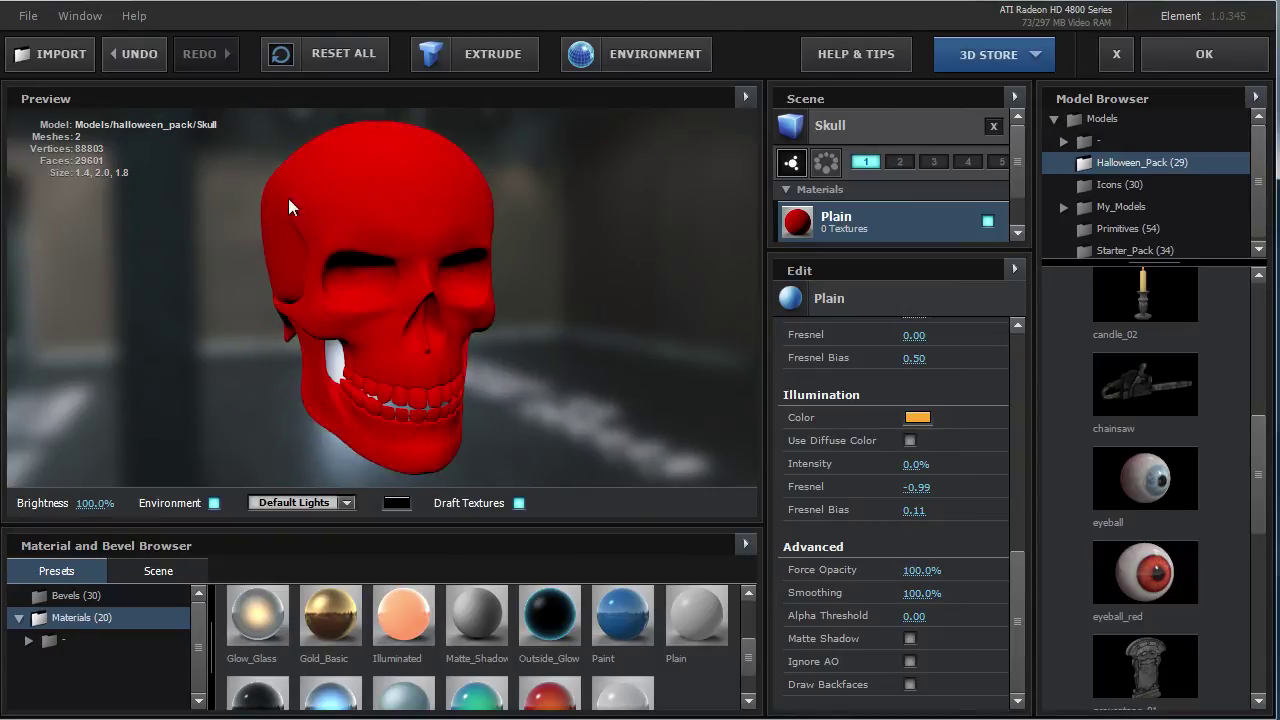
mouse_move(378, 237)
mouse_down()
mouse_move(357, 248)
mouse_move(400, 297)
mouse_move(246, 263)
mouse_move(388, 250)
mouse_up()
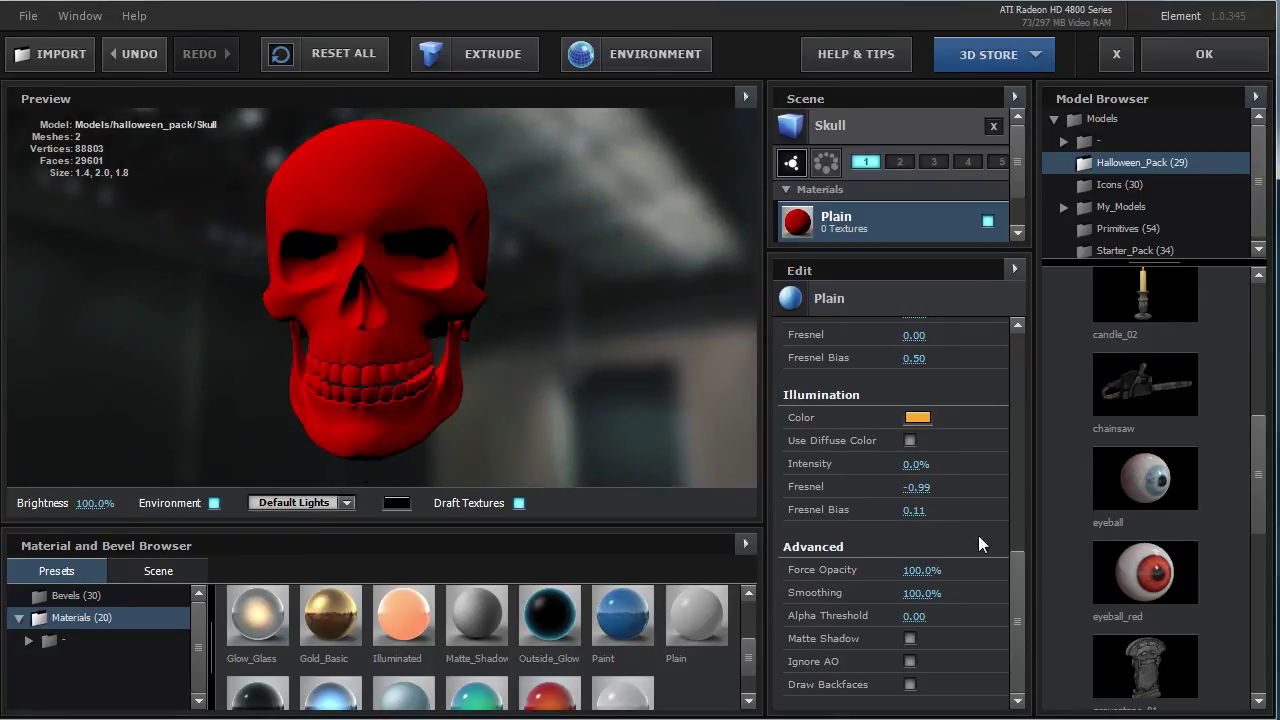
Scrub Illumination Intensity up to about 435% and view the skull from behind.
drag(912, 465, 1212, 476)
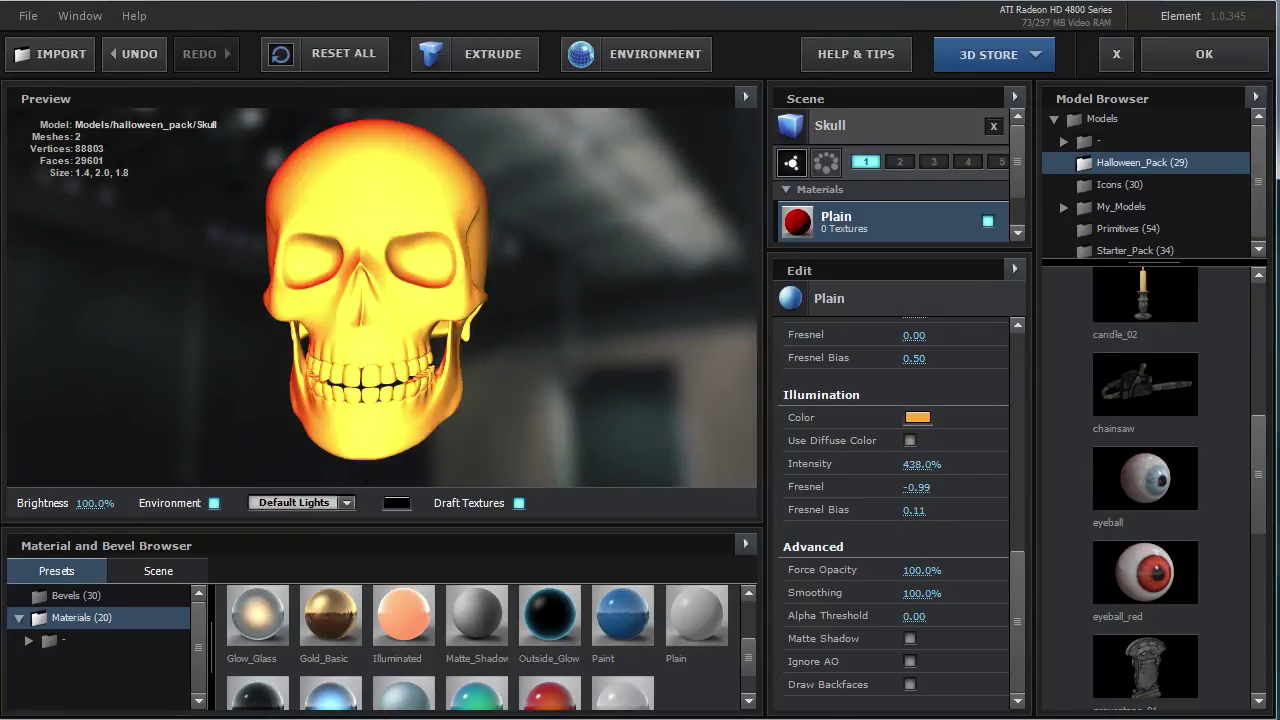
mouse_move(386, 286)
mouse_down()
mouse_move(557, 297)
mouse_move(262, 300)
mouse_move(337, 286)
mouse_move(591, 300)
mouse_move(372, 296)
mouse_move(402, 315)
mouse_up()
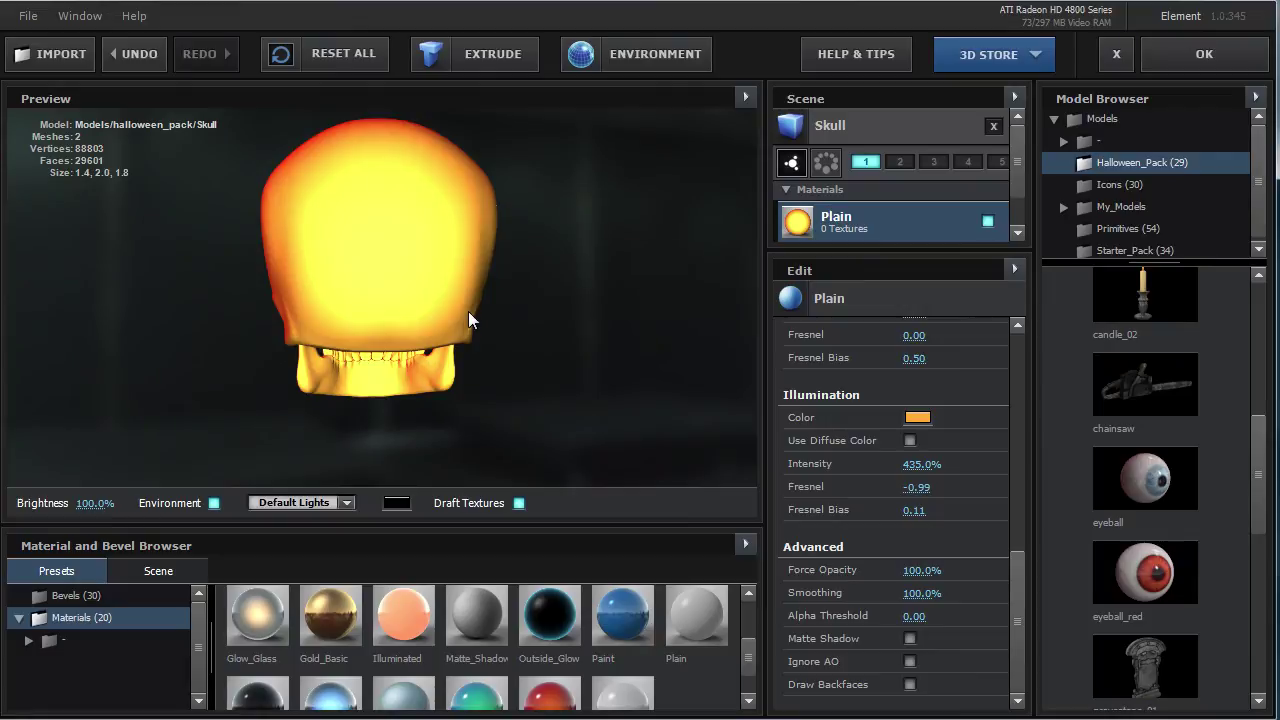
mouse_move(1020, 610)
mouse_down()
mouse_move(1030, 391)
mouse_move(1030, 440)
mouse_up()
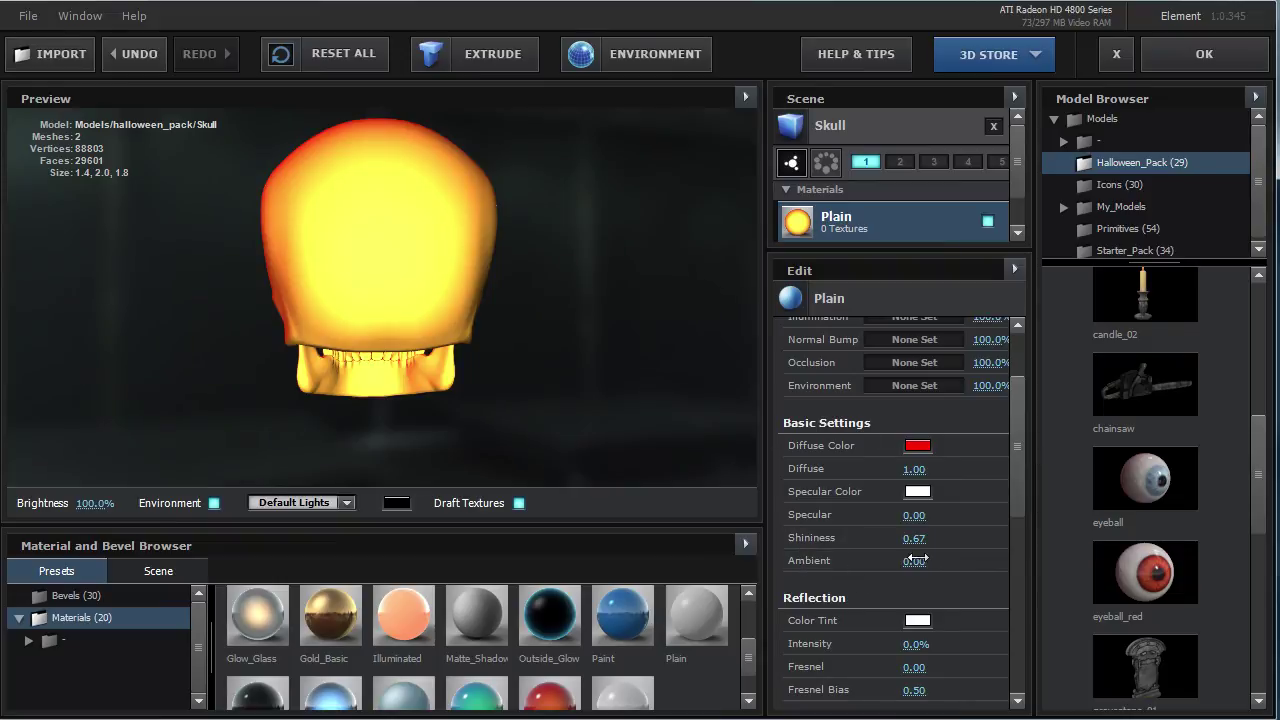
Scrub the Ambient value up and down, orbiting the skull to judge its brightness.
drag(1023, 465, 1017, 664)
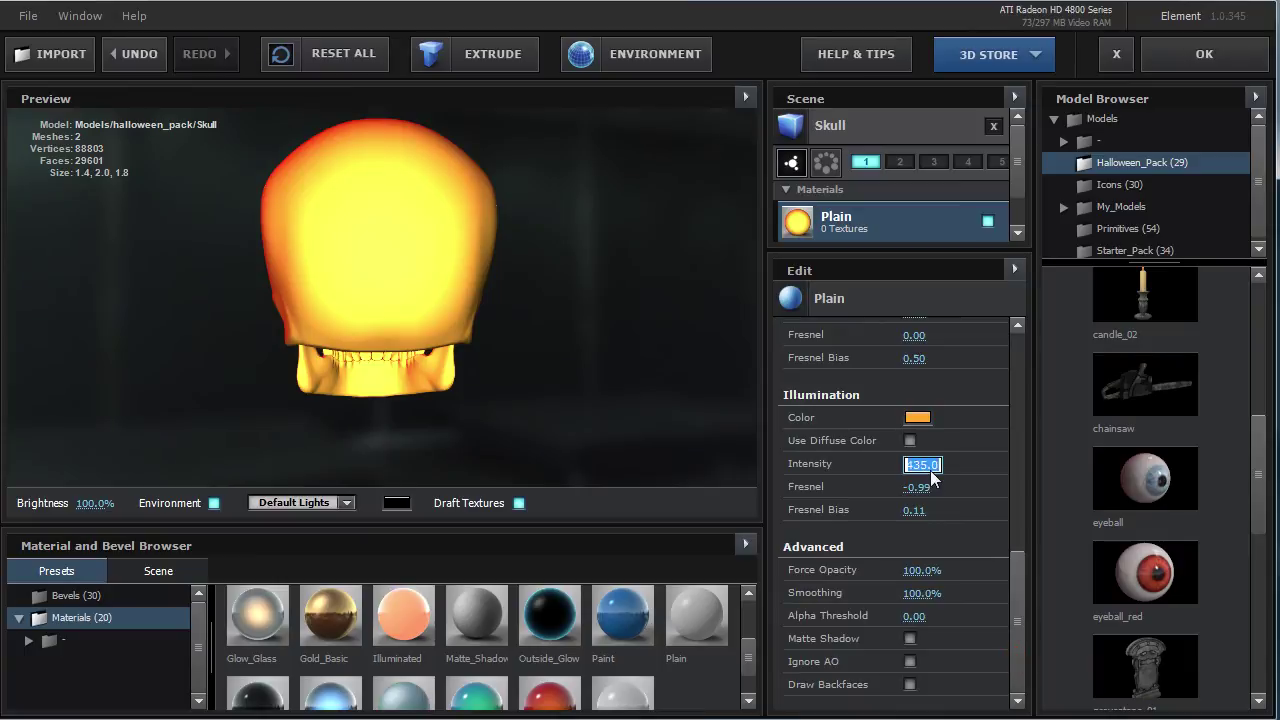
drag(1026, 551, 1034, 405)
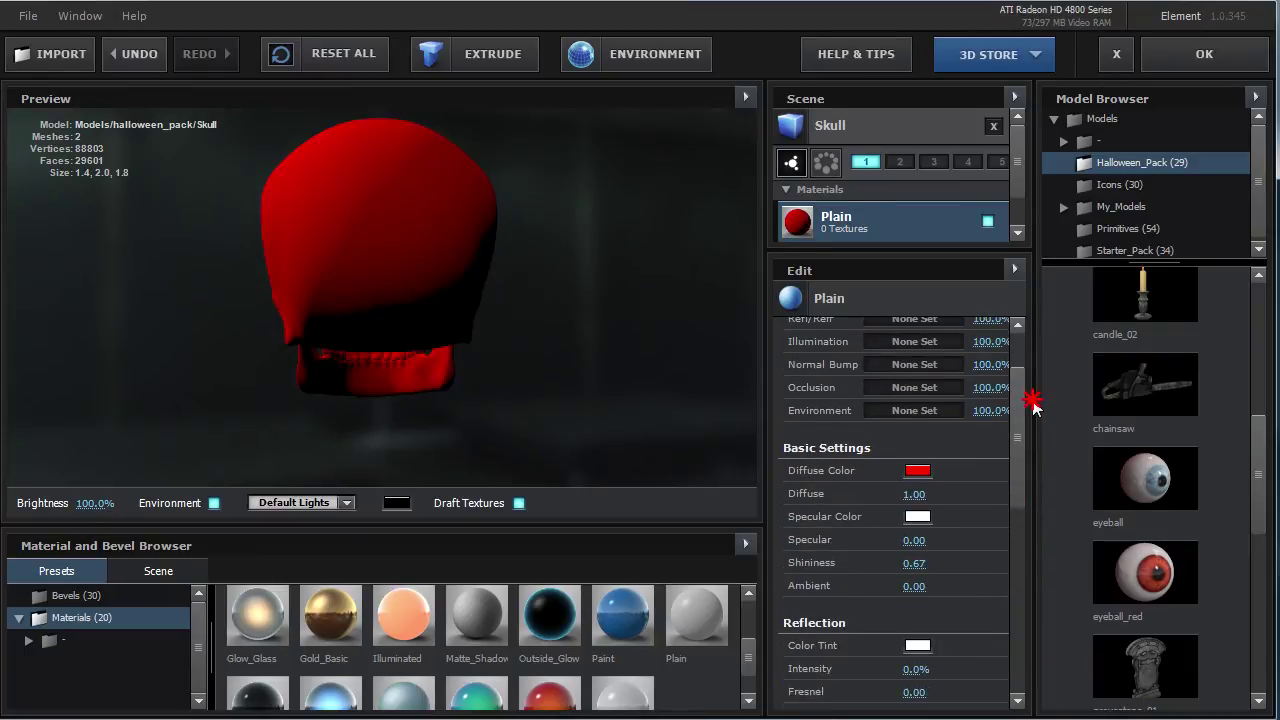
scroll(1031, 406, down, 1)
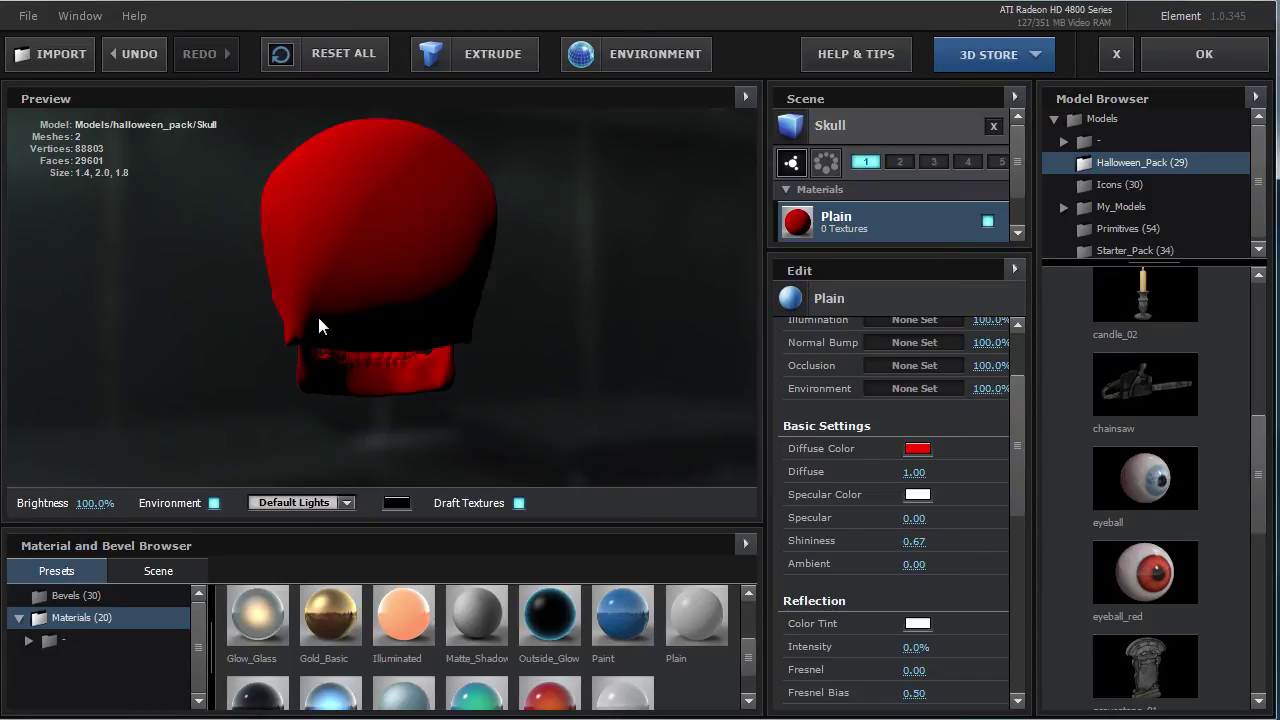
drag(914, 564, 990, 564)
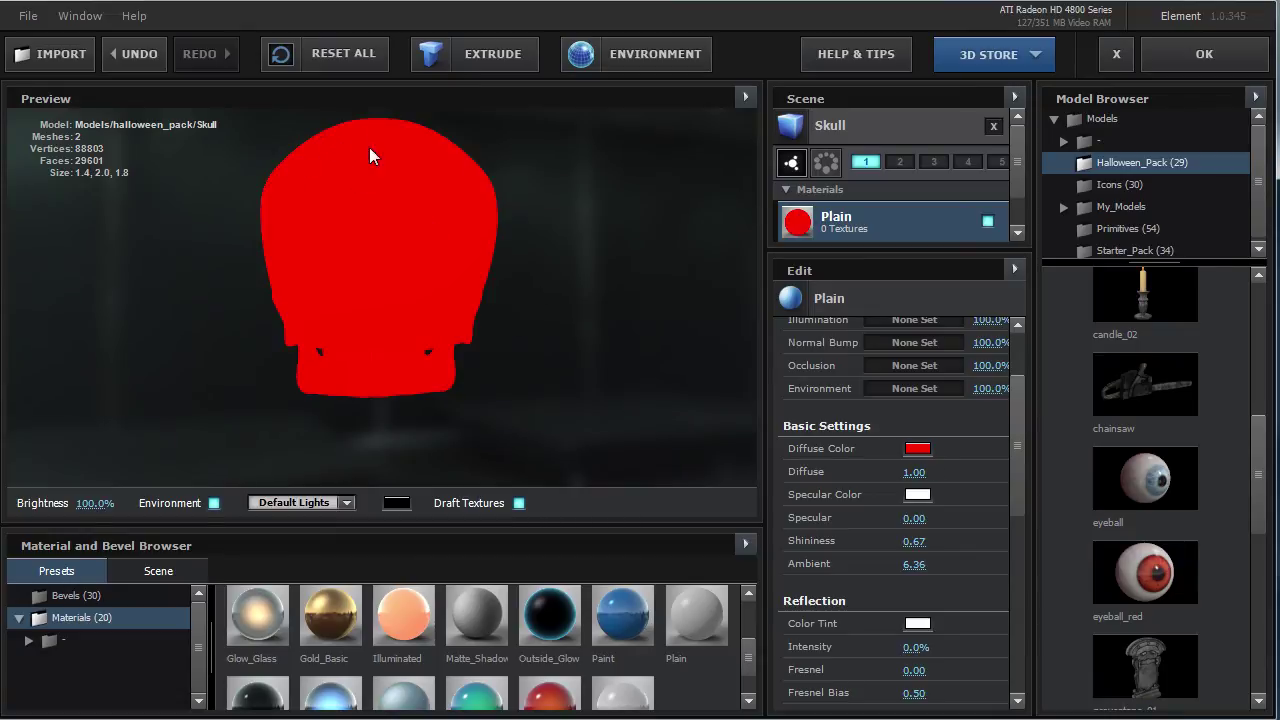
mouse_move(916, 565)
mouse_down()
mouse_move(494, 540)
mouse_move(347, 514)
mouse_move(211, 522)
mouse_up()
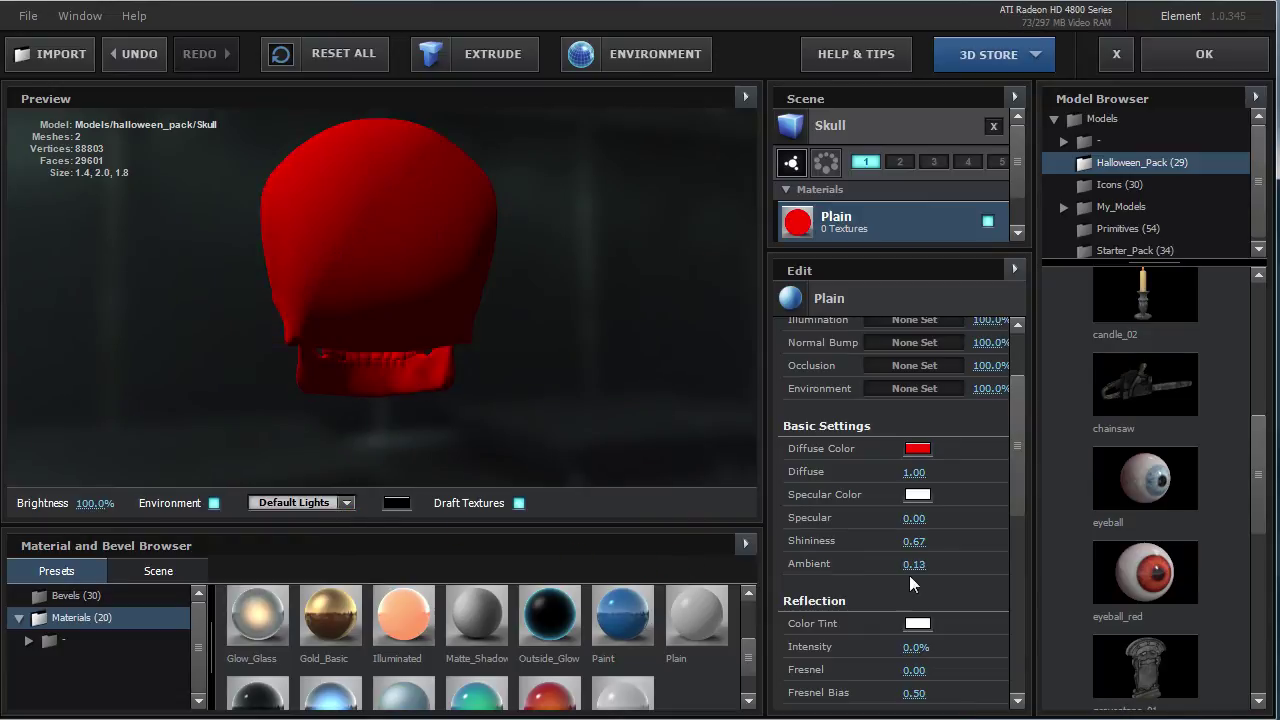
drag(804, 570, 1097, 584)
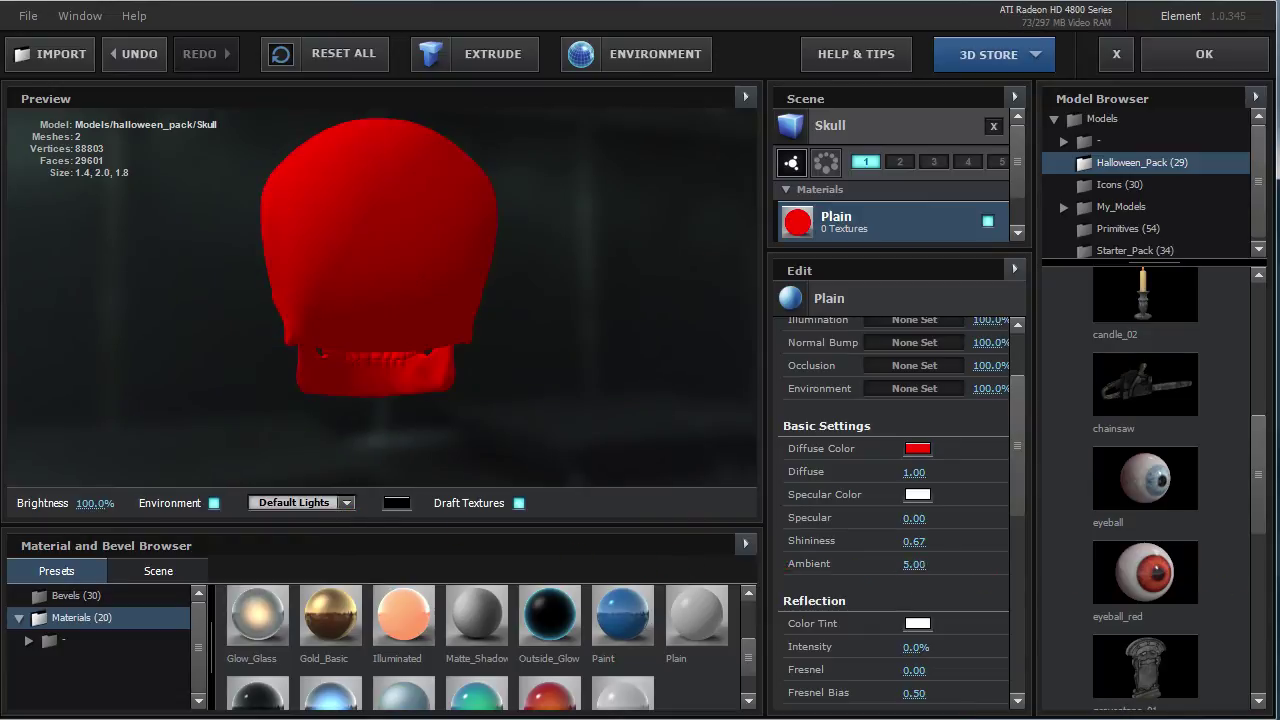
drag(913, 564, 1007, 586)
drag(306, 300, 553, 293)
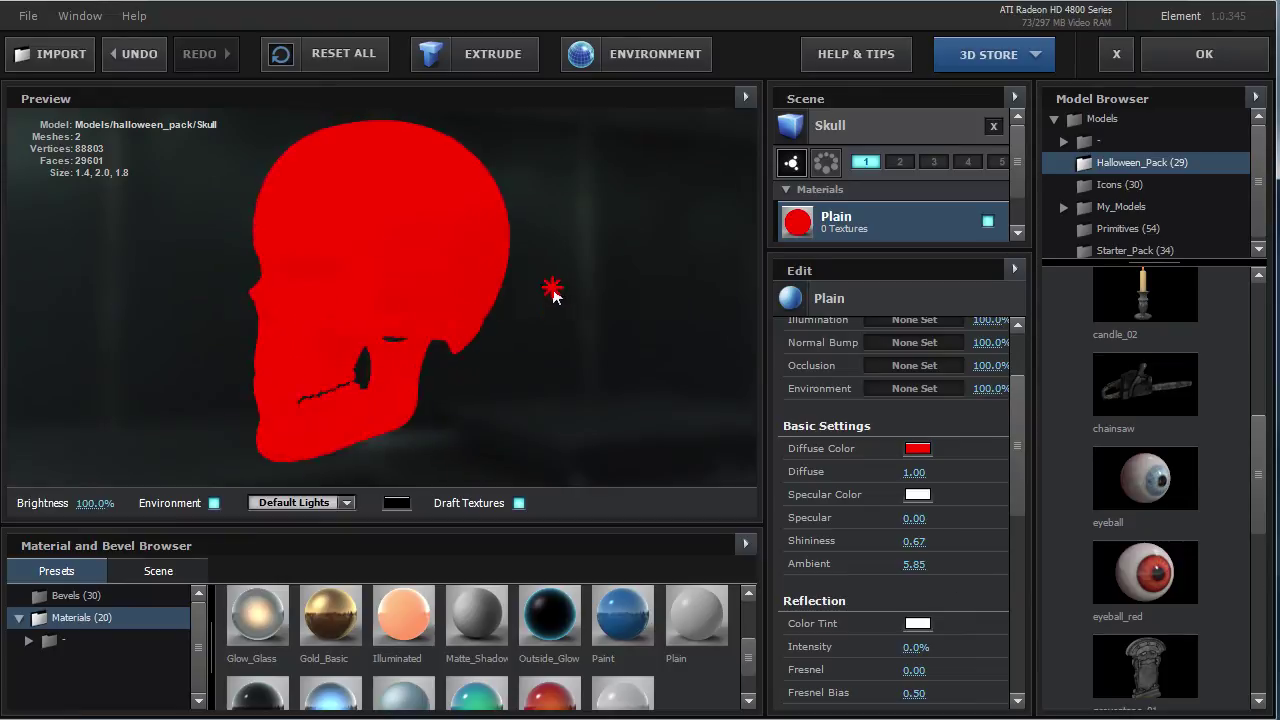
drag(290, 304, 466, 366)
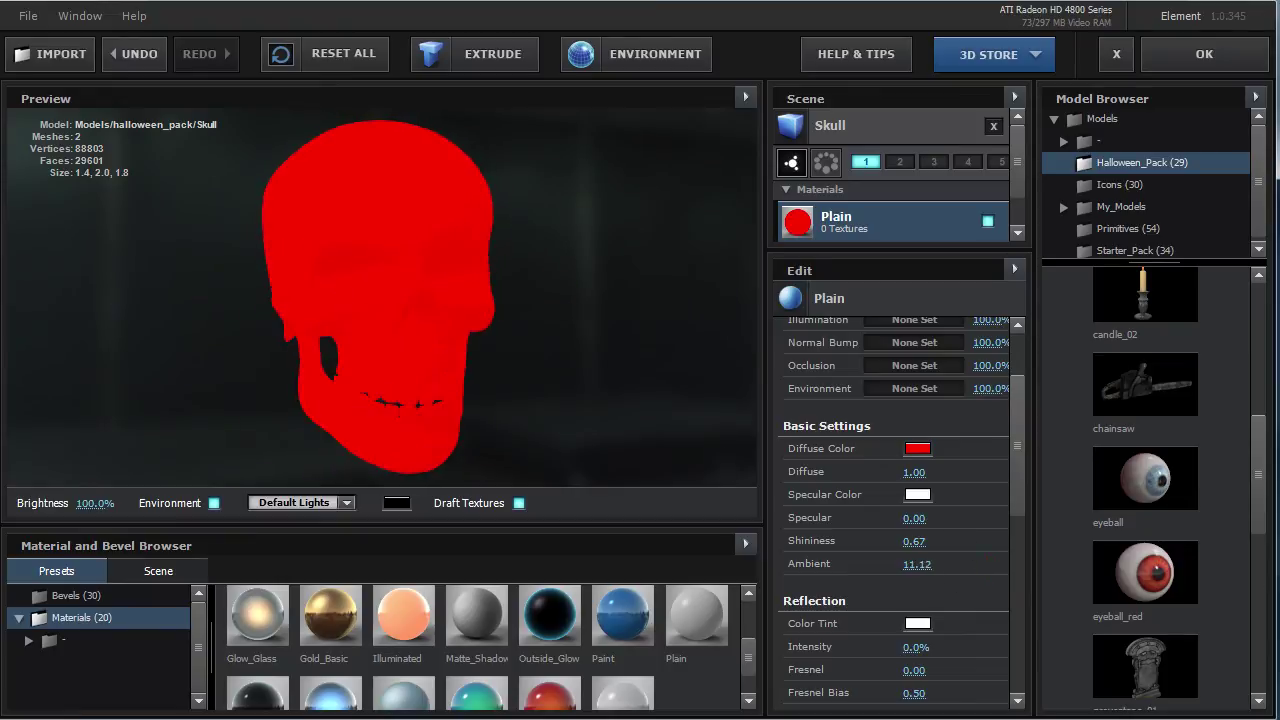
drag(423, 286, 535, 315)
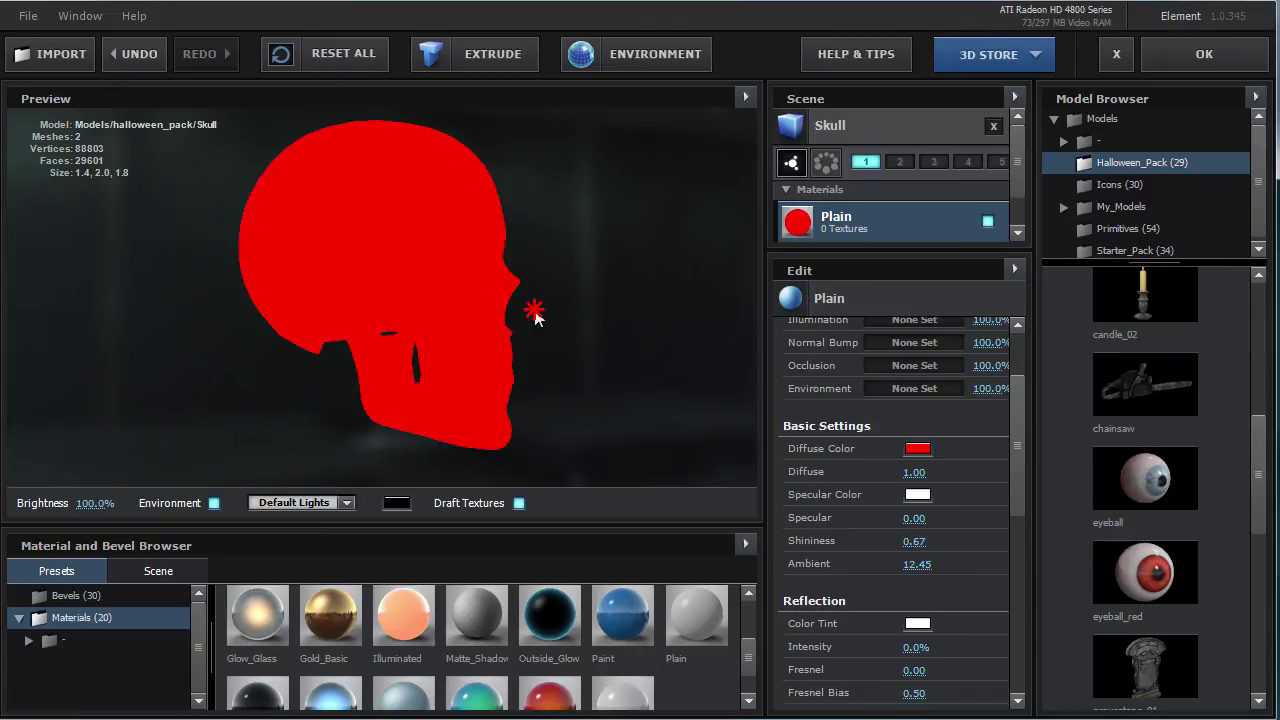
drag(435, 293, 350, 302)
Settle Ambient at 7.43 and set Illumination Intensity to 167%.
drag(916, 564, 598, 551)
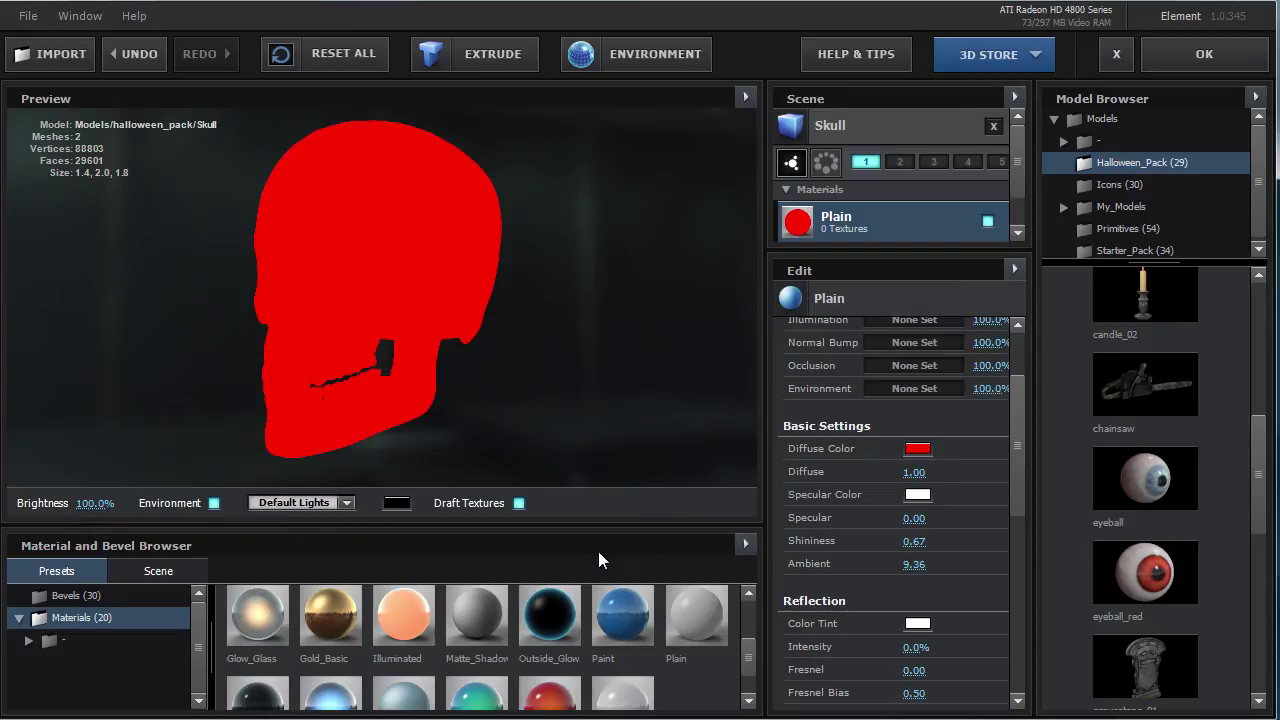
drag(918, 567, 860, 567)
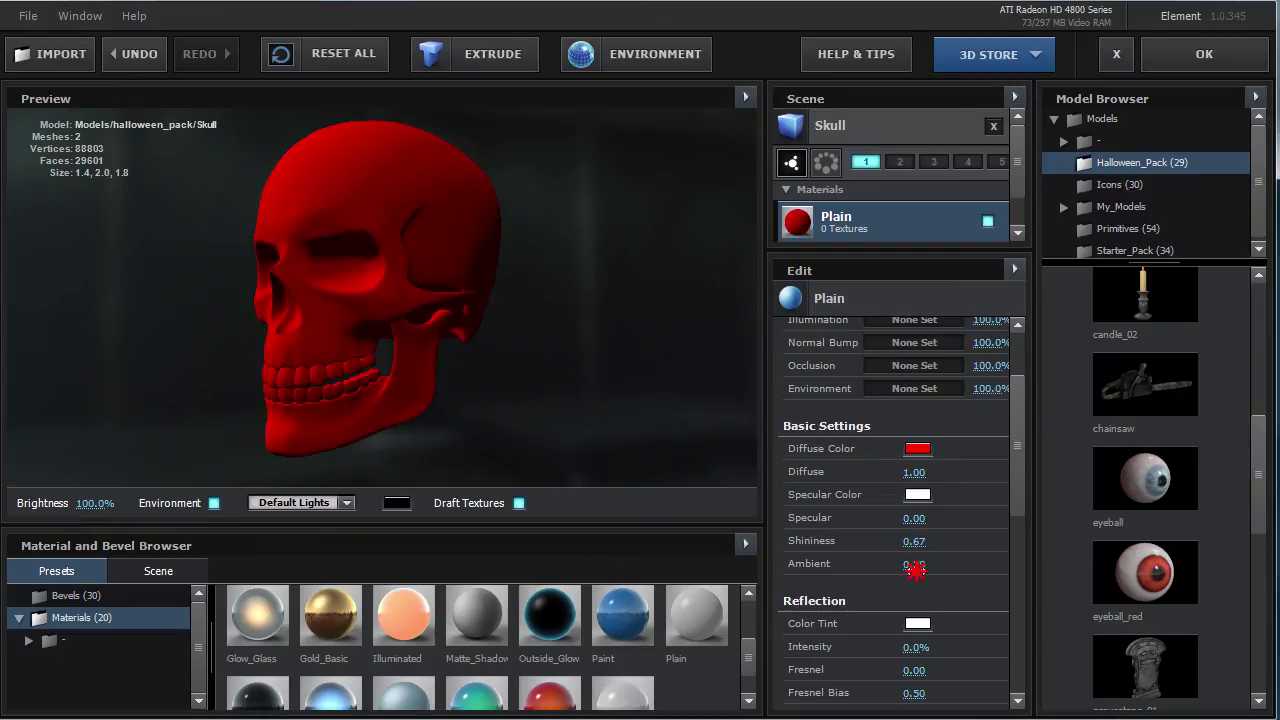
drag(916, 567, 975, 569)
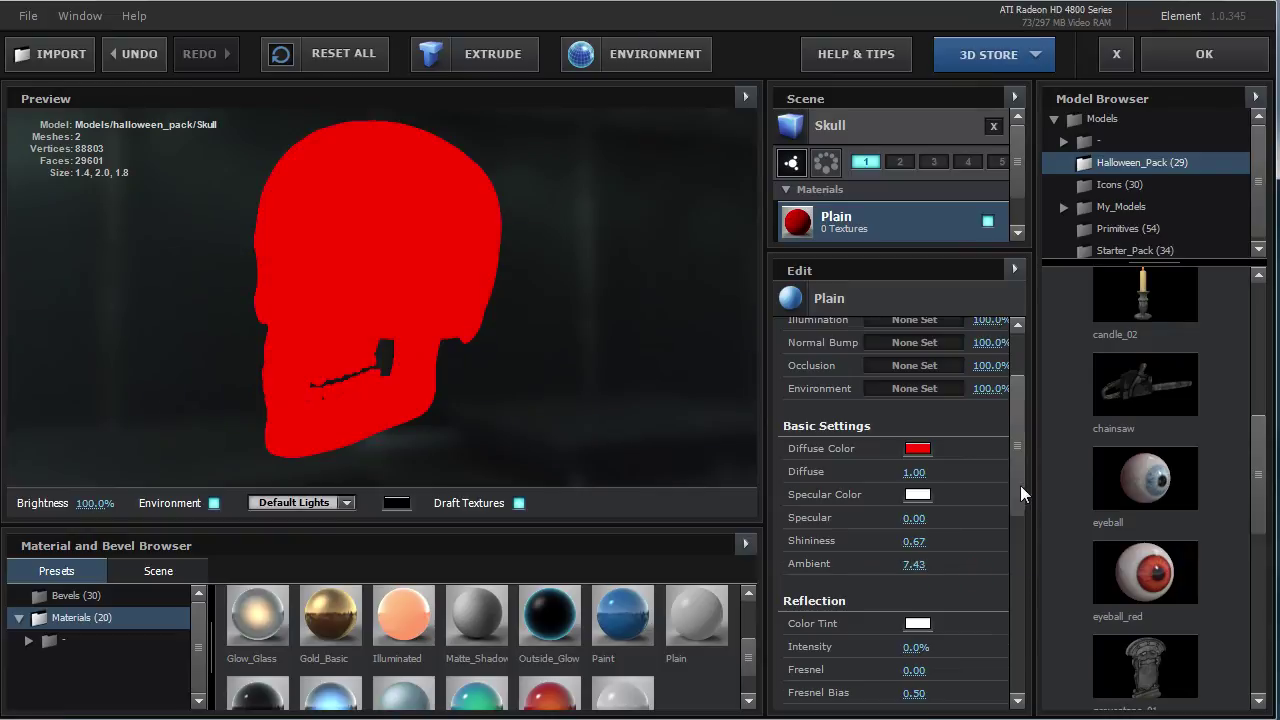
drag(1020, 493, 1020, 671)
drag(918, 464, 1097, 483)
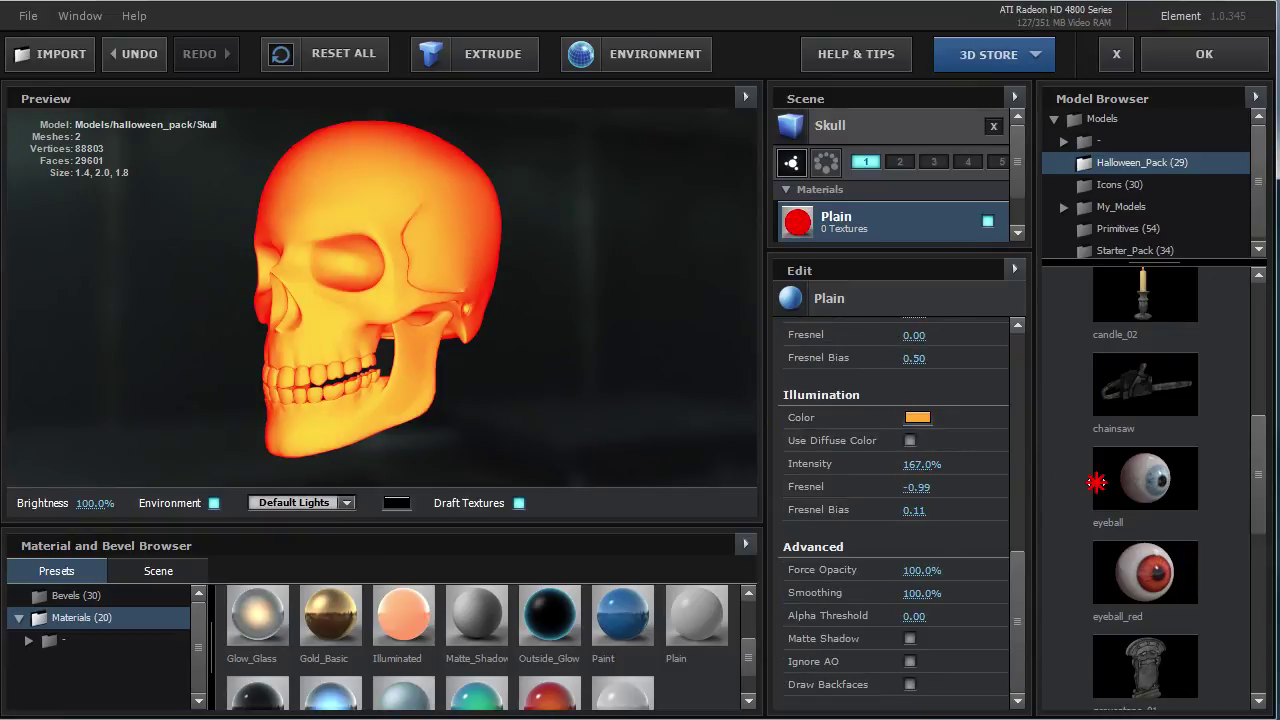
Change the diffuse colour from red to pale peach C1806C.
mouse_move(391, 200)
mouse_down()
mouse_move(508, 271)
mouse_move(370, 265)
mouse_move(369, 318)
mouse_up()
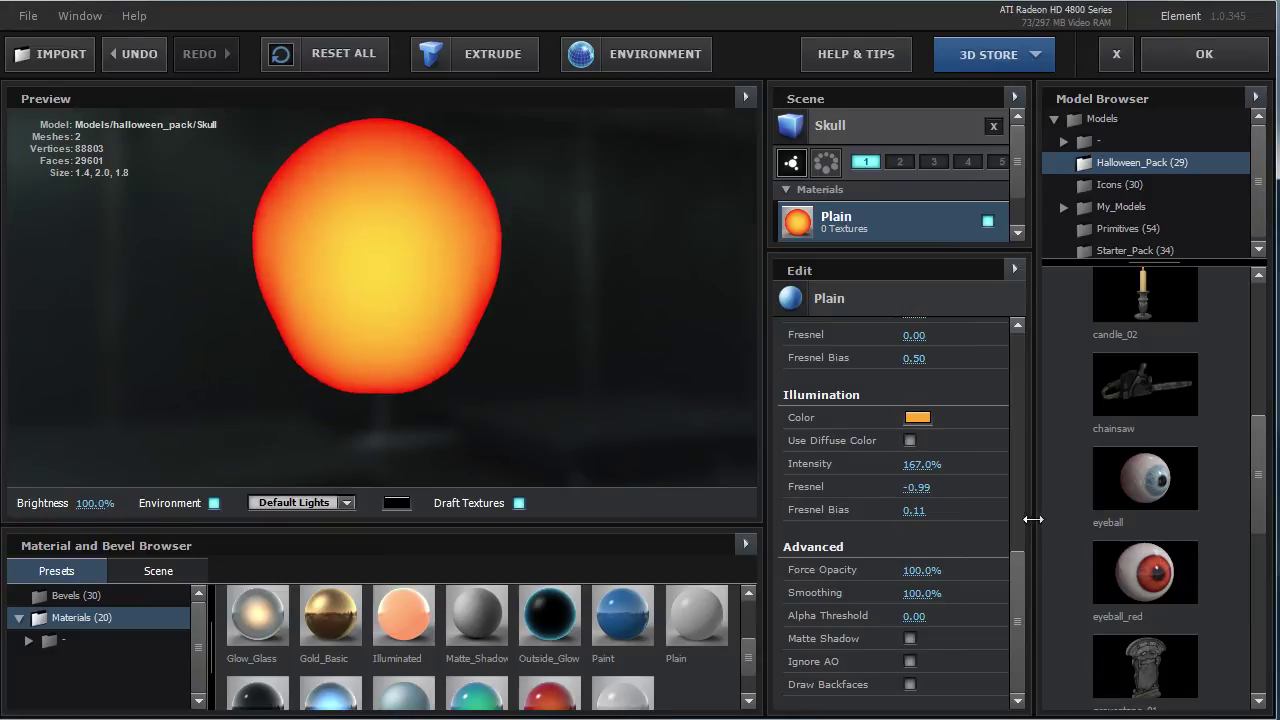
drag(1019, 588, 1020, 308)
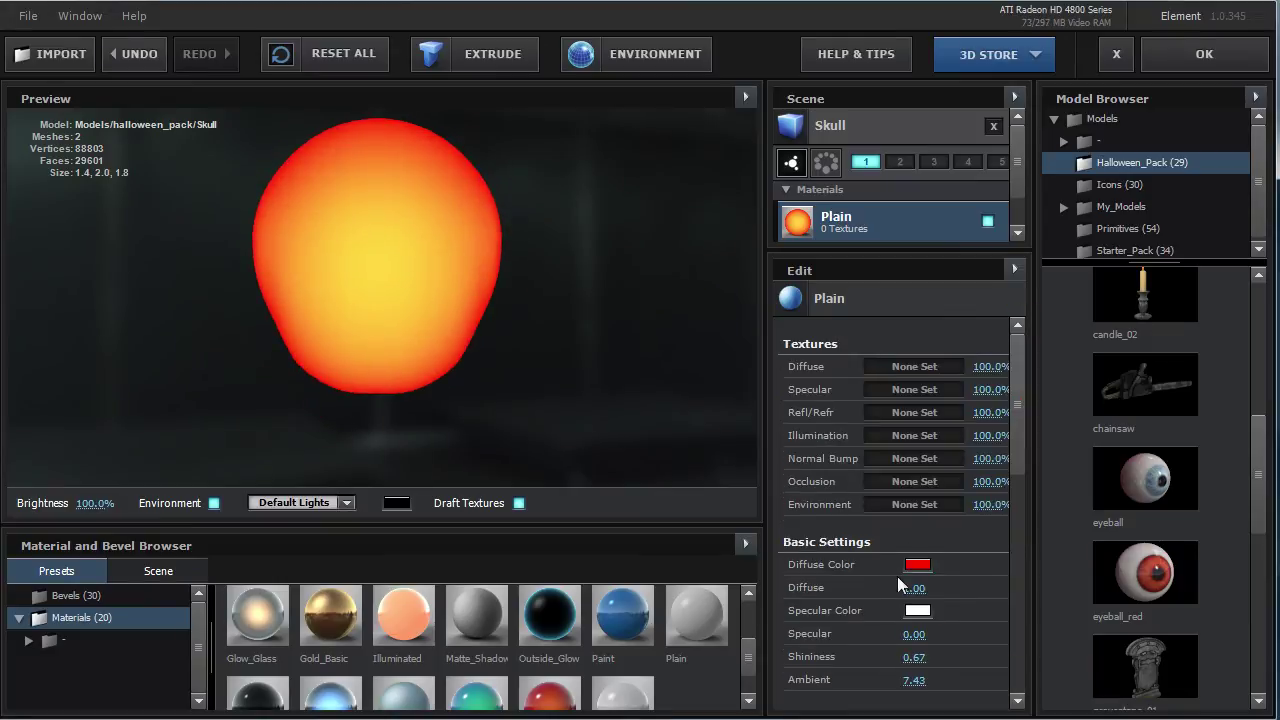
click(910, 565)
mouse_move(910, 565)
mouse_down()
mouse_move(729, 629)
mouse_move(780, 557)
mouse_move(979, 661)
mouse_up()
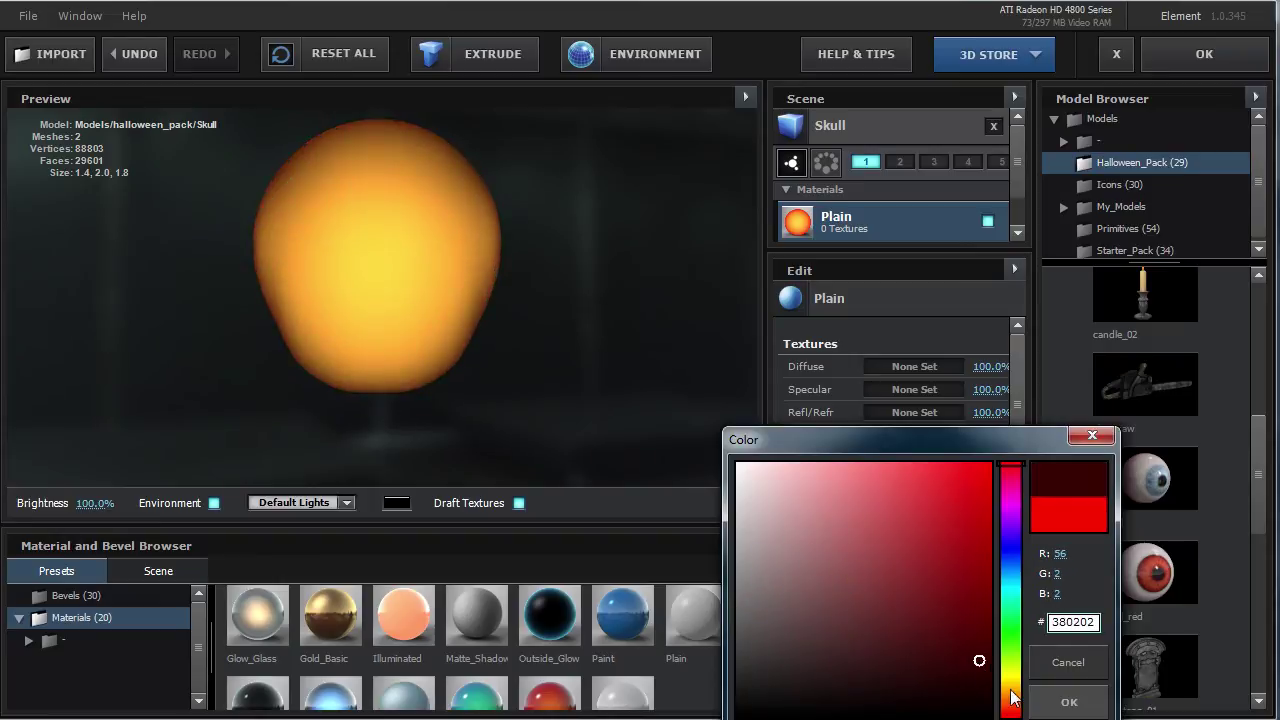
click(1010, 710)
click(849, 503)
drag(849, 503, 848, 524)
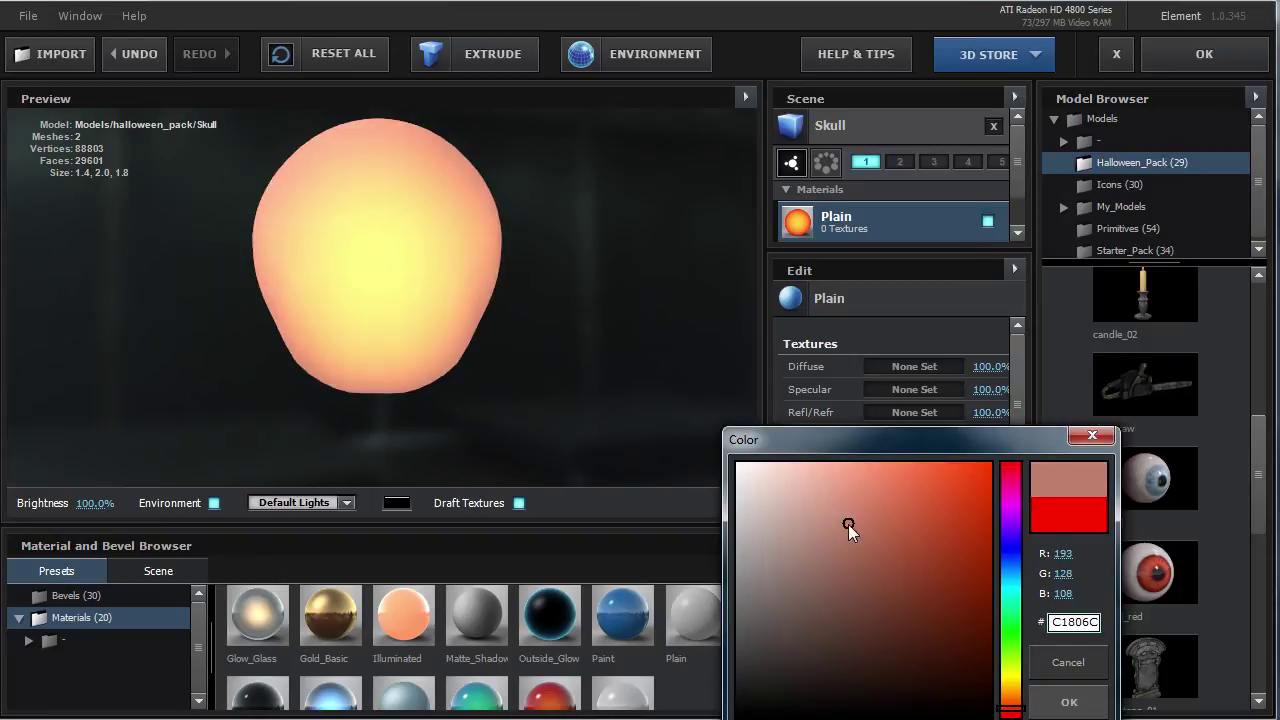
click(1096, 690)
Raise Illumination Intensity to 204% and view the skull from the front.
drag(1024, 487, 1027, 697)
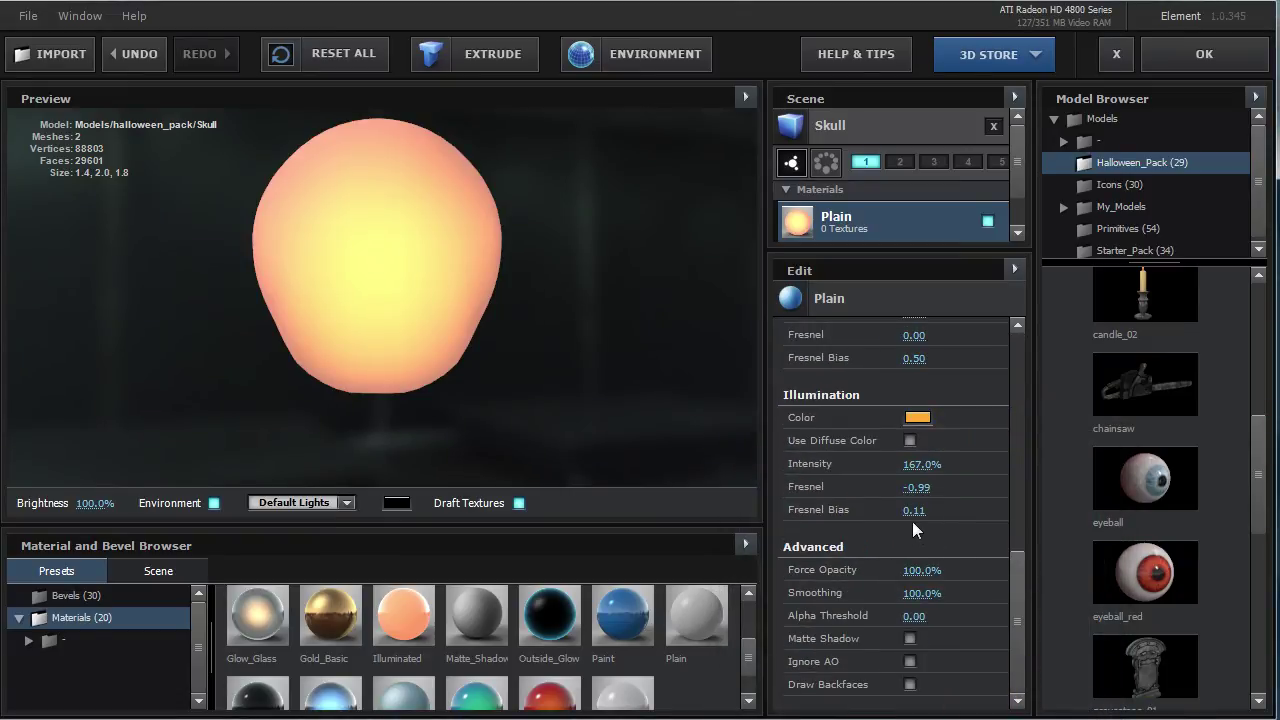
mouse_move(921, 464)
mouse_down()
mouse_move(958, 464)
mouse_move(897, 464)
mouse_move(972, 480)
mouse_up()
mouse_move(352, 366)
mouse_down()
mouse_move(414, 314)
mouse_move(534, 323)
mouse_move(329, 343)
mouse_move(403, 317)
mouse_move(407, 297)
mouse_move(323, 297)
mouse_move(416, 274)
mouse_move(400, 286)
mouse_move(380, 277)
mouse_move(413, 265)
mouse_move(351, 246)
mouse_move(346, 271)
mouse_move(415, 258)
mouse_move(426, 271)
mouse_move(429, 286)
mouse_move(378, 297)
mouse_move(371, 277)
mouse_move(437, 269)
mouse_up()
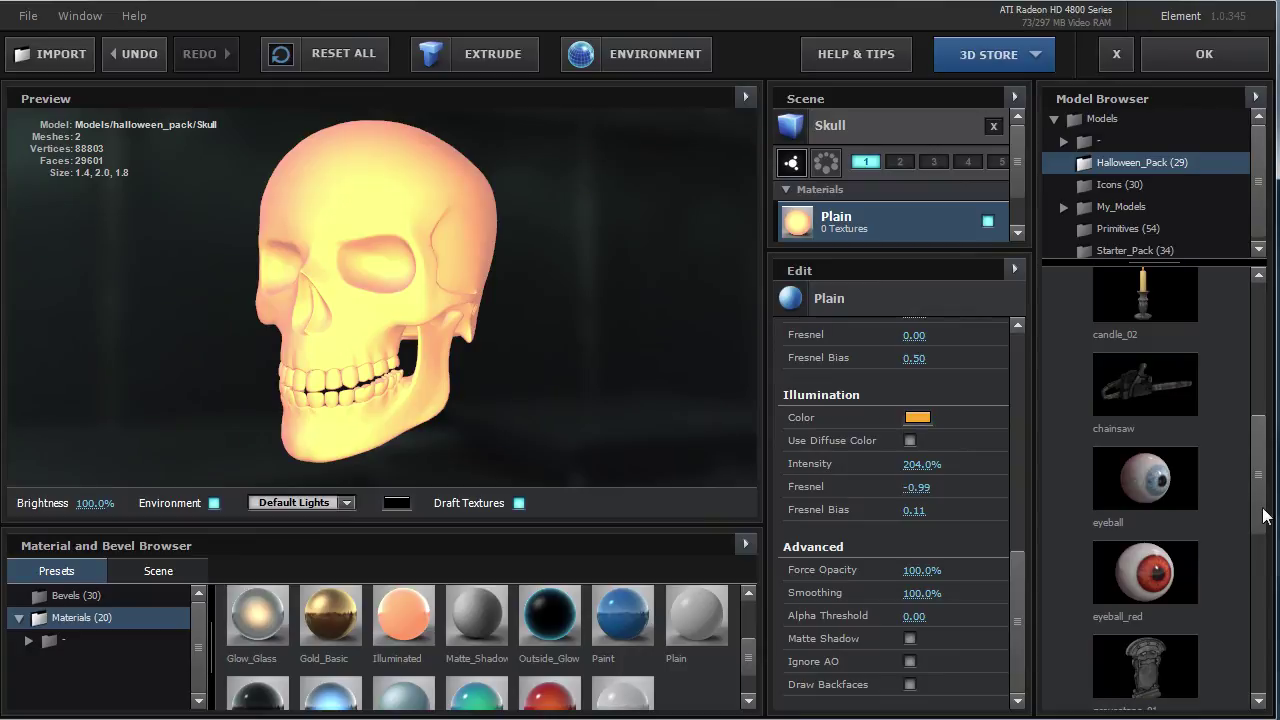
Load the bulb_on model from the Starter_Pack folder and orbit it.
scroll(1263, 516, down, 3)
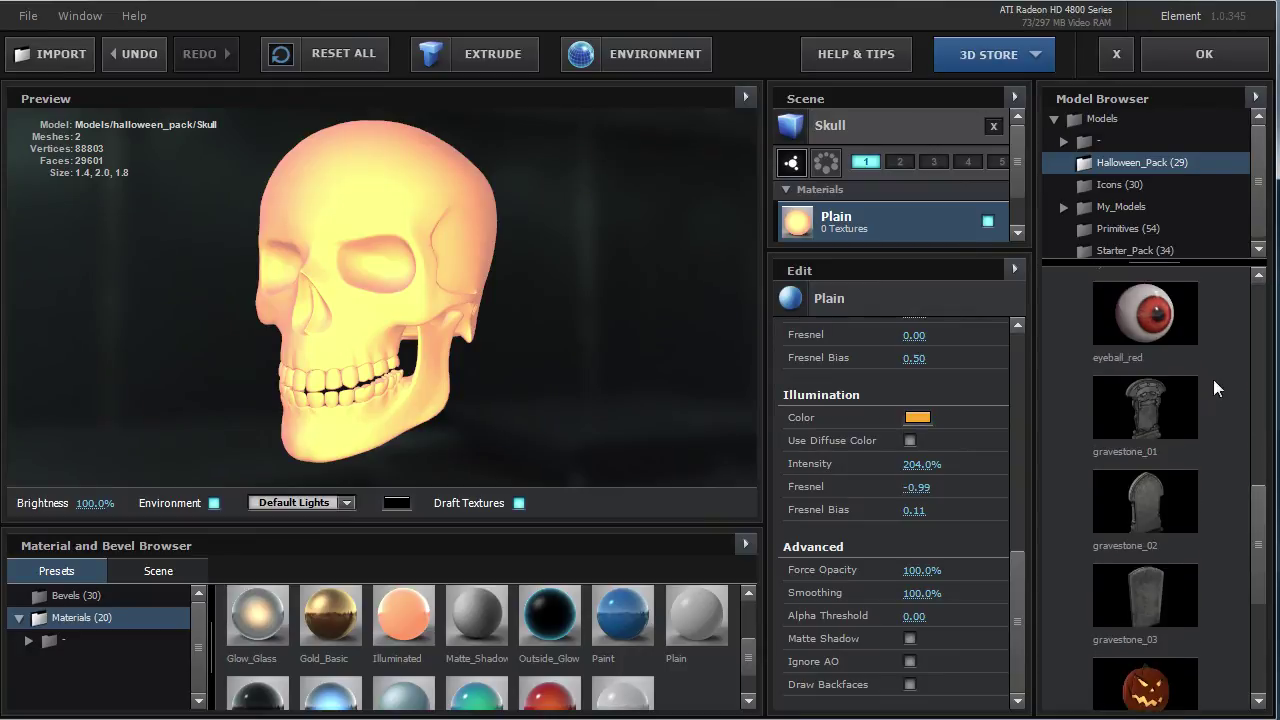
click(1155, 252)
drag(1263, 330, 1257, 407)
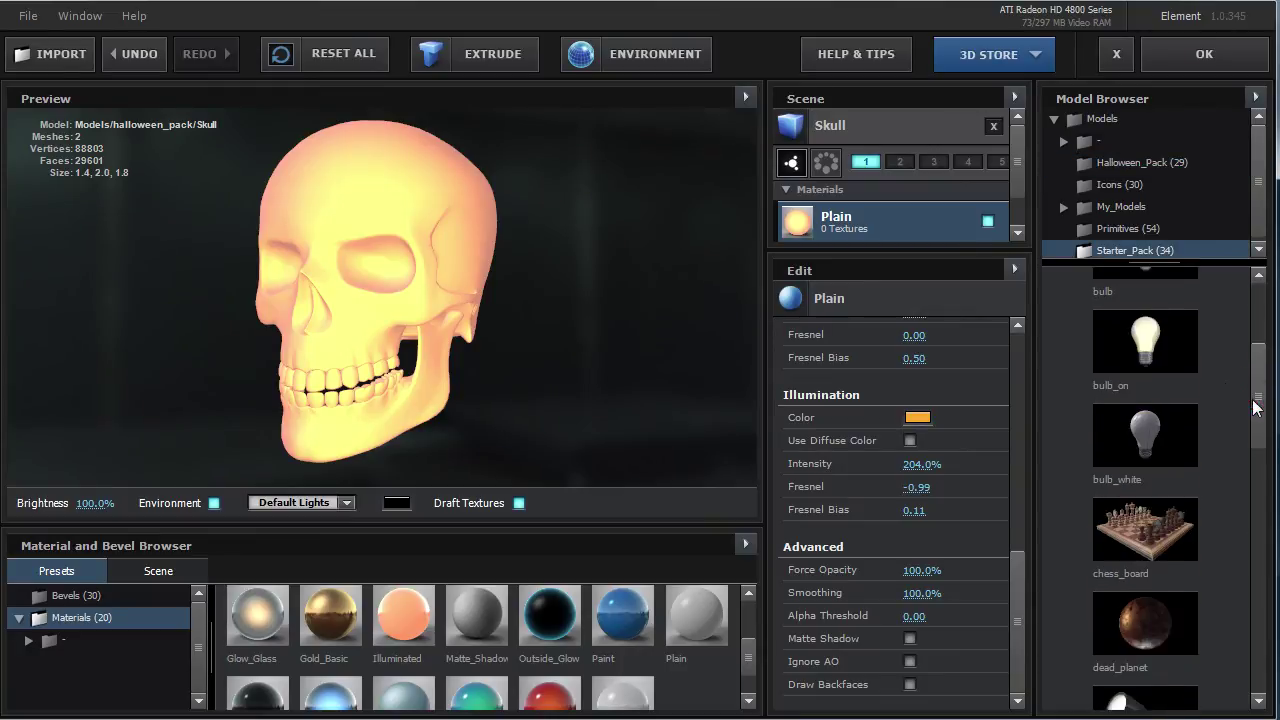
click(1145, 341)
drag(296, 240, 390, 232)
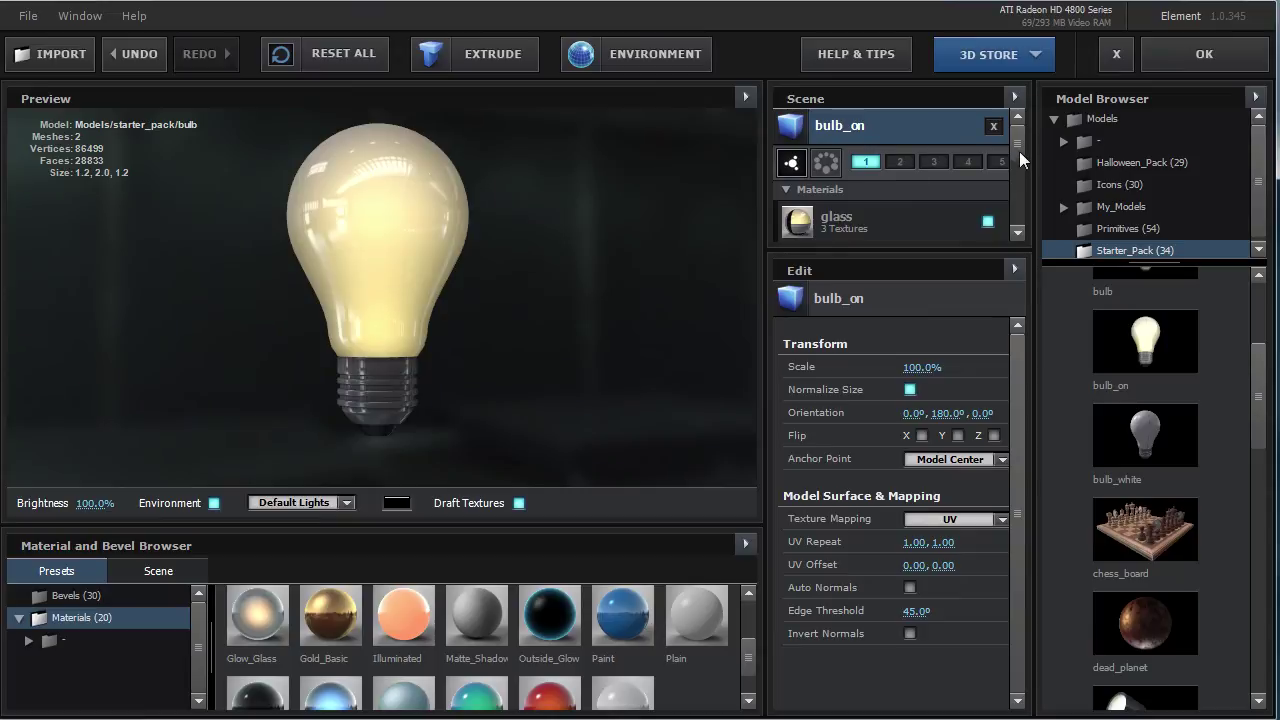
Select the bulb's glass material and set refraction and reflection intensity to 0.
drag(1019, 151, 1019, 158)
click(891, 177)
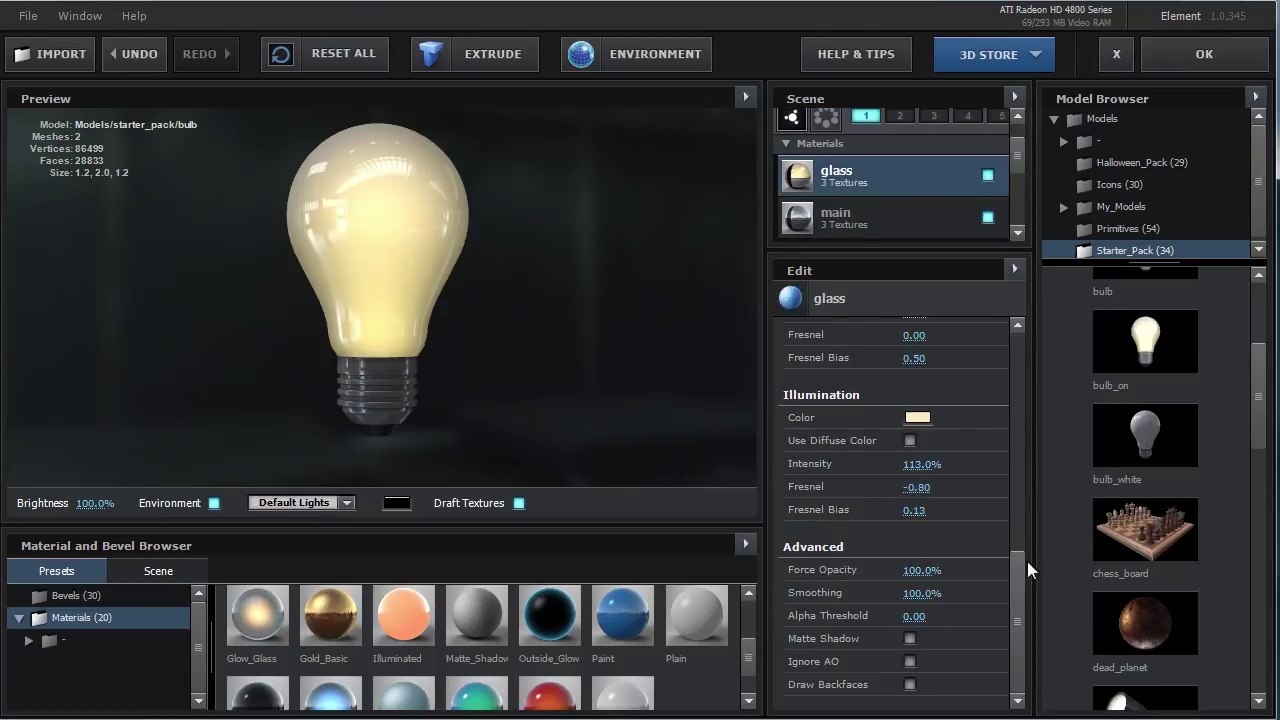
drag(1022, 620, 1016, 556)
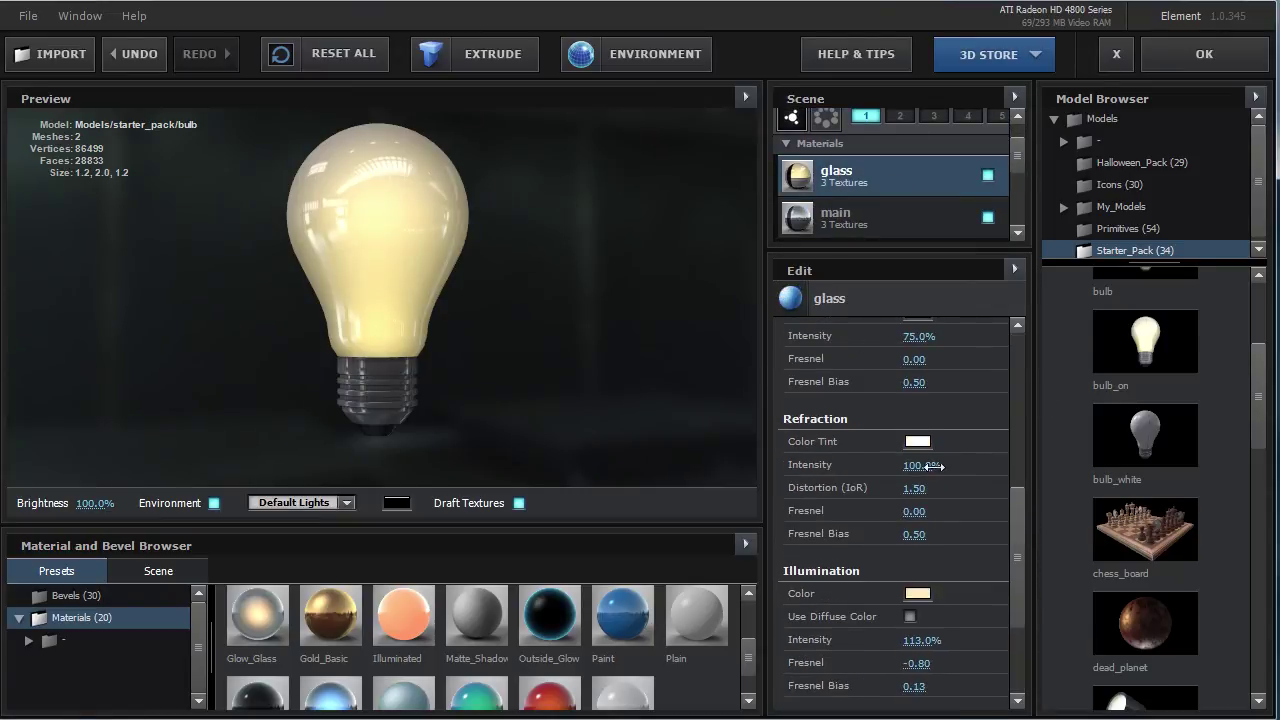
text(0)
drag(1016, 495, 1016, 409)
click(919, 448)
text(0)
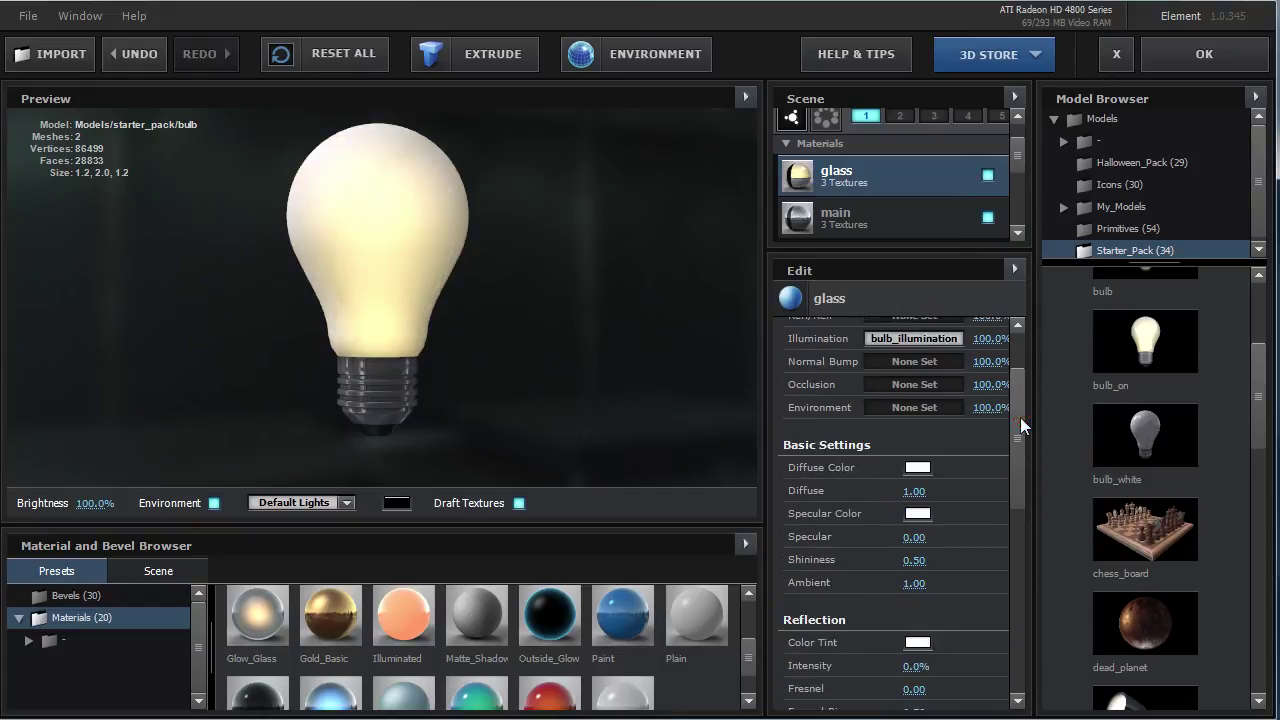
drag(1015, 472, 997, 247)
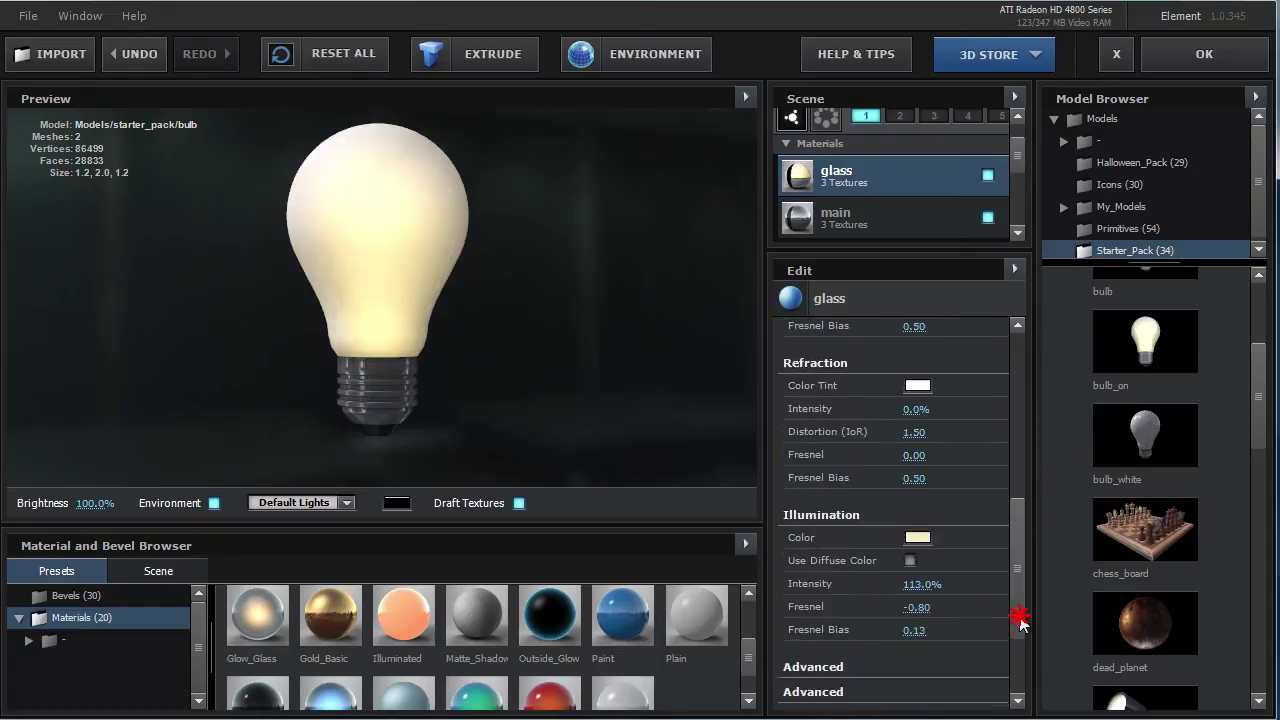
Hide the metal base material and set the glass illumination intensity to 0.
click(988, 217)
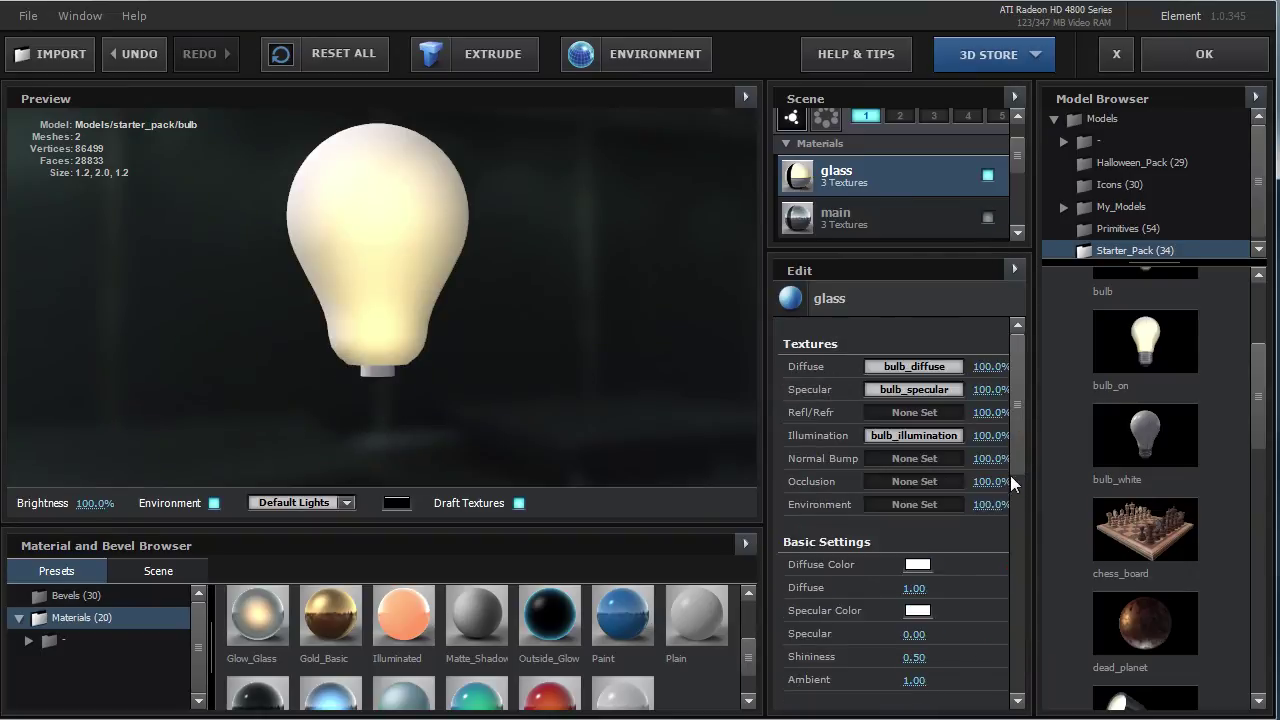
drag(1011, 480, 1020, 688)
click(920, 464)
text(0)
key(Return)
drag(343, 249, 406, 263)
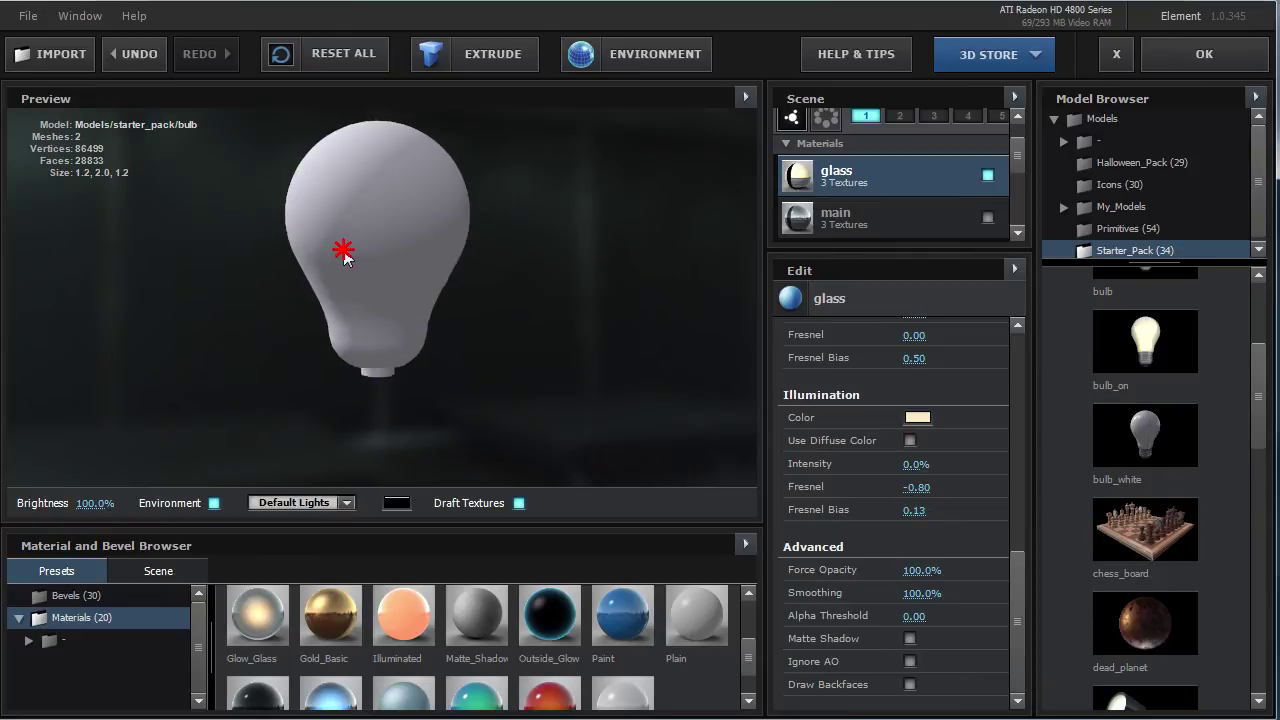
click(403, 177)
drag(403, 177, 403, 234)
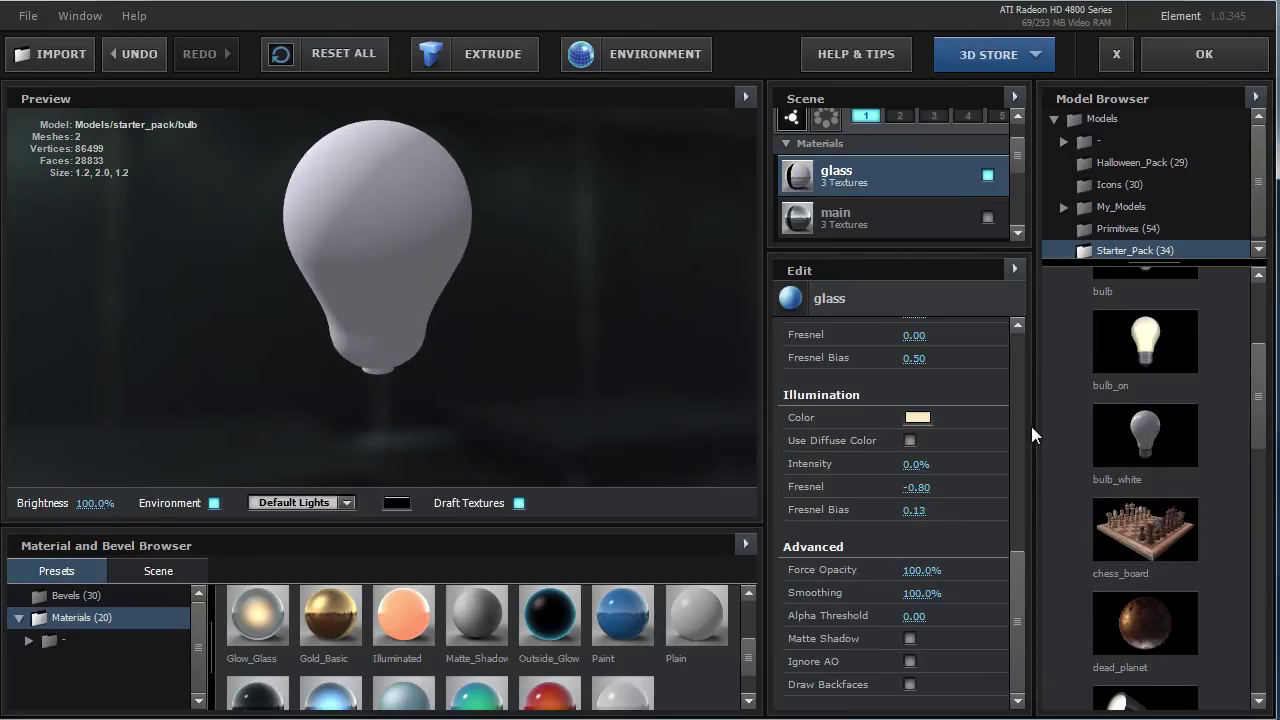
Set glass Ambient to 1.28 and illumination to 179%, then unhide the metal base.
drag(1015, 615, 1015, 365)
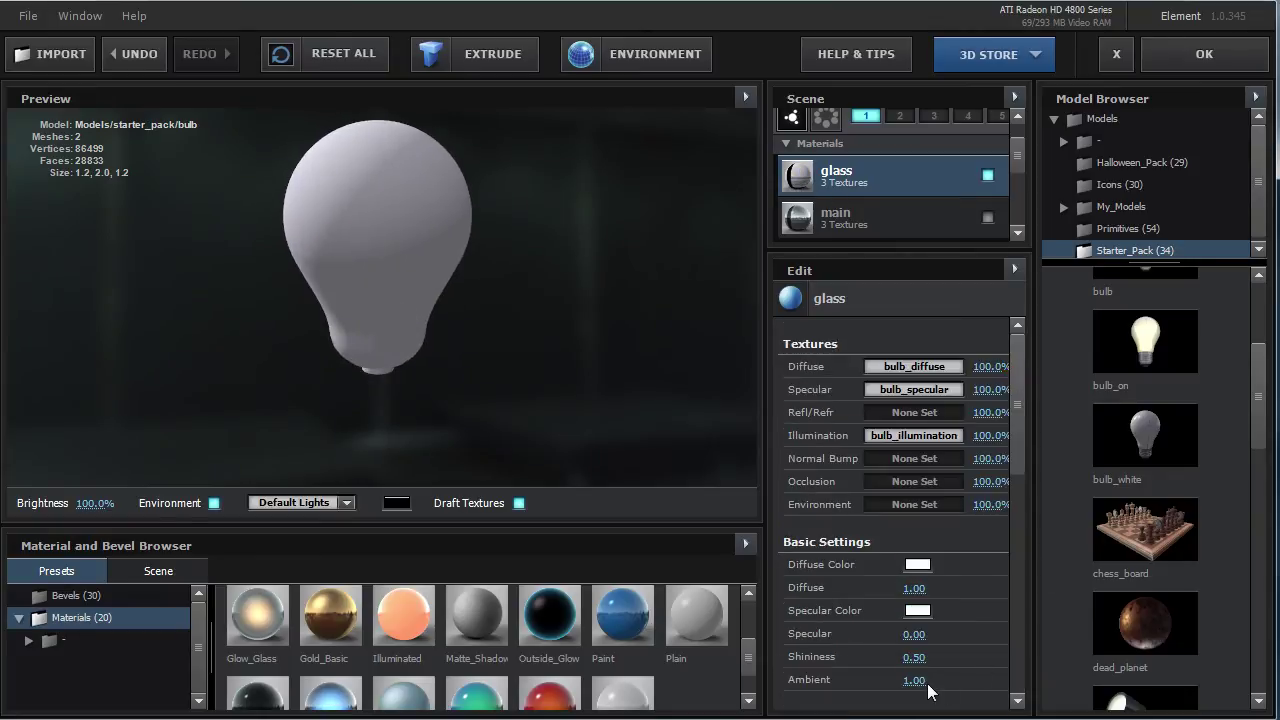
drag(916, 681, 955, 689)
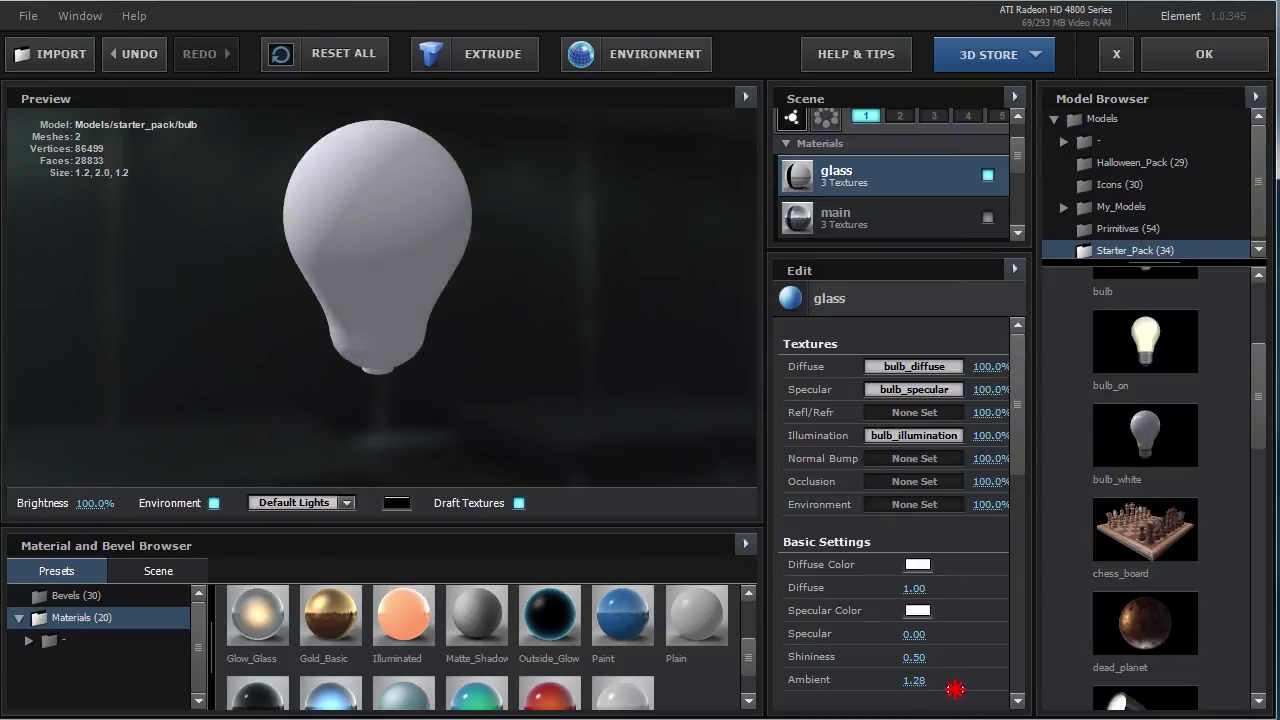
drag(1015, 446, 1015, 686)
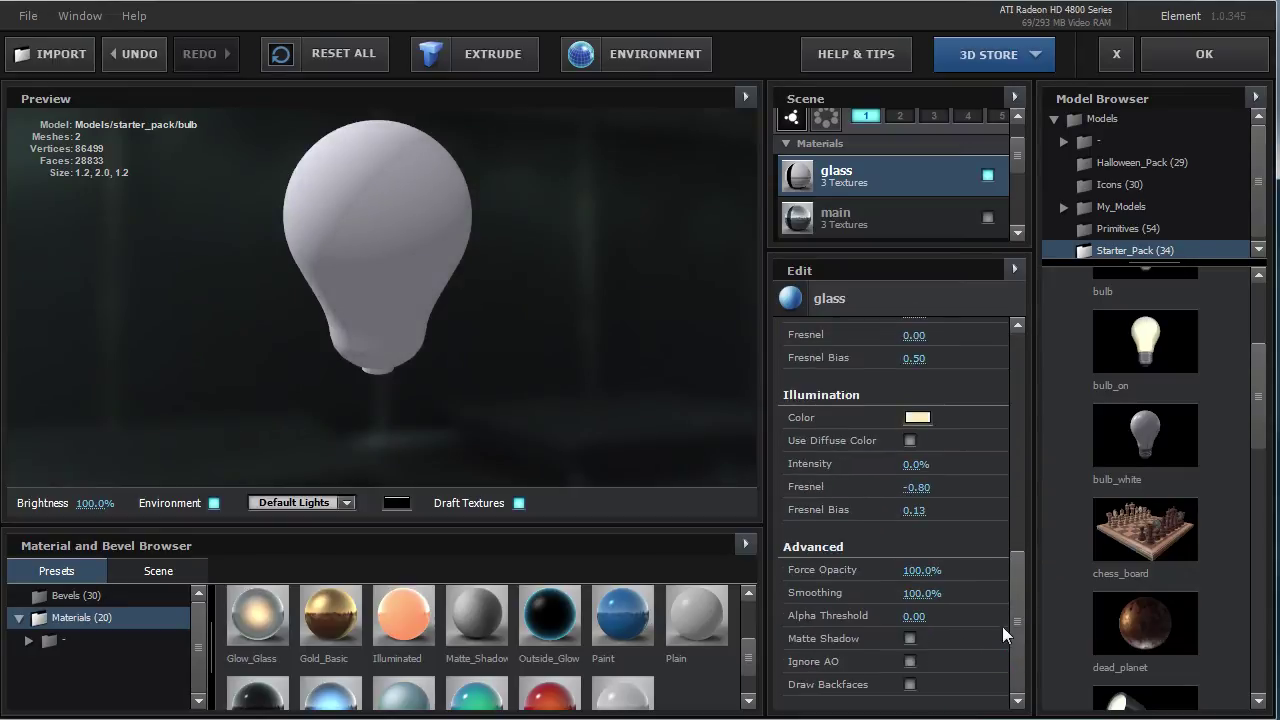
click(910, 440)
mouse_move(914, 465)
mouse_down()
mouse_move(1084, 499)
mouse_move(636, 347)
mouse_up()
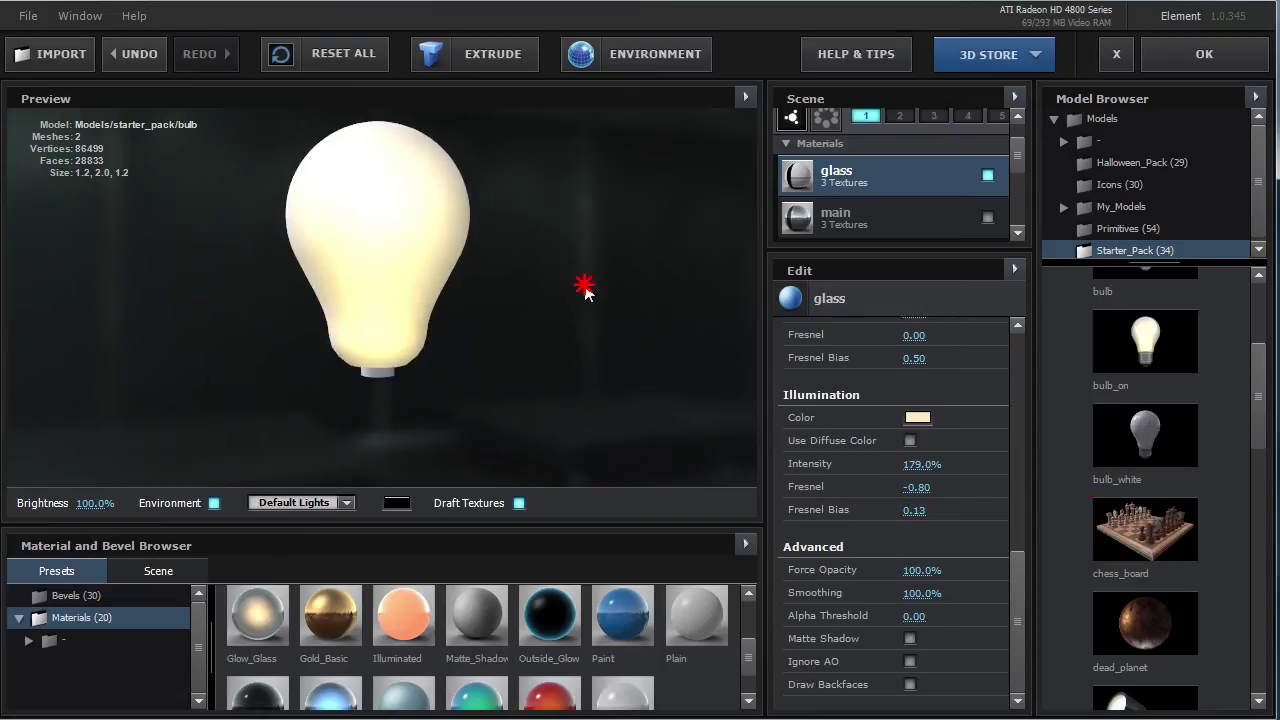
click(990, 212)
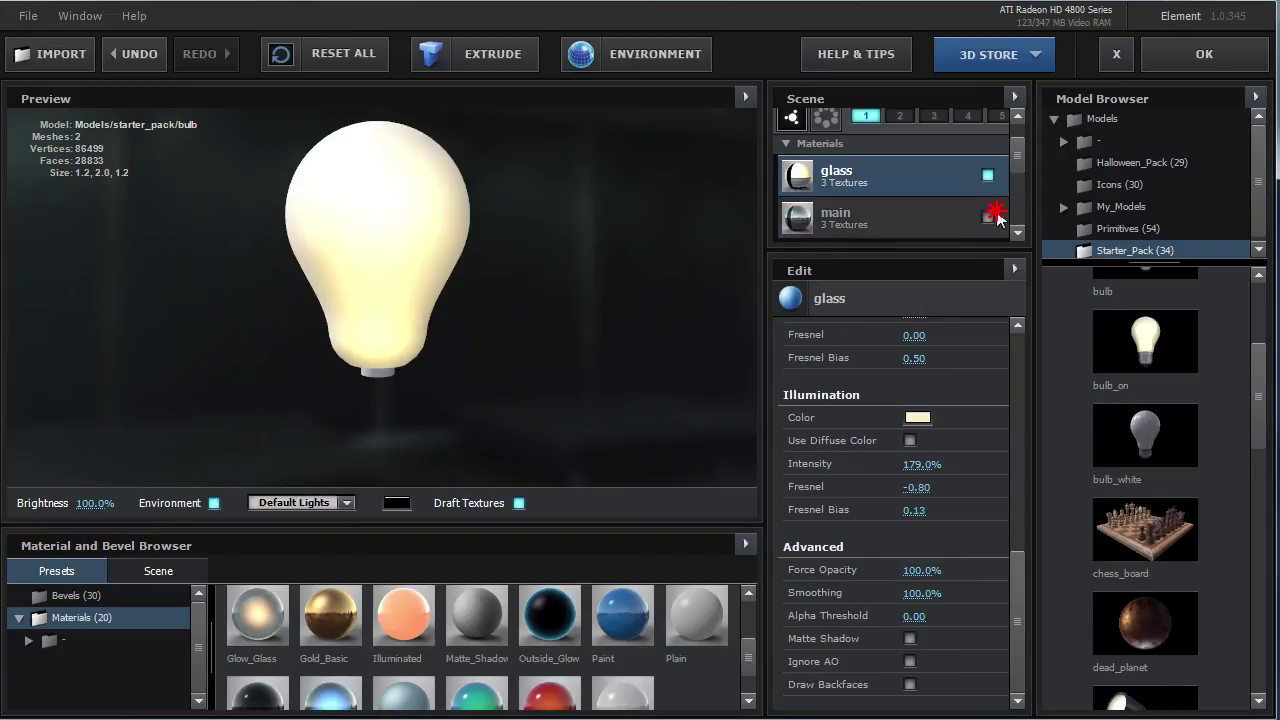
mouse_move(361, 331)
mouse_down()
mouse_move(399, 240)
mouse_move(363, 323)
mouse_move(371, 208)
mouse_move(400, 300)
mouse_move(400, 277)
mouse_up()
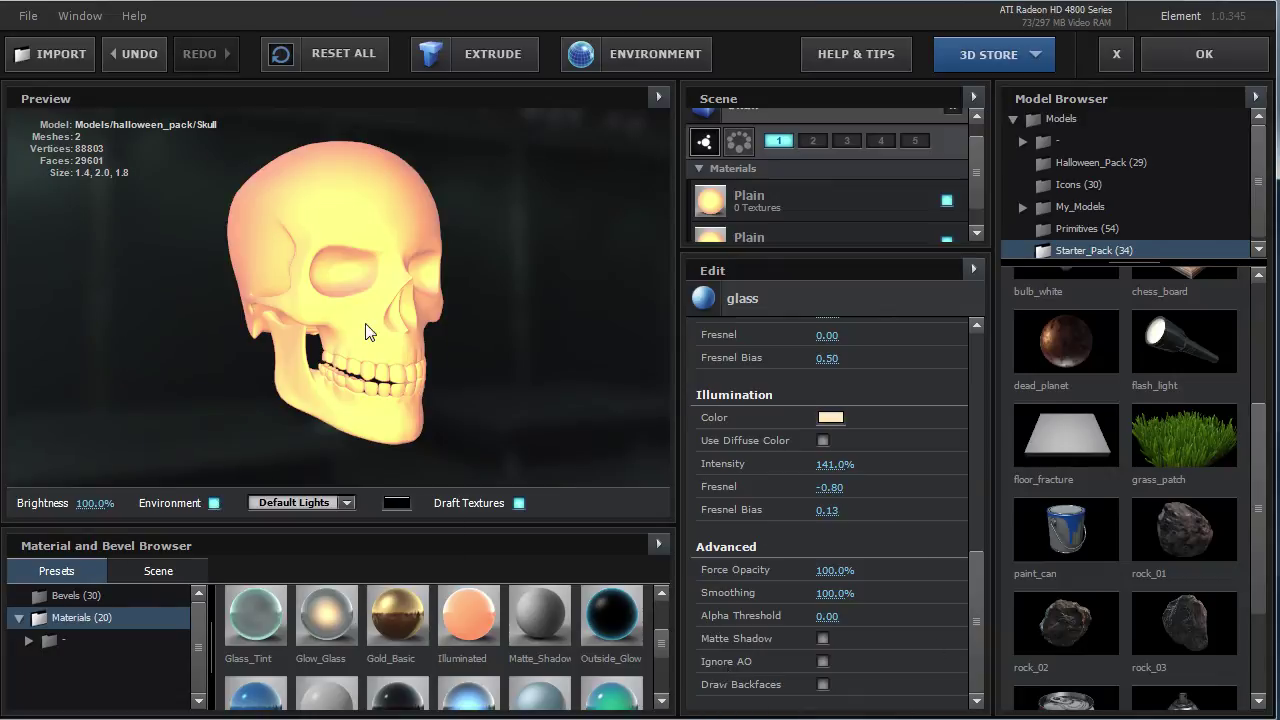
Drag the Plain preset onto the skull and set its Force Opacity to 35%.
drag(366, 323, 331, 286)
drag(474, 625, 577, 630)
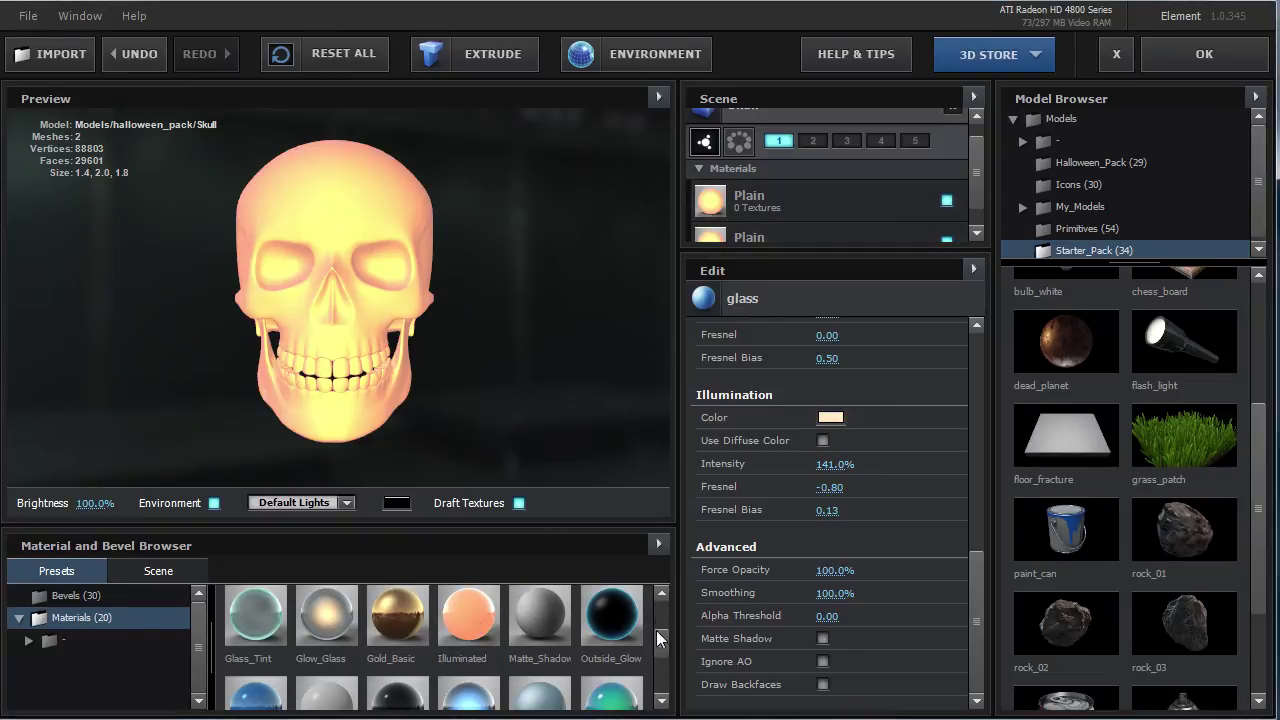
scroll(660, 650, down, 1)
drag(326, 648, 343, 262)
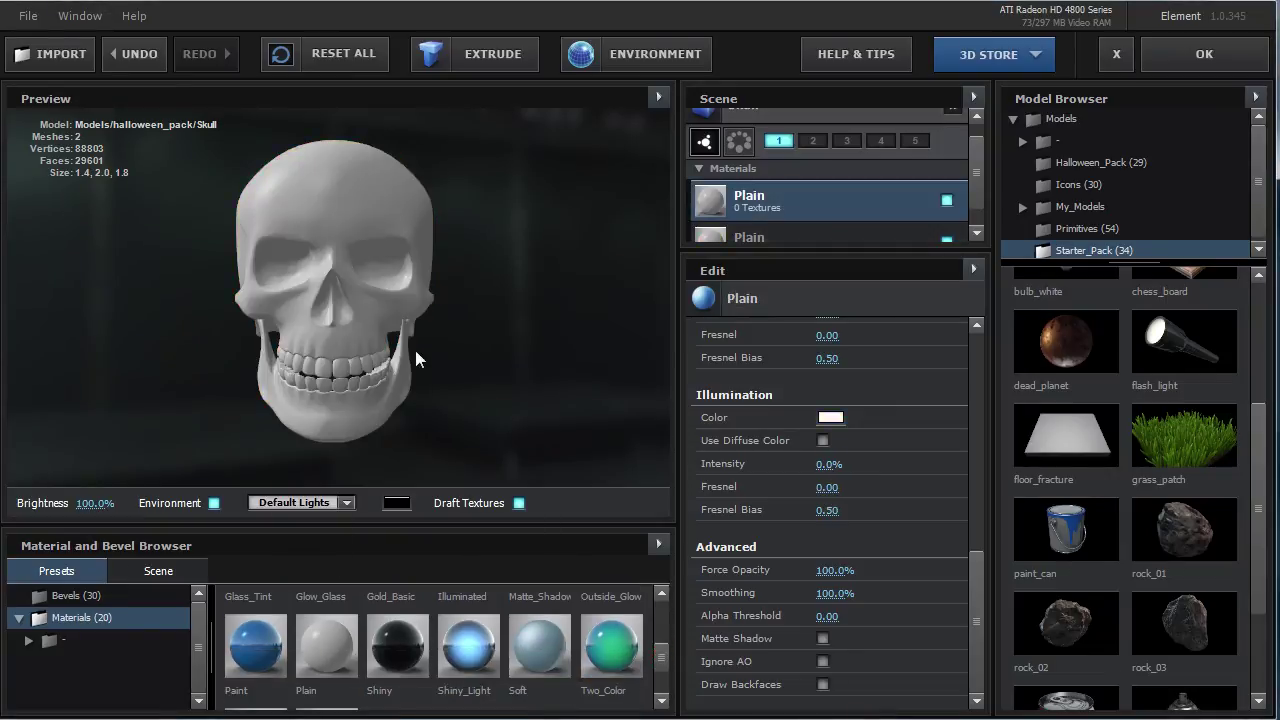
drag(420, 360, 314, 343)
mouse_move(856, 577)
mouse_down()
mouse_move(758, 569)
mouse_move(653, 584)
mouse_move(278, 338)
mouse_move(337, 294)
mouse_move(449, 263)
mouse_move(458, 320)
mouse_move(451, 291)
mouse_move(391, 283)
mouse_move(373, 300)
mouse_up()
mouse_move(351, 371)
mouse_down()
mouse_move(354, 320)
mouse_move(464, 298)
mouse_move(367, 344)
mouse_move(372, 328)
mouse_move(334, 283)
mouse_move(329, 314)
mouse_move(295, 286)
mouse_move(371, 277)
mouse_up()
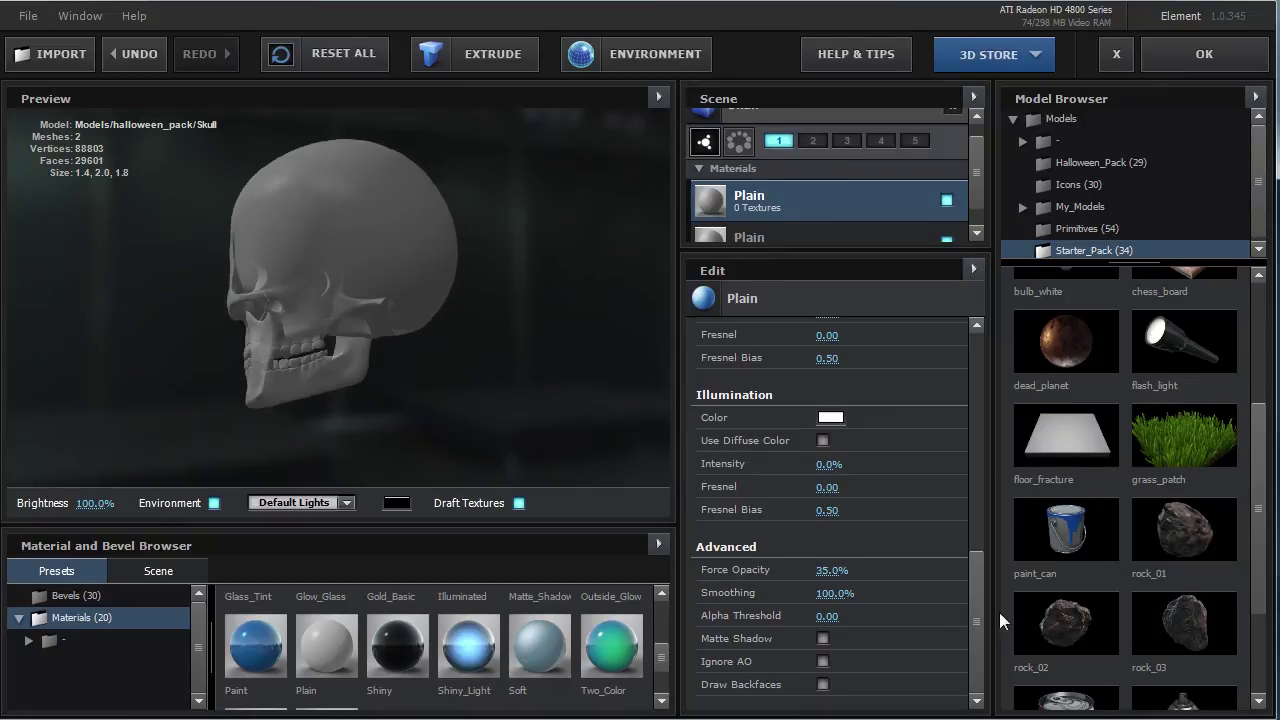
Raise Refraction Intensity to 172% for a glass look and rotate the skull to inspect it.
mouse_move(831, 569)
mouse_down()
mouse_move(955, 578)
mouse_move(975, 502)
mouse_up()
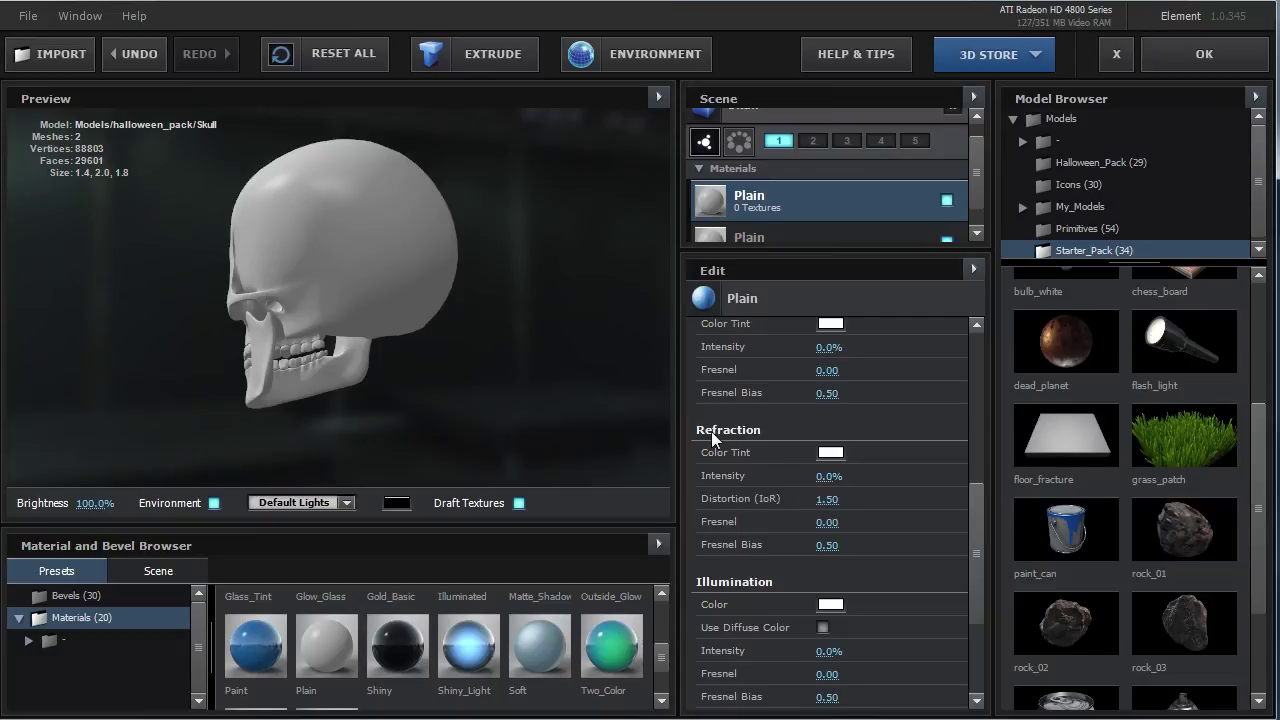
drag(826, 476, 912, 490)
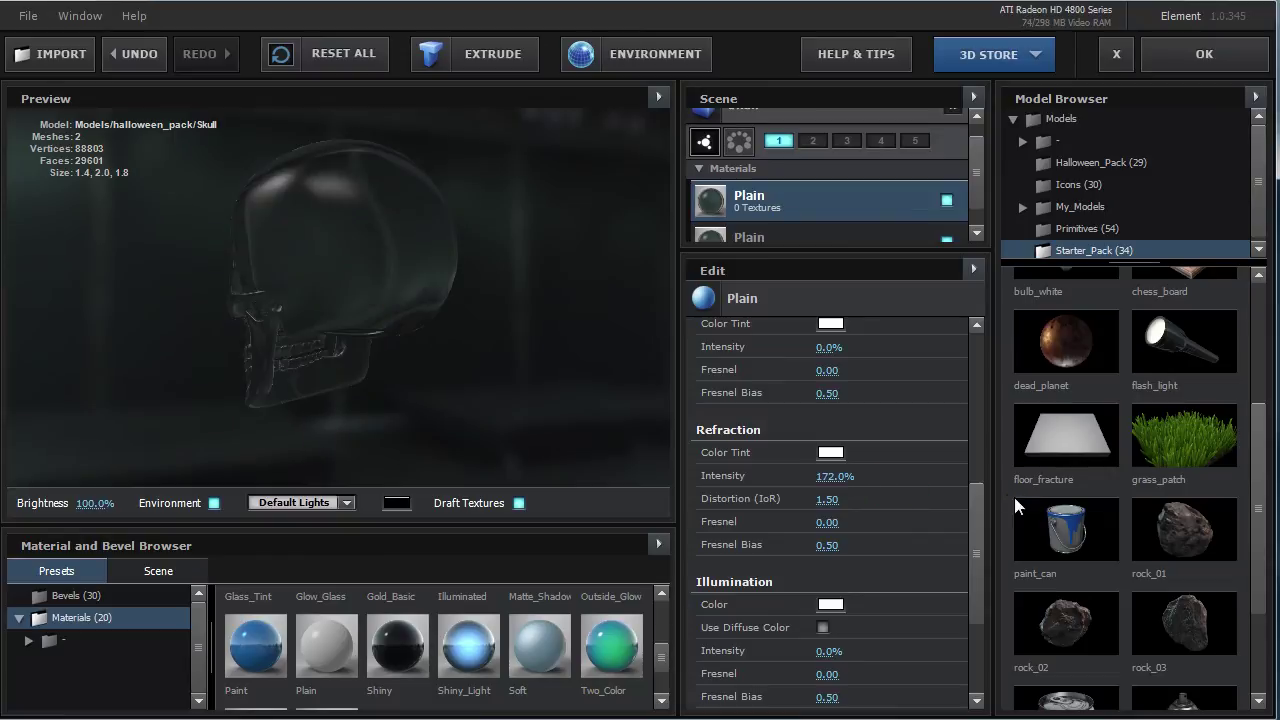
drag(329, 286, 542, 283)
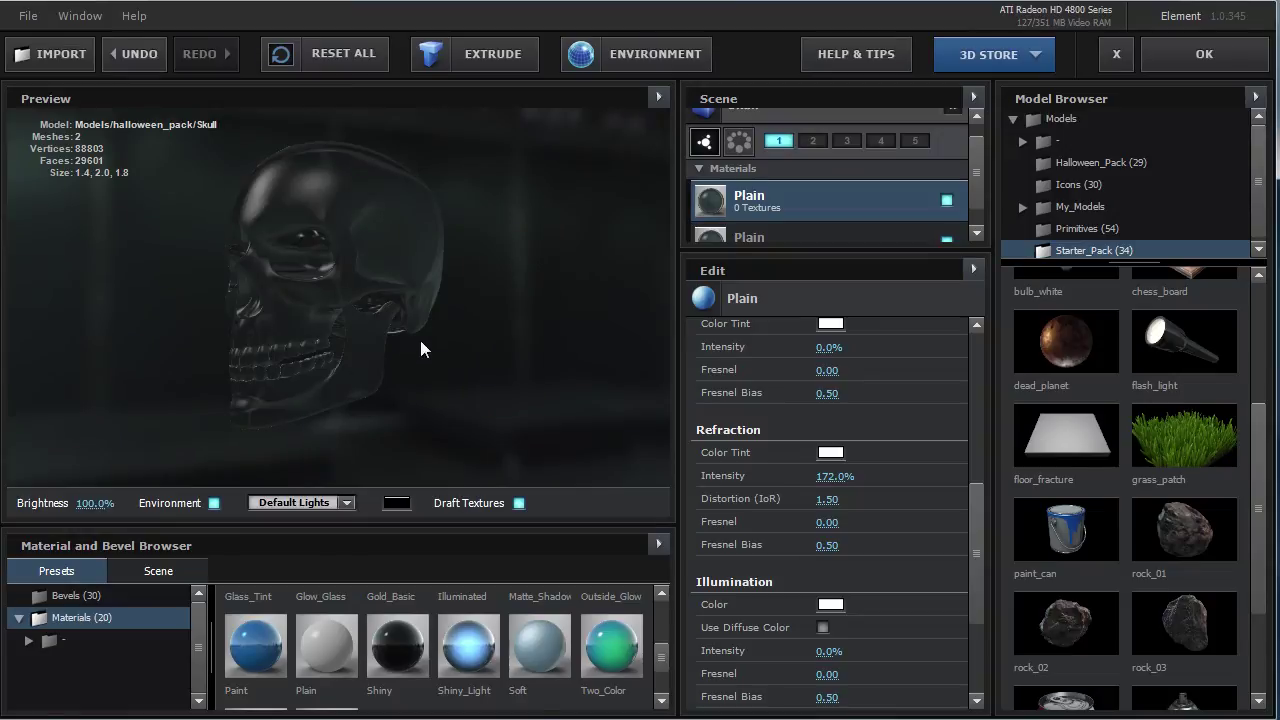
mouse_move(298, 336)
mouse_down()
mouse_move(224, 343)
mouse_move(253, 331)
mouse_up()
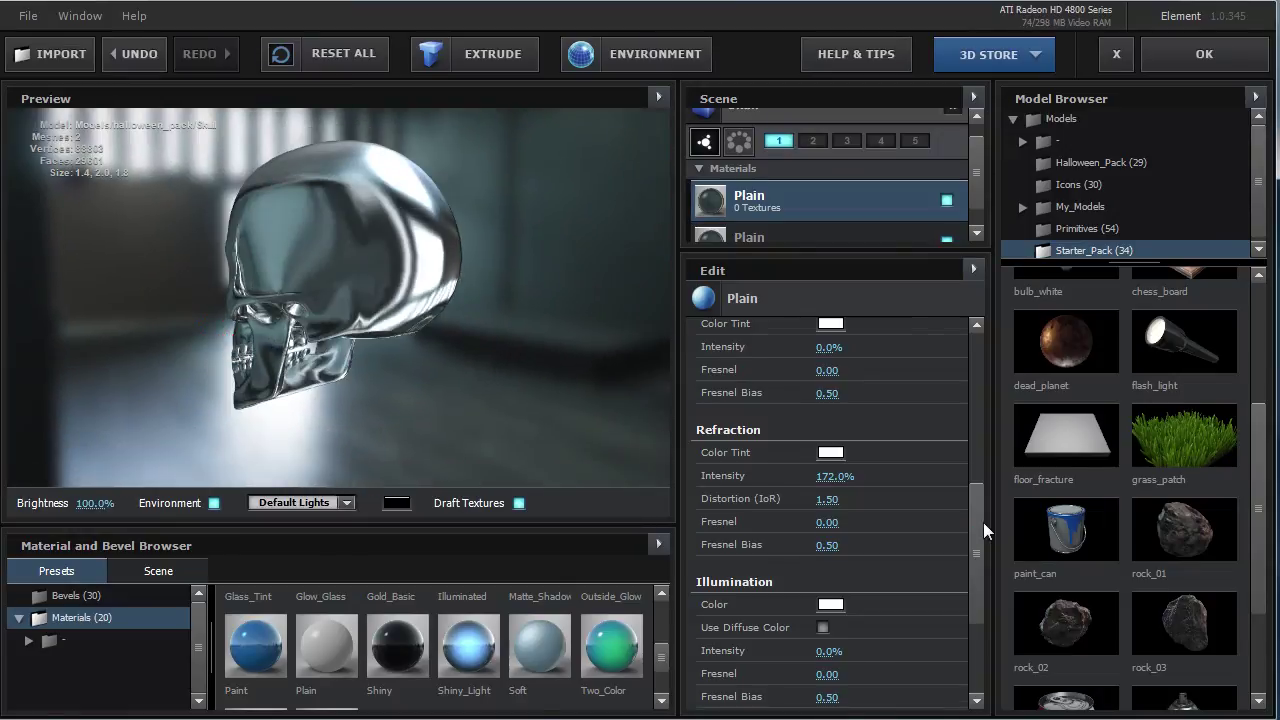
Lower Force Opacity to test a see-through glass skull from front and side views.
drag(983, 524, 974, 611)
mouse_move(829, 570)
mouse_down()
mouse_move(742, 573)
mouse_move(772, 572)
mouse_up()
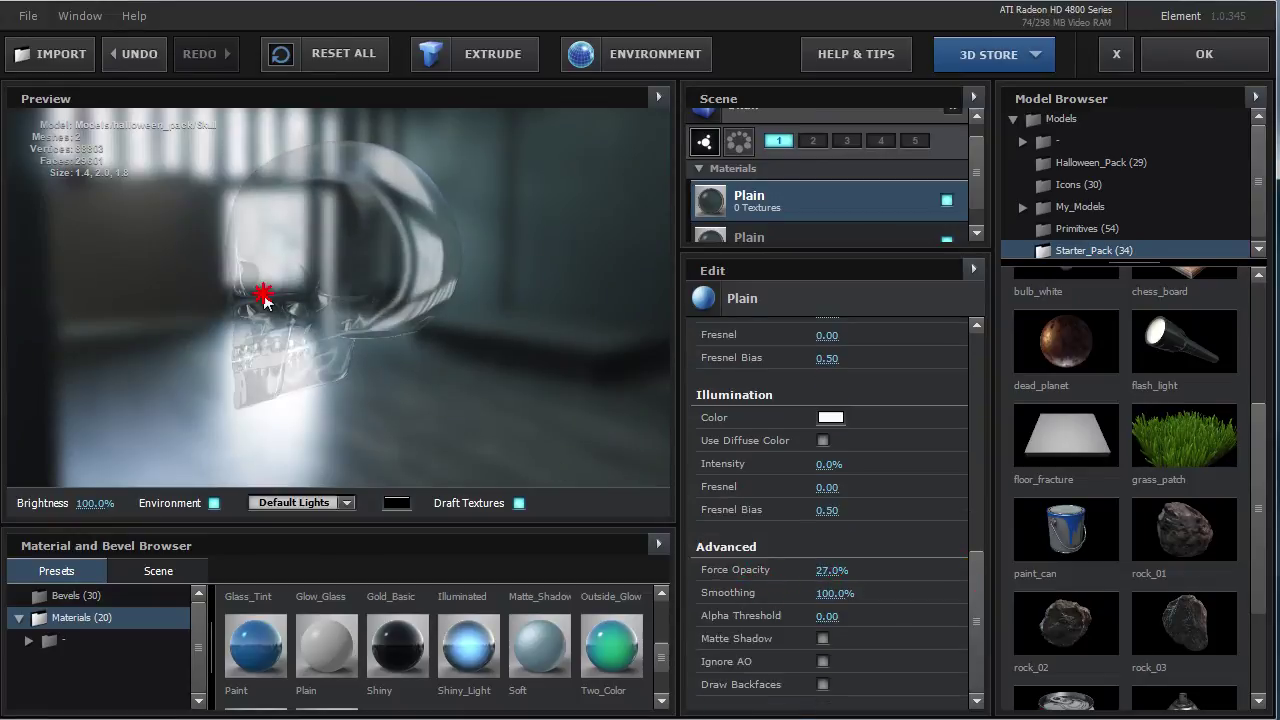
drag(264, 300, 491, 308)
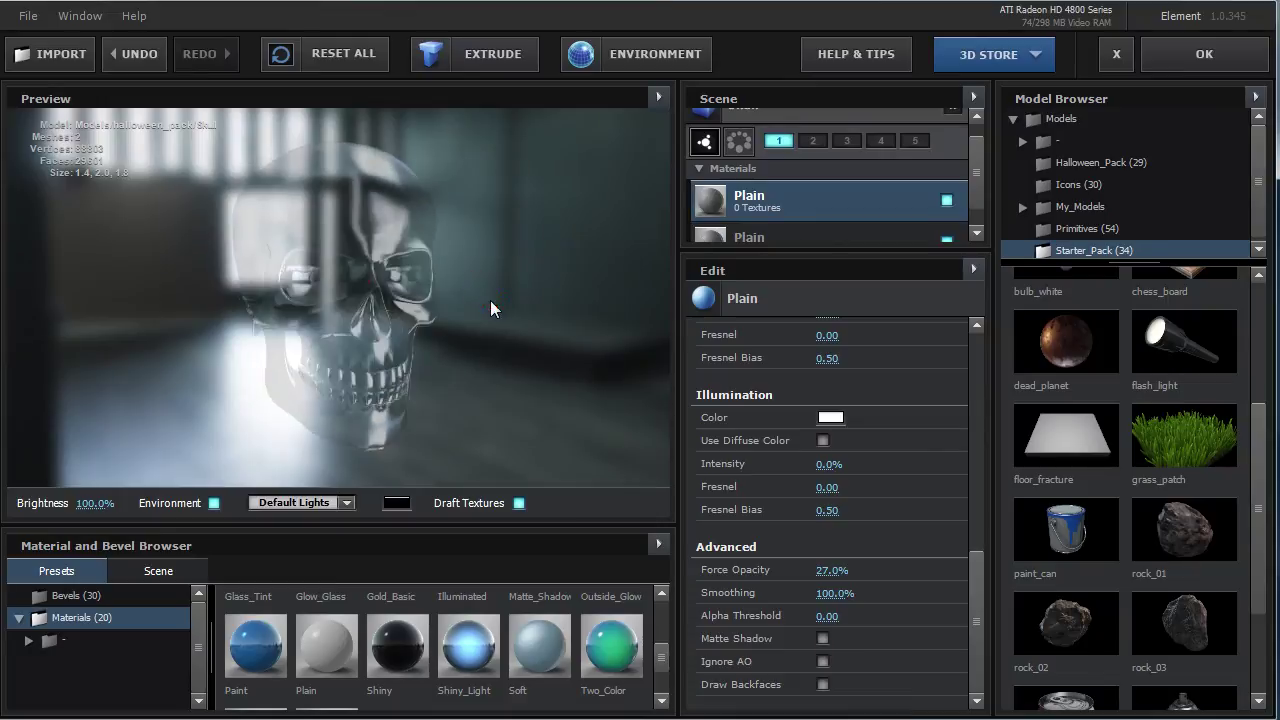
drag(332, 287, 390, 270)
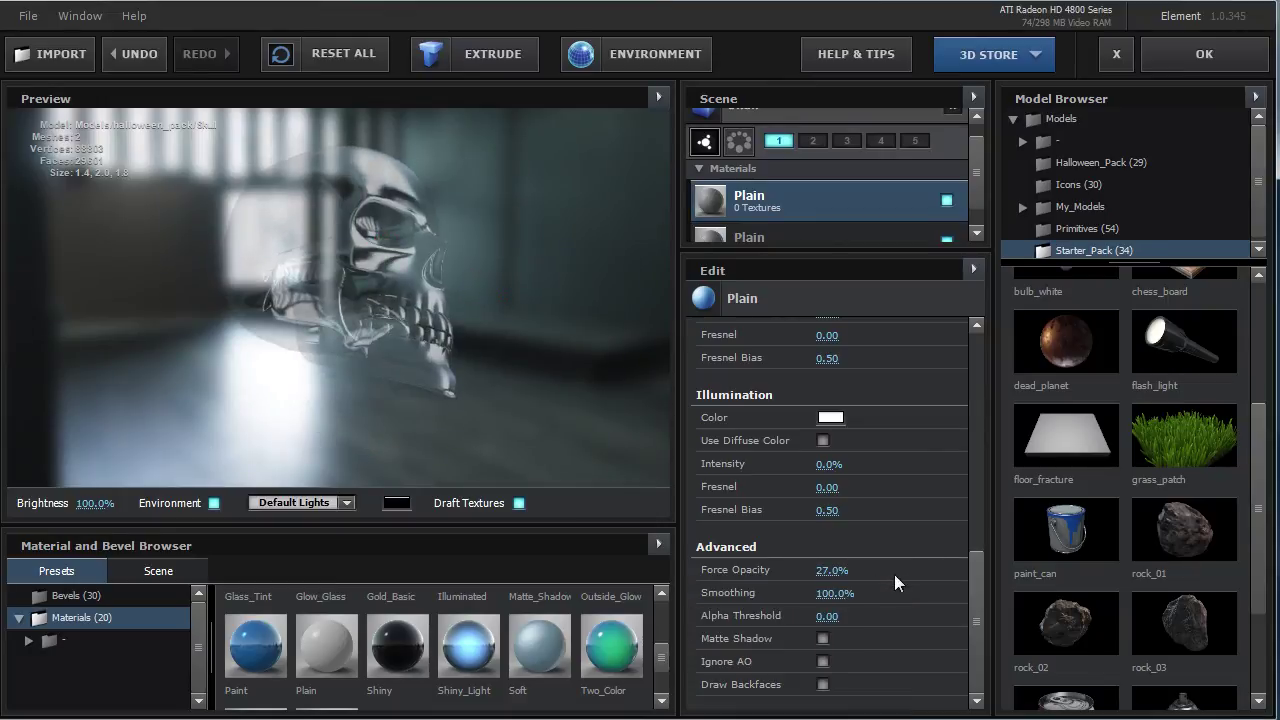
Set Force Opacity back to 100%.
click(832, 570)
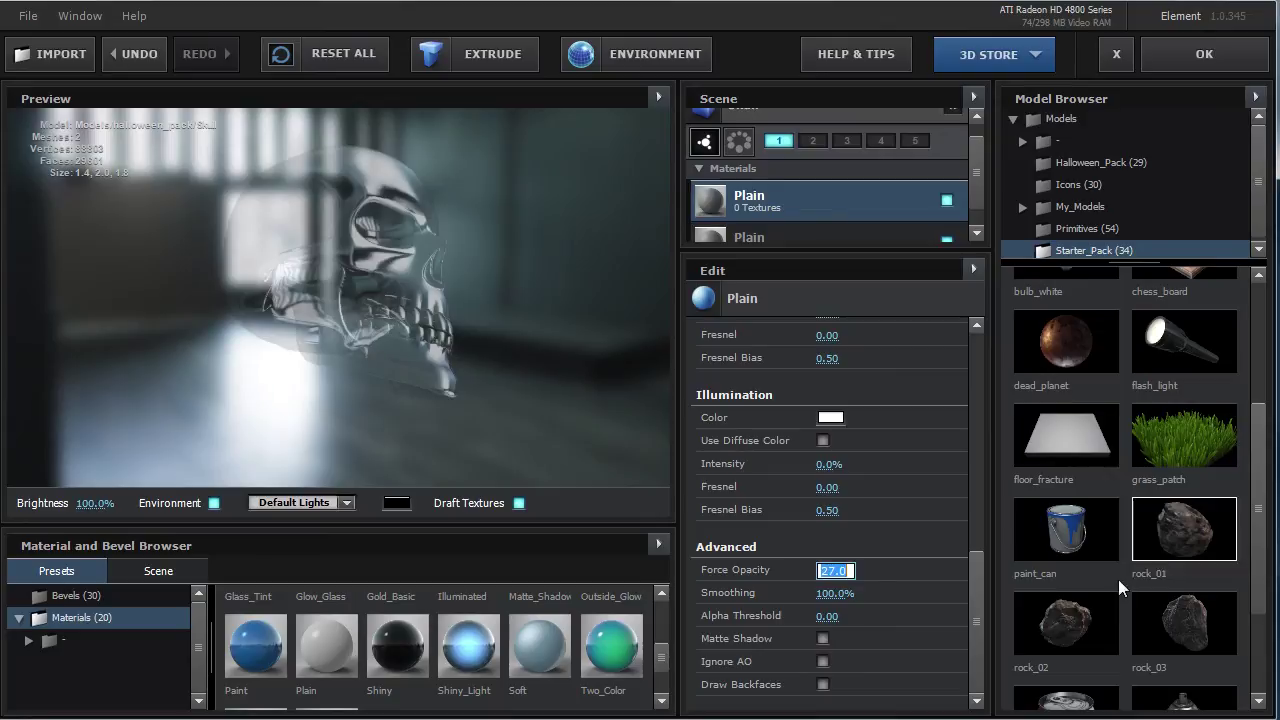
text(1)
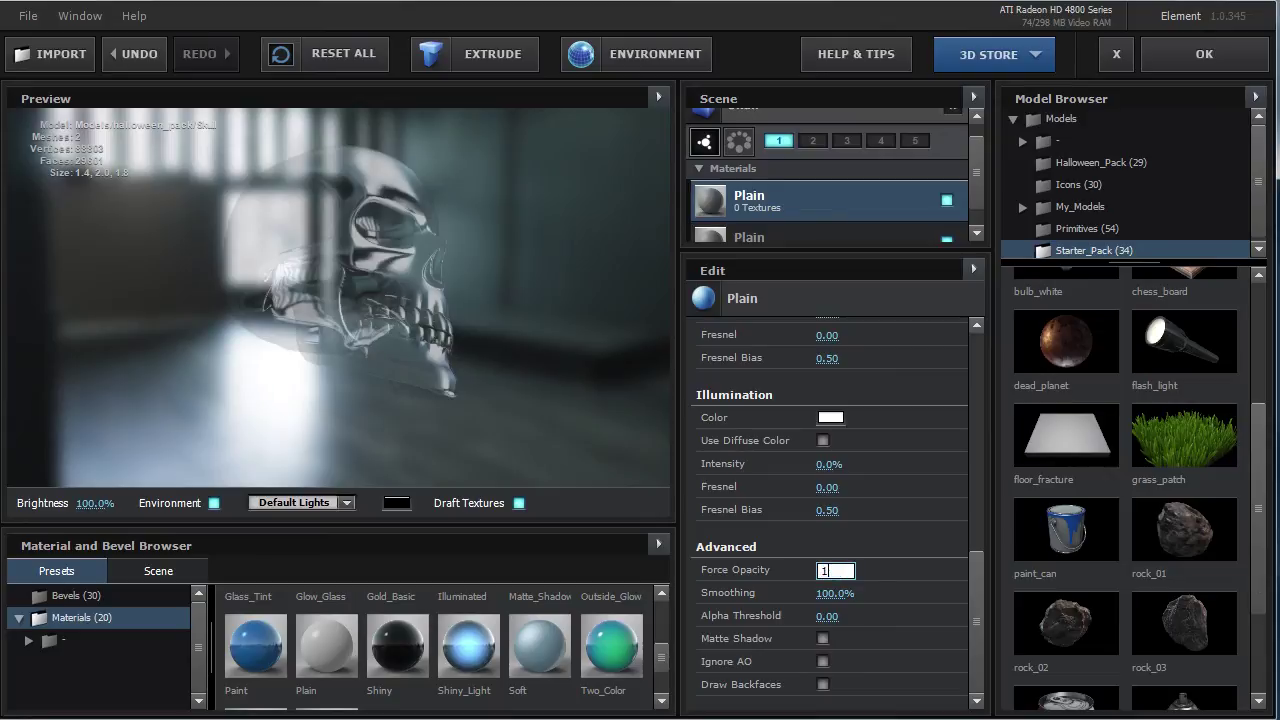
key(Return)
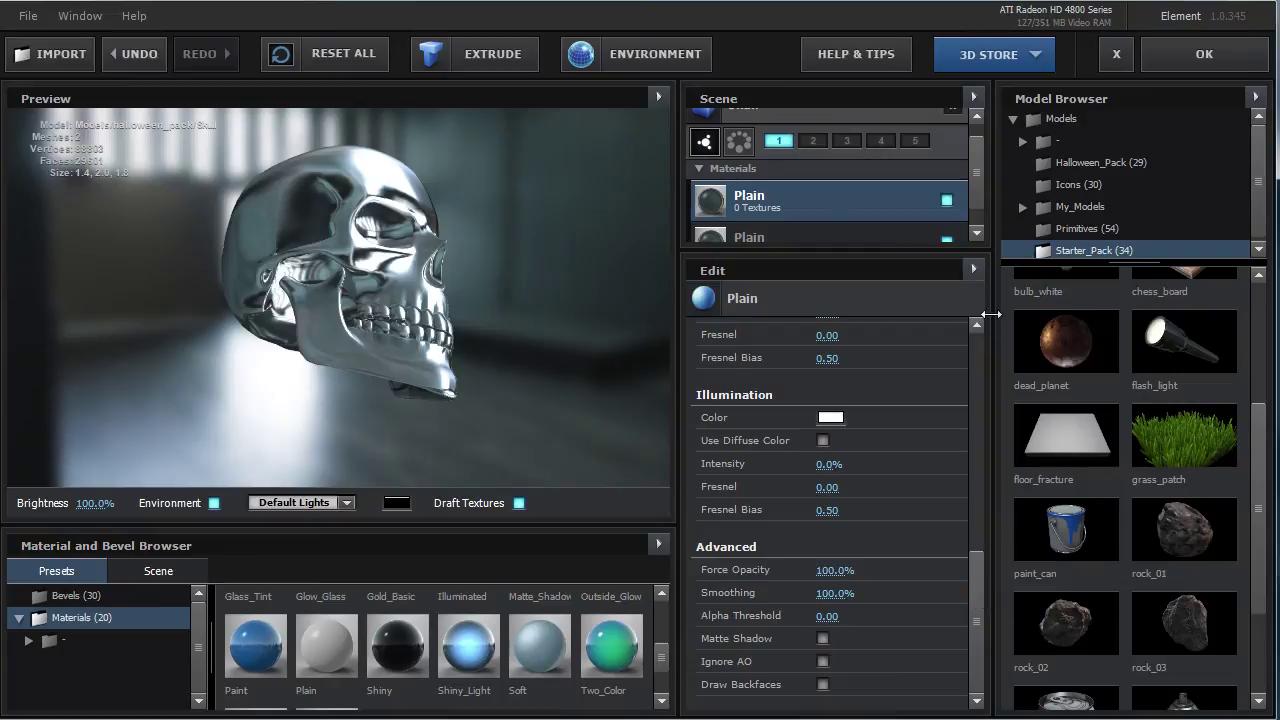
click(975, 354)
drag(975, 354, 980, 534)
Set Refraction Intensity to 0% and check the opaque grey skull from the front and left side.
click(836, 413)
text(0)
key(Return)
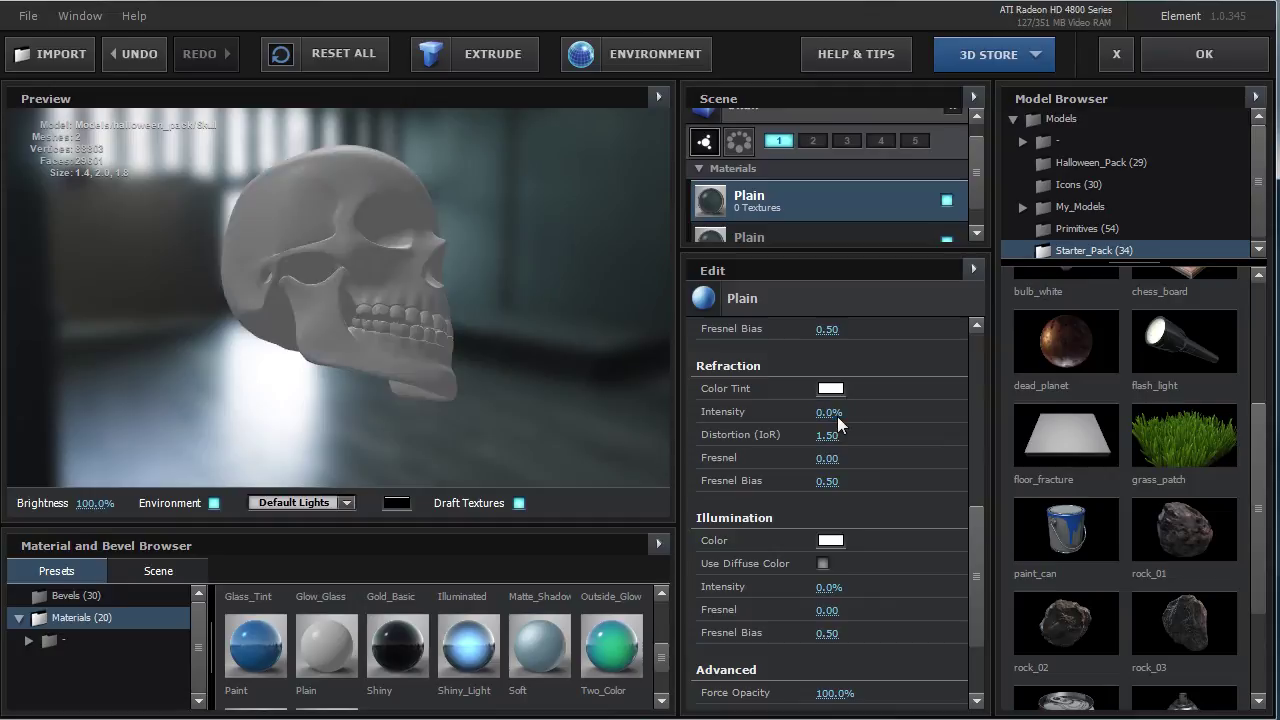
drag(354, 229, 241, 266)
drag(329, 240, 454, 287)
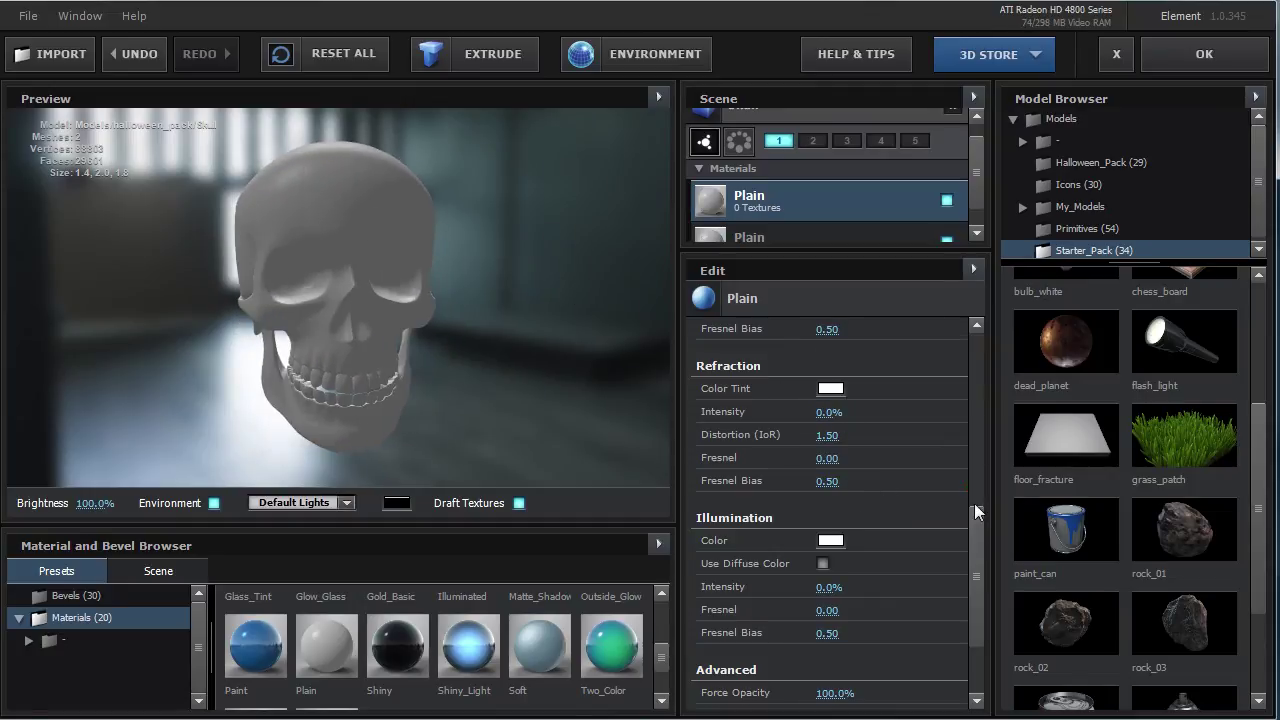
drag(974, 503, 972, 352)
mouse_move(371, 320)
mouse_down()
mouse_move(225, 312)
mouse_move(449, 320)
mouse_up()
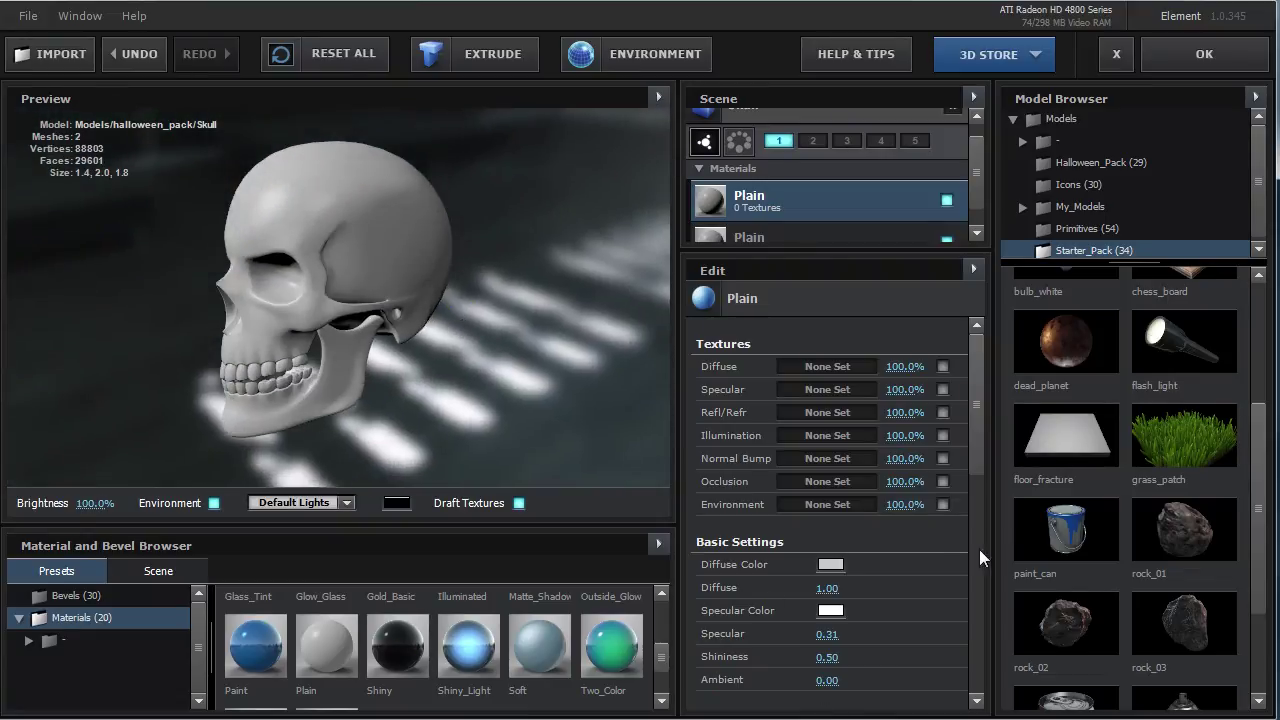
drag(978, 416, 970, 694)
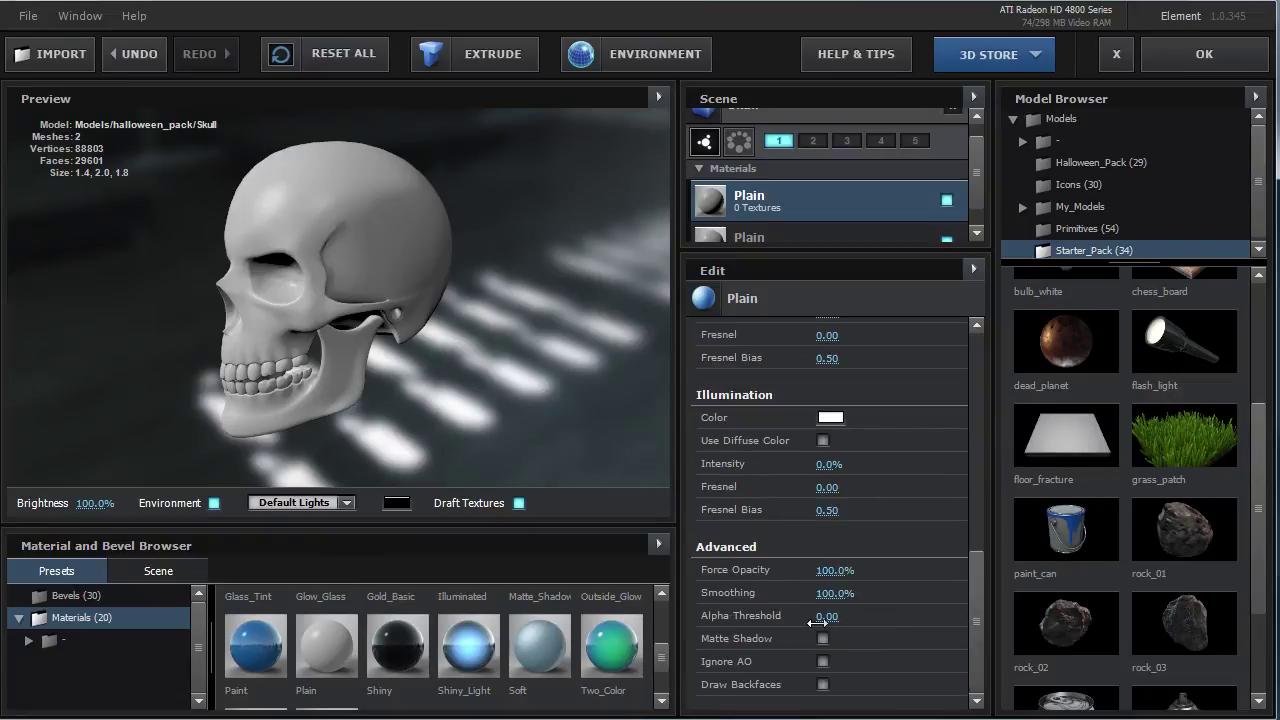
click(657, 96)
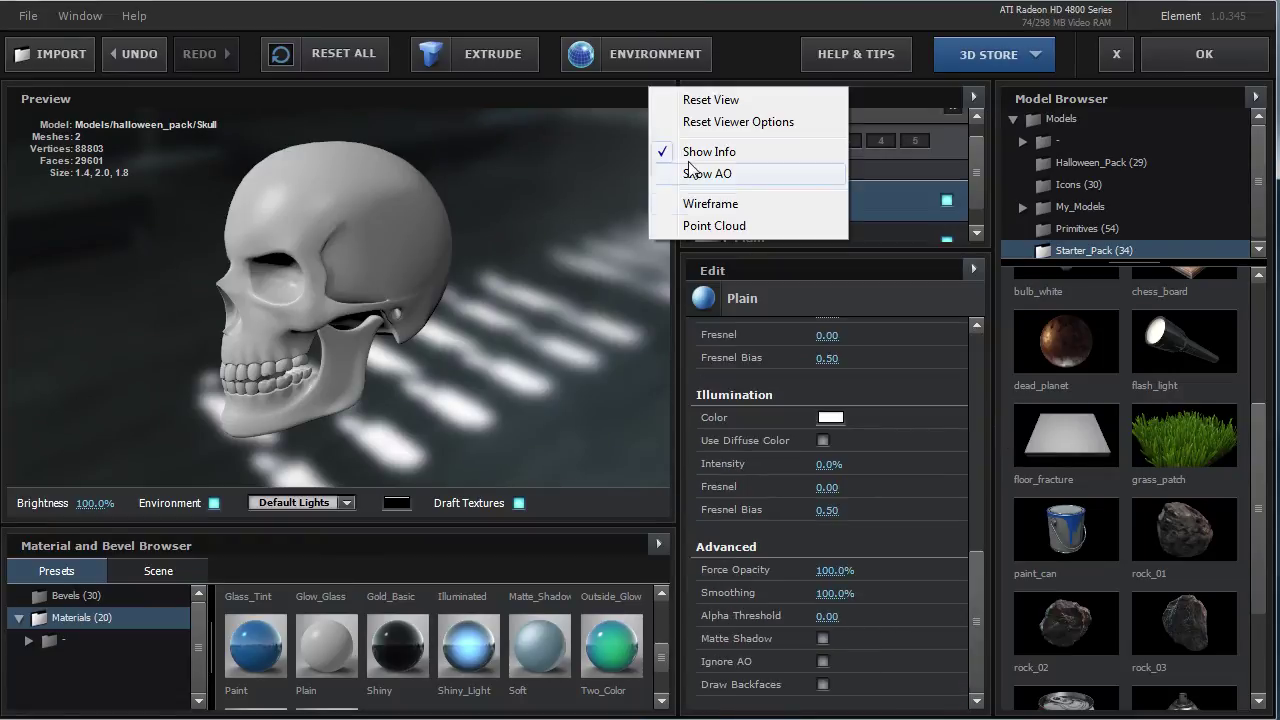
click(712, 203)
mouse_move(343, 229)
mouse_down()
mouse_move(399, 224)
mouse_move(344, 228)
mouse_up()
click(658, 96)
click(700, 203)
drag(313, 279, 428, 315)
drag(830, 600, 190, 571)
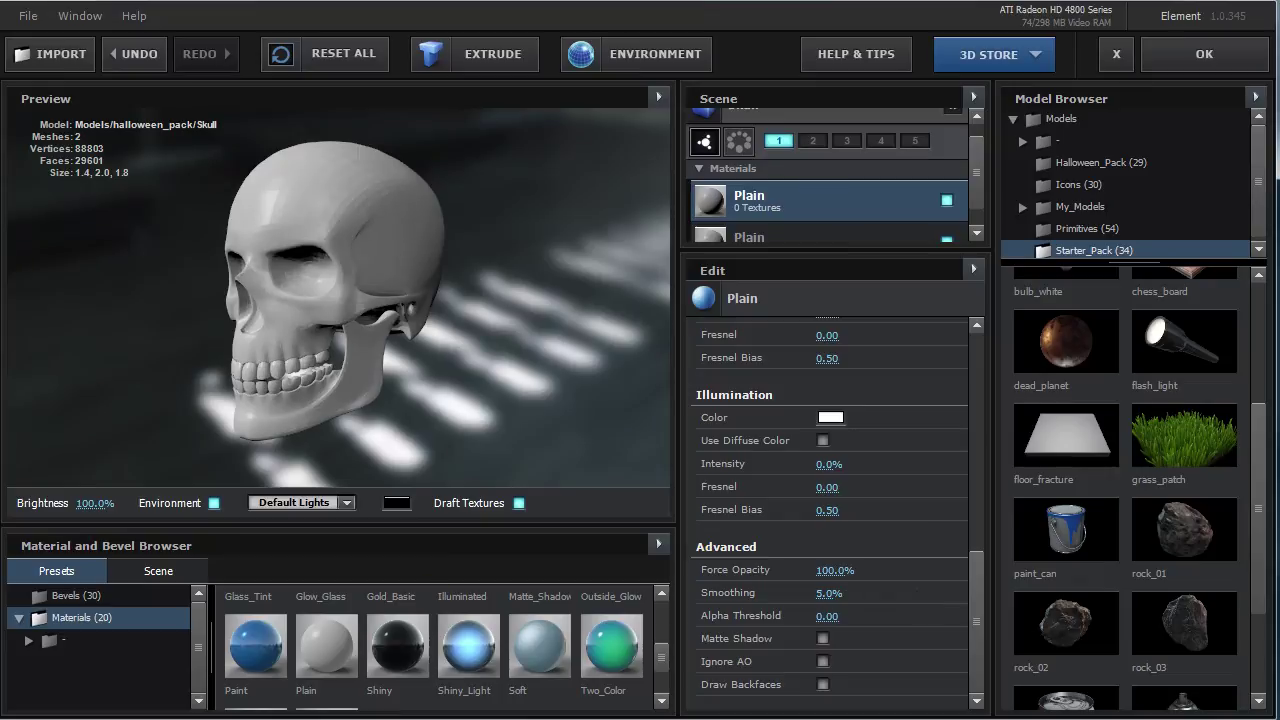
click(311, 240)
drag(311, 240, 348, 259)
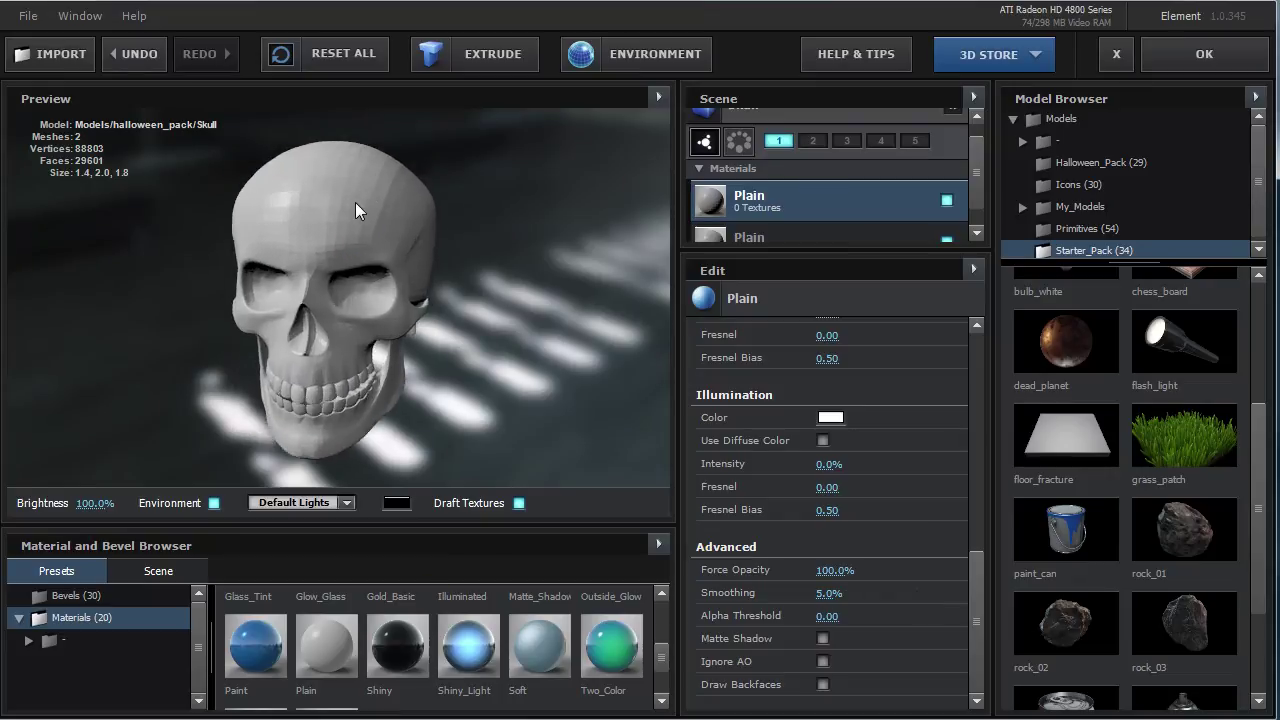
scroll(355, 202, up, 3)
scroll(355, 202, up, 4)
scroll(359, 202, down, 4)
scroll(385, 184, down, 3)
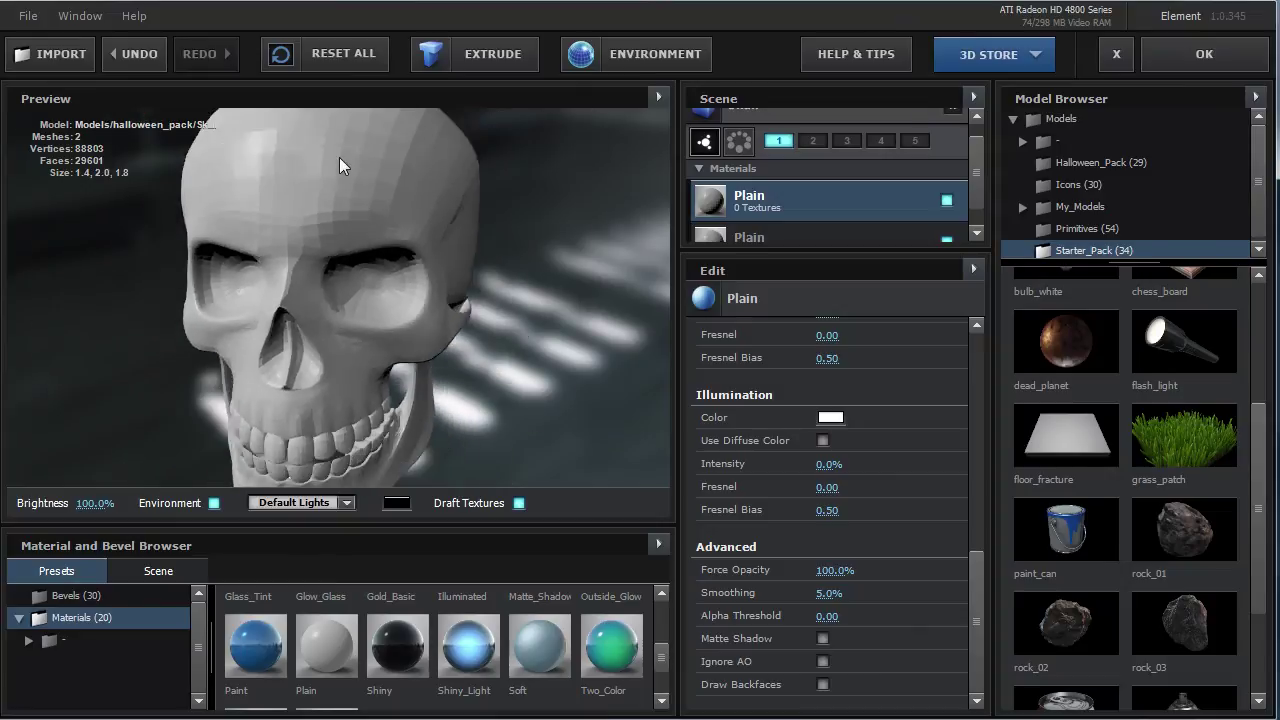
drag(394, 215, 390, 224)
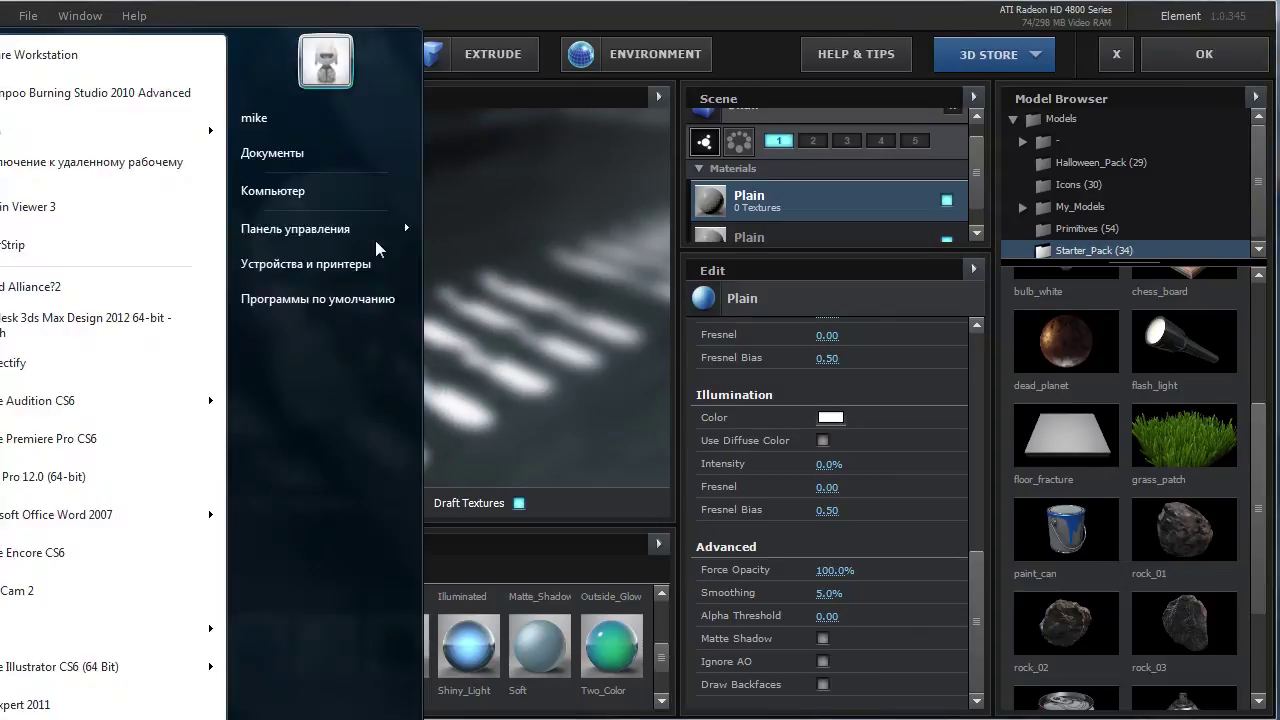
click(309, 255)
drag(340, 271, 388, 220)
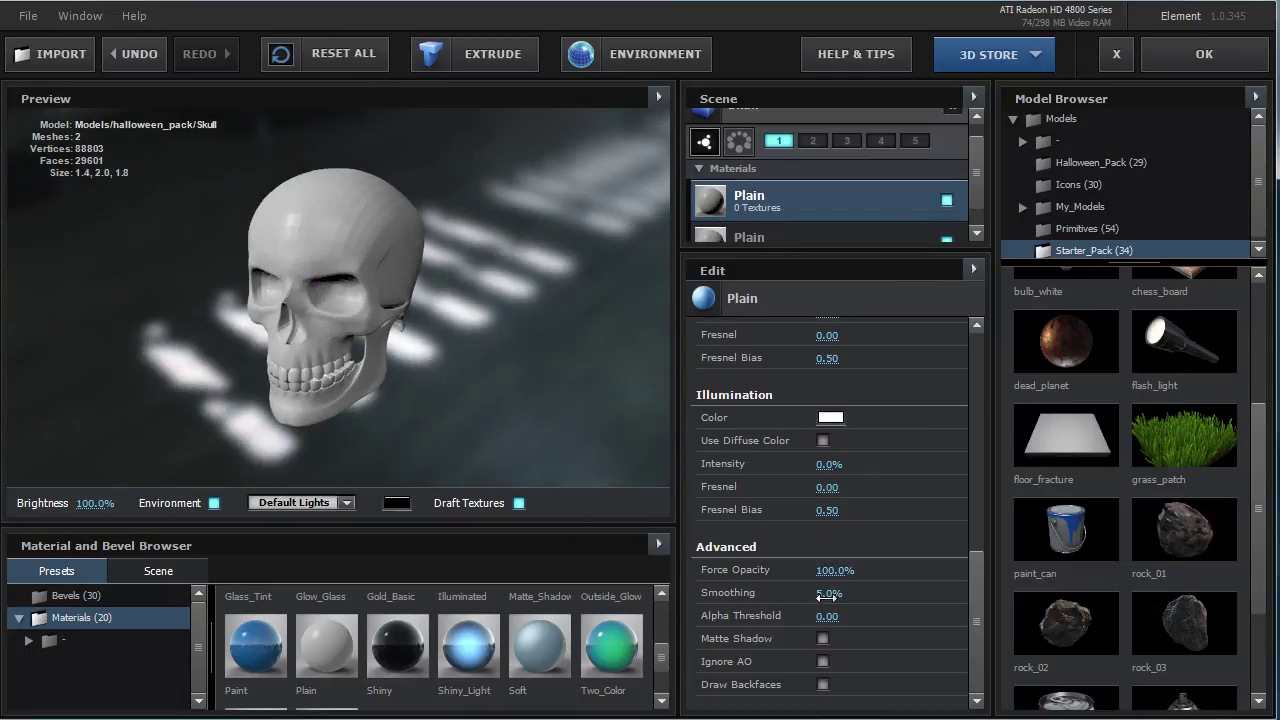
drag(826, 593, 960, 597)
drag(828, 594, 846, 594)
mouse_move(306, 251)
mouse_down()
mouse_move(286, 240)
mouse_move(314, 296)
mouse_move(389, 287)
mouse_move(320, 293)
mouse_move(334, 227)
mouse_move(357, 342)
mouse_move(343, 334)
mouse_move(389, 334)
mouse_move(406, 349)
mouse_move(531, 323)
mouse_move(317, 296)
mouse_move(302, 315)
mouse_move(422, 317)
mouse_move(486, 286)
mouse_move(466, 306)
mouse_up()
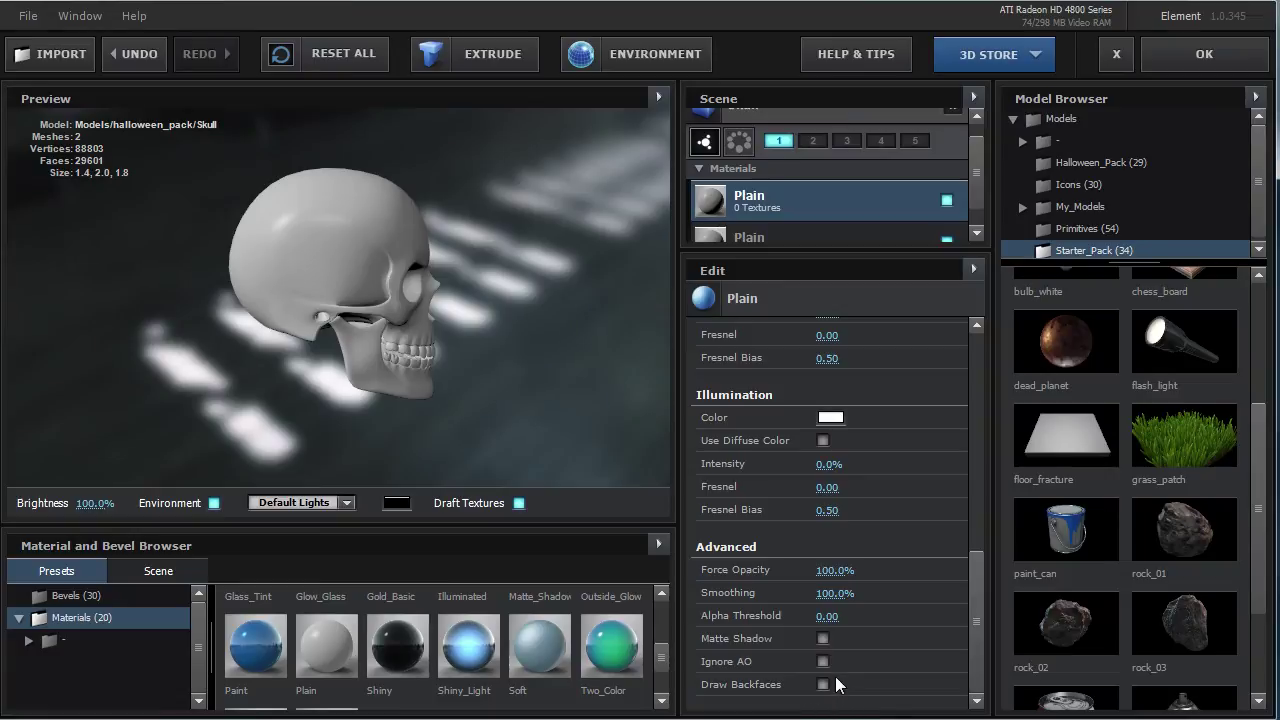
drag(343, 334, 309, 314)
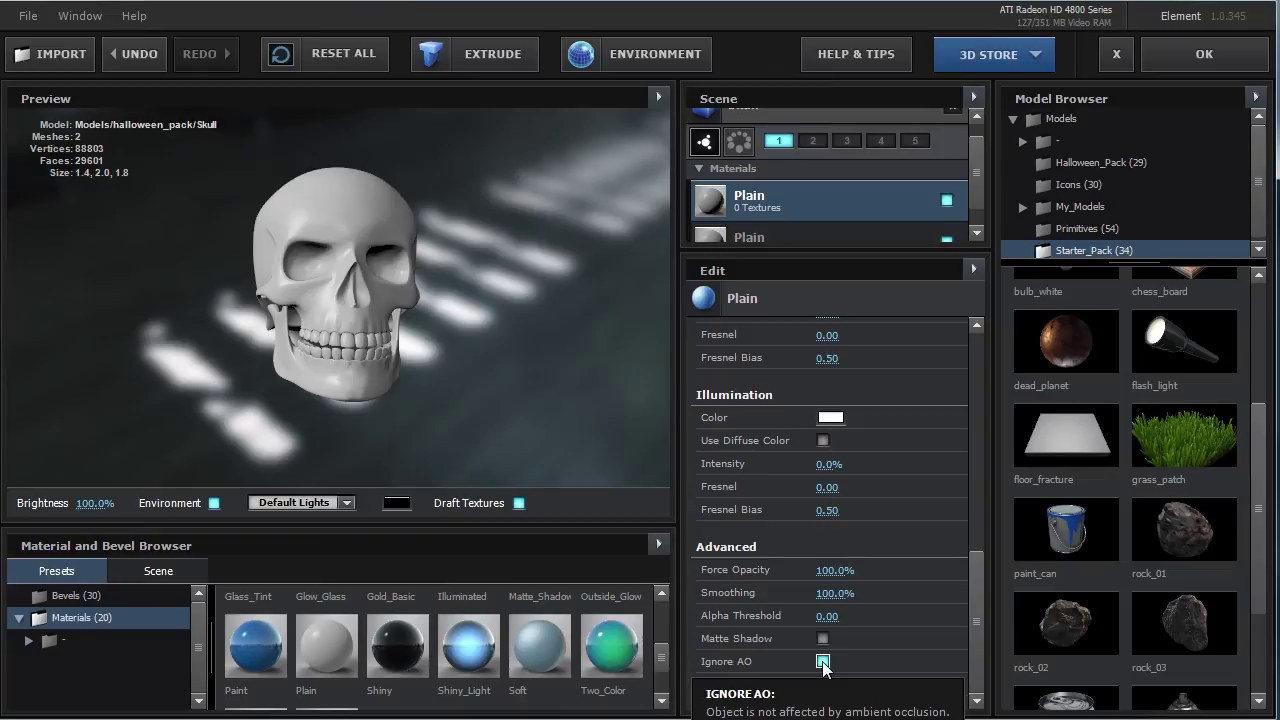
click(822, 661)
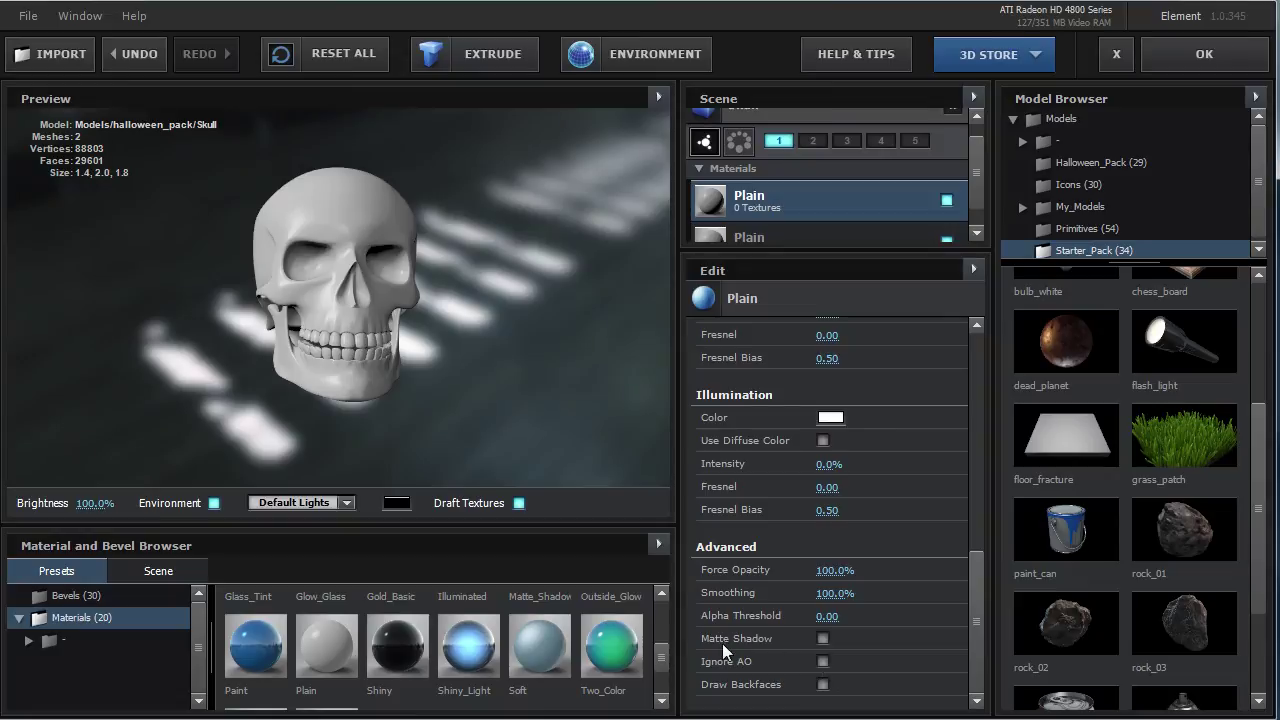
Leave Matte Shadow off on the skull material and accept the Element 3D scene setup.
click(823, 638)
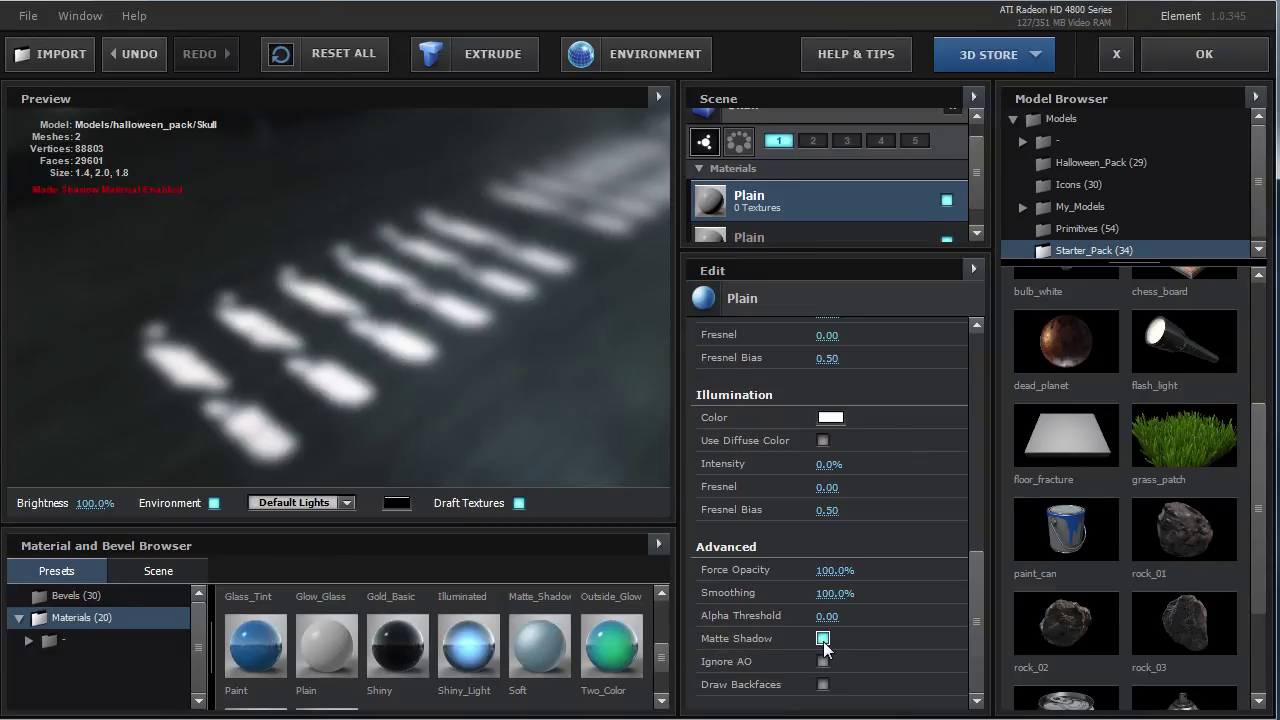
click(823, 638)
drag(976, 604, 975, 380)
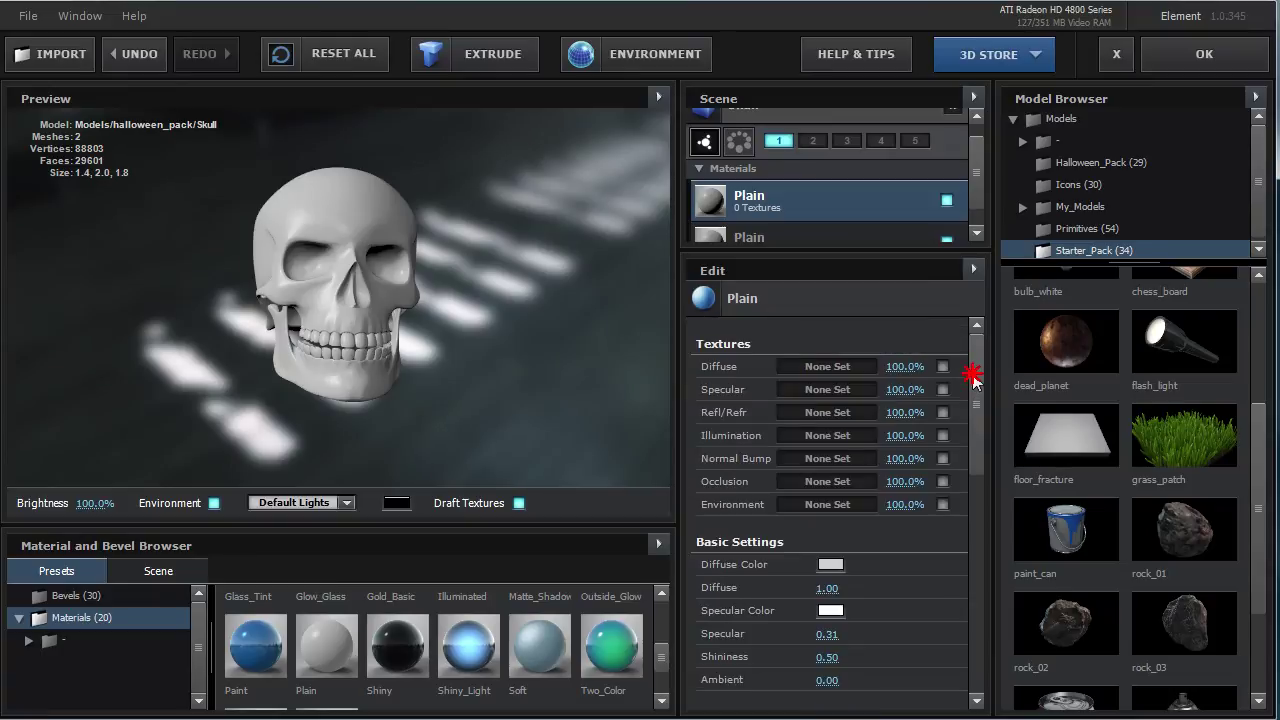
click(1180, 58)
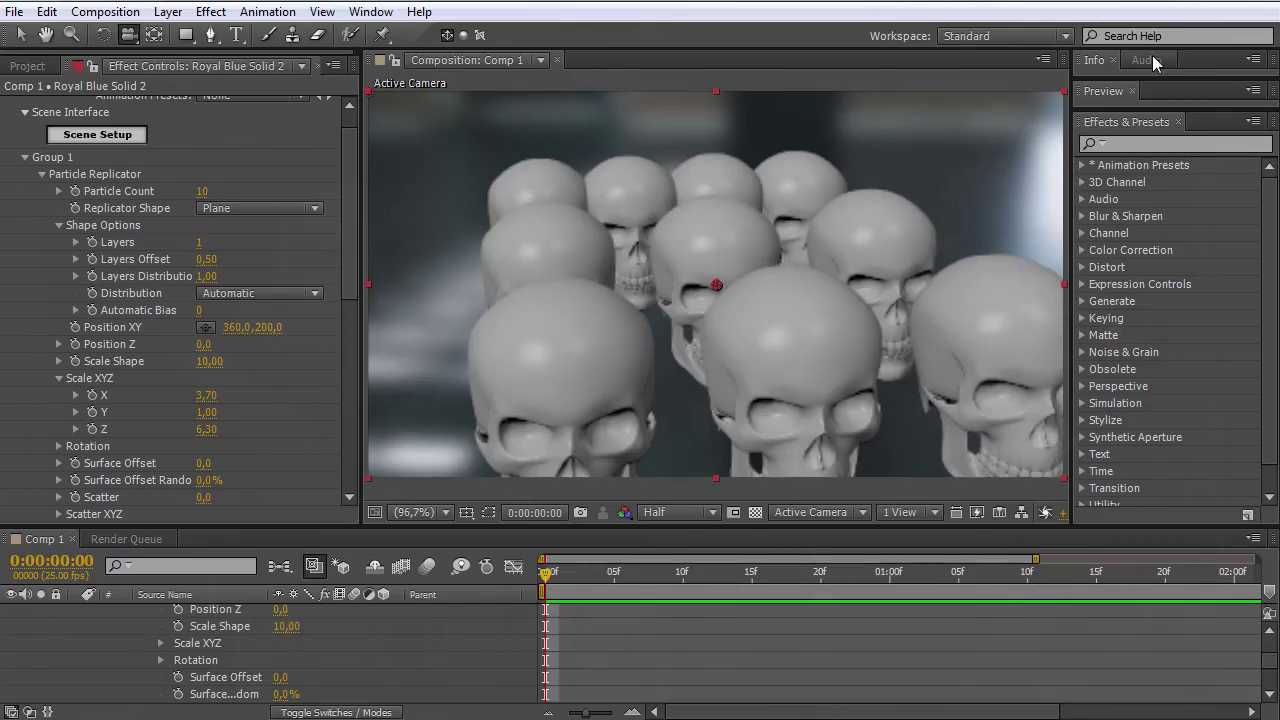
Reduce the skull replicator to a particle count of 1 with Point shape.
click(203, 191)
text(1)
key(Return)
click(283, 209)
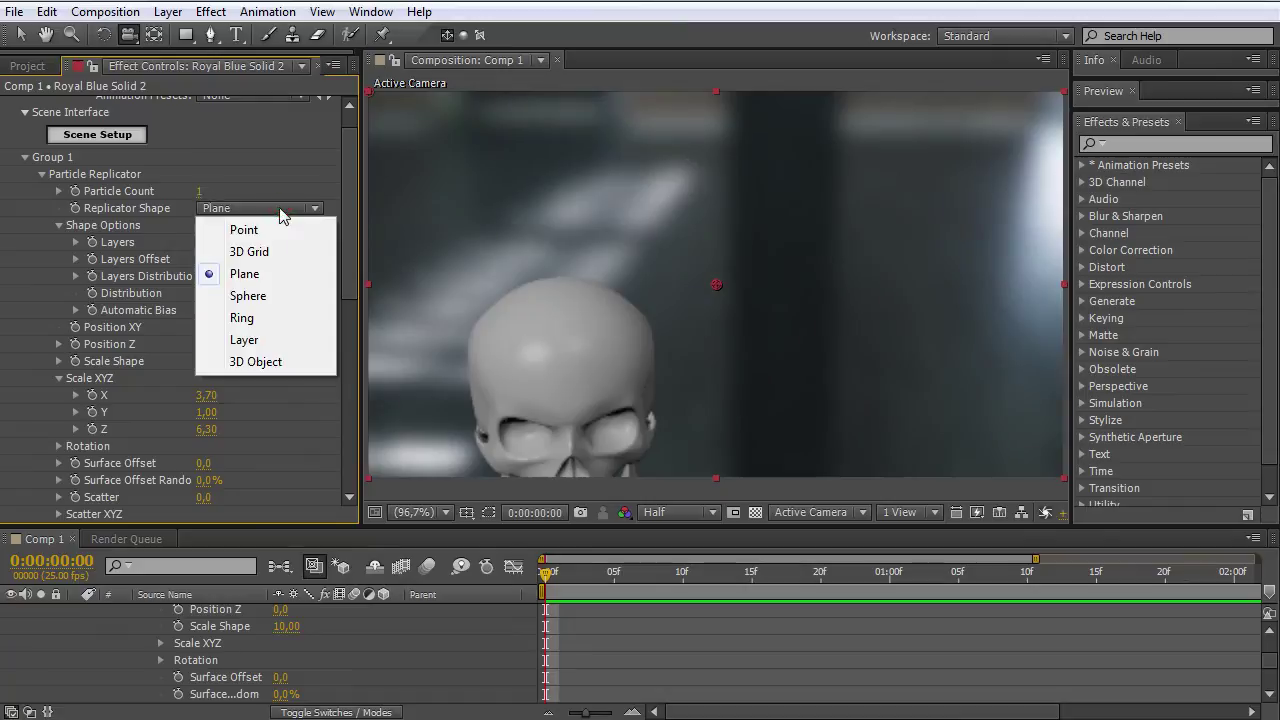
click(251, 229)
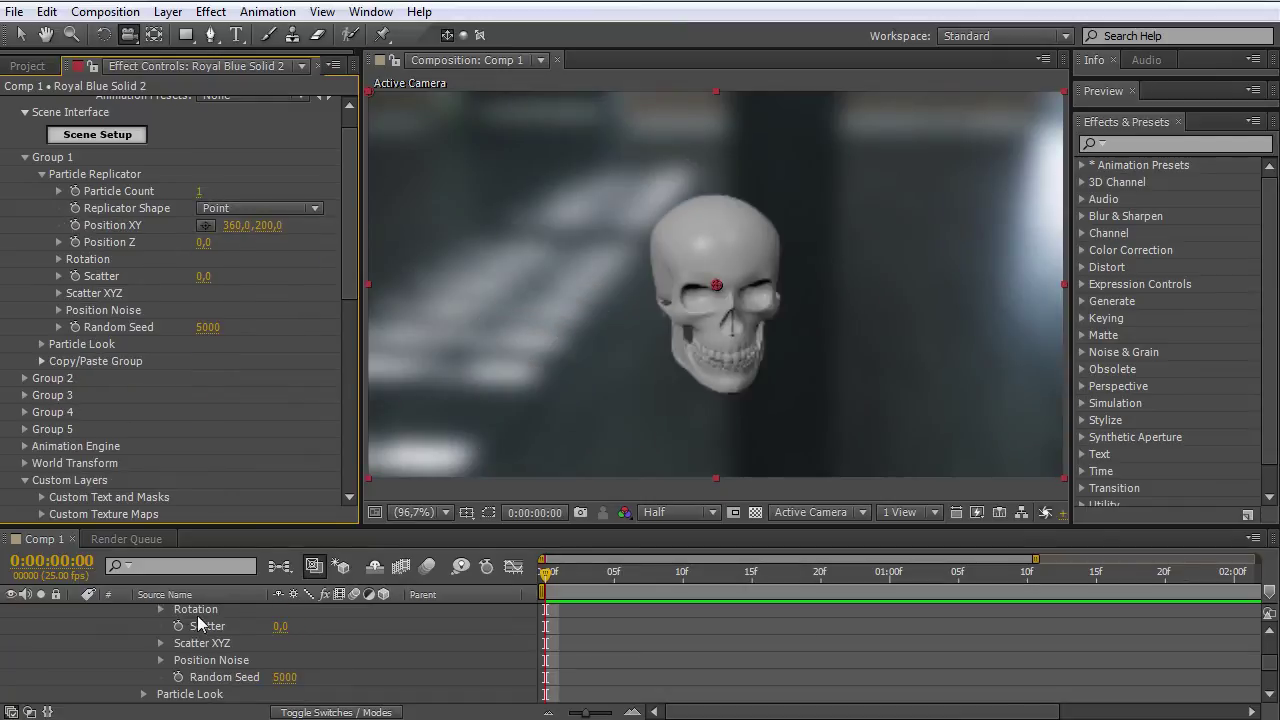
scroll(1254, 687, up, 10)
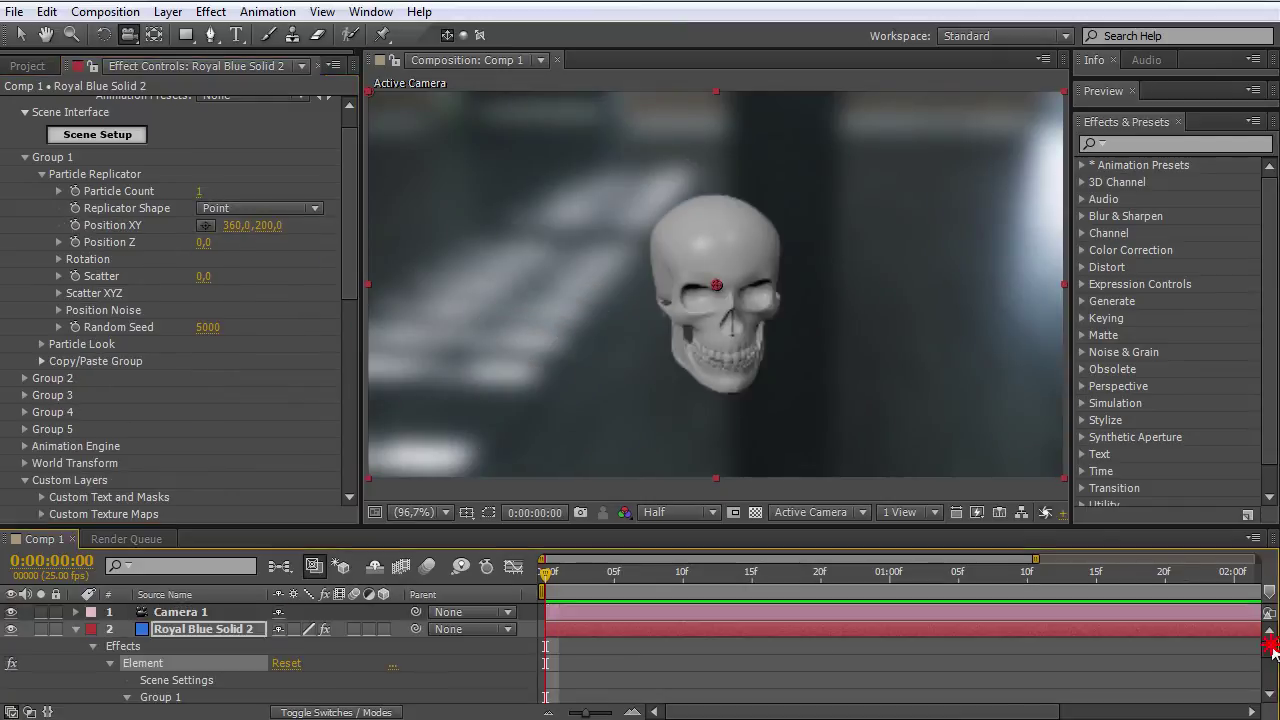
click(75, 629)
Add a dark blue solid layer to the comp and make it 3D.
right_click(155, 671)
mouse_move(202, 686)
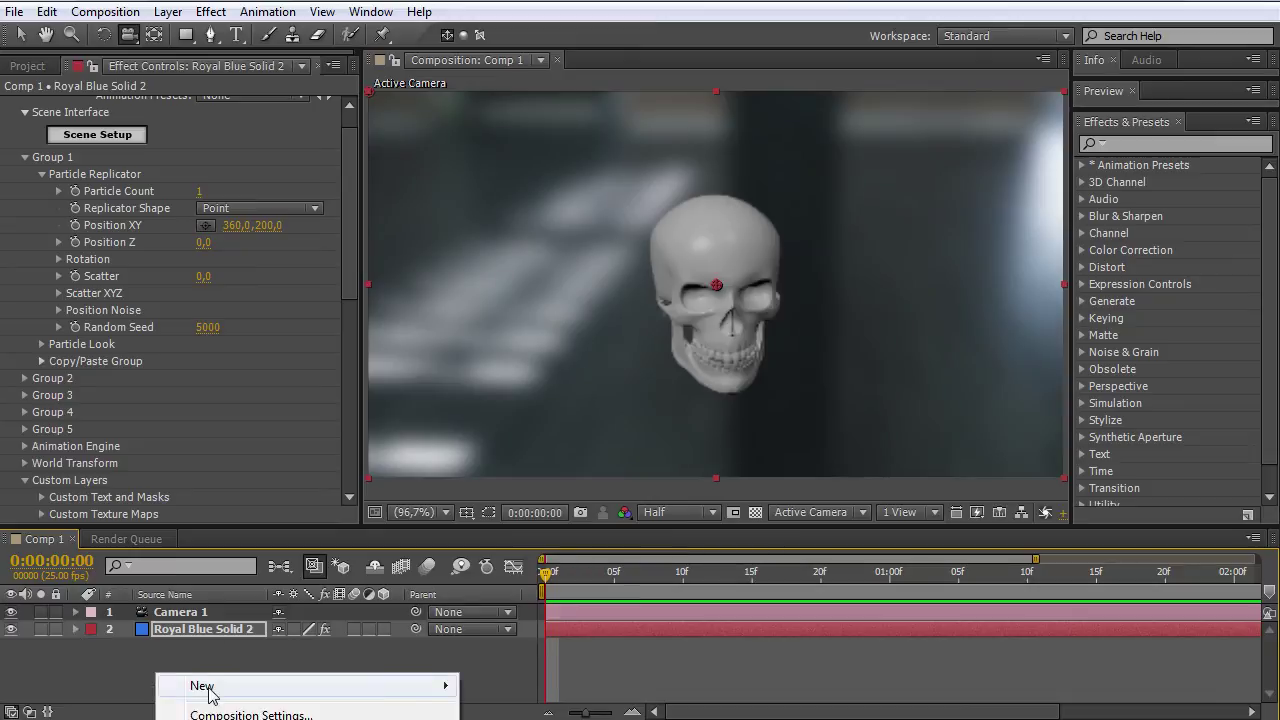
click(545, 719)
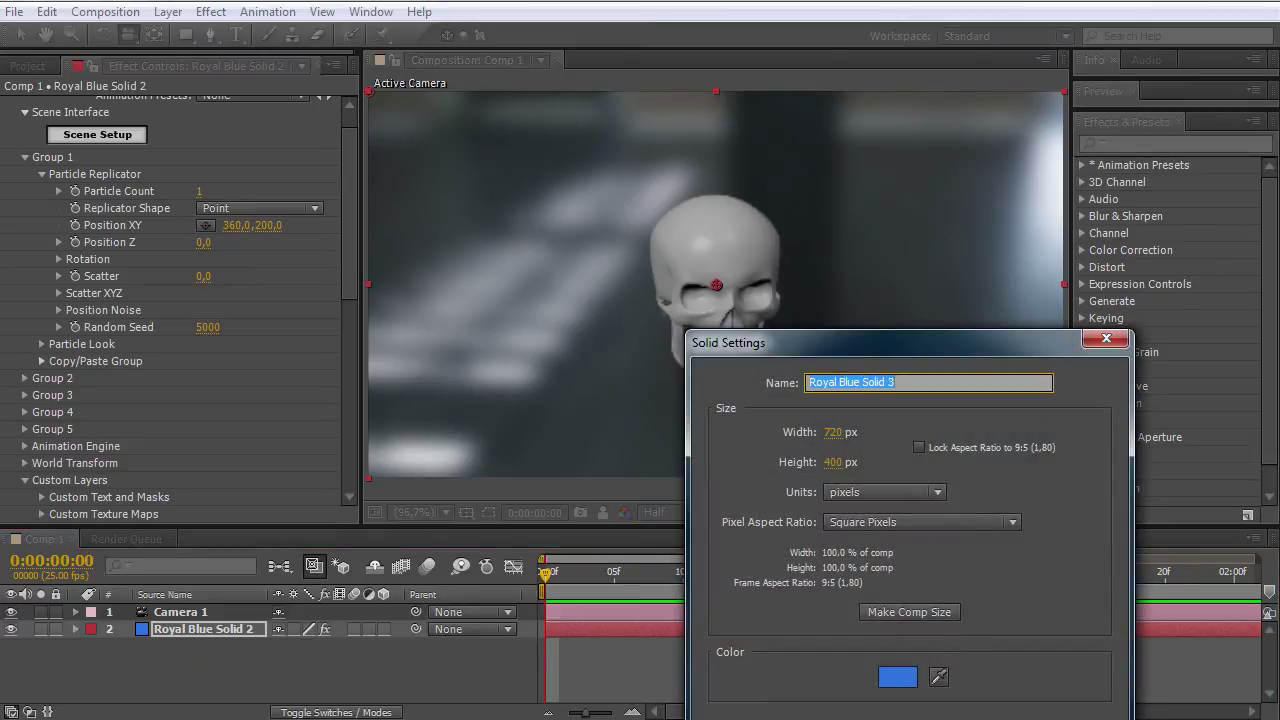
click(897, 677)
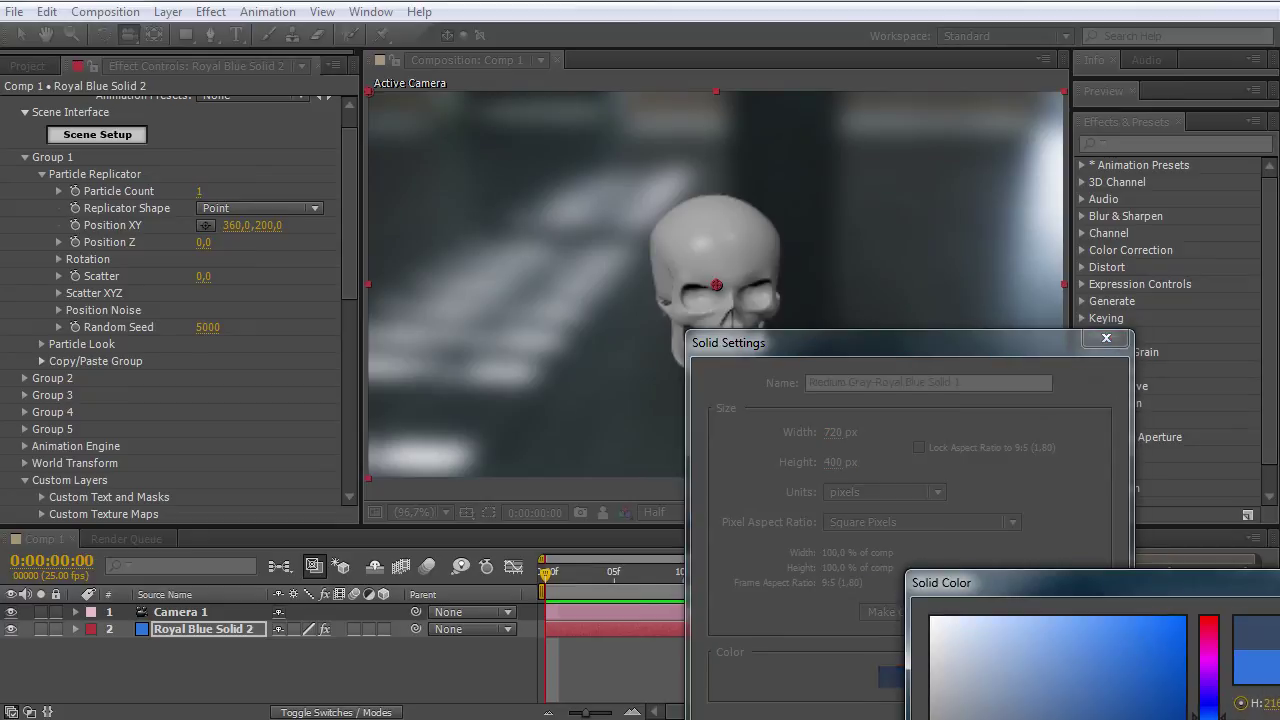
key(Return)
key(Return)
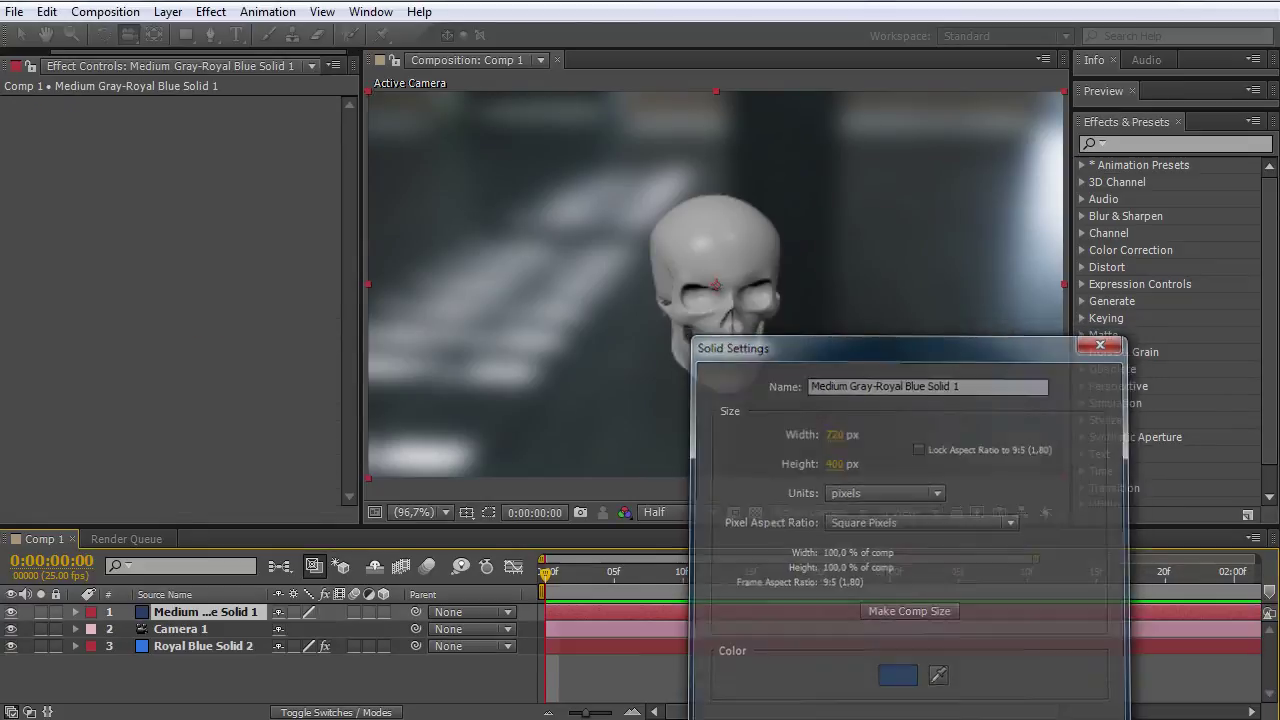
key(F4)
click(383, 611)
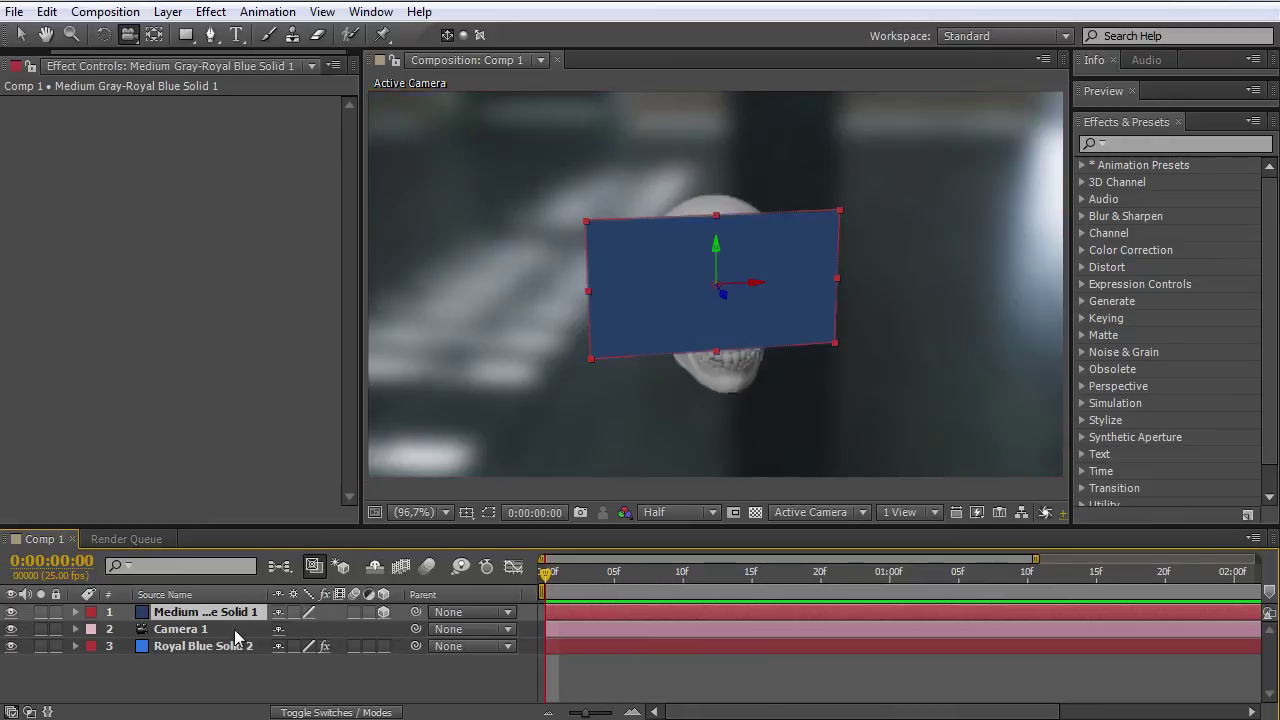
Set the blue solid's orientation to 90°, 0°, 0° so it lies flat.
key(r)
drag(313, 638, 383, 641)
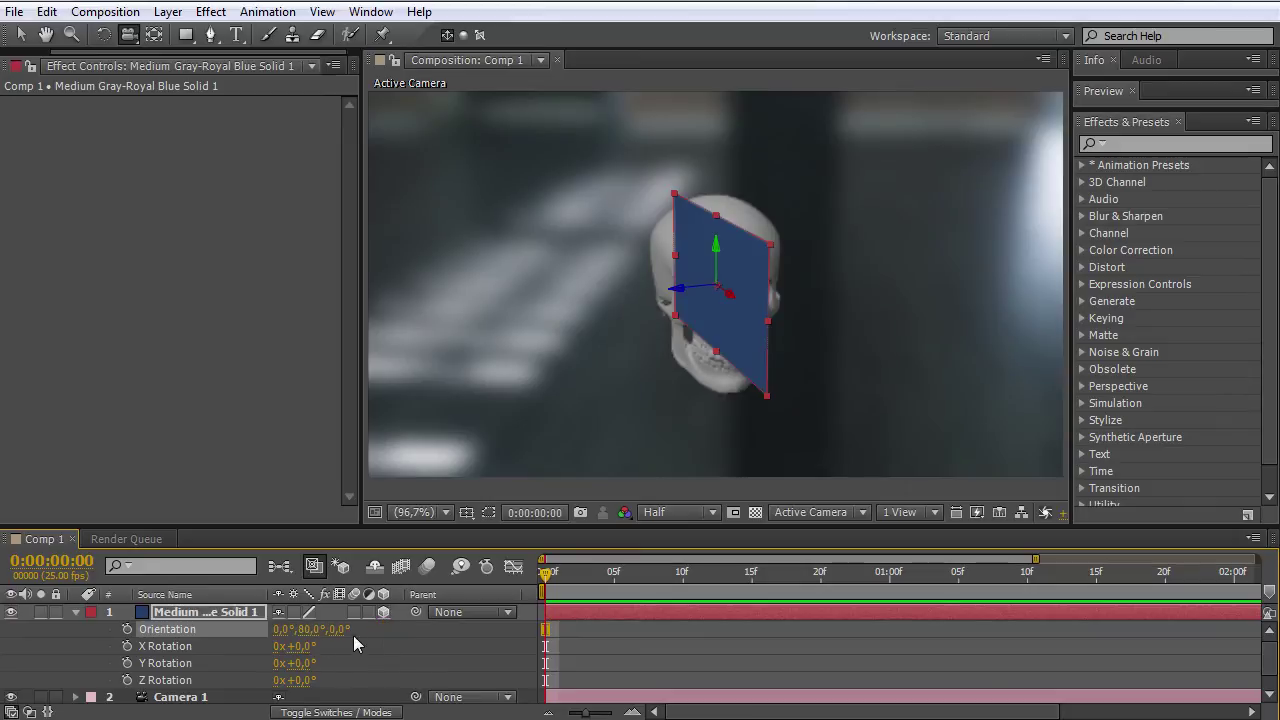
mouse_move(345, 629)
mouse_down()
mouse_move(443, 636)
mouse_move(343, 642)
mouse_up()
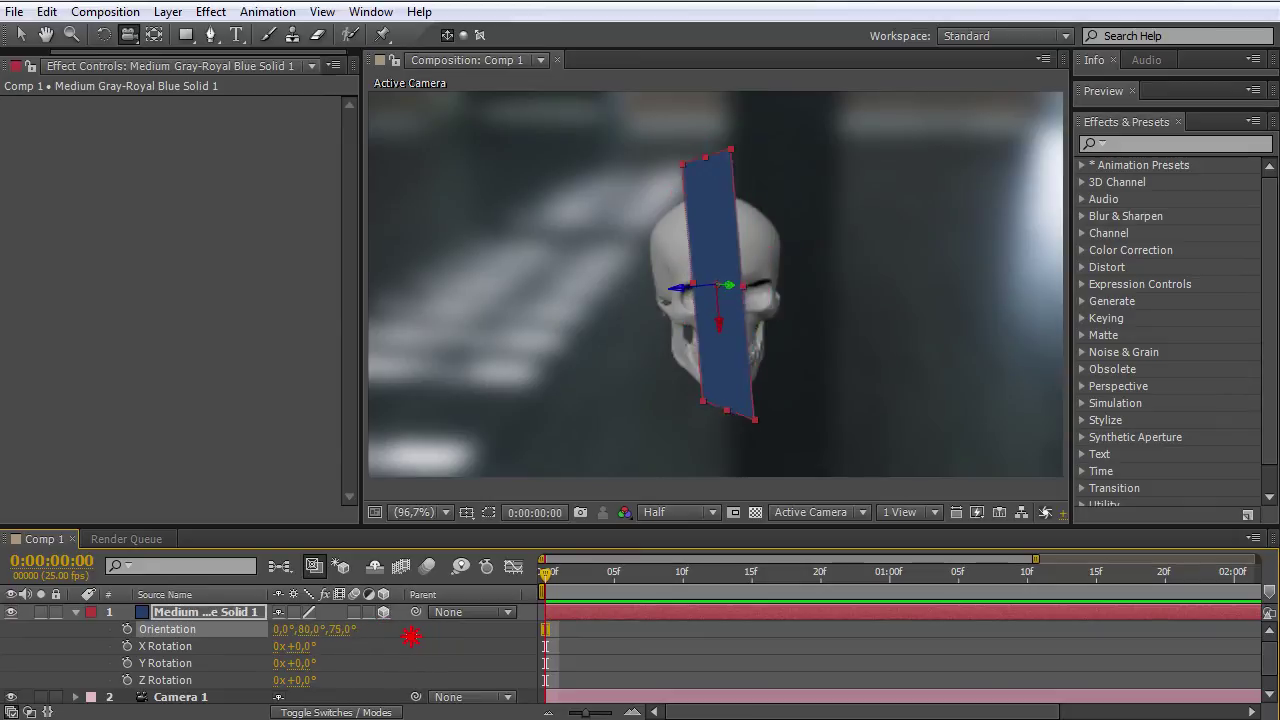
click(308, 629)
text(0)
key(Tab)
text(0)
key(Return)
drag(283, 629, 366, 641)
click(286, 630)
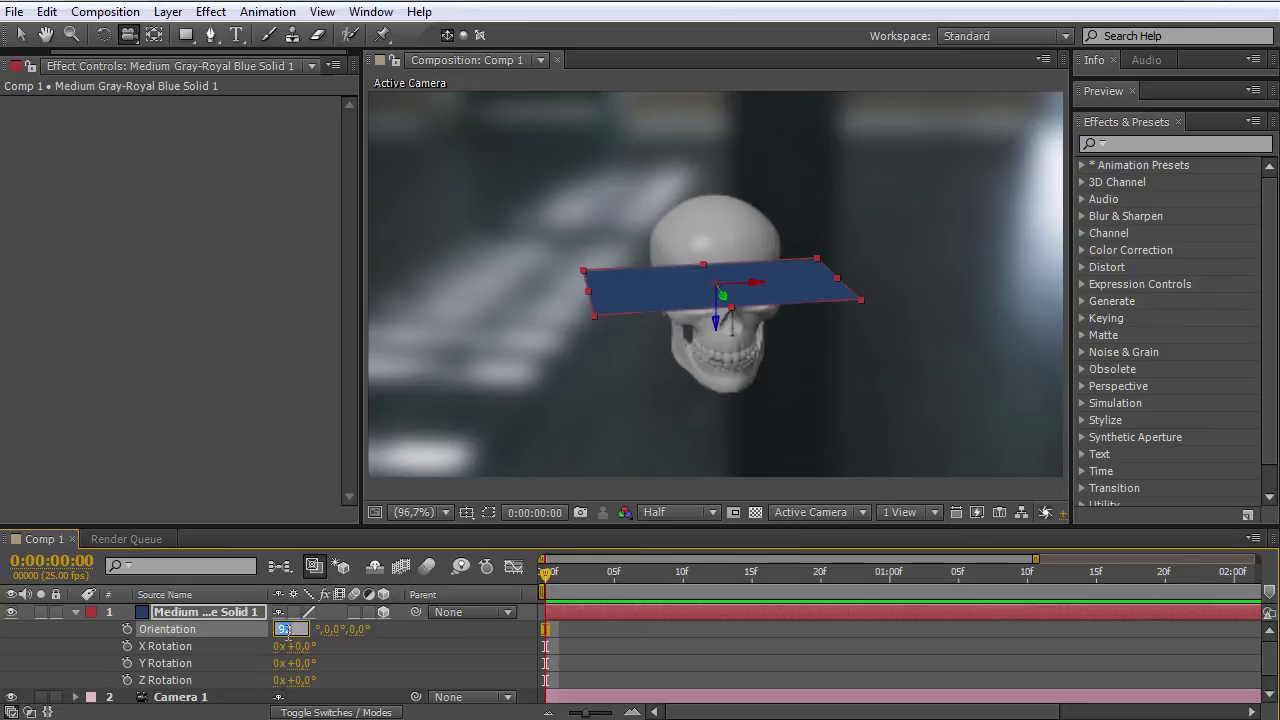
key(Return)
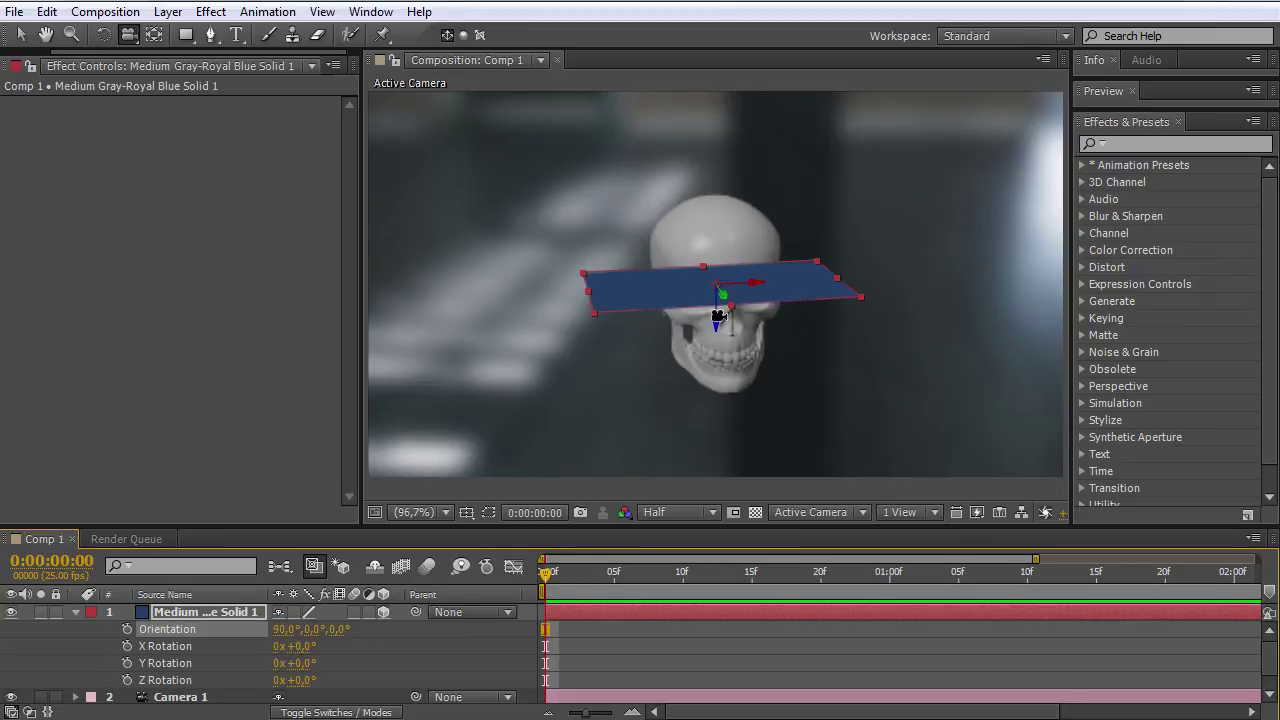
Lower the blue plane beneath the skull and move it to the bottom layer.
key(v)
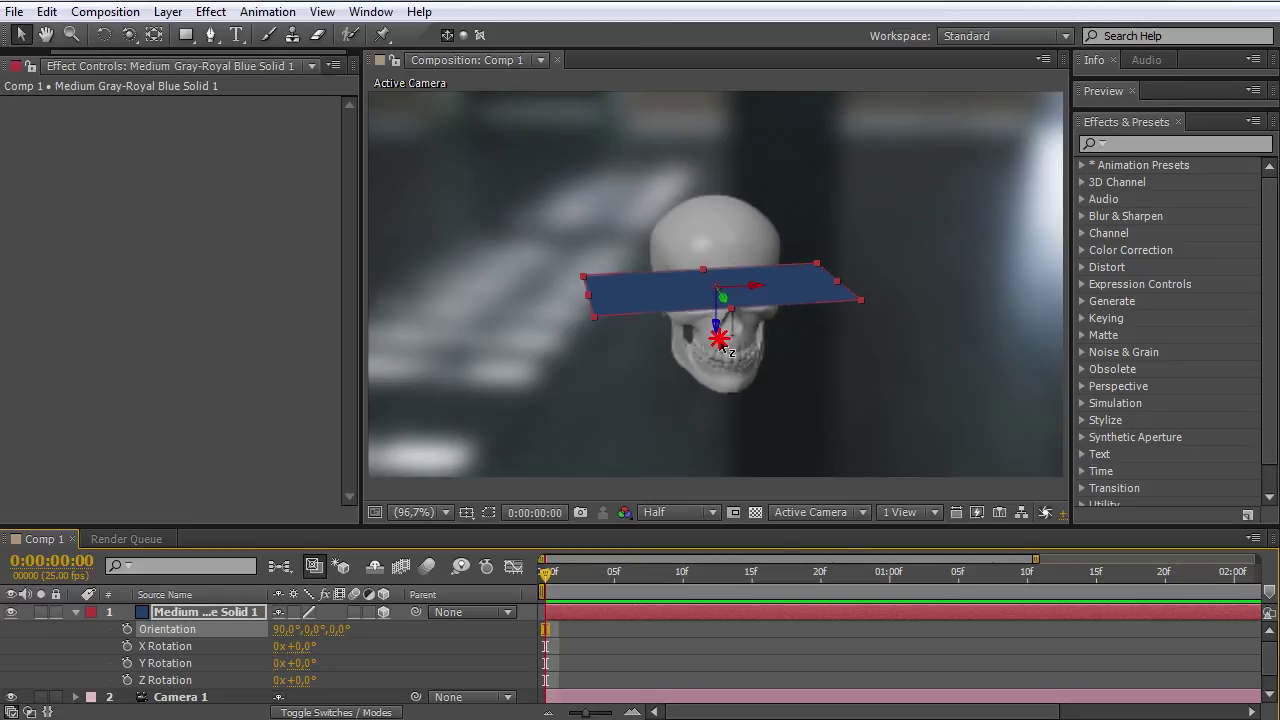
drag(720, 330, 727, 497)
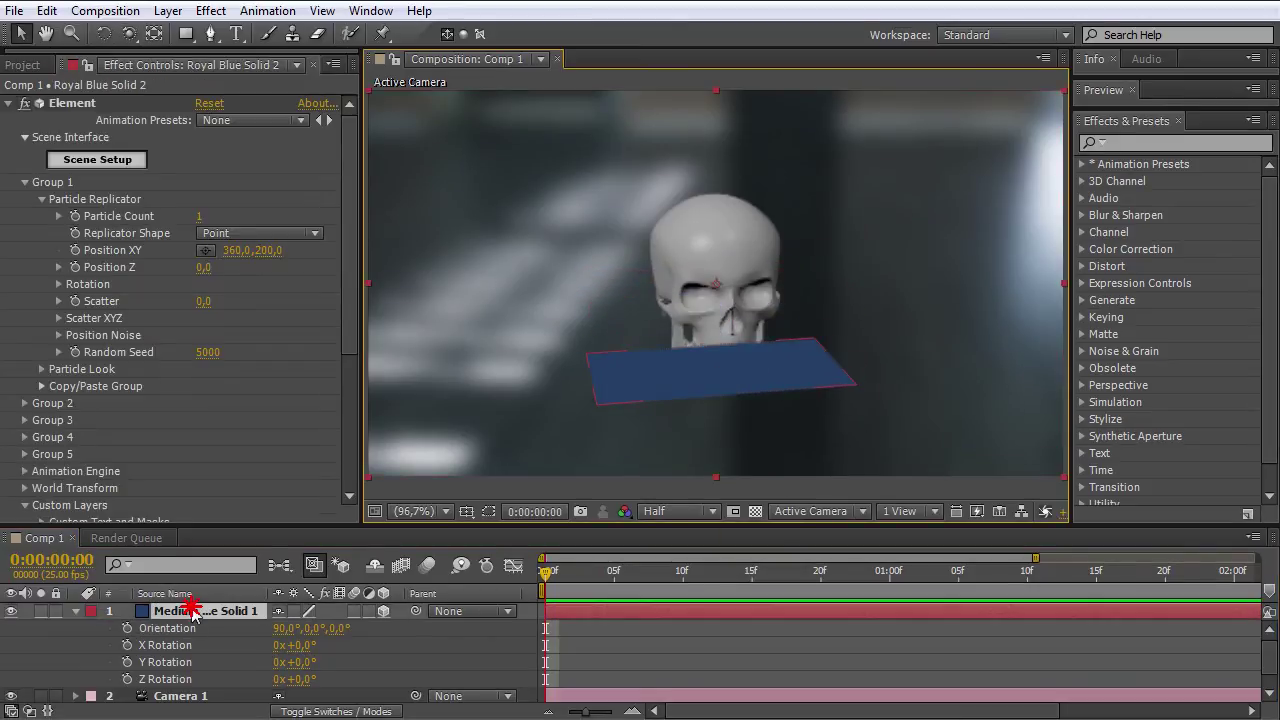
click(74, 612)
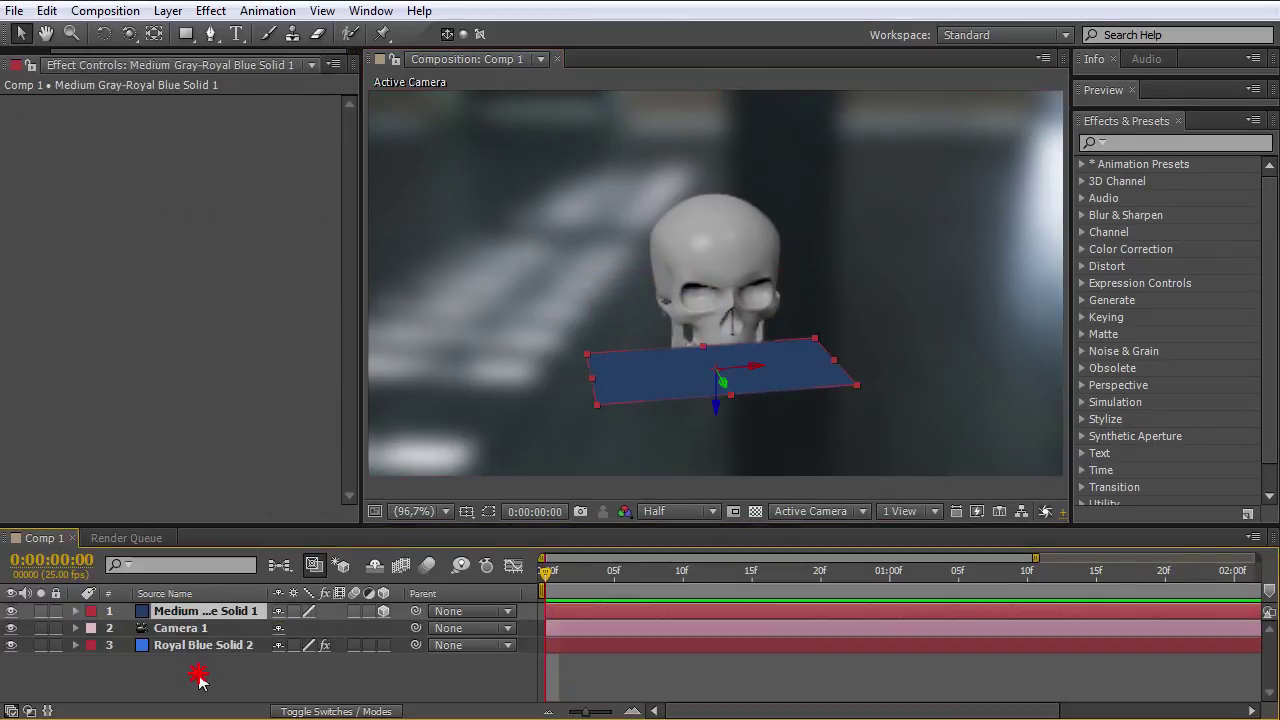
drag(198, 678, 208, 640)
Turn off Environment > Show in BG on the Royal Blue Solid 2 Element layer.
drag(262, 531, 268, 492)
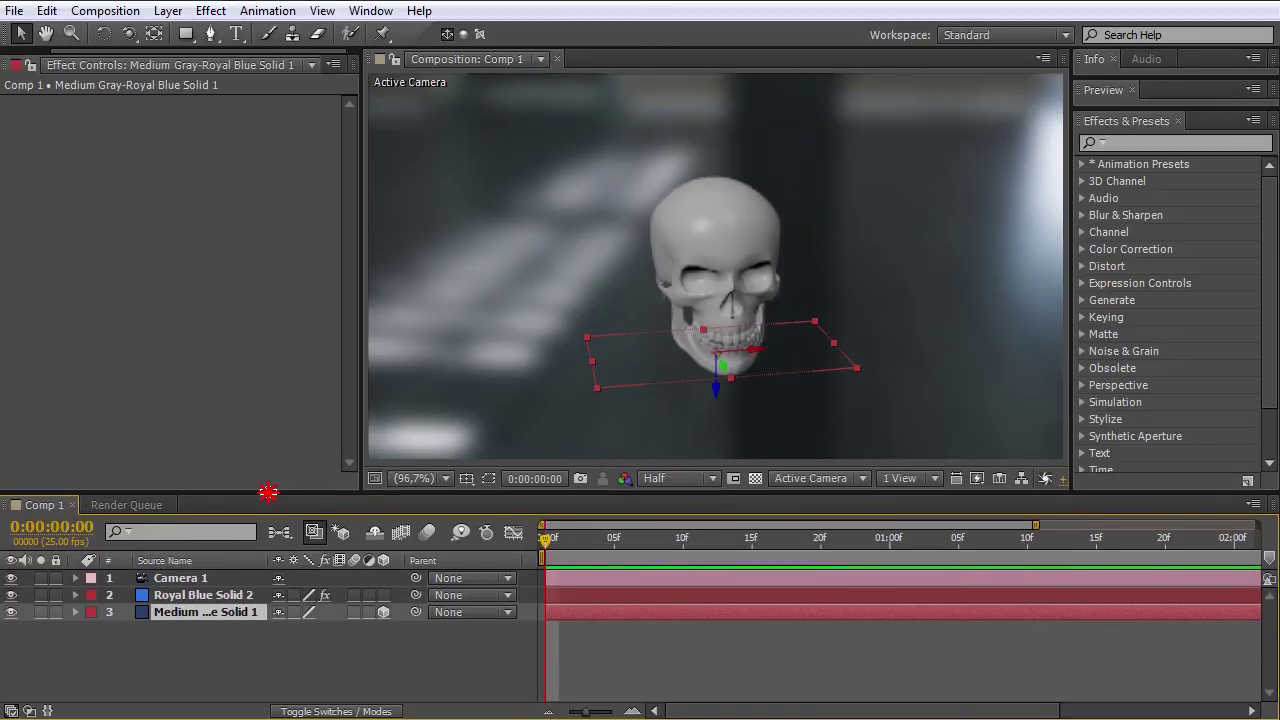
click(193, 595)
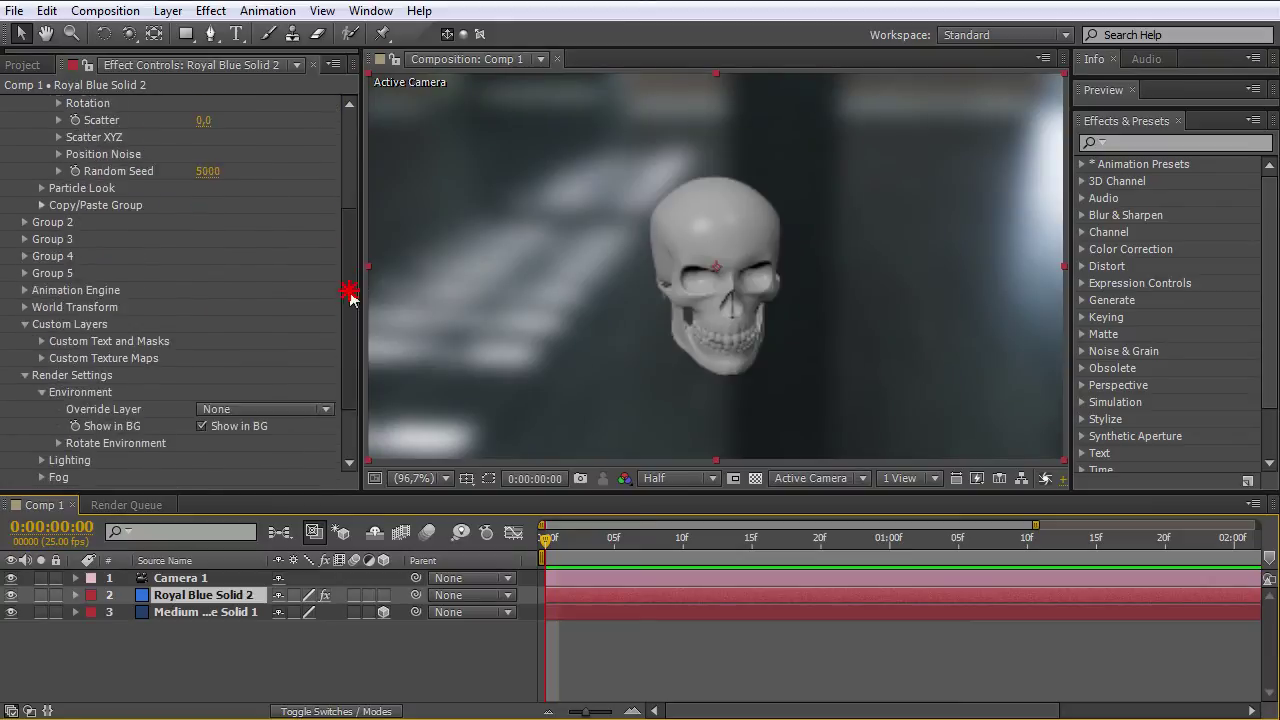
drag(346, 196, 349, 354)
click(234, 345)
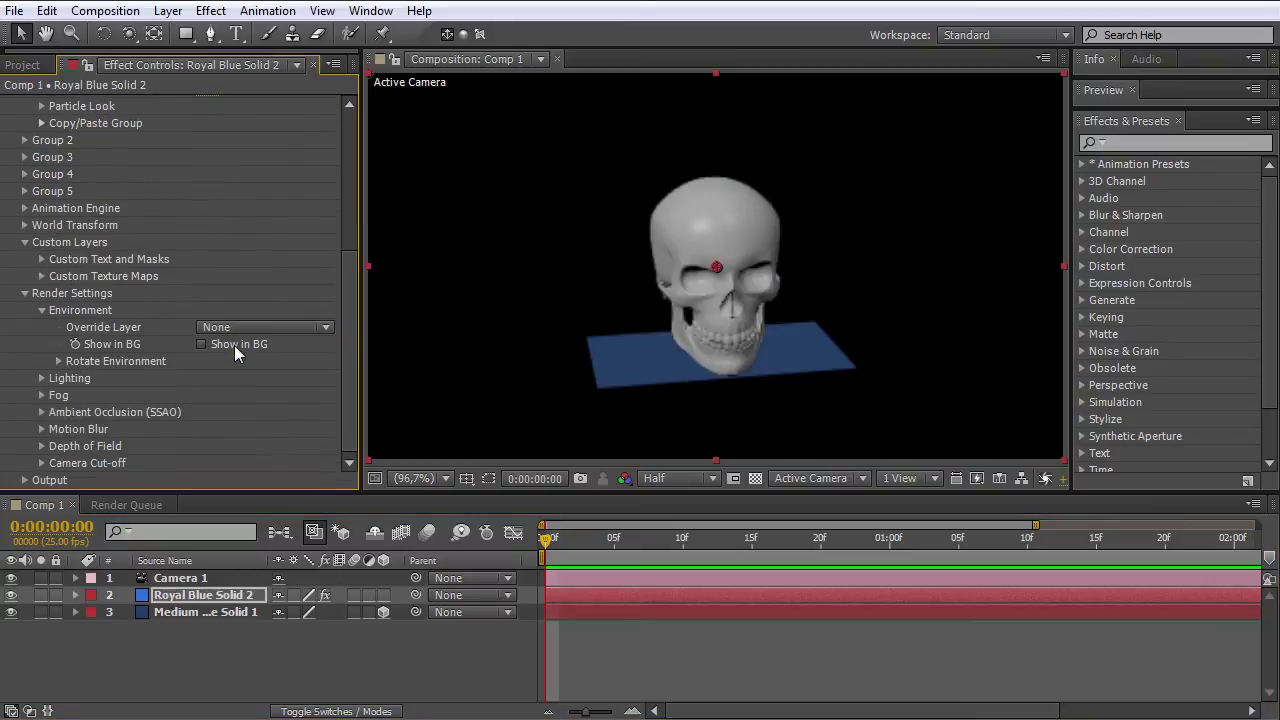
Scale the blue floor layer to 350%, keeping the skull at 100%.
click(181, 598)
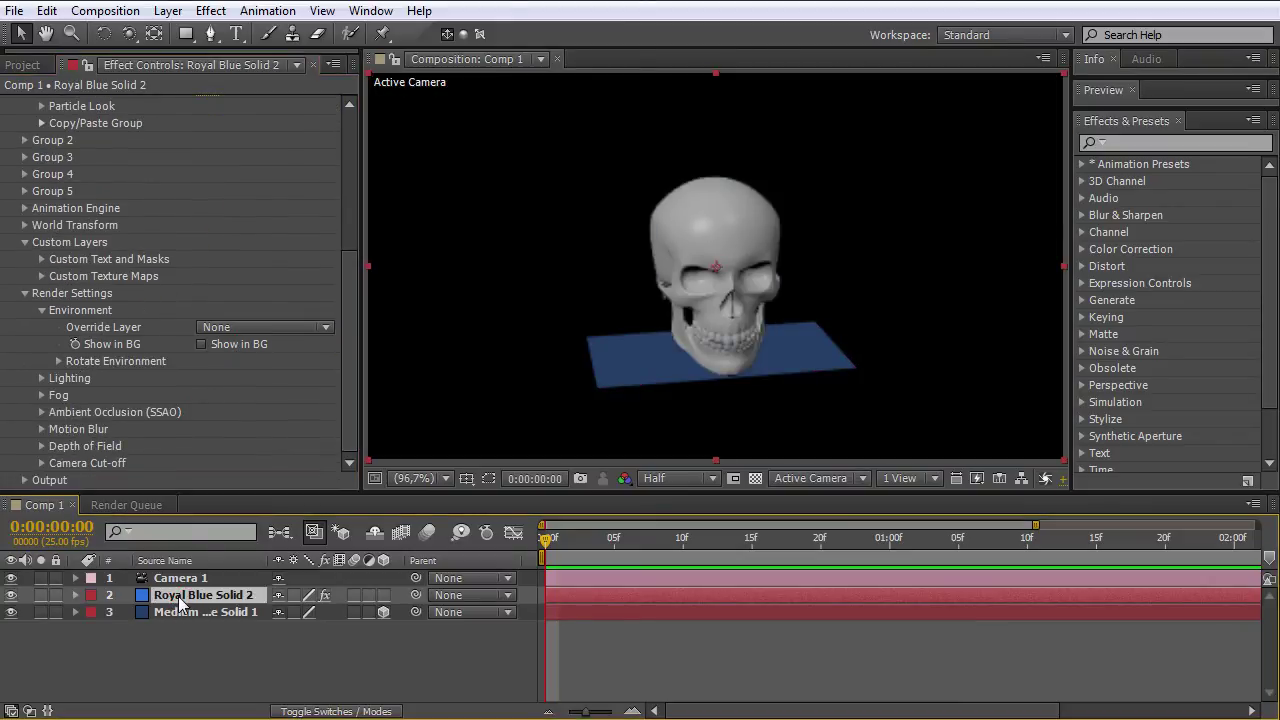
key(s)
mouse_move(325, 612)
mouse_down()
mouse_move(329, 627)
mouse_move(378, 645)
mouse_move(643, 634)
mouse_move(586, 646)
mouse_up()
key(ctrl+z)
click(211, 632)
key(s)
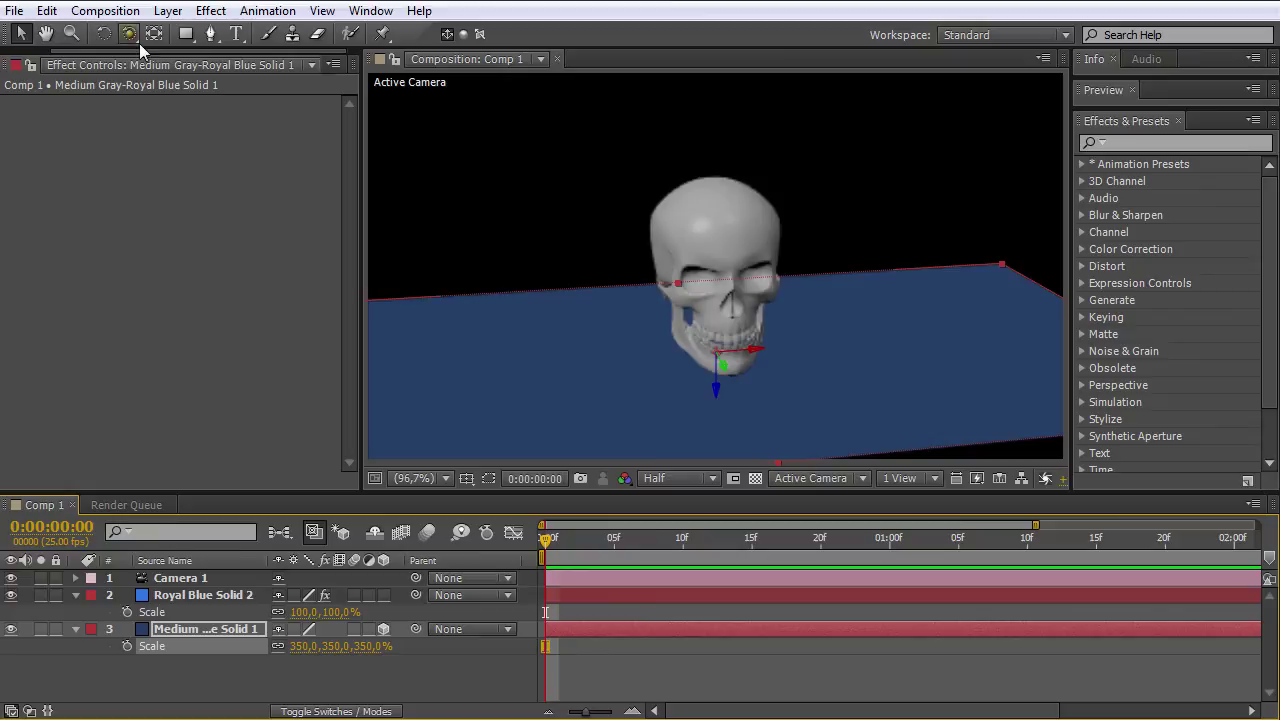
Orbit the camera around the skull, ending on a frontal view.
click(104, 36)
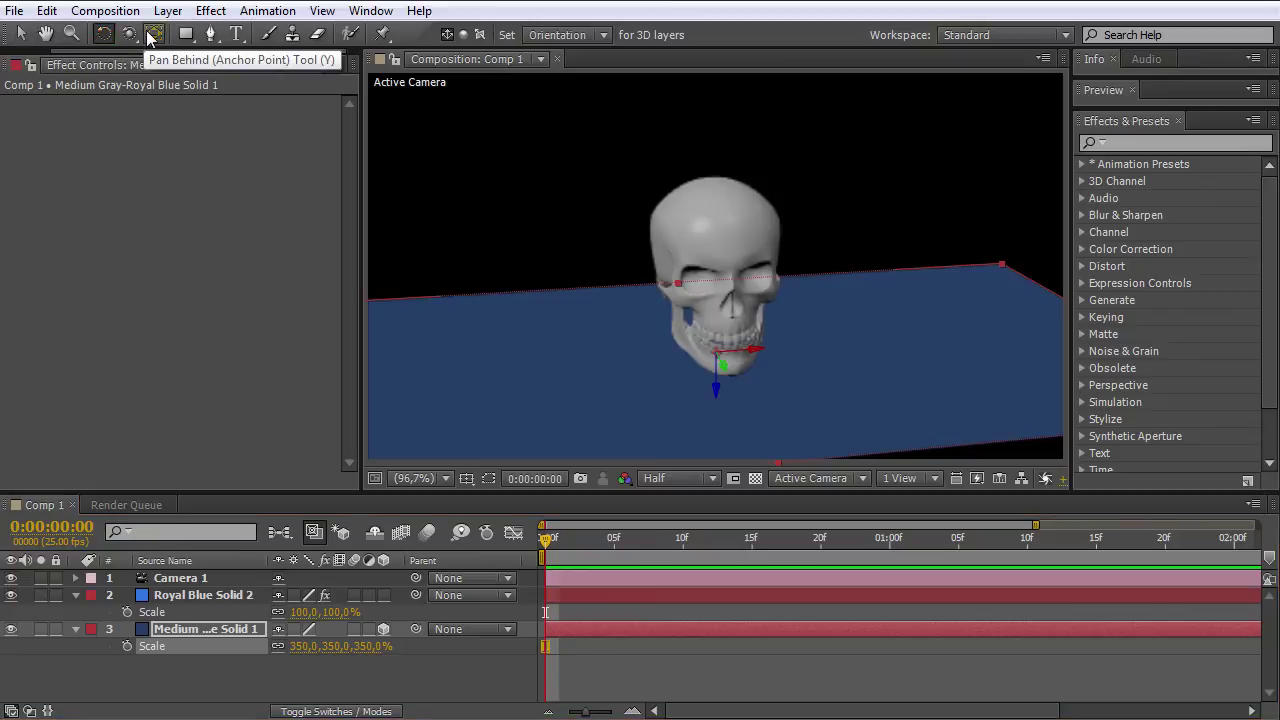
click(131, 40)
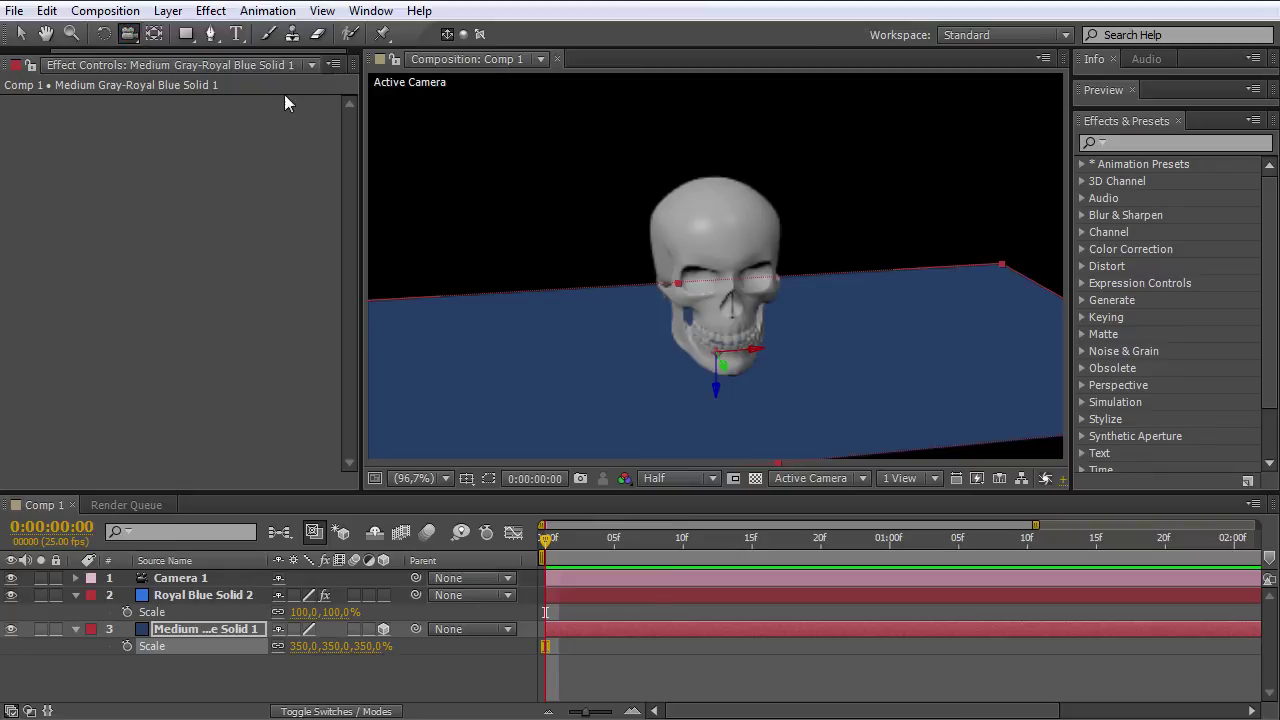
drag(720, 350, 974, 324)
mouse_move(771, 346)
mouse_down()
mouse_move(849, 346)
mouse_move(646, 357)
mouse_move(679, 329)
mouse_move(620, 323)
mouse_move(704, 314)
mouse_up()
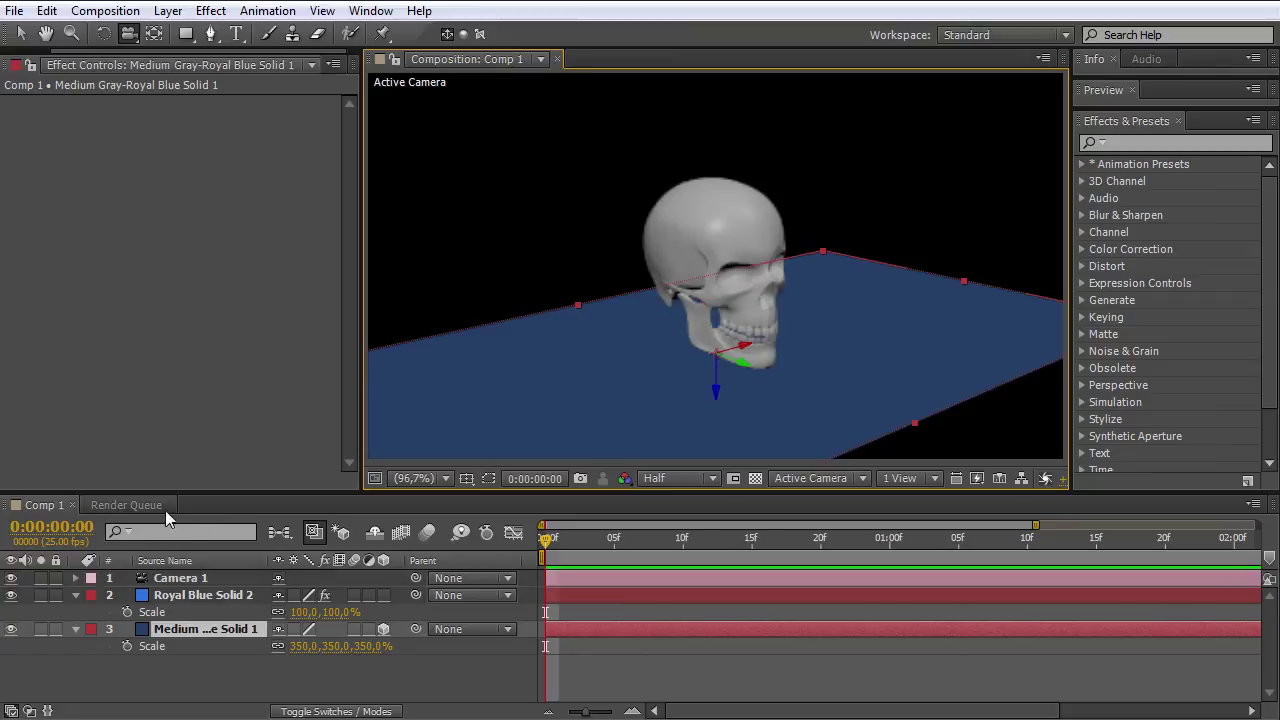
click(11, 595)
click(11, 628)
click(11, 628)
click(11, 595)
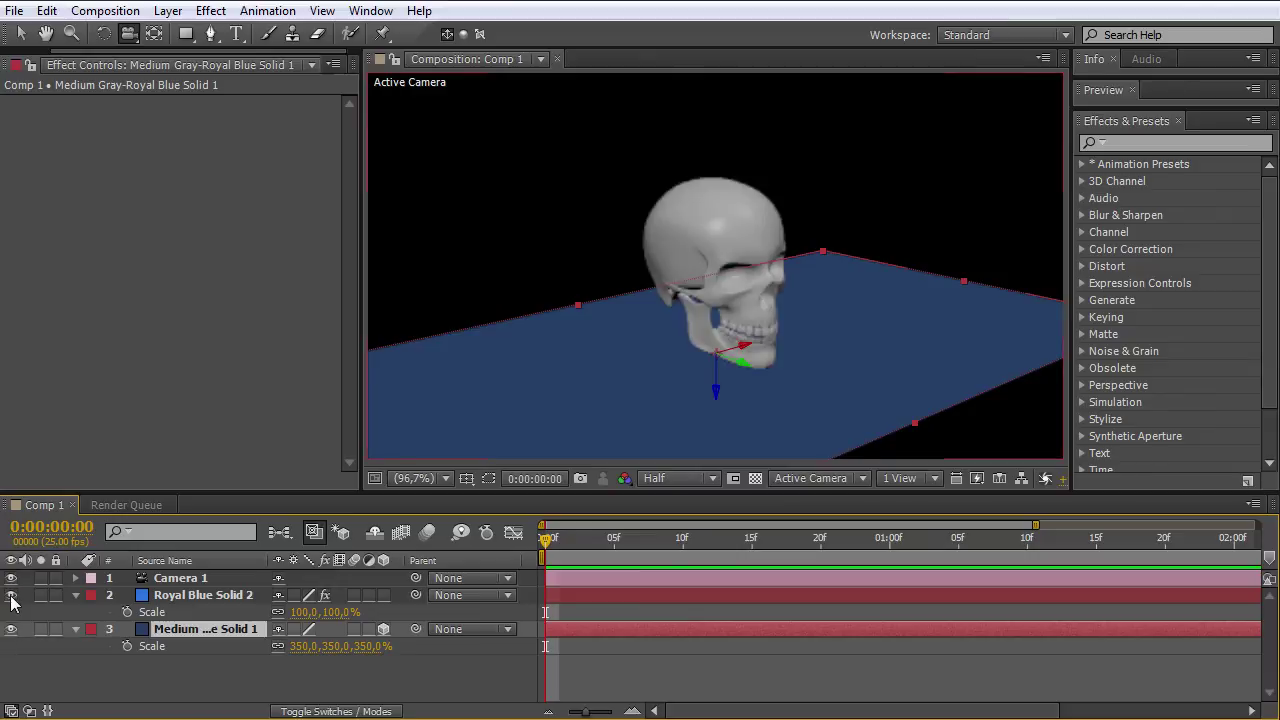
mouse_move(834, 300)
mouse_down()
mouse_move(703, 351)
mouse_move(614, 360)
mouse_move(659, 381)
mouse_up()
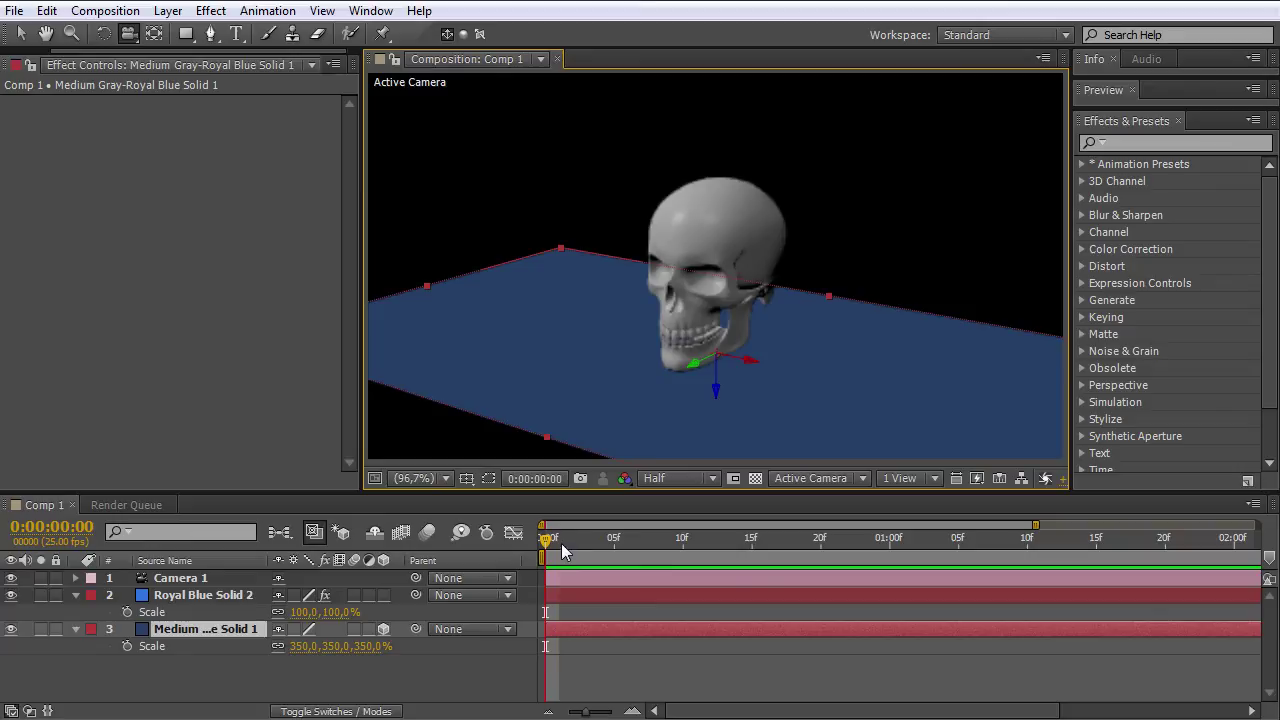
Keyframe Camera 1's position at frame 0 and a shifted position at frame 22.
click(180, 578)
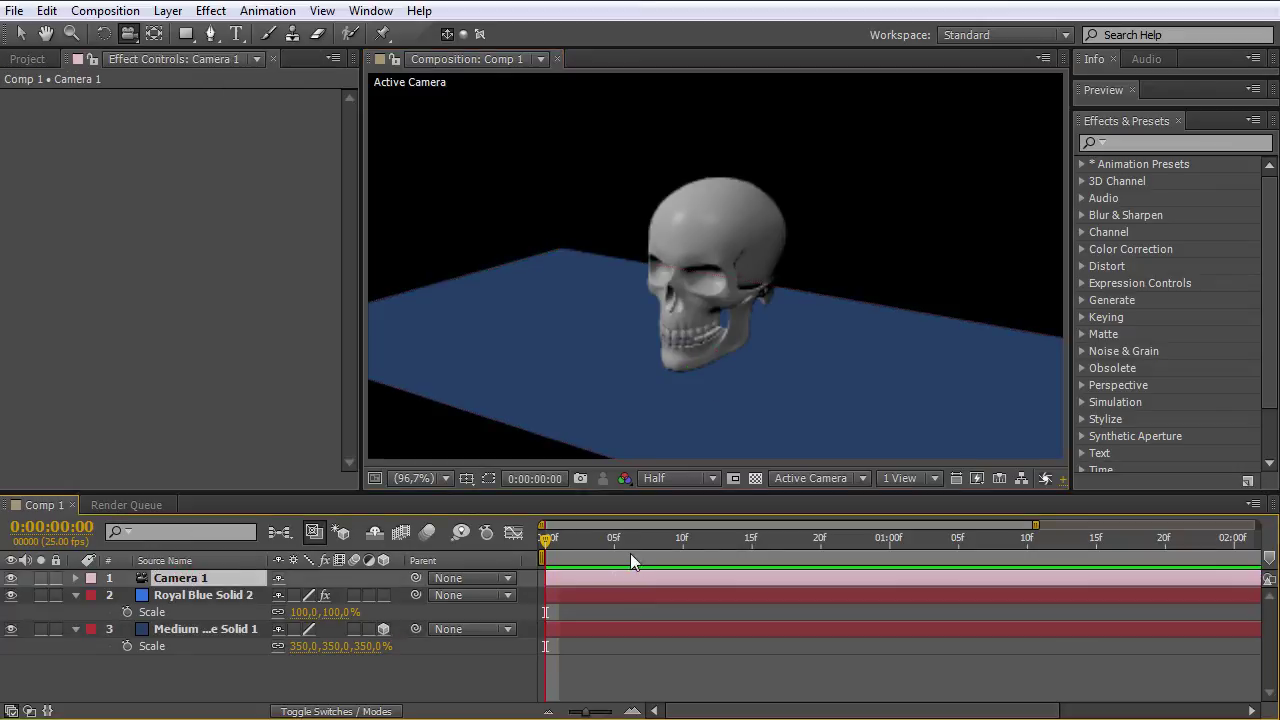
key(alt+shift+p)
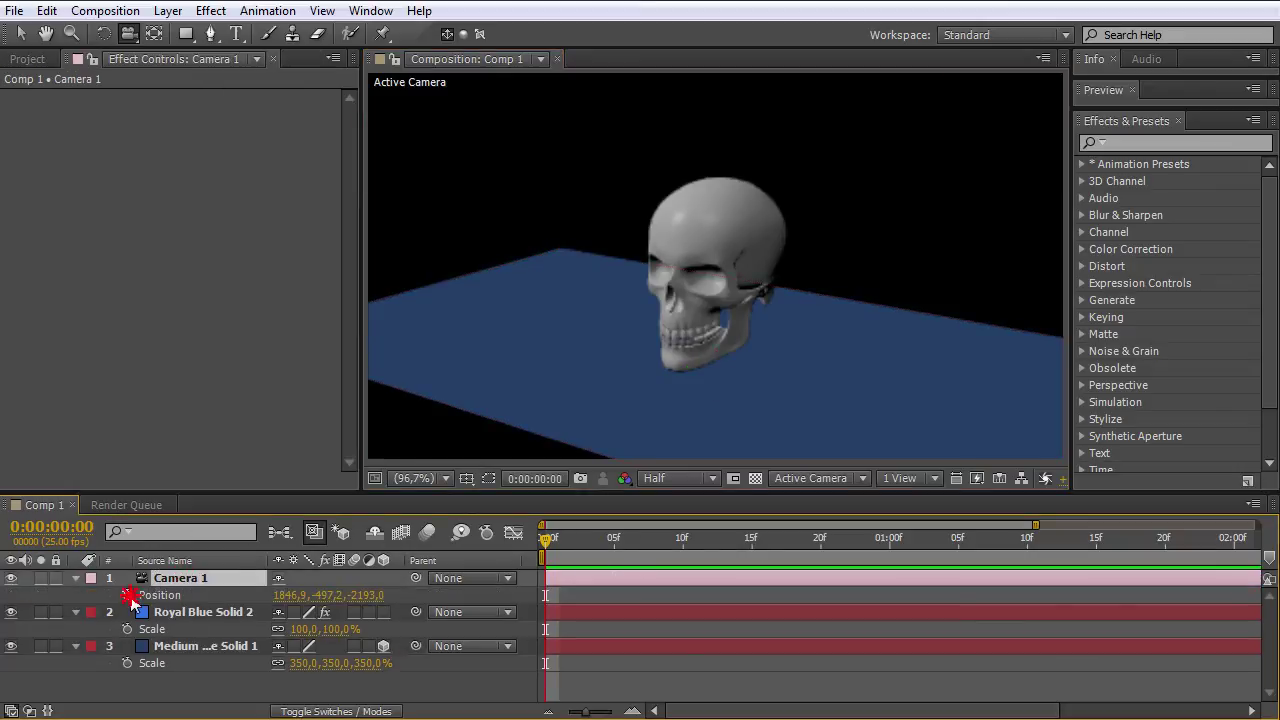
mouse_move(660, 540)
mouse_down()
mouse_move(862, 552)
mouse_move(822, 585)
mouse_move(848, 585)
mouse_up()
drag(284, 595, 553, 593)
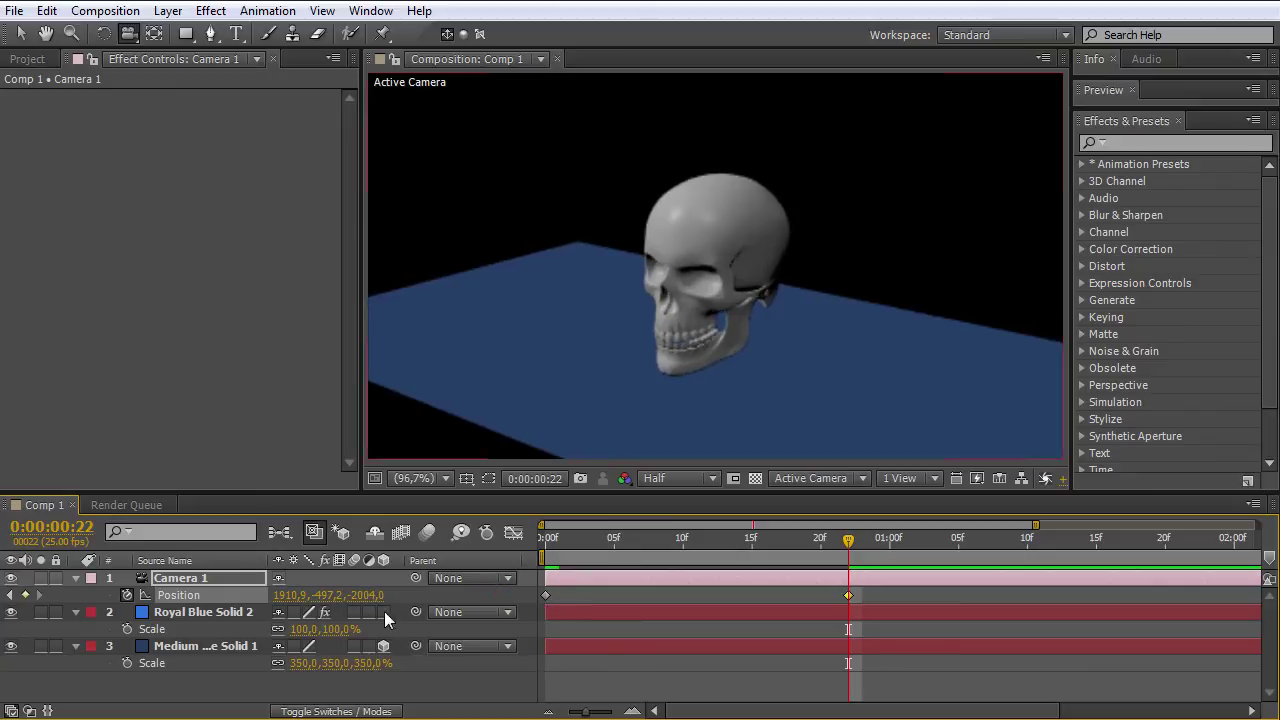
drag(326, 595, 399, 595)
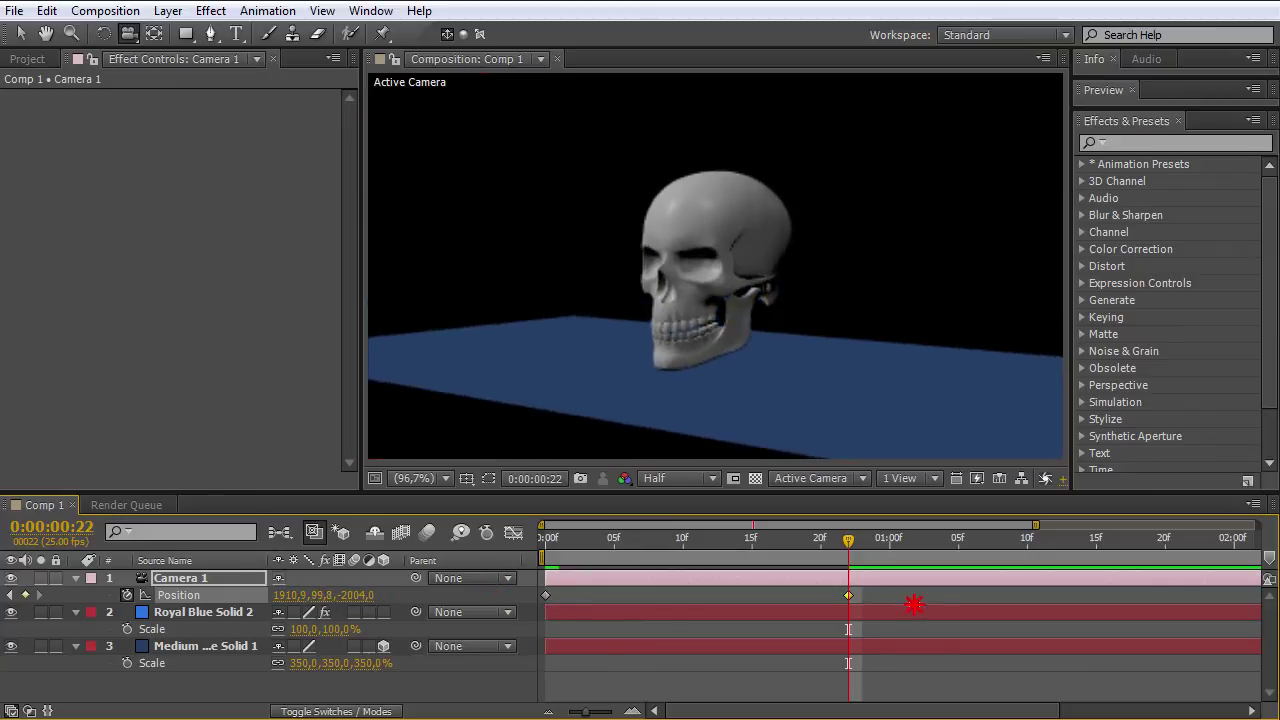
click(573, 550)
mouse_move(575, 558)
mouse_down()
mouse_move(800, 563)
mouse_move(560, 563)
mouse_move(836, 580)
mouse_up()
key(Home)
click(474, 596)
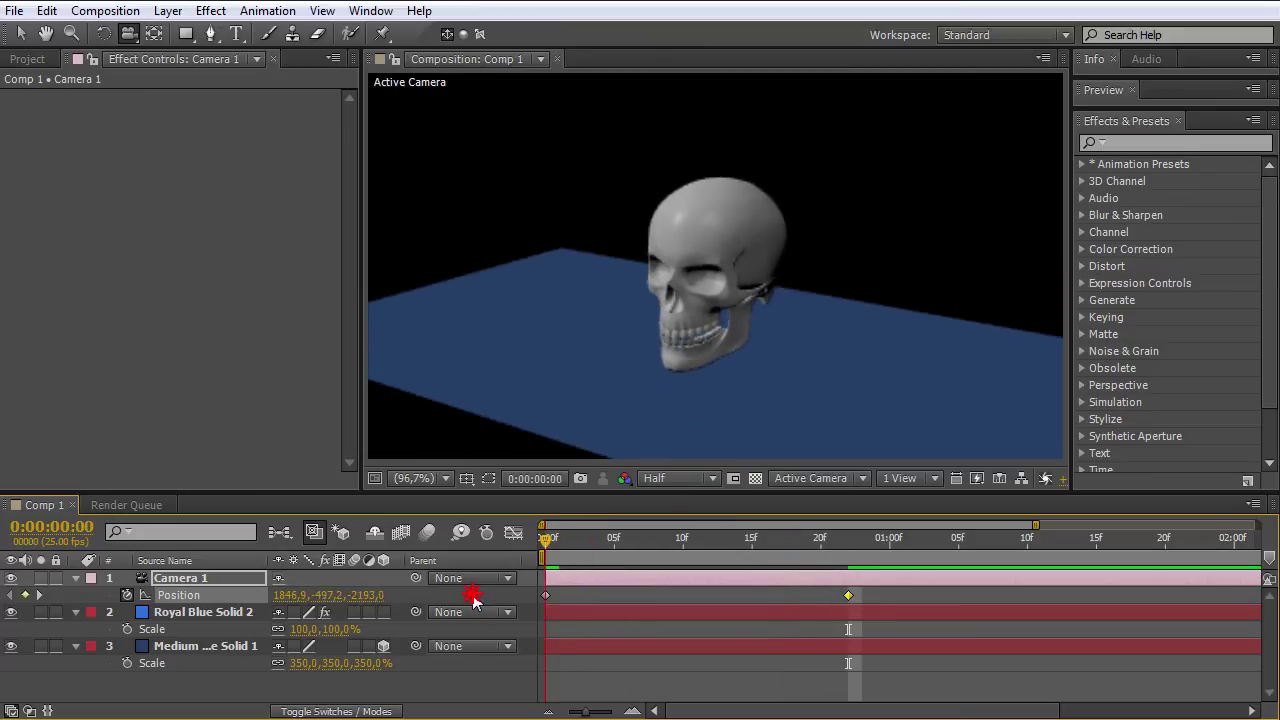
Enlarge the Medium Gray floor plane to 357% scale.
click(184, 613)
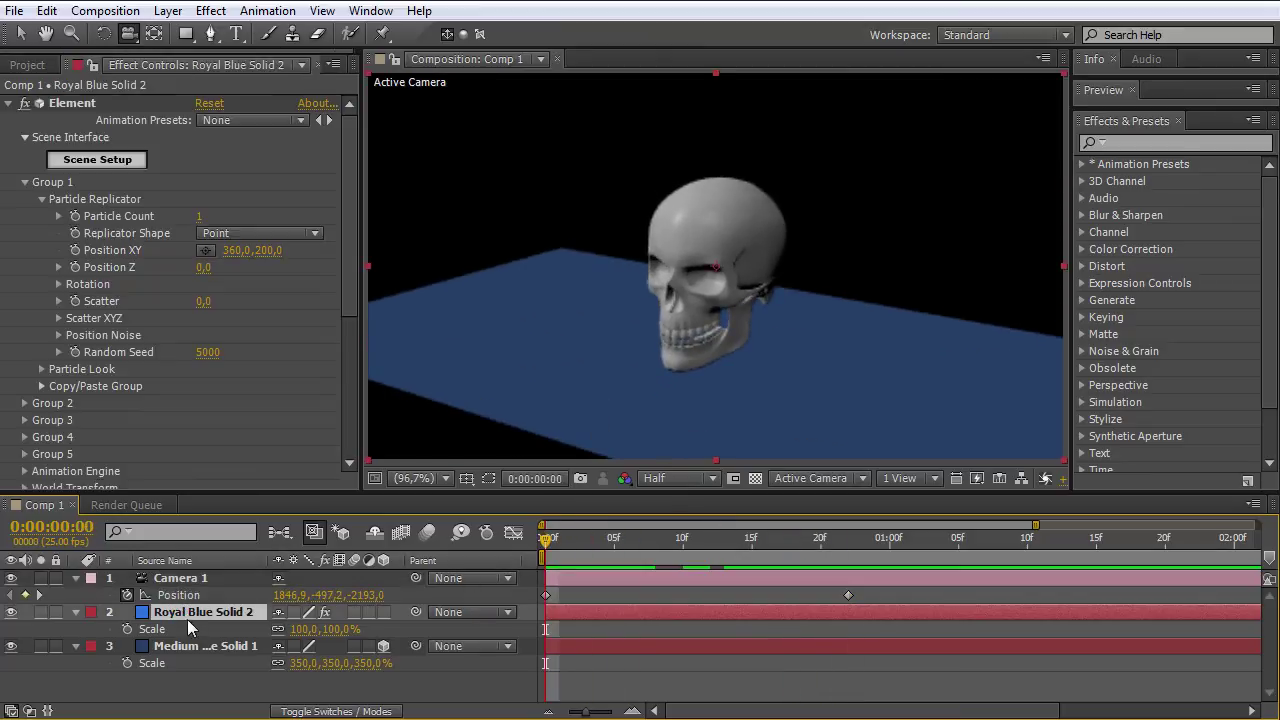
click(200, 648)
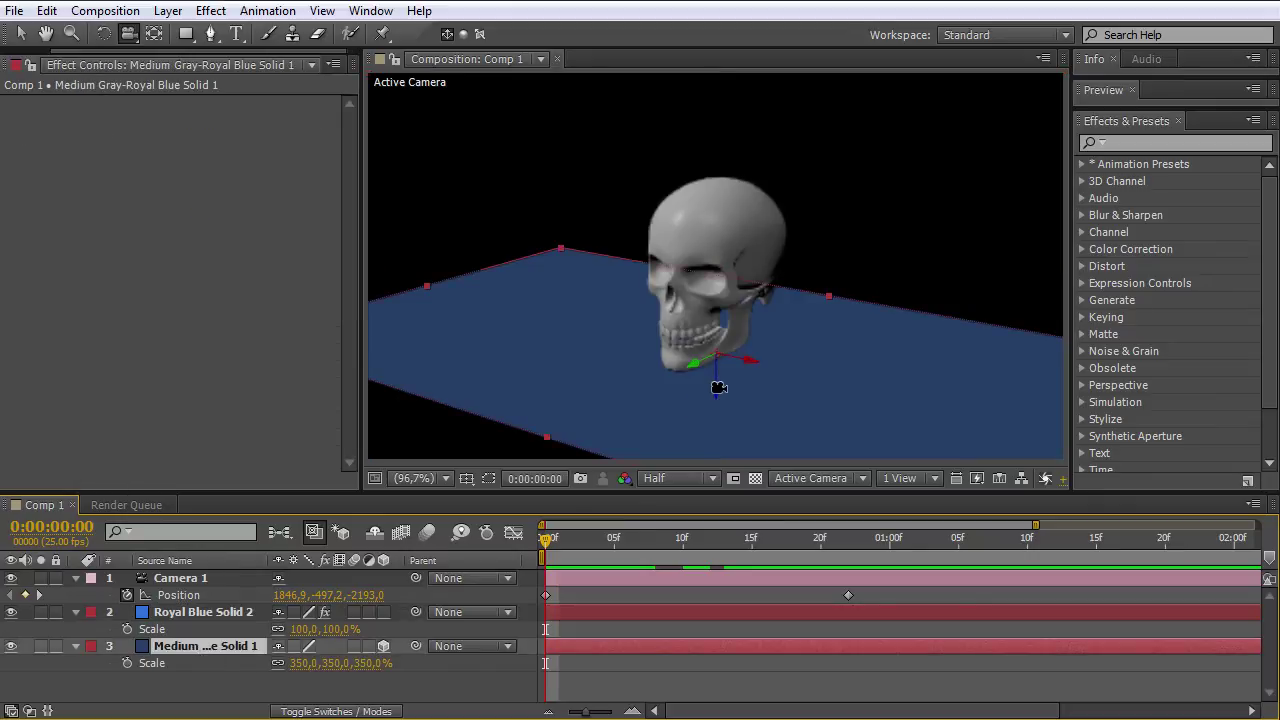
mouse_move(335, 663)
mouse_down()
mouse_move(362, 663)
mouse_move(175, 595)
mouse_move(297, 585)
mouse_move(371, 603)
mouse_up()
key(p)
drag(547, 540, 727, 558)
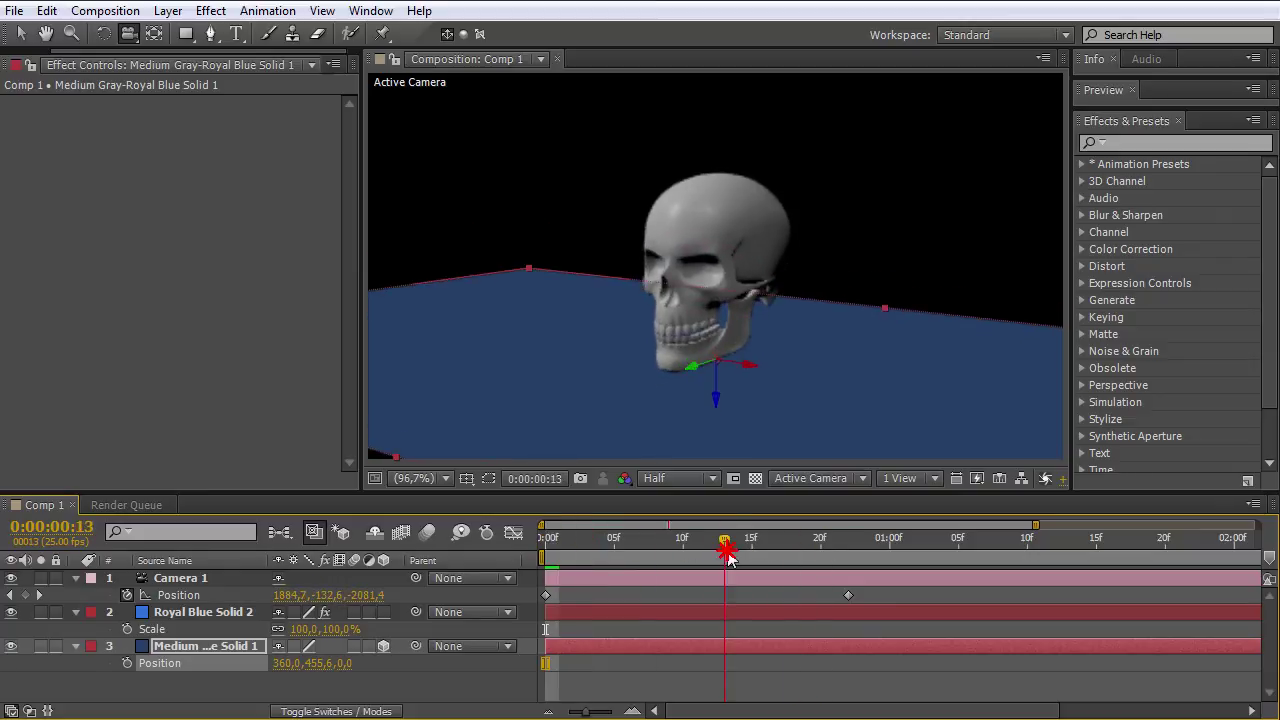
Open Element 3D's Scene Setup on the Royal Blue Solid 2 layer.
click(205, 614)
mouse_move(352, 177)
mouse_down()
mouse_move(349, 206)
mouse_move(349, 129)
mouse_up()
click(86, 163)
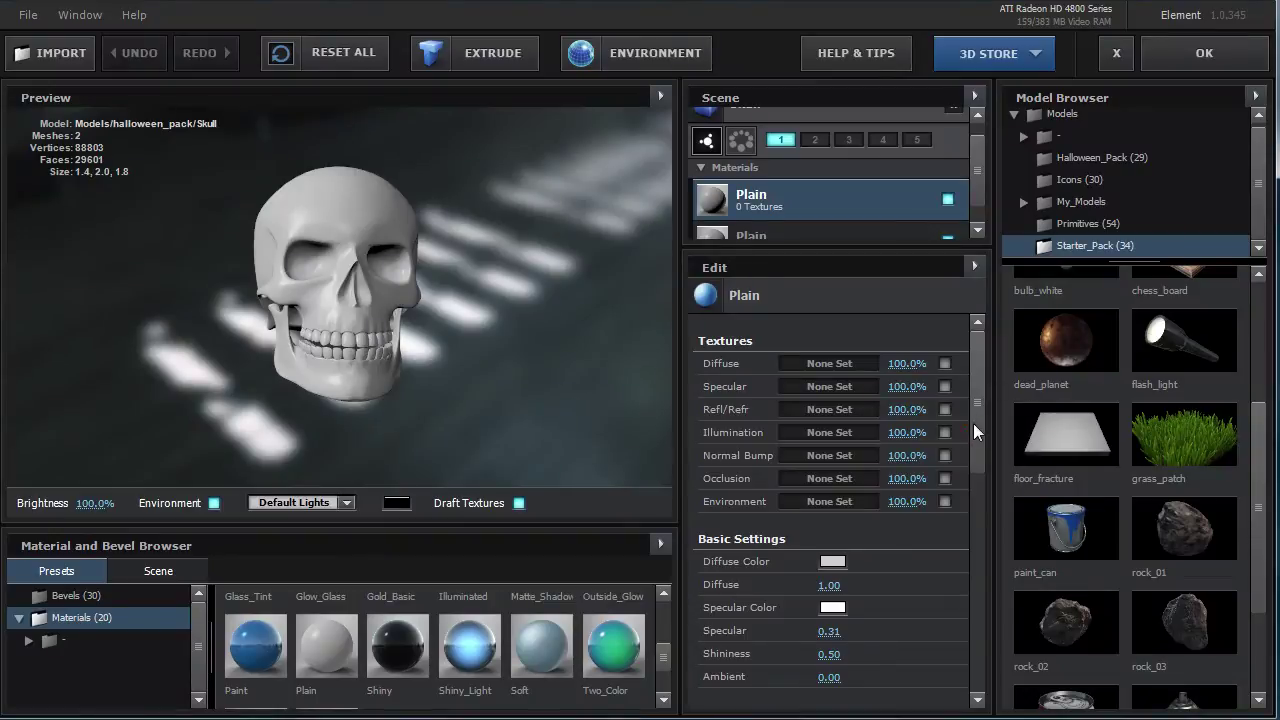
Add the floor_fracture slab in group 2 with a Matte Shadow material, then apply.
drag(973, 423, 971, 677)
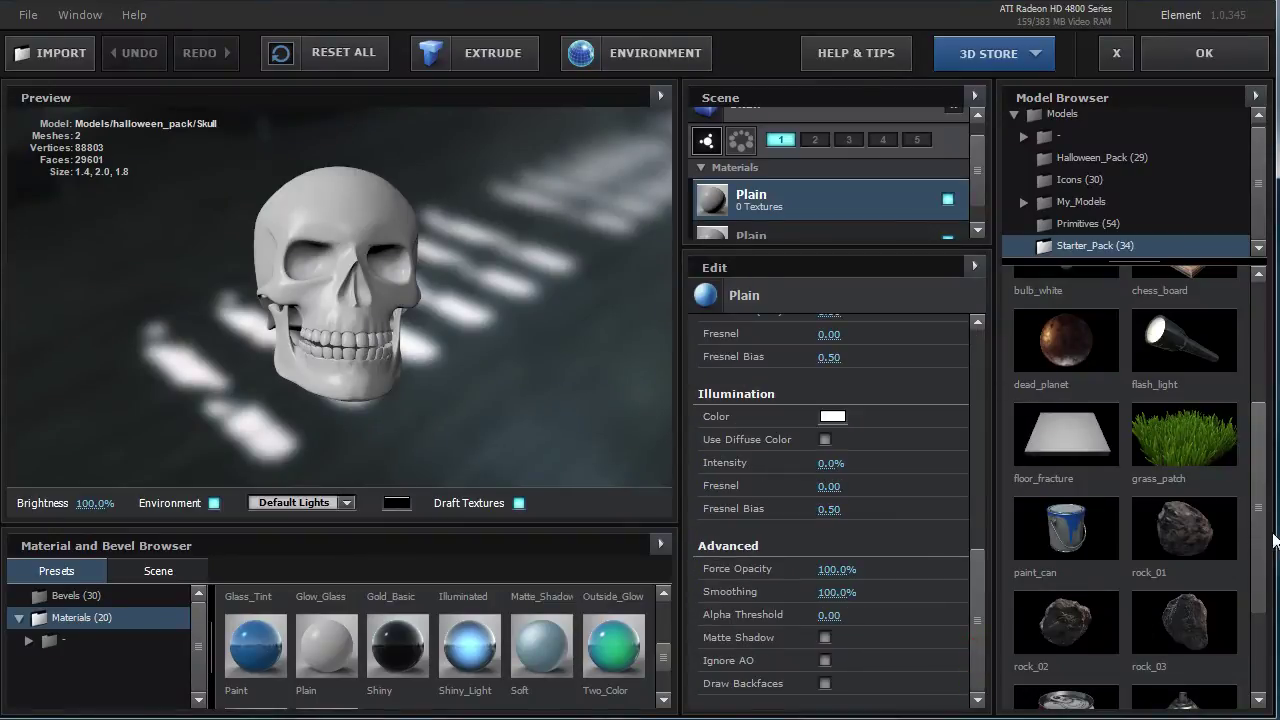
click(1081, 442)
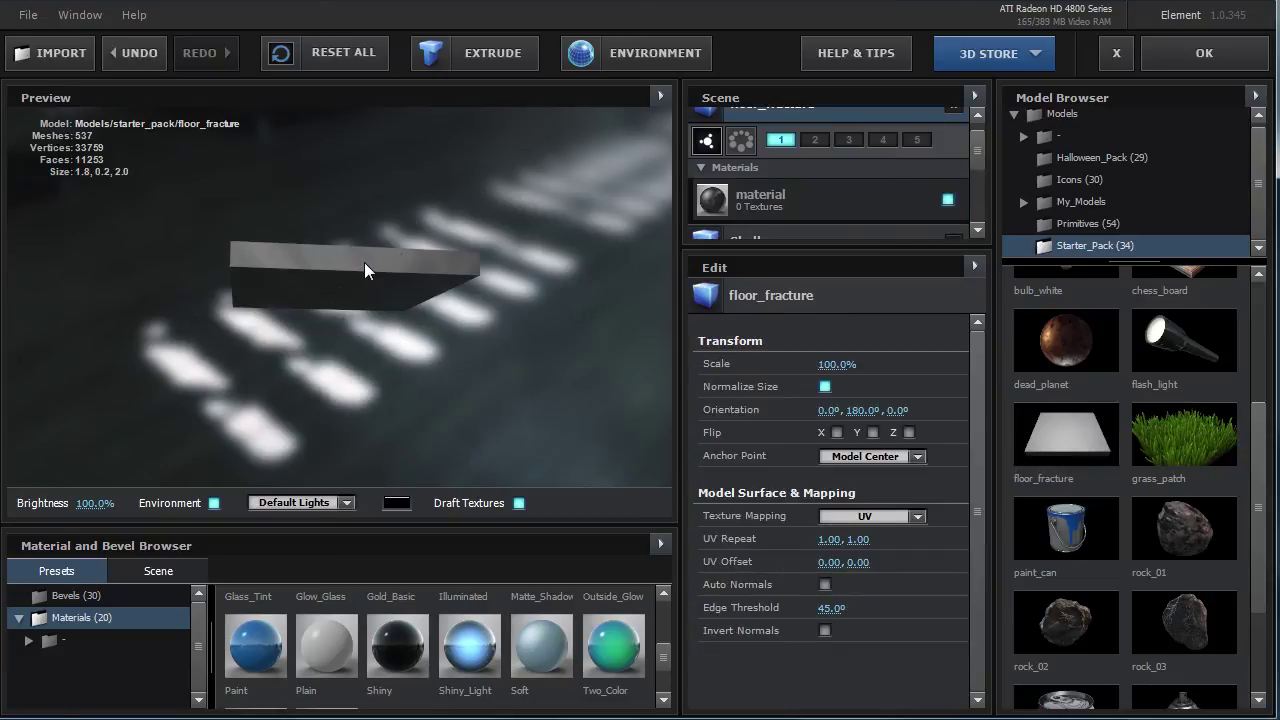
mouse_move(359, 262)
mouse_down()
mouse_move(314, 349)
mouse_move(365, 321)
mouse_move(366, 271)
mouse_move(385, 290)
mouse_up()
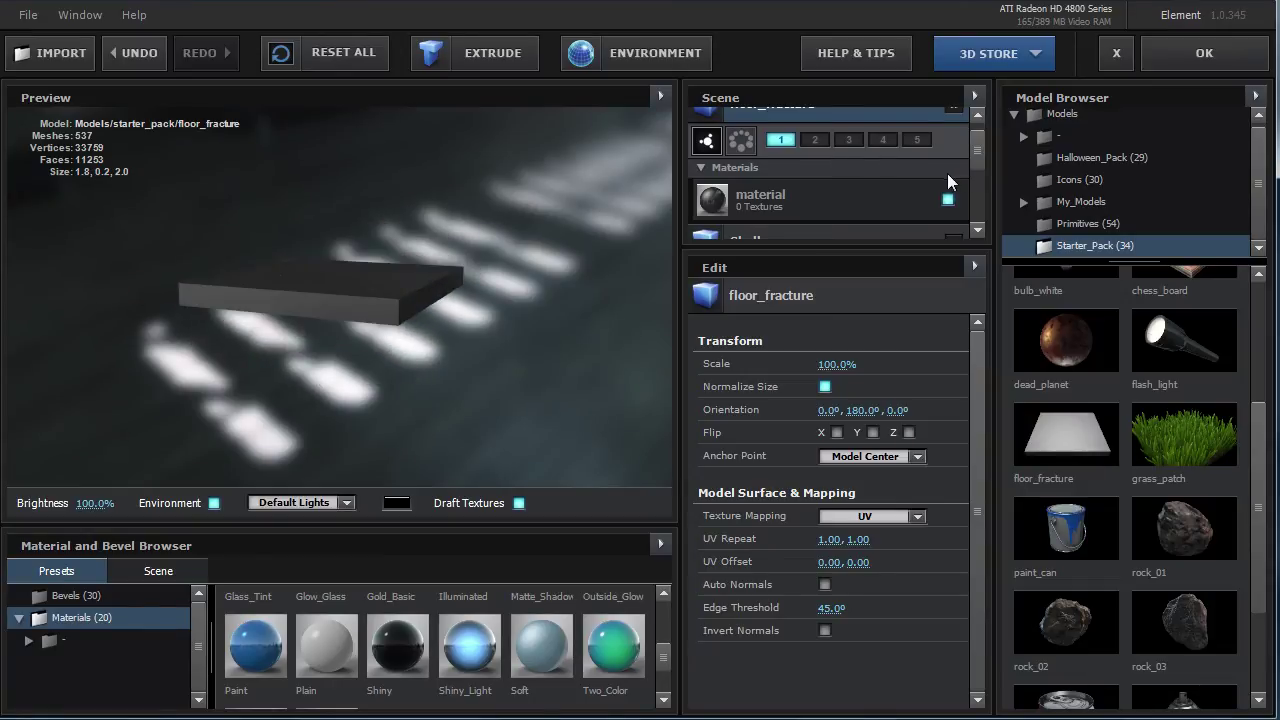
scroll(948, 178, up, 1)
click(812, 160)
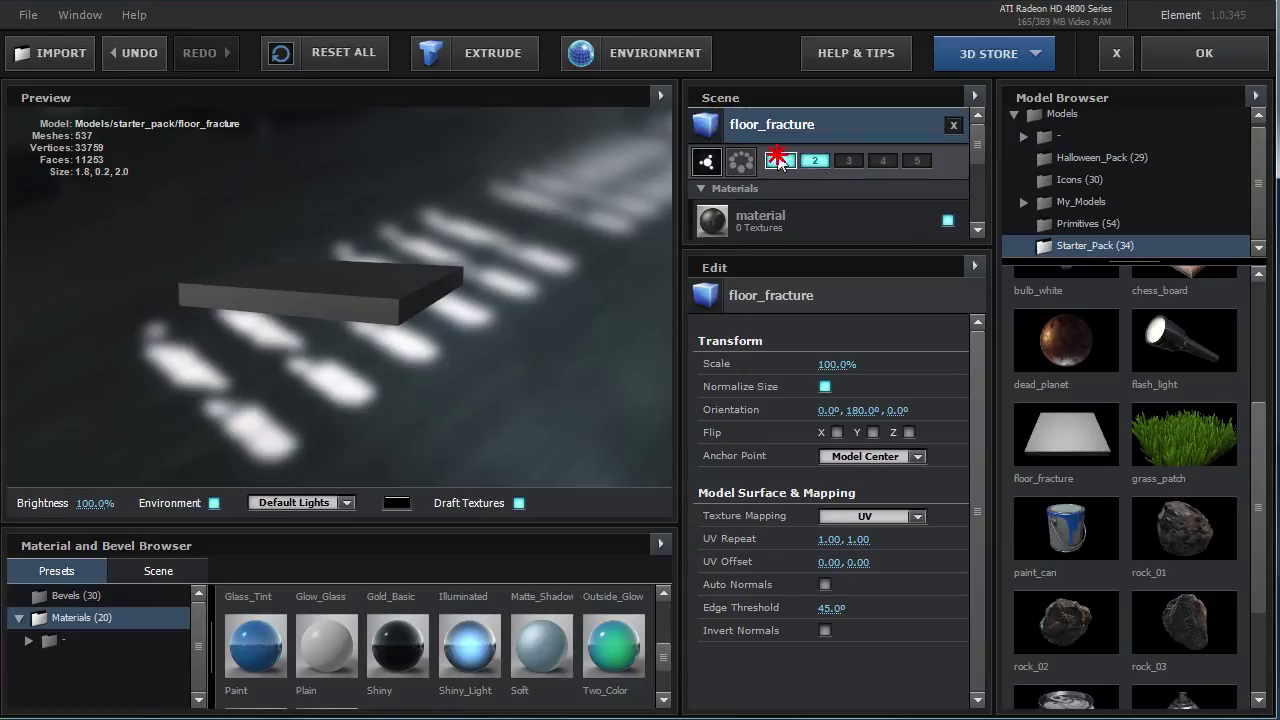
mouse_move(335, 292)
mouse_down()
mouse_move(306, 309)
mouse_move(290, 345)
mouse_up()
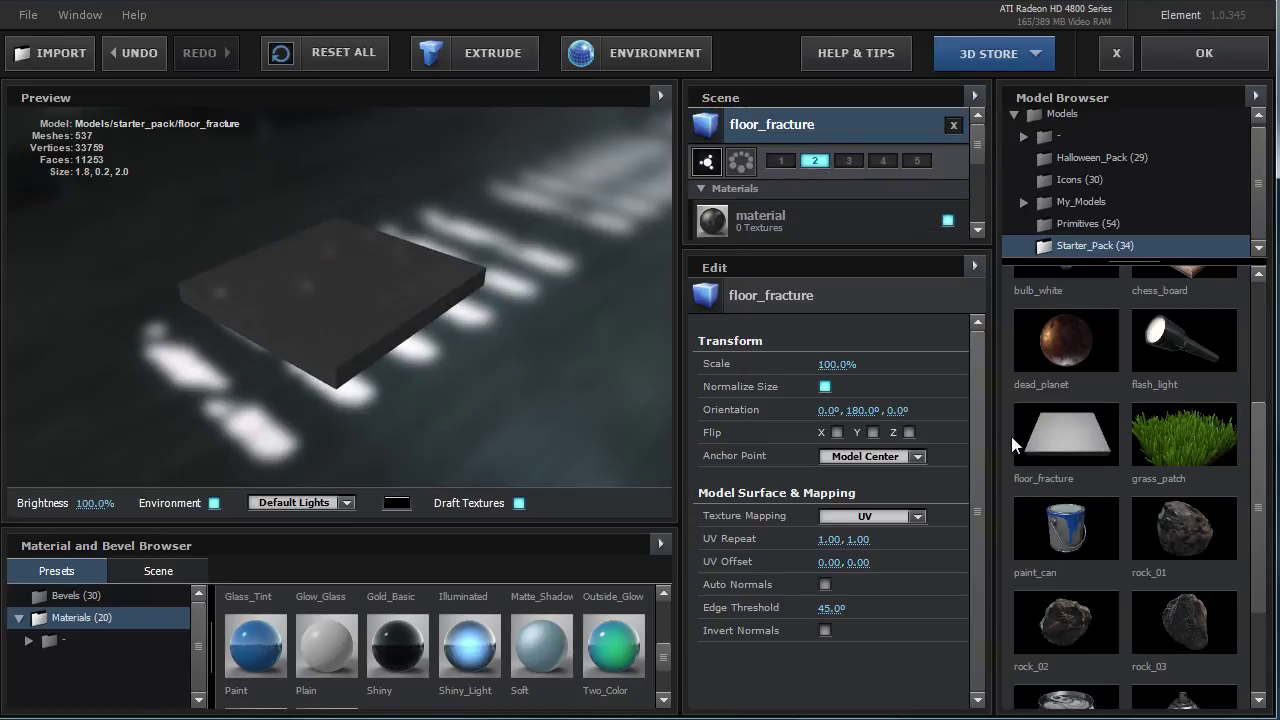
click(825, 226)
click(825, 637)
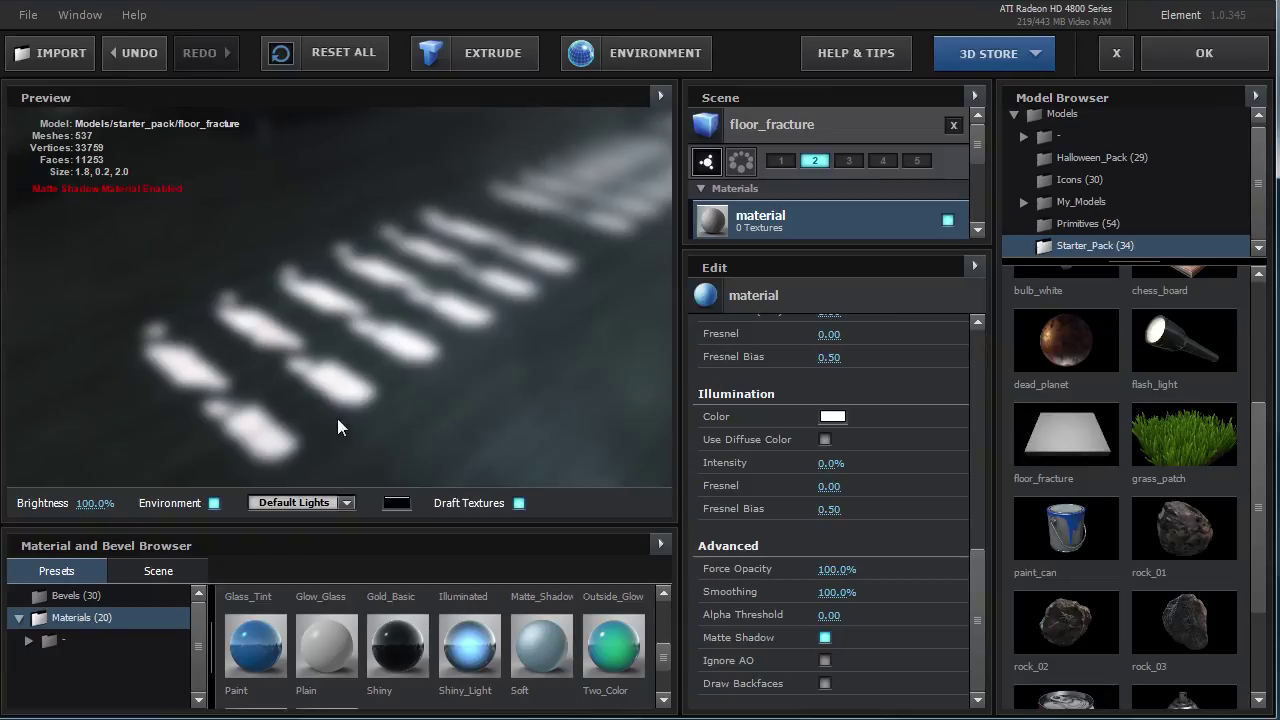
click(1222, 52)
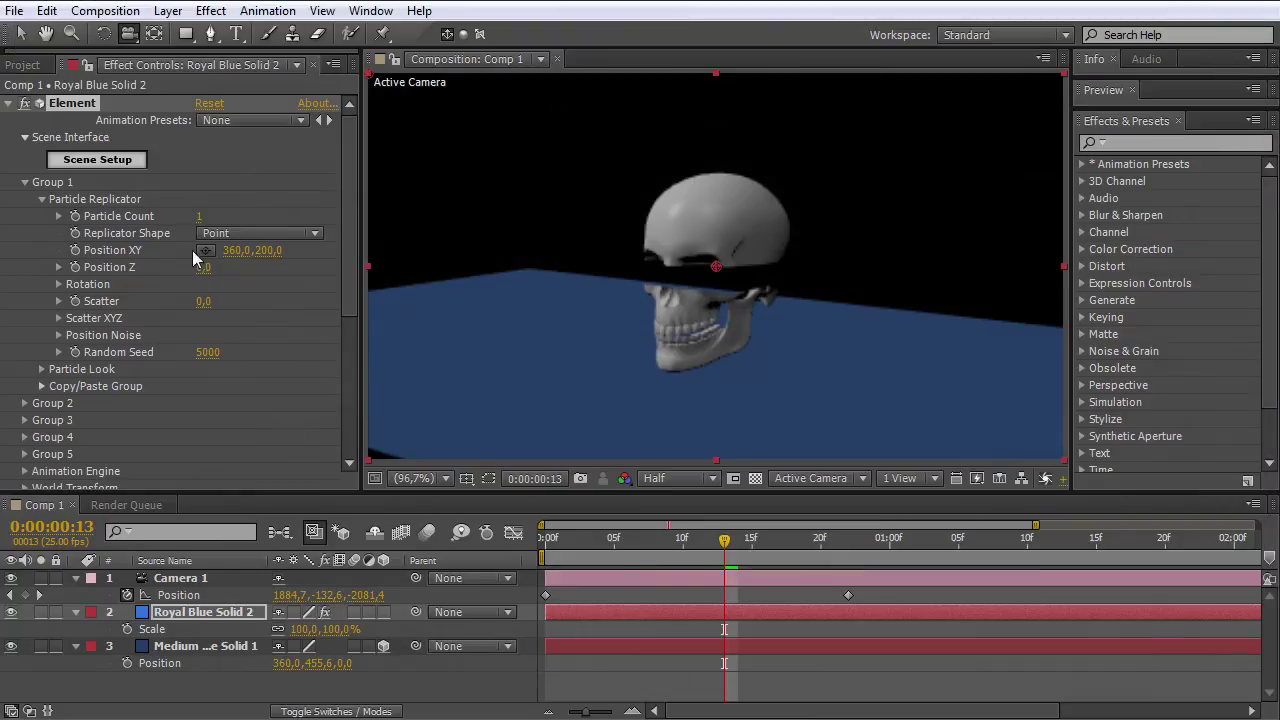
Lower Group 2's Position XY to 360,0, 468,0, checking against the transparency grid.
click(24, 403)
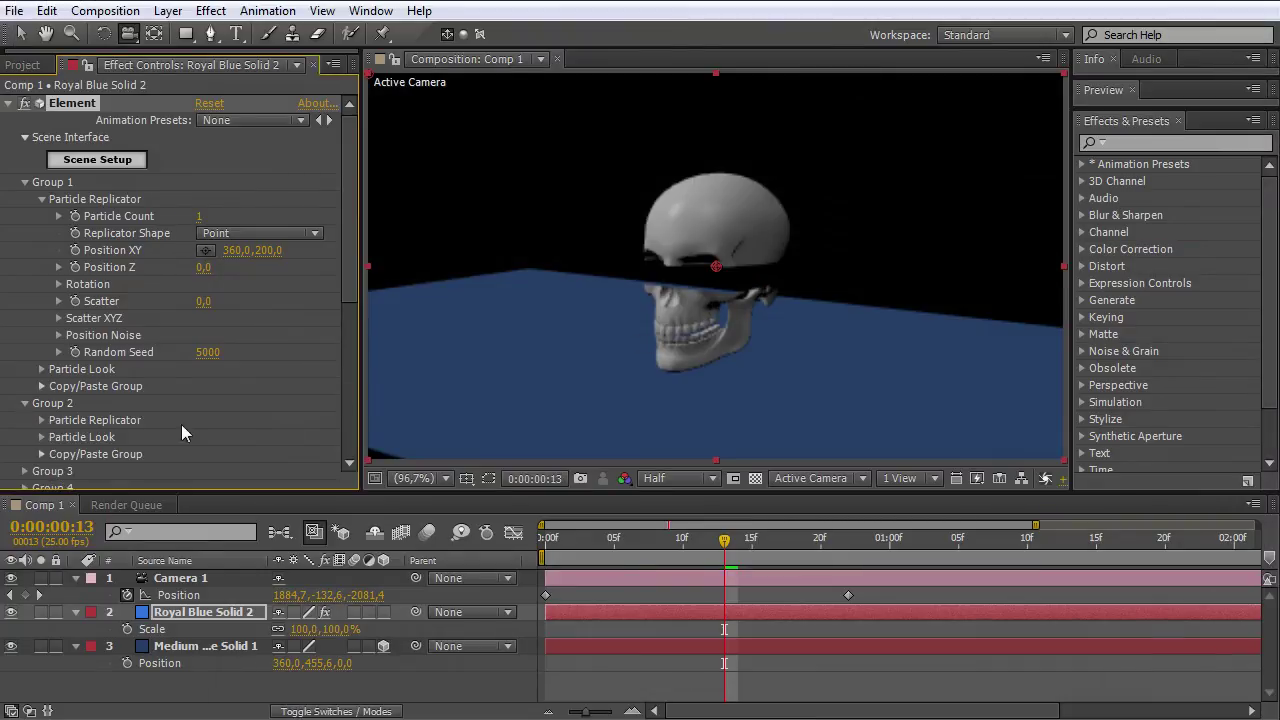
click(41, 421)
drag(268, 378, 330, 378)
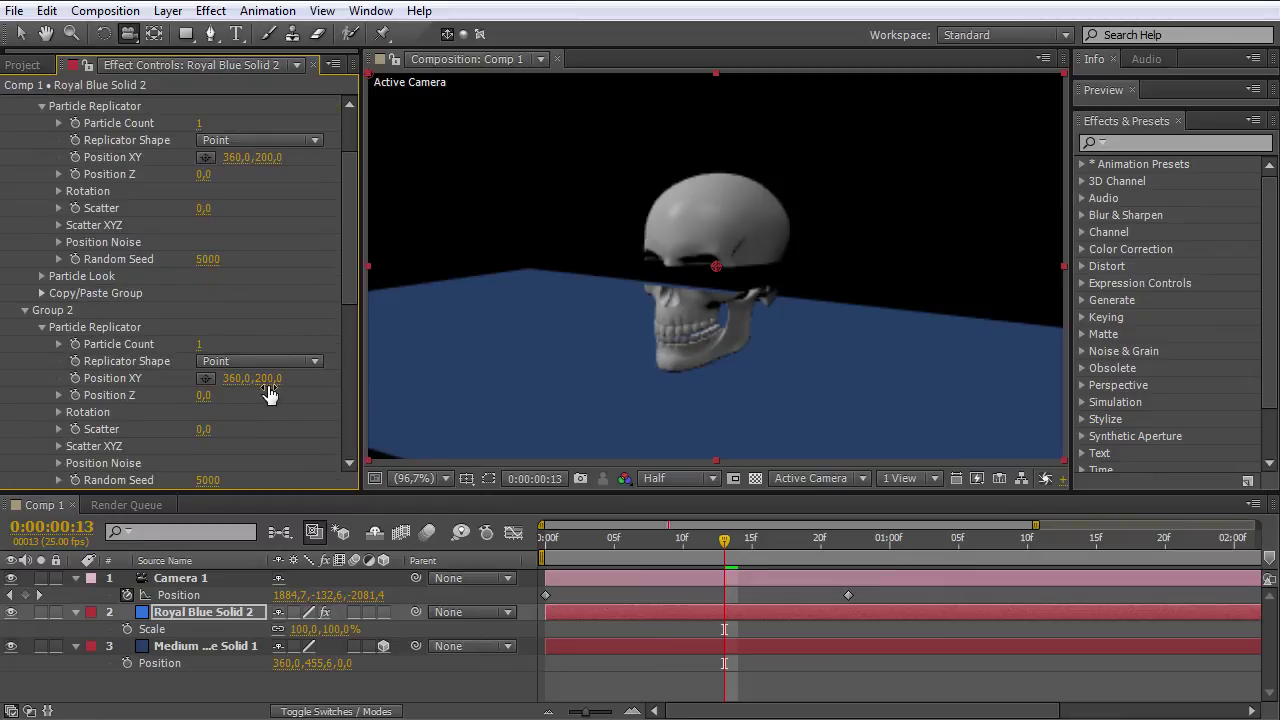
mouse_move(448, 413)
mouse_down()
mouse_move(372, 395)
mouse_move(332, 404)
mouse_move(494, 437)
mouse_move(186, 337)
mouse_move(496, 416)
mouse_move(286, 391)
mouse_move(425, 433)
mouse_up()
click(755, 478)
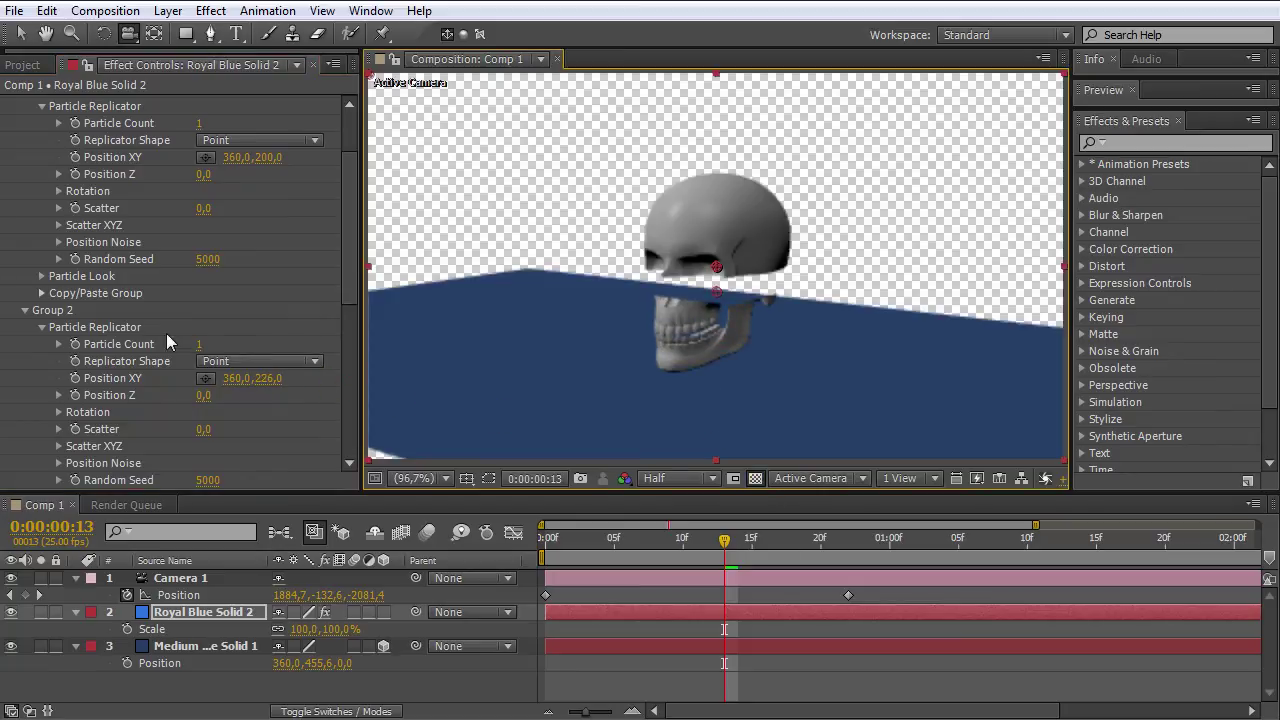
mouse_move(263, 378)
mouse_down()
mouse_move(152, 371)
mouse_move(266, 374)
mouse_move(200, 374)
mouse_up()
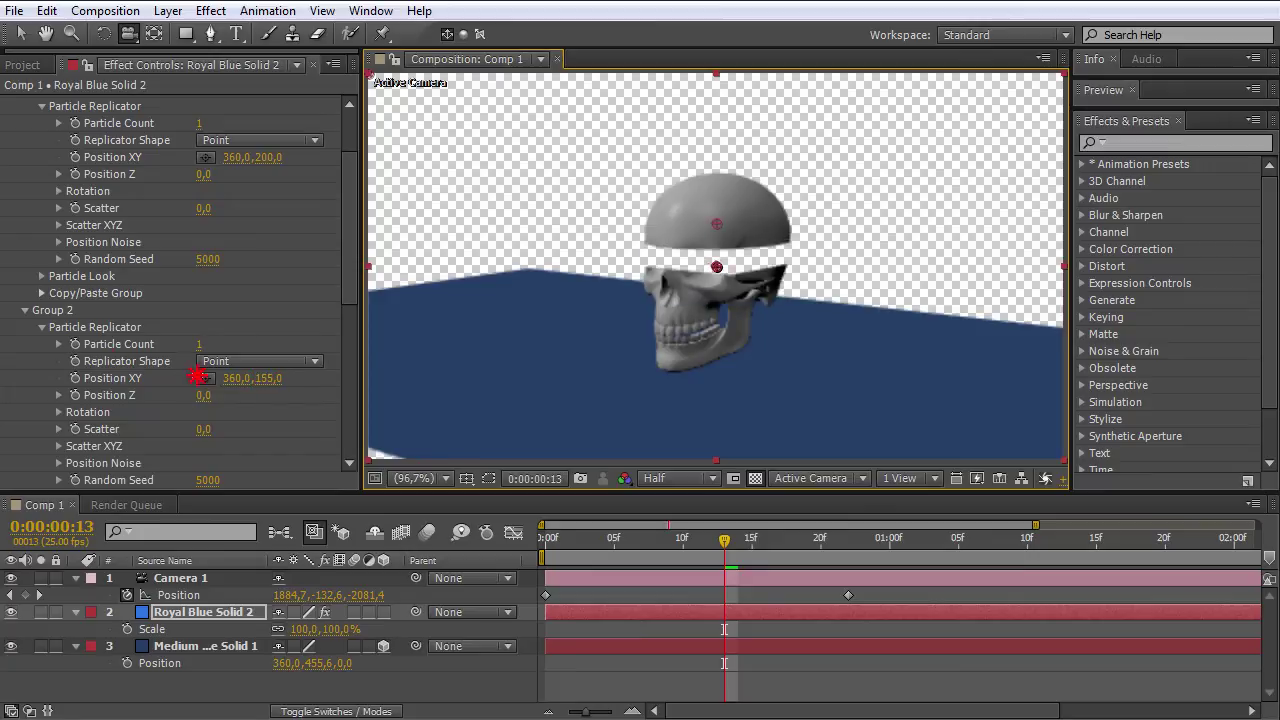
click(755, 477)
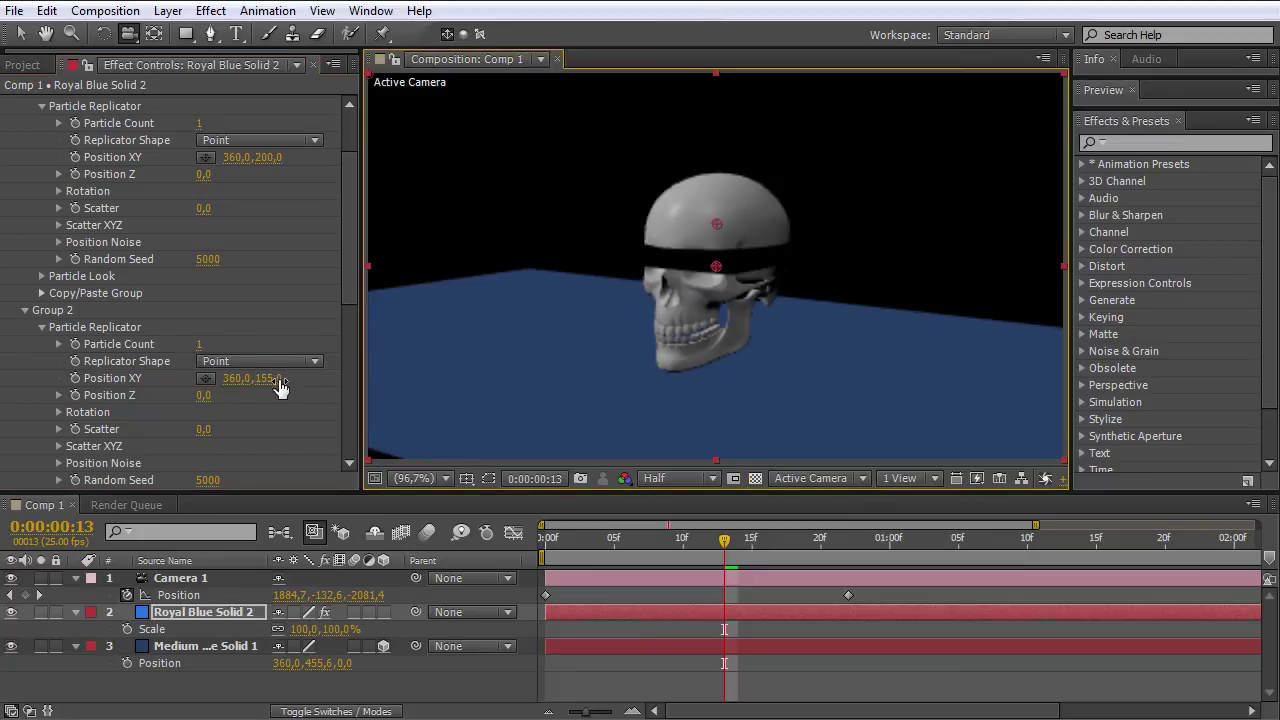
drag(280, 388, 589, 388)
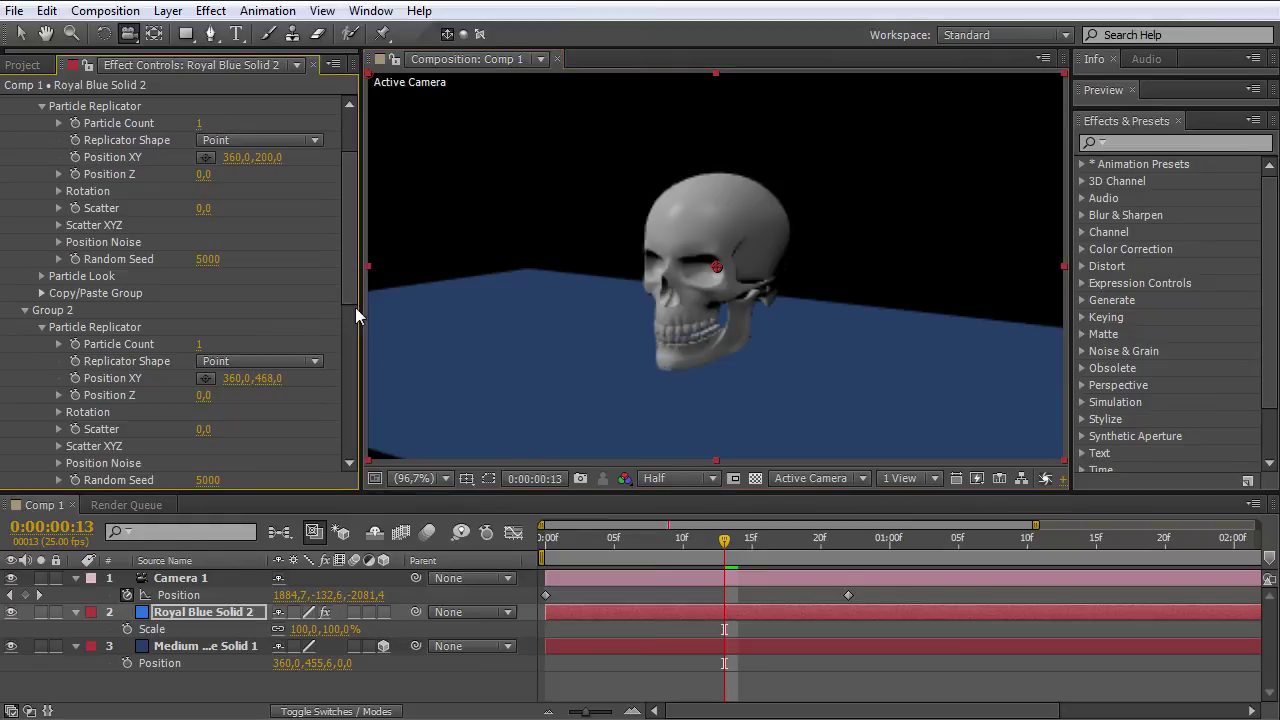
drag(352, 279, 350, 420)
scroll(235, 424, down, 2)
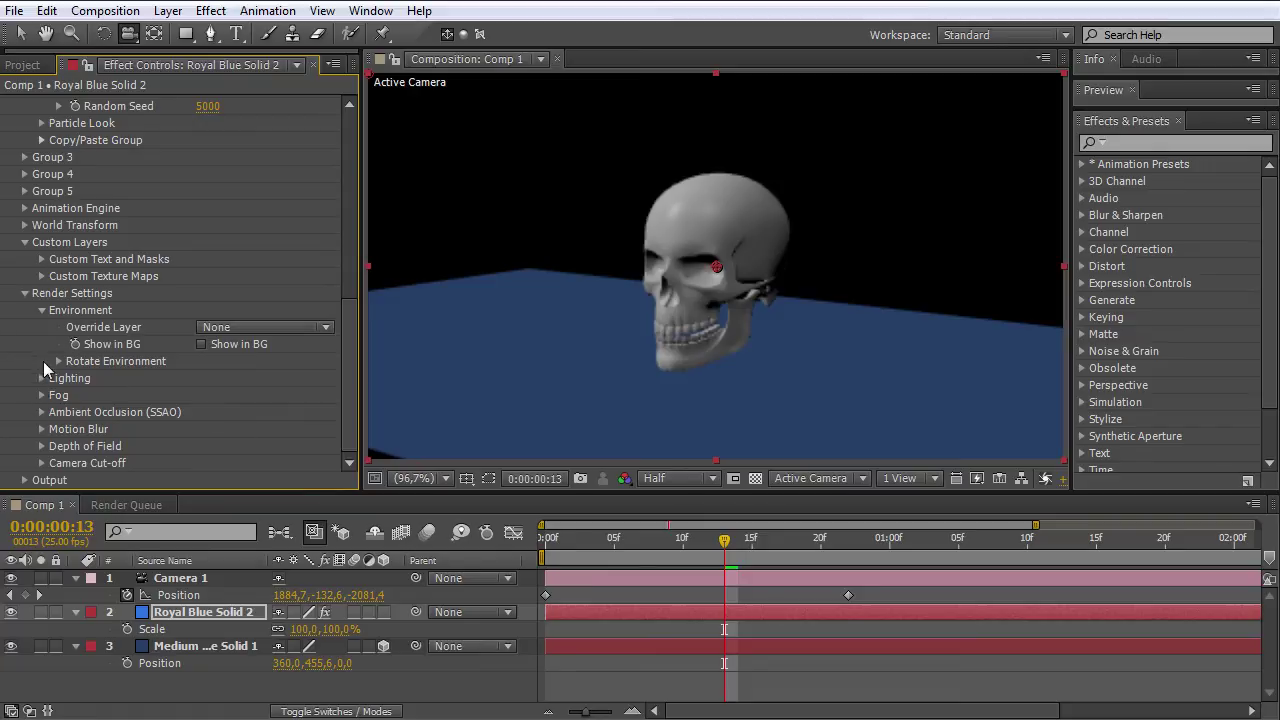
click(41, 412)
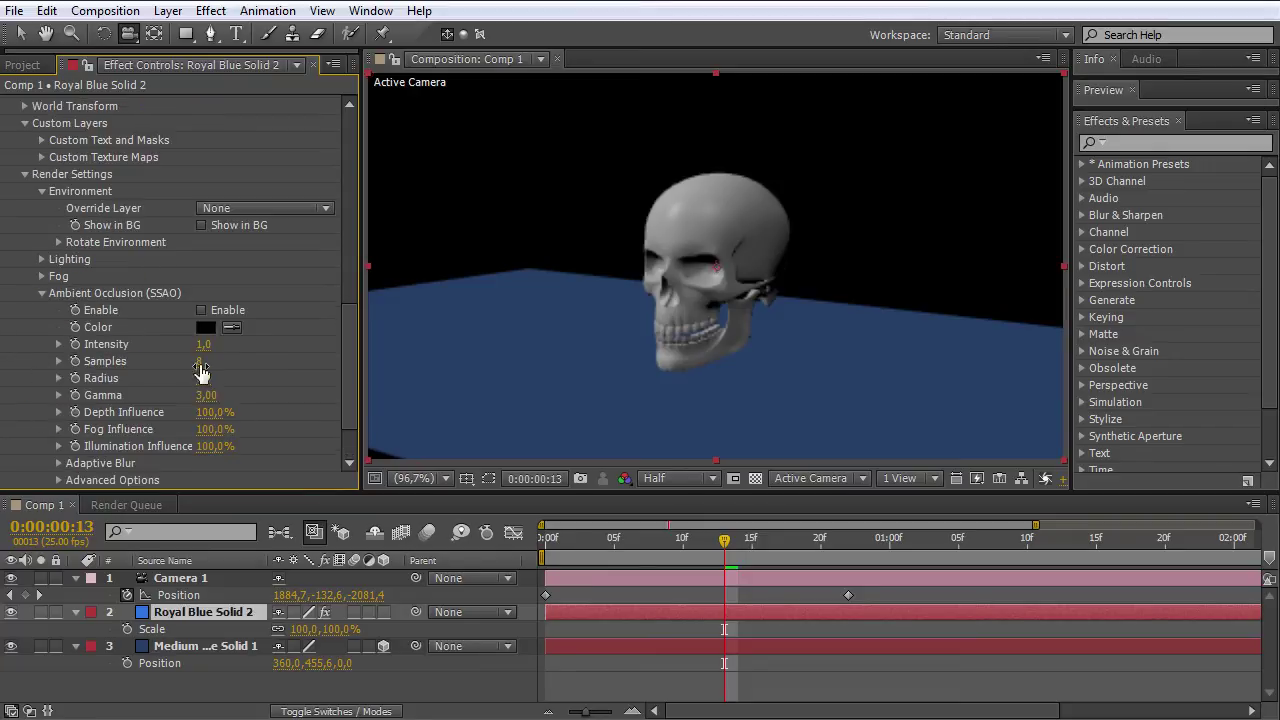
click(202, 310)
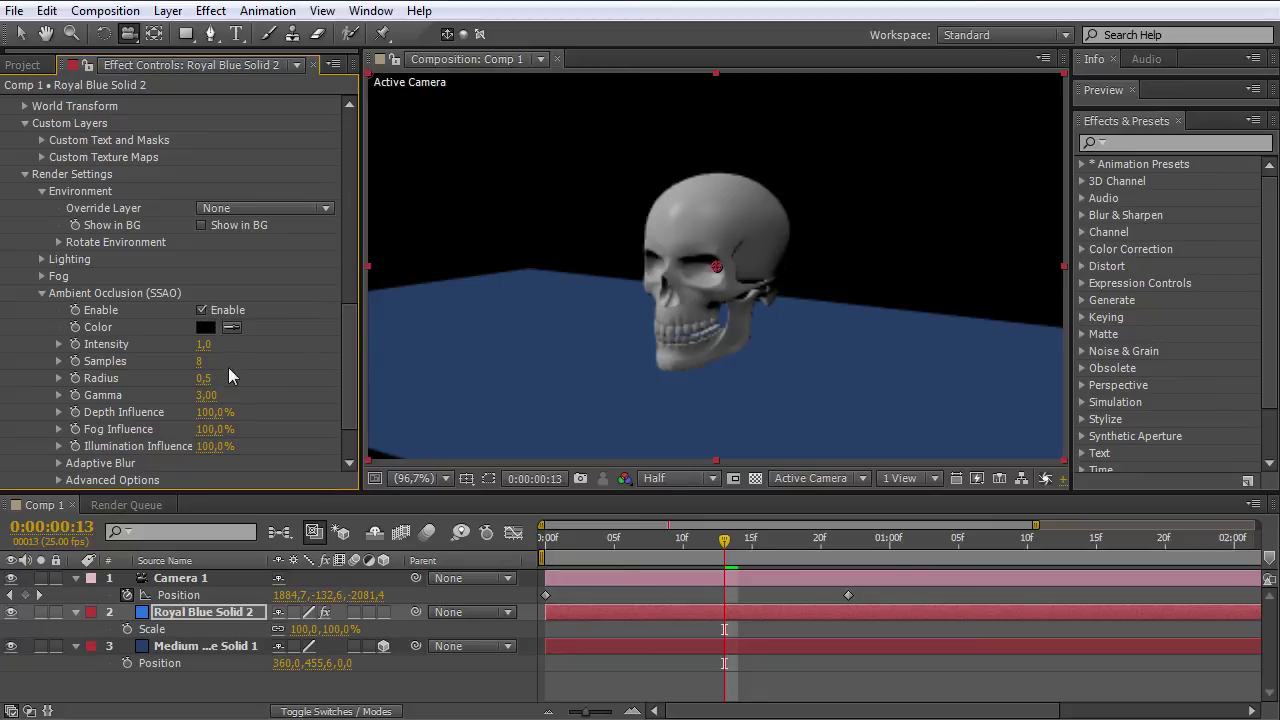
drag(339, 355, 851, 387)
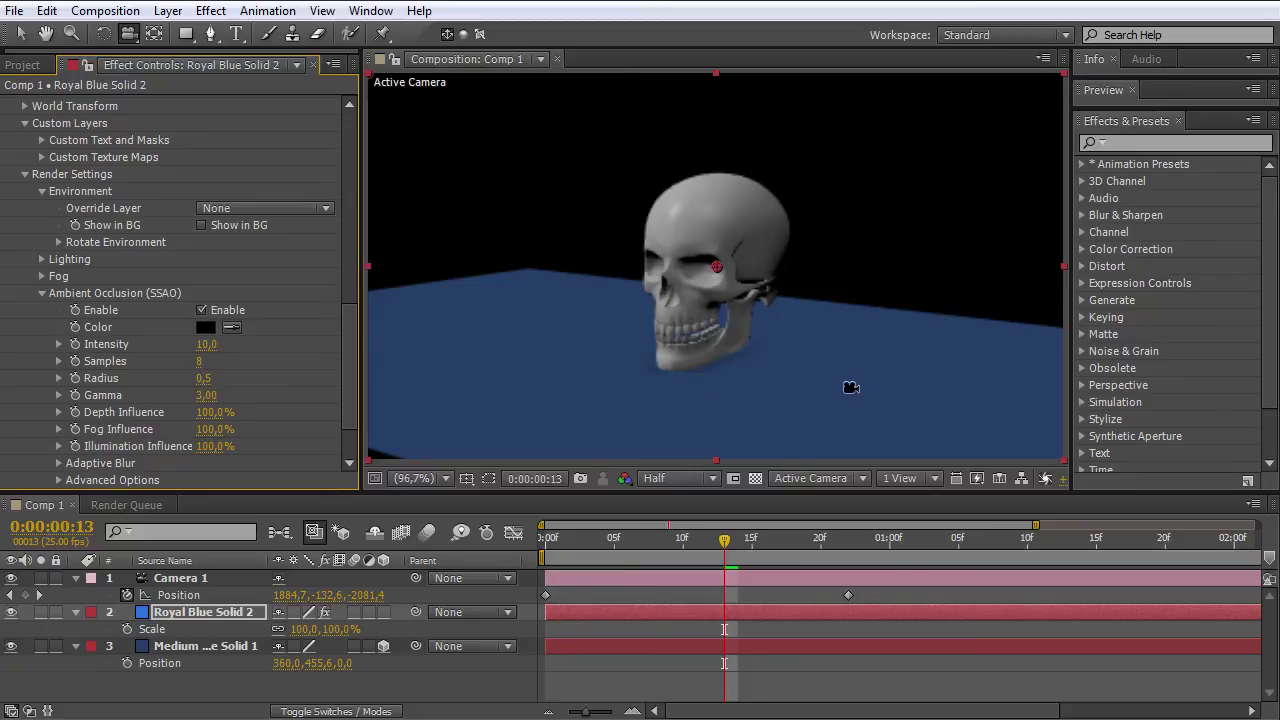
drag(205, 388, 668, 394)
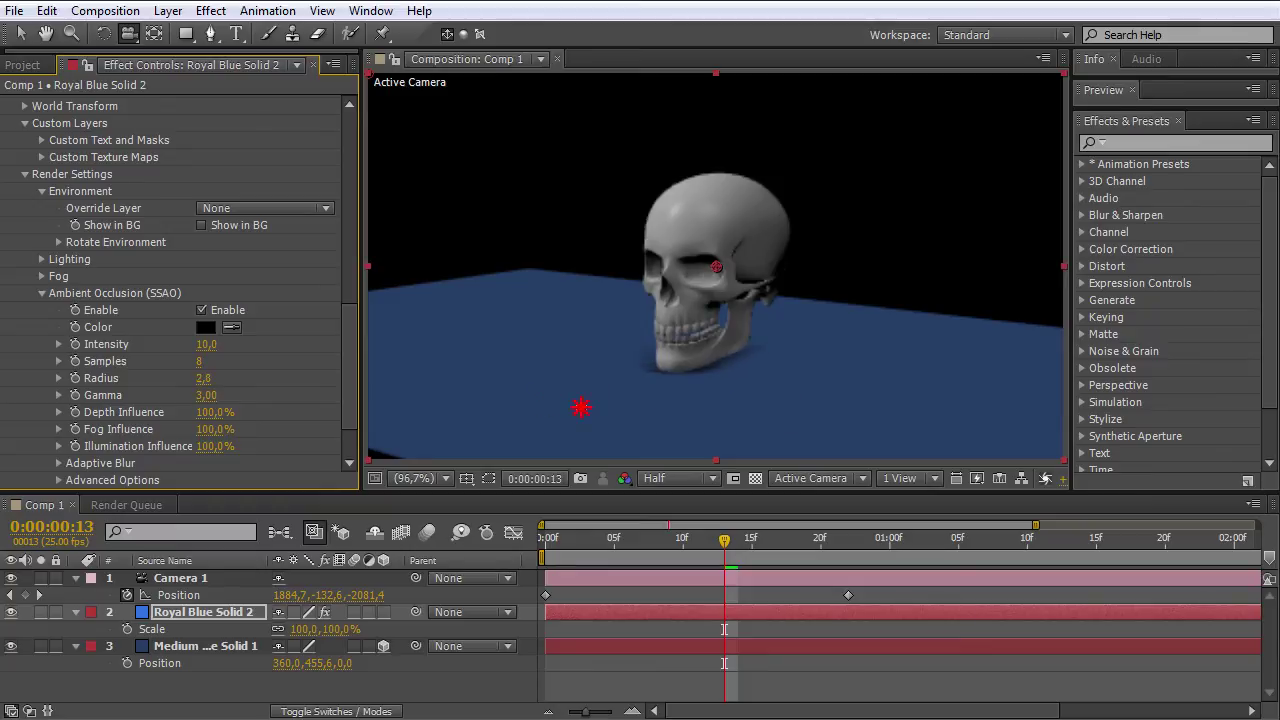
drag(350, 380, 352, 258)
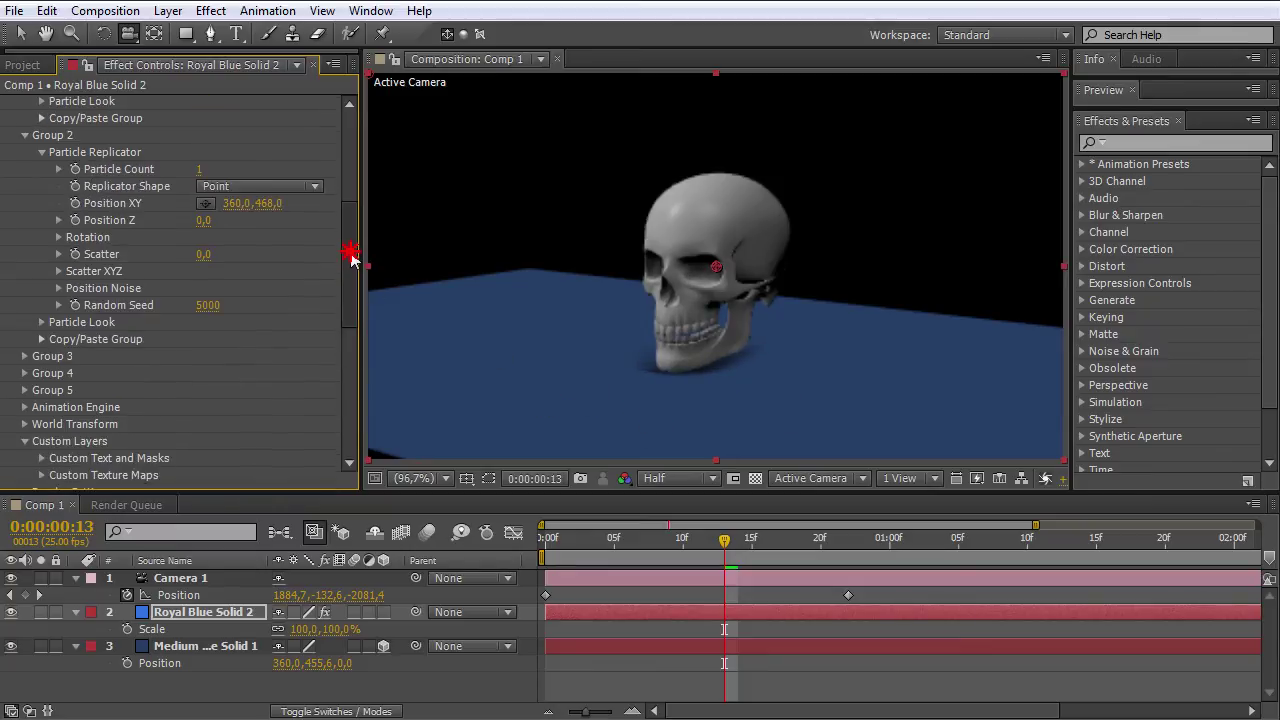
mouse_move(268, 205)
mouse_down()
mouse_move(304, 216)
mouse_move(283, 220)
mouse_up()
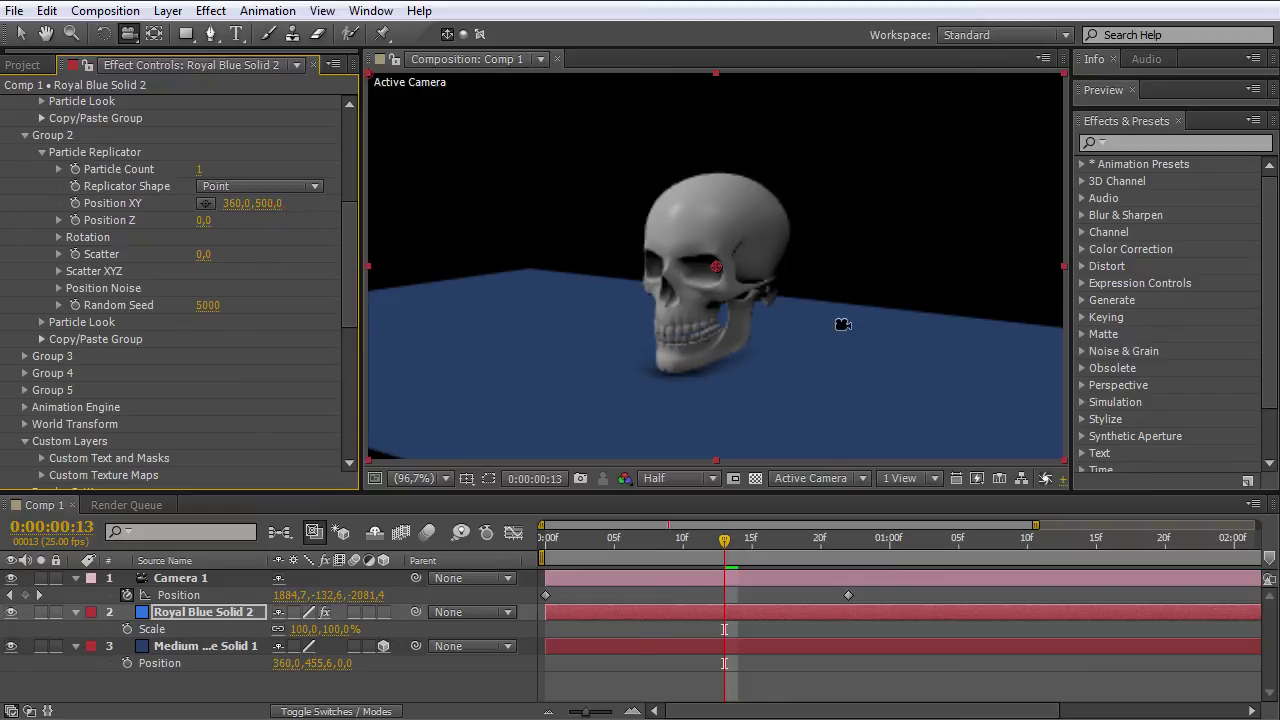
click(21, 38)
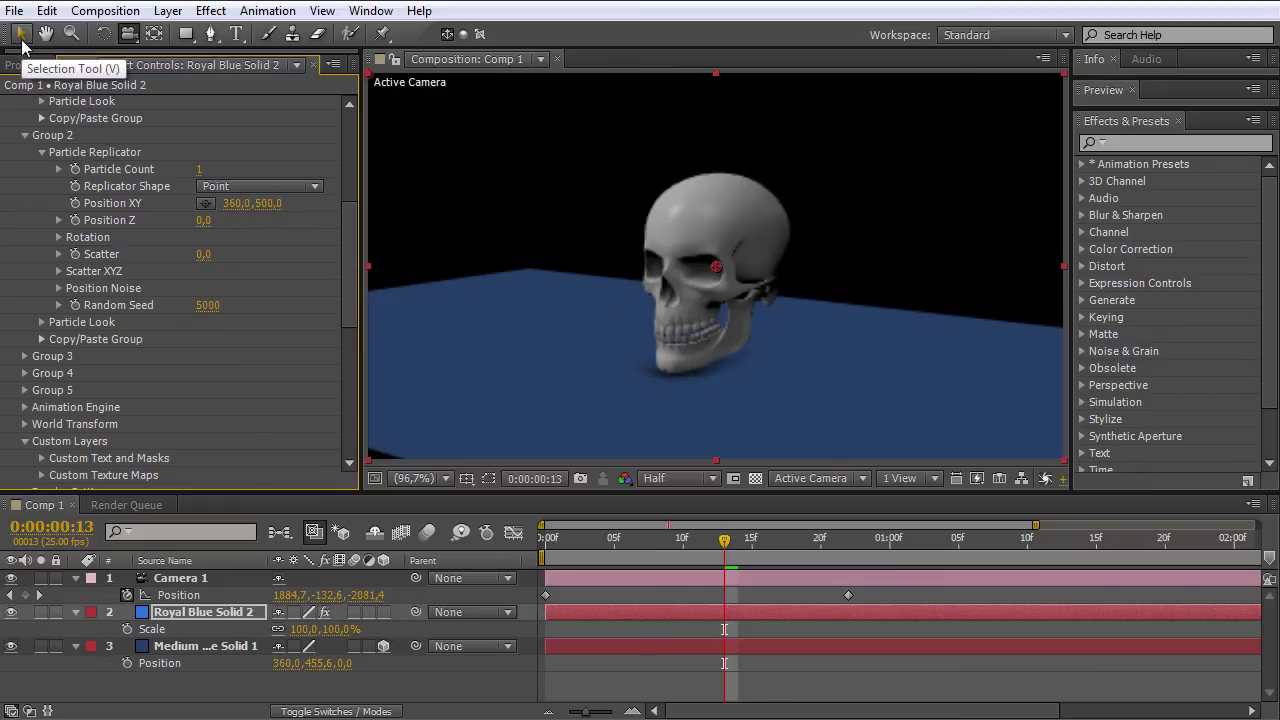
Orbit Camera 1 around the skull with the Unified Camera Tool, keying its position.
click(128, 33)
mouse_move(771, 363)
mouse_down()
mouse_move(640, 360)
mouse_move(583, 383)
mouse_move(751, 409)
mouse_move(528, 423)
mouse_move(548, 410)
mouse_up()
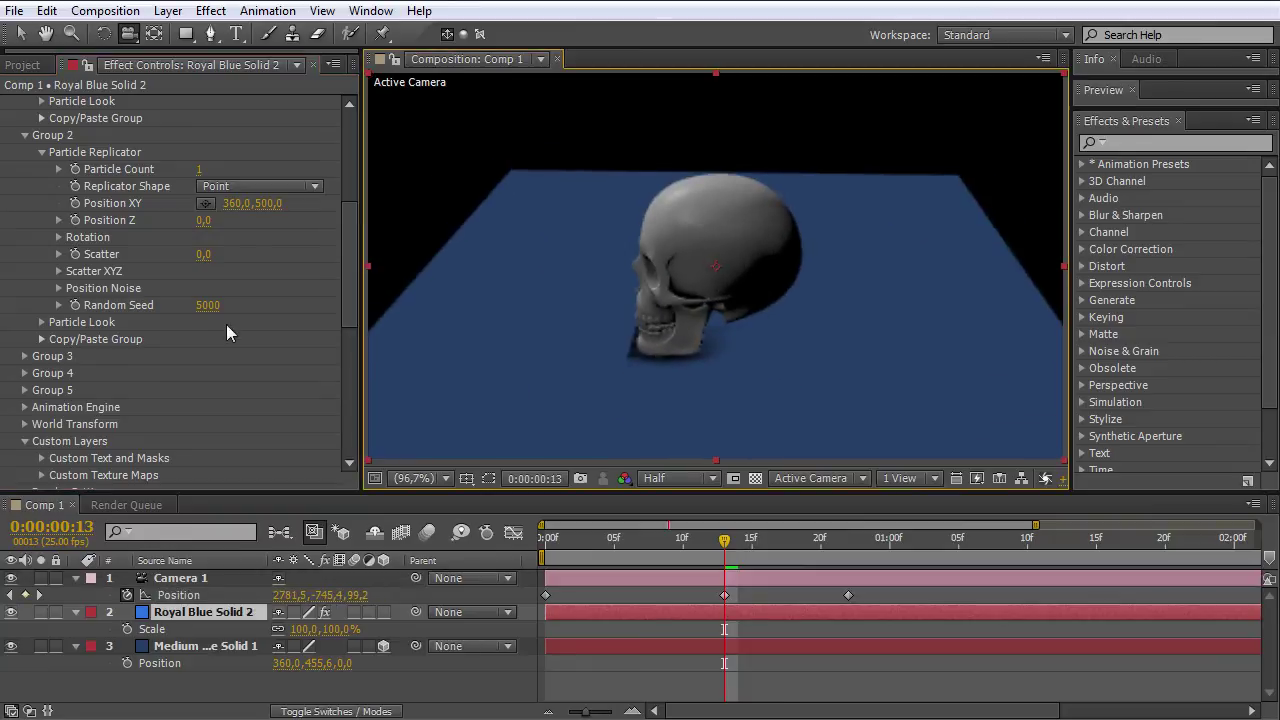
scroll(350, 195, up, 3)
scroll(354, 200, up, 2)
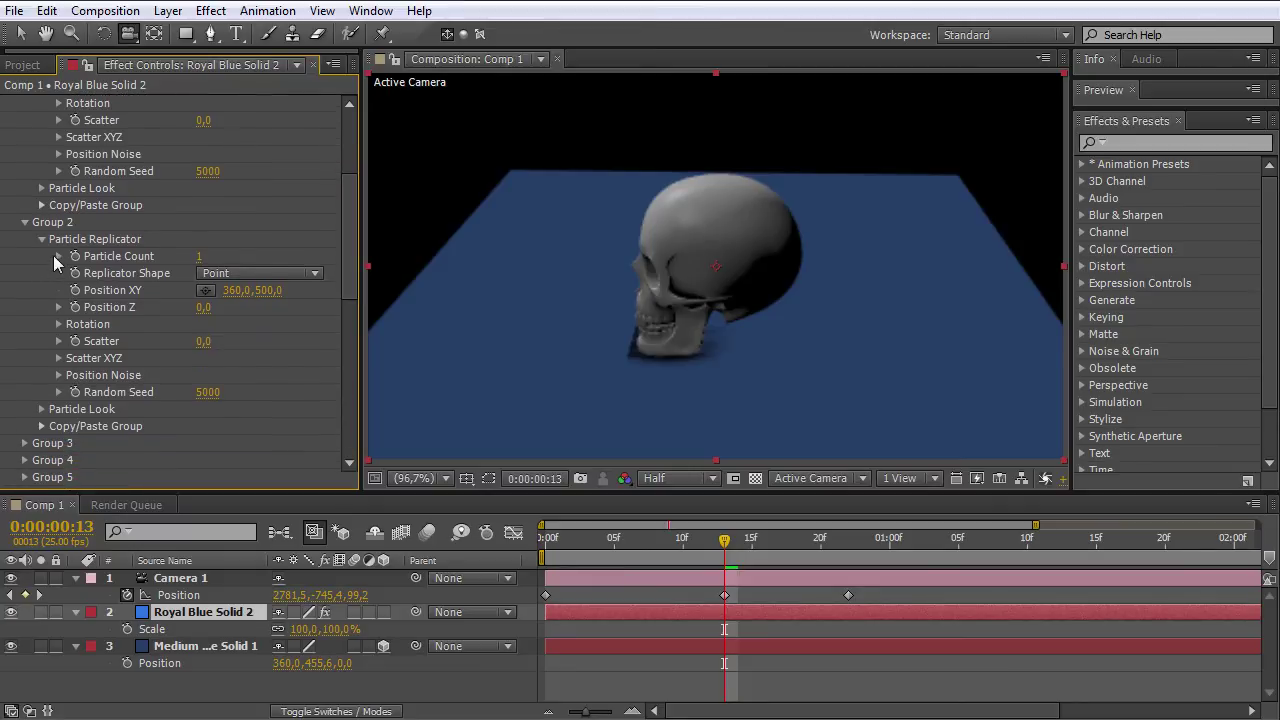
Raise Group 2's particle size to 23,69 and re-orbit the camera to frame the skull front-on.
click(42, 409)
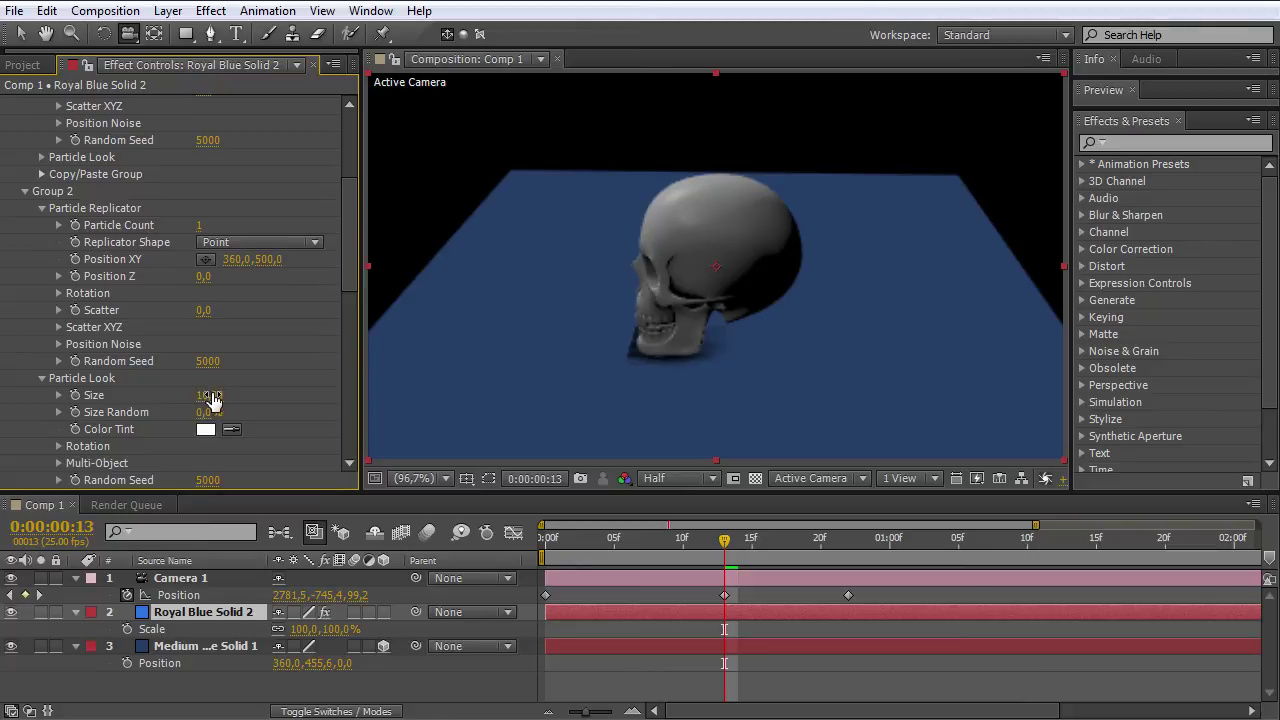
drag(230, 394, 250, 394)
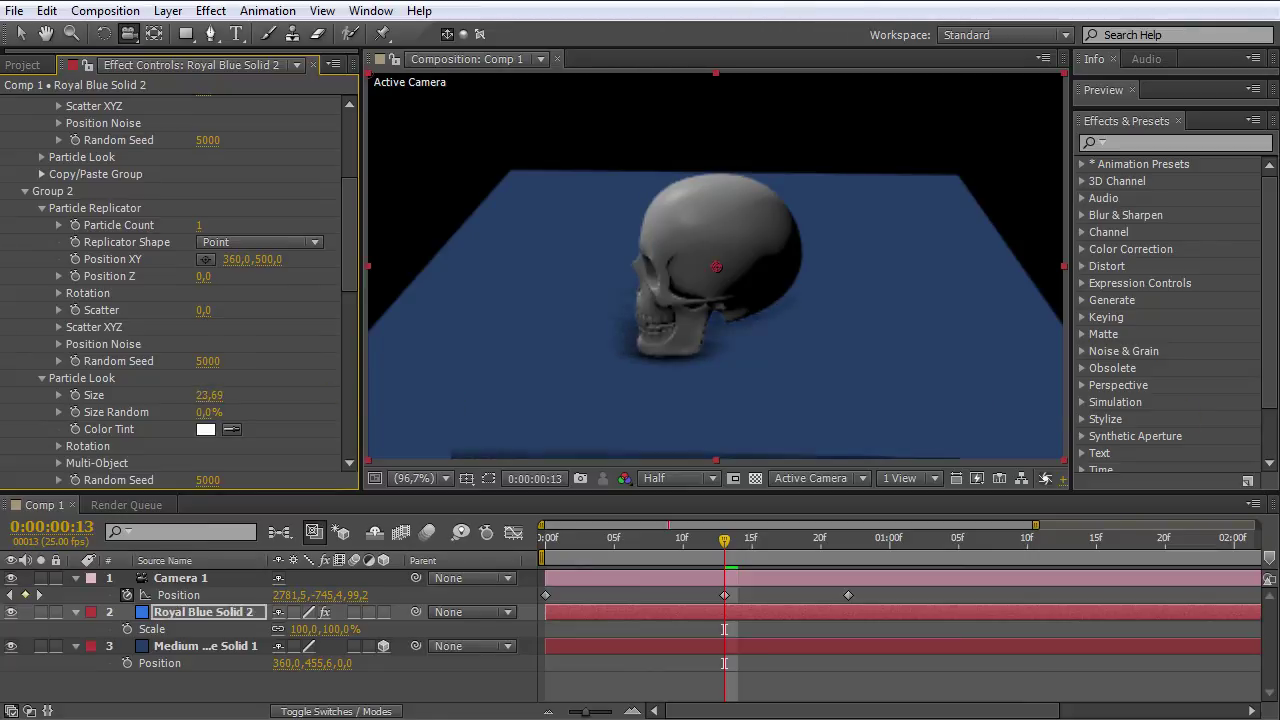
mouse_move(665, 331)
mouse_down()
mouse_move(720, 337)
mouse_move(906, 300)
mouse_move(917, 277)
mouse_move(766, 247)
mouse_move(786, 261)
mouse_up()
mouse_move(768, 249)
mouse_down()
mouse_move(749, 209)
mouse_move(806, 286)
mouse_move(903, 310)
mouse_move(951, 306)
mouse_move(729, 314)
mouse_up()
mouse_move(349, 297)
mouse_down()
mouse_move(363, 229)
mouse_move(350, 200)
mouse_up()
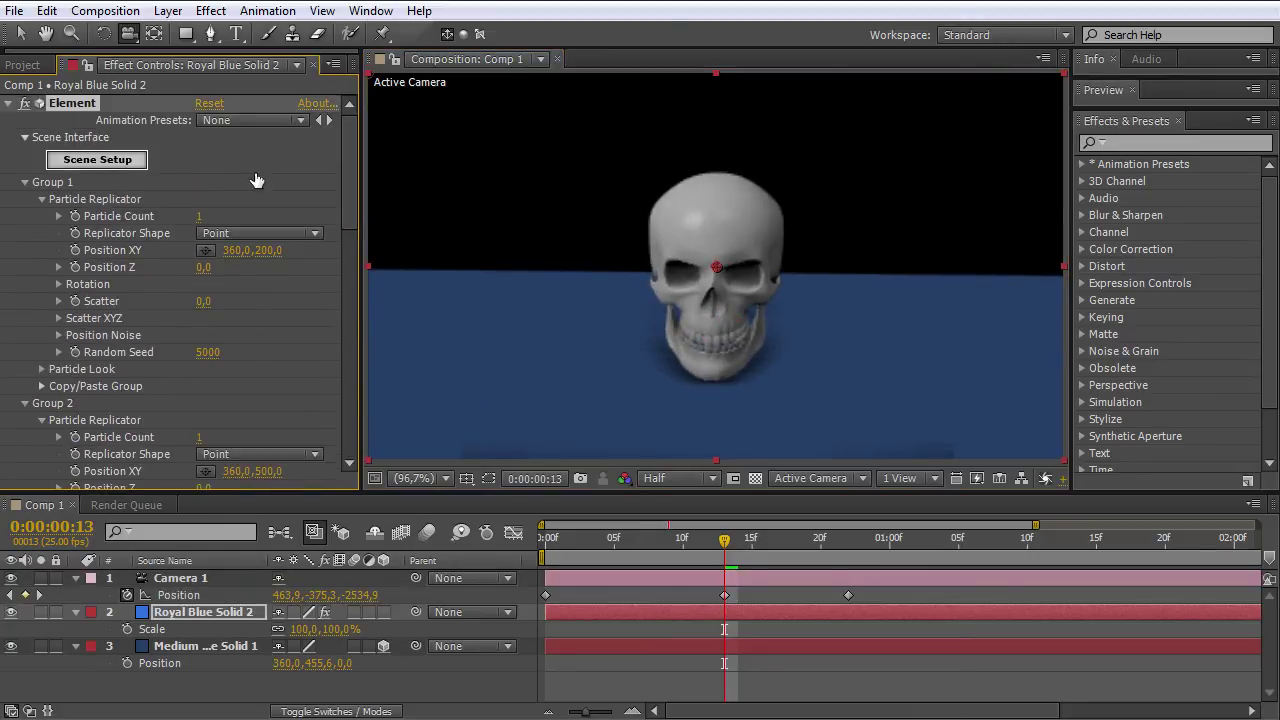
Toggle floor_fracture's Matte Shadow off to inspect it, then back on.
click(662, 97)
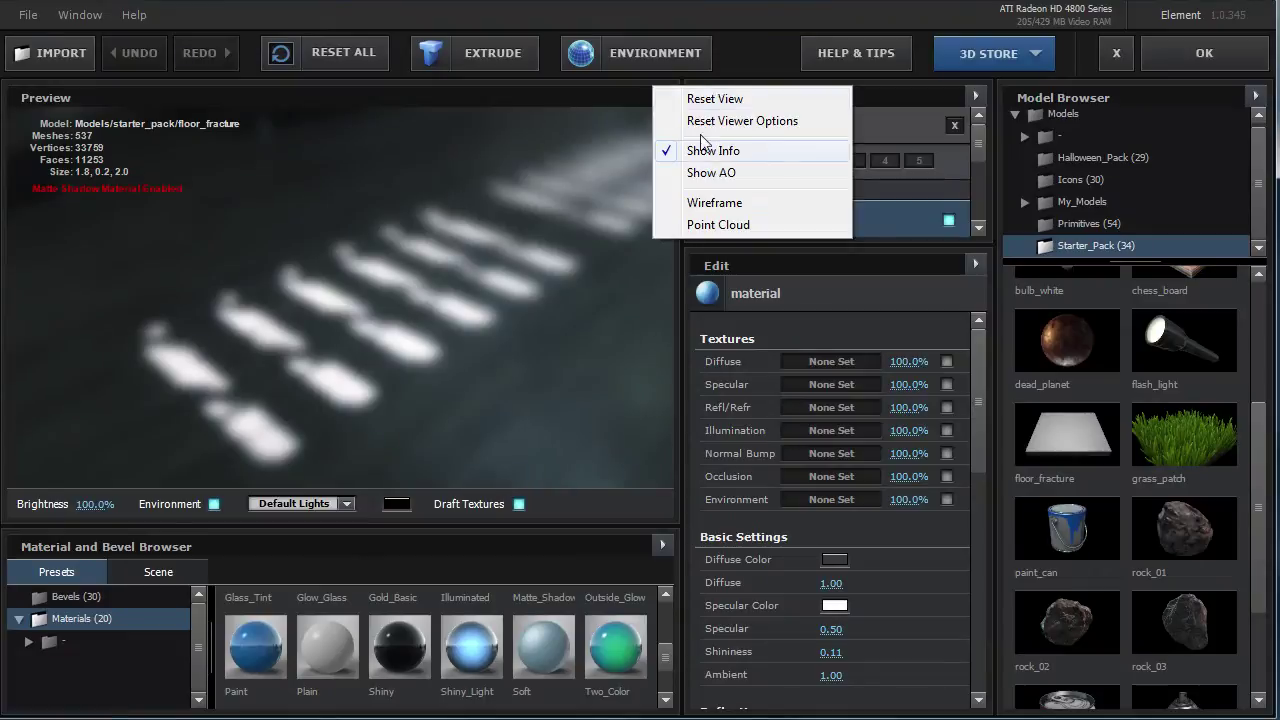
click(664, 95)
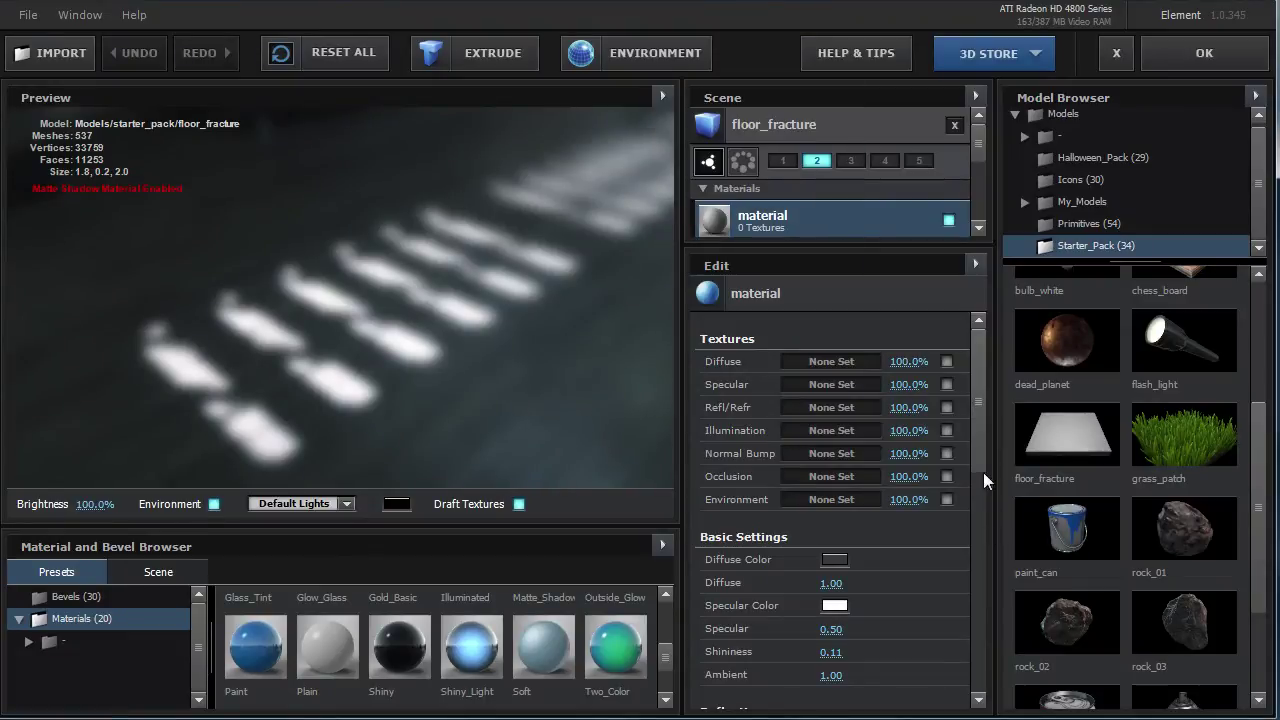
drag(984, 476, 966, 688)
click(826, 637)
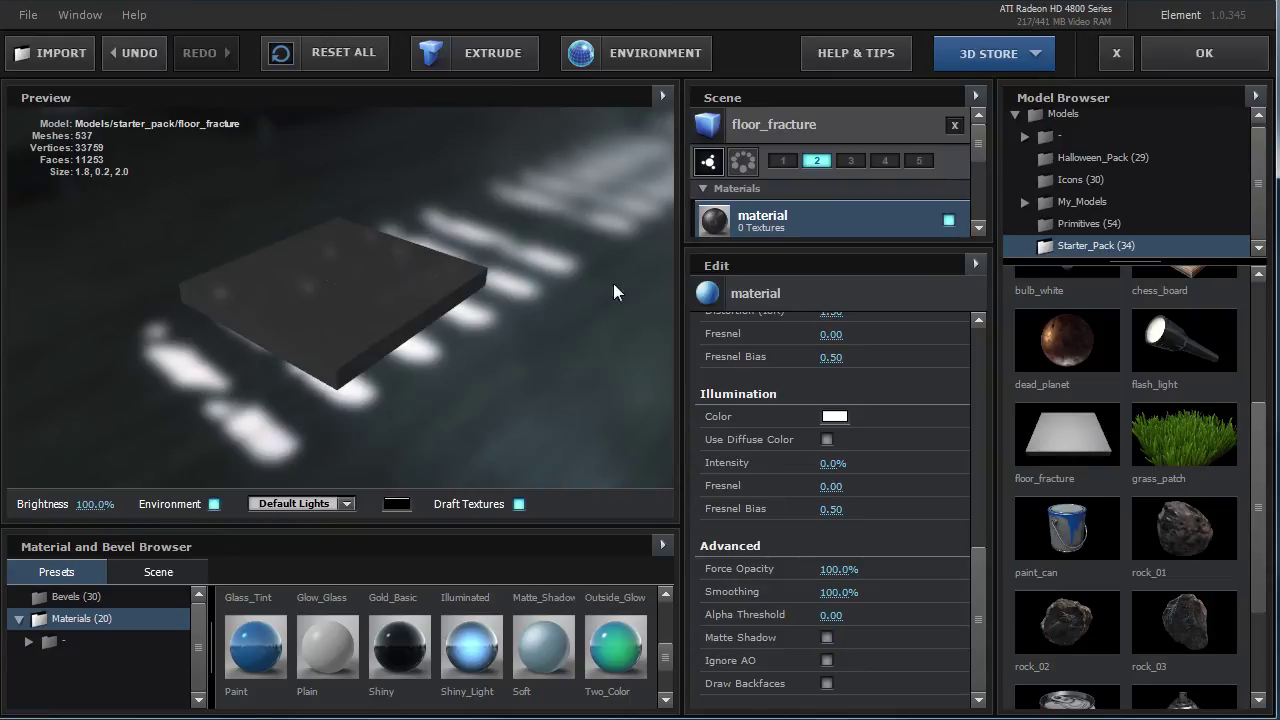
click(827, 638)
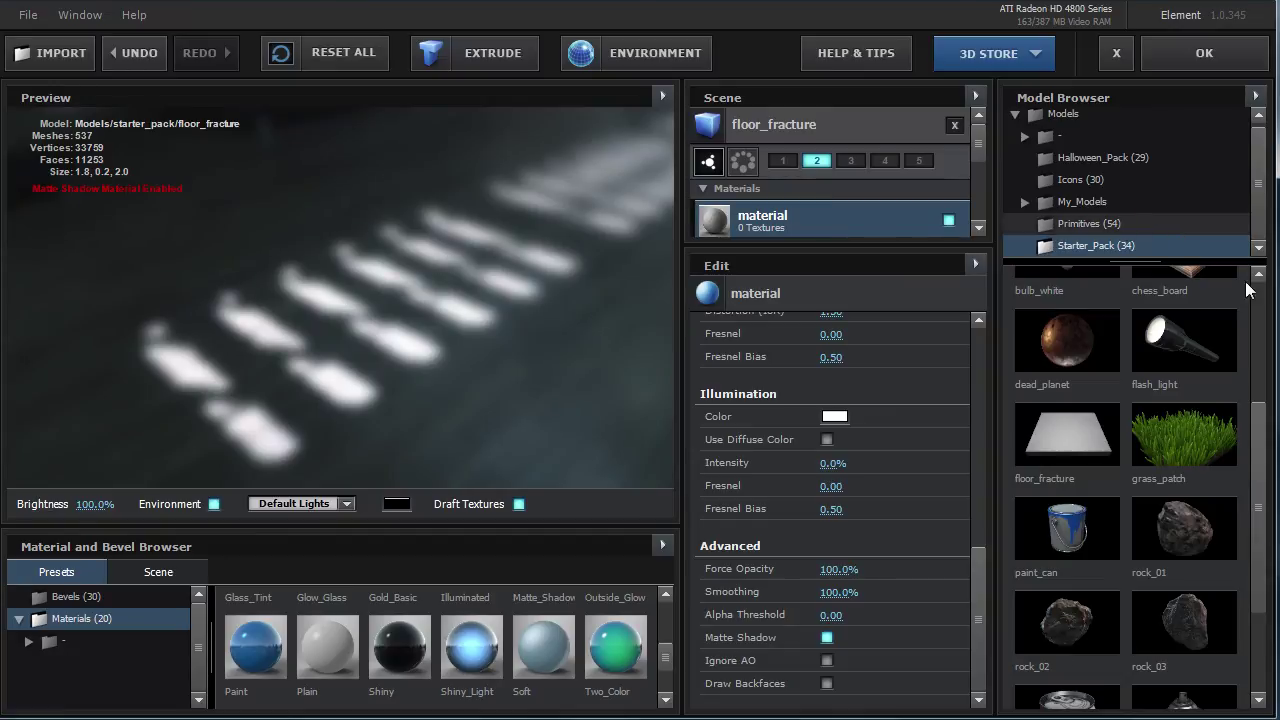
Accept the scene setup and orbit Camera 1 to a three-quarter view of the skull.
key(Up)
drag(1260, 398, 1262, 492)
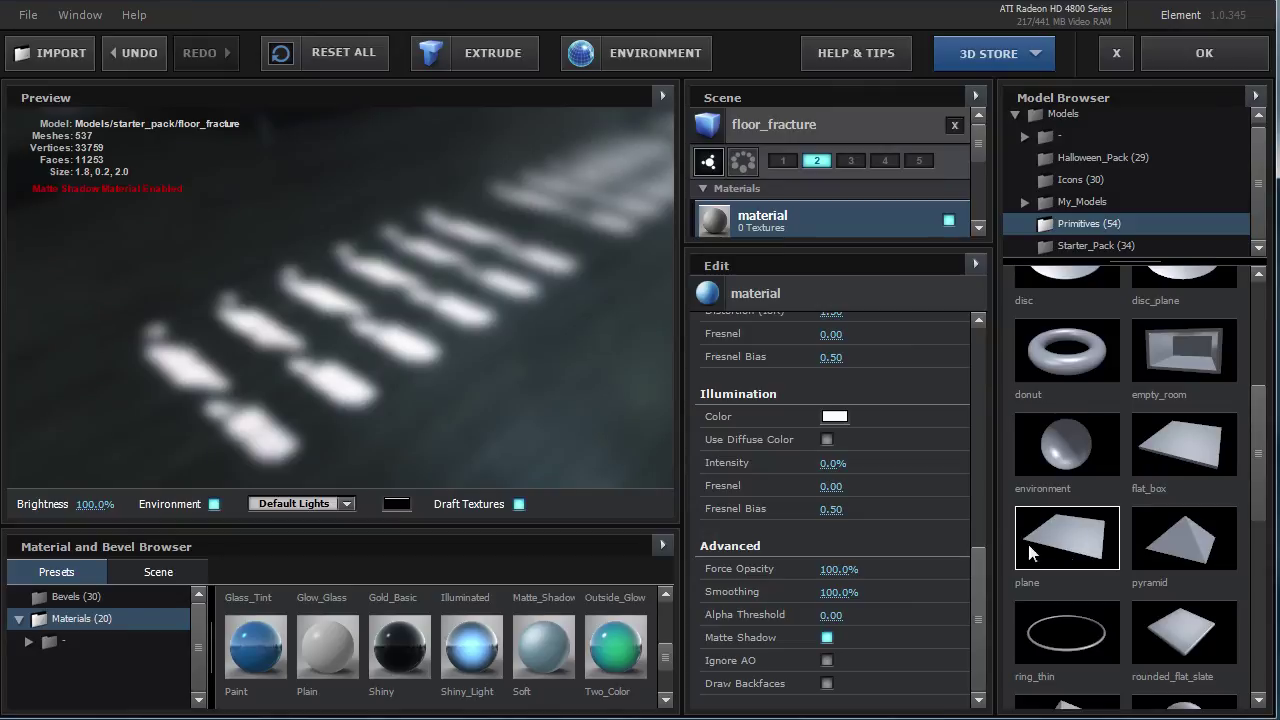
click(1202, 56)
mouse_move(810, 398)
mouse_down()
mouse_move(720, 357)
mouse_move(743, 346)
mouse_move(868, 430)
mouse_move(625, 351)
mouse_move(791, 400)
mouse_move(886, 314)
mouse_move(800, 337)
mouse_move(876, 339)
mouse_move(874, 366)
mouse_move(746, 391)
mouse_move(615, 341)
mouse_move(923, 349)
mouse_move(706, 363)
mouse_move(786, 371)
mouse_move(836, 357)
mouse_up()
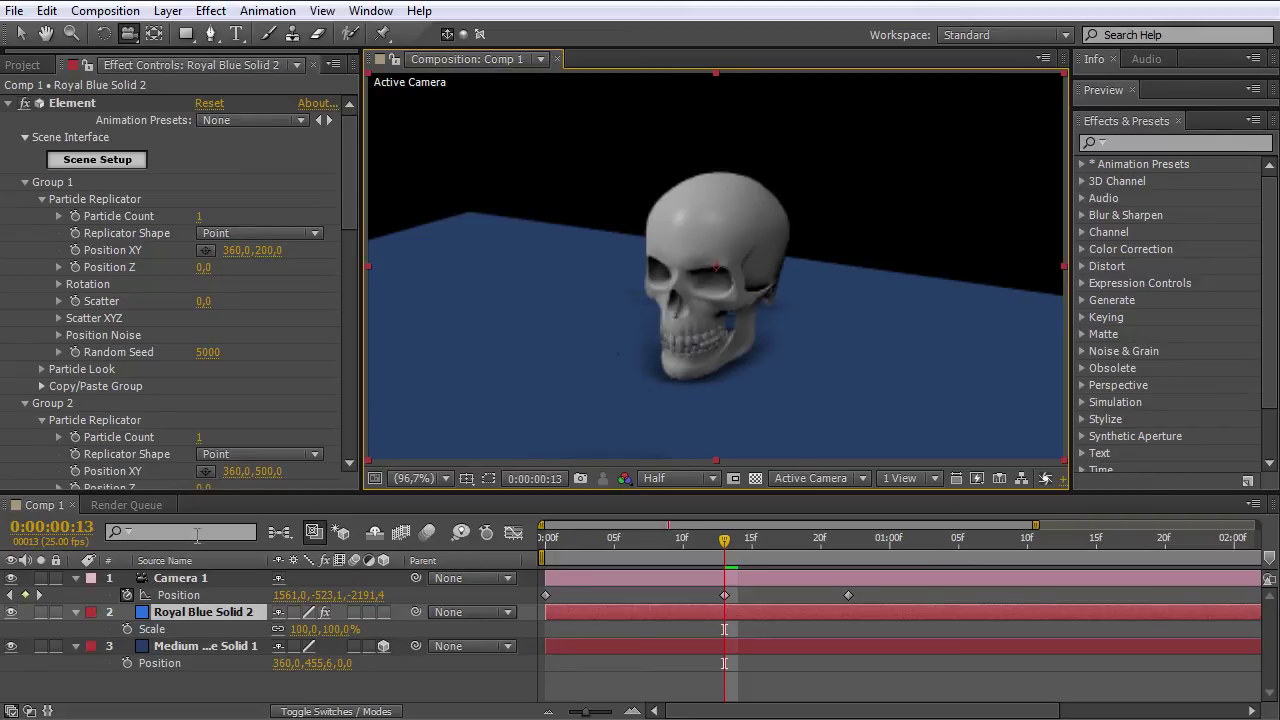
Hide the blue floor solid and preview the skull over the transparency grid.
drag(640, 392, 690, 382)
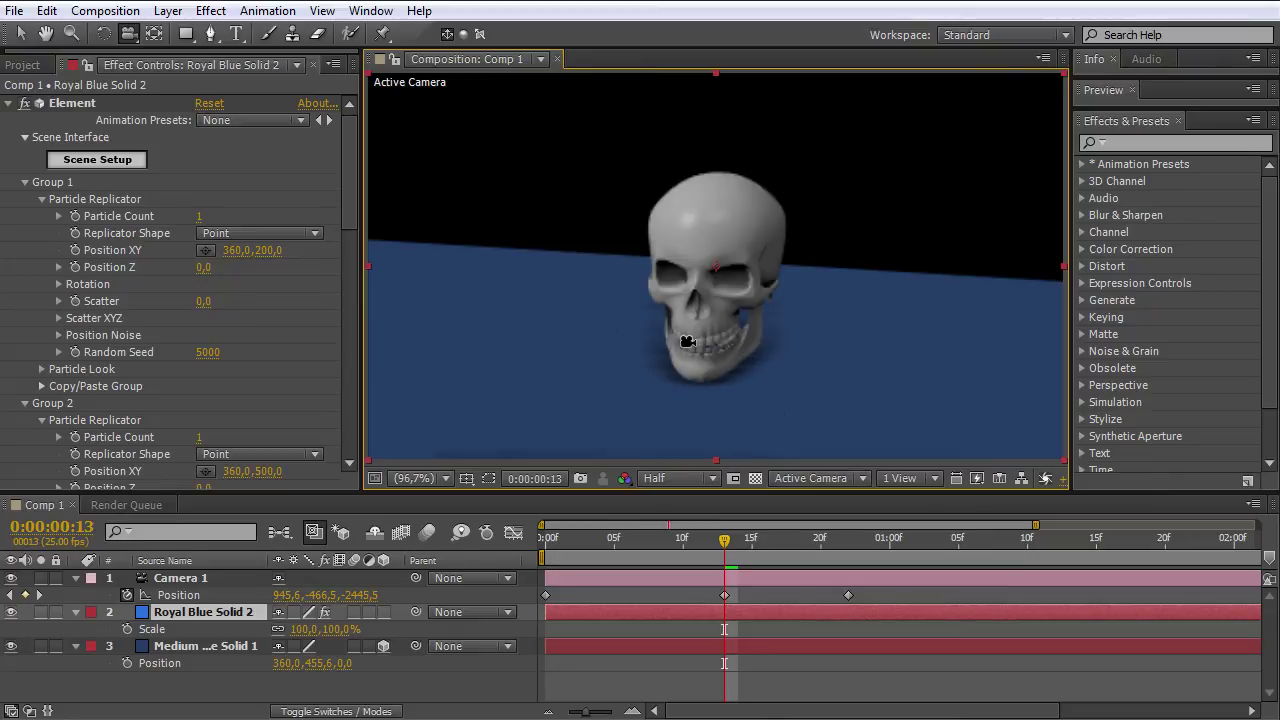
click(11, 646)
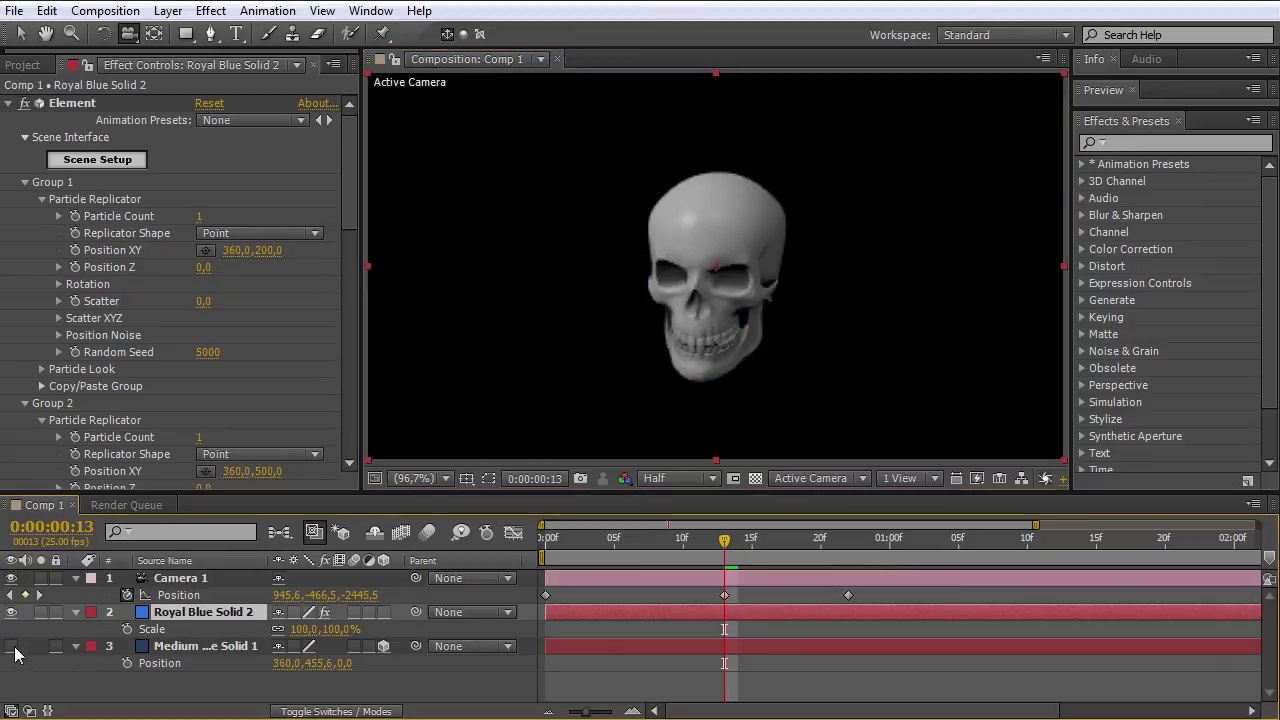
click(752, 479)
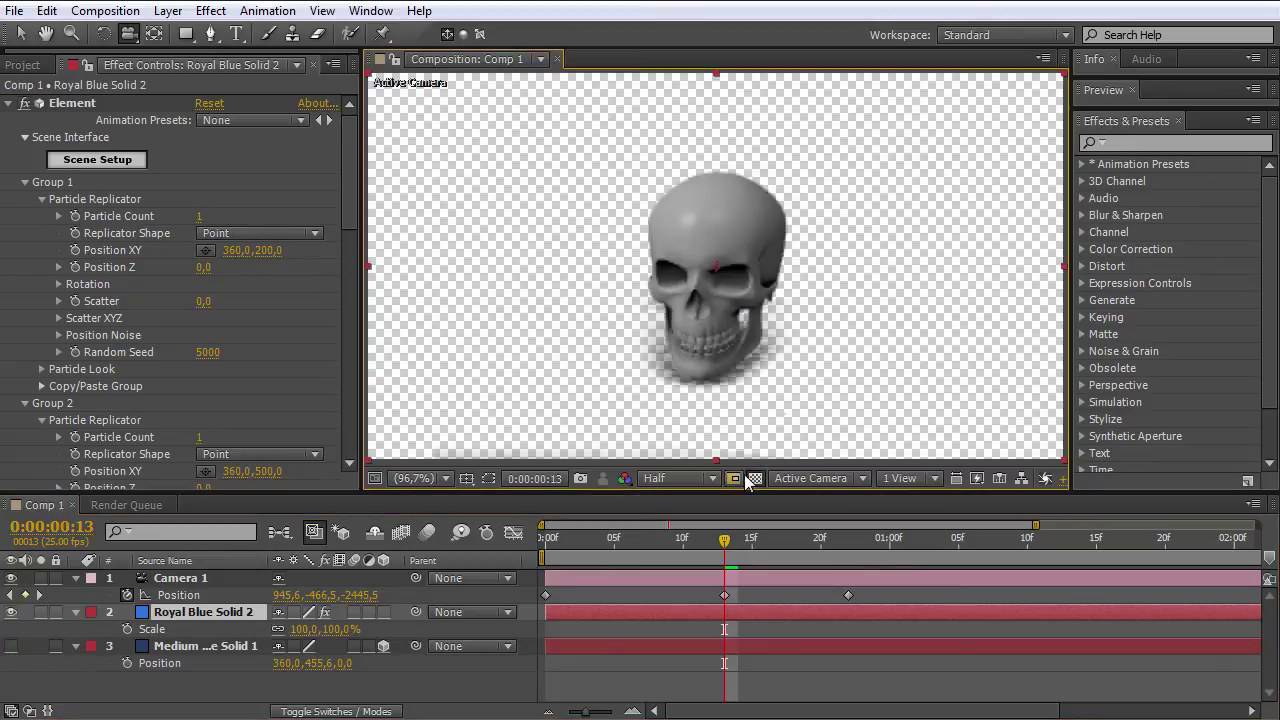
mouse_move(714, 330)
mouse_down()
mouse_move(612, 314)
mouse_move(718, 309)
mouse_move(490, 324)
mouse_up()
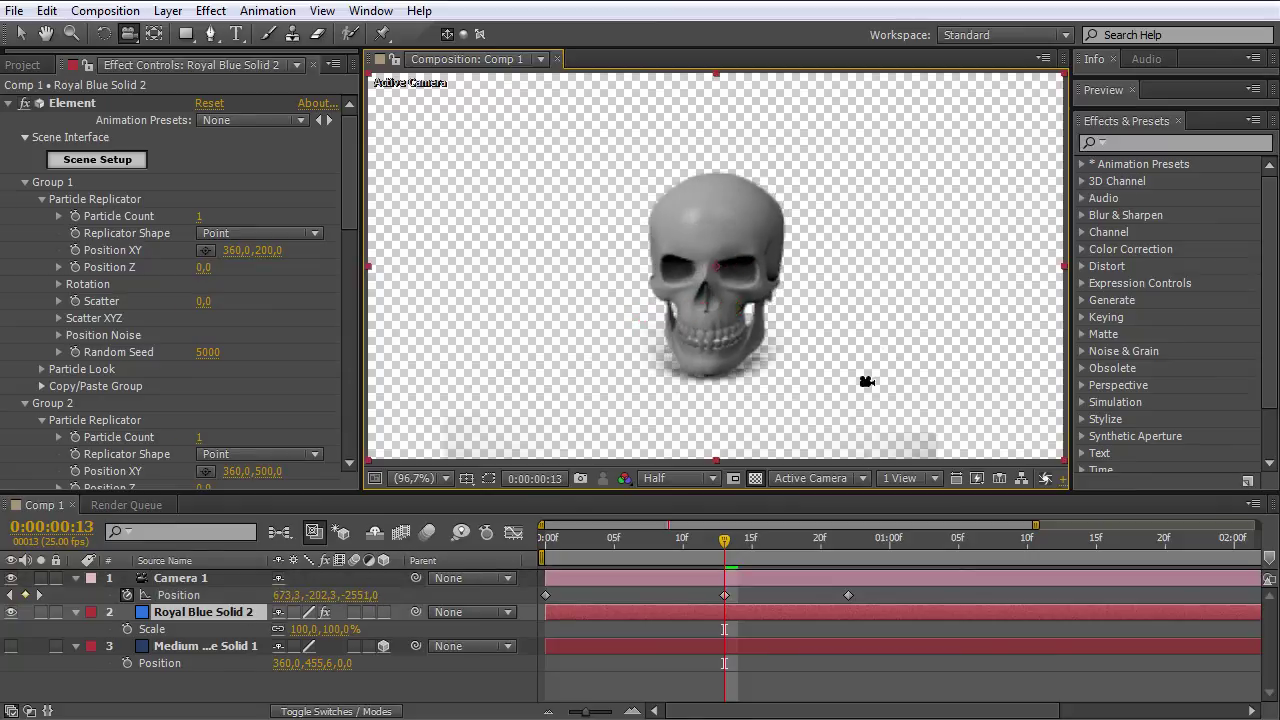
Delete the blue floor solid and orbit Camera 1 back to a front view.
click(12, 646)
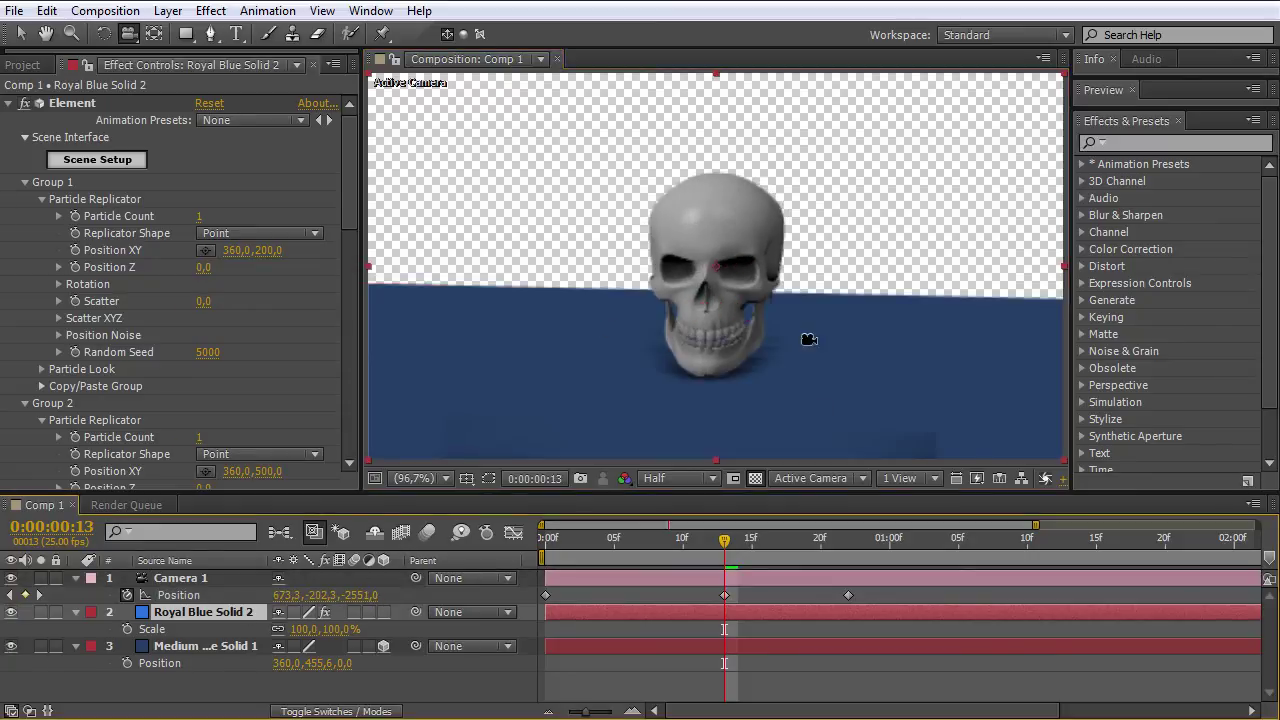
click(205, 649)
key(Delete)
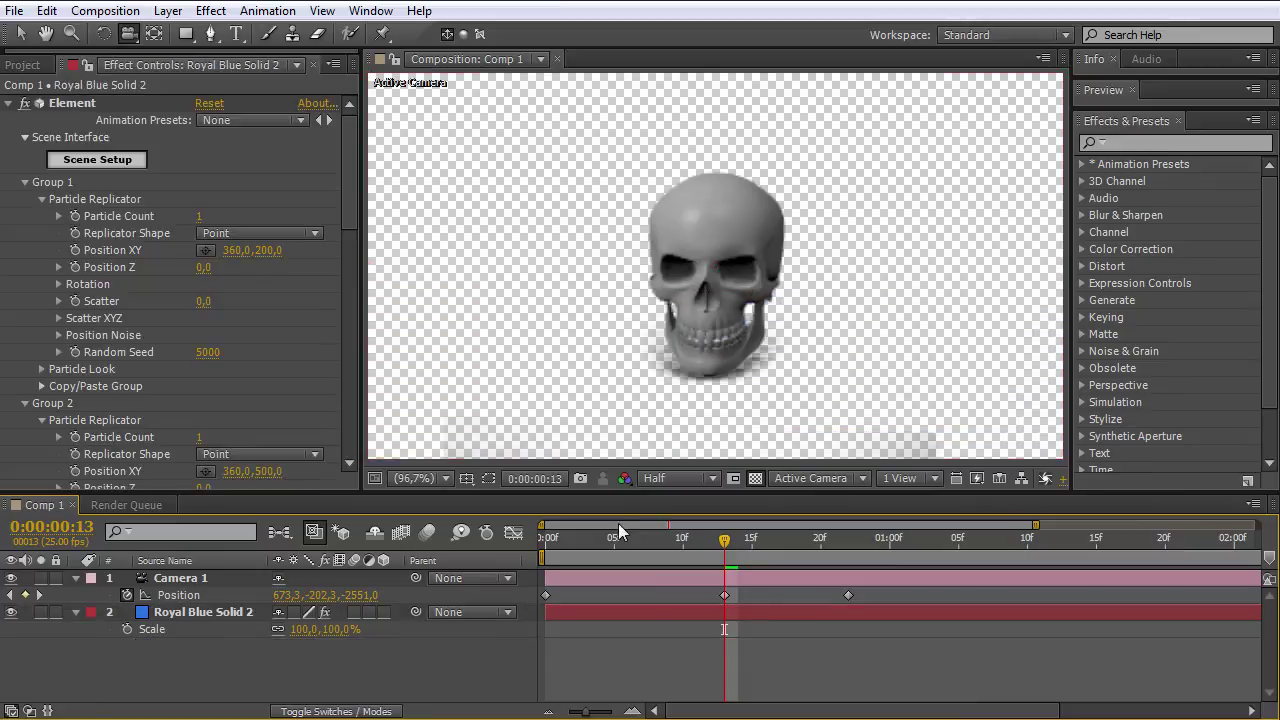
click(180, 578)
drag(680, 320, 699, 347)
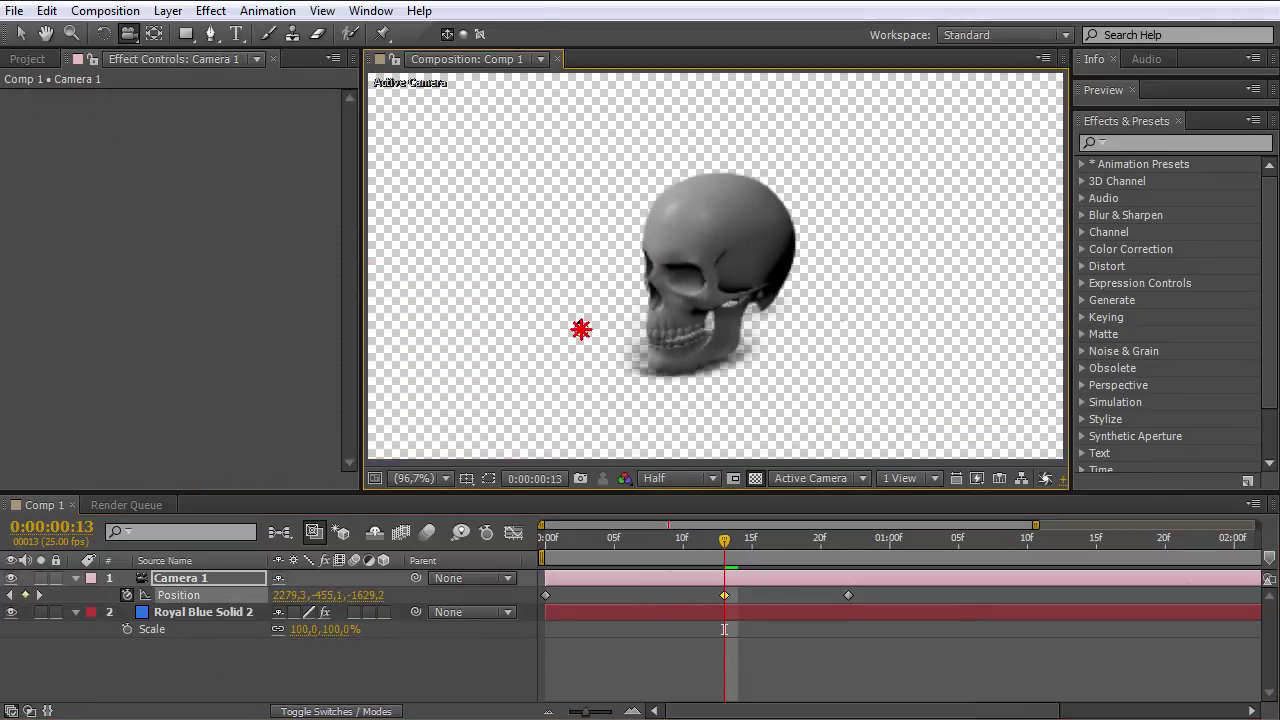
drag(699, 347, 800, 330)
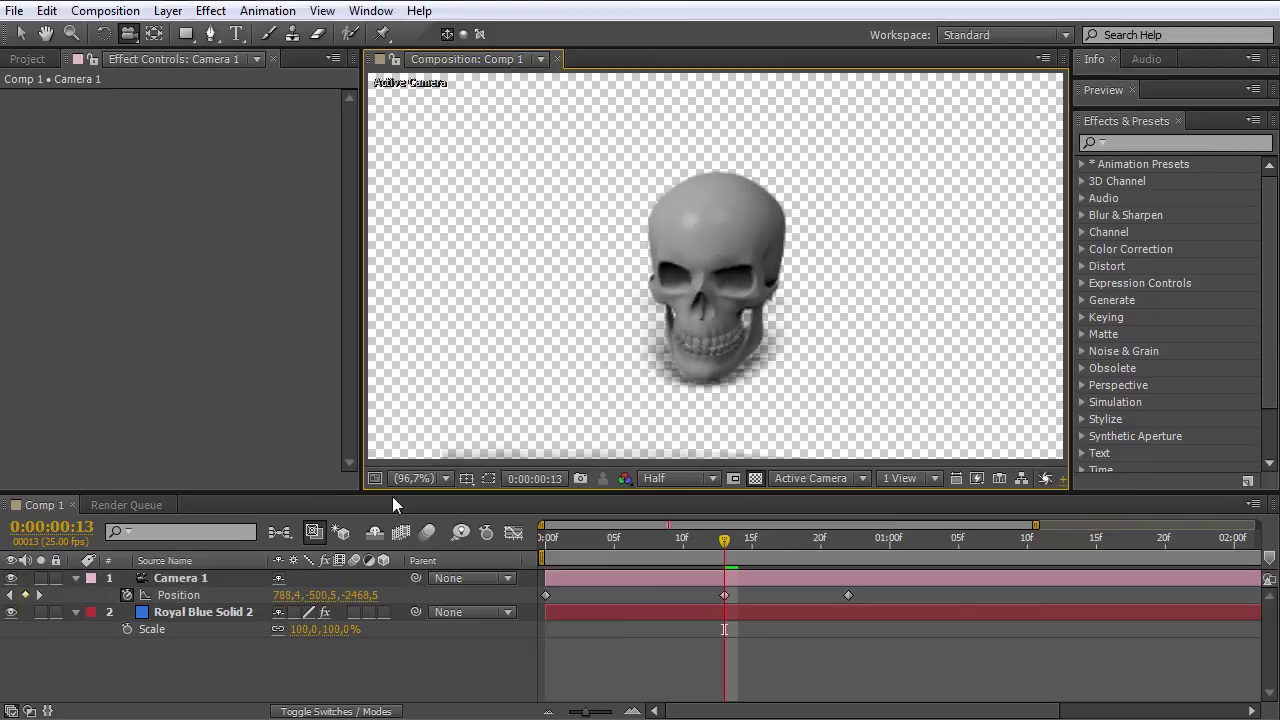
click(189, 611)
Toggle floor_fracture's matte shadow off and back on, then reopen Element 3D Scene Setup.
click(100, 160)
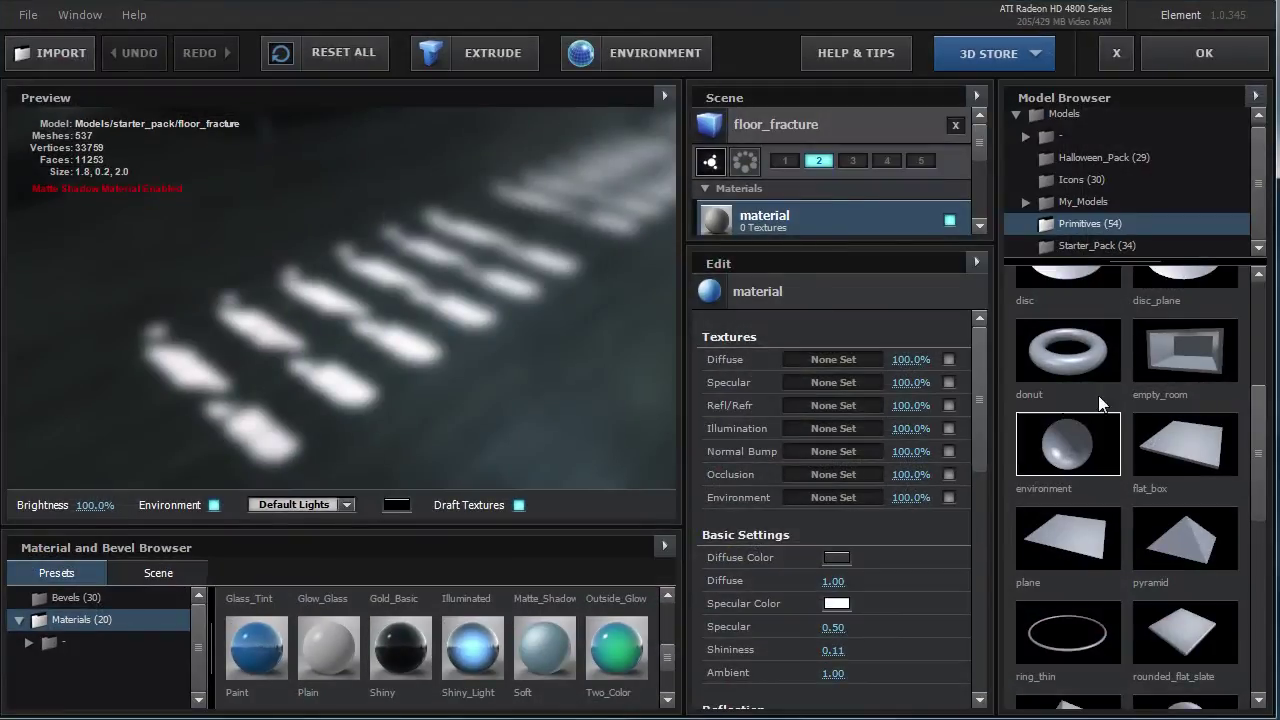
drag(990, 447, 980, 663)
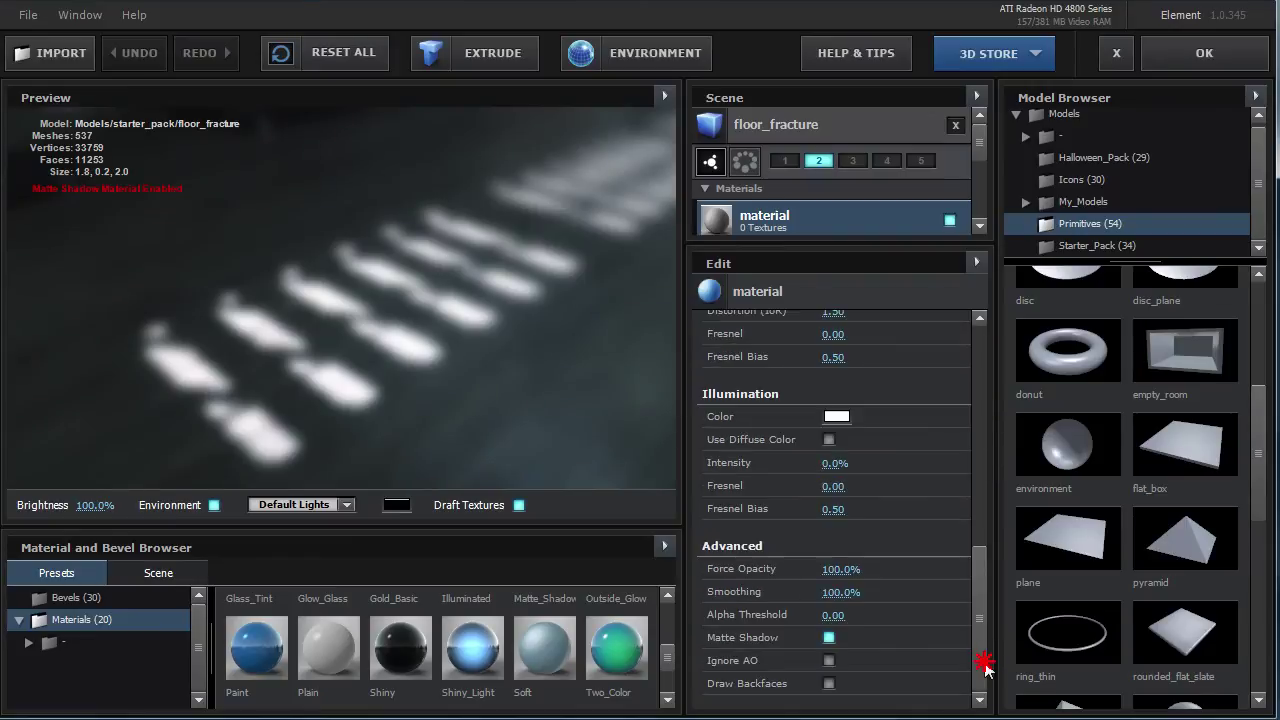
click(829, 637)
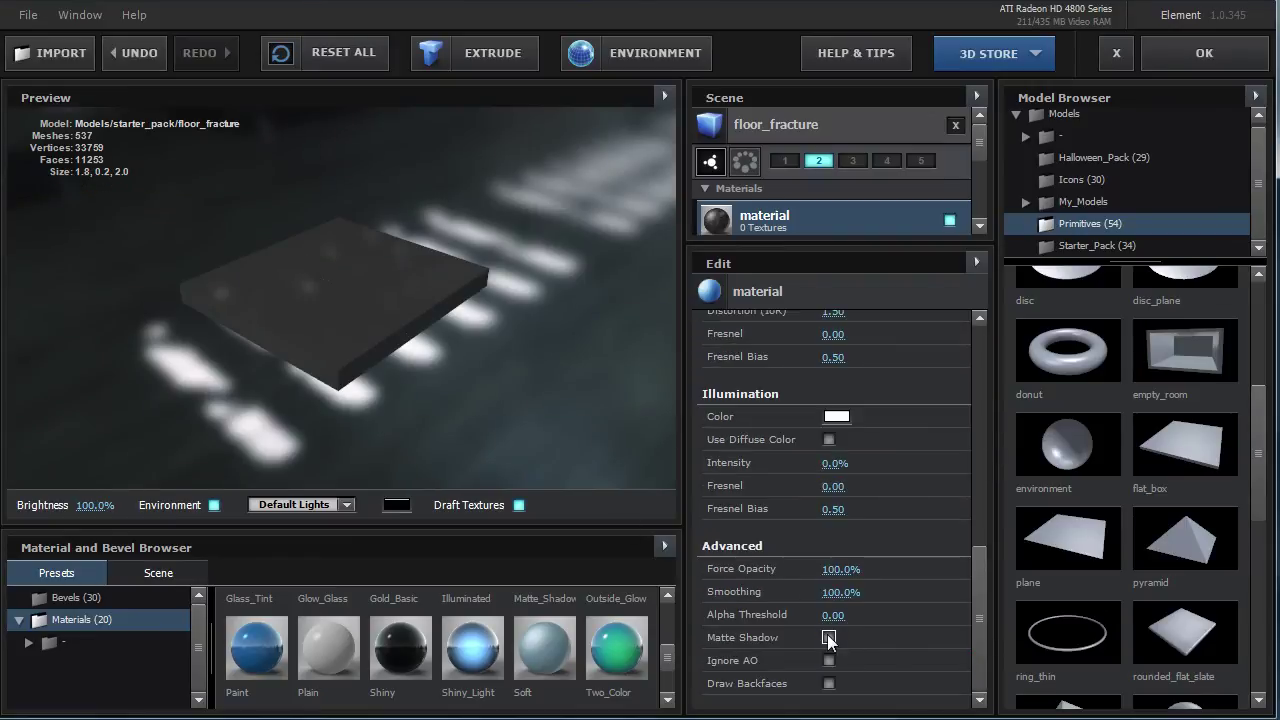
click(829, 637)
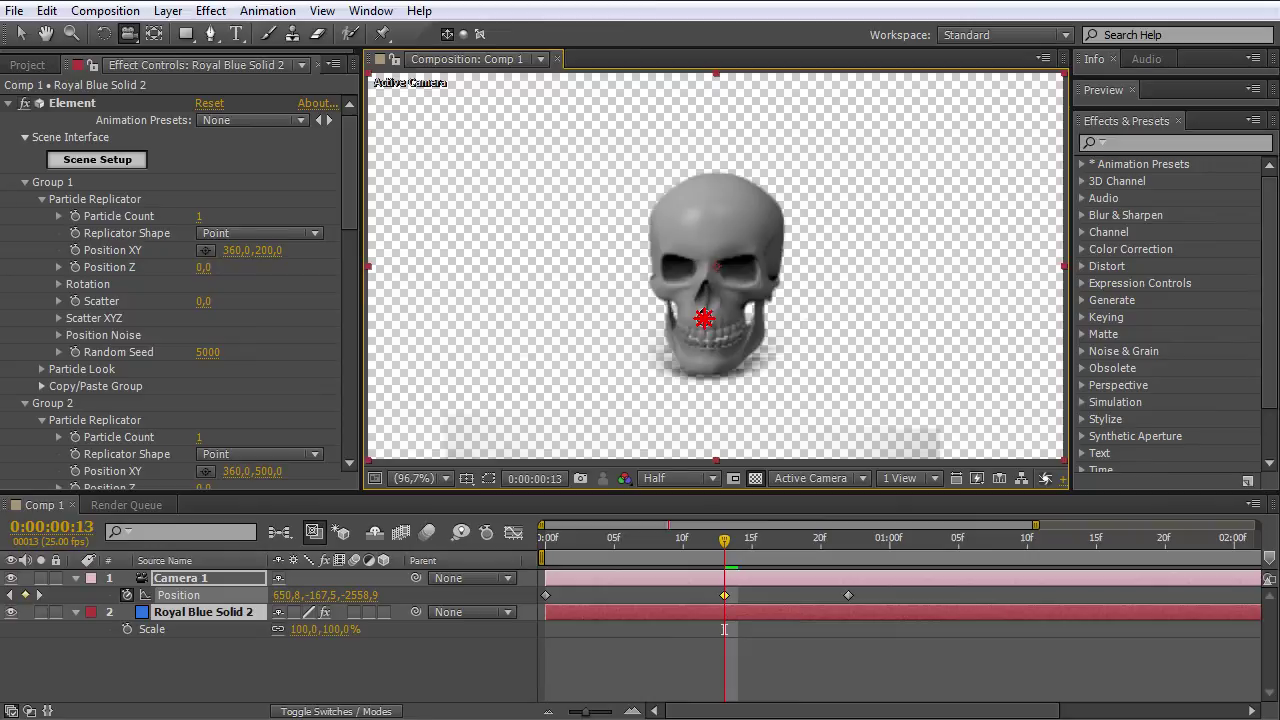
click(97, 159)
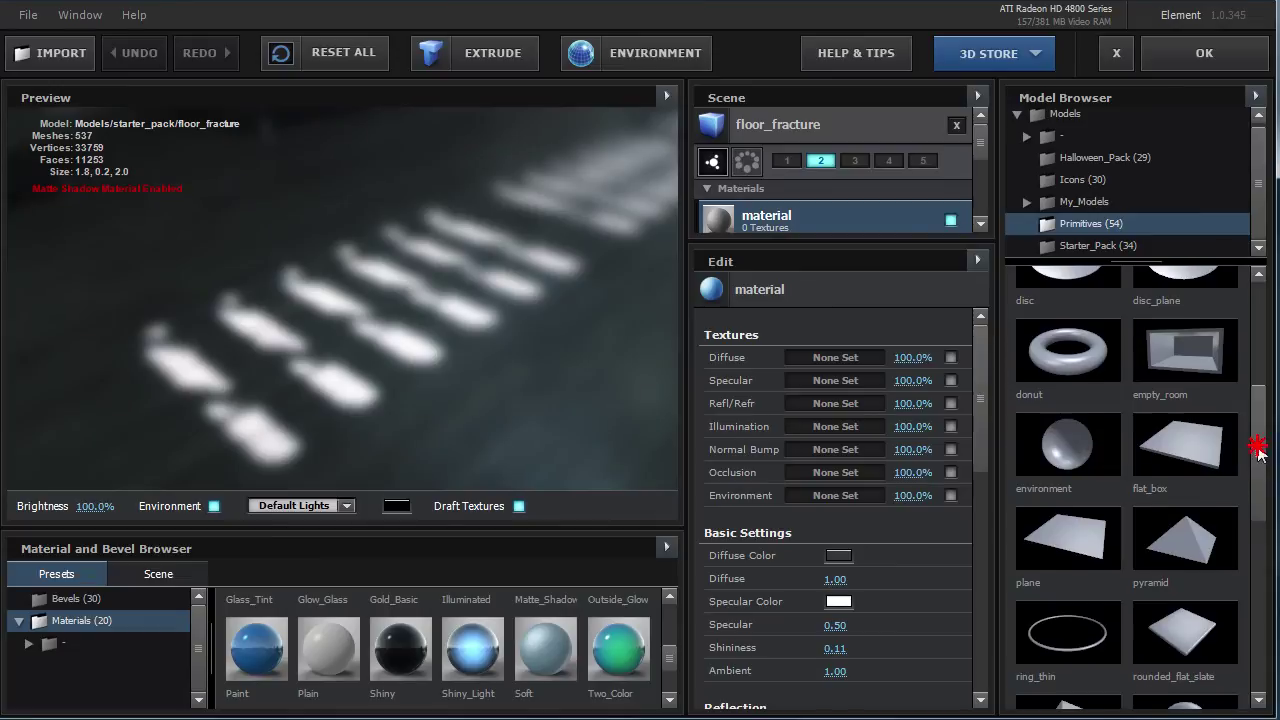
Load the Halloween_Pack Skull model into the scene and move it to group 3.
drag(1259, 453, 1273, 337)
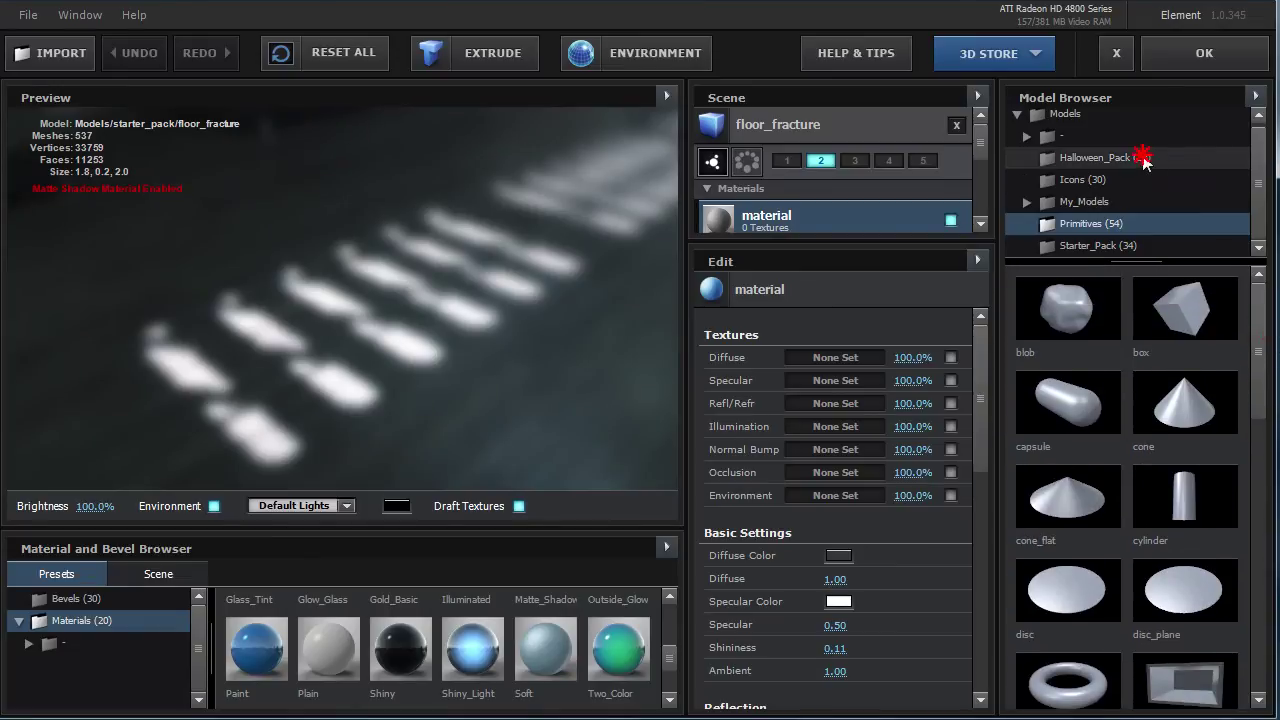
click(1143, 157)
scroll(1250, 548, down, 3)
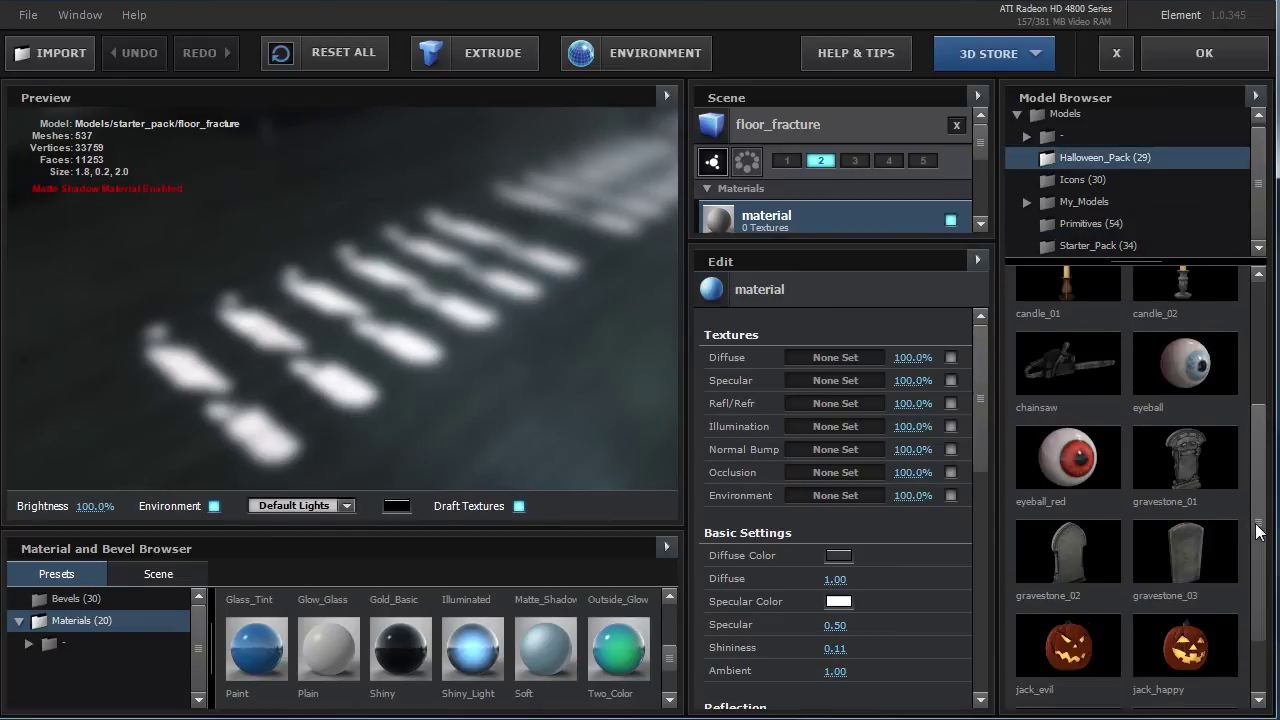
click(1188, 657)
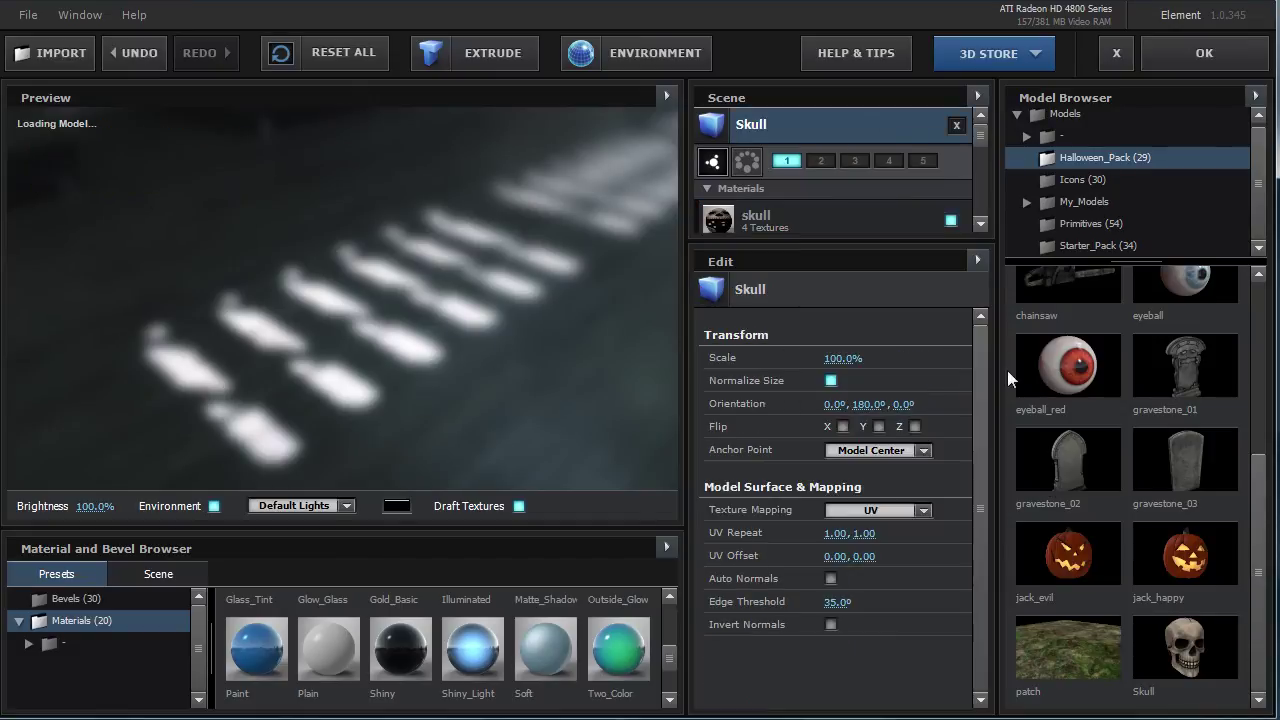
click(981, 500)
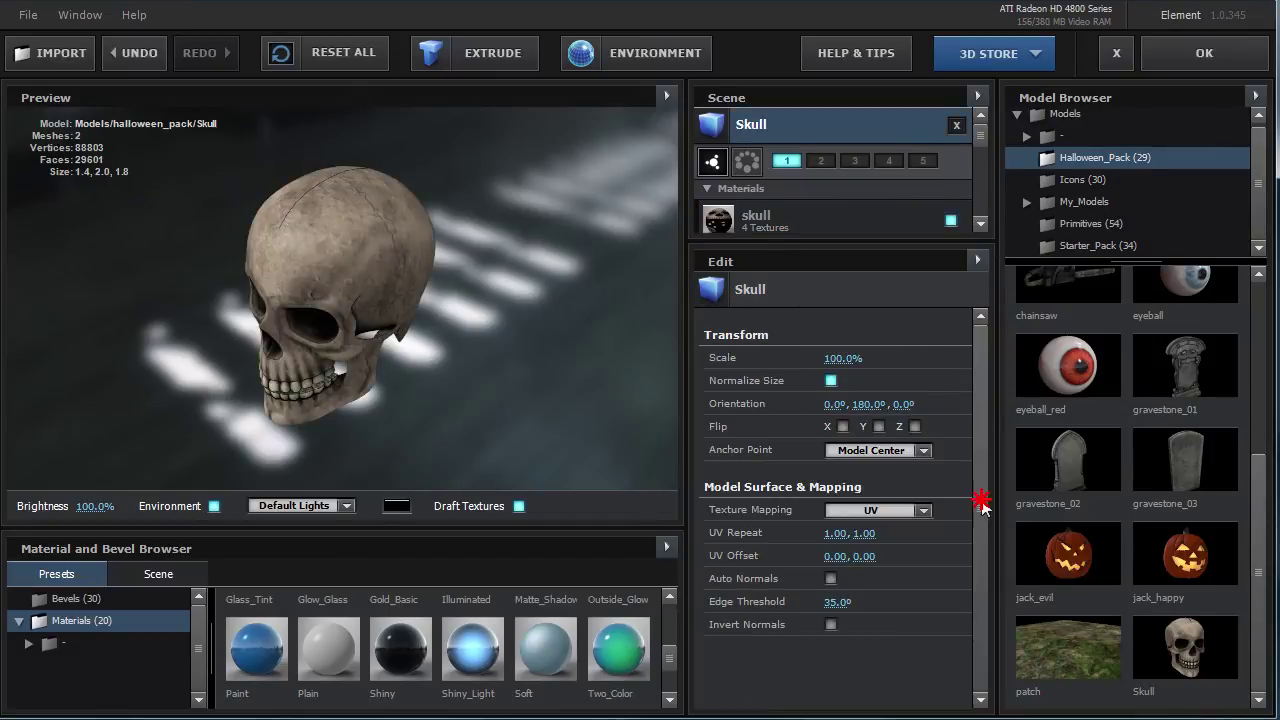
click(855, 162)
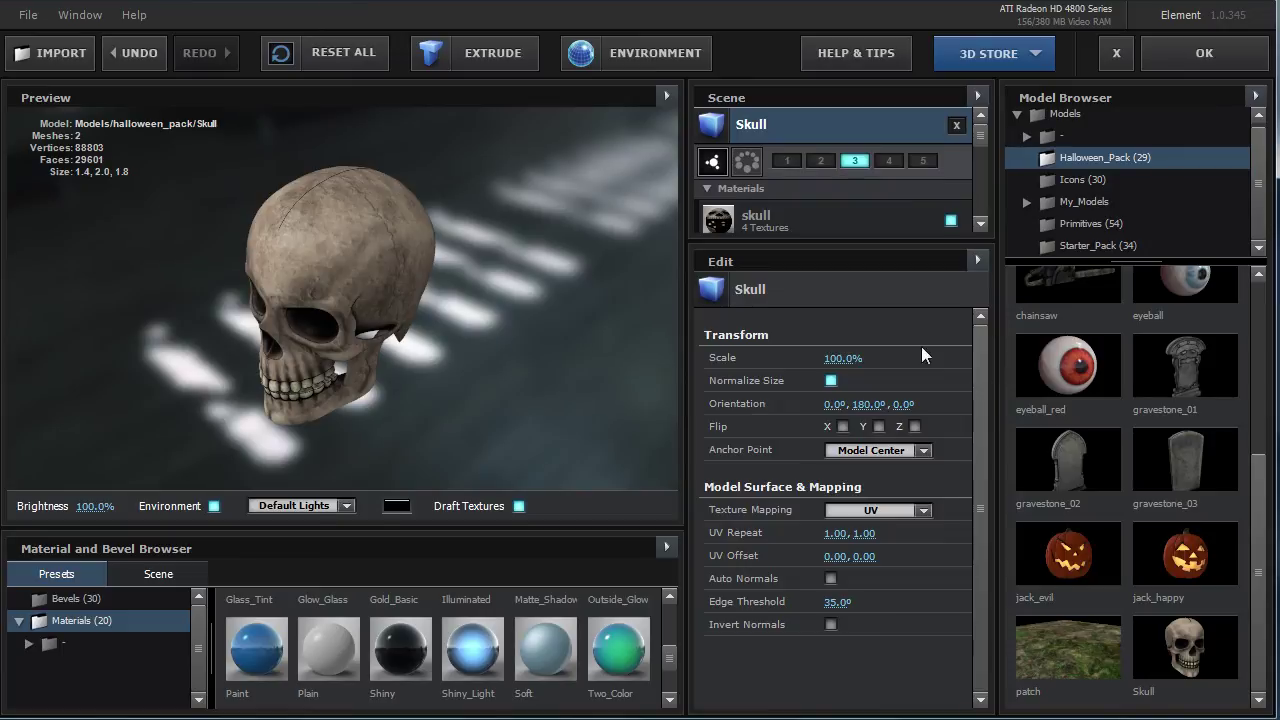
Use Duplicate and Replace on the skull material to create 'skull copy', then select the jaw material.
click(979, 146)
click(837, 143)
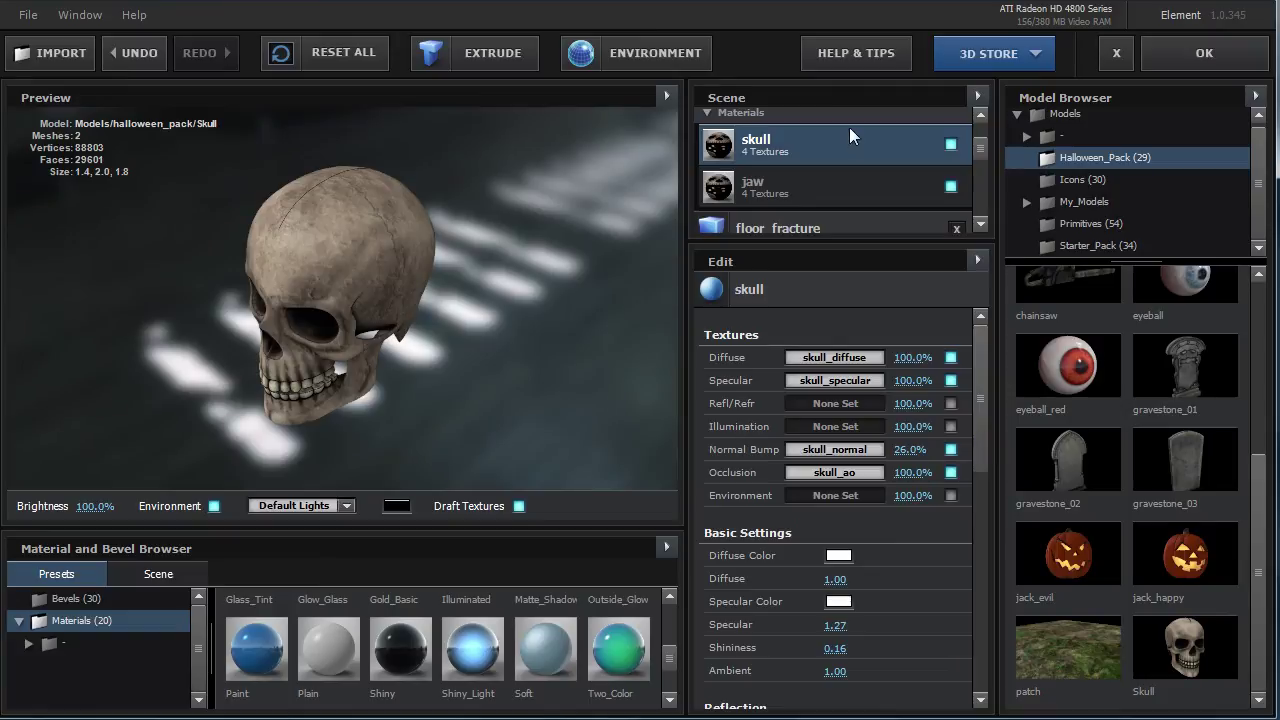
right_click(850, 137)
click(909, 201)
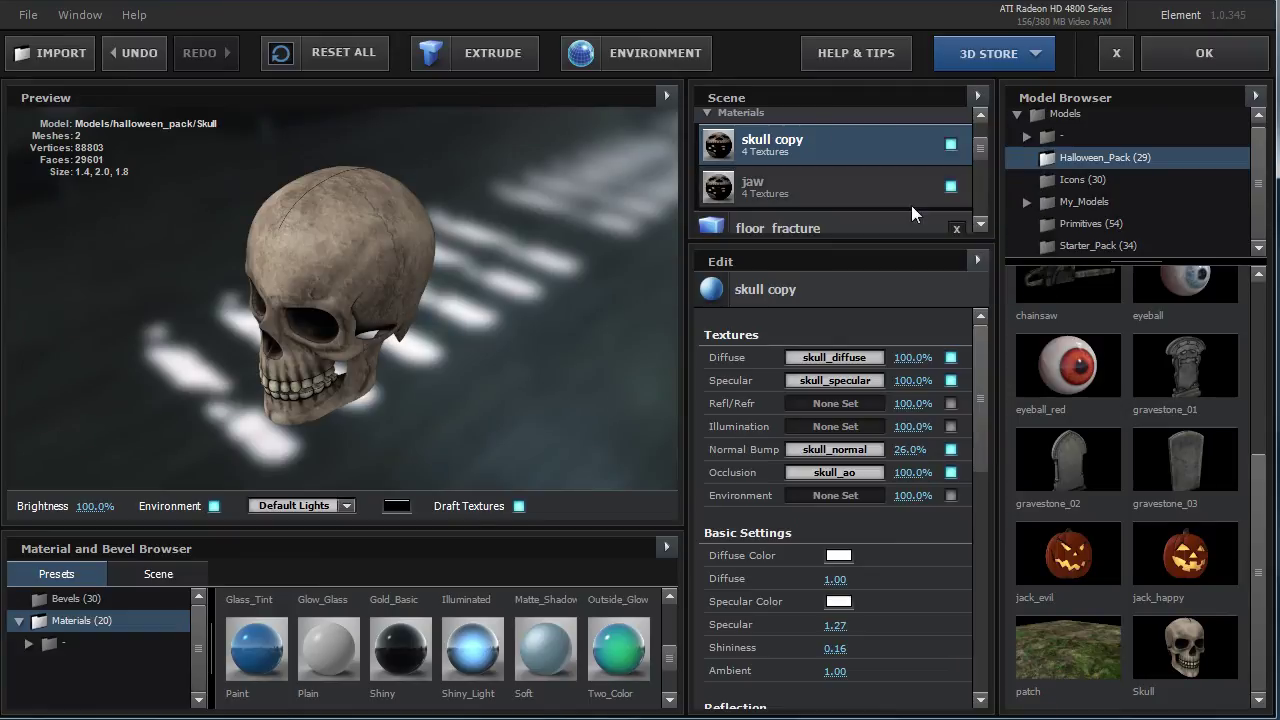
click(840, 181)
right_click(840, 181)
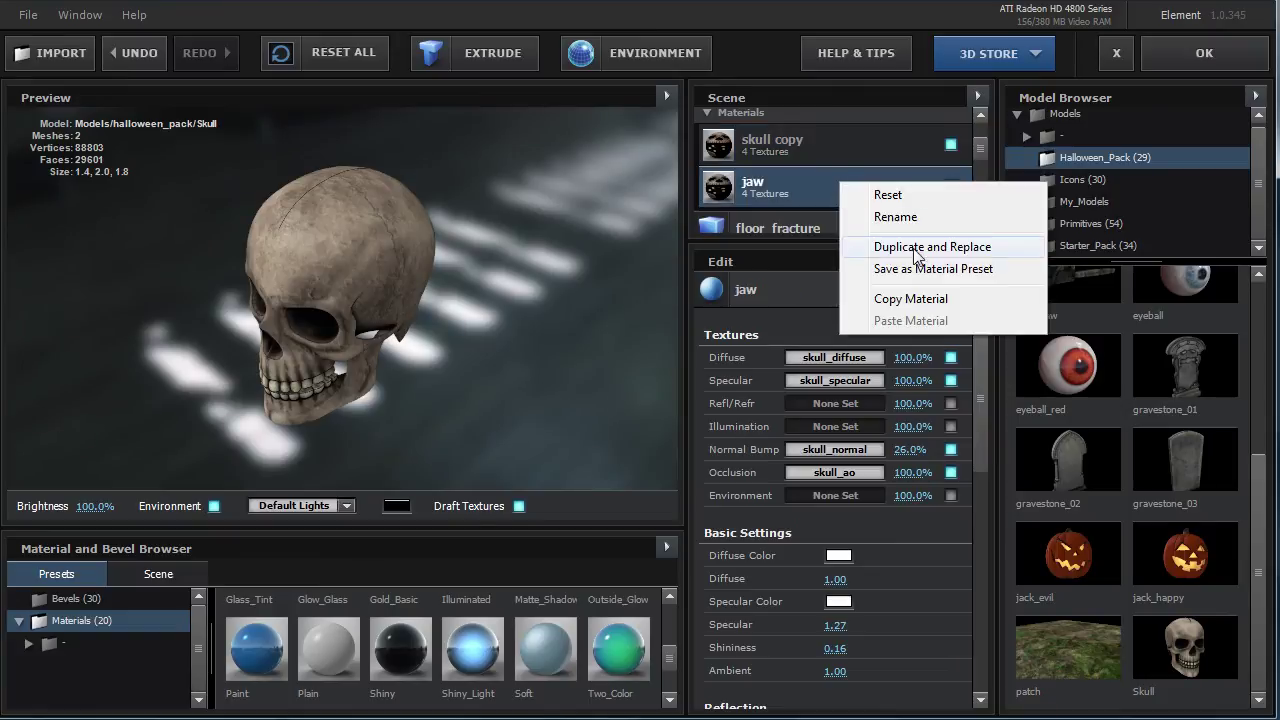
Enable Matte Shadow on the skull copy material instead of the jaw, and apply the scene.
click(979, 387)
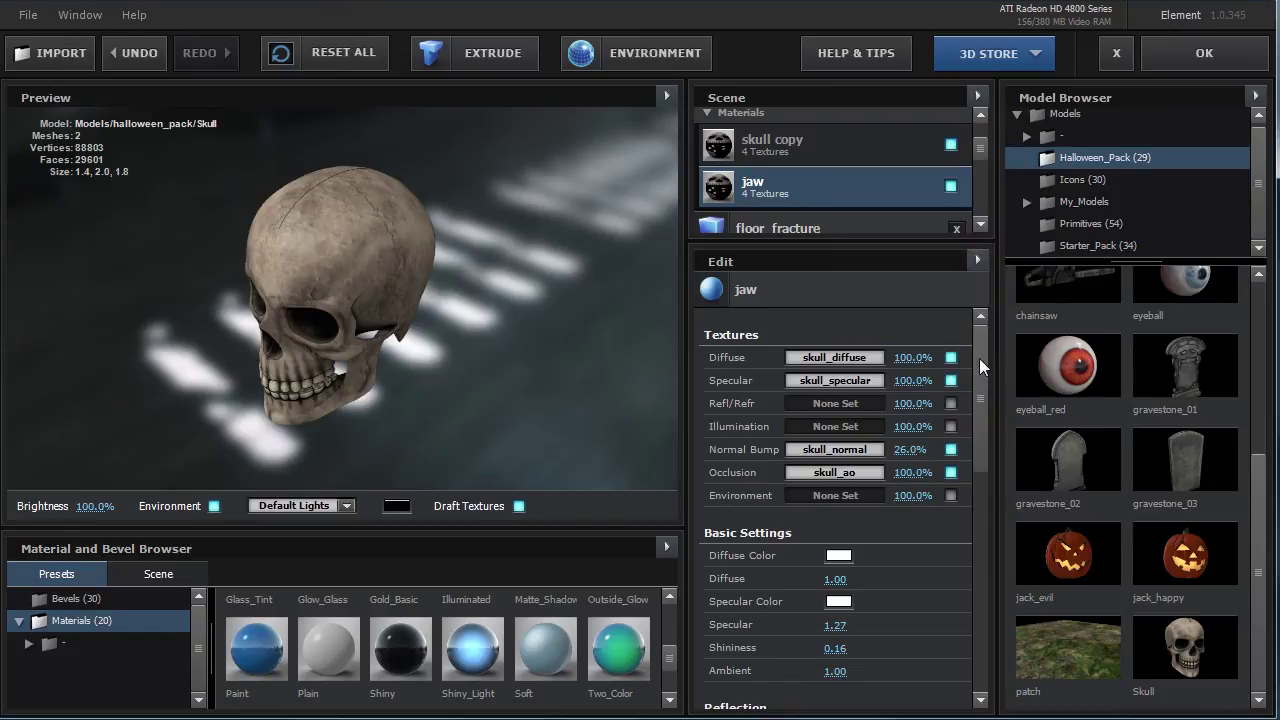
drag(979, 358, 980, 612)
click(834, 637)
click(834, 637)
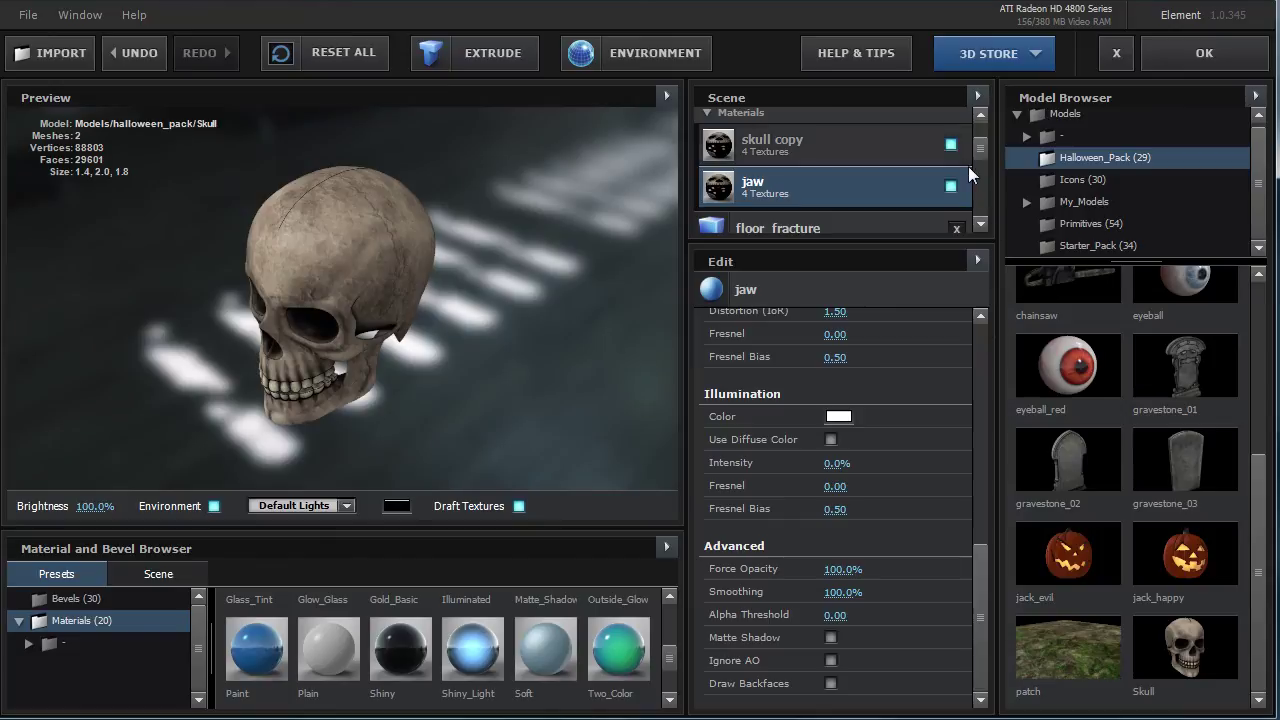
click(886, 140)
click(835, 645)
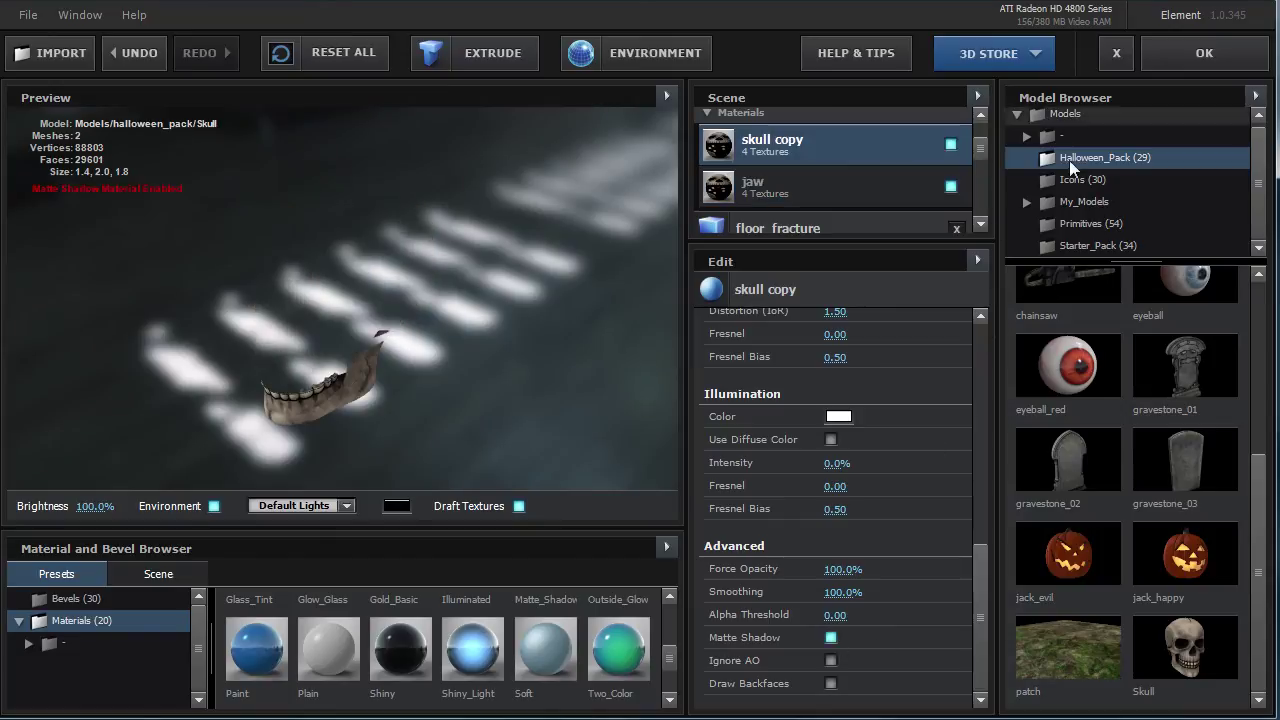
click(1170, 60)
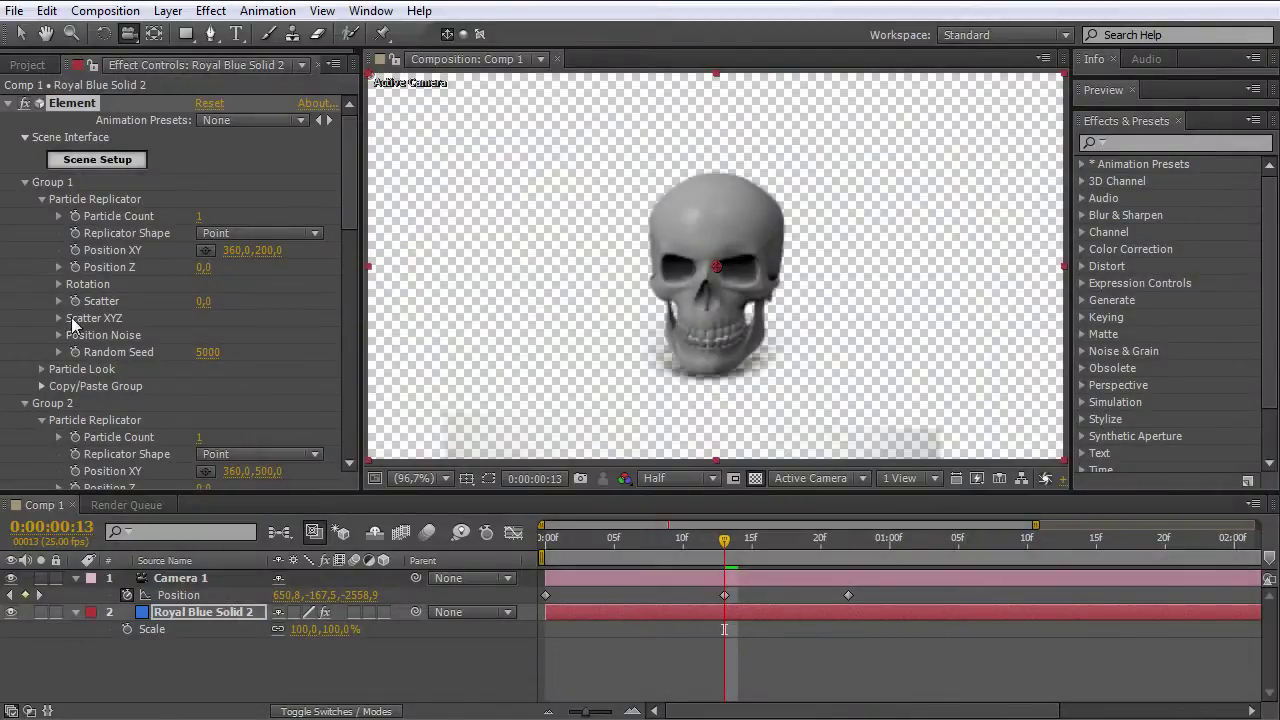
Move Group 3's skull to Particle Replicator Position XY 754,200, right of the first skull.
scroll(352, 292, down, 5)
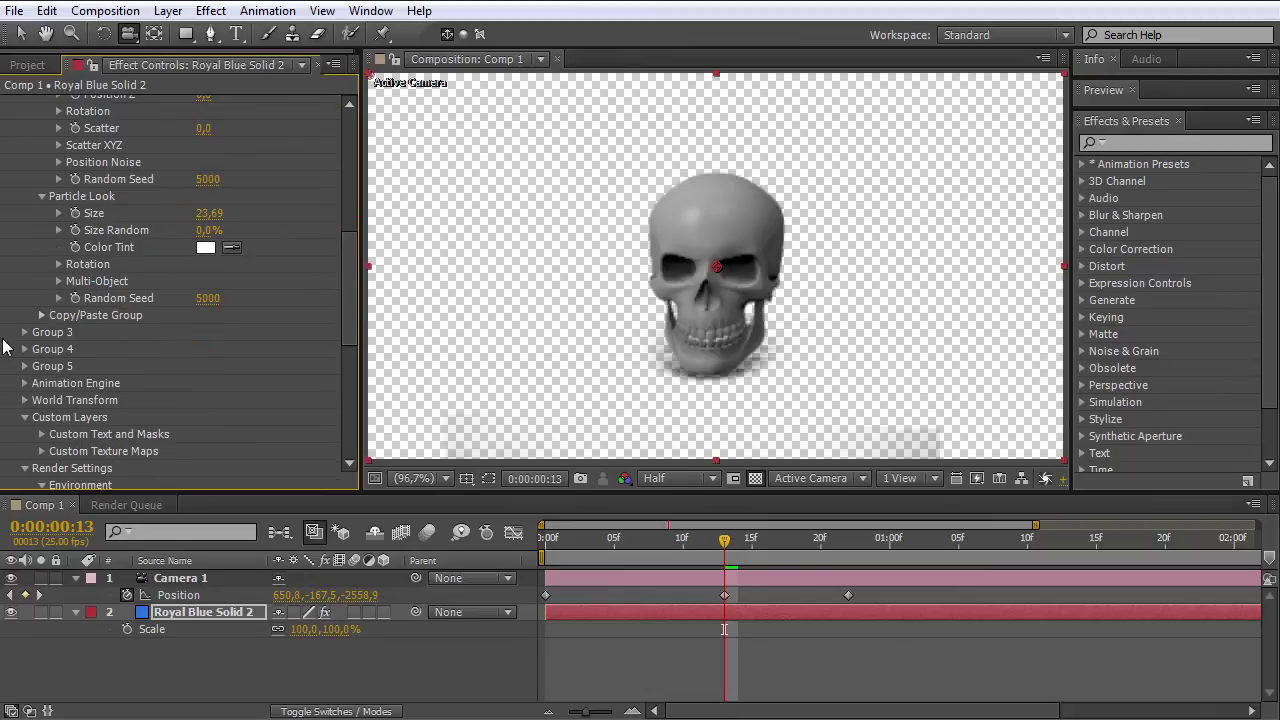
click(24, 332)
click(42, 349)
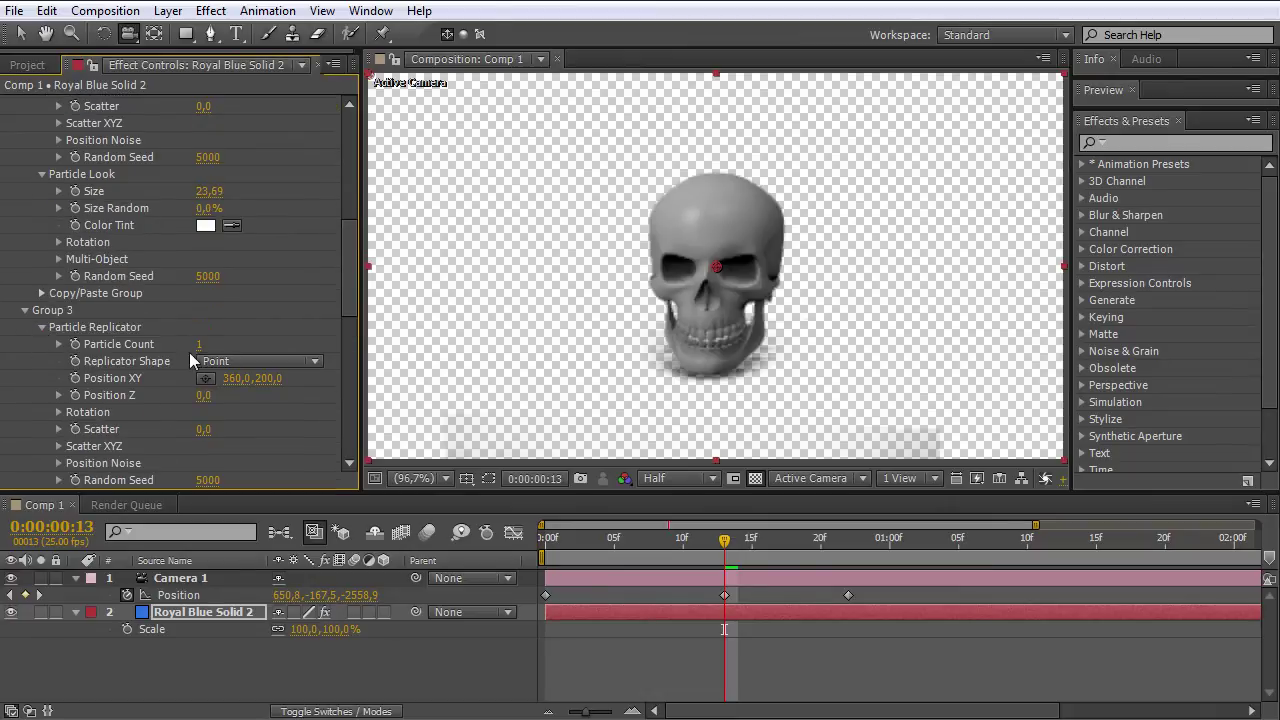
mouse_move(233, 389)
mouse_down()
mouse_move(655, 463)
mouse_move(741, 493)
mouse_up()
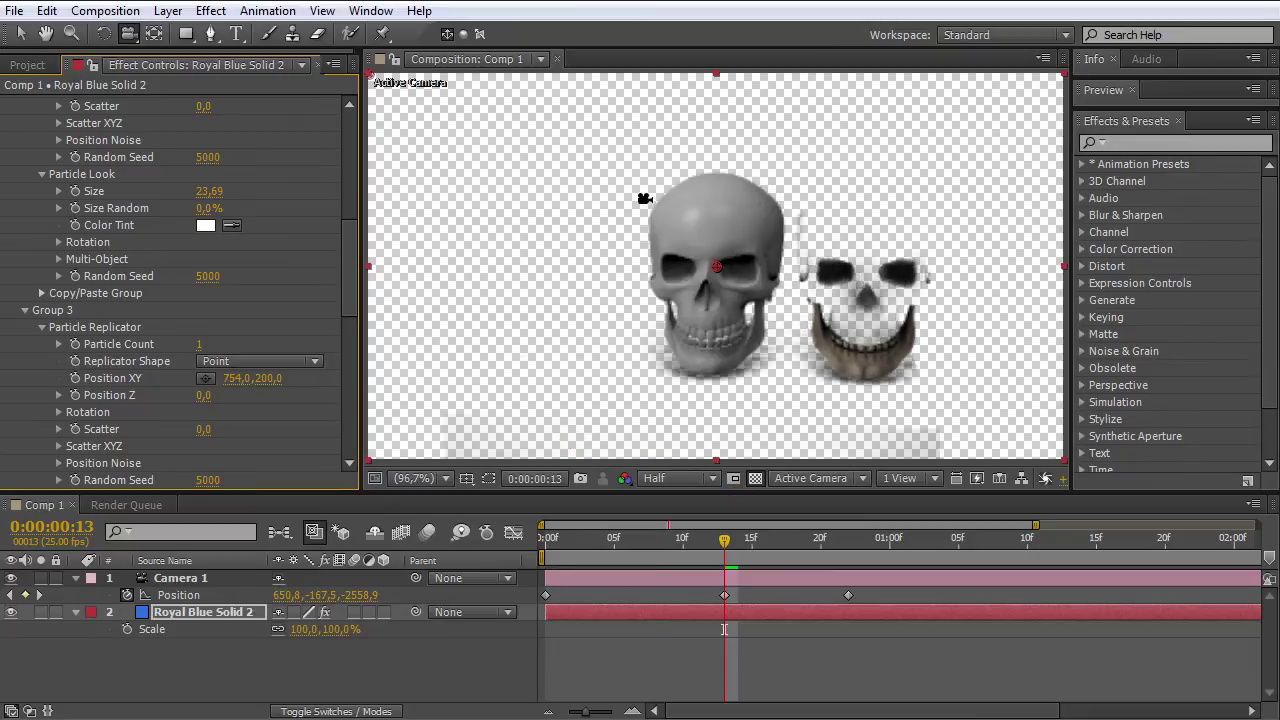
Orbit the camera around both skulls to view them from several sides.
mouse_move(826, 295)
mouse_down()
mouse_move(768, 318)
mouse_move(851, 337)
mouse_move(877, 294)
mouse_move(843, 251)
mouse_move(903, 258)
mouse_move(829, 294)
mouse_move(846, 320)
mouse_move(669, 266)
mouse_move(704, 293)
mouse_move(609, 280)
mouse_move(523, 297)
mouse_move(429, 277)
mouse_move(503, 209)
mouse_move(497, 263)
mouse_move(458, 277)
mouse_move(674, 314)
mouse_move(873, 321)
mouse_move(881, 333)
mouse_up()
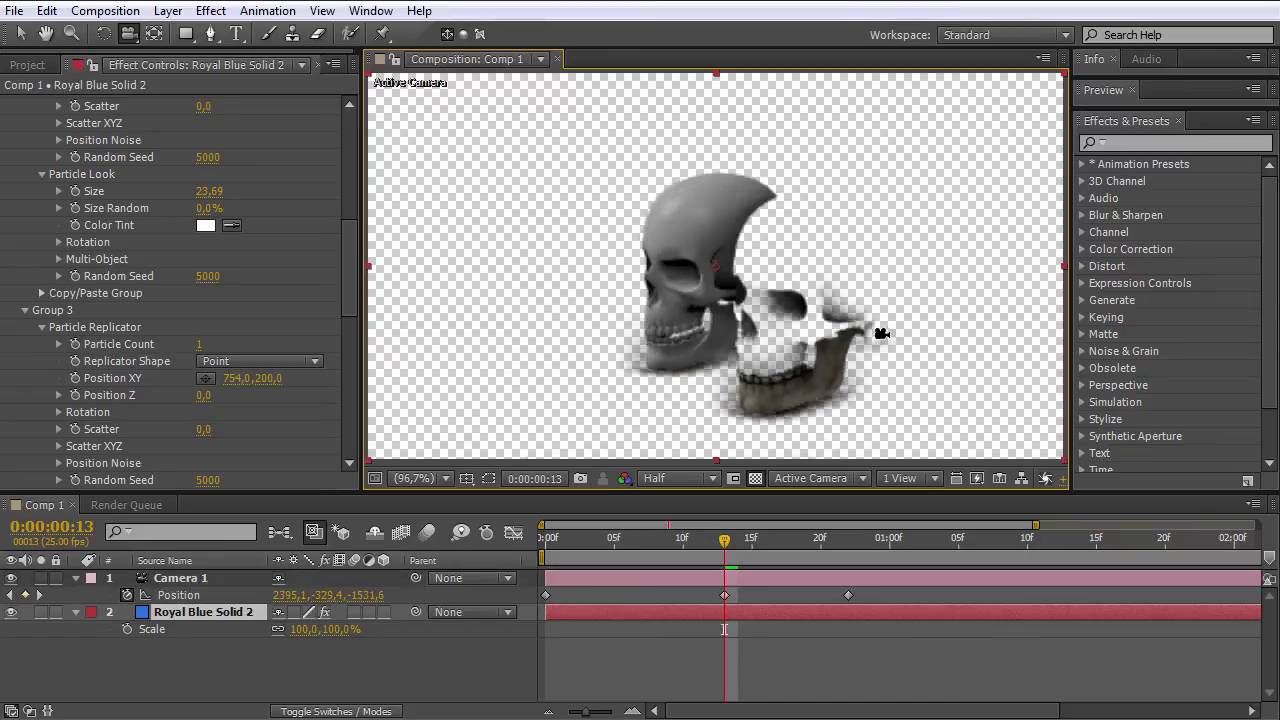
mouse_move(750, 307)
mouse_down()
mouse_move(934, 294)
mouse_move(666, 294)
mouse_move(620, 266)
mouse_move(583, 266)
mouse_move(651, 269)
mouse_move(652, 250)
mouse_move(866, 261)
mouse_up()
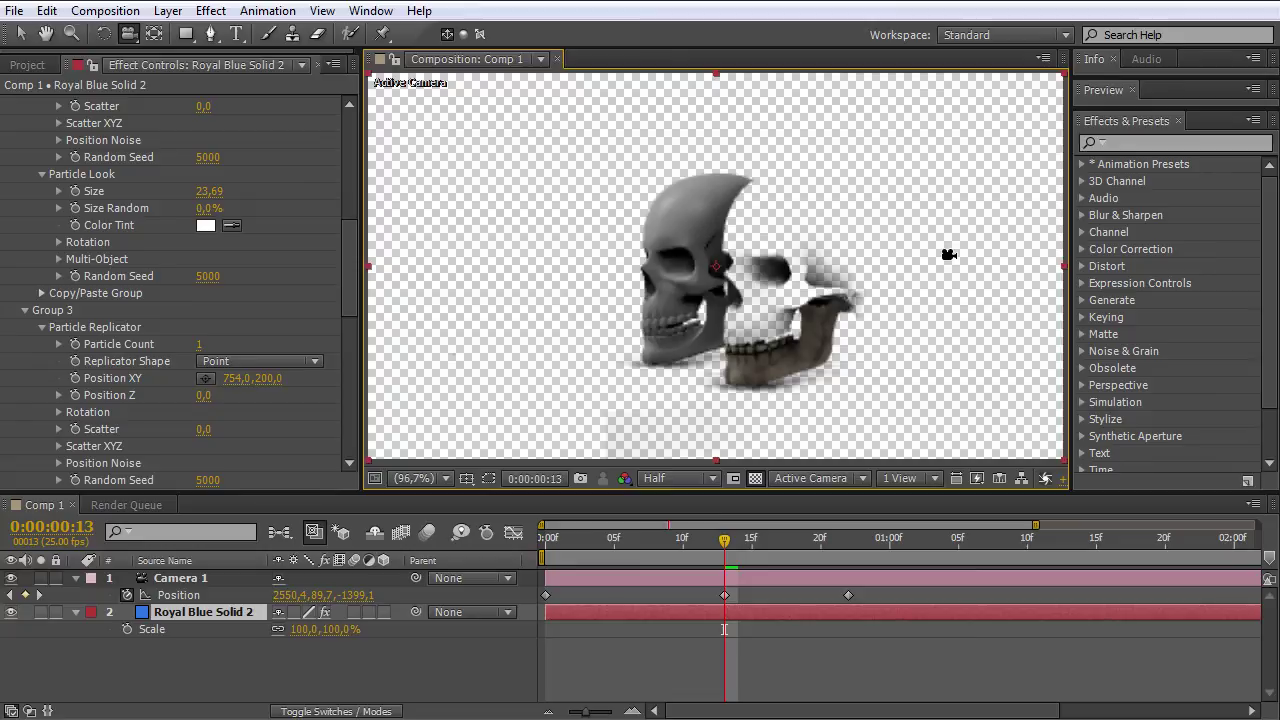
drag(876, 247, 822, 257)
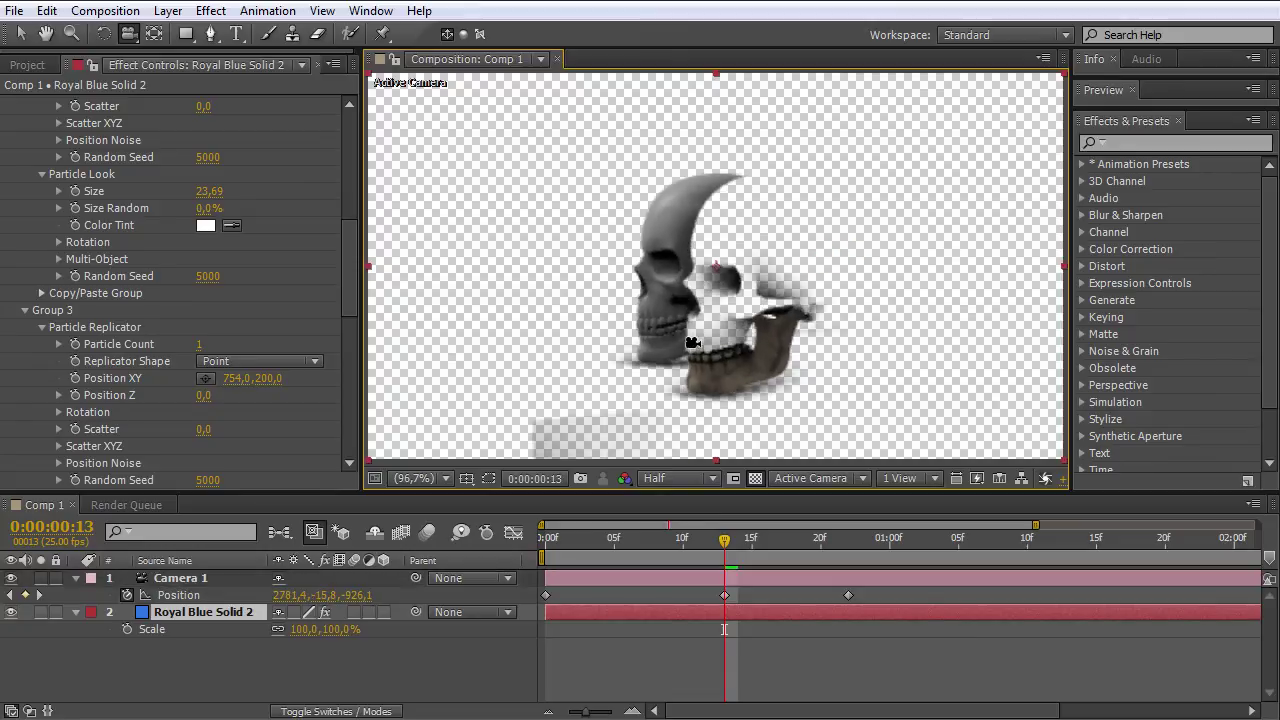
mouse_move(835, 271)
mouse_down()
mouse_move(718, 279)
mouse_move(780, 257)
mouse_move(686, 294)
mouse_move(866, 263)
mouse_move(831, 296)
mouse_move(908, 286)
mouse_move(583, 303)
mouse_move(524, 266)
mouse_move(322, 213)
mouse_up()
scroll(340, 180, up, 10)
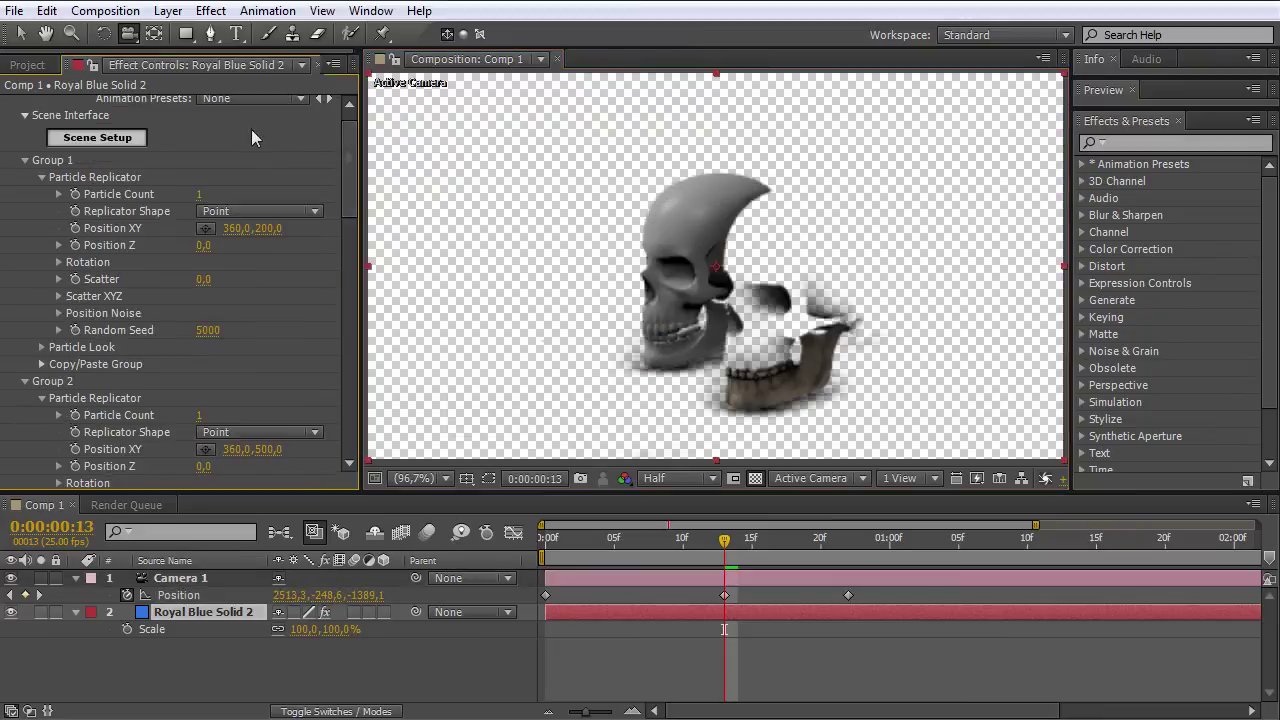
scroll(345, 149, up, 1)
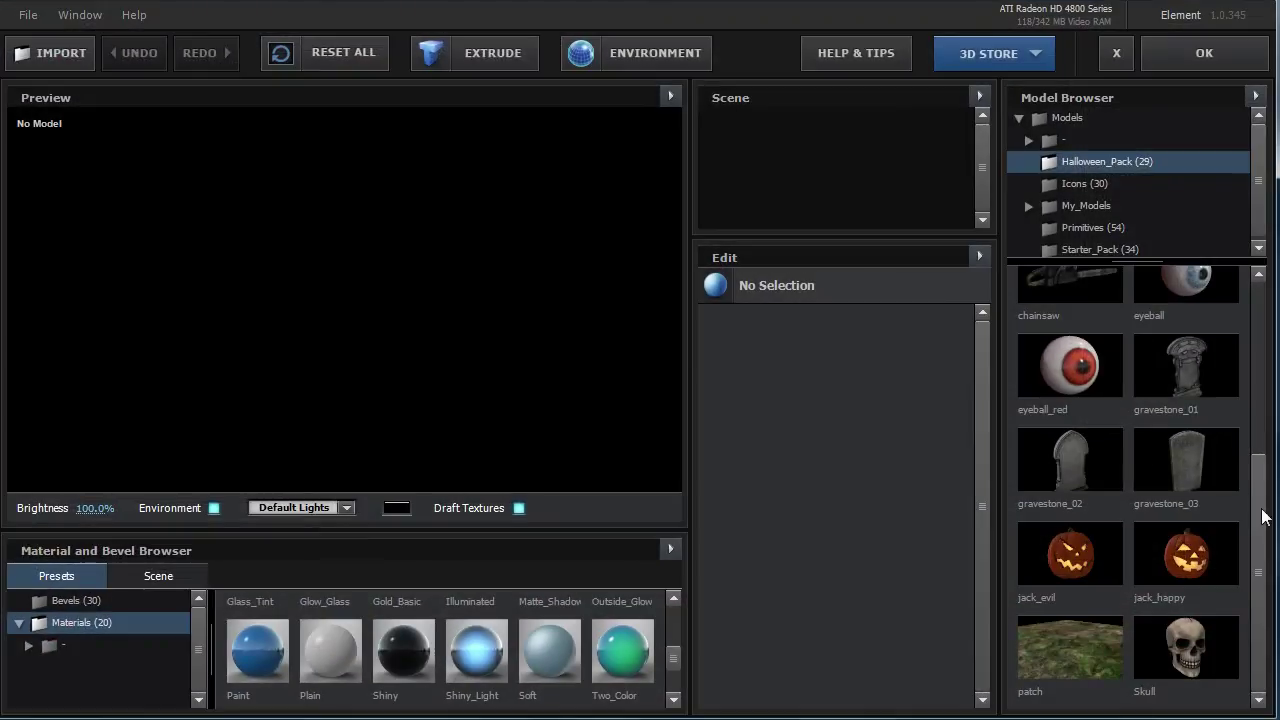
Load the chainsaw model, turn off the preview environment, and set preview brightness to 200%.
click(1251, 445)
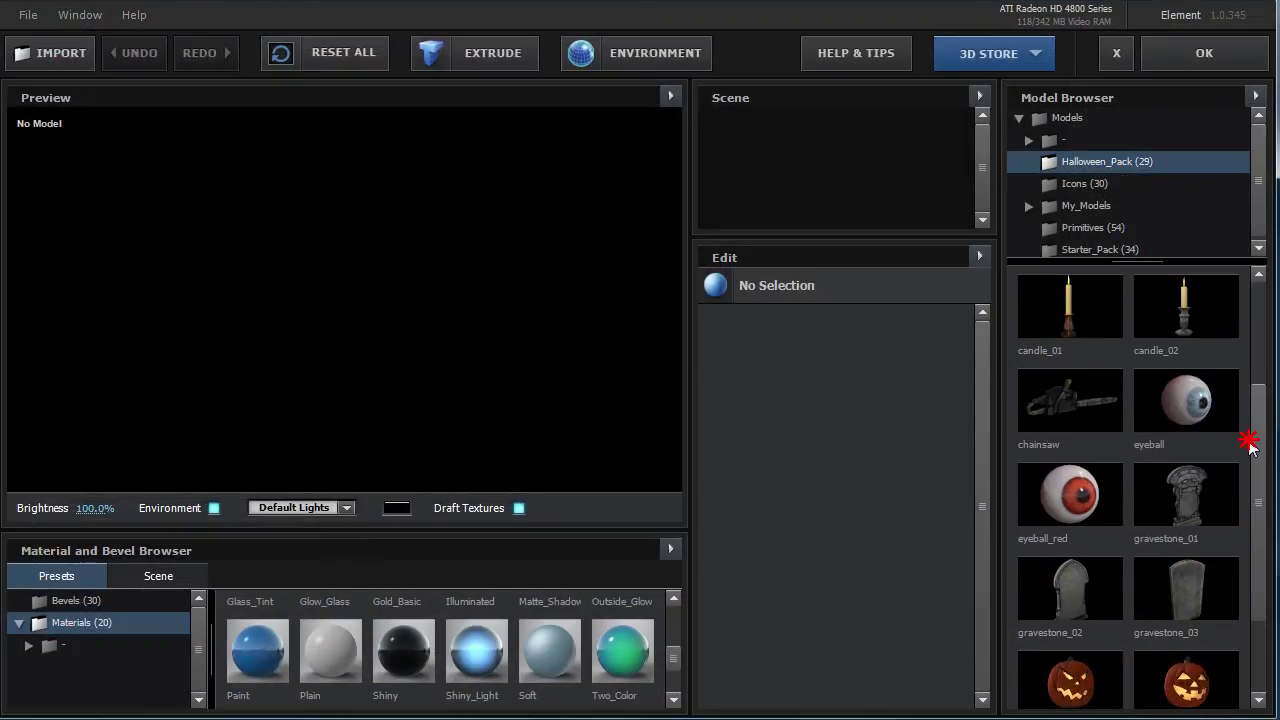
click(1051, 496)
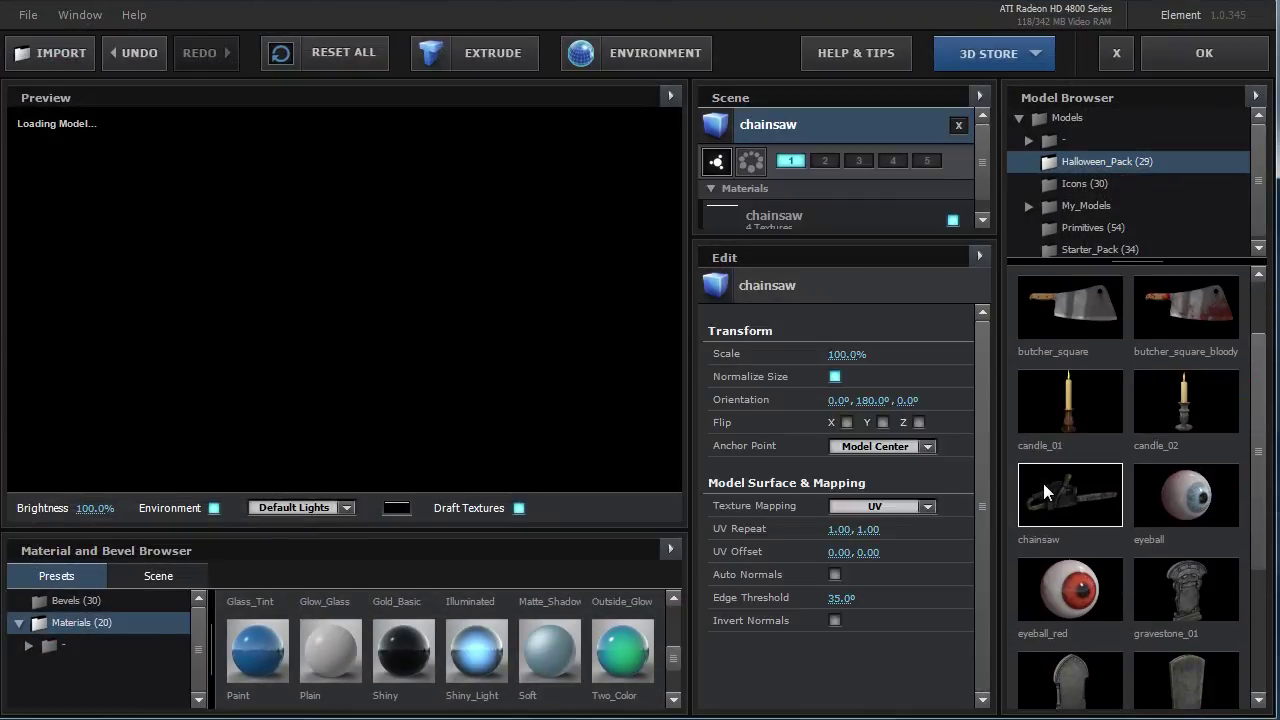
click(370, 284)
drag(370, 288, 250, 430)
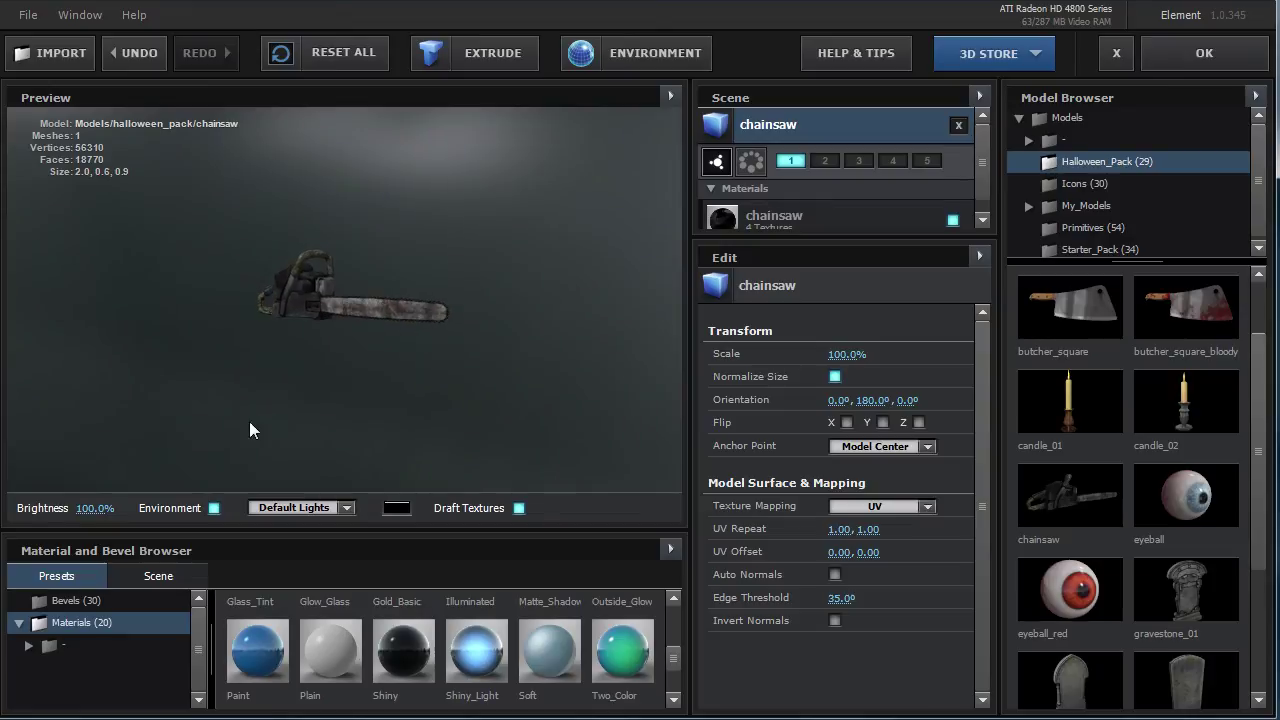
click(214, 508)
click(92, 509)
text(200)
key(Return)
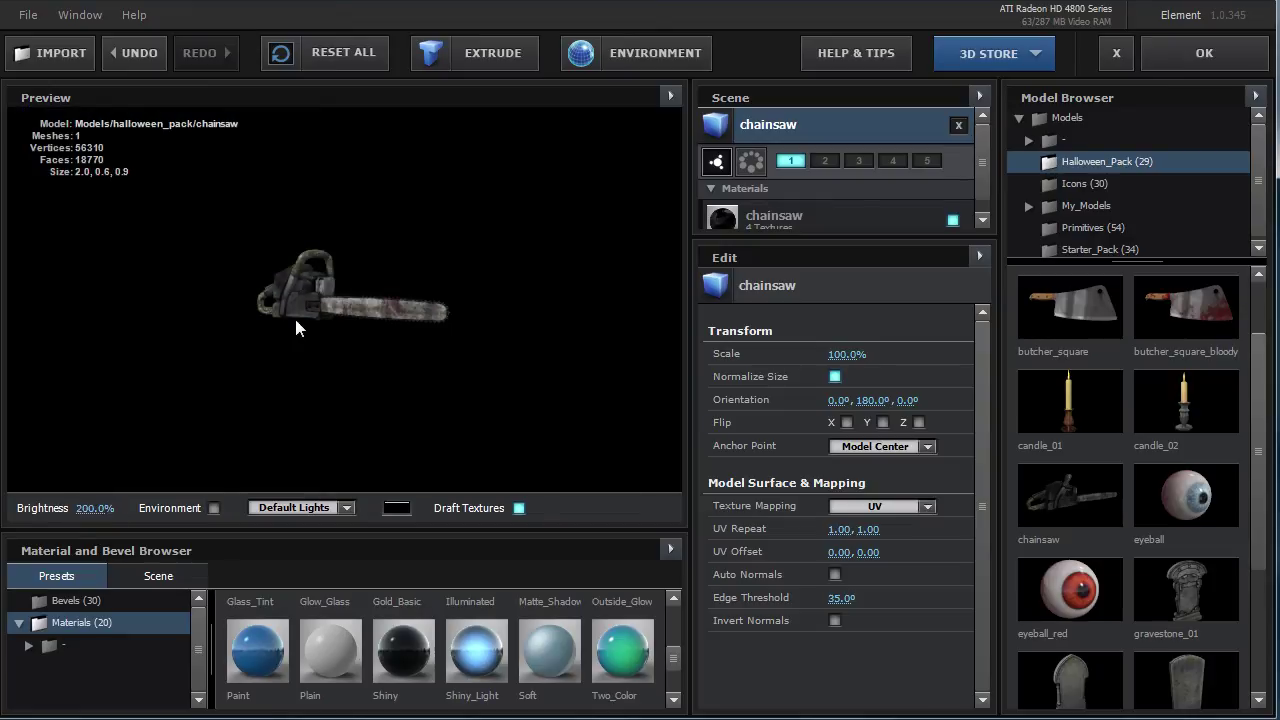
Zoom, shift and rotate the chainsaw preview to examine its handle and sides.
scroll(295, 317, up, 1)
scroll(305, 315, up, 1)
scroll(318, 310, up, 2)
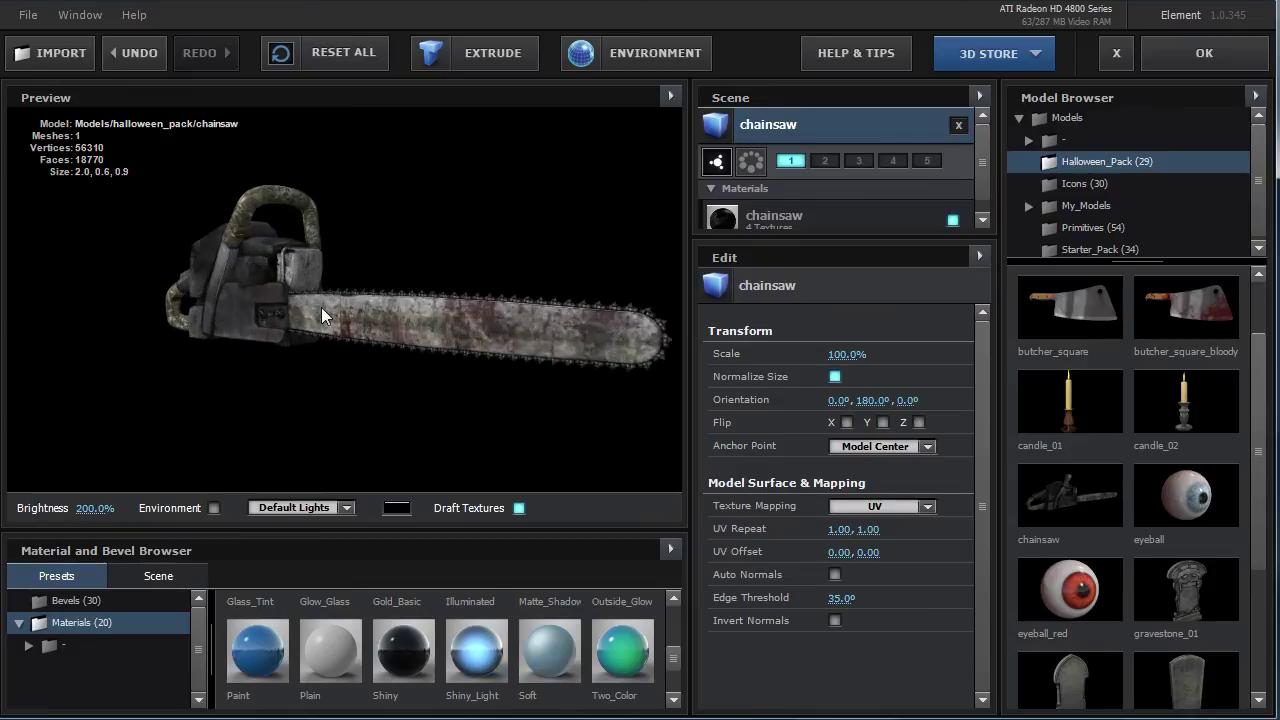
scroll(328, 307, up, 2)
mouse_move(349, 304)
mouse_down()
mouse_move(251, 294)
mouse_move(193, 308)
mouse_move(206, 349)
mouse_move(300, 277)
mouse_move(327, 286)
mouse_up()
scroll(385, 294, down, 1)
scroll(330, 298, down, 2)
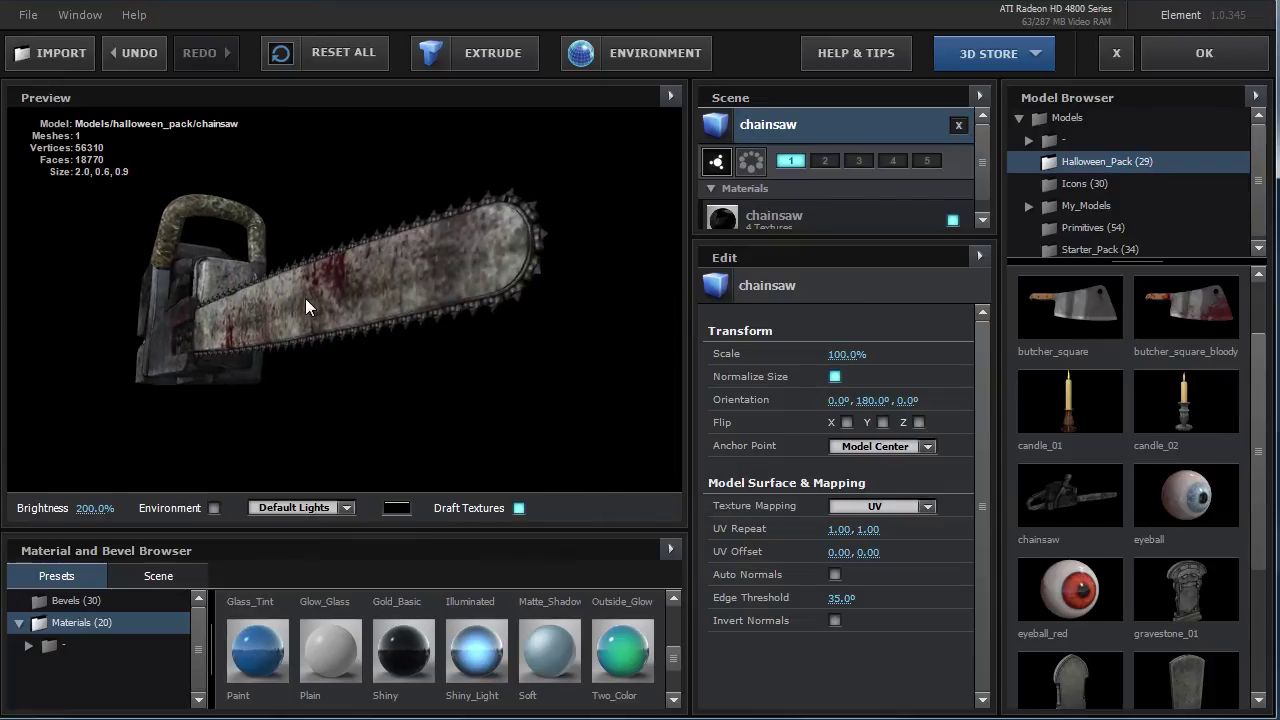
middle_drag(257, 300, 312, 334)
mouse_move(263, 286)
mouse_down()
mouse_move(323, 334)
mouse_move(430, 310)
mouse_up()
mouse_move(408, 315)
mouse_down()
mouse_move(266, 306)
mouse_move(200, 286)
mouse_move(194, 263)
mouse_move(184, 313)
mouse_move(129, 329)
mouse_move(337, 323)
mouse_move(222, 350)
mouse_move(372, 289)
mouse_move(561, 286)
mouse_up()
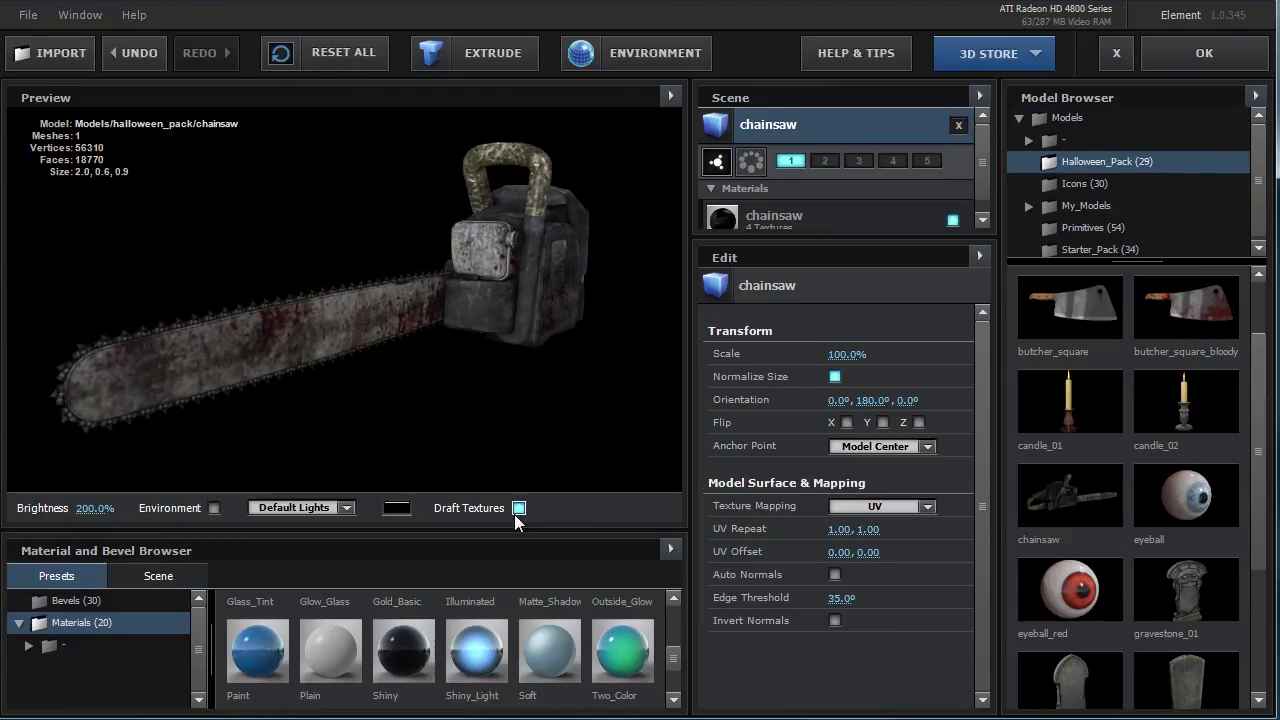
mouse_move(517, 260)
mouse_down()
mouse_move(434, 277)
mouse_move(440, 350)
mouse_move(417, 331)
mouse_move(450, 323)
mouse_up()
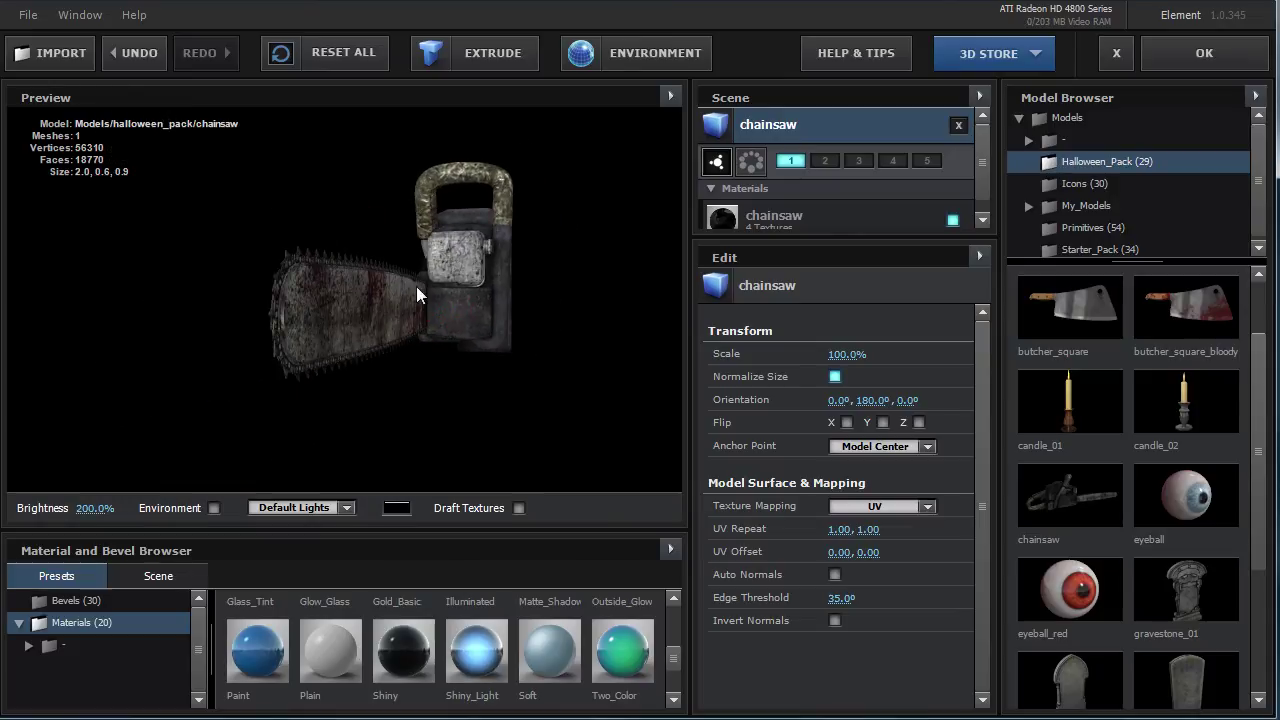
Zoom the chainsaw preview and rotate it from end-on to a side view.
scroll(440, 275, up, 3)
scroll(484, 258, up, 5)
scroll(578, 258, down, 5)
scroll(581, 258, down, 3)
scroll(433, 278, up, 1)
scroll(470, 280, up, 2)
scroll(500, 272, up, 2)
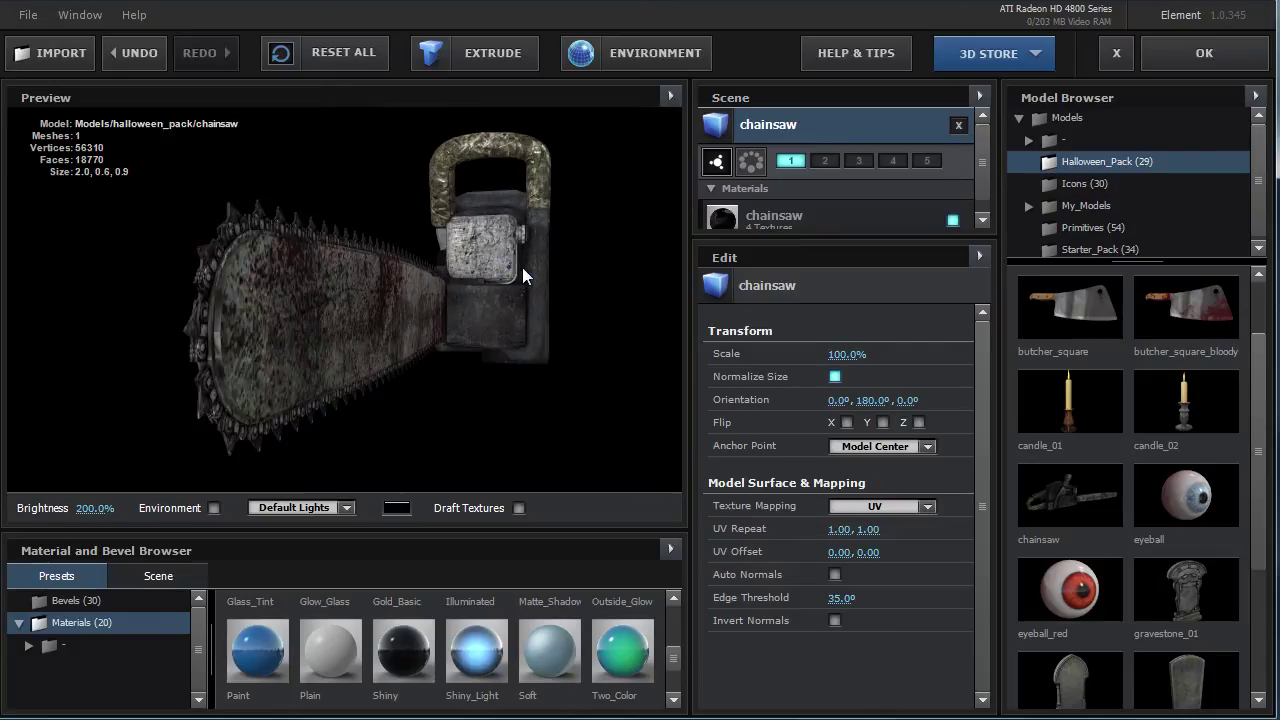
scroll(532, 263, up, 3)
key(super)
key(super)
mouse_move(547, 262)
mouse_down()
mouse_move(652, 238)
mouse_move(526, 289)
mouse_move(523, 354)
mouse_move(456, 372)
mouse_move(271, 323)
mouse_move(286, 337)
mouse_move(249, 343)
mouse_move(367, 294)
mouse_up()
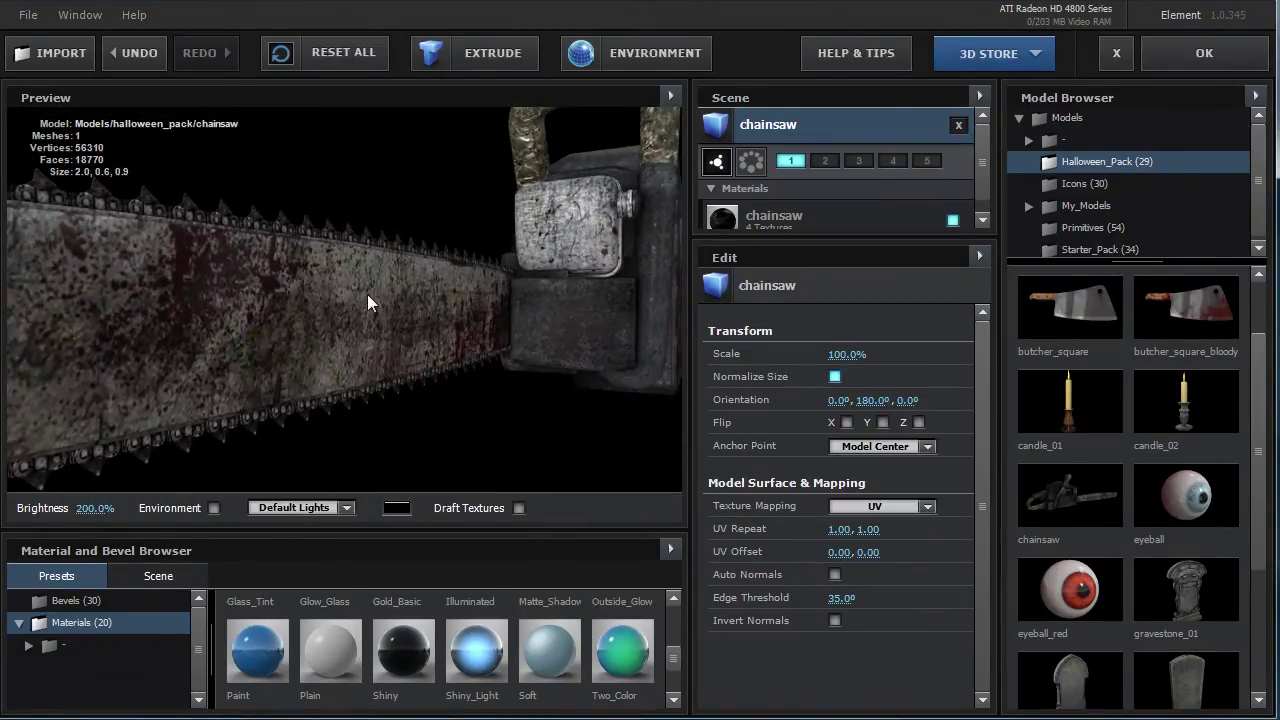
scroll(367, 294, down, 5)
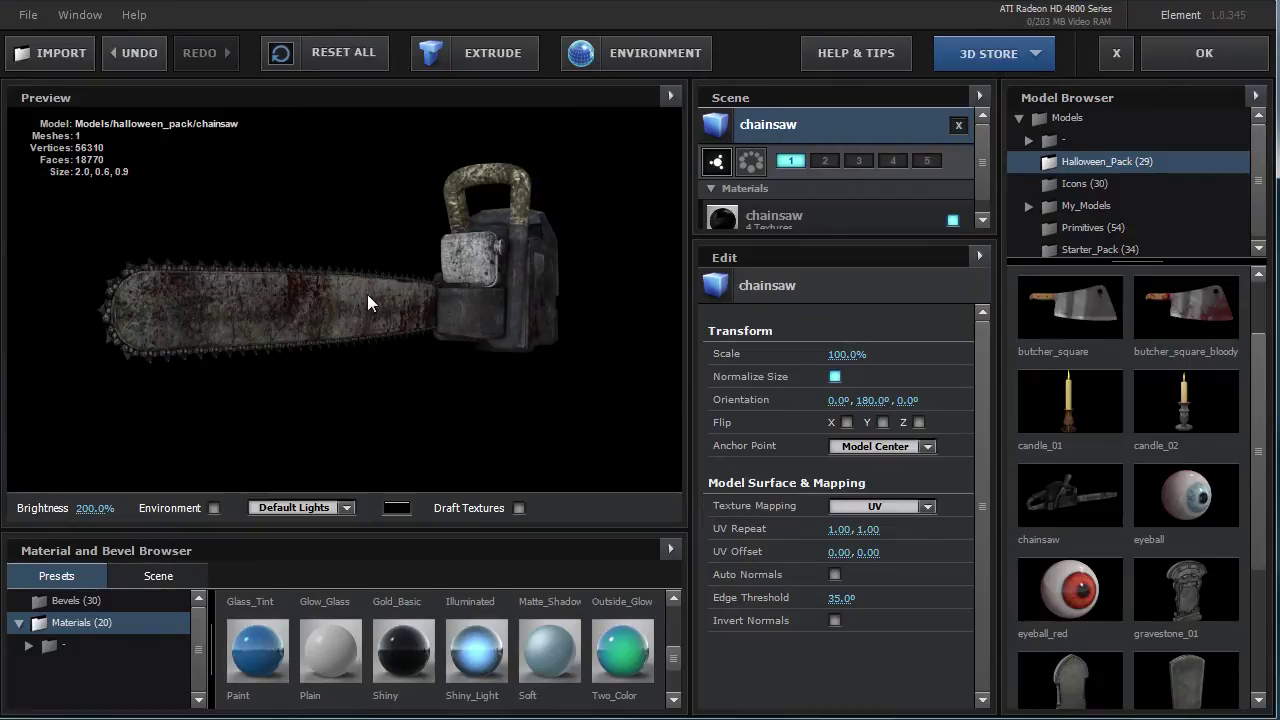
Disable the chainsaw material's Normal Bump, Refl/Refr, Specular and Diffuse textures.
scroll(966, 190, down, 1)
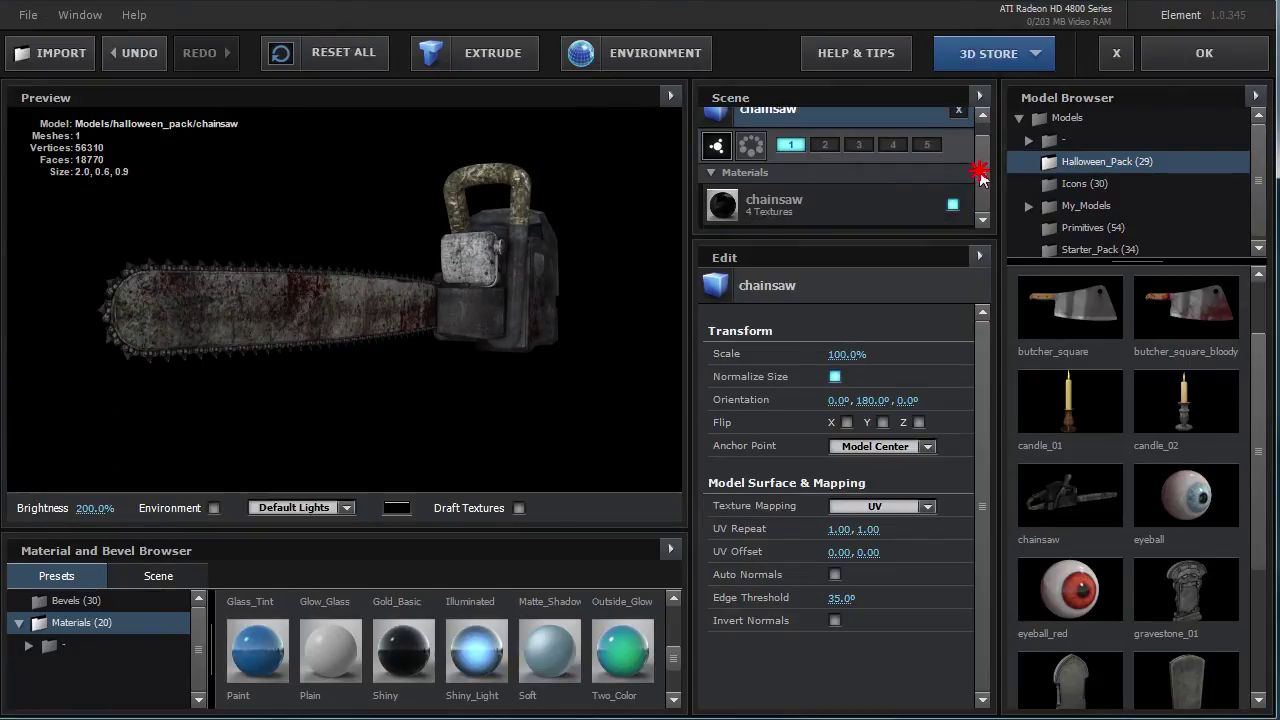
click(831, 197)
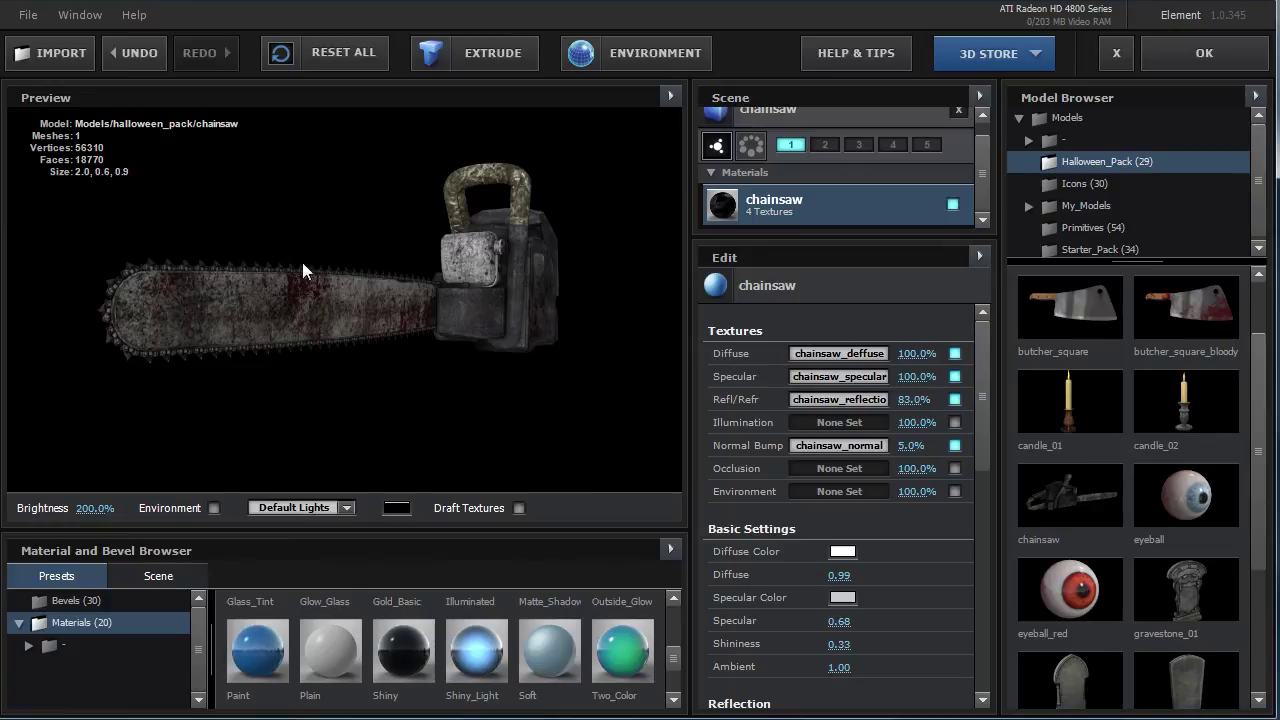
mouse_move(262, 304)
mouse_down()
mouse_move(265, 322)
mouse_move(248, 328)
mouse_move(251, 309)
mouse_up()
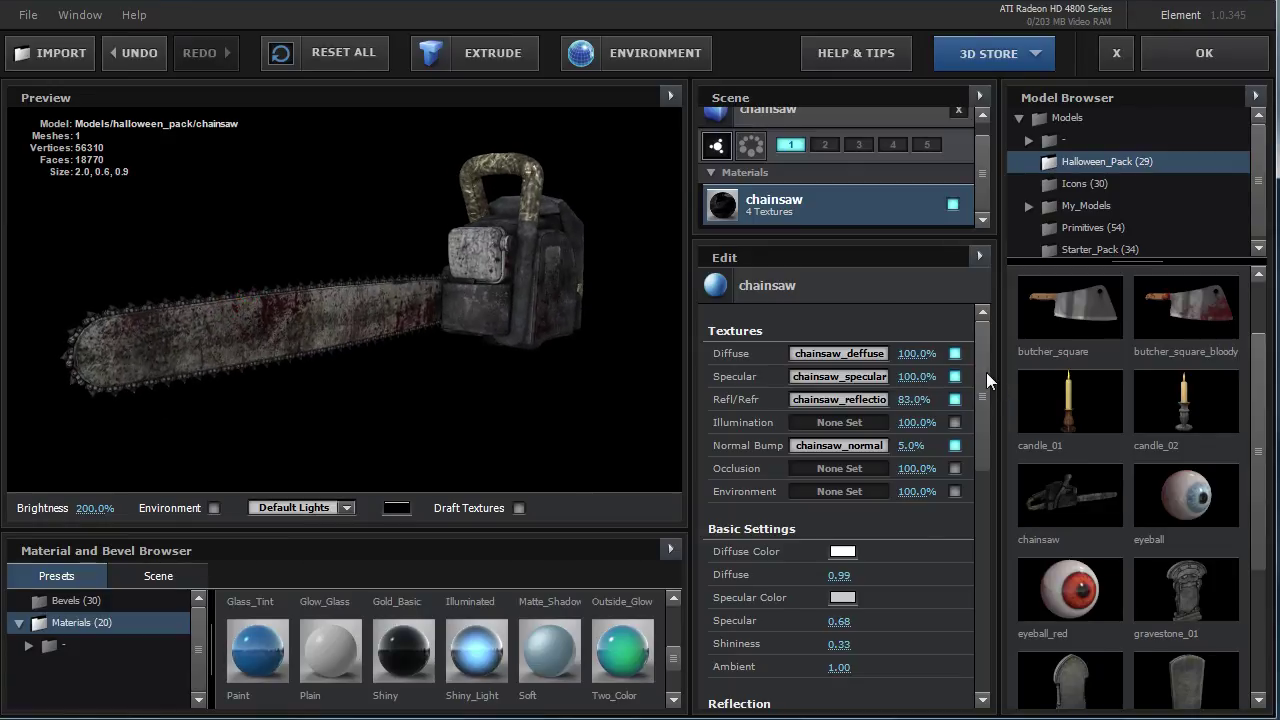
mouse_move(986, 372)
mouse_down()
mouse_move(976, 614)
mouse_move(960, 449)
mouse_up()
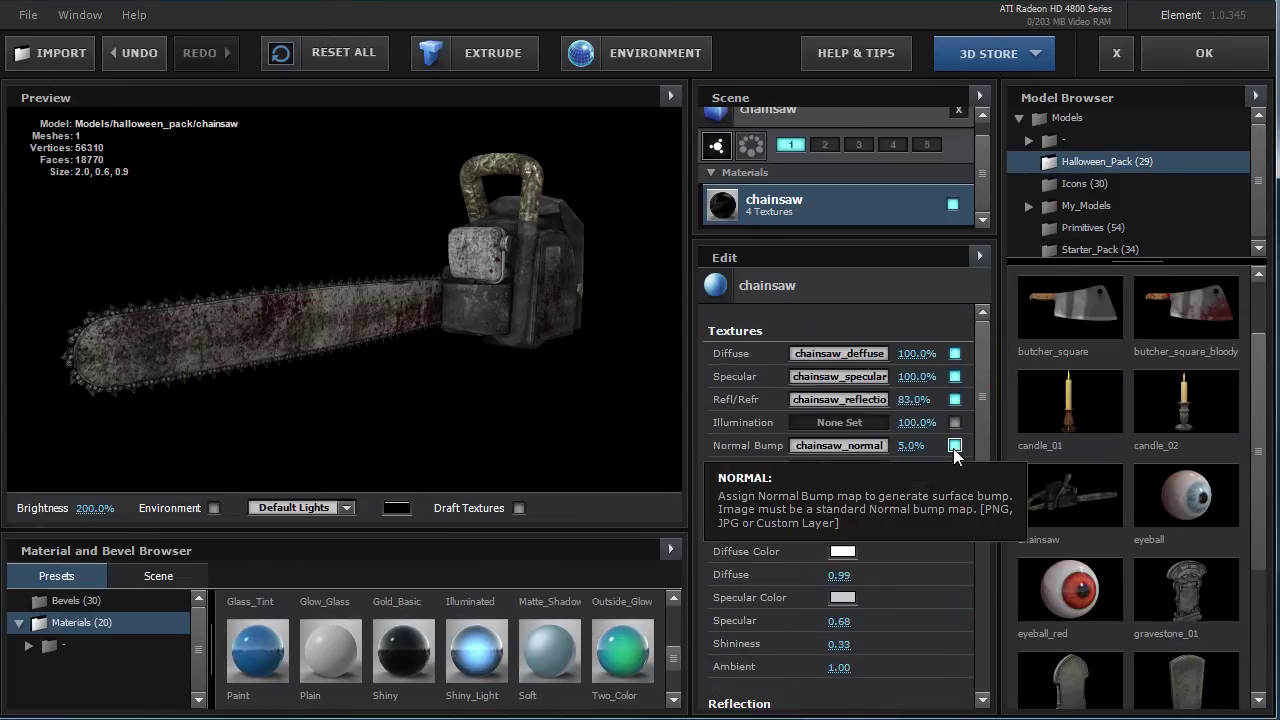
click(955, 399)
click(955, 376)
click(955, 353)
click(955, 445)
mouse_move(291, 335)
mouse_down()
mouse_move(523, 294)
mouse_move(455, 330)
mouse_move(343, 329)
mouse_move(277, 354)
mouse_move(366, 266)
mouse_move(480, 271)
mouse_move(486, 291)
mouse_move(531, 274)
mouse_move(515, 280)
mouse_up()
mouse_move(321, 311)
mouse_down()
mouse_move(514, 329)
mouse_move(376, 340)
mouse_up()
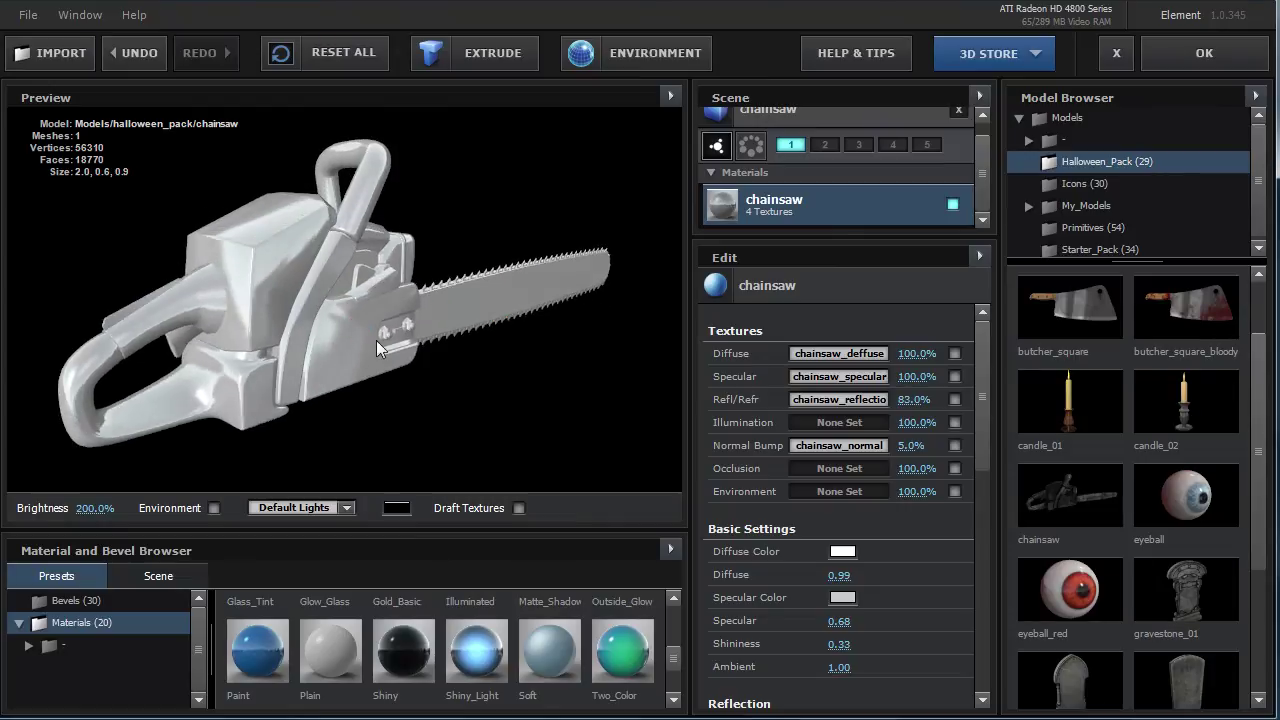
mouse_move(981, 440)
mouse_down()
mouse_move(986, 663)
mouse_move(986, 488)
mouse_up()
Set Specular, Reflection Intensity and Ambient to 0 on the chainsaw material.
click(839, 489)
text(0)
key(Return)
click(842, 617)
text(0)
key(Return)
mouse_move(365, 334)
mouse_down()
mouse_move(254, 334)
mouse_move(440, 335)
mouse_move(449, 305)
mouse_up()
click(844, 534)
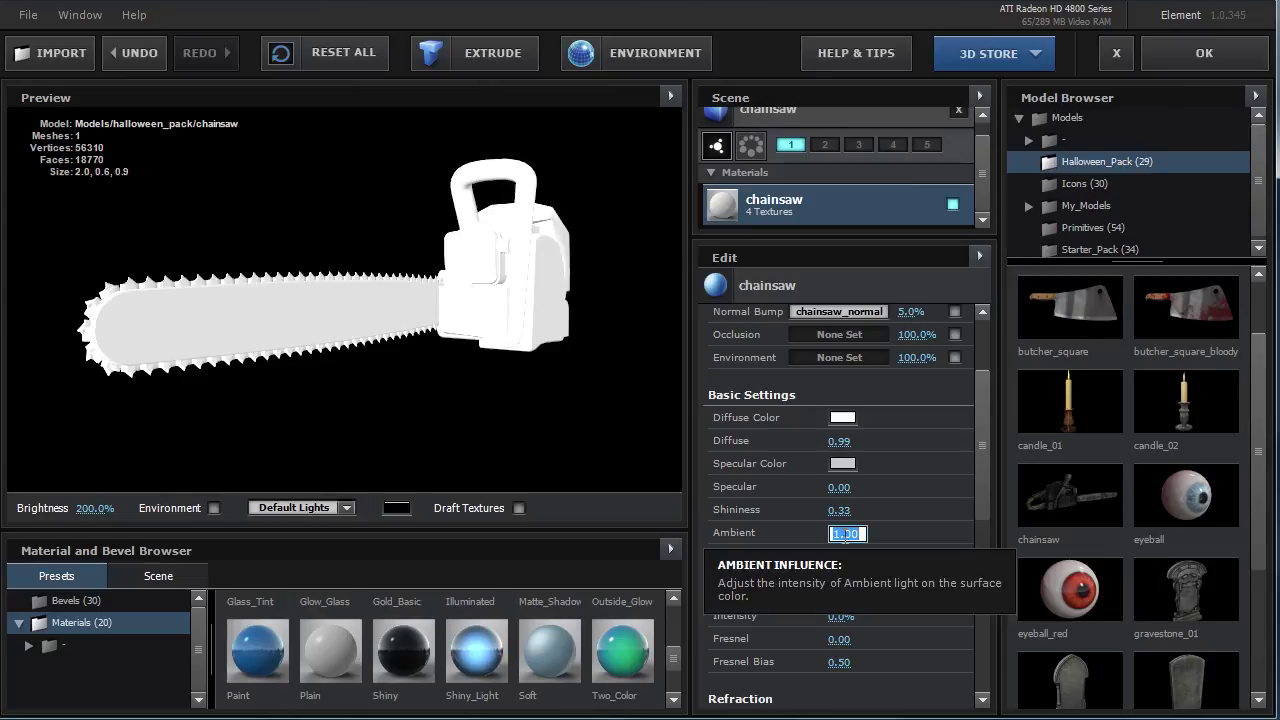
text(0)
key(Return)
Set the Diffuse Color to near white and open the chainsaw_deffuse texture channel settings.
mouse_move(446, 320)
mouse_down()
mouse_move(414, 303)
mouse_move(630, 391)
mouse_move(649, 436)
mouse_move(689, 348)
mouse_move(720, 408)
mouse_move(661, 428)
mouse_move(660, 318)
mouse_up()
click(849, 421)
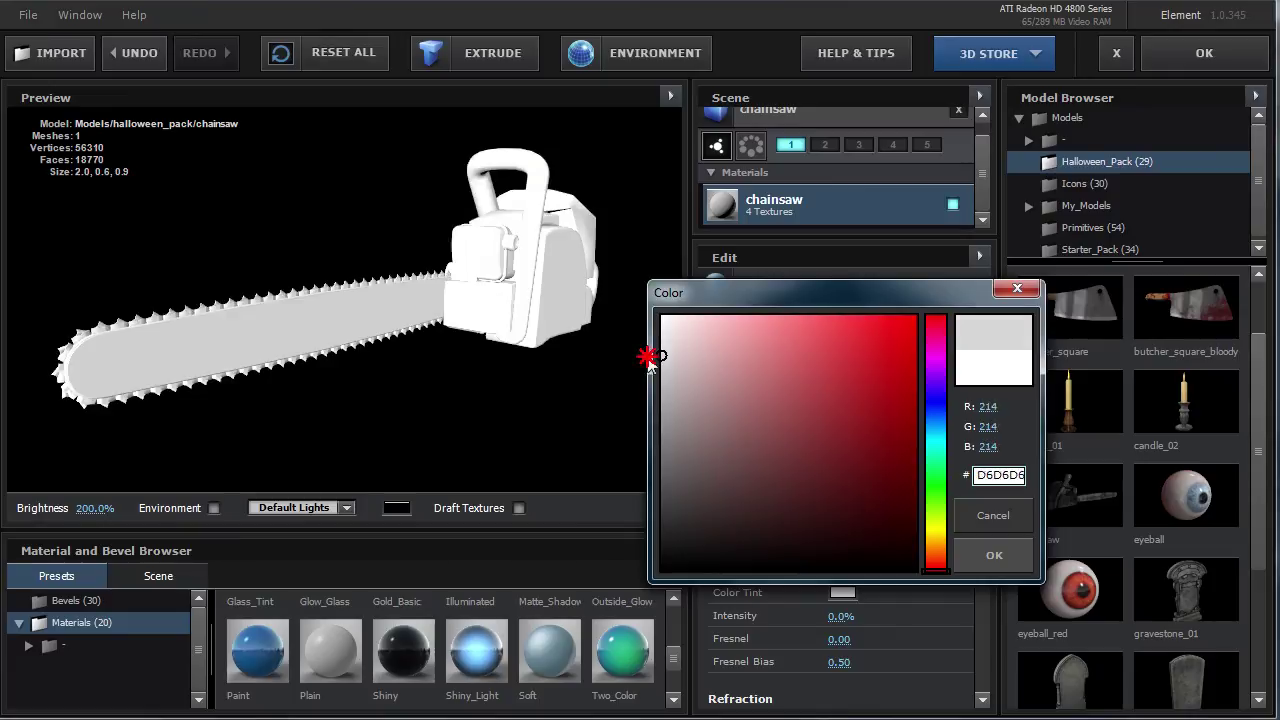
click(972, 566)
mouse_move(430, 336)
mouse_down()
mouse_move(409, 277)
mouse_move(529, 294)
mouse_move(435, 296)
mouse_up()
drag(989, 447, 981, 398)
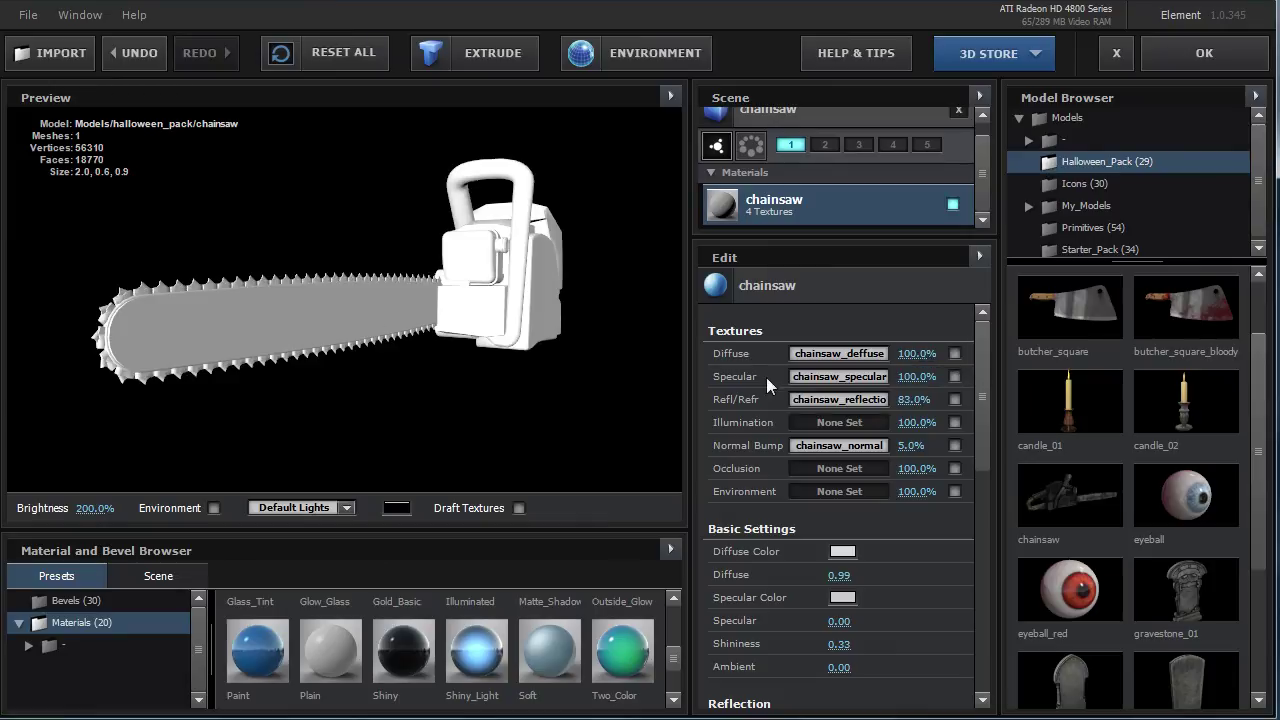
click(819, 356)
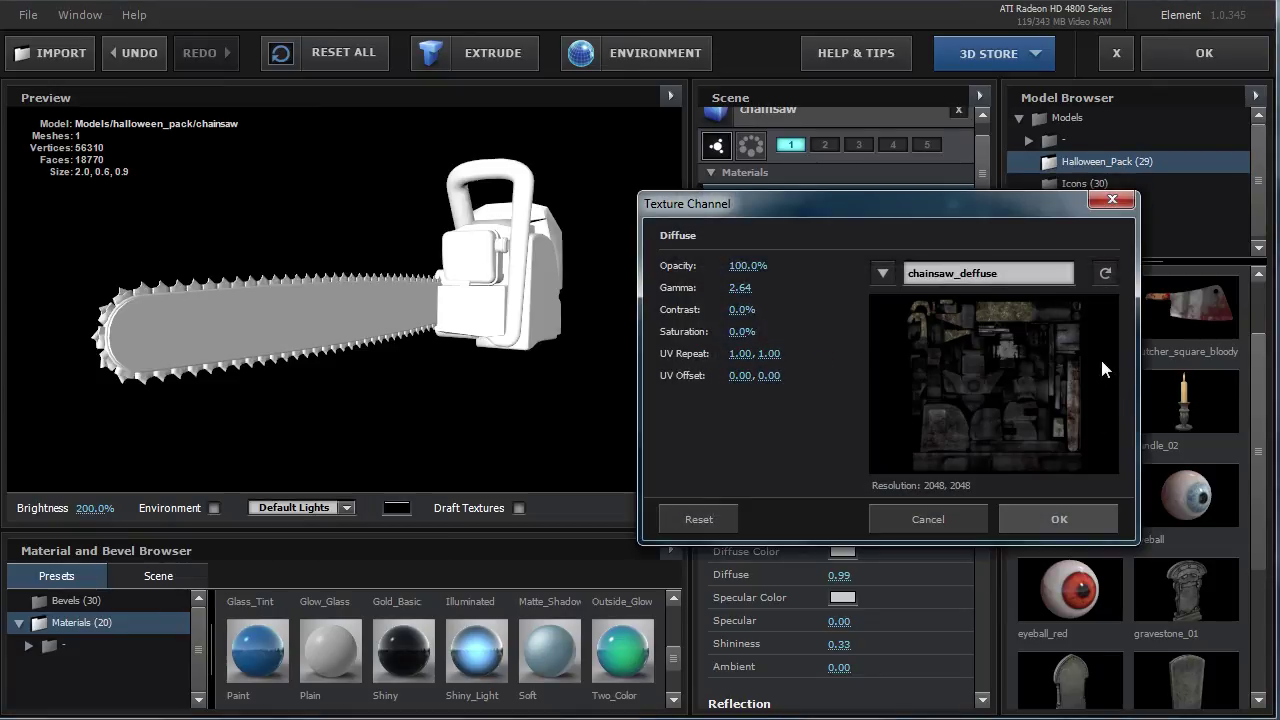
Close the Texture Channel dialog, re-enable the Diffuse texture, and compare it on and off.
click(1030, 527)
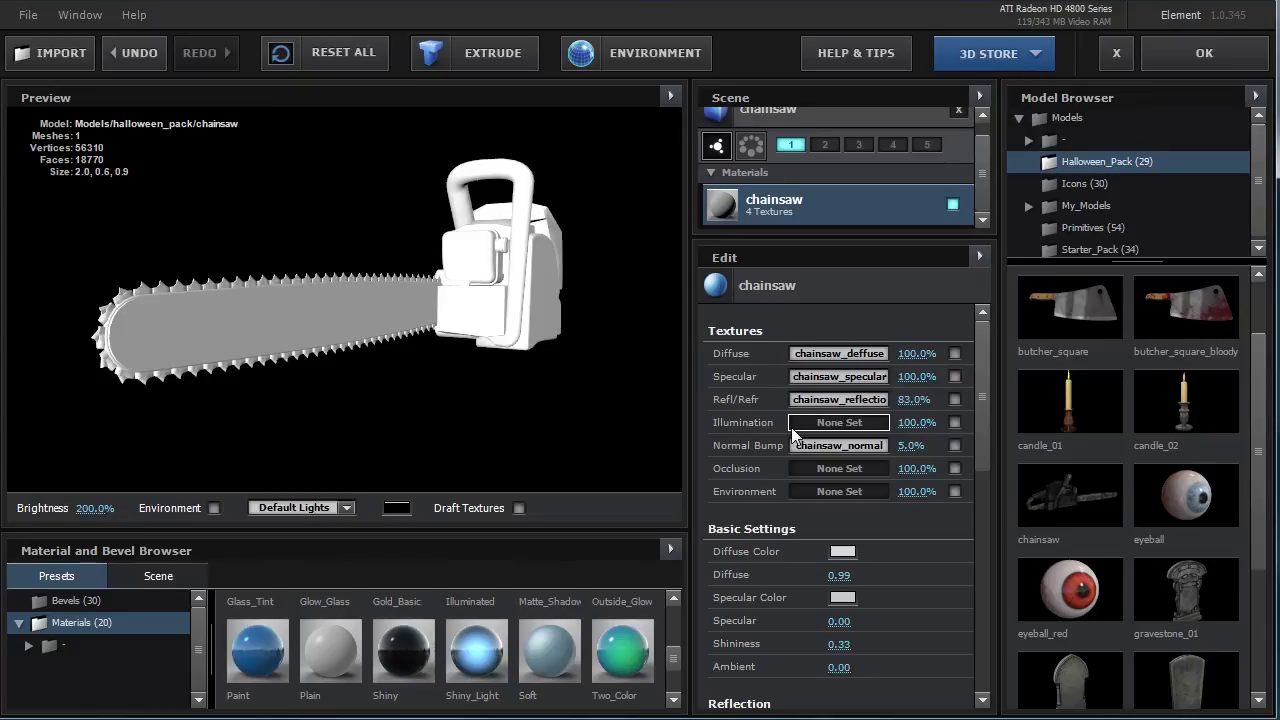
click(955, 354)
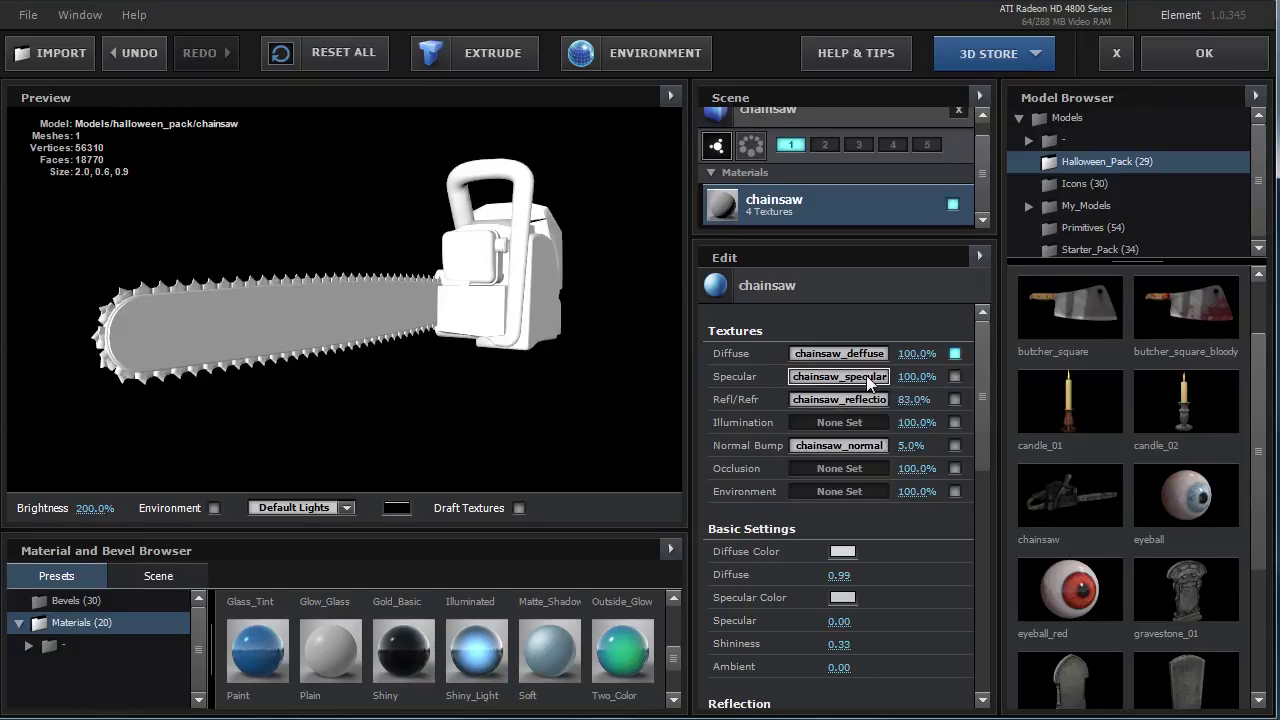
mouse_move(314, 325)
mouse_down()
mouse_move(541, 290)
mouse_move(617, 322)
mouse_move(613, 334)
mouse_up()
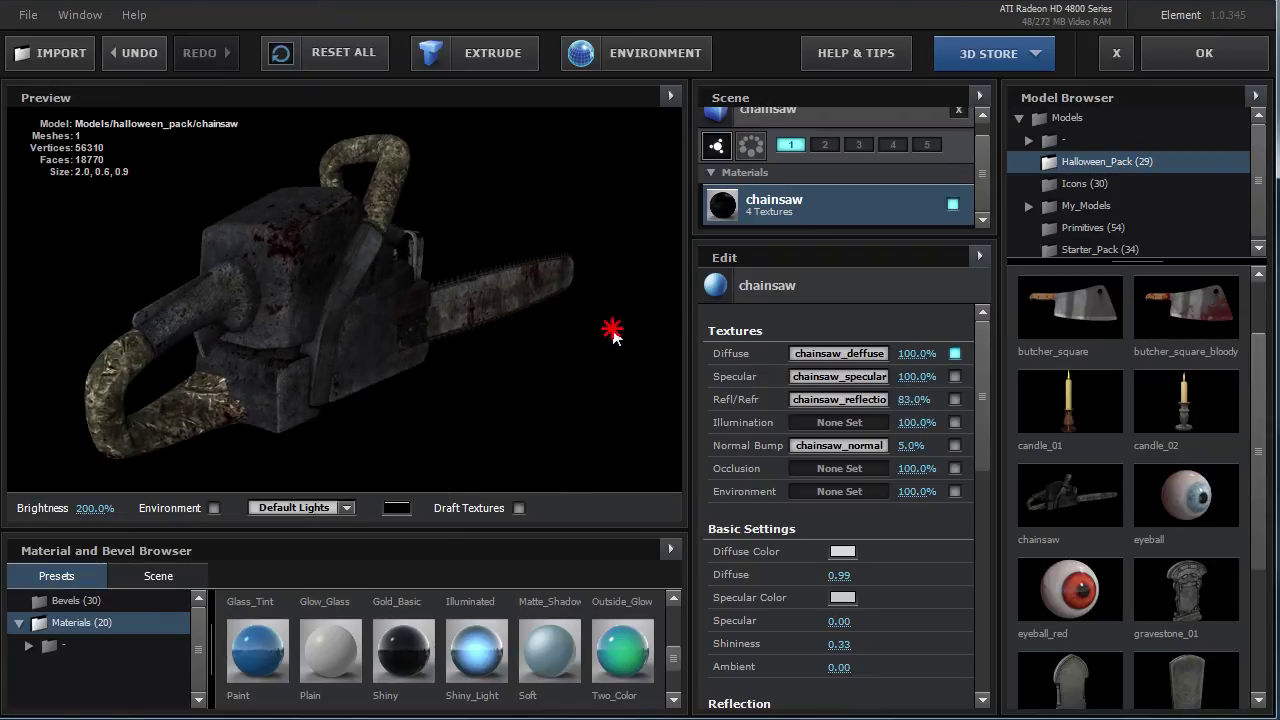
drag(613, 334, 613, 334)
click(836, 355)
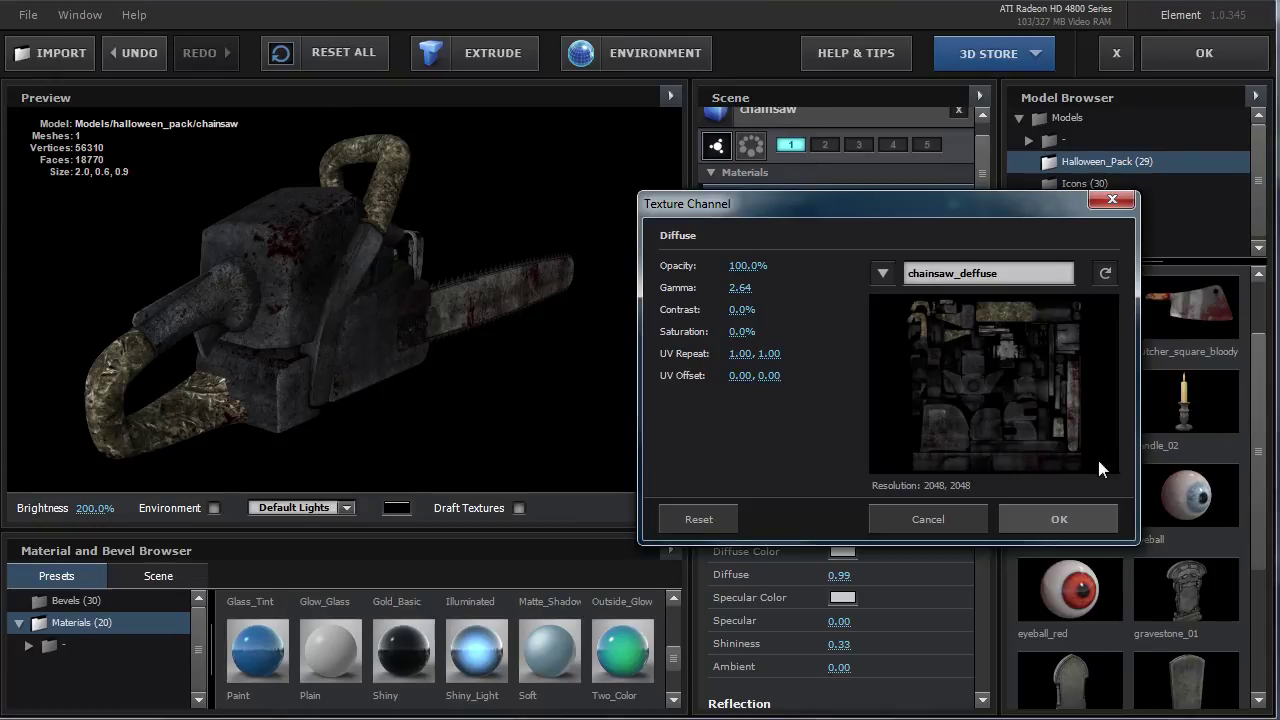
click(1051, 521)
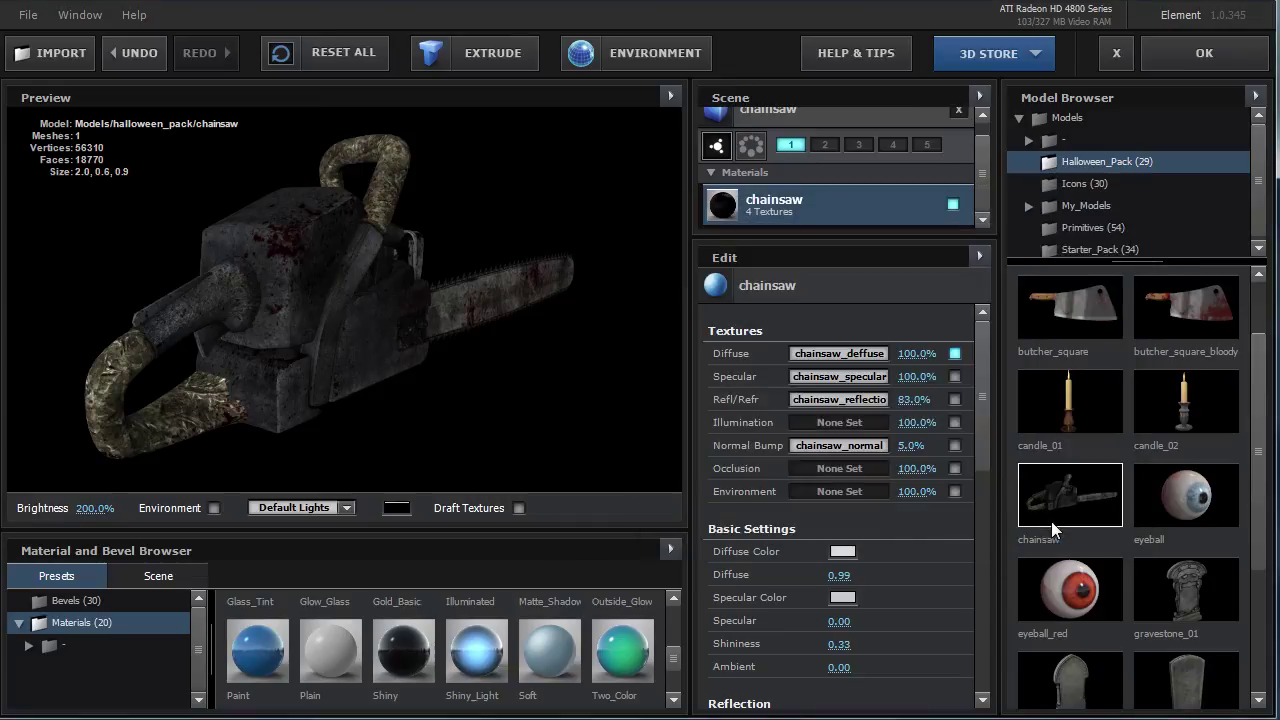
mouse_move(409, 303)
mouse_down()
mouse_move(330, 305)
mouse_move(463, 315)
mouse_move(485, 284)
mouse_up()
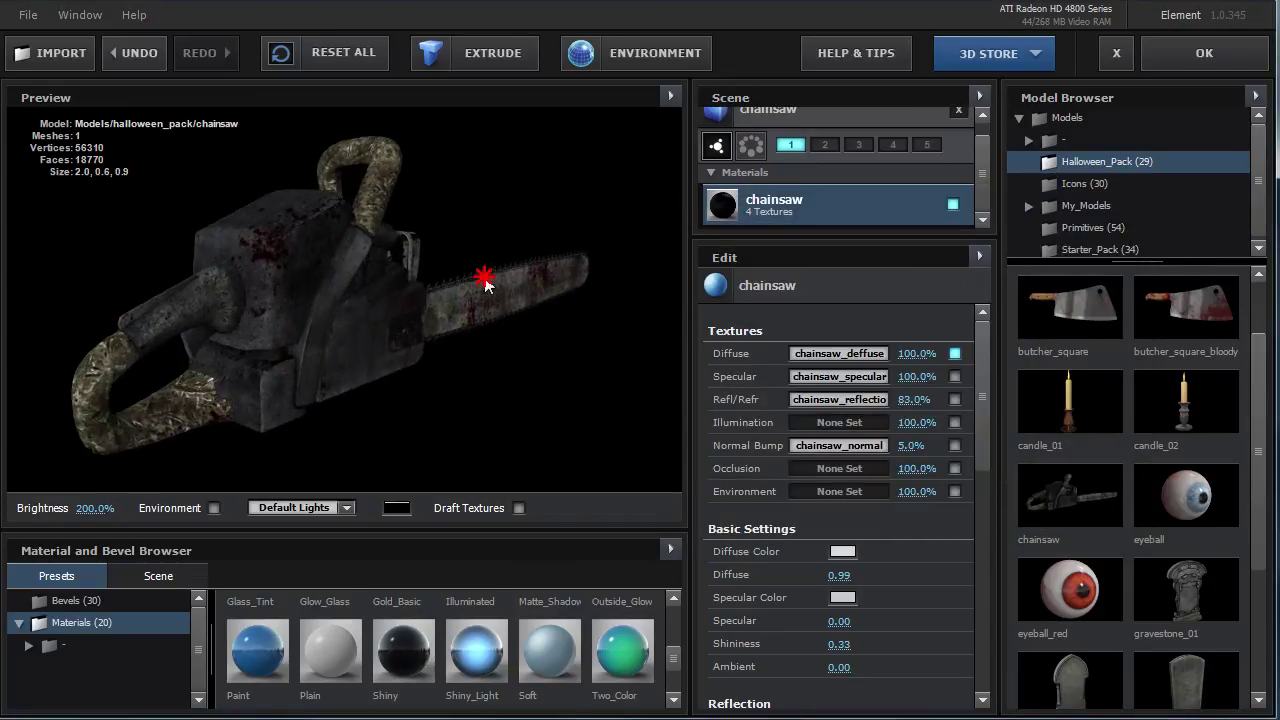
click(955, 354)
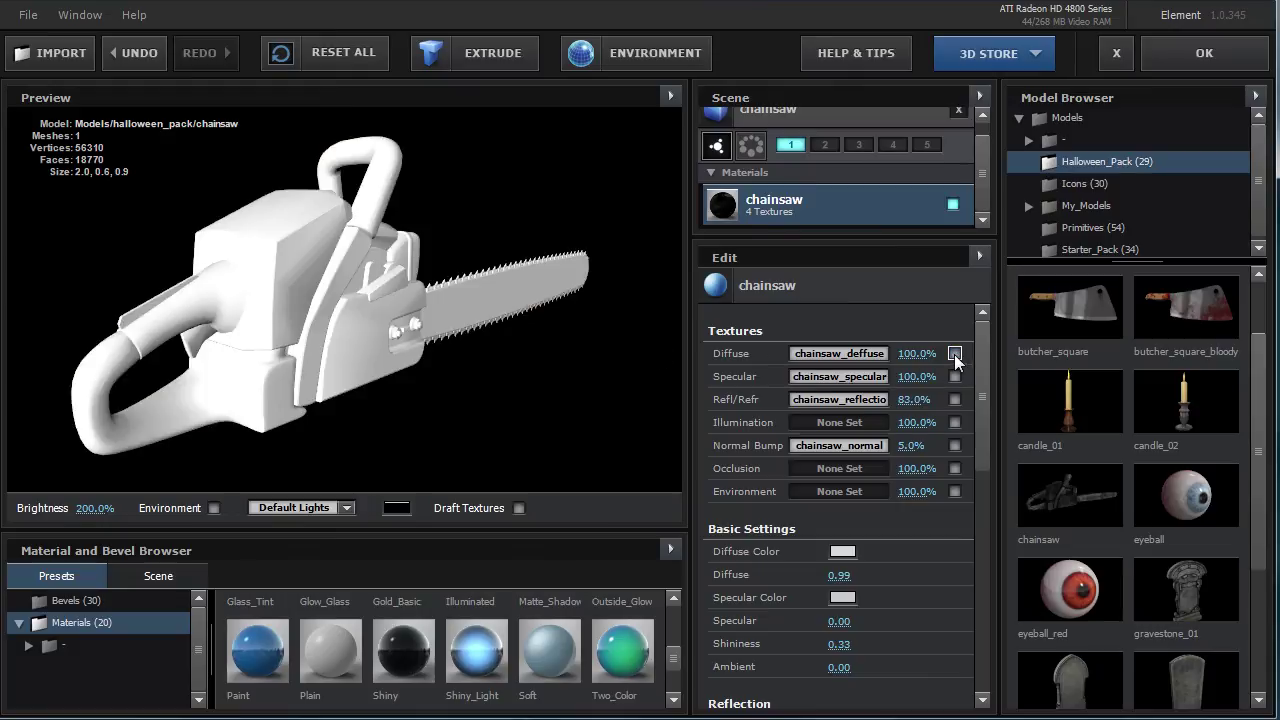
click(955, 354)
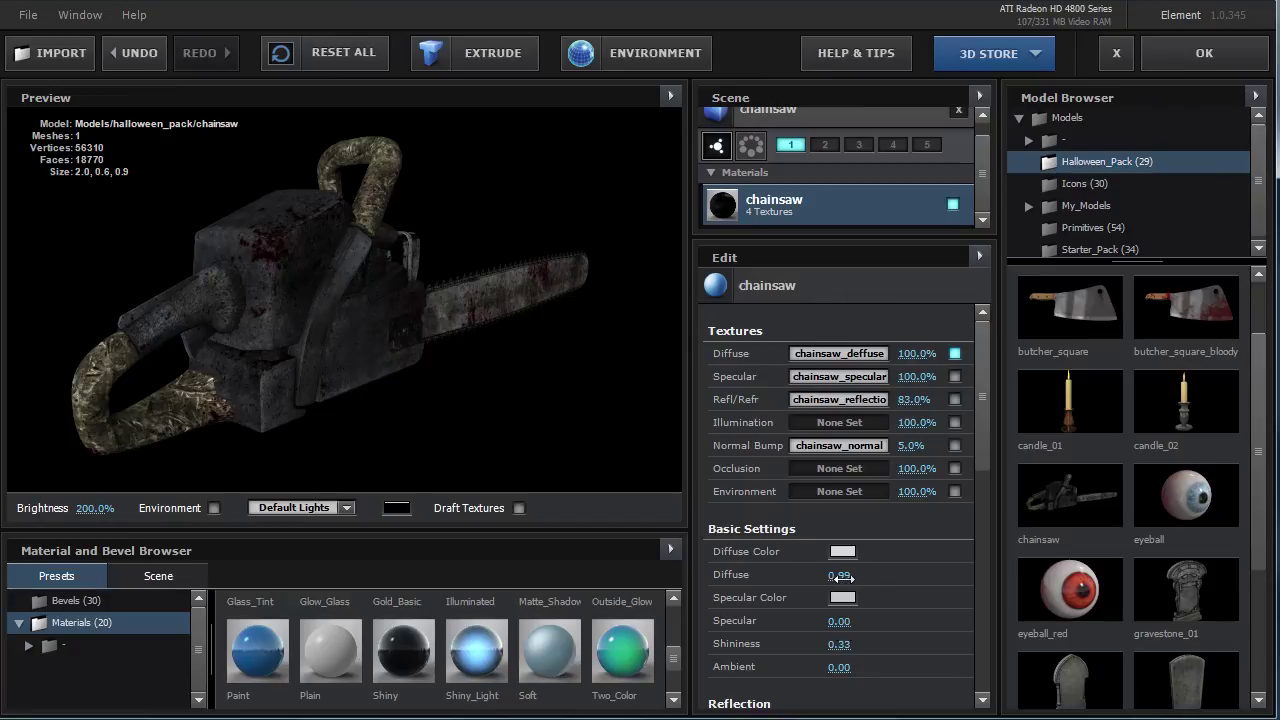
Raise the Diffuse value to 3.74, inspect the chainsaw, then turn the Diffuse texture off.
drag(838, 576, 1115, 577)
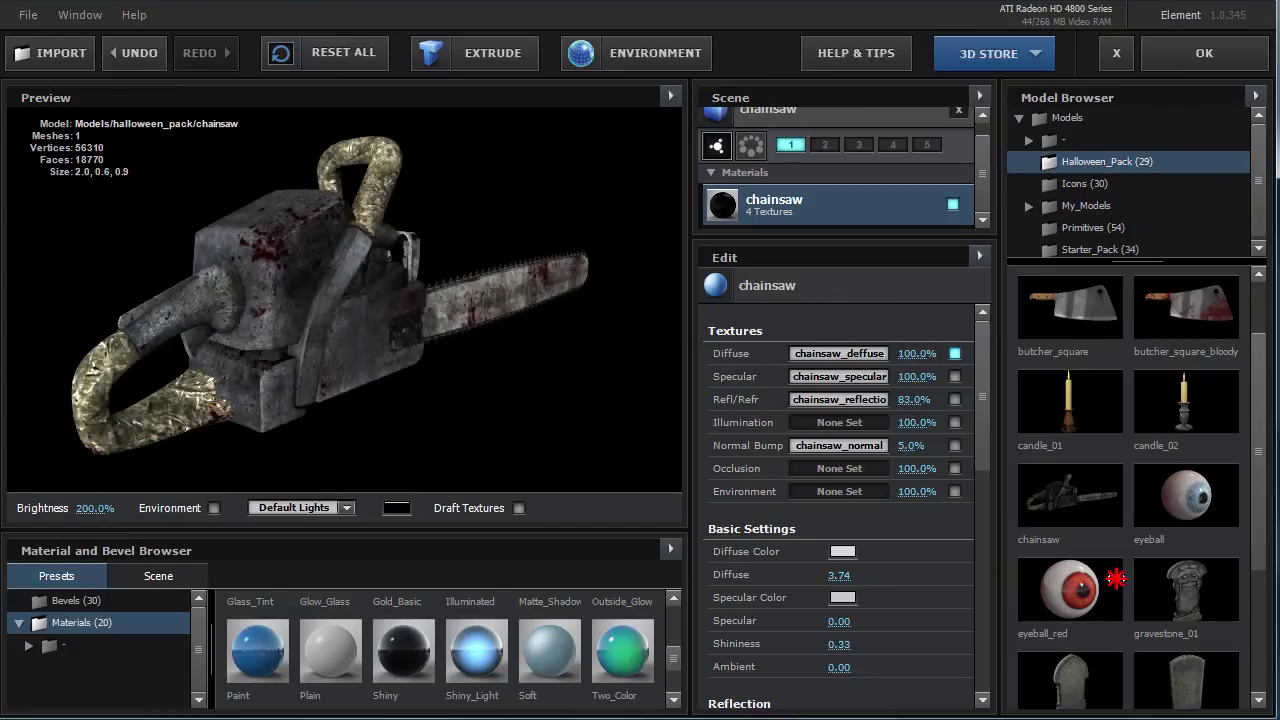
mouse_move(228, 333)
mouse_down()
mouse_move(525, 327)
mouse_move(343, 300)
mouse_move(407, 332)
mouse_move(347, 300)
mouse_move(491, 257)
mouse_move(623, 280)
mouse_move(643, 323)
mouse_up()
drag(486, 278, 495, 257)
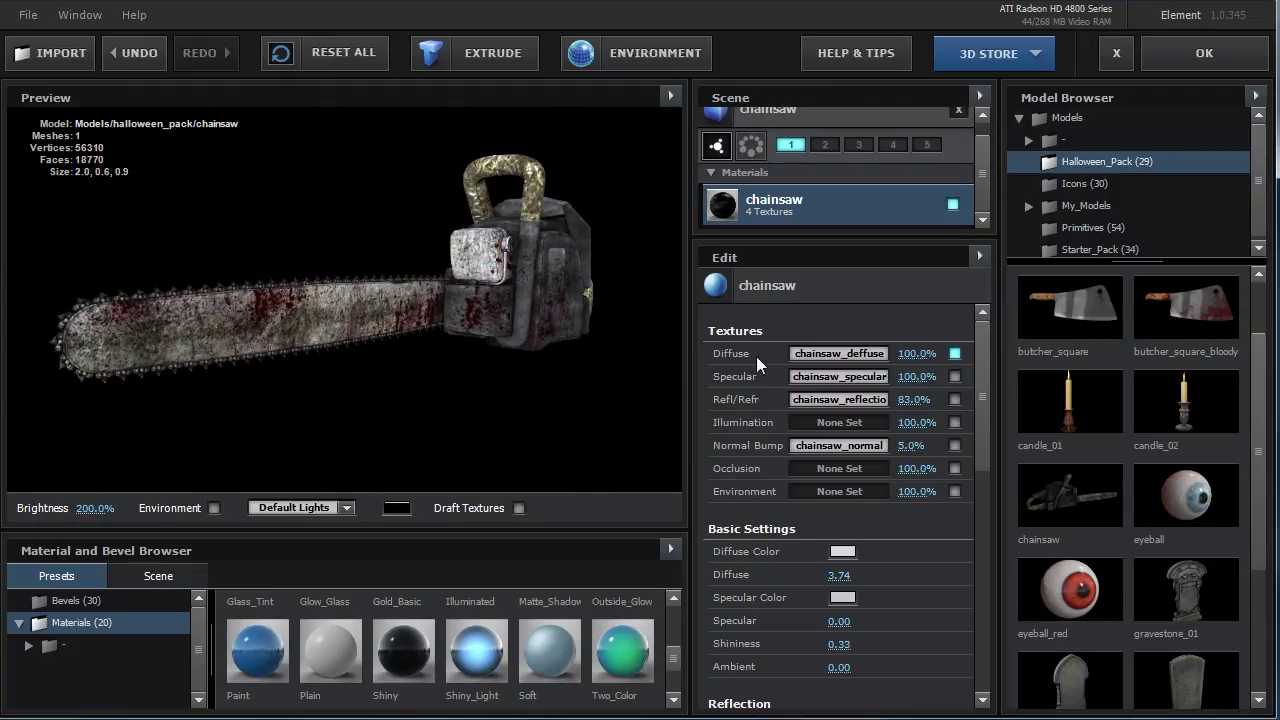
click(955, 355)
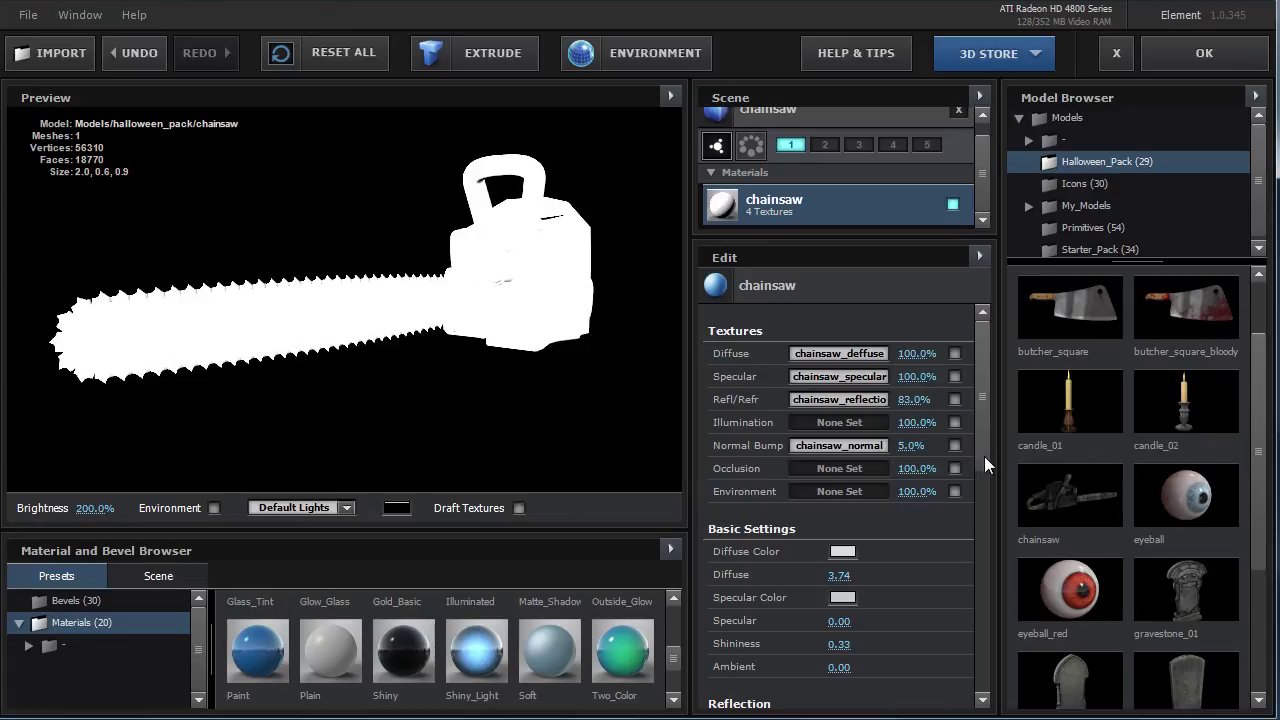
Set Diffuse to 1.00 and darken the Diffuse Color to mid grey 9E9E9E.
click(840, 575)
click(849, 554)
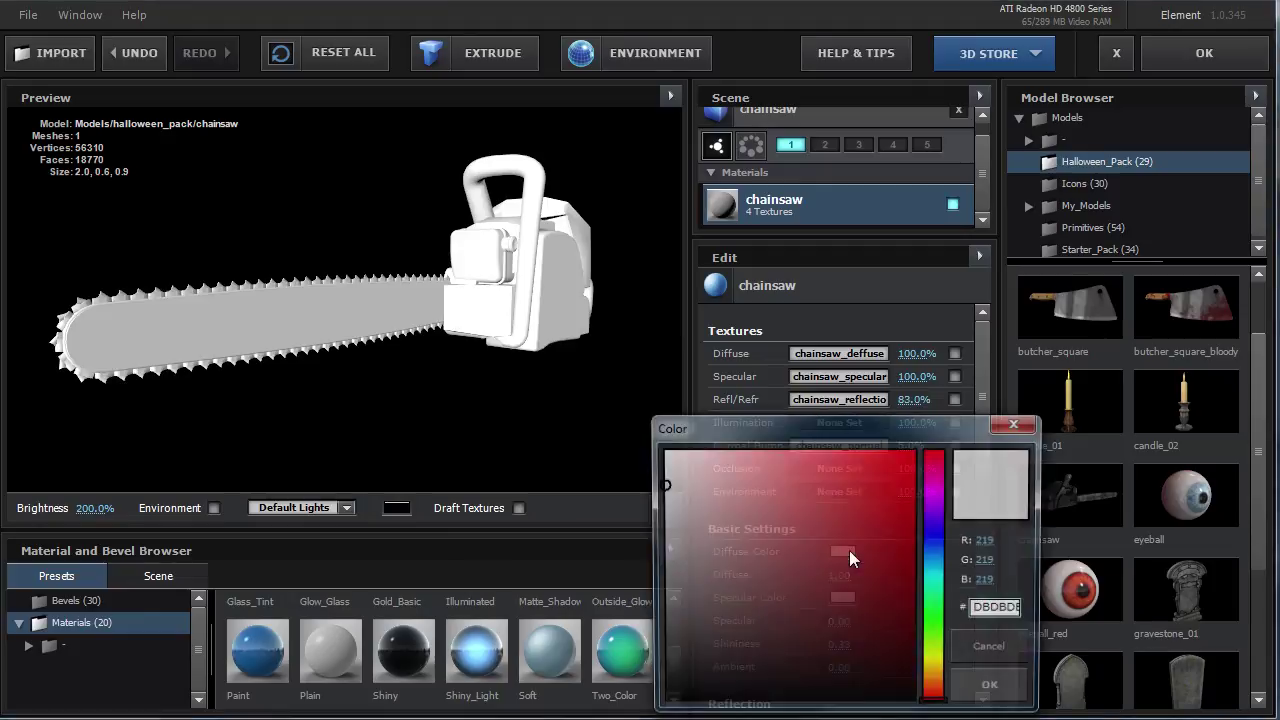
drag(651, 512, 658, 540)
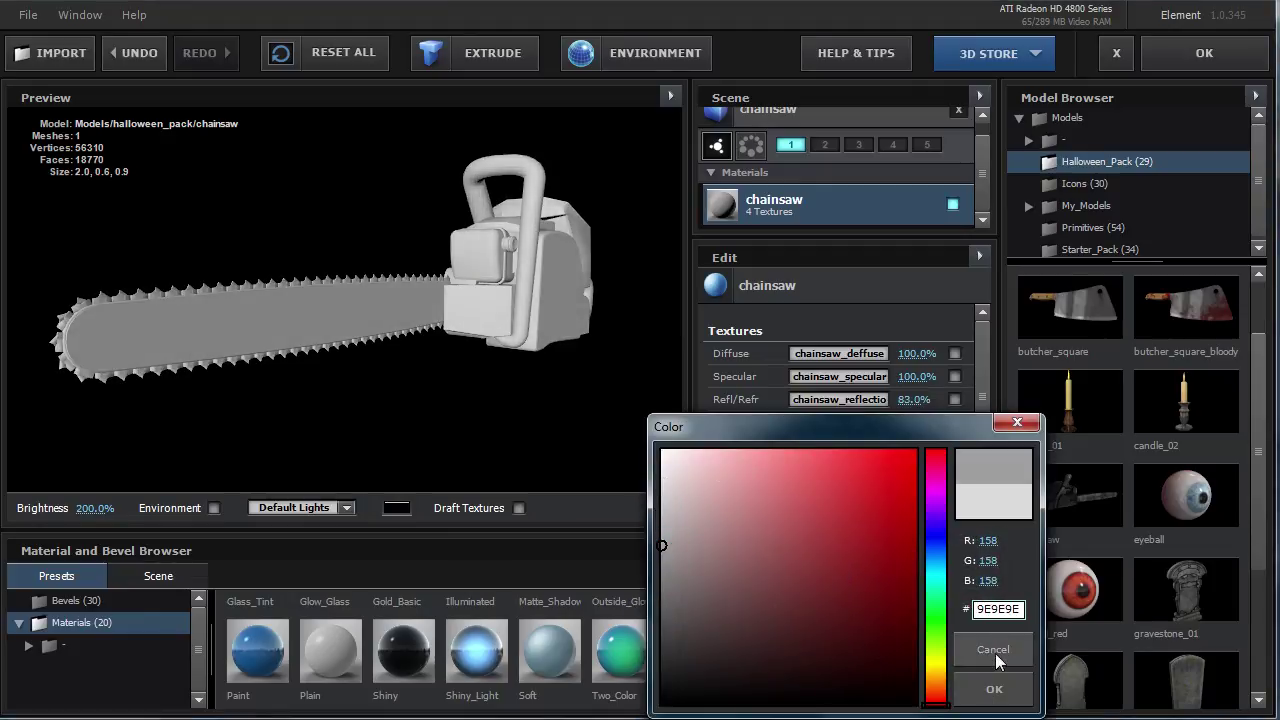
Keep the grey Diffuse Color and set Normal Bump strength to 100%.
click(997, 656)
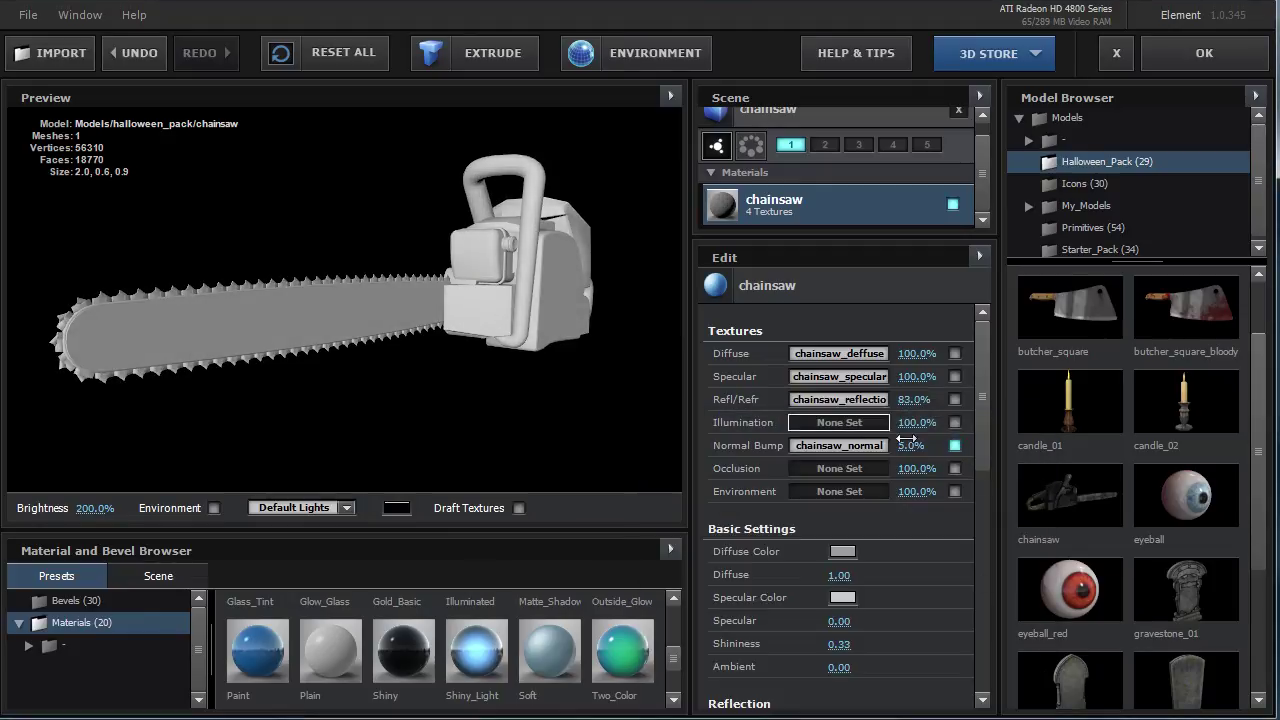
mouse_move(234, 321)
mouse_down()
mouse_move(535, 328)
mouse_move(538, 313)
mouse_up()
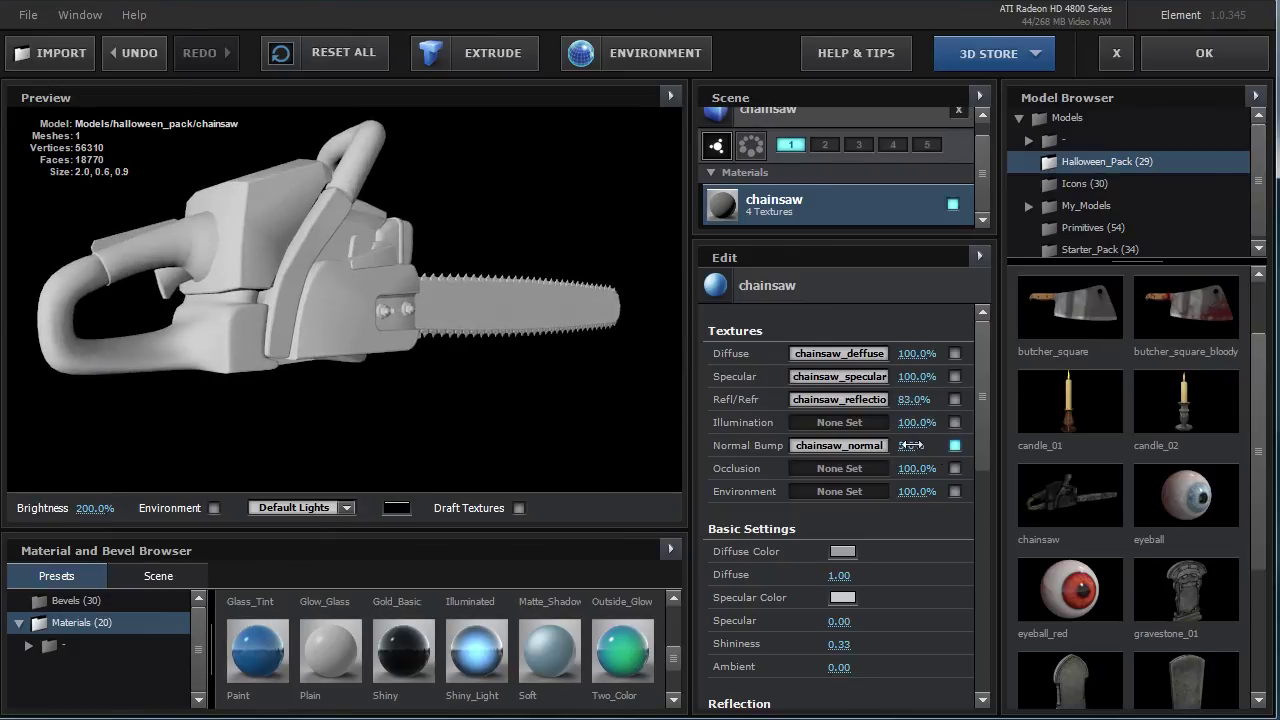
mouse_move(295, 324)
mouse_down()
mouse_move(331, 354)
mouse_move(354, 332)
mouse_move(504, 316)
mouse_move(414, 277)
mouse_move(391, 303)
mouse_move(409, 323)
mouse_move(397, 282)
mouse_move(306, 240)
mouse_move(462, 280)
mouse_move(586, 337)
mouse_move(380, 289)
mouse_move(426, 287)
mouse_move(423, 318)
mouse_move(466, 274)
mouse_move(458, 291)
mouse_up()
scroll(363, 312, up, 2)
scroll(363, 312, up, 2)
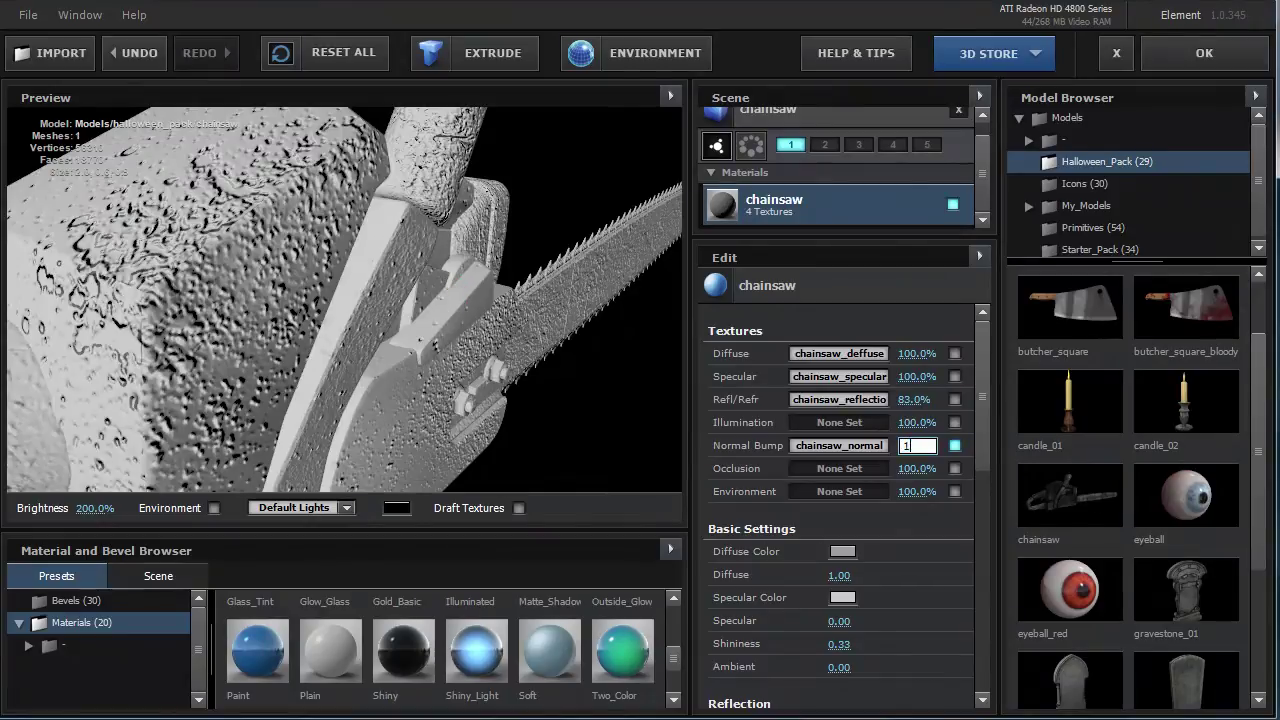
key(Return)
drag(505, 345, 524, 366)
mouse_move(258, 303)
mouse_down()
mouse_move(263, 234)
mouse_move(229, 163)
mouse_move(209, 289)
mouse_move(309, 223)
mouse_up()
mouse_move(480, 323)
mouse_down()
mouse_move(337, 257)
mouse_move(220, 243)
mouse_move(224, 227)
mouse_up()
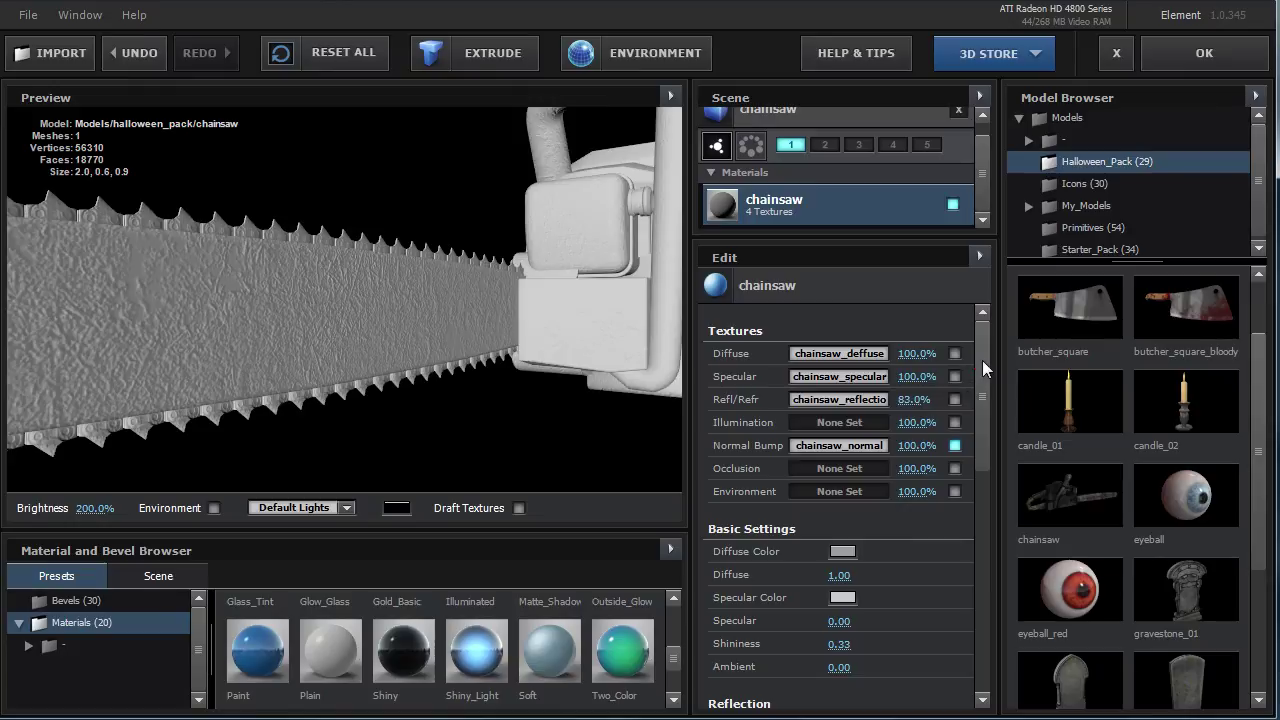
Re-enable the Diffuse texture and raise preview Brightness to 1000%.
click(955, 353)
mouse_move(369, 272)
mouse_down()
mouse_move(466, 291)
mouse_move(575, 206)
mouse_move(577, 251)
mouse_move(283, 385)
mouse_up()
drag(85, 510, 786, 512)
mouse_move(626, 362)
mouse_down()
mouse_move(380, 334)
mouse_move(266, 349)
mouse_move(371, 327)
mouse_move(386, 346)
mouse_move(403, 349)
mouse_move(421, 327)
mouse_move(426, 340)
mouse_move(583, 193)
mouse_move(343, 251)
mouse_move(386, 300)
mouse_up()
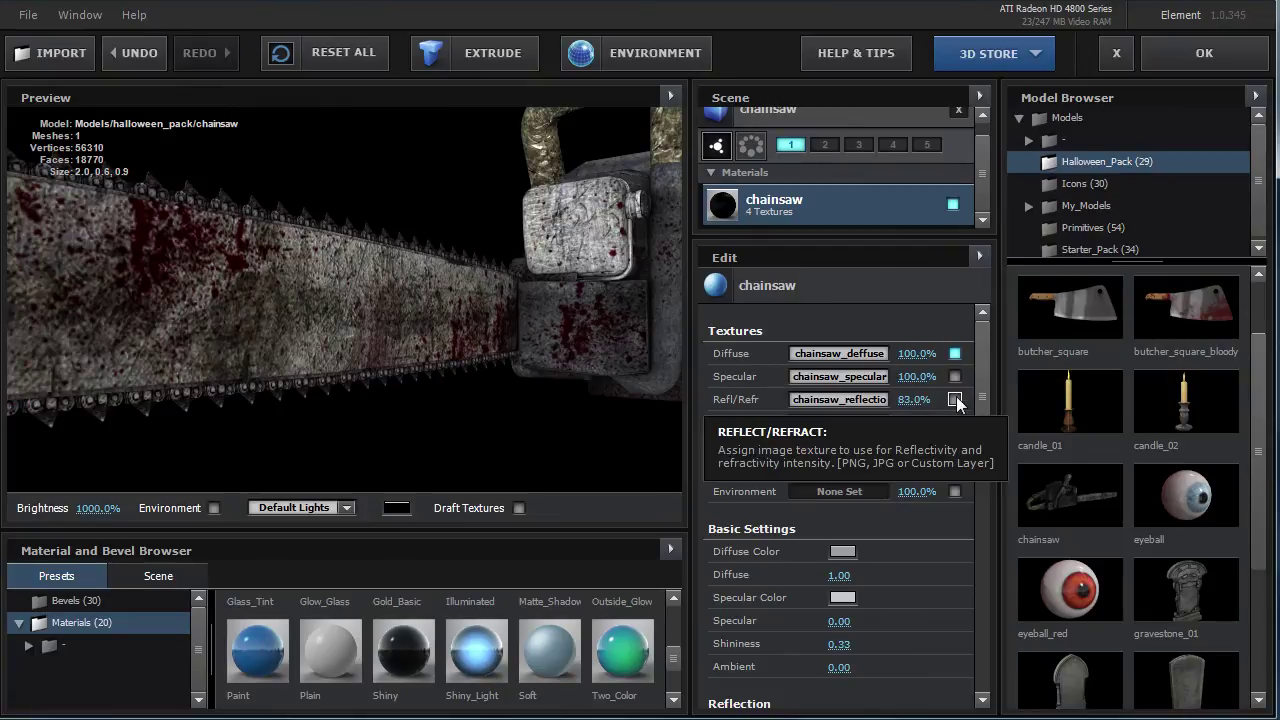
Set the chainsaw's Reflection Intensity to 100%.
drag(981, 460, 981, 538)
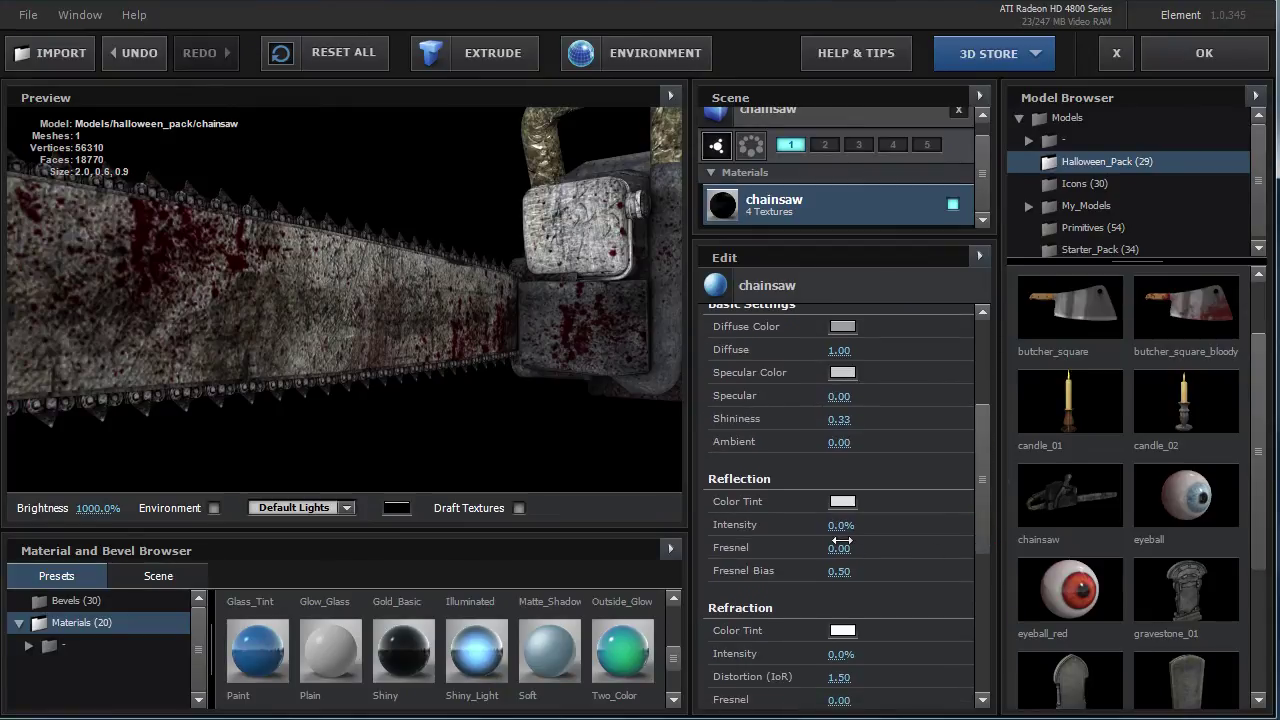
key(Return)
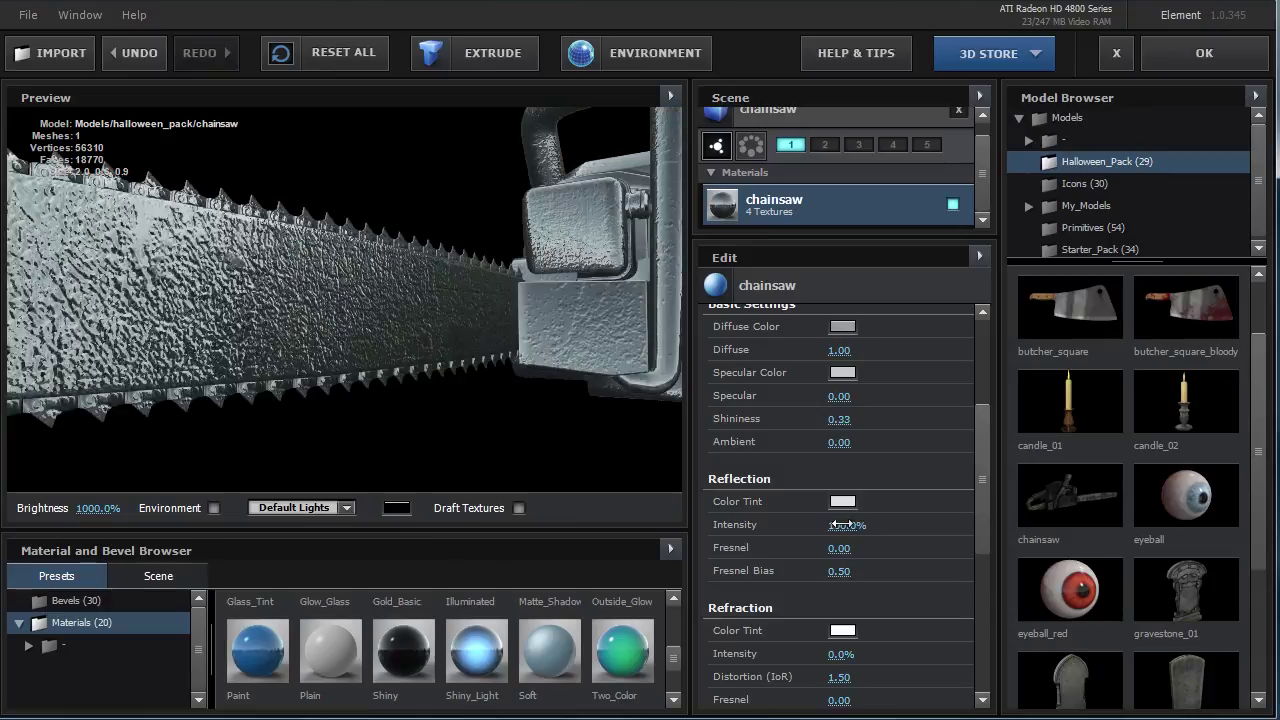
drag(836, 524, 740, 536)
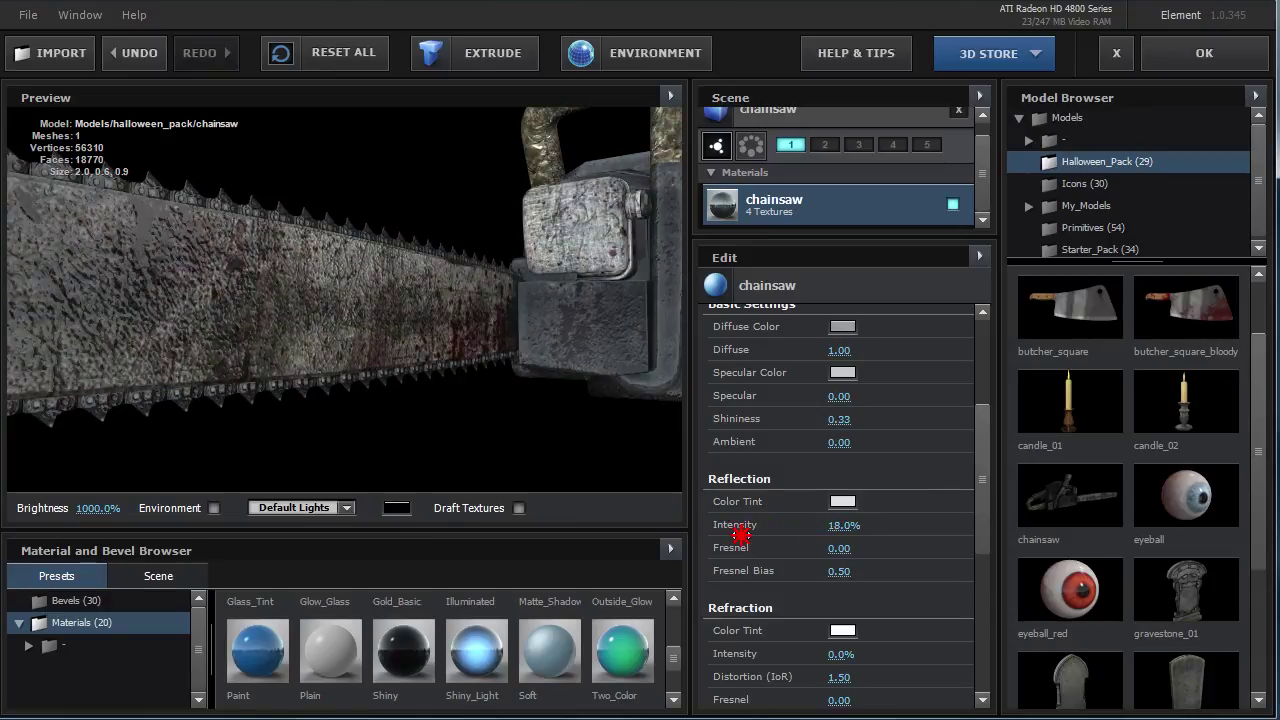
drag(750, 537, 808, 539)
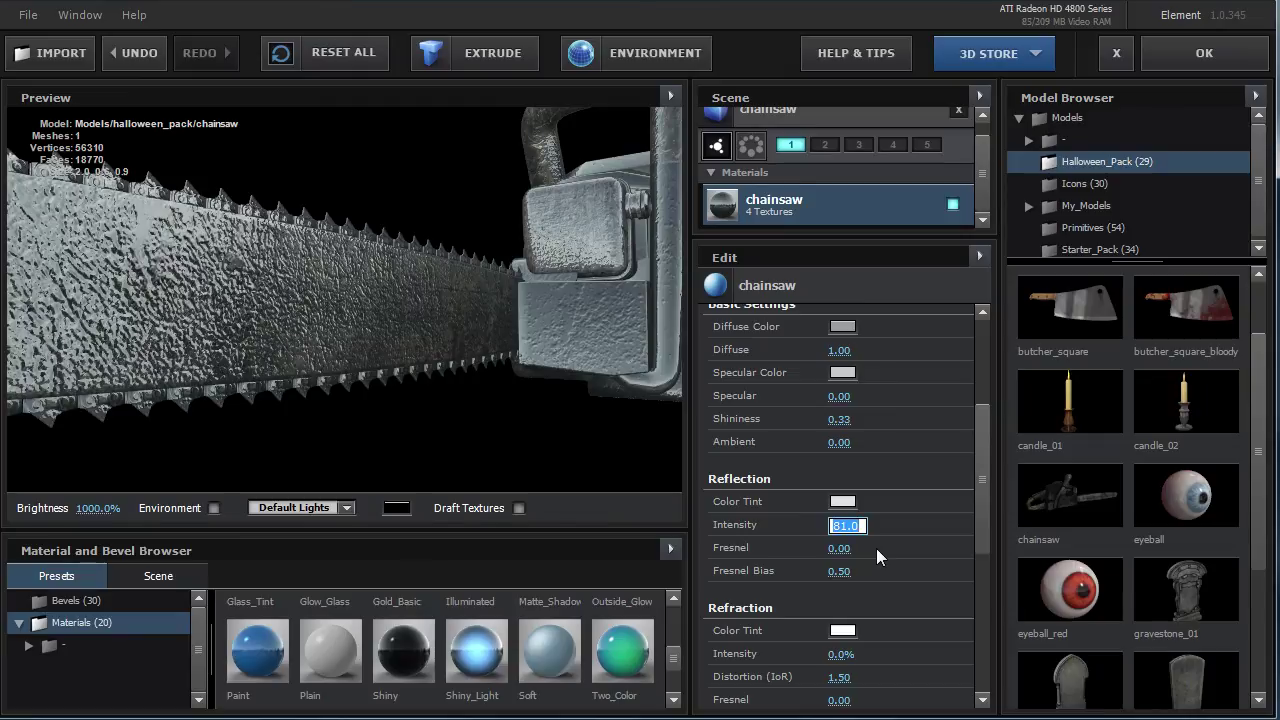
text(100)
key(Return)
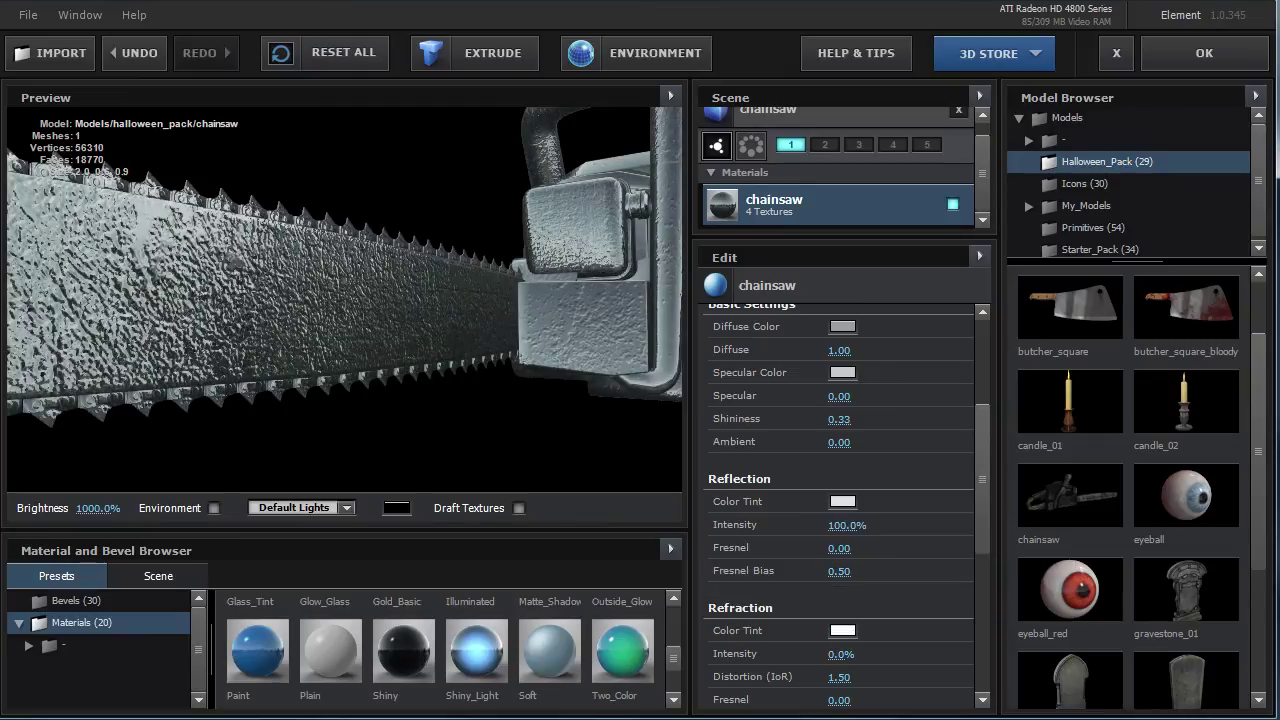
Lower Reflection Intensity to about 61% and open the chainsaw_reflection texture channel settings.
mouse_move(347, 353)
mouse_down()
mouse_move(550, 363)
mouse_move(270, 327)
mouse_move(286, 337)
mouse_up()
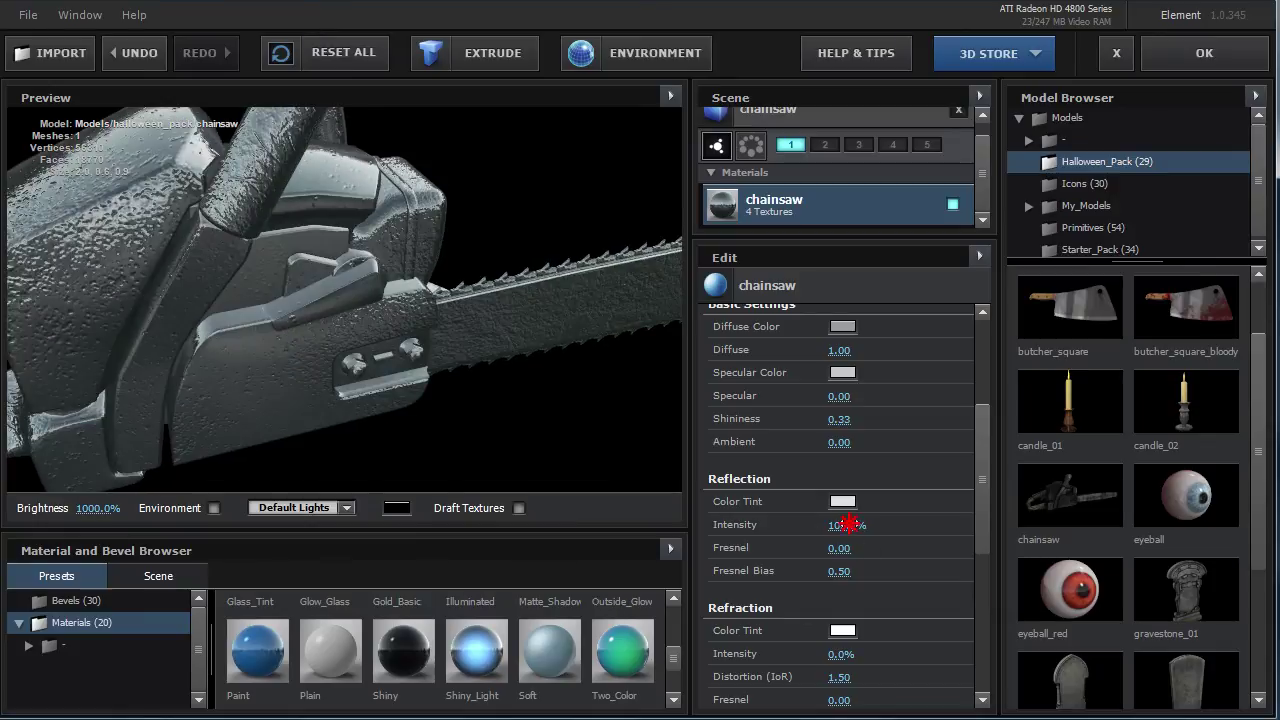
drag(848, 524, 816, 526)
mouse_move(385, 374)
mouse_down()
mouse_move(323, 271)
mouse_move(246, 300)
mouse_move(315, 305)
mouse_move(551, 394)
mouse_move(508, 363)
mouse_up()
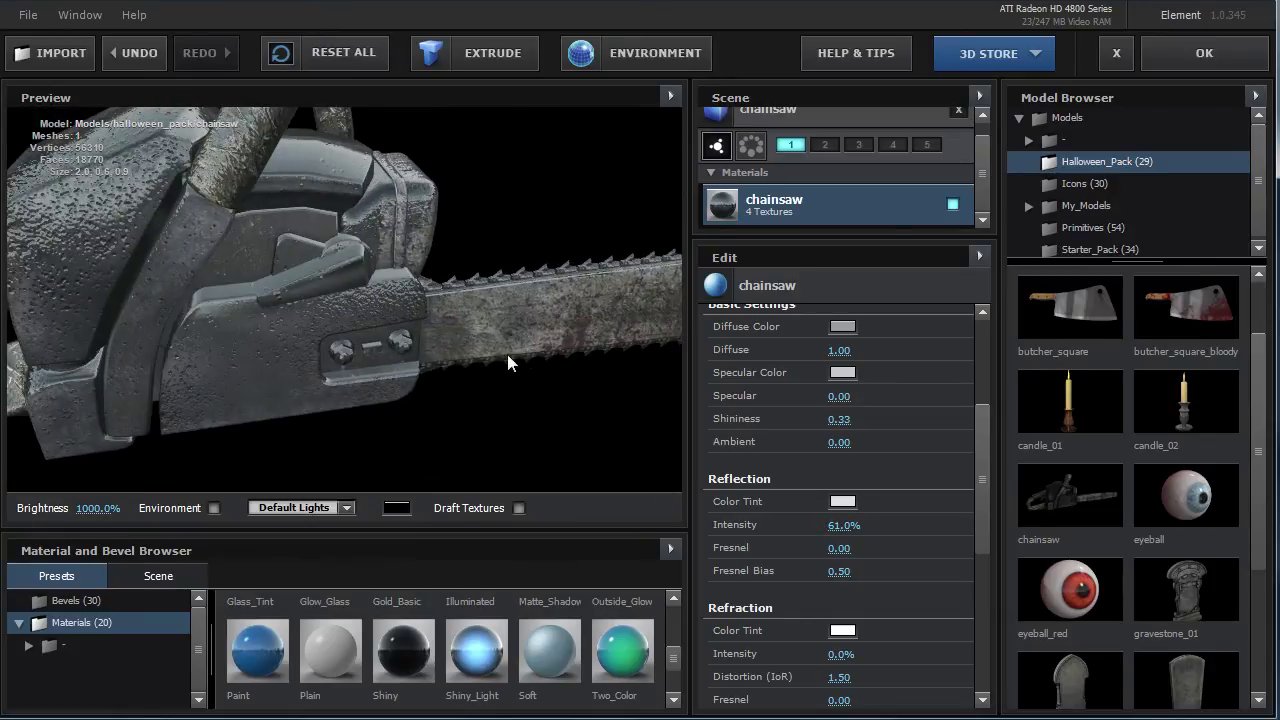
mouse_move(586, 361)
mouse_down()
mouse_move(200, 300)
mouse_move(297, 297)
mouse_move(309, 314)
mouse_move(301, 342)
mouse_move(297, 277)
mouse_move(552, 362)
mouse_move(551, 303)
mouse_move(640, 337)
mouse_move(251, 289)
mouse_move(337, 337)
mouse_move(357, 286)
mouse_move(646, 291)
mouse_move(672, 275)
mouse_move(580, 289)
mouse_move(592, 289)
mouse_up()
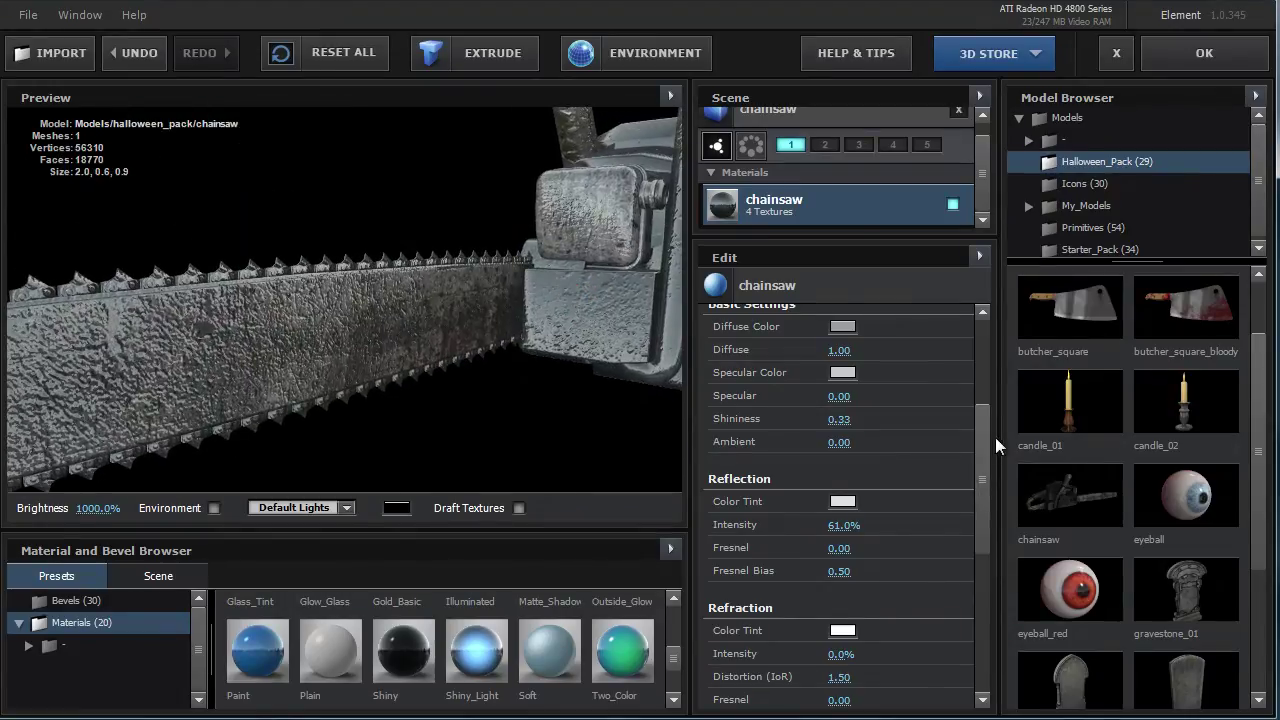
drag(983, 455, 983, 385)
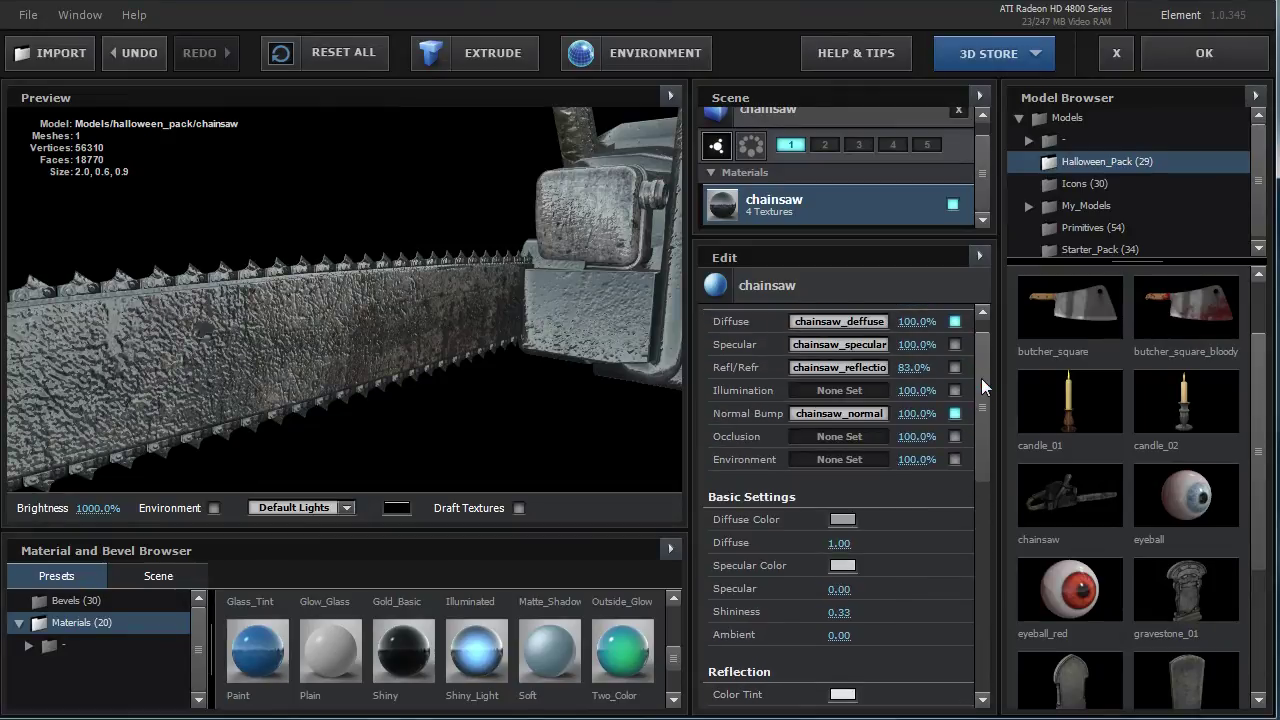
click(816, 370)
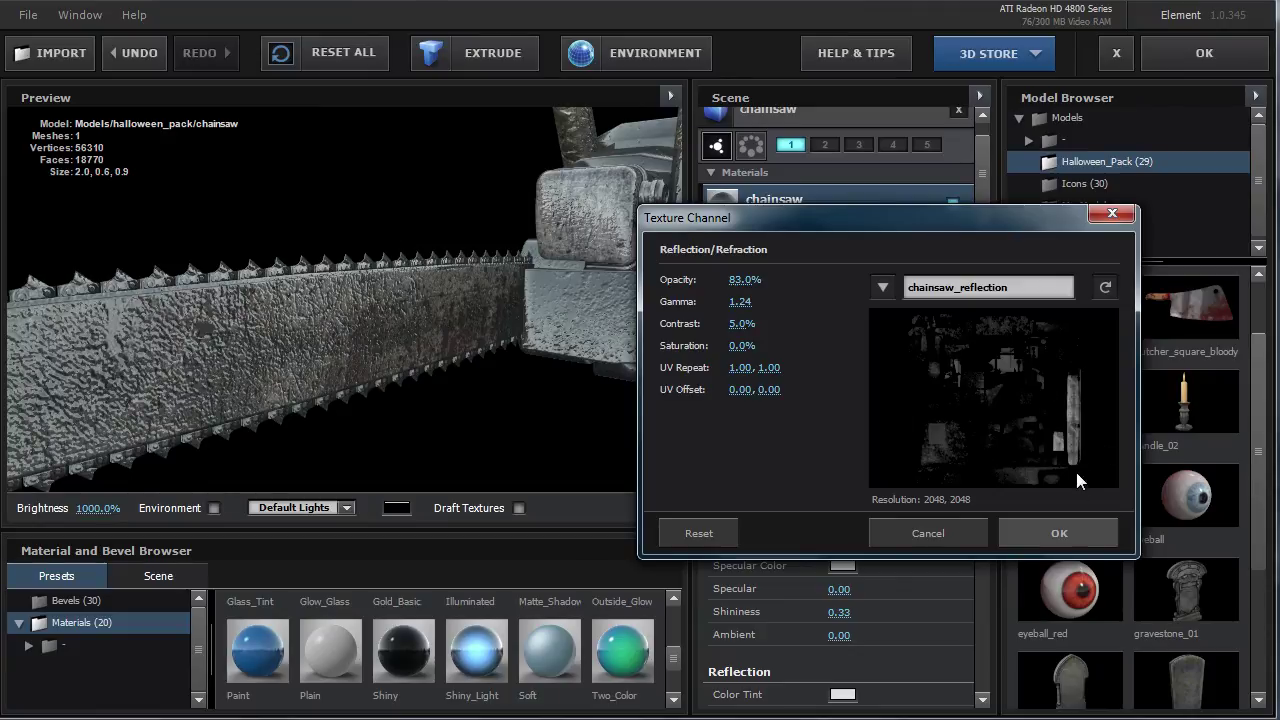
Close the texture channel settings and enable the chainsaw's Refl/Refr texture map.
click(1040, 520)
mouse_move(474, 395)
mouse_down()
mouse_move(355, 352)
mouse_move(291, 289)
mouse_move(297, 320)
mouse_move(277, 340)
mouse_move(320, 362)
mouse_move(457, 366)
mouse_move(331, 337)
mouse_move(320, 352)
mouse_up()
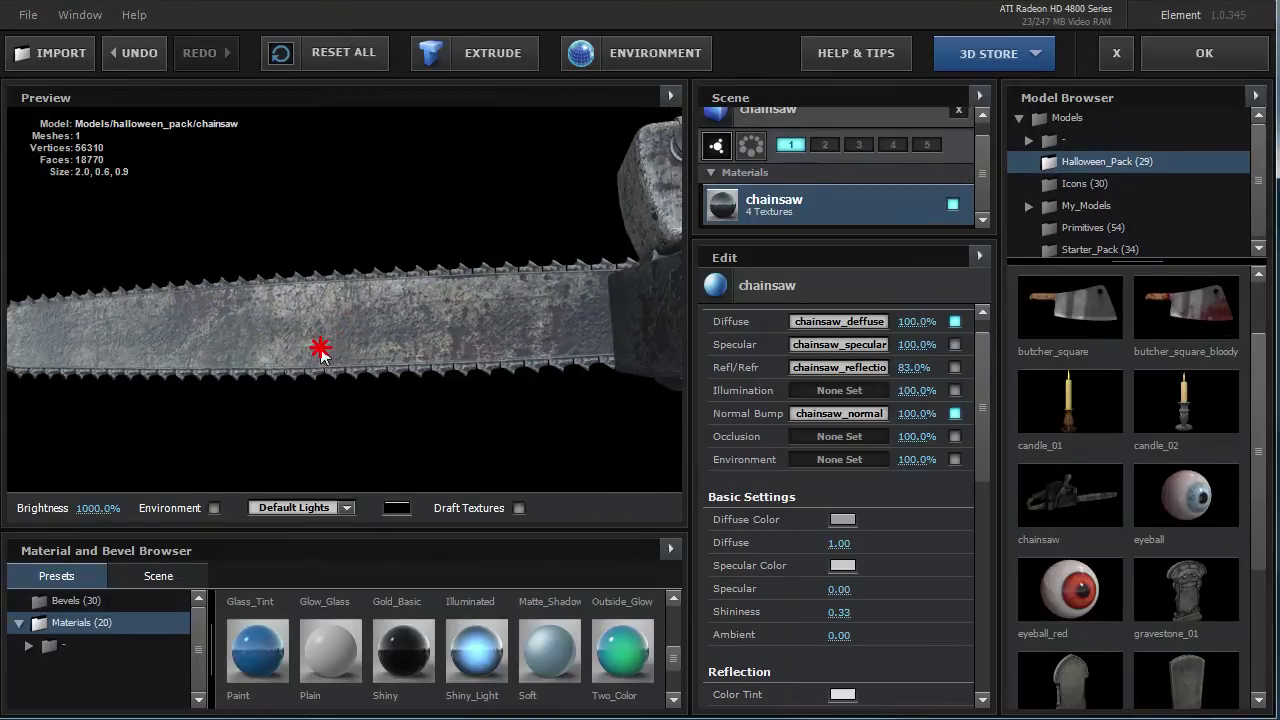
click(846, 366)
click(1036, 540)
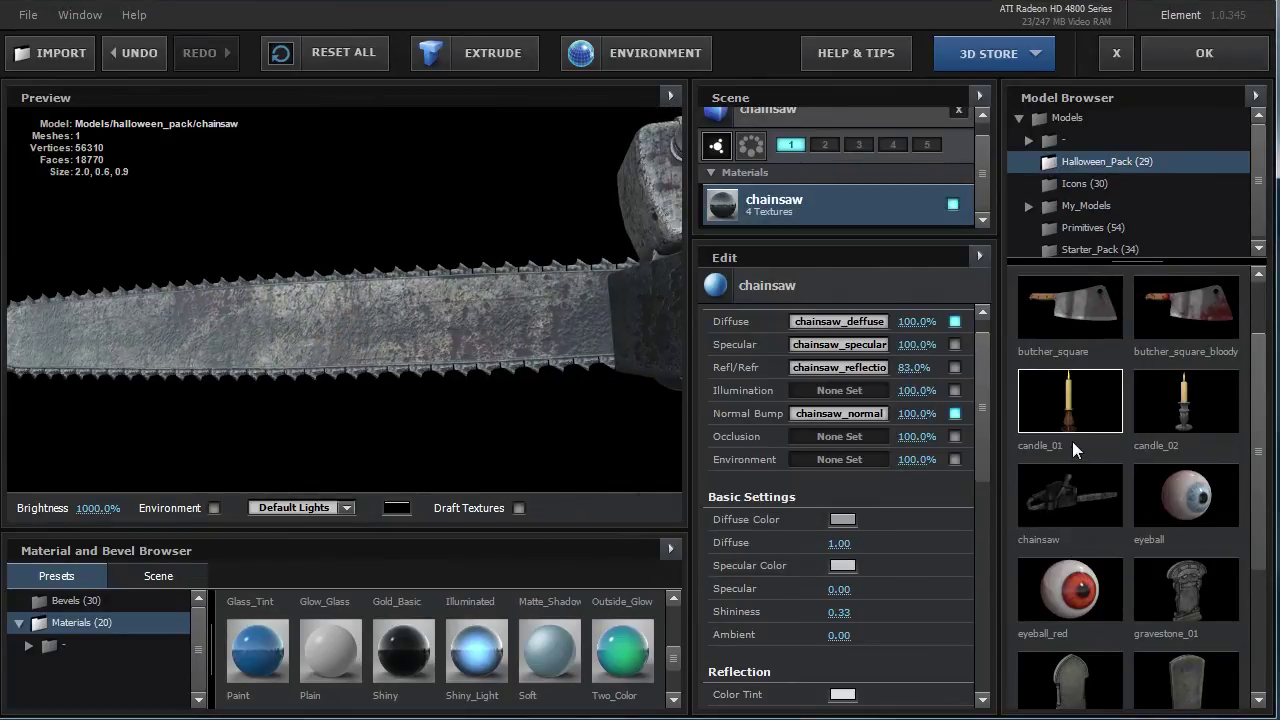
click(953, 367)
mouse_move(418, 355)
mouse_down()
mouse_move(443, 337)
mouse_move(562, 373)
mouse_move(571, 320)
mouse_move(660, 335)
mouse_move(686, 326)
mouse_move(355, 272)
mouse_move(380, 337)
mouse_move(698, 316)
mouse_up()
Set the chainsaw's reflection Intensity to 100%.
drag(986, 436, 986, 512)
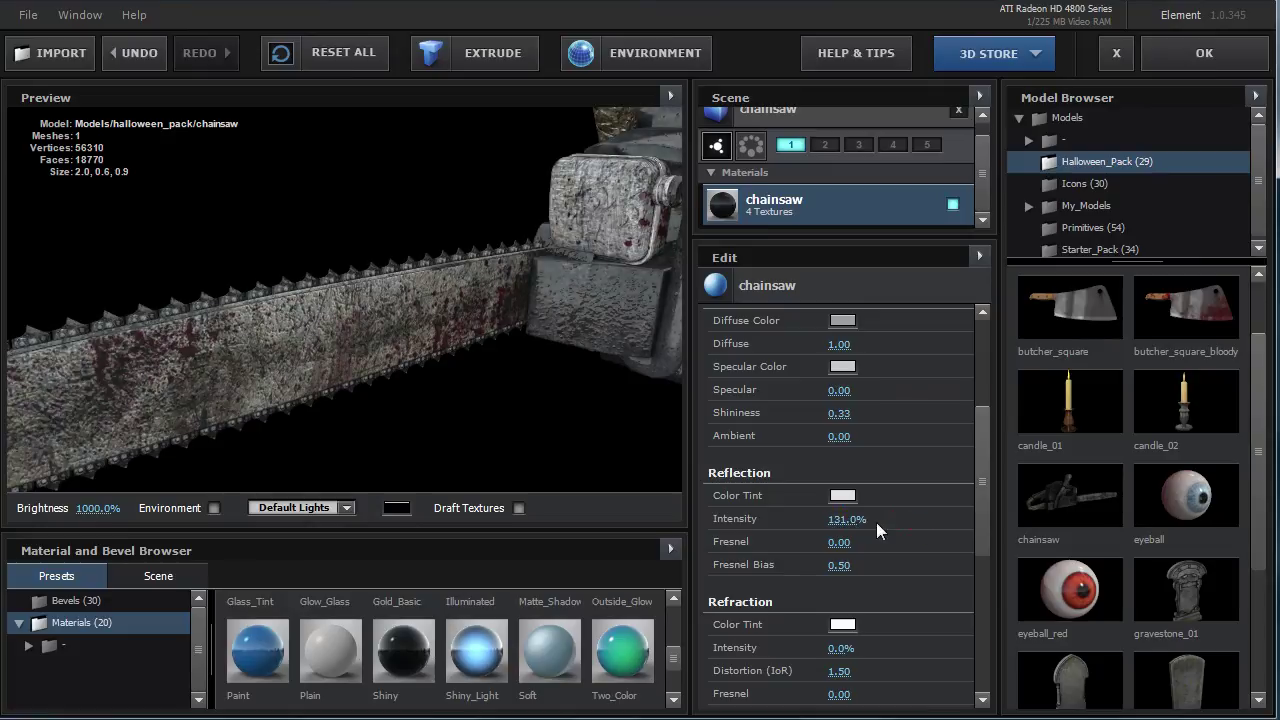
text(100)
key(Return)
mouse_move(456, 252)
mouse_down()
mouse_move(397, 368)
mouse_move(266, 334)
mouse_move(294, 391)
mouse_move(511, 391)
mouse_move(690, 370)
mouse_move(429, 337)
mouse_move(414, 386)
mouse_move(343, 400)
mouse_move(337, 320)
mouse_move(263, 263)
mouse_move(489, 297)
mouse_move(509, 337)
mouse_move(613, 362)
mouse_up()
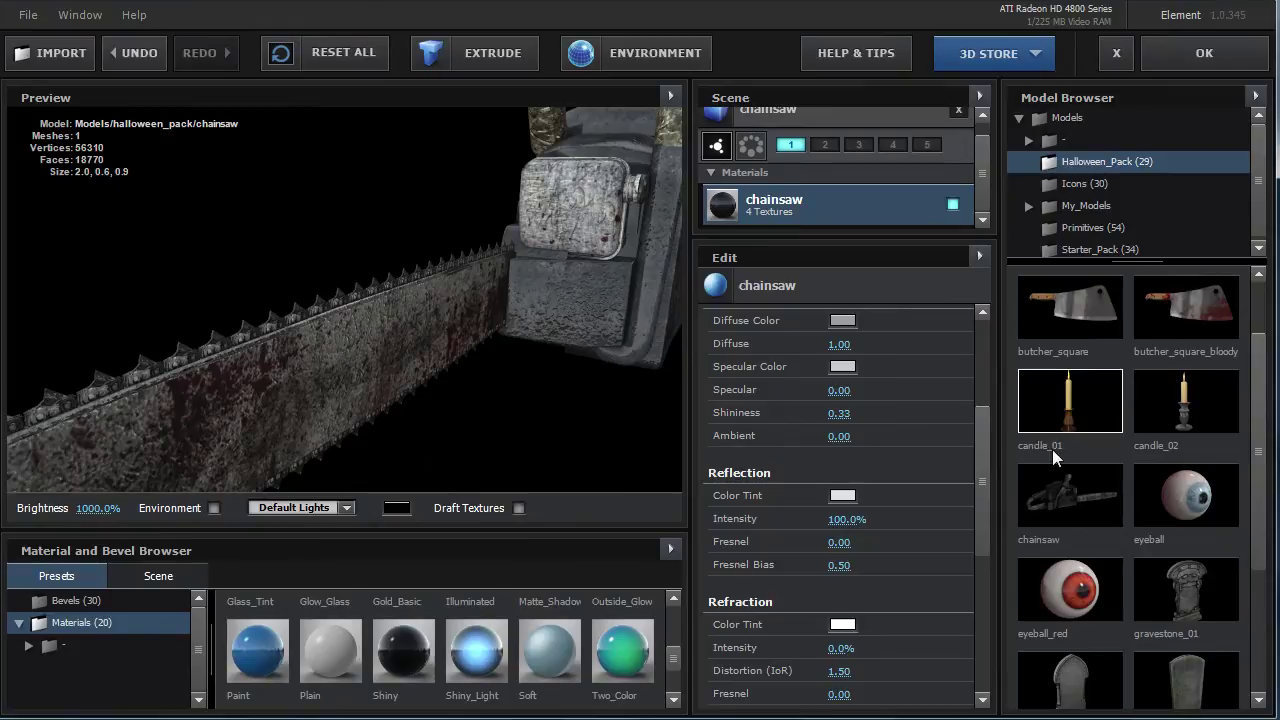
drag(978, 455, 985, 343)
Lighten the chainsaw's diffuse colour to ECECEC.
click(843, 551)
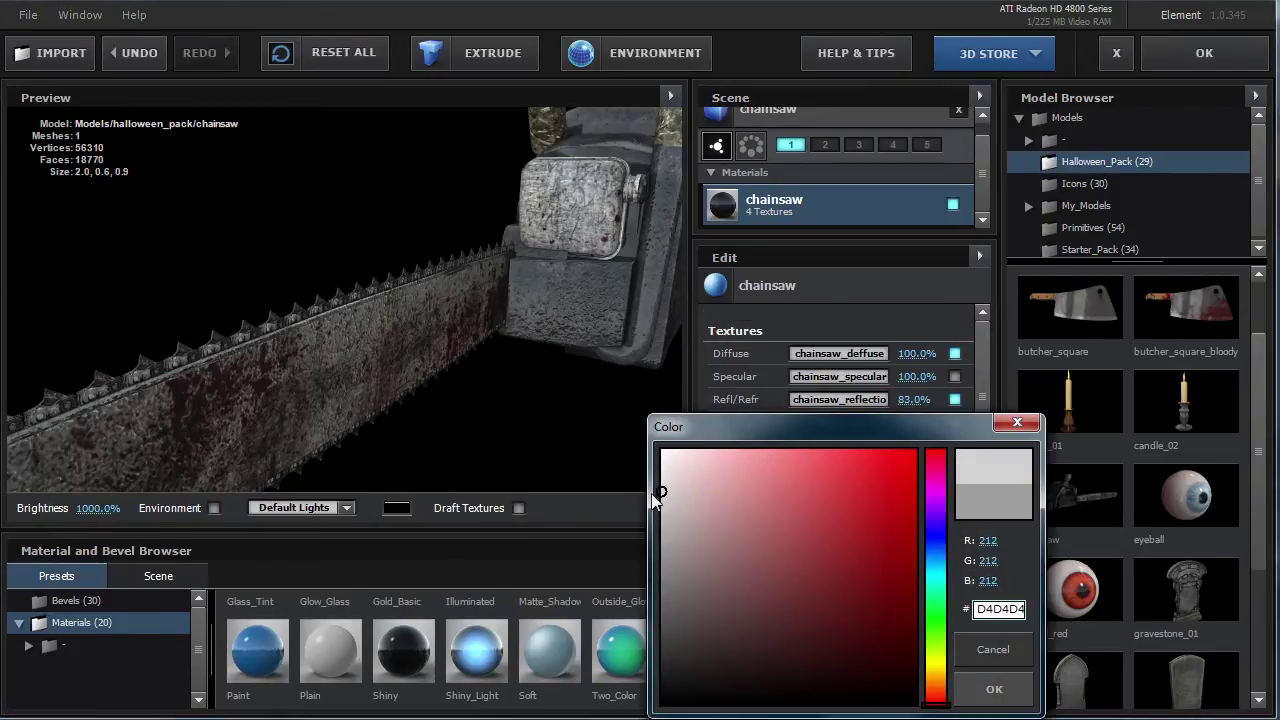
drag(654, 497, 667, 475)
click(1005, 690)
drag(380, 390, 657, 415)
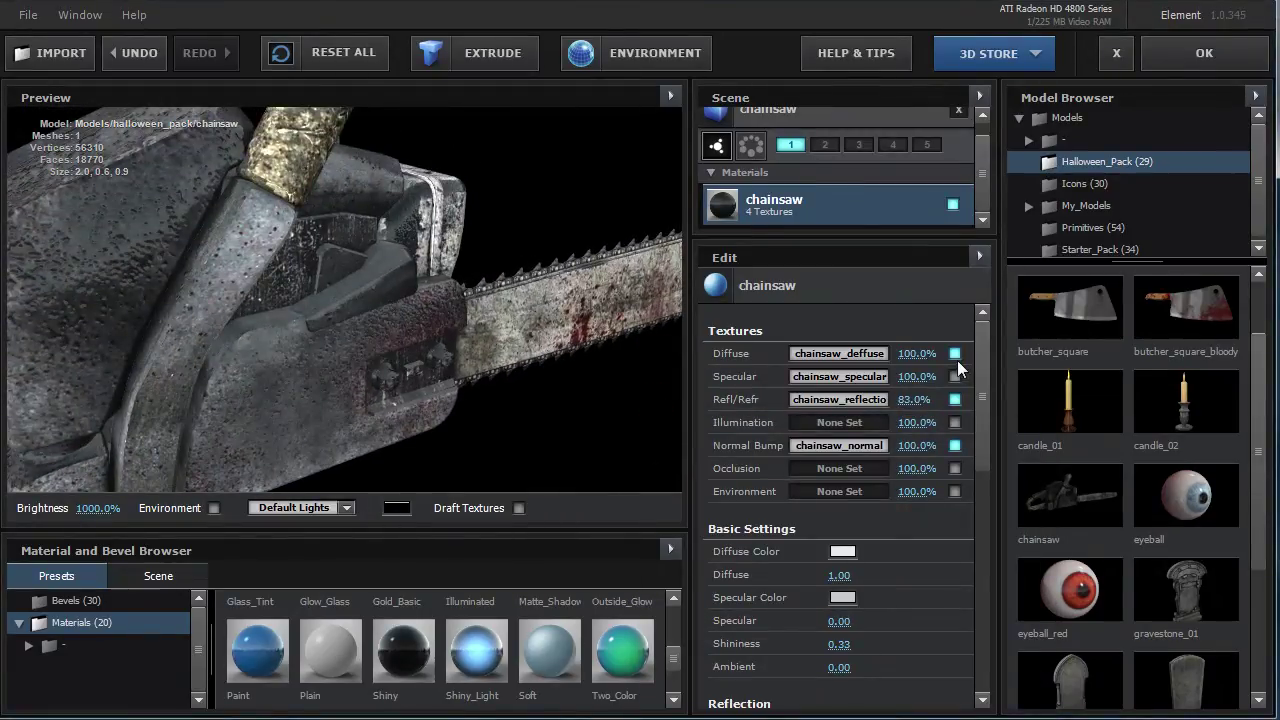
Turn off the Diffuse, Refl/Refr and Normal Bump textures, leaving only Specular enabled.
click(955, 353)
click(955, 399)
click(955, 445)
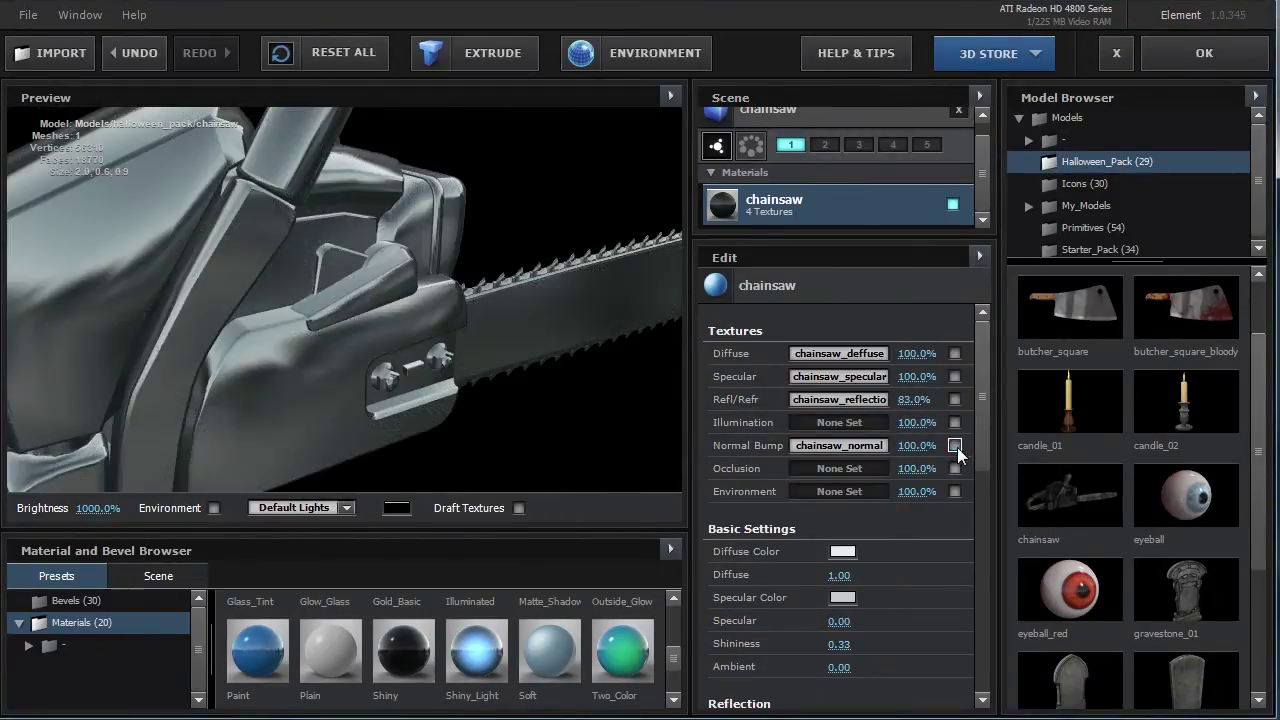
click(955, 376)
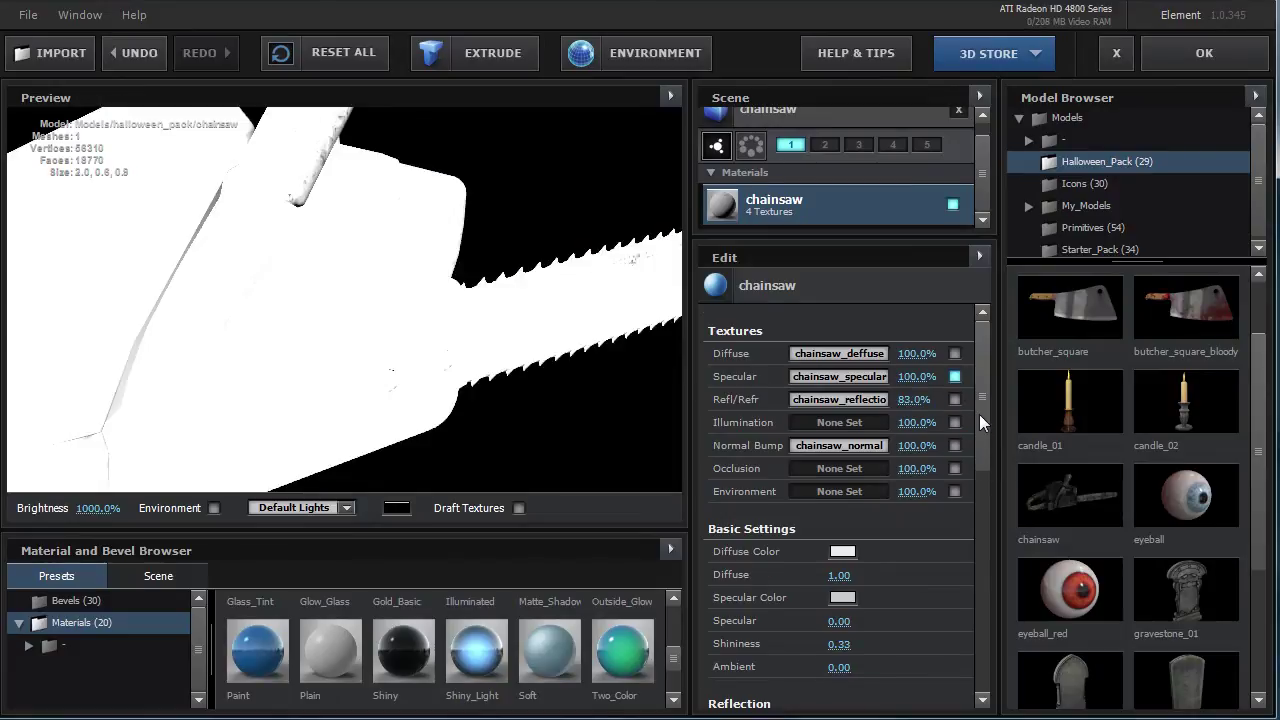
drag(979, 414, 979, 491)
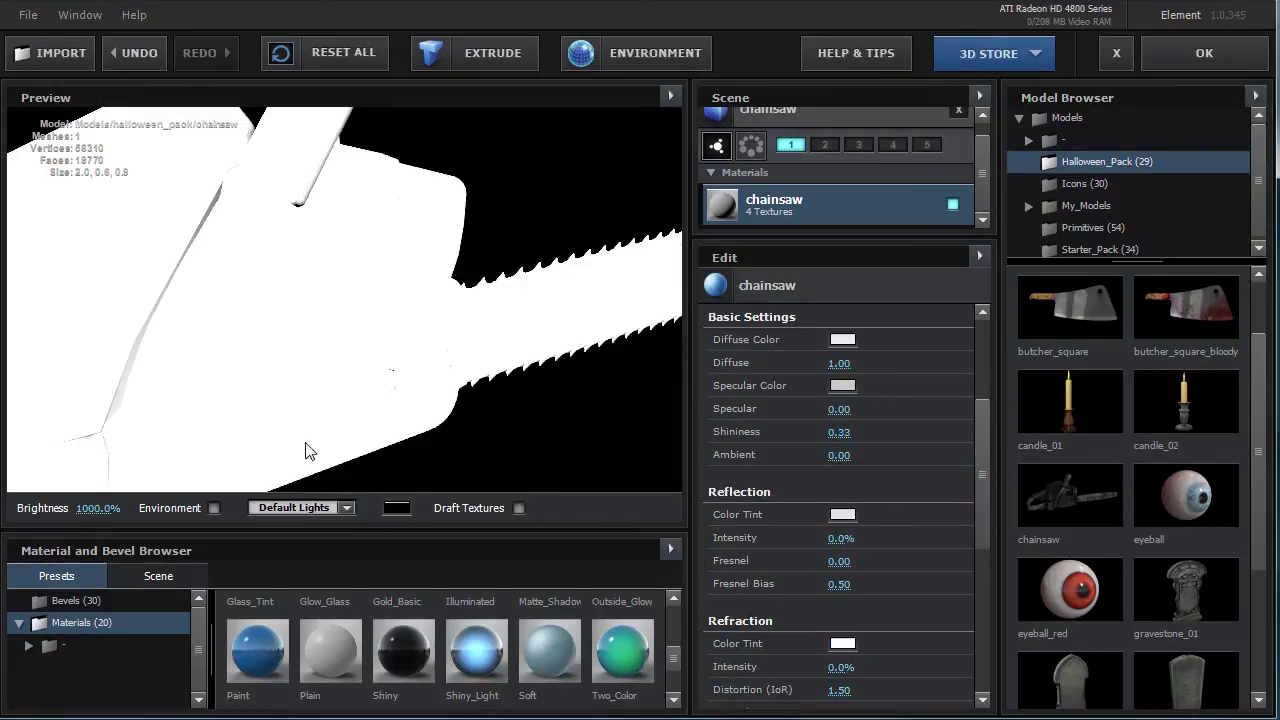
drag(232, 312, 257, 297)
drag(980, 431, 980, 352)
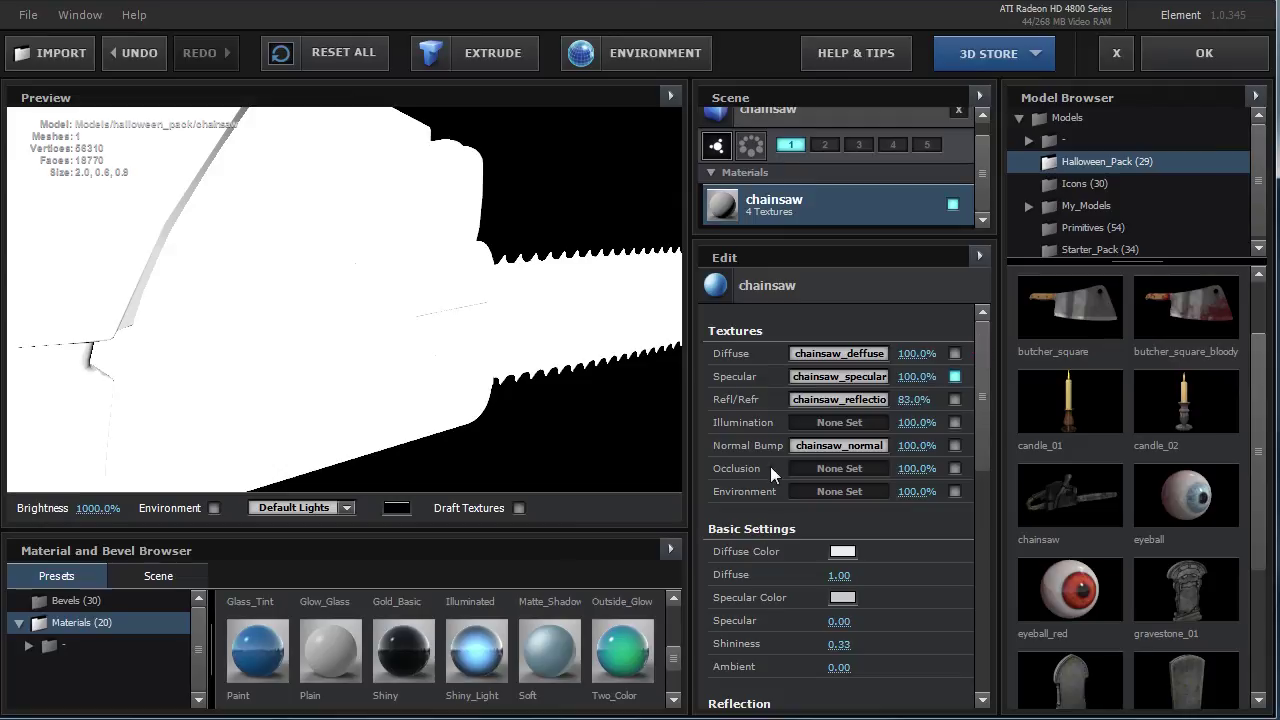
drag(980, 429, 987, 488)
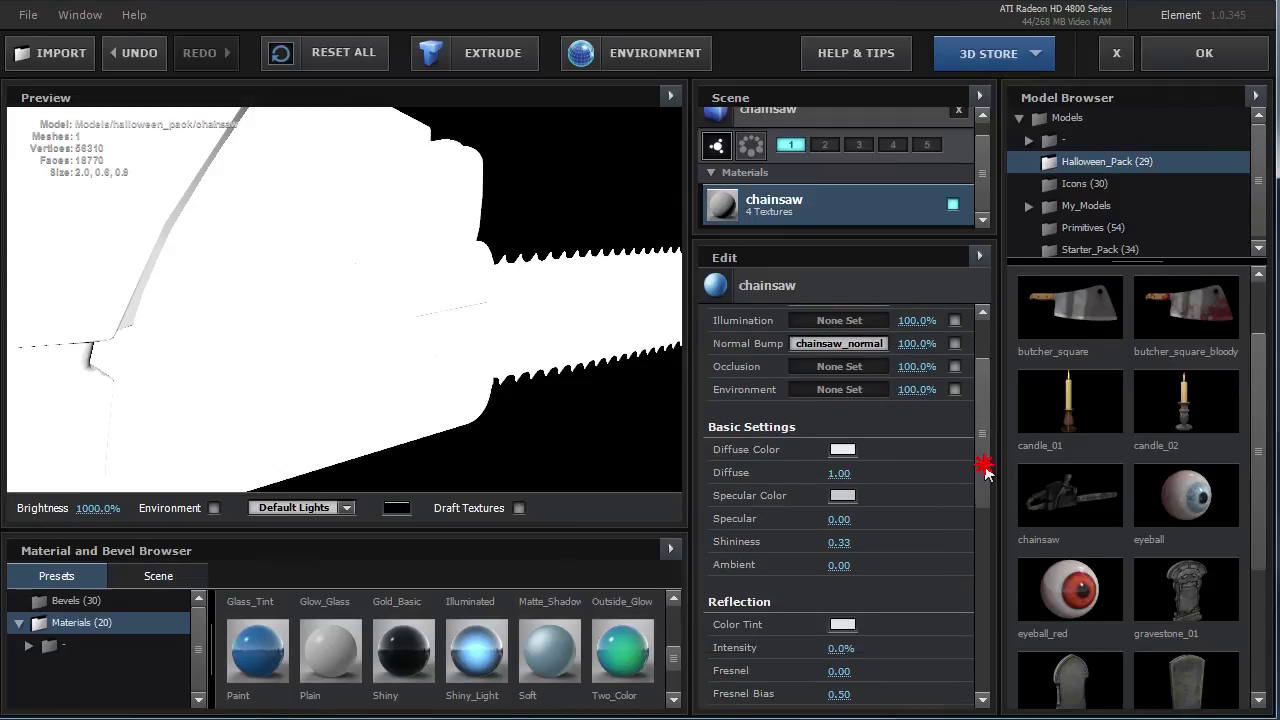
Set the diffuse colour to grey 9A9696.
click(843, 385)
mouse_move(666, 420)
mouse_down()
mouse_move(663, 371)
mouse_move(675, 388)
mouse_up()
click(1003, 520)
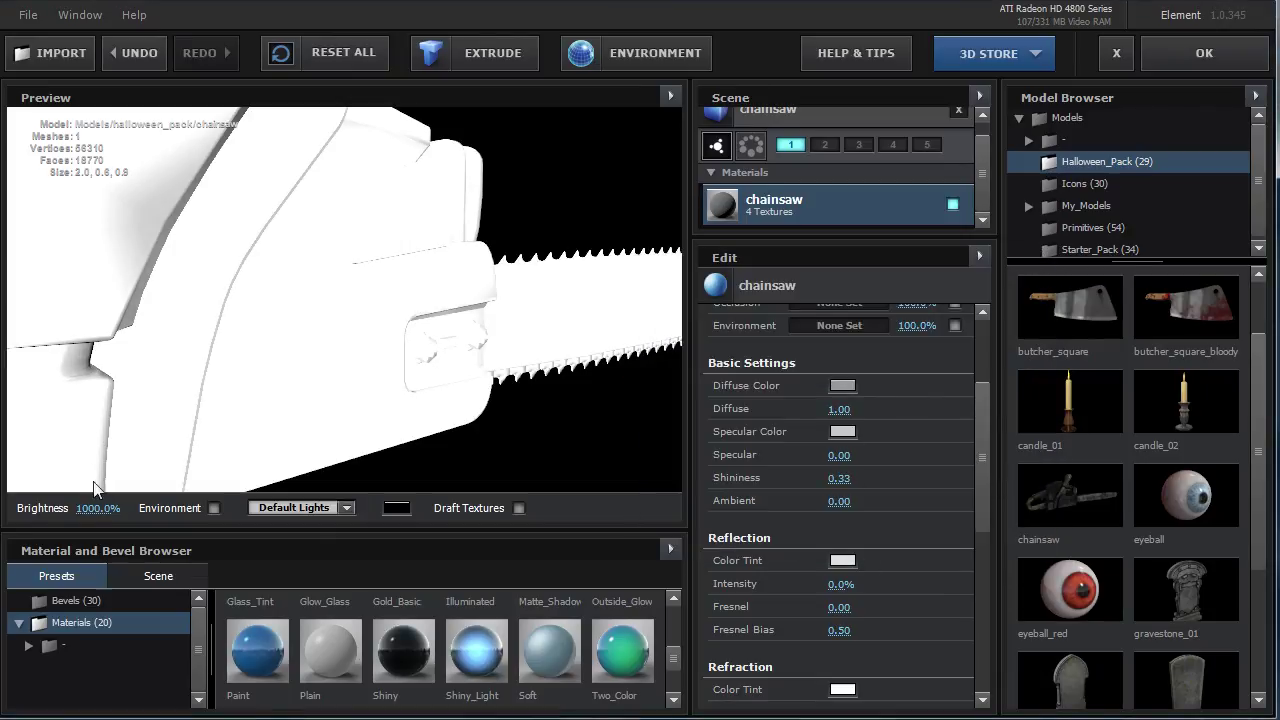
Set preview brightness to 200% and raise the chainsaw's Specular to 4.12.
text(20)
key(Return)
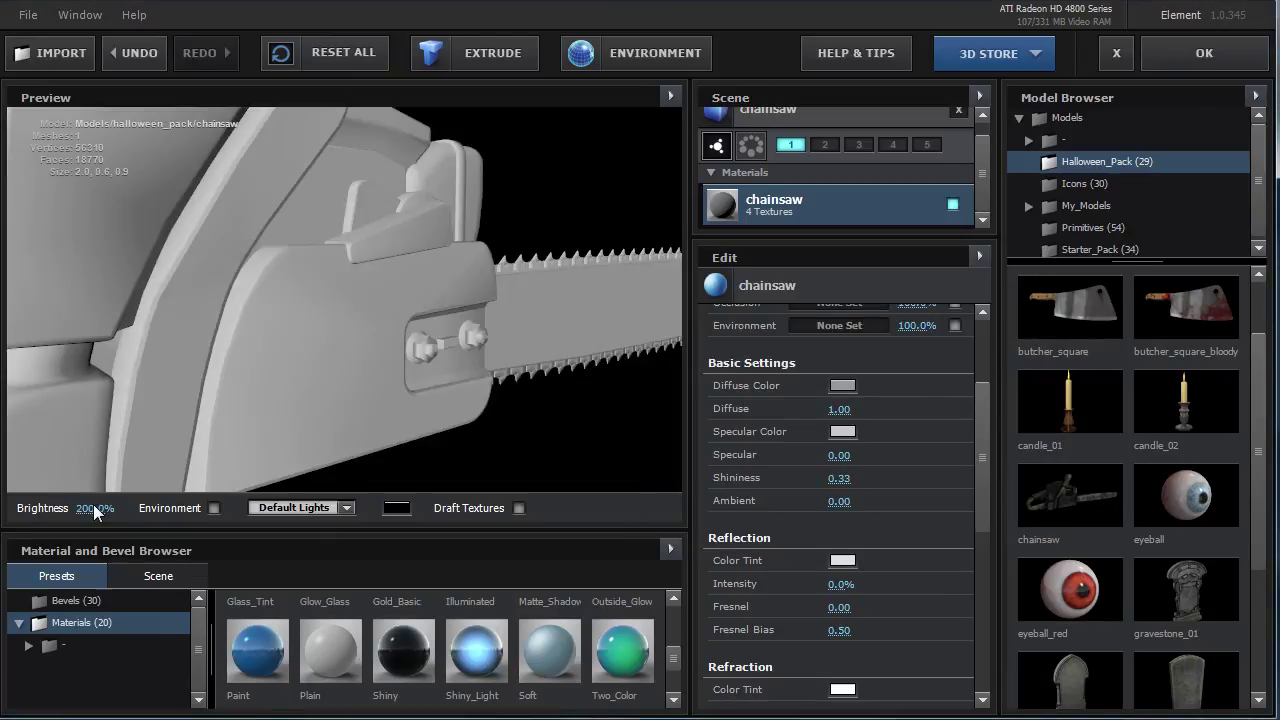
mouse_move(306, 277)
mouse_down()
mouse_move(83, 306)
mouse_move(390, 262)
mouse_move(257, 263)
mouse_move(457, 343)
mouse_move(577, 283)
mouse_move(670, 288)
mouse_move(665, 315)
mouse_up()
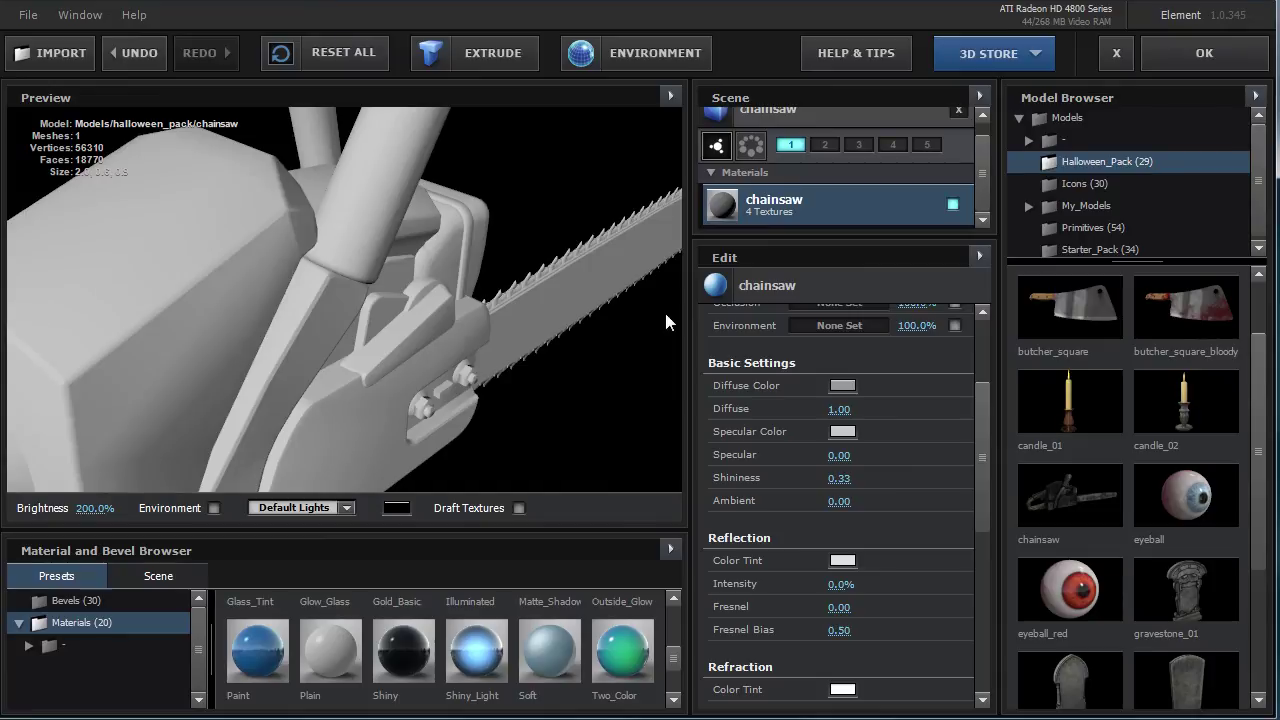
mouse_move(984, 445)
mouse_down()
mouse_move(986, 429)
mouse_move(986, 480)
mouse_move(986, 391)
mouse_move(984, 478)
mouse_move(866, 445)
mouse_up()
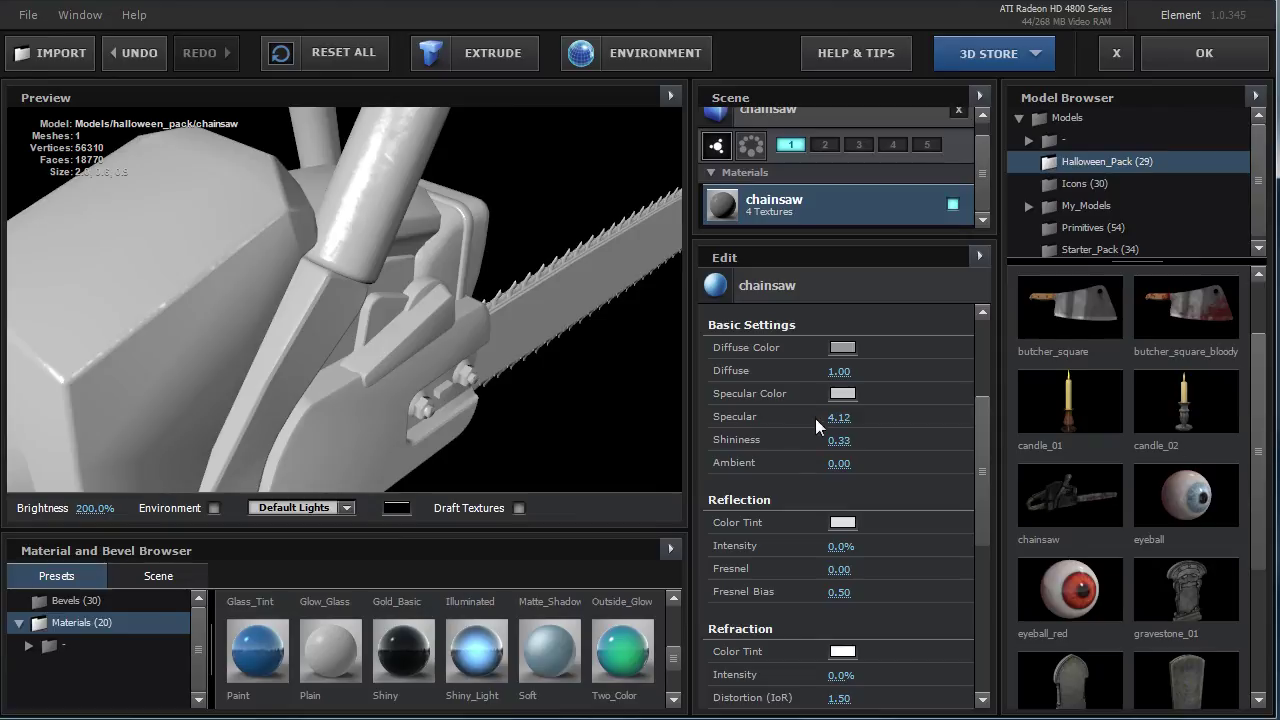
mouse_move(294, 363)
mouse_down()
mouse_move(234, 337)
mouse_move(249, 363)
mouse_move(434, 251)
mouse_move(466, 250)
mouse_move(457, 217)
mouse_move(429, 209)
mouse_move(374, 117)
mouse_move(280, 186)
mouse_move(269, 176)
mouse_move(294, 171)
mouse_move(277, 191)
mouse_move(294, 171)
mouse_move(327, 171)
mouse_move(240, 293)
mouse_up()
mouse_move(318, 229)
mouse_down()
mouse_move(345, 213)
mouse_move(351, 231)
mouse_move(277, 191)
mouse_move(260, 204)
mouse_move(623, 354)
mouse_move(410, 352)
mouse_up()
drag(363, 330, 444, 337)
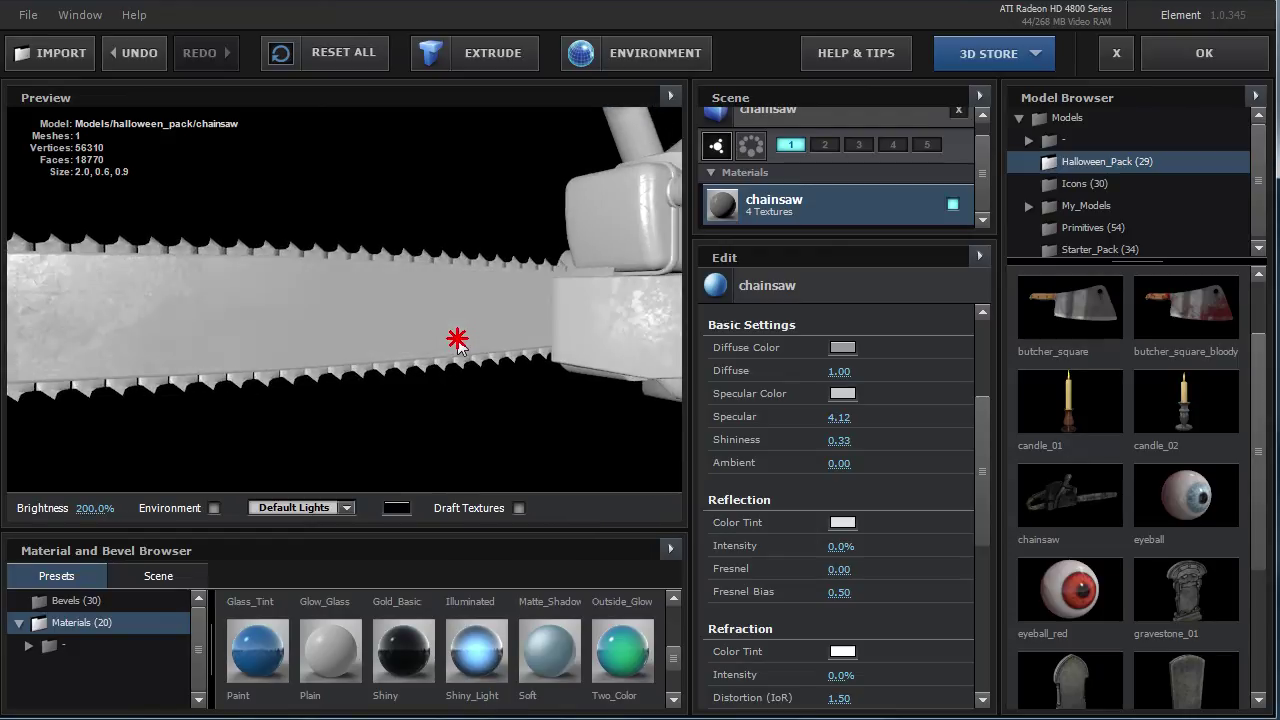
drag(444, 337, 594, 346)
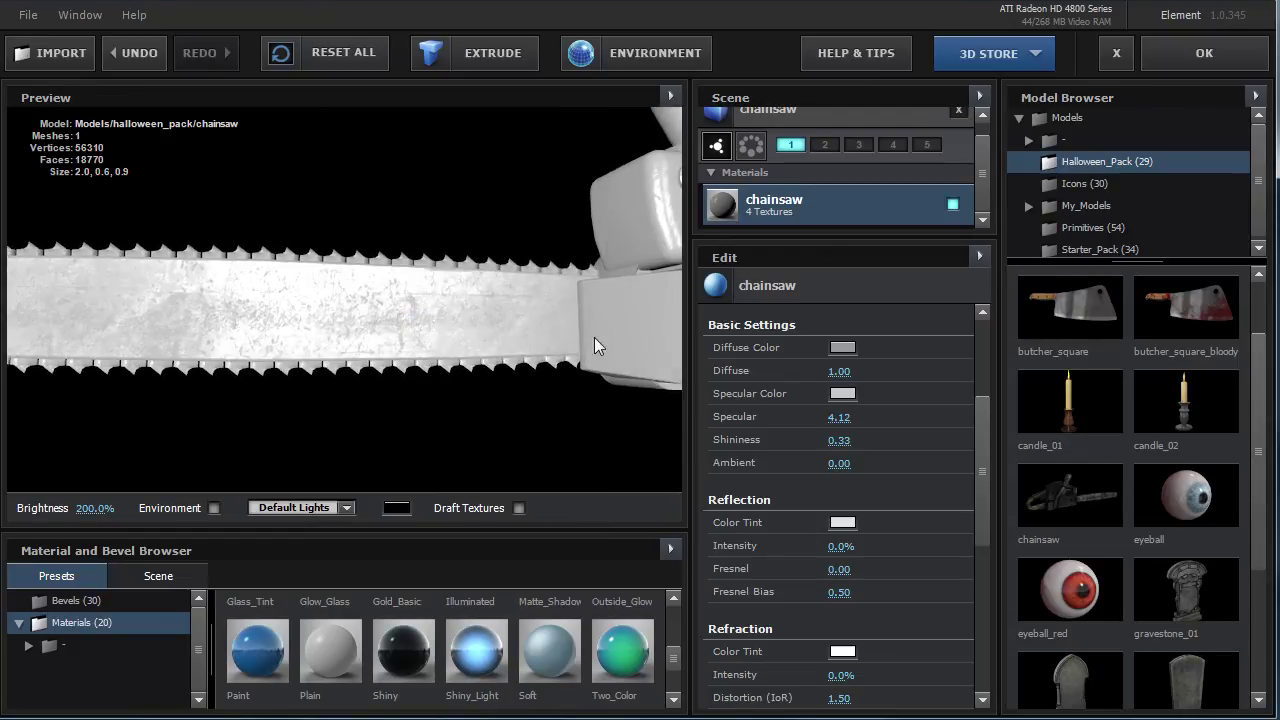
Turn the Normal Bump texture back on at 31% strength.
click(985, 364)
click(956, 369)
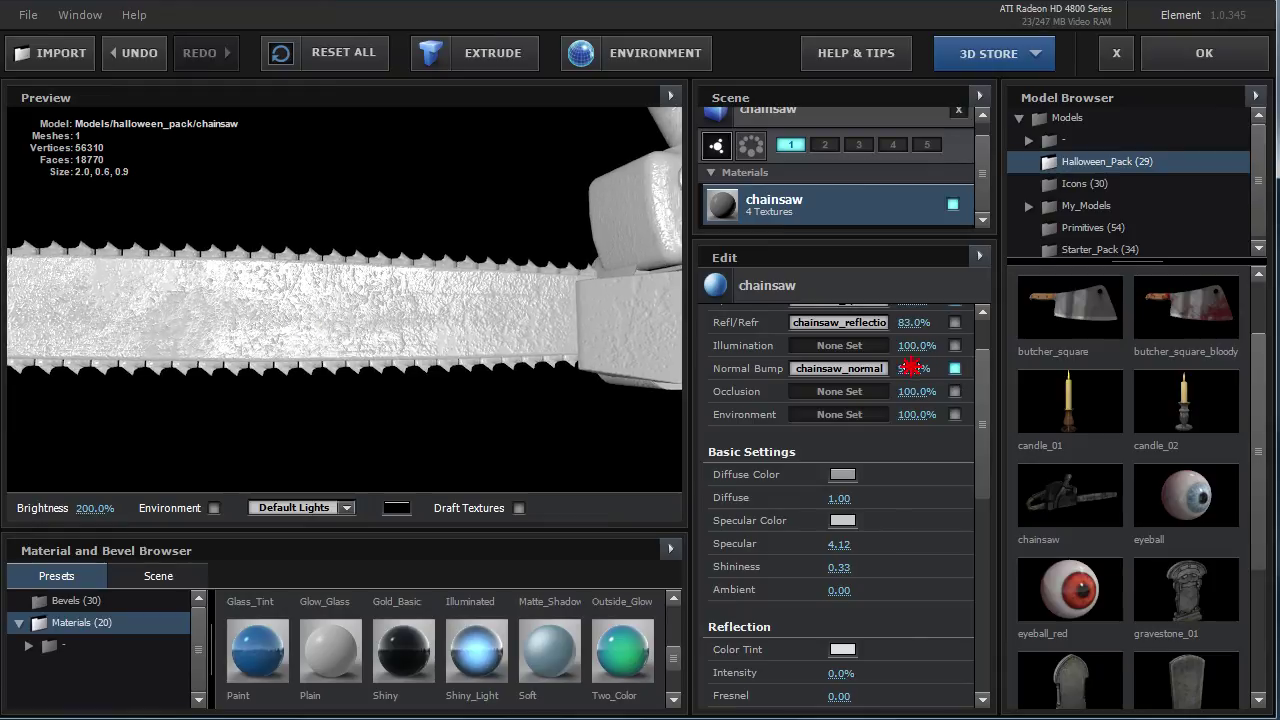
mouse_move(457, 383)
mouse_down()
mouse_move(474, 349)
mouse_move(503, 349)
mouse_move(449, 380)
mouse_move(457, 391)
mouse_move(522, 380)
mouse_move(591, 346)
mouse_move(750, 362)
mouse_move(455, 293)
mouse_move(451, 266)
mouse_move(463, 286)
mouse_move(400, 273)
mouse_up()
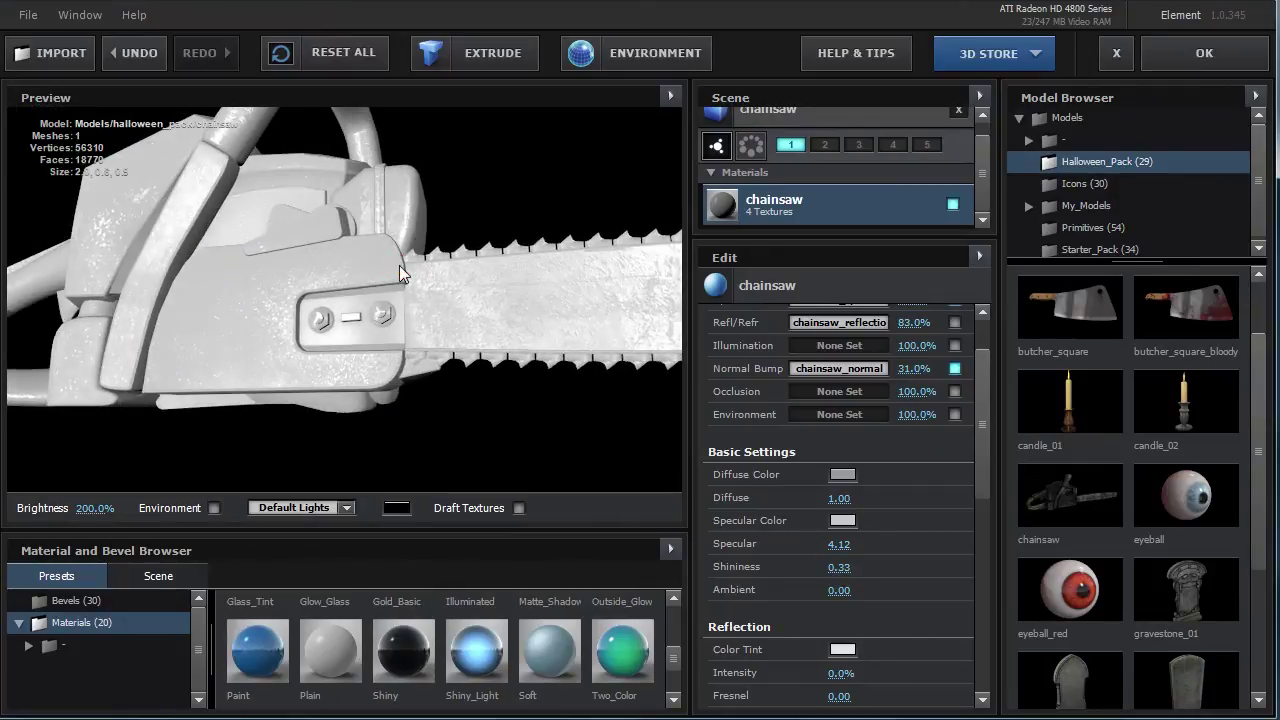
drag(983, 381, 979, 365)
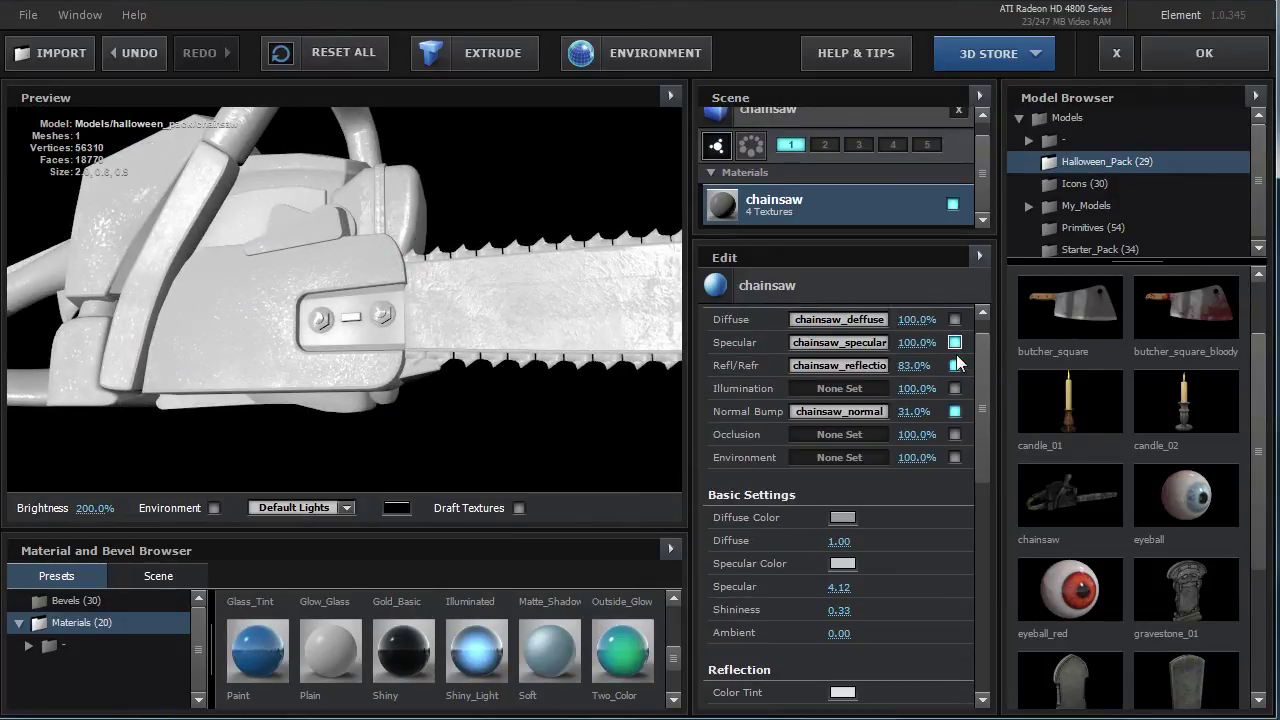
Re-enable the diffuse texture map and raise preview brightness to about 389%.
click(955, 320)
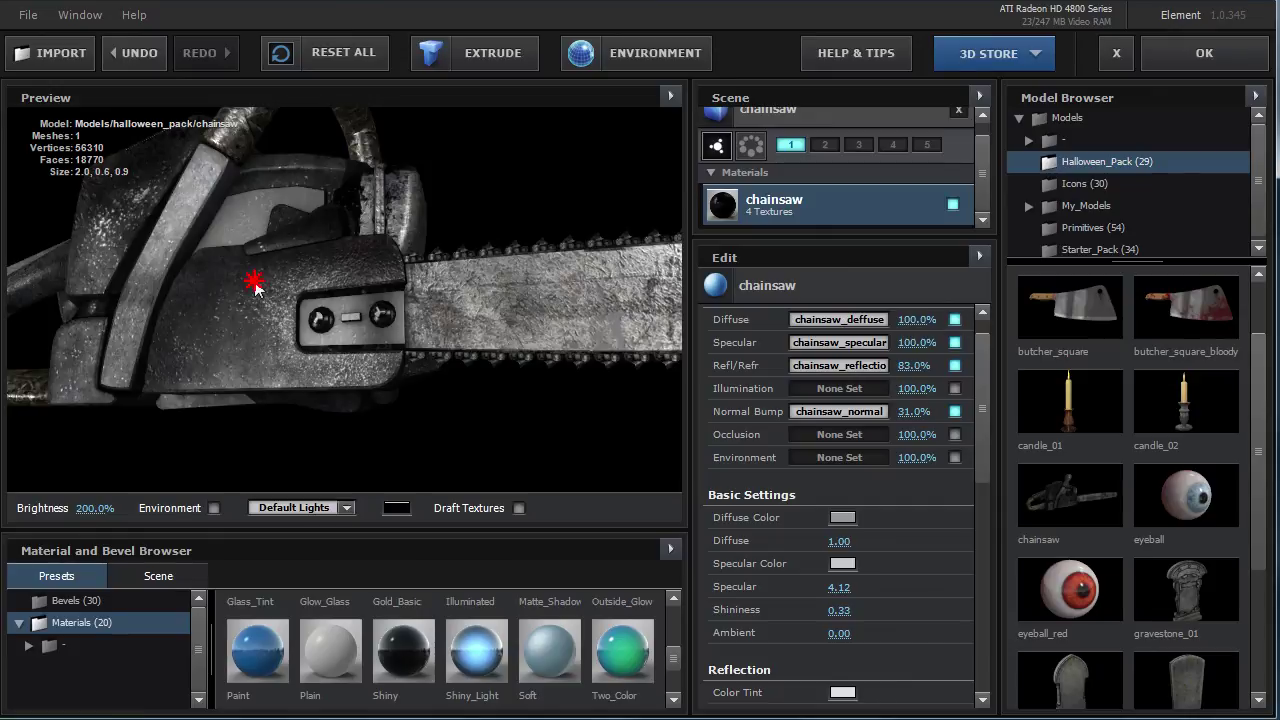
mouse_move(255, 287)
mouse_down()
mouse_move(644, 320)
mouse_move(516, 360)
mouse_up()
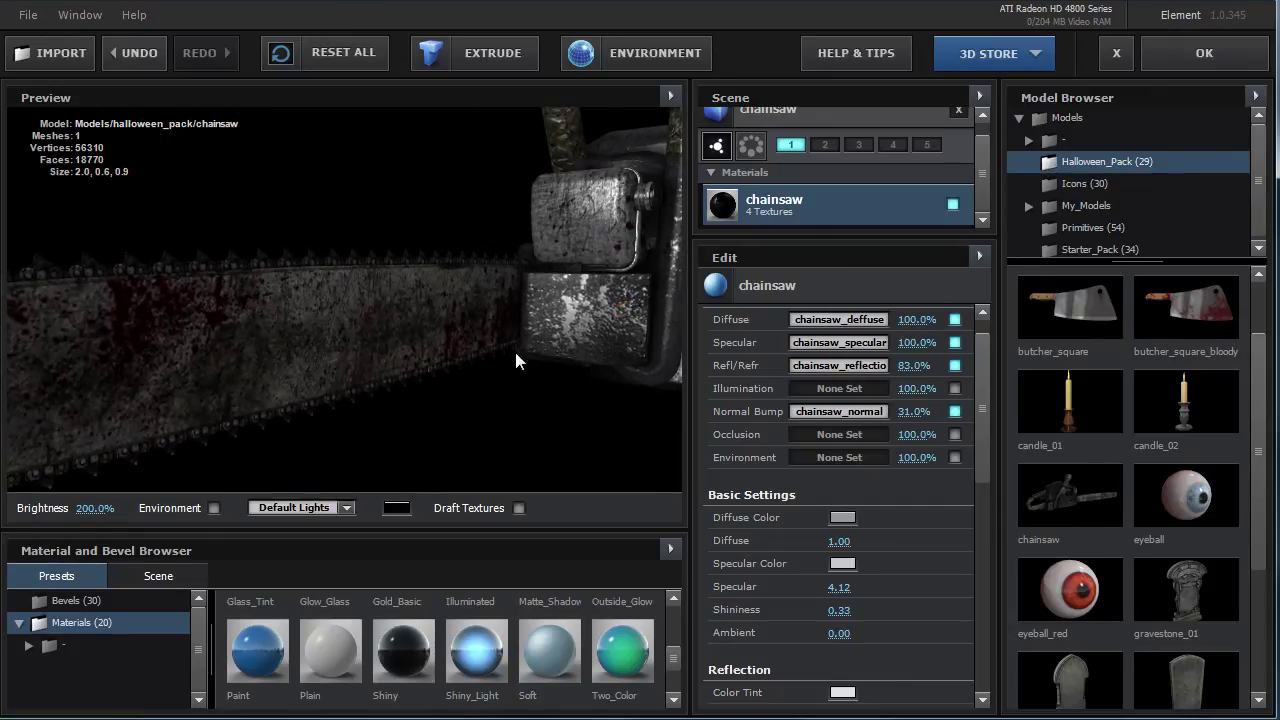
drag(141, 508, 273, 507)
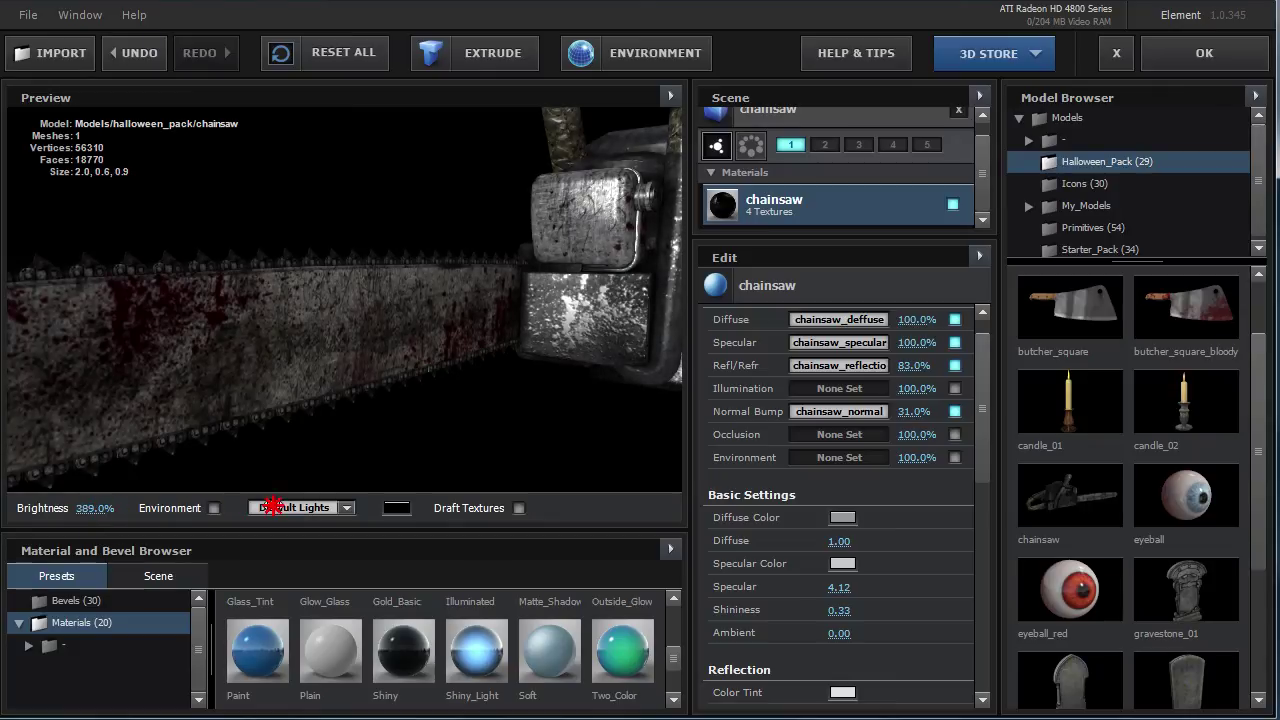
mouse_move(577, 316)
mouse_down()
mouse_move(563, 403)
mouse_move(403, 314)
mouse_move(380, 331)
mouse_move(543, 337)
mouse_move(708, 372)
mouse_move(586, 449)
mouse_move(595, 368)
mouse_up()
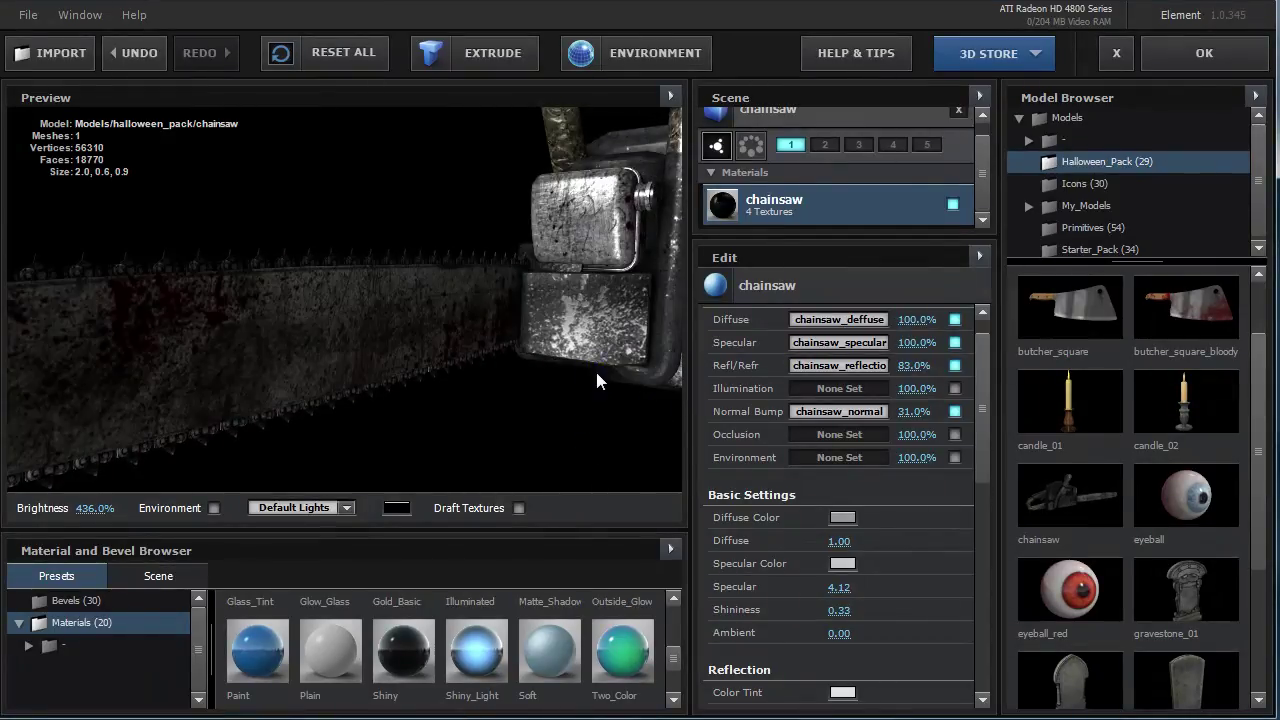
scroll(590, 366, up, 2)
scroll(590, 370, down, 3)
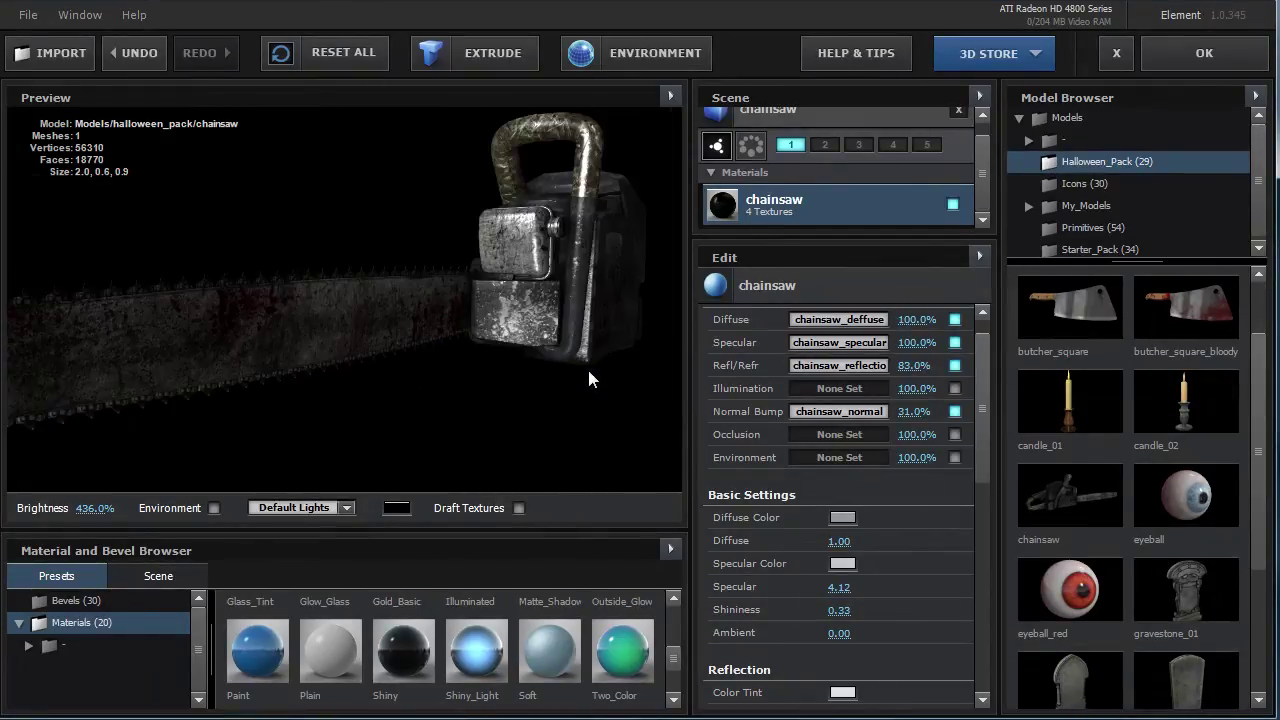
mouse_move(405, 356)
mouse_down()
mouse_move(523, 389)
mouse_move(580, 322)
mouse_up()
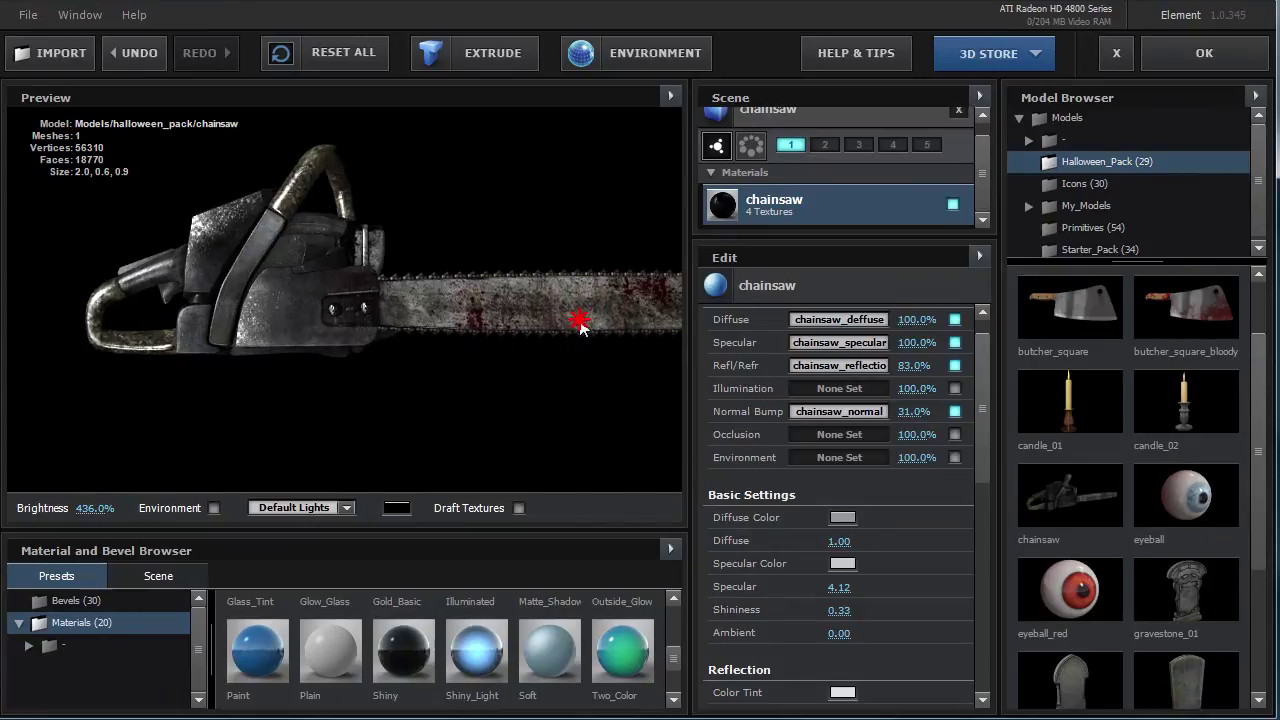
drag(341, 308, 596, 442)
Raise the chainsaw's Diffuse value to 2.95 and inspect it from several angles.
drag(839, 541, 1038, 543)
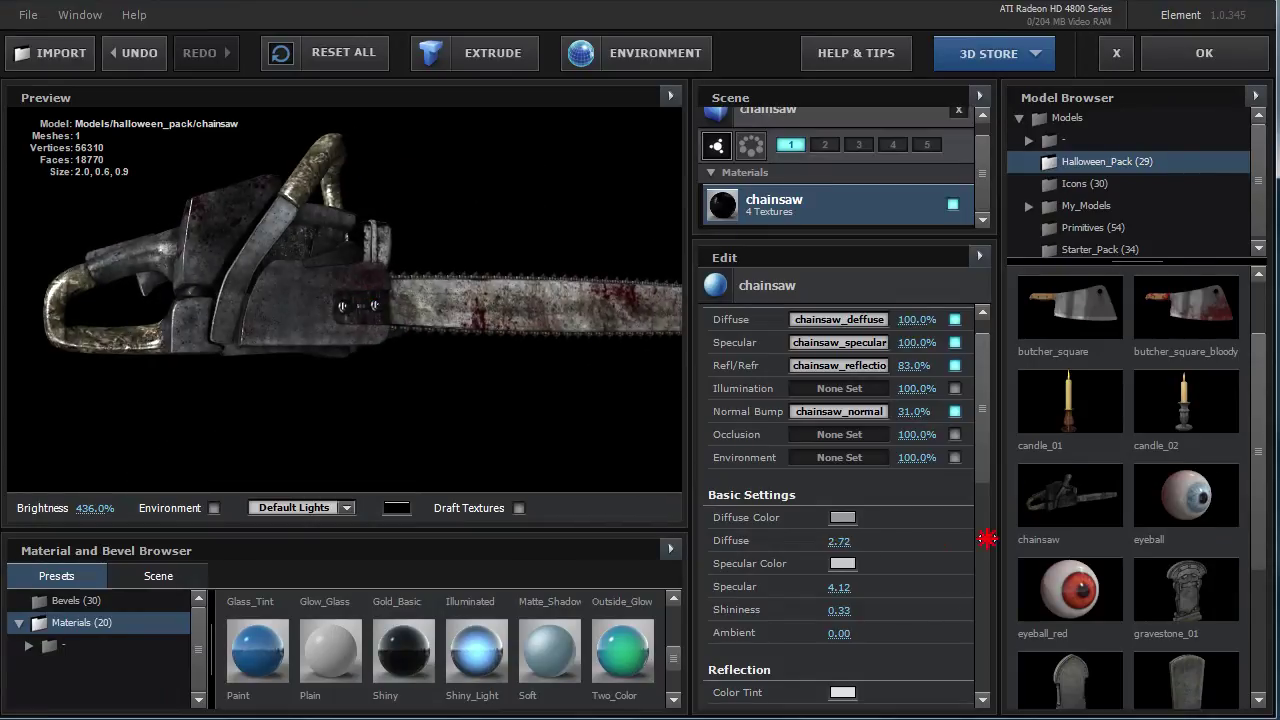
mouse_move(360, 286)
mouse_down()
mouse_move(289, 340)
mouse_move(268, 287)
mouse_move(419, 304)
mouse_move(233, 312)
mouse_up()
scroll(233, 313, up, 3)
scroll(241, 316, down, 2)
mouse_move(354, 330)
mouse_down()
mouse_move(297, 309)
mouse_move(30, 322)
mouse_move(290, 333)
mouse_move(314, 337)
mouse_move(289, 351)
mouse_move(478, 385)
mouse_move(600, 320)
mouse_move(385, 325)
mouse_move(476, 362)
mouse_up()
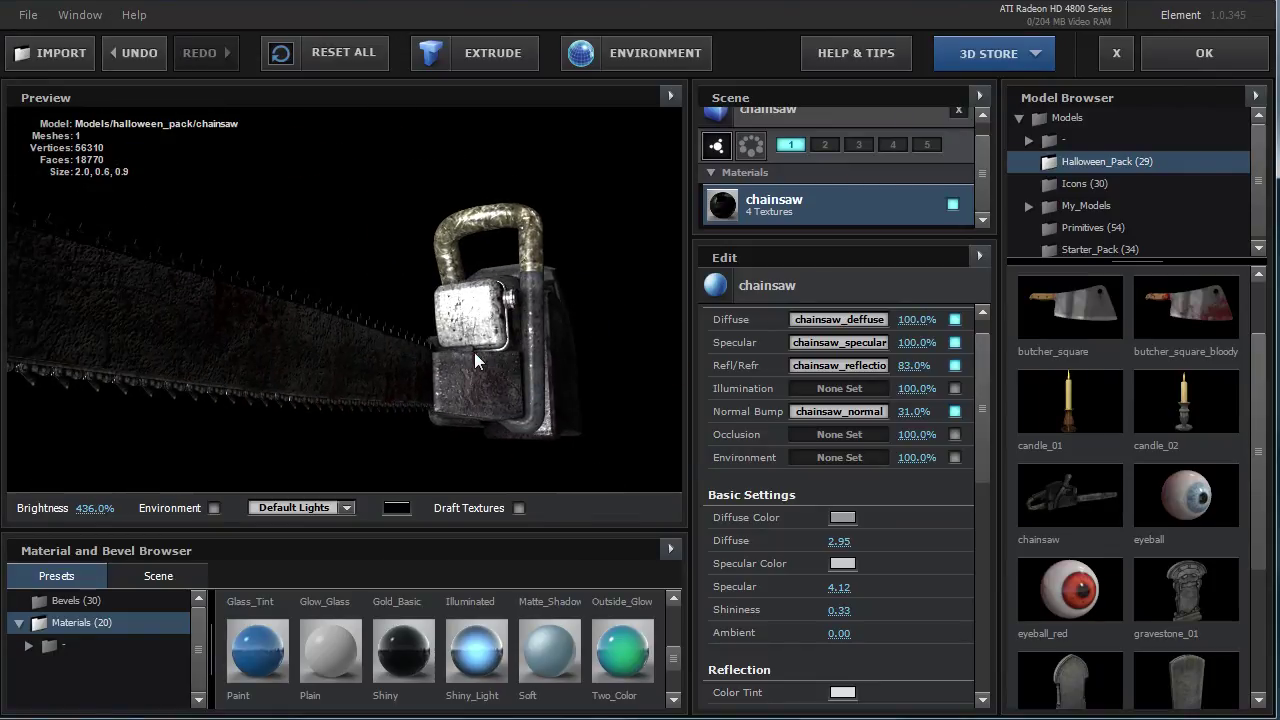
scroll(474, 352, down, 3)
scroll(378, 339, up, 2)
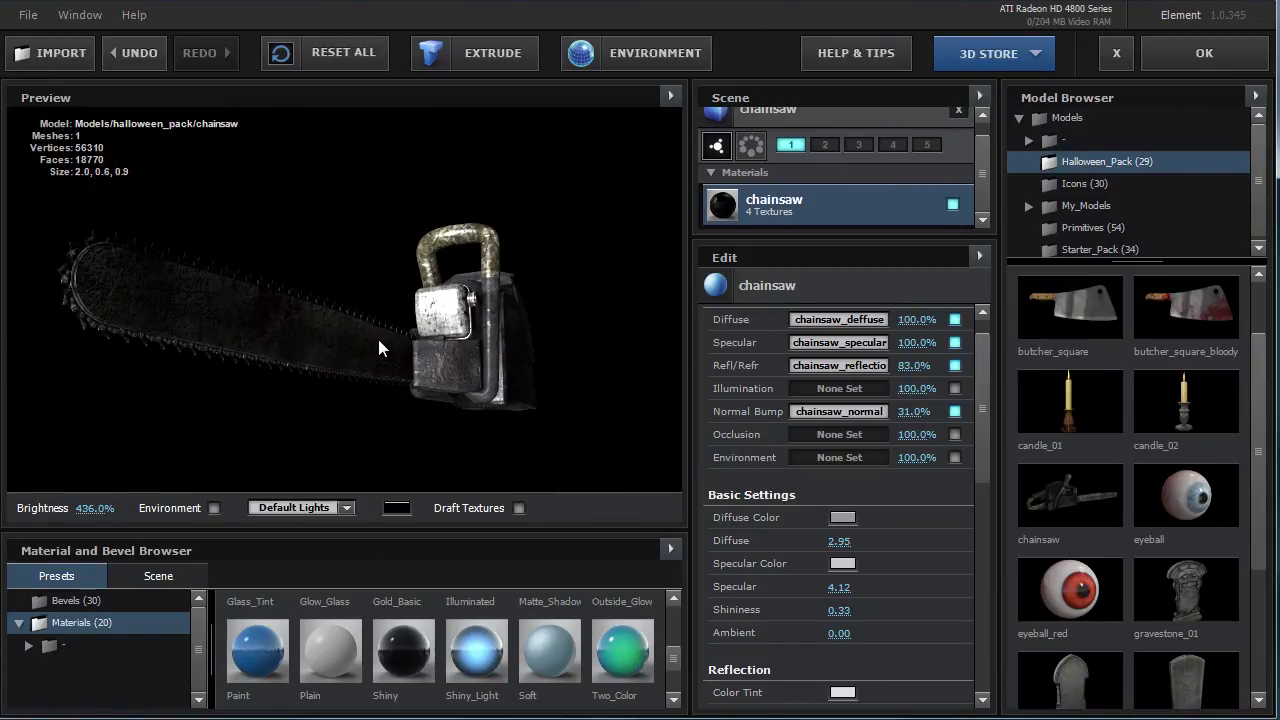
mouse_move(394, 339)
mouse_down()
mouse_move(419, 339)
mouse_move(420, 374)
mouse_move(451, 222)
mouse_up()
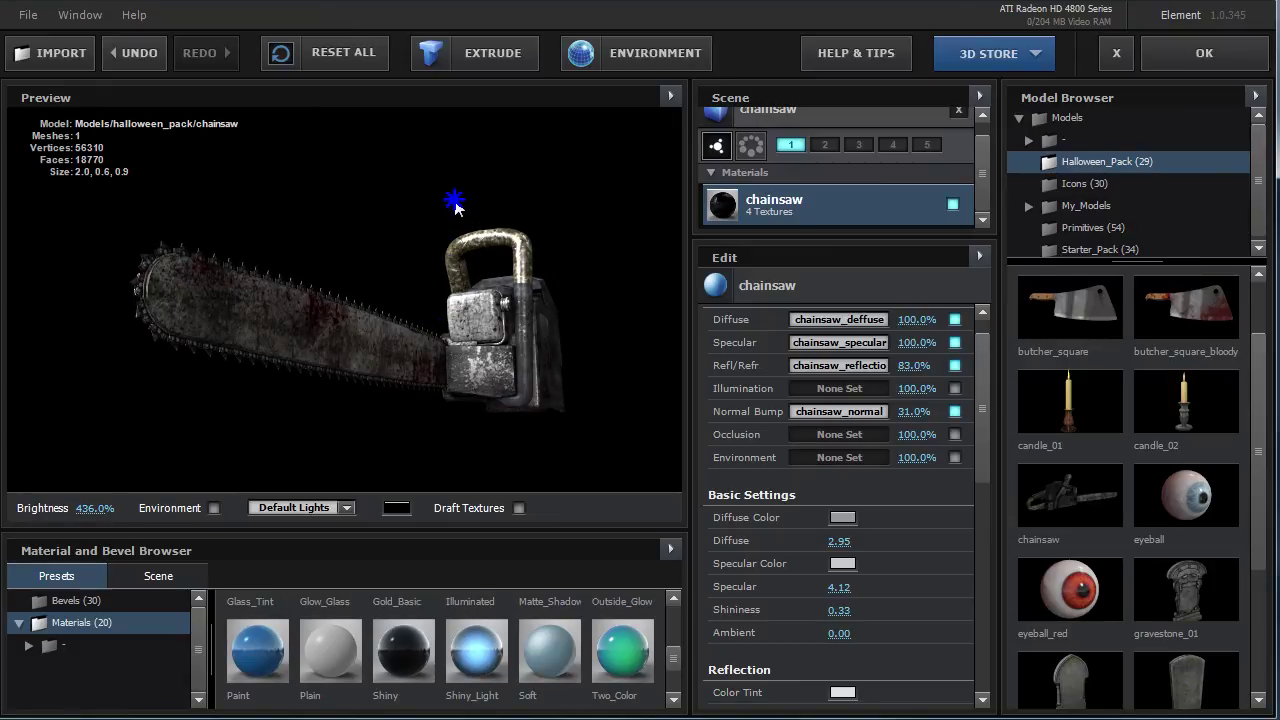
mouse_move(434, 294)
mouse_down()
mouse_move(400, 343)
mouse_move(407, 303)
mouse_up()
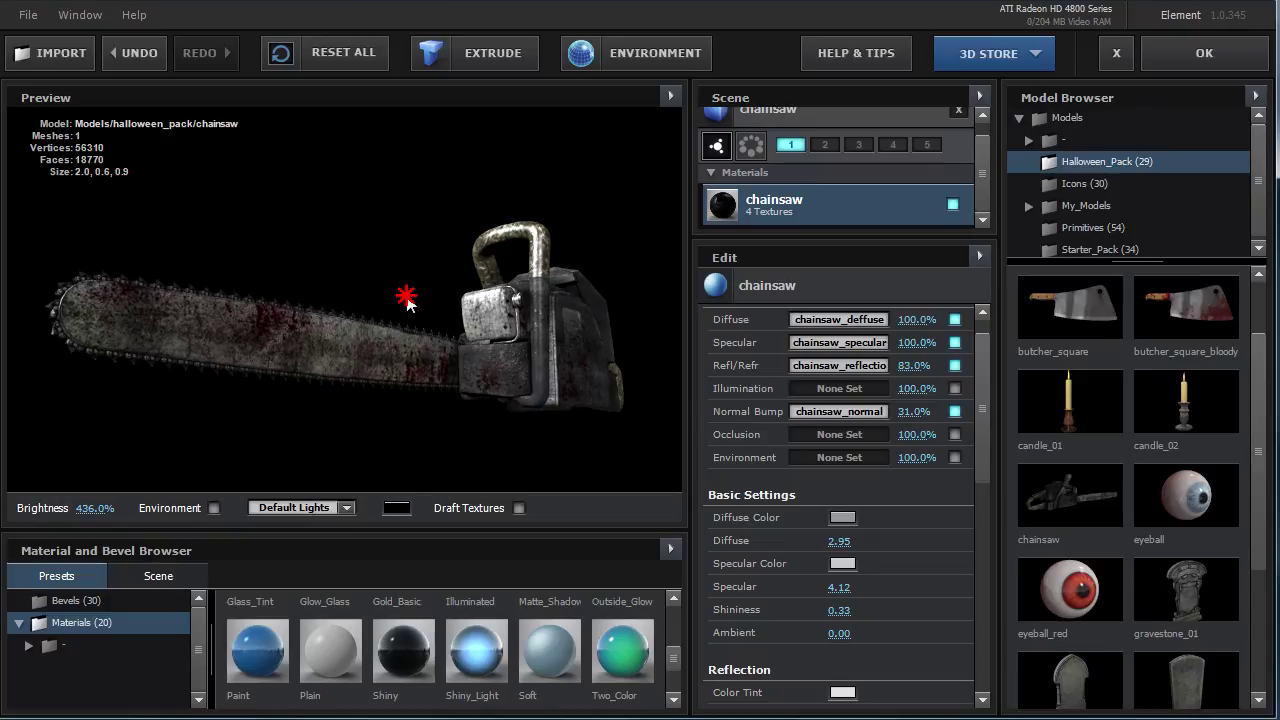
drag(670, 658, 672, 690)
mouse_move(323, 657)
mouse_down()
mouse_move(408, 386)
mouse_move(563, 323)
mouse_up()
drag(257, 657, 355, 295)
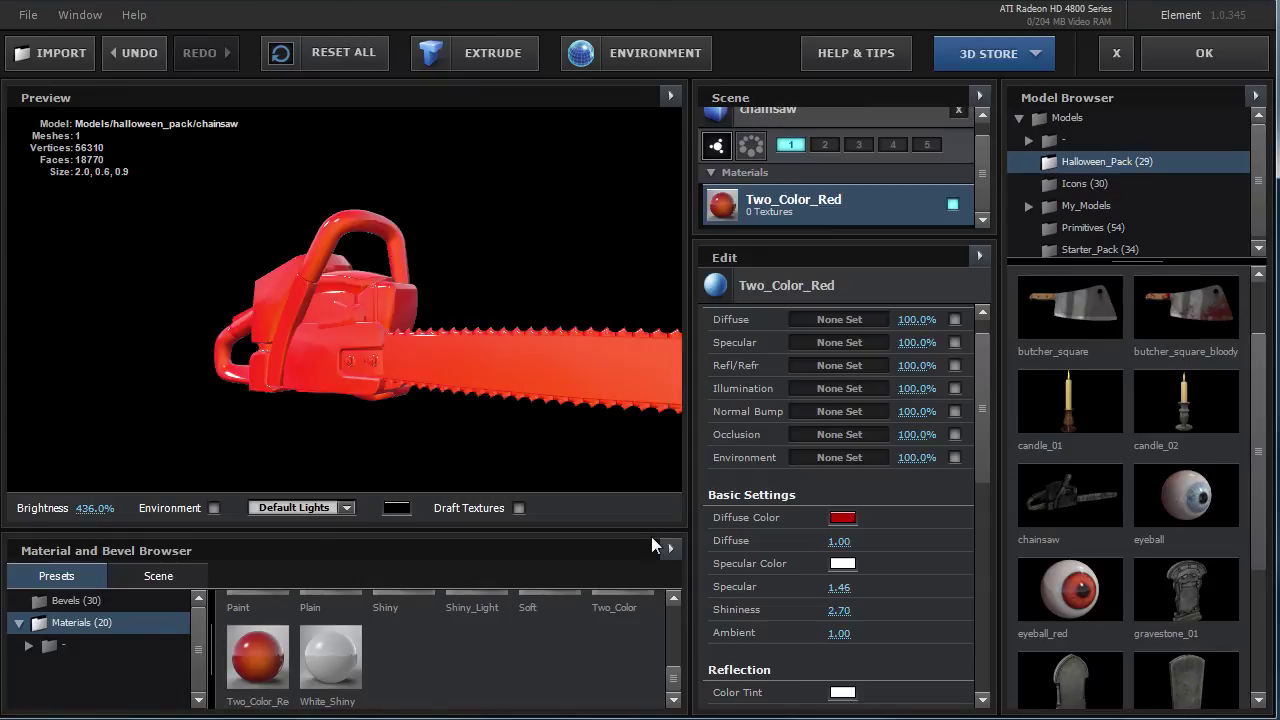
scroll(674, 686, up, 1)
drag(549, 686, 373, 368)
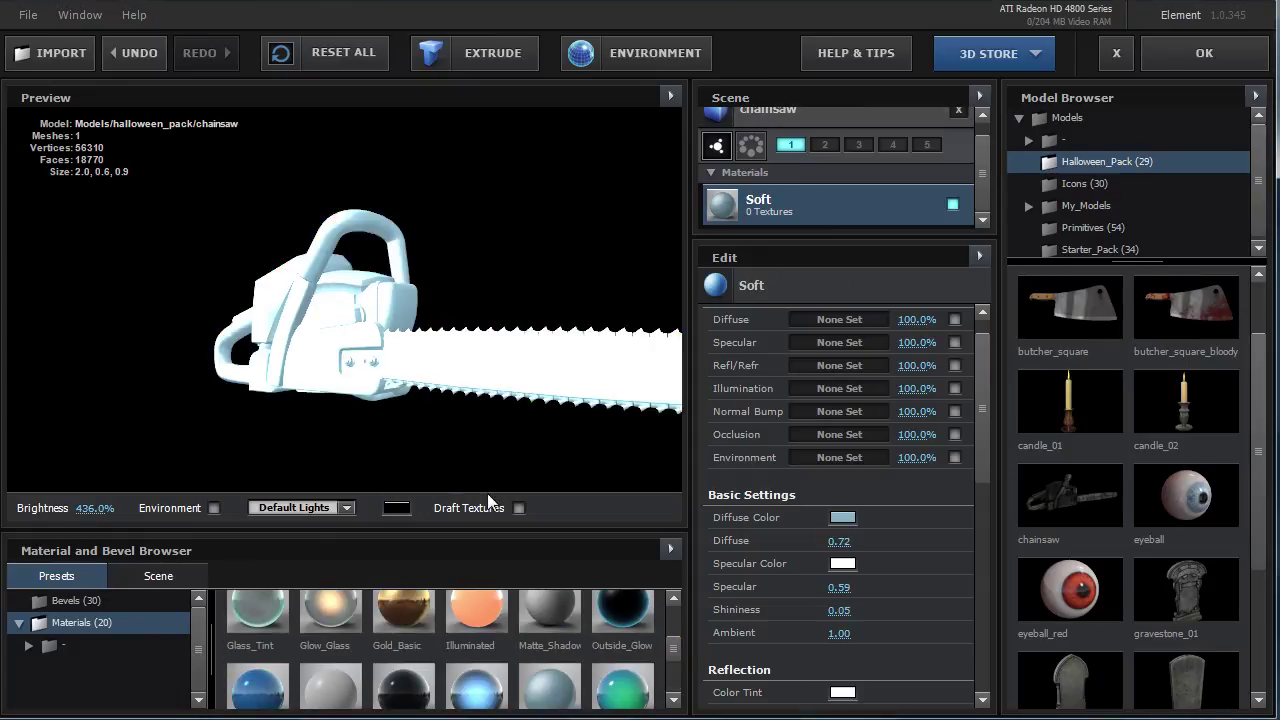
click(137, 64)
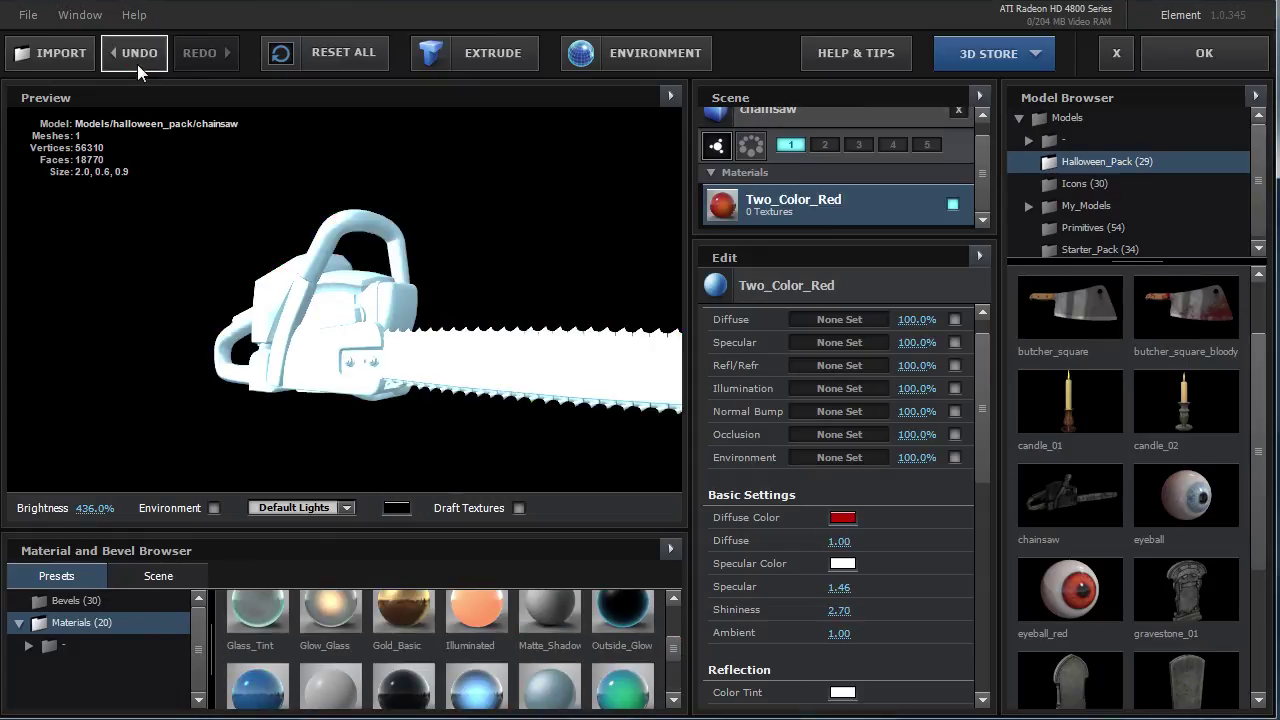
click(137, 64)
click(137, 64)
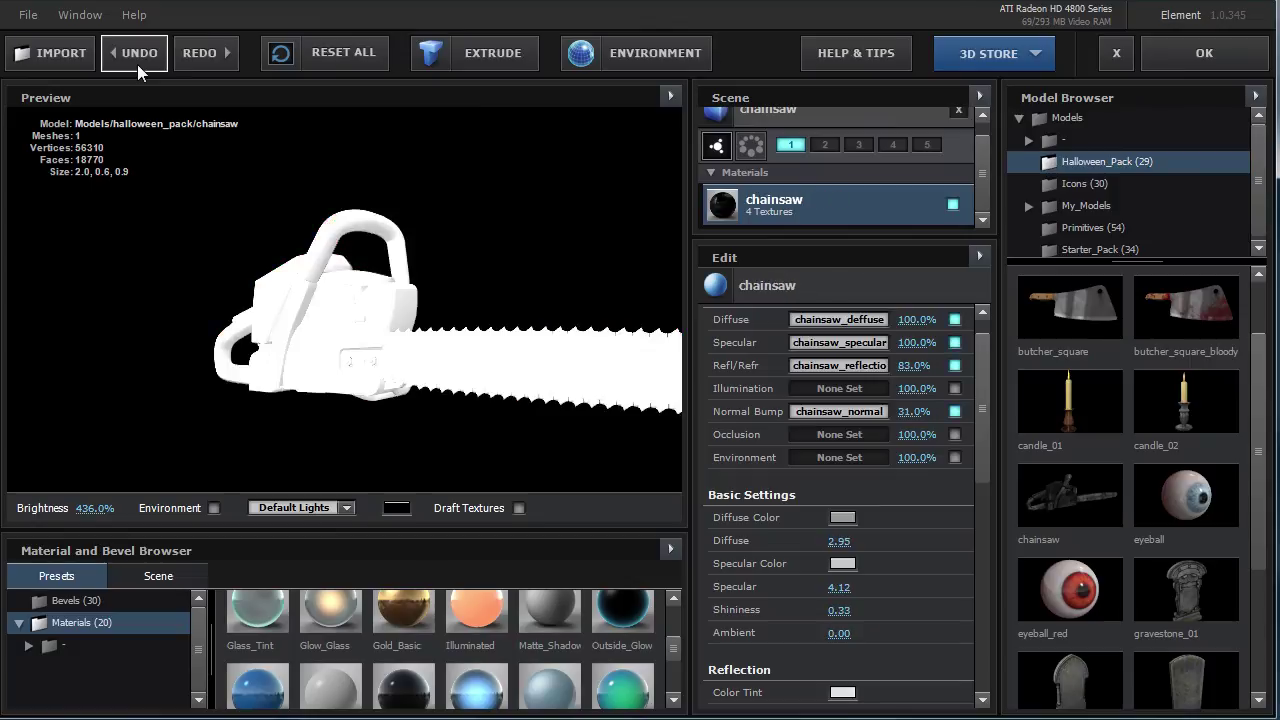
click(210, 53)
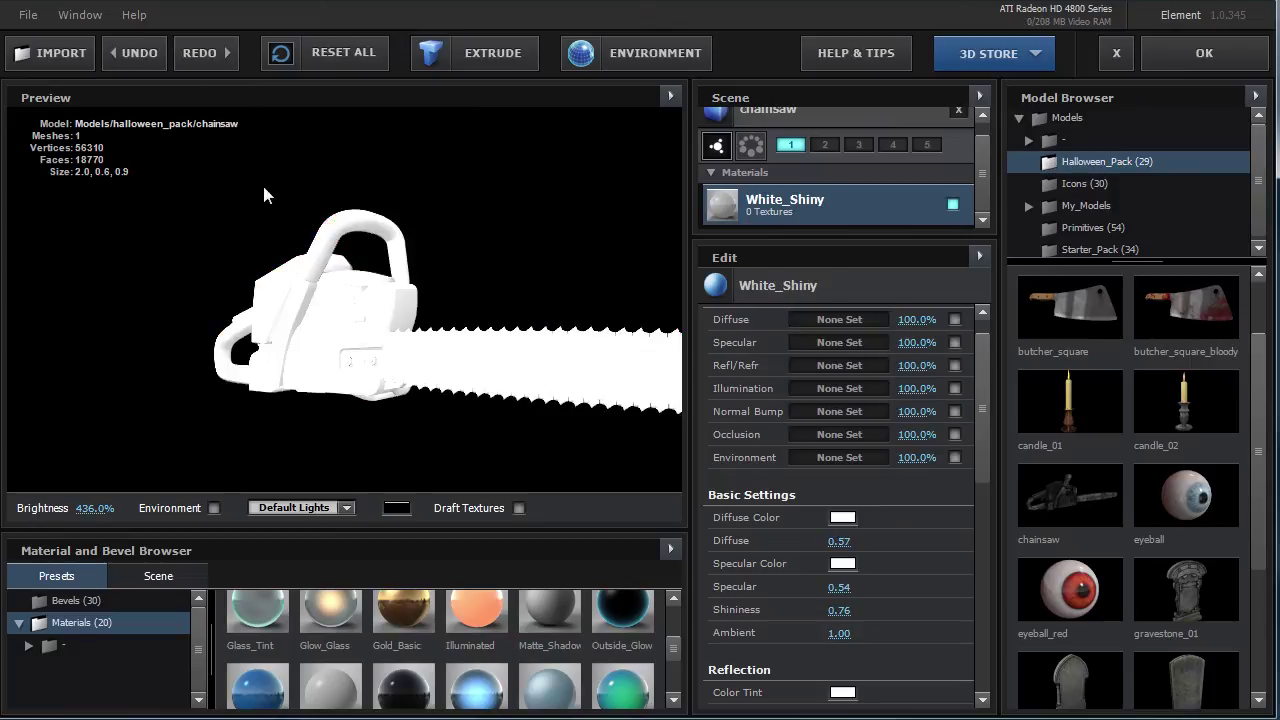
drag(357, 371, 500, 415)
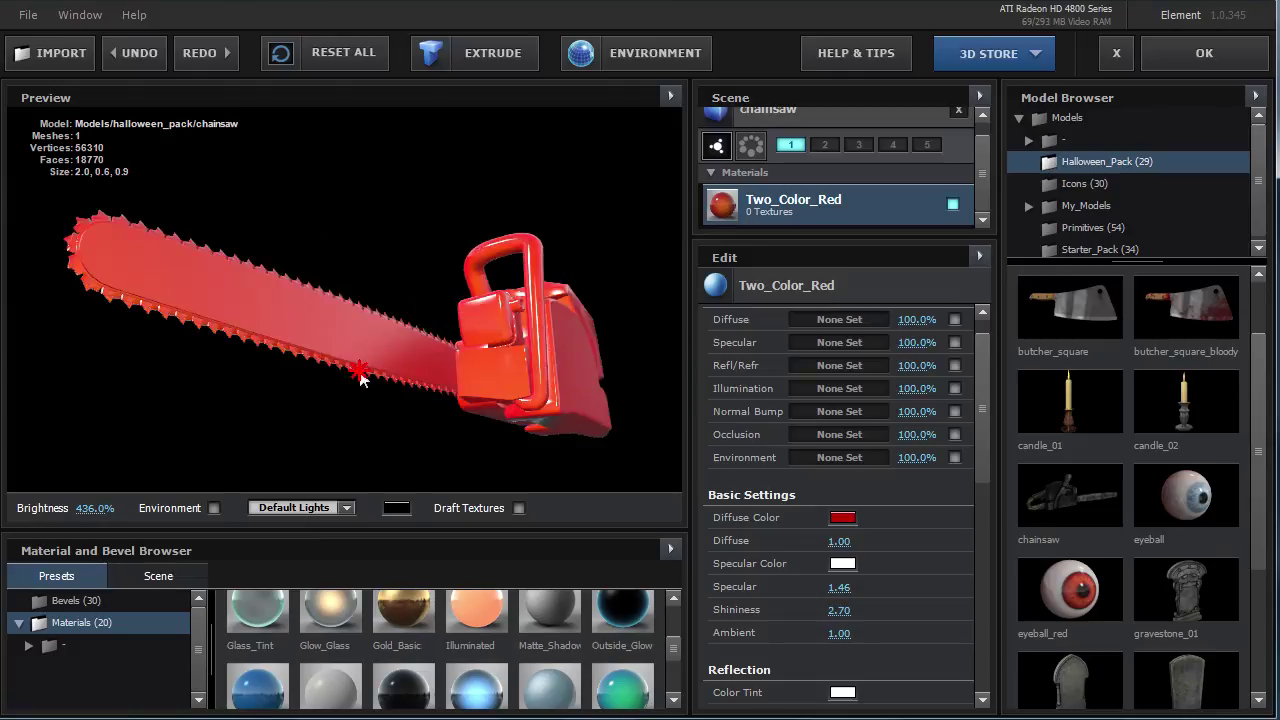
click(149, 61)
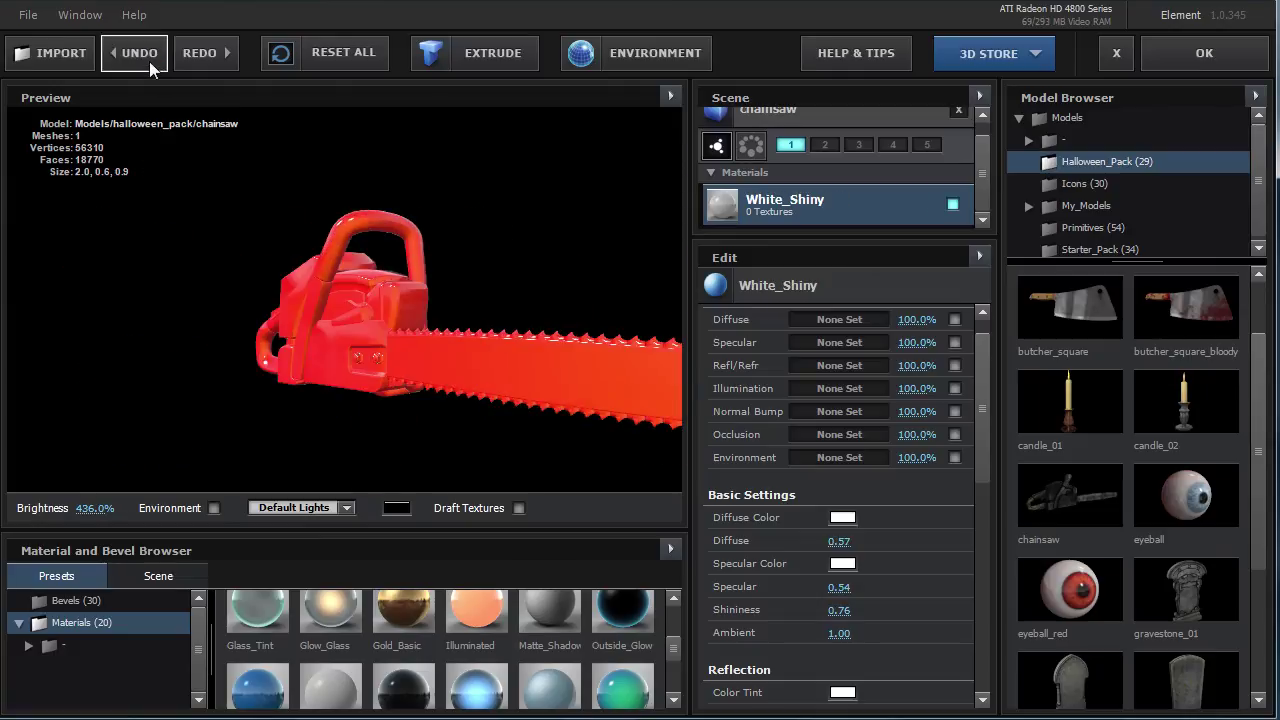
click(149, 61)
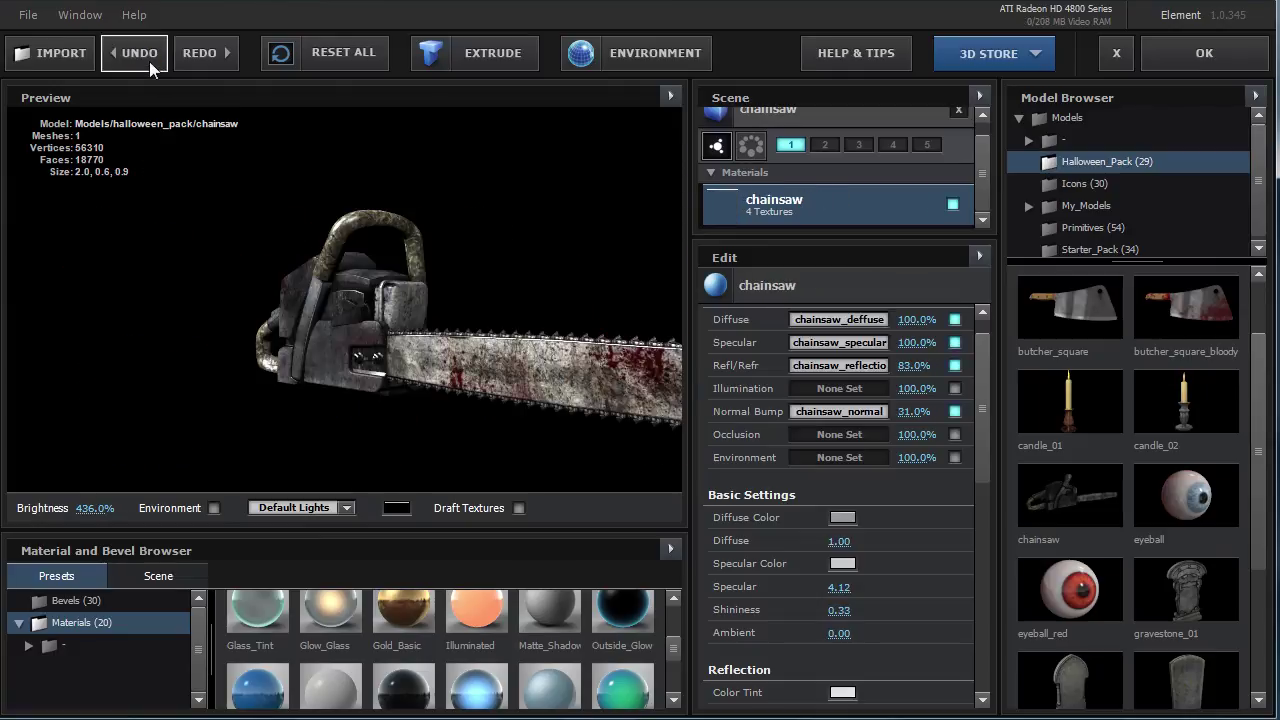
mouse_move(565, 370)
mouse_down()
mouse_move(572, 336)
mouse_move(491, 266)
mouse_move(495, 358)
mouse_move(471, 346)
mouse_move(431, 357)
mouse_move(388, 388)
mouse_move(517, 389)
mouse_move(414, 360)
mouse_move(416, 430)
mouse_move(420, 386)
mouse_move(448, 343)
mouse_move(534, 314)
mouse_up()
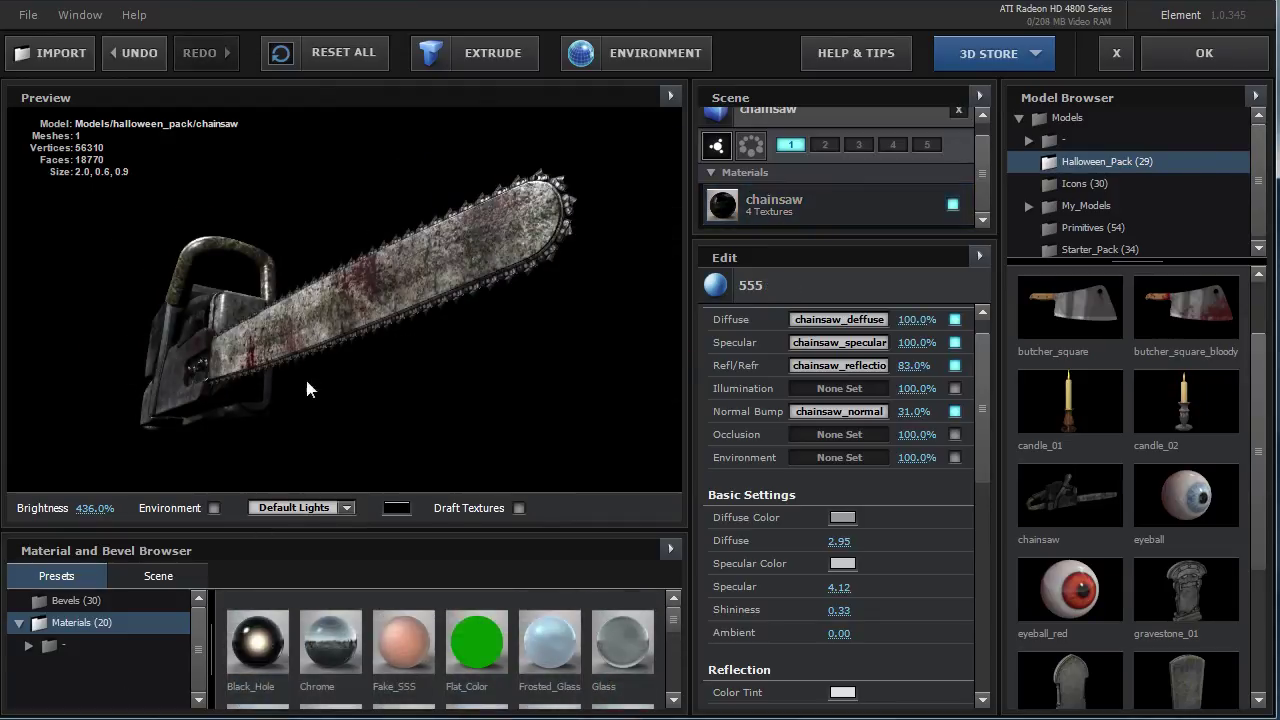
mouse_move(451, 280)
mouse_down()
mouse_move(359, 277)
mouse_move(491, 305)
mouse_move(480, 258)
mouse_up()
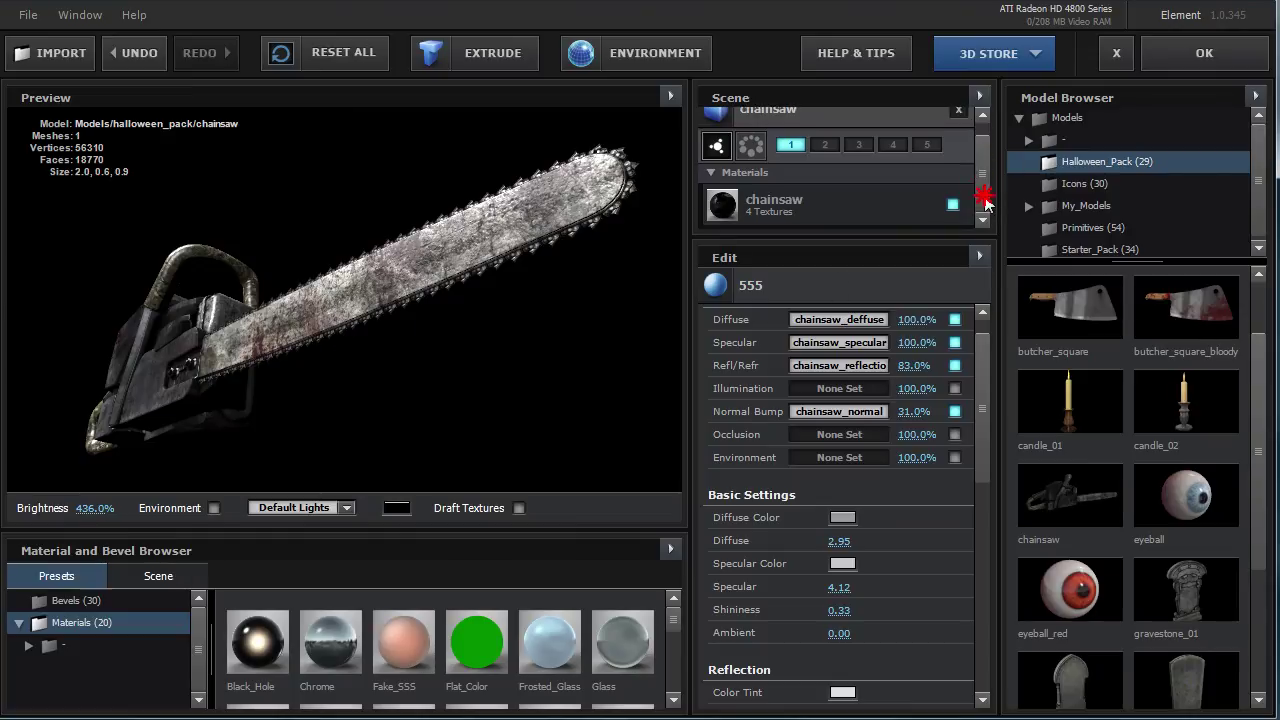
Save the chainsaw material as preset '55', then load the gravestone_01 model.
click(885, 208)
right_click(885, 215)
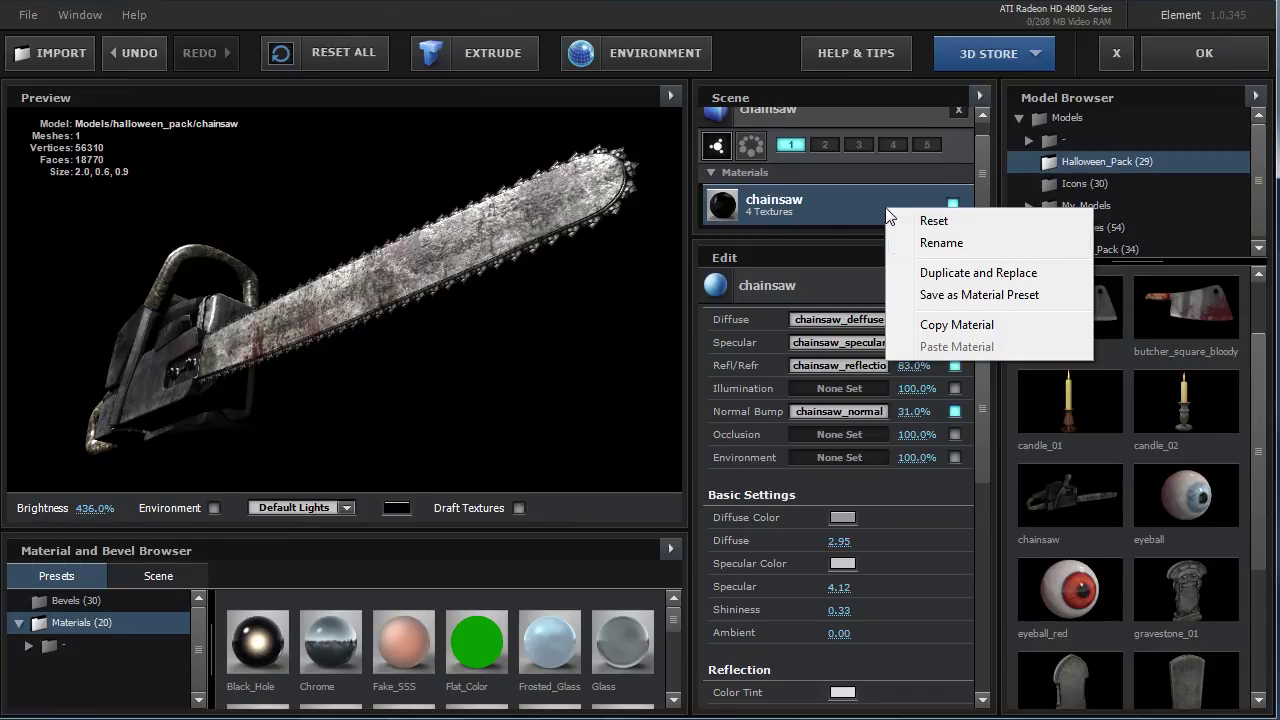
click(984, 294)
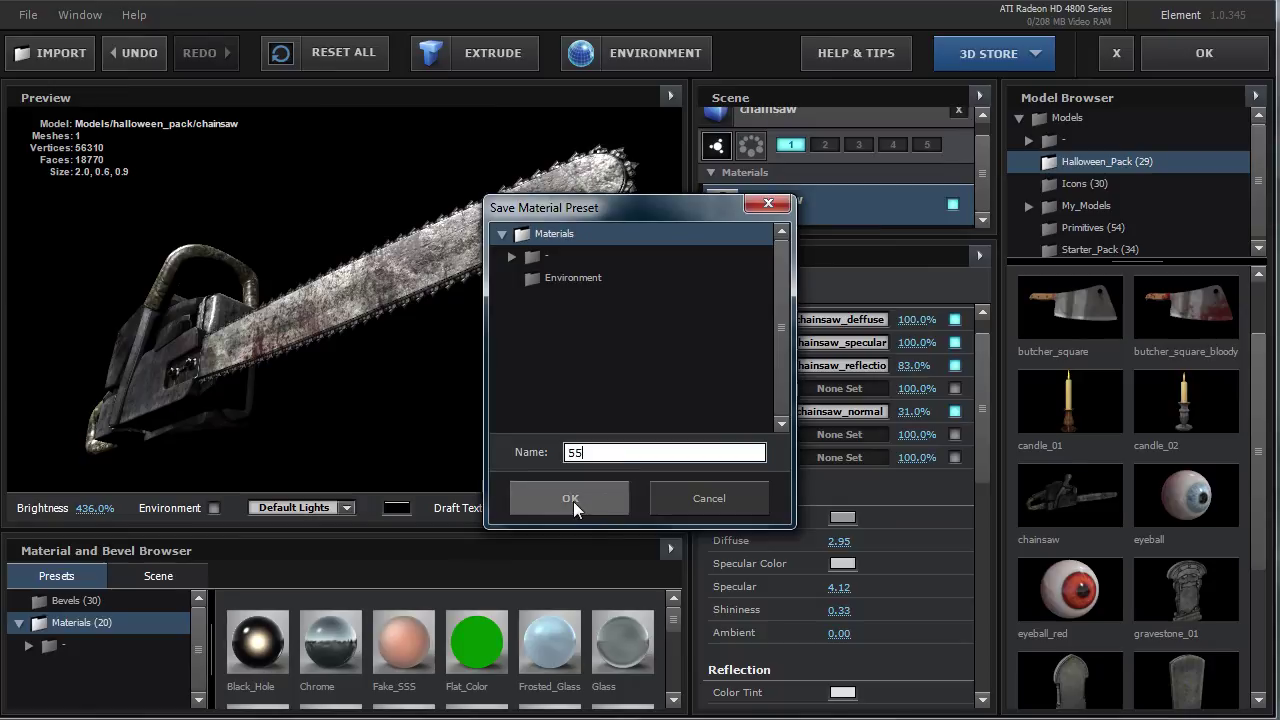
click(573, 501)
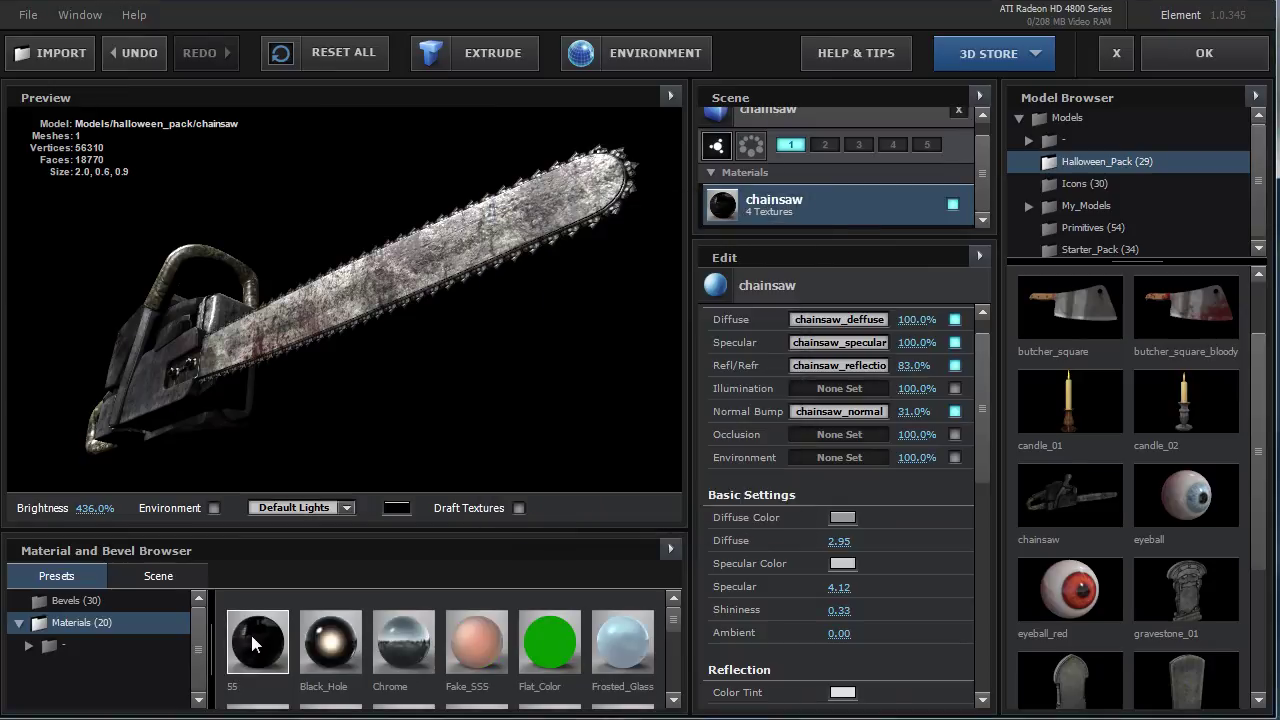
click(1188, 585)
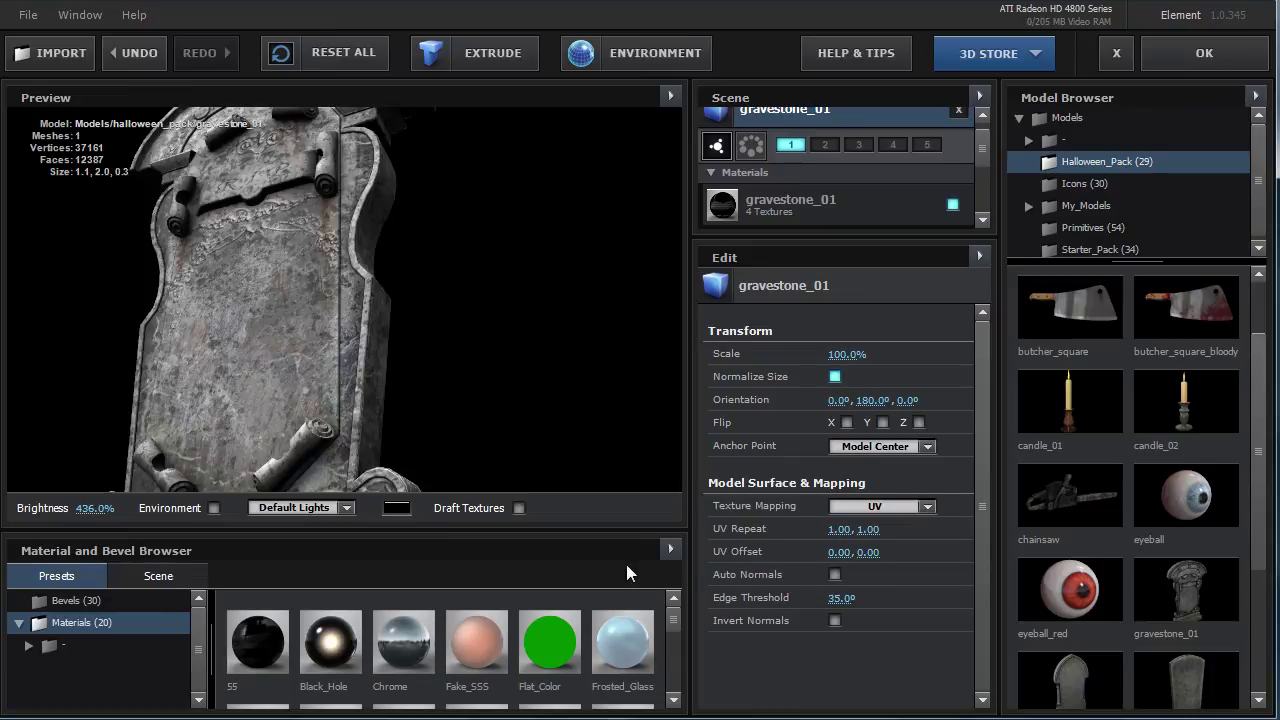
Apply the 55 preset to the gravestone and check its Diffuse texture channel.
drag(288, 662, 286, 338)
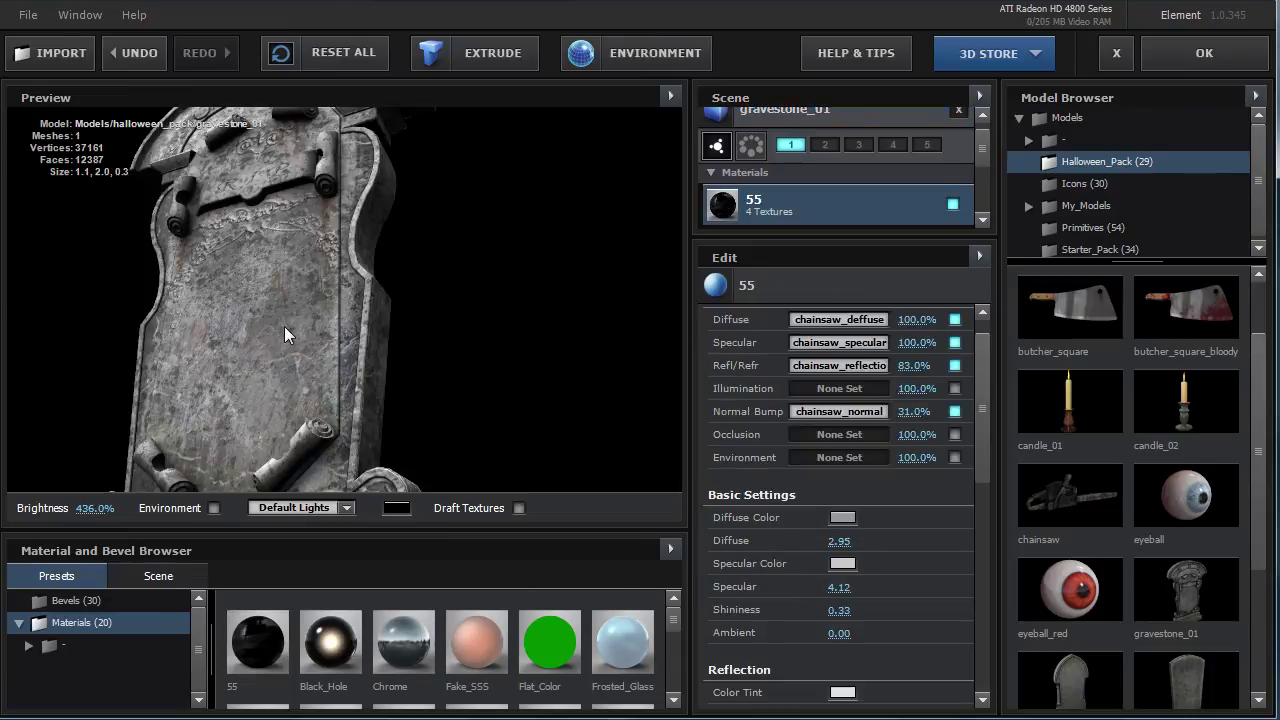
drag(315, 393, 316, 326)
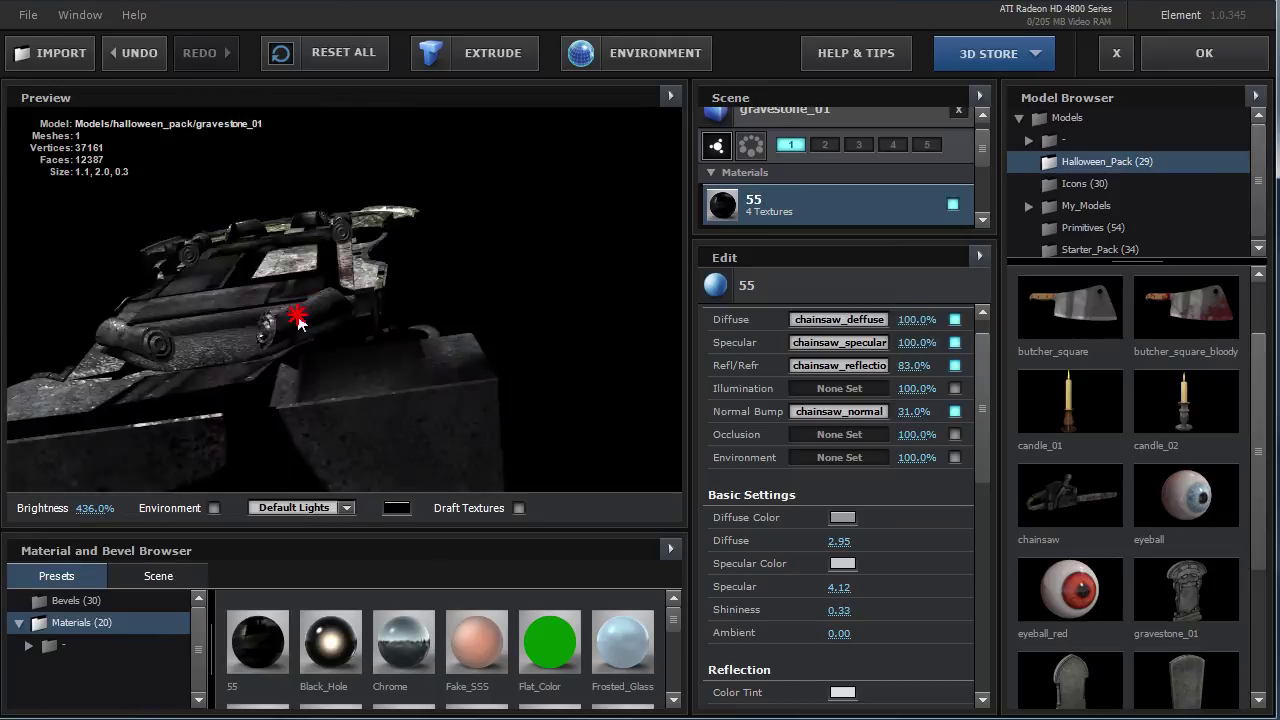
mouse_move(315, 326)
mouse_down()
mouse_move(263, 324)
mouse_move(243, 266)
mouse_move(223, 251)
mouse_move(288, 291)
mouse_move(262, 298)
mouse_move(286, 271)
mouse_move(314, 277)
mouse_move(324, 312)
mouse_move(396, 316)
mouse_move(240, 286)
mouse_move(294, 246)
mouse_move(257, 286)
mouse_move(383, 333)
mouse_move(320, 334)
mouse_move(322, 369)
mouse_move(331, 288)
mouse_move(295, 330)
mouse_up()
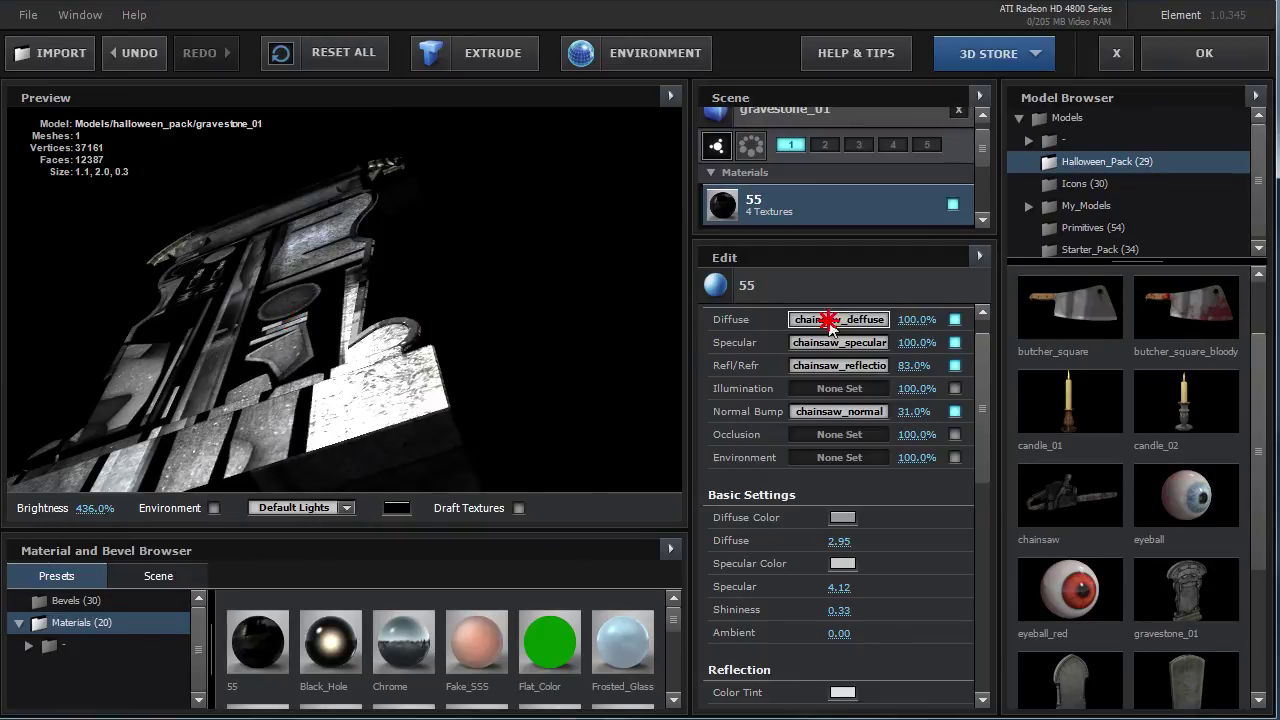
click(829, 320)
click(969, 484)
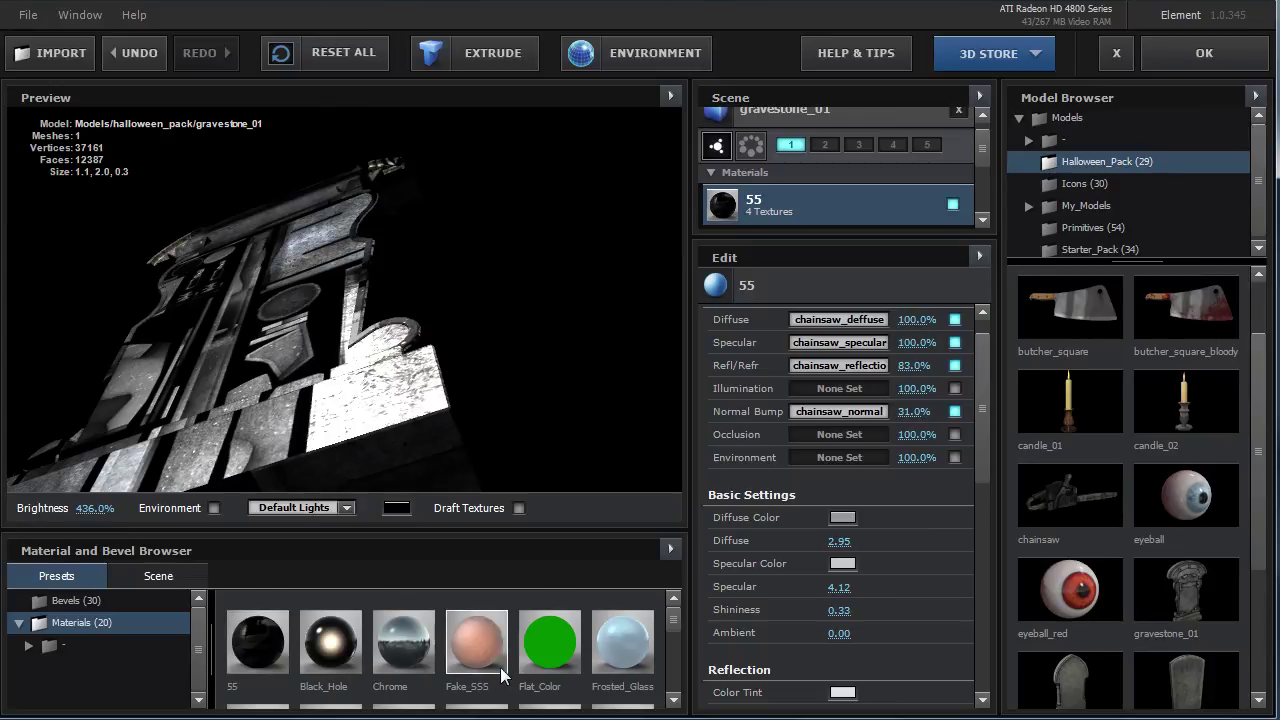
Try the Chrome, Frosted_Glass and Fake_SSS presets on the gravestone, ending with blue Paint.
drag(383, 650, 287, 359)
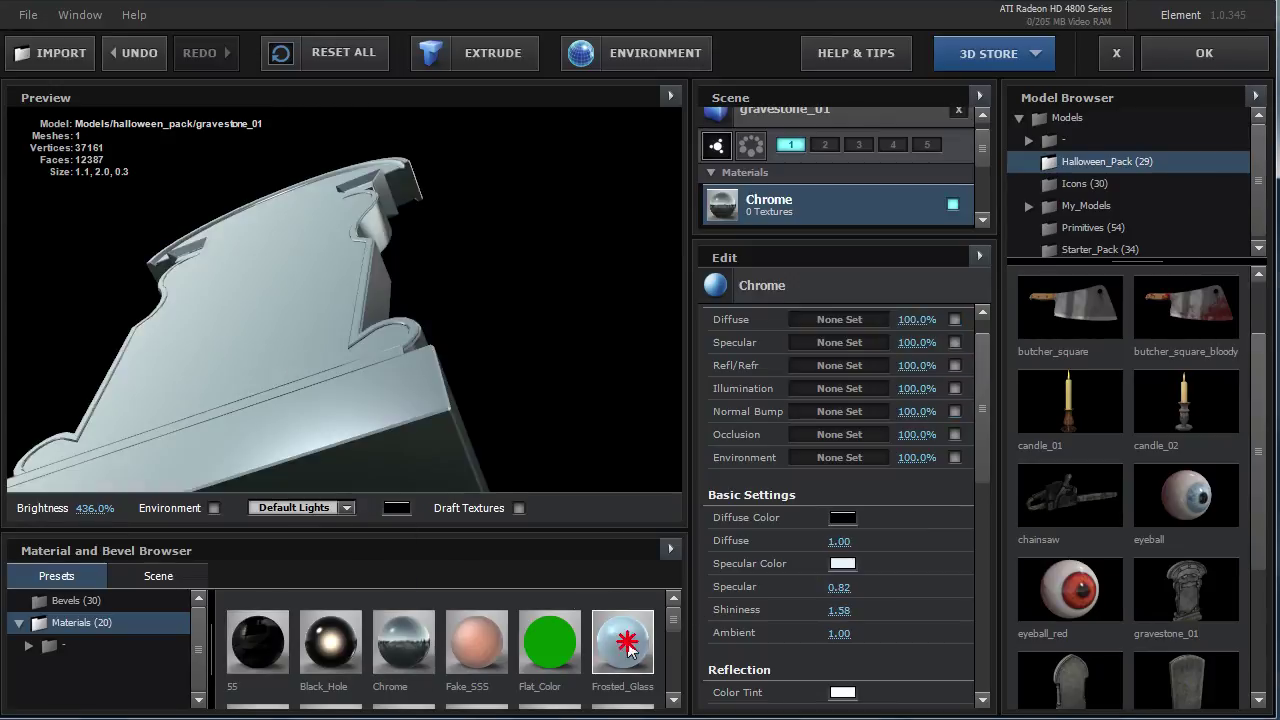
mouse_move(628, 648)
mouse_down()
mouse_move(334, 351)
mouse_move(377, 338)
mouse_up()
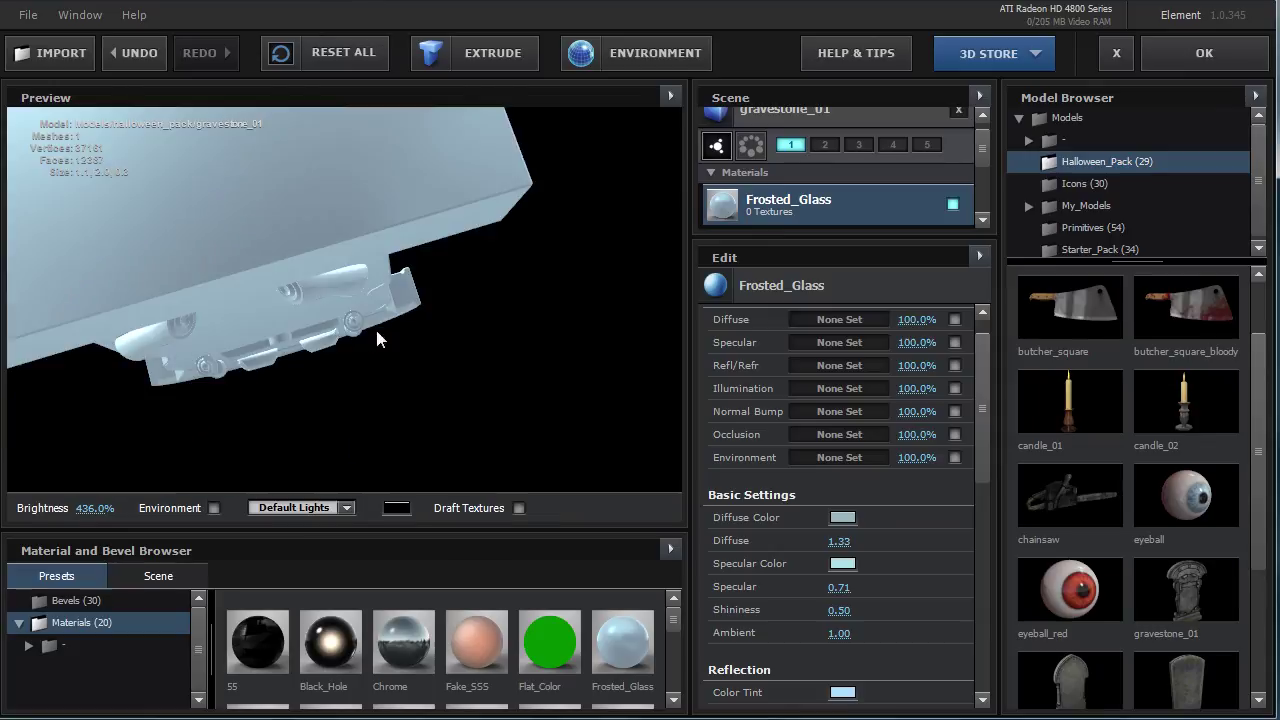
mouse_move(476, 640)
mouse_down()
mouse_move(264, 311)
mouse_move(237, 296)
mouse_move(266, 294)
mouse_move(310, 185)
mouse_up()
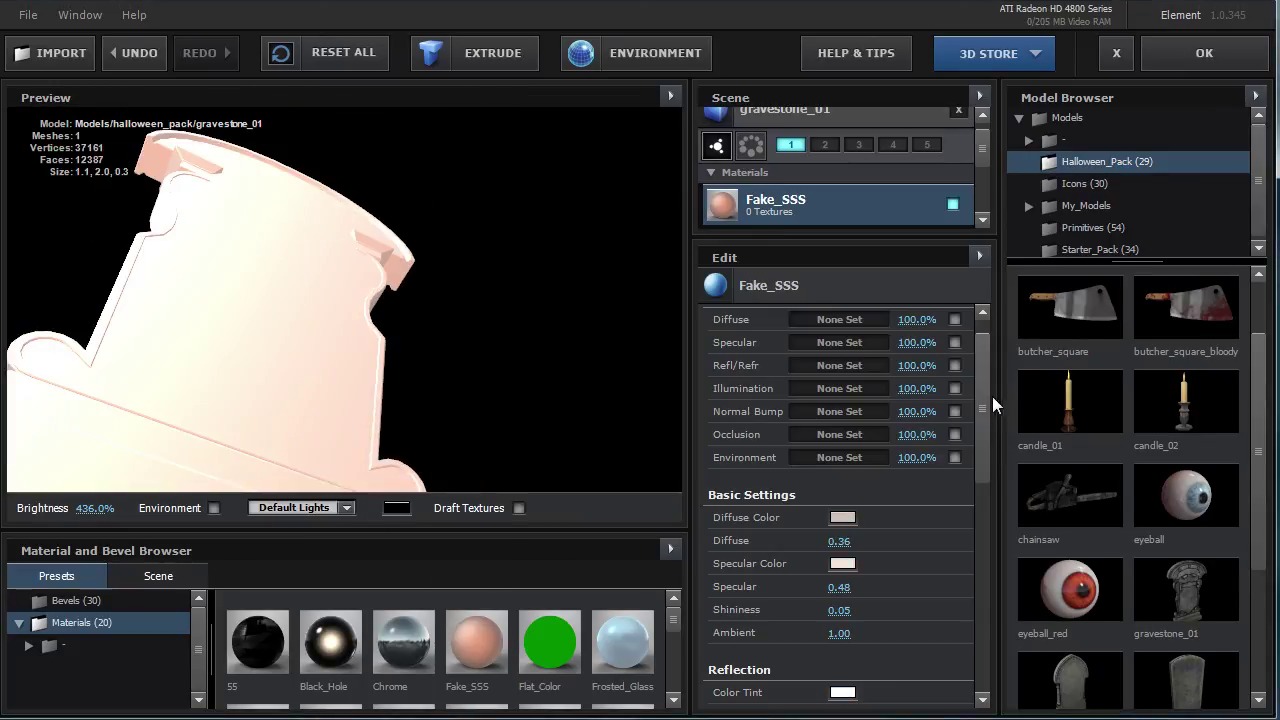
mouse_move(989, 392)
mouse_down()
mouse_move(991, 594)
mouse_move(998, 547)
mouse_move(984, 610)
mouse_up()
drag(669, 626, 673, 661)
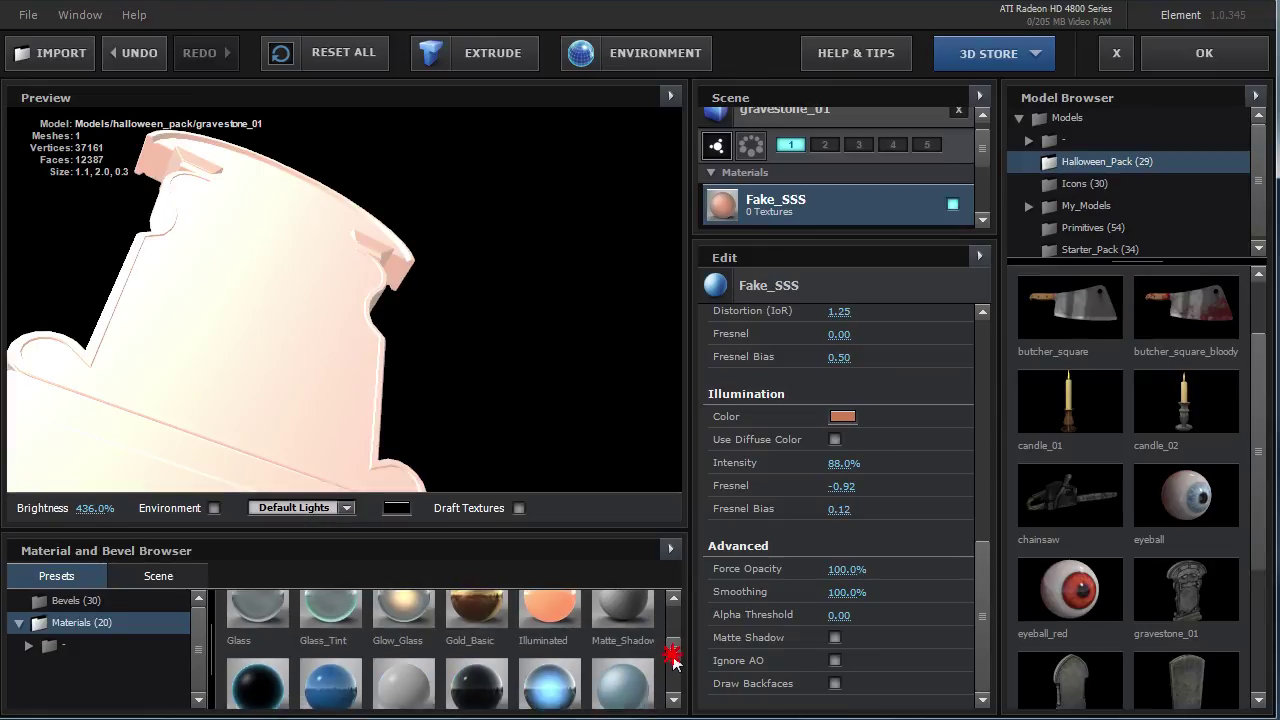
mouse_move(325, 697)
mouse_down()
mouse_move(240, 335)
mouse_move(257, 322)
mouse_move(236, 255)
mouse_move(429, 322)
mouse_move(348, 249)
mouse_move(347, 302)
mouse_move(235, 332)
mouse_up()
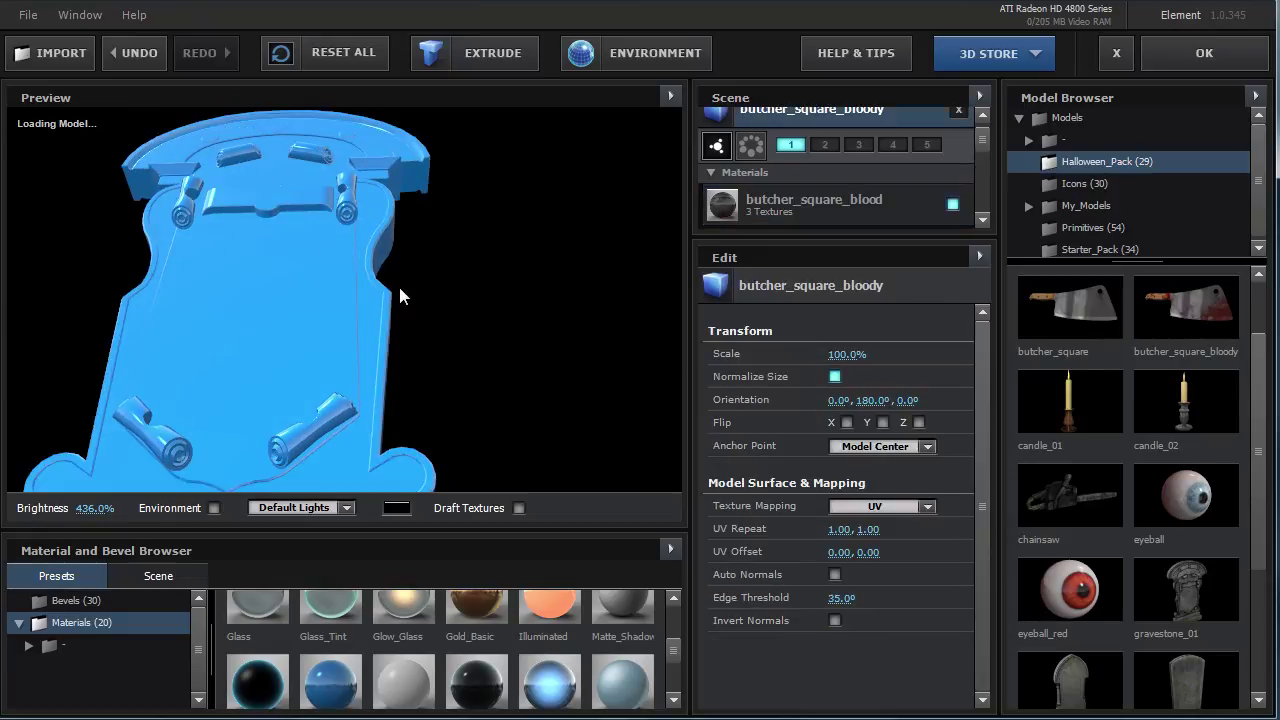
Toggle the cleaver blood material's texture maps off and back on to compare.
mouse_move(300, 285)
mouse_down()
mouse_move(491, 331)
mouse_move(453, 333)
mouse_up()
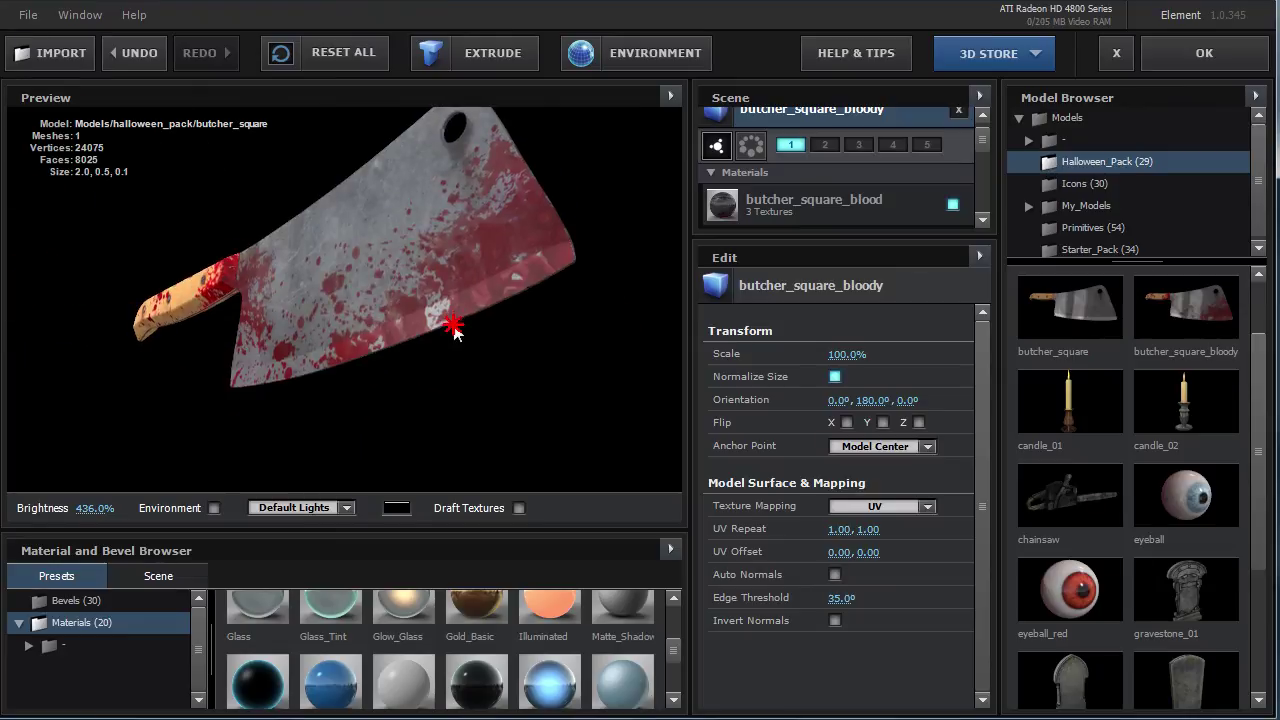
click(818, 208)
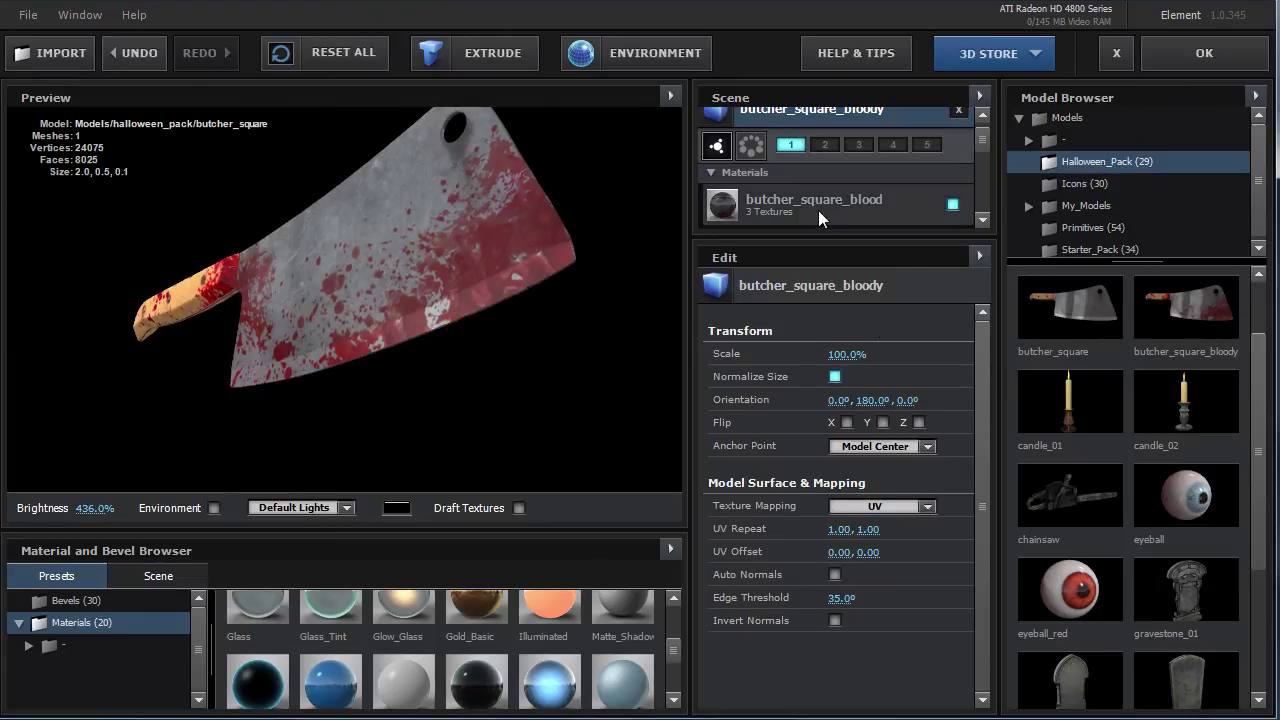
scroll(981, 350, up, 10)
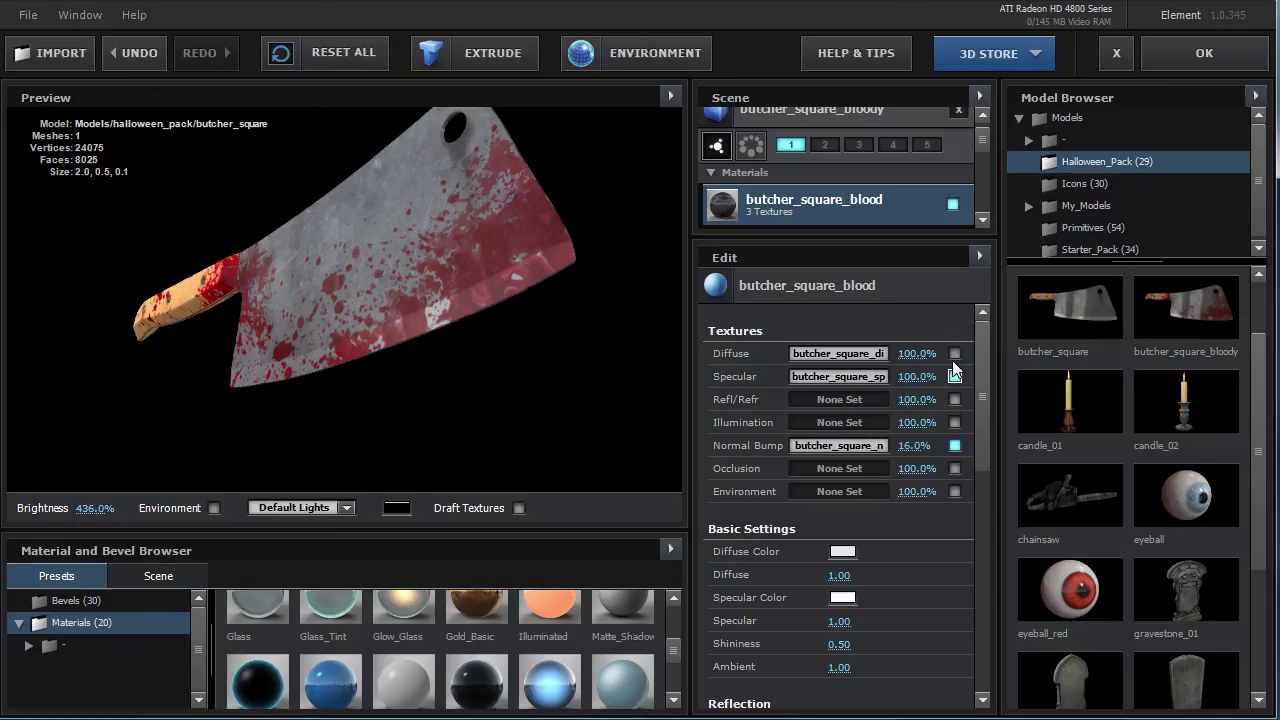
click(955, 445)
mouse_move(371, 343)
mouse_down()
mouse_move(493, 252)
mouse_move(337, 257)
mouse_move(354, 283)
mouse_move(274, 260)
mouse_move(382, 276)
mouse_up()
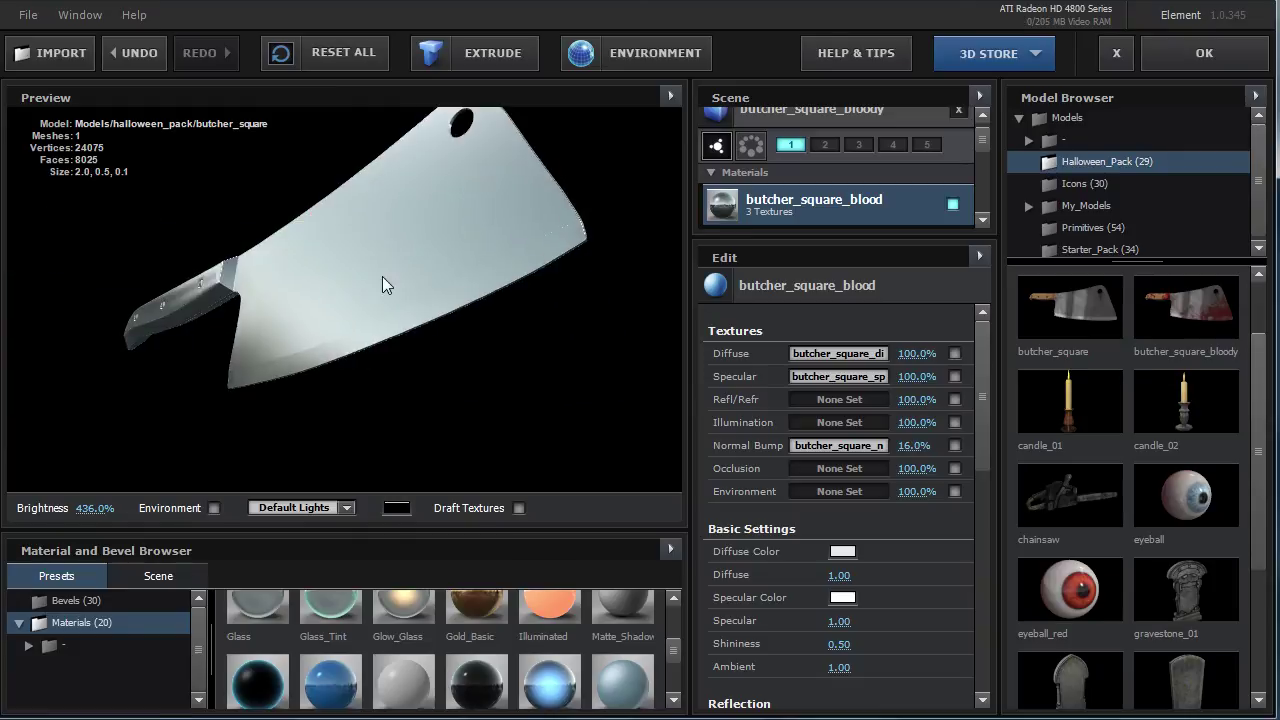
click(955, 445)
click(955, 376)
click(955, 353)
mouse_move(420, 311)
mouse_down()
mouse_move(355, 288)
mouse_move(377, 294)
mouse_move(376, 268)
mouse_move(400, 278)
mouse_move(406, 222)
mouse_up()
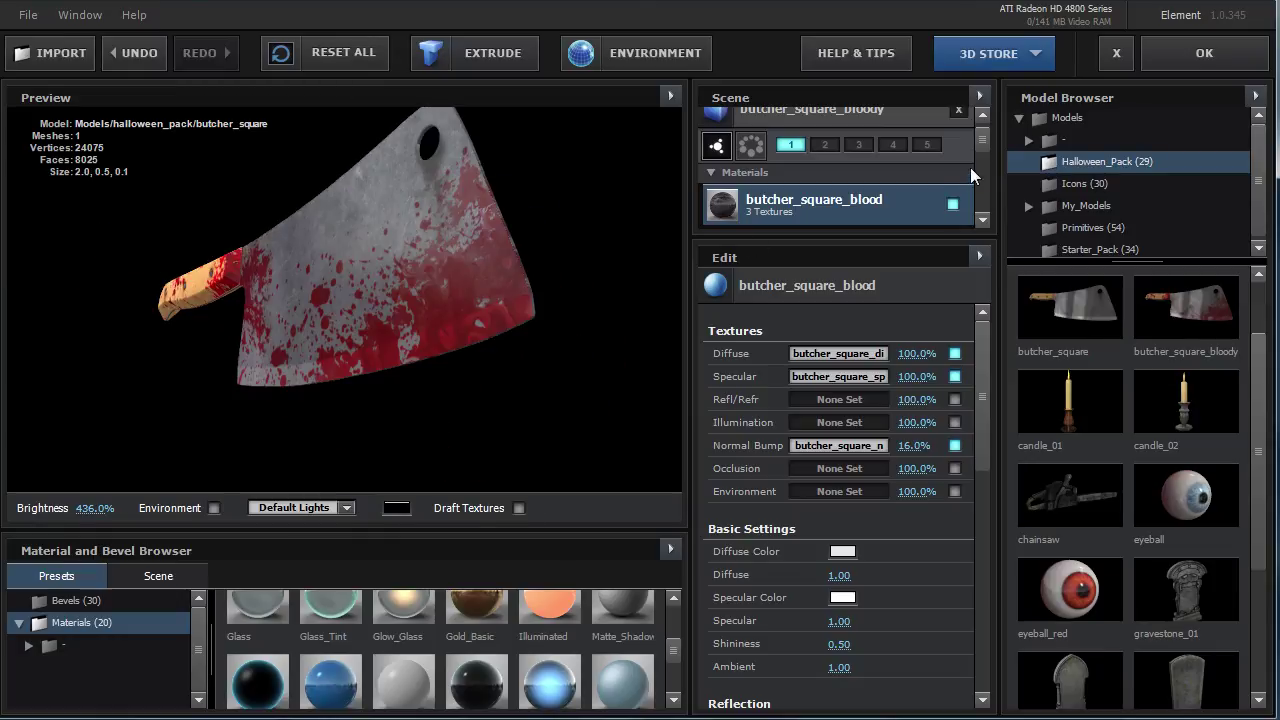
Remove the bloody cleaver and the gravestone from the scene.
scroll(975, 150, up, 1)
click(958, 124)
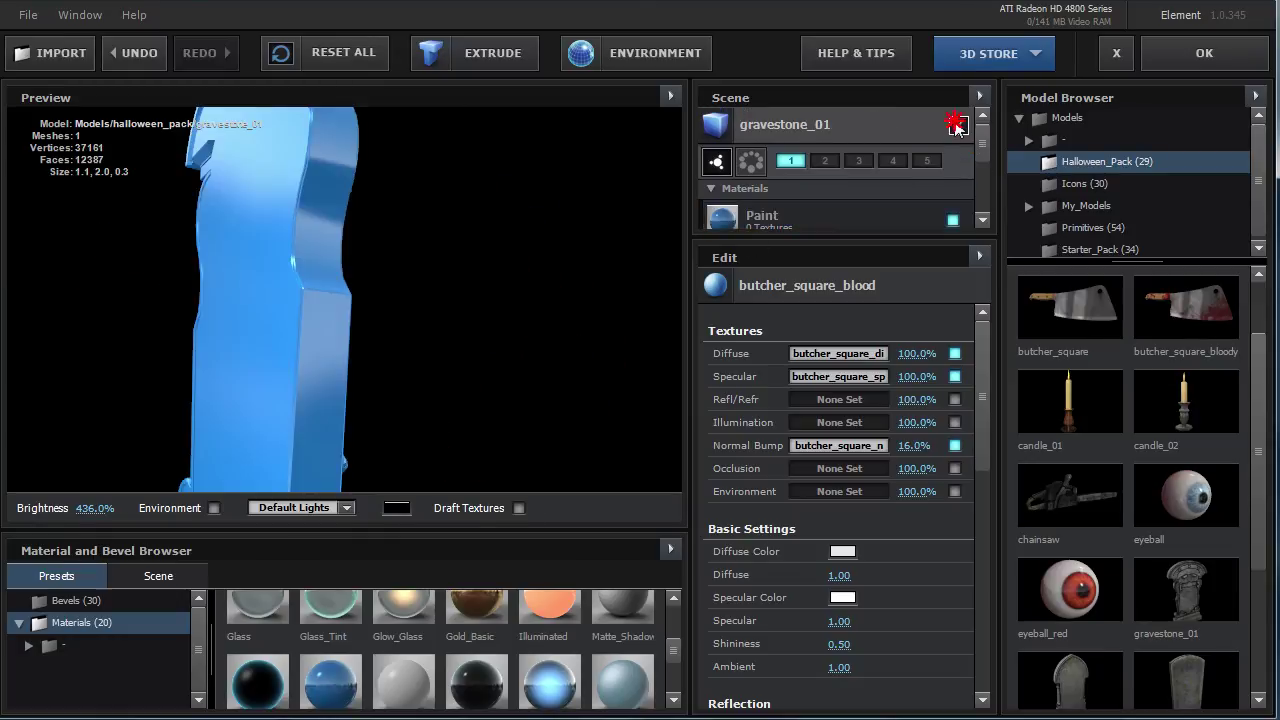
click(956, 124)
mouse_move(373, 235)
mouse_down()
mouse_move(523, 229)
mouse_move(380, 286)
mouse_move(334, 286)
mouse_move(297, 328)
mouse_up()
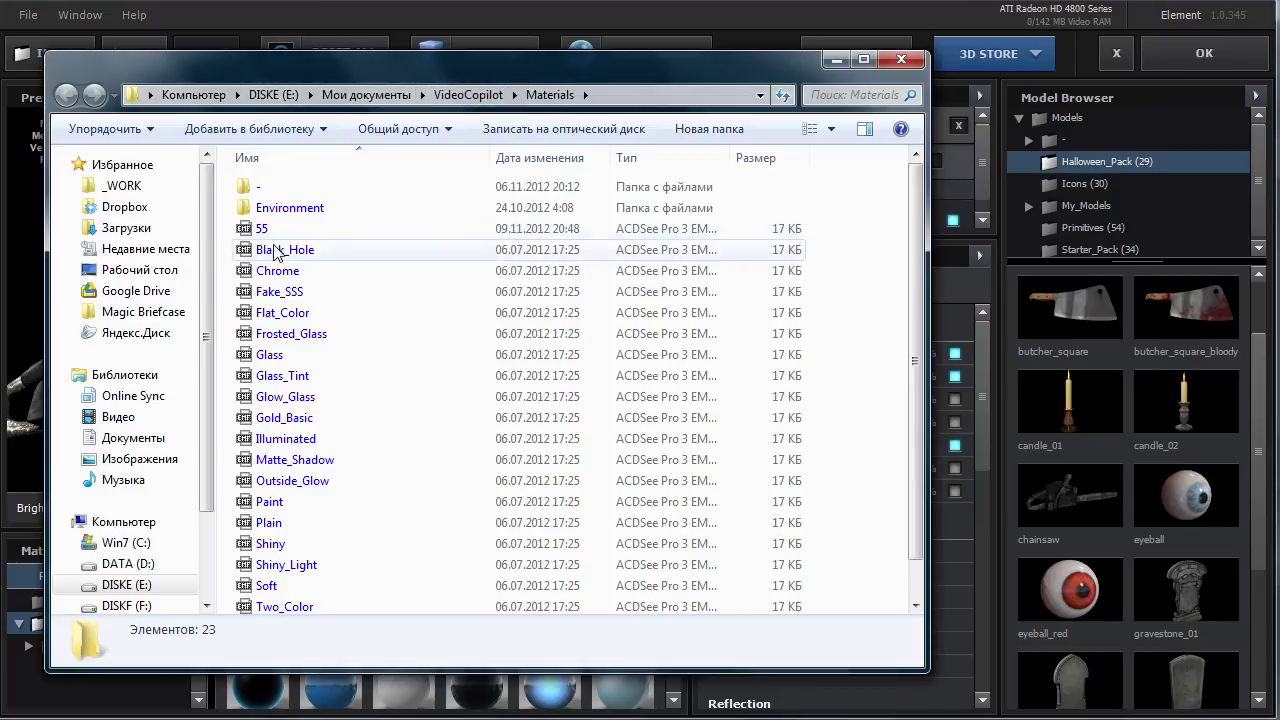
Select the saved 55 preset file in the VideoCopilot Materials folder.
click(262, 229)
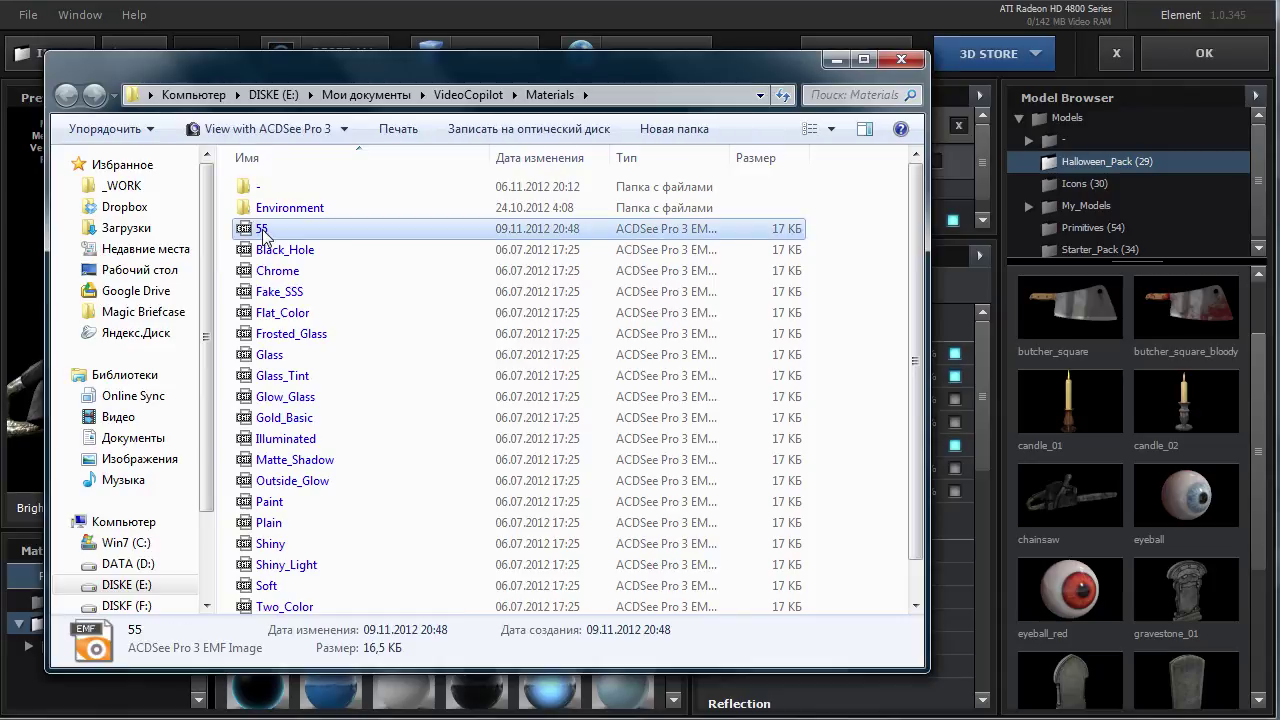
Delete the 55 material preset in Element 3D, then switch to the Materials folder window.
key(alt+F4)
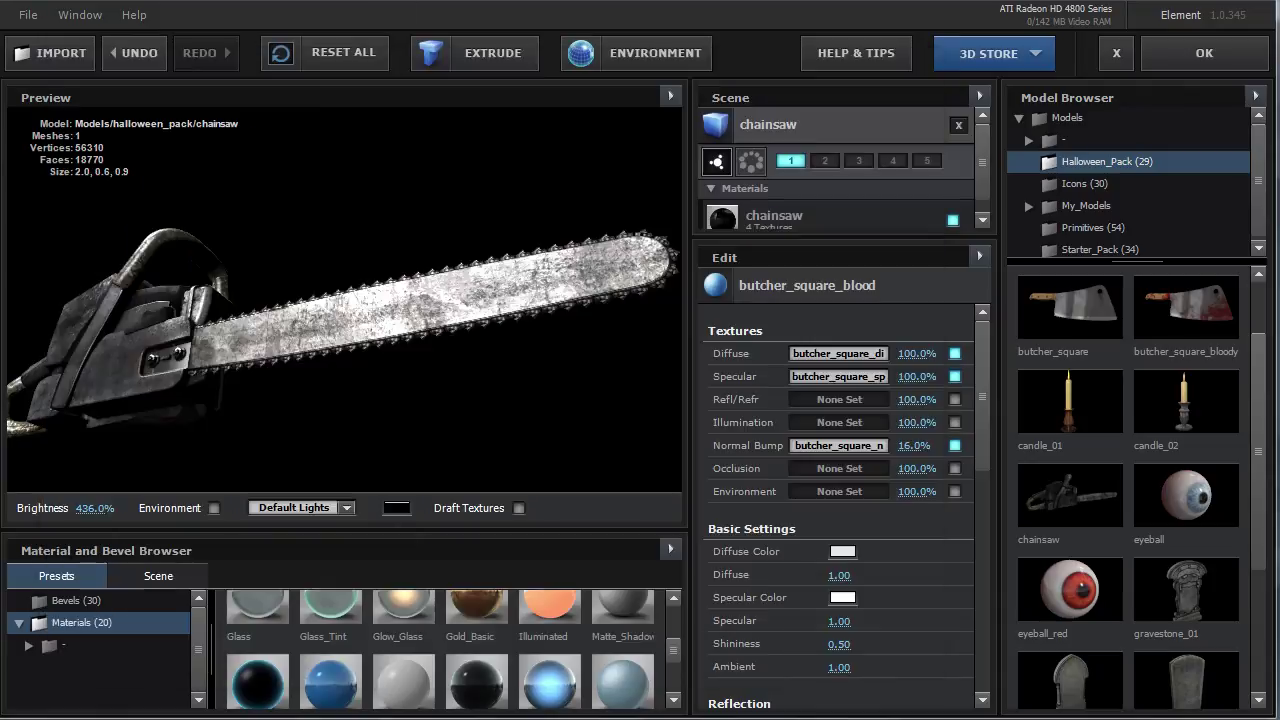
drag(674, 652, 674, 628)
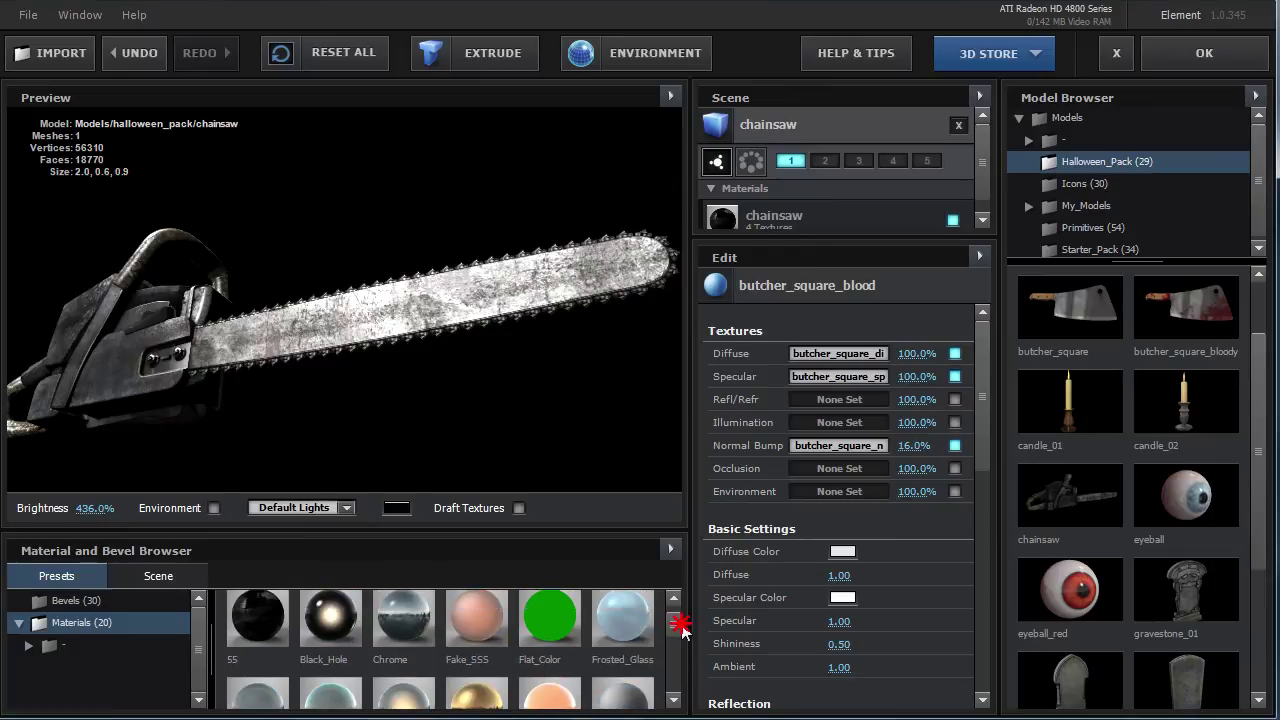
right_click(258, 632)
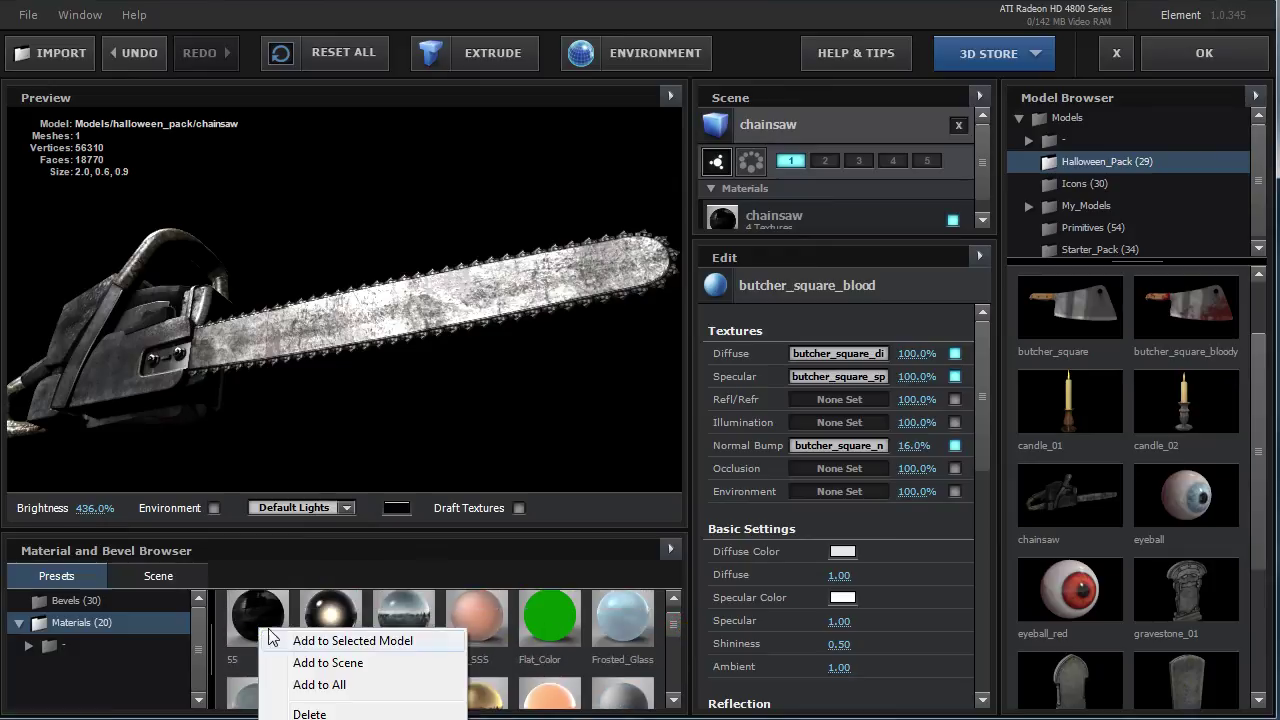
click(335, 706)
click(232, 681)
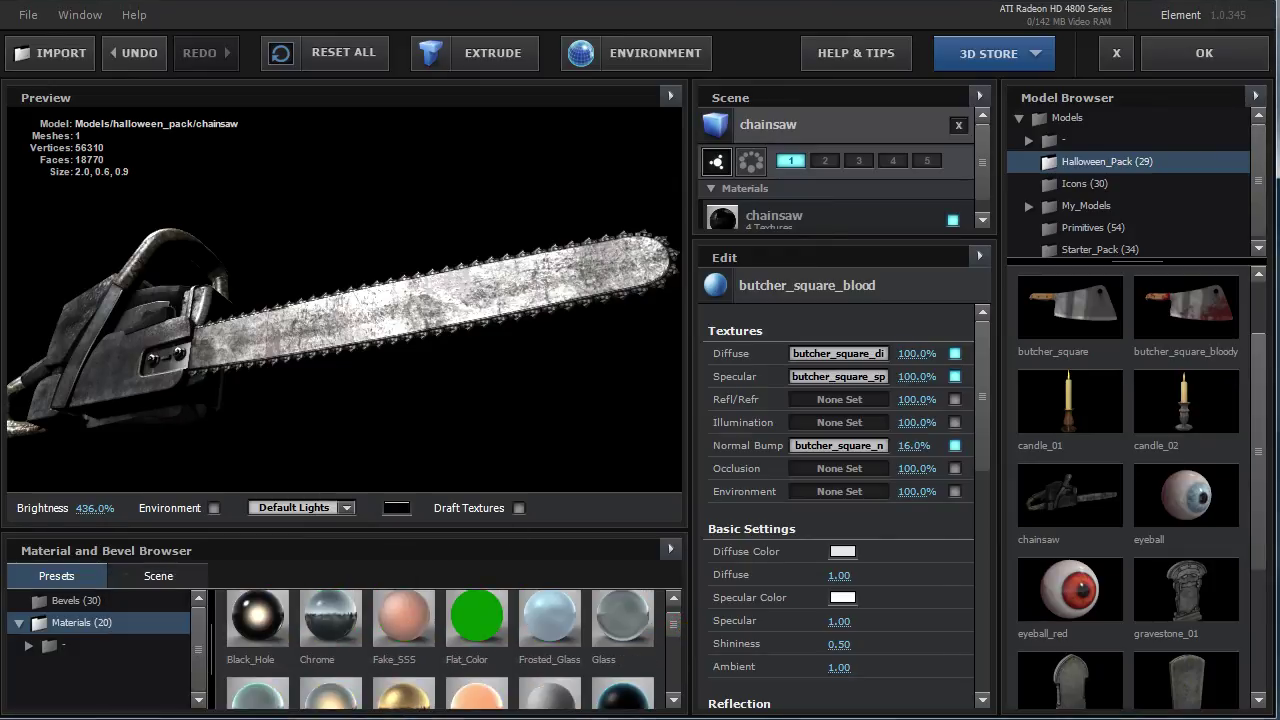
key(alt+Tab)
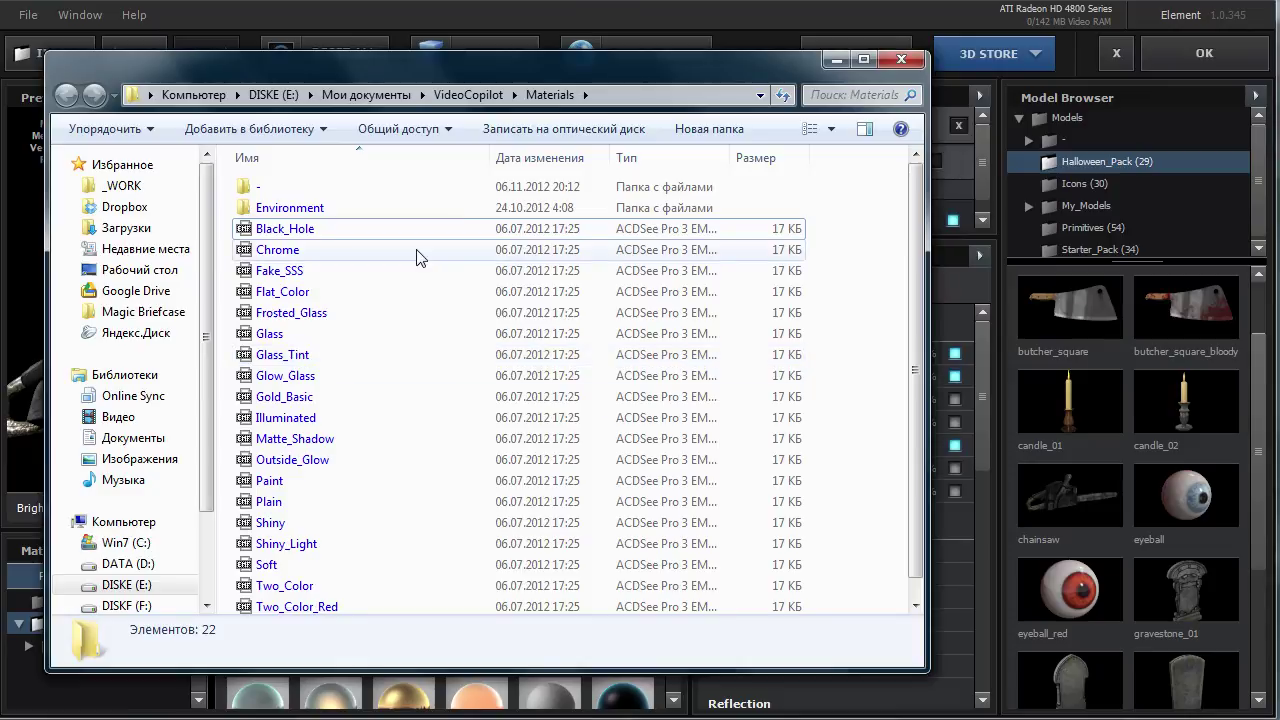
Check the Materials folder path and its 22 files, then close the Explorer window.
click(834, 60)
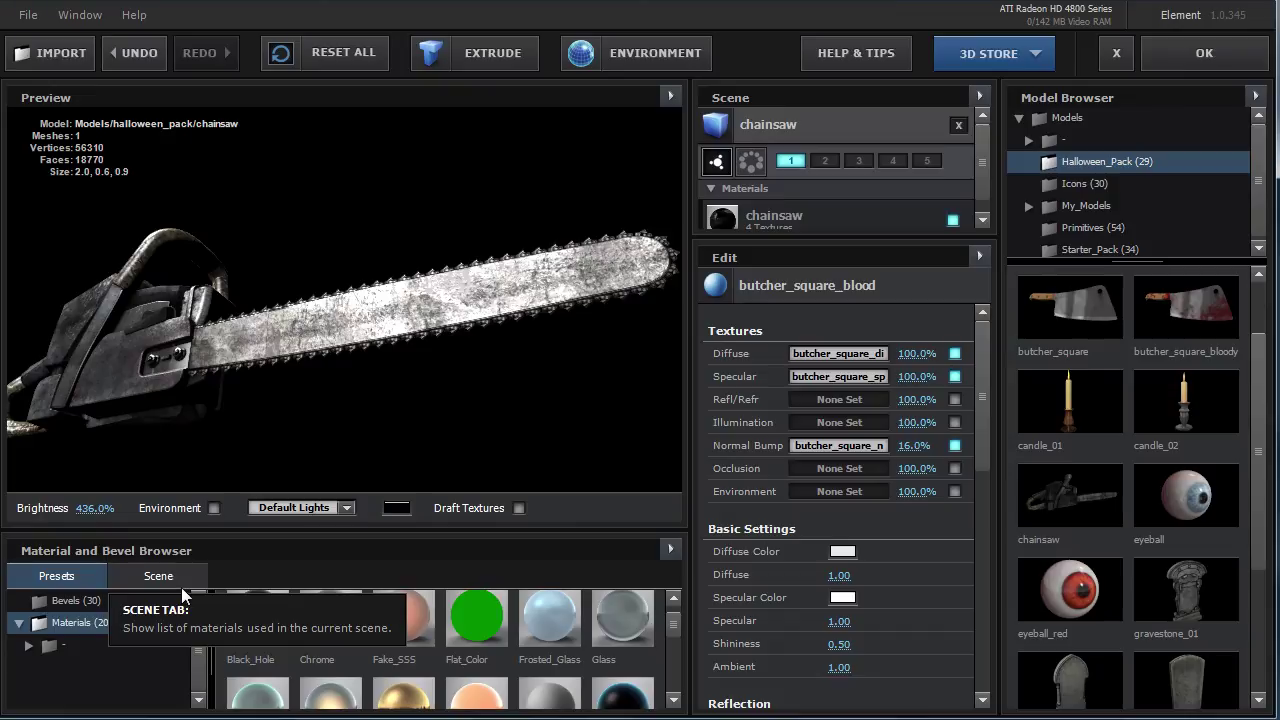
double_click(70, 622)
click(620, 96)
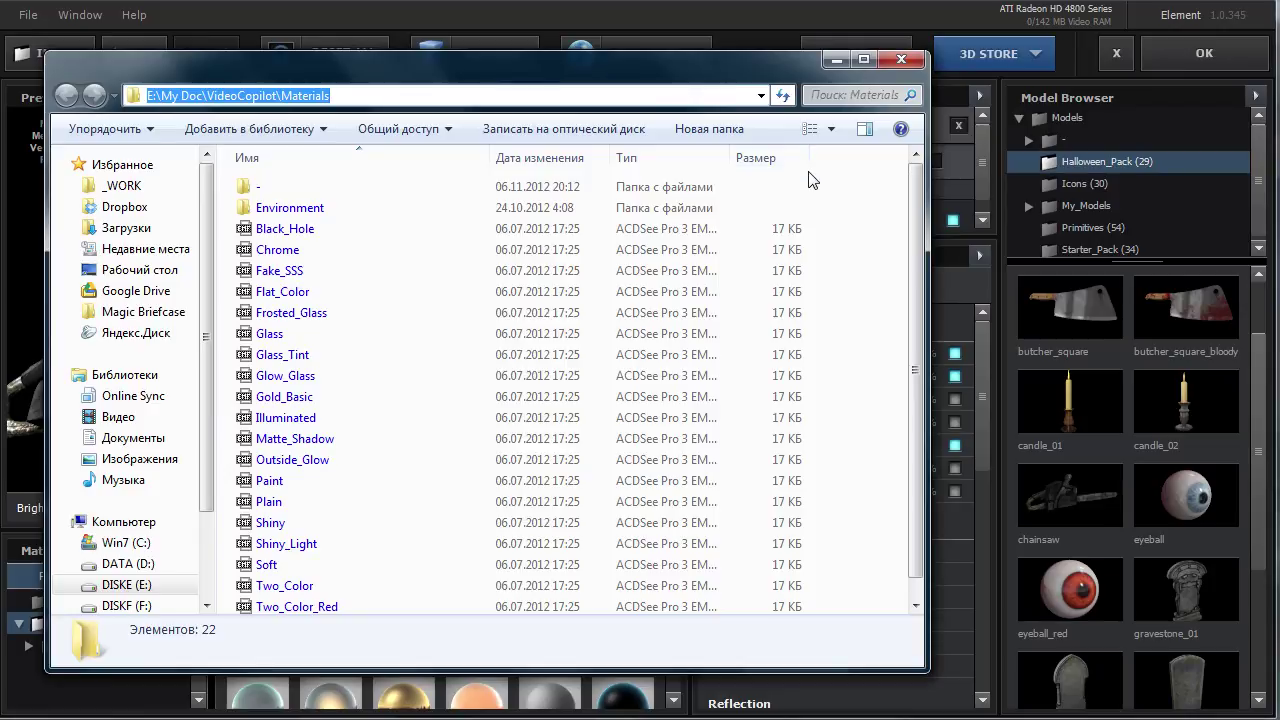
click(831, 60)
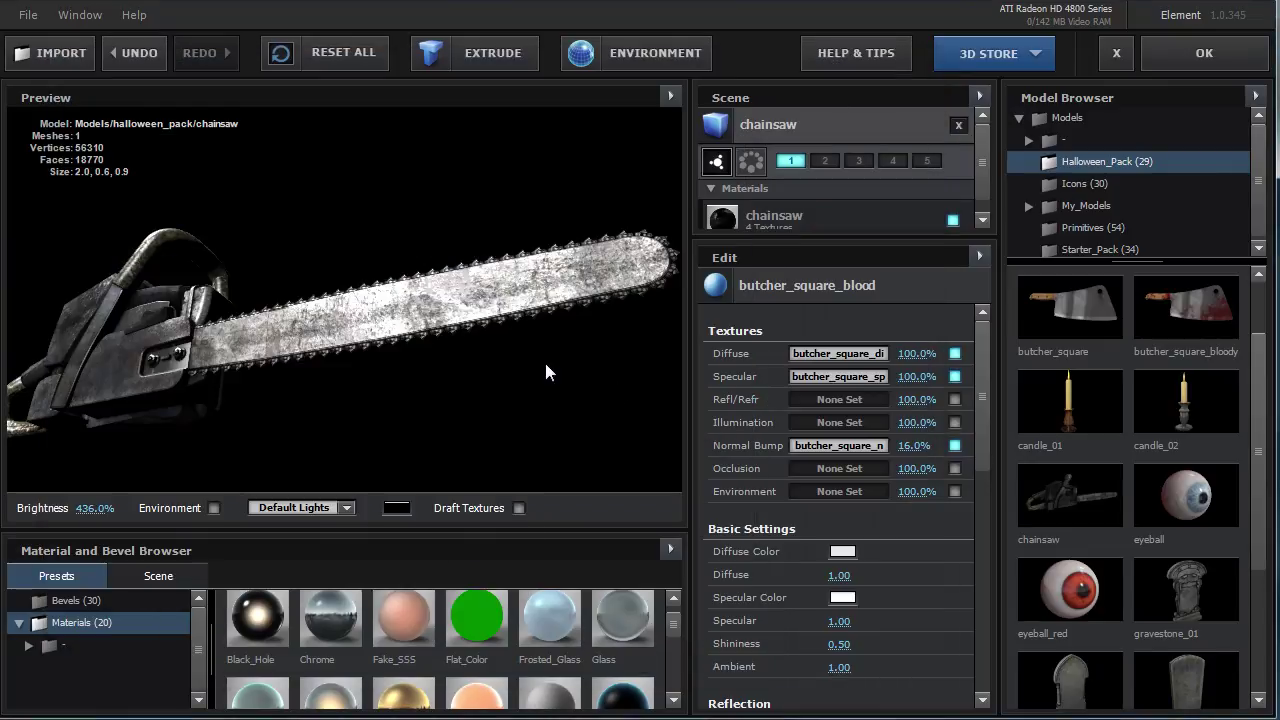
mouse_move(672, 624)
mouse_down()
mouse_move(675, 658)
mouse_move(674, 640)
mouse_up()
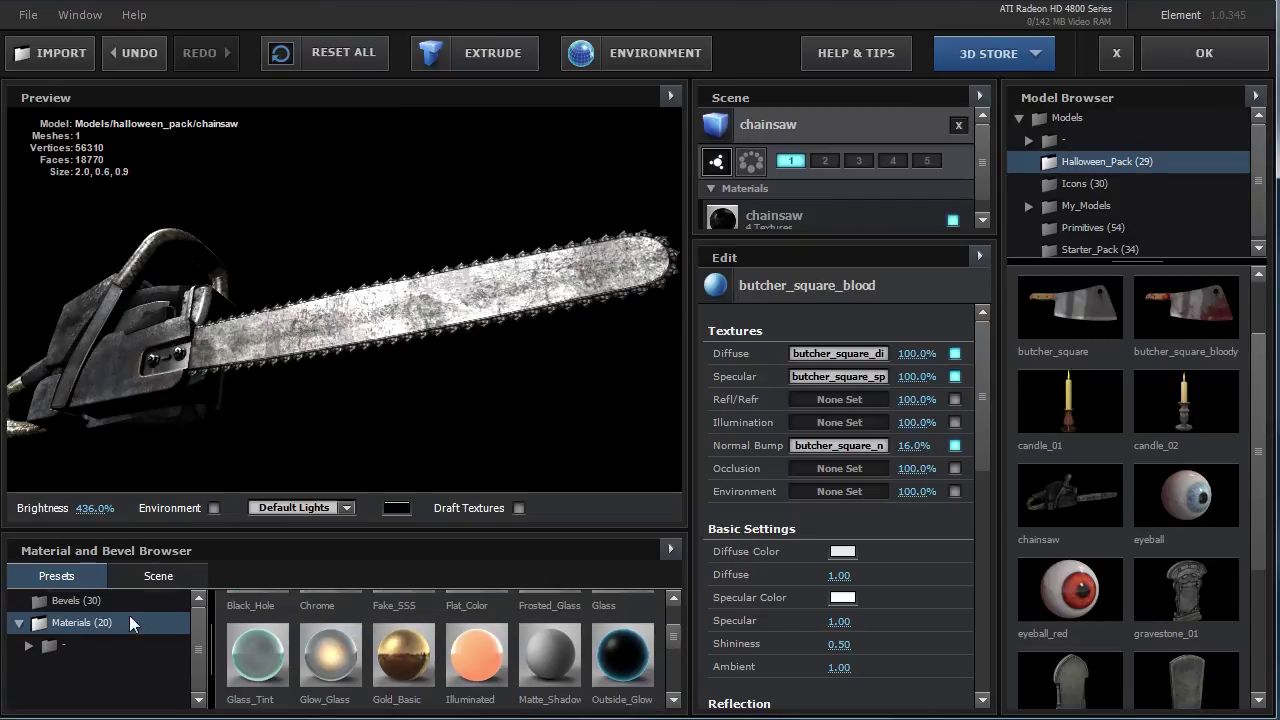
click(72, 601)
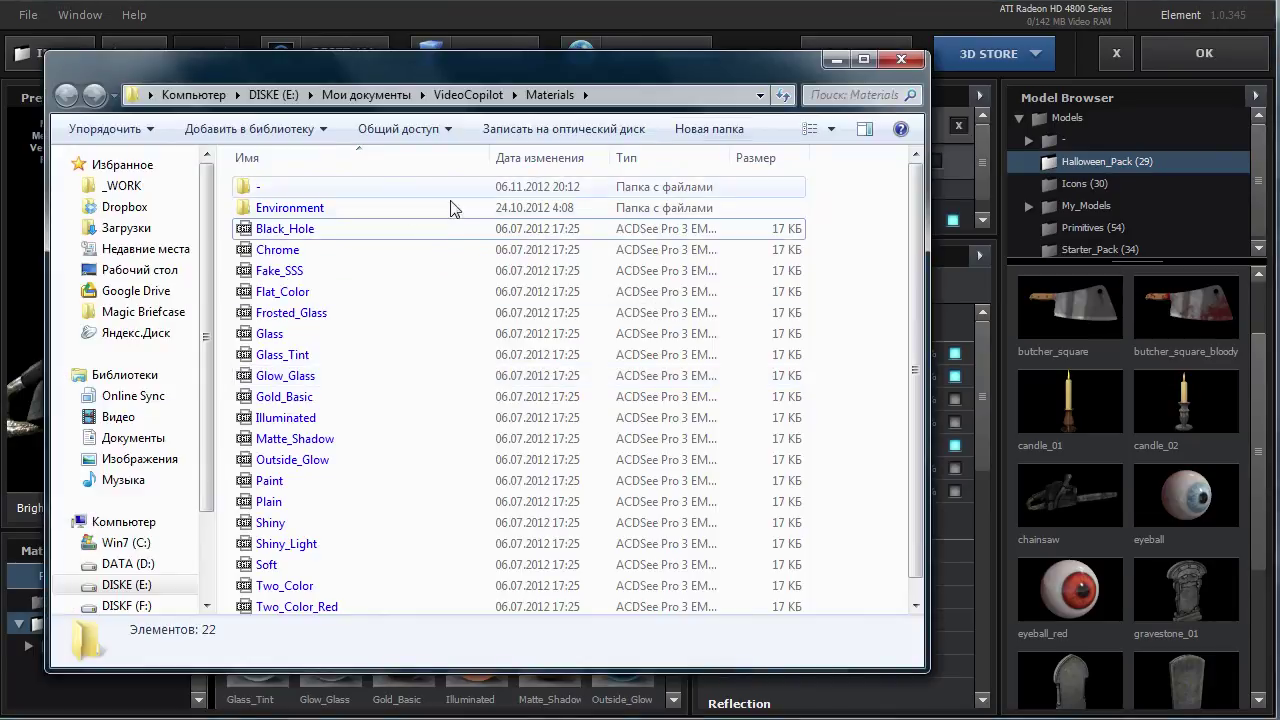
click(905, 59)
mouse_move(420, 296)
mouse_down()
mouse_move(479, 265)
mouse_move(485, 300)
mouse_up()
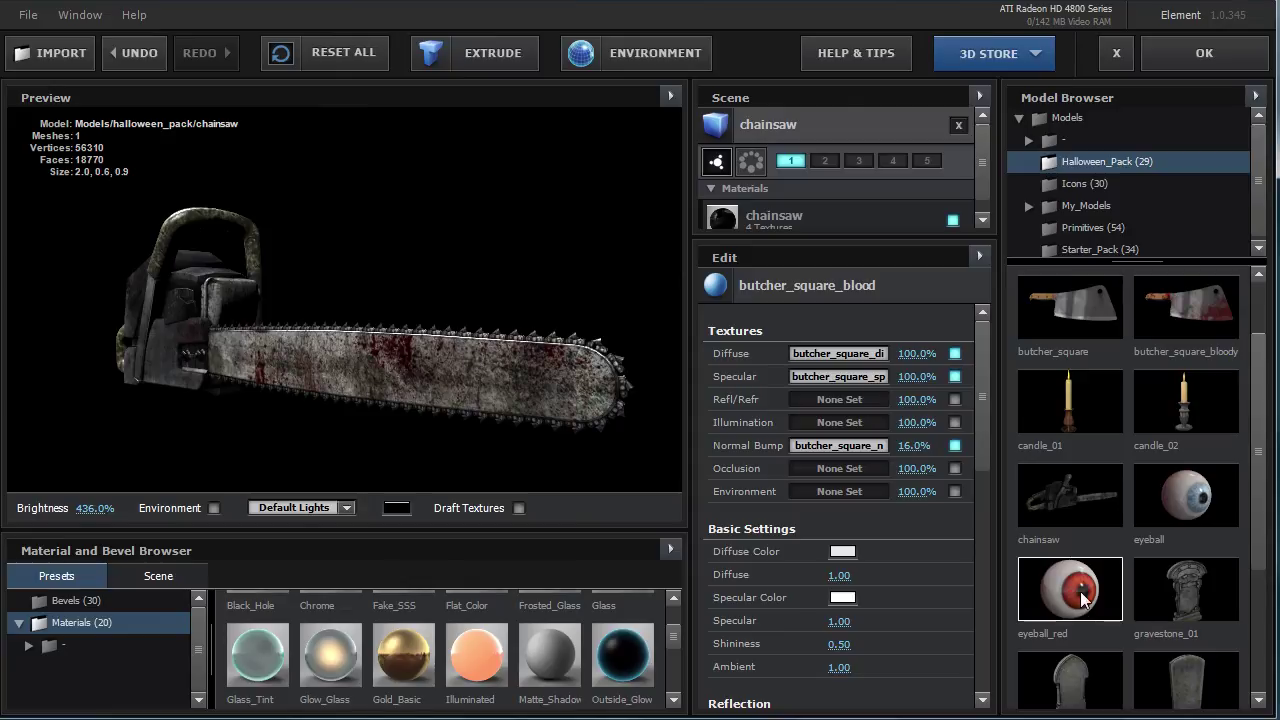
Apply the Soft preset material to the chainsaw, giving it Diffuse 0.72, Specular 0.59, Shininess 0.05.
click(510, 372)
click(678, 656)
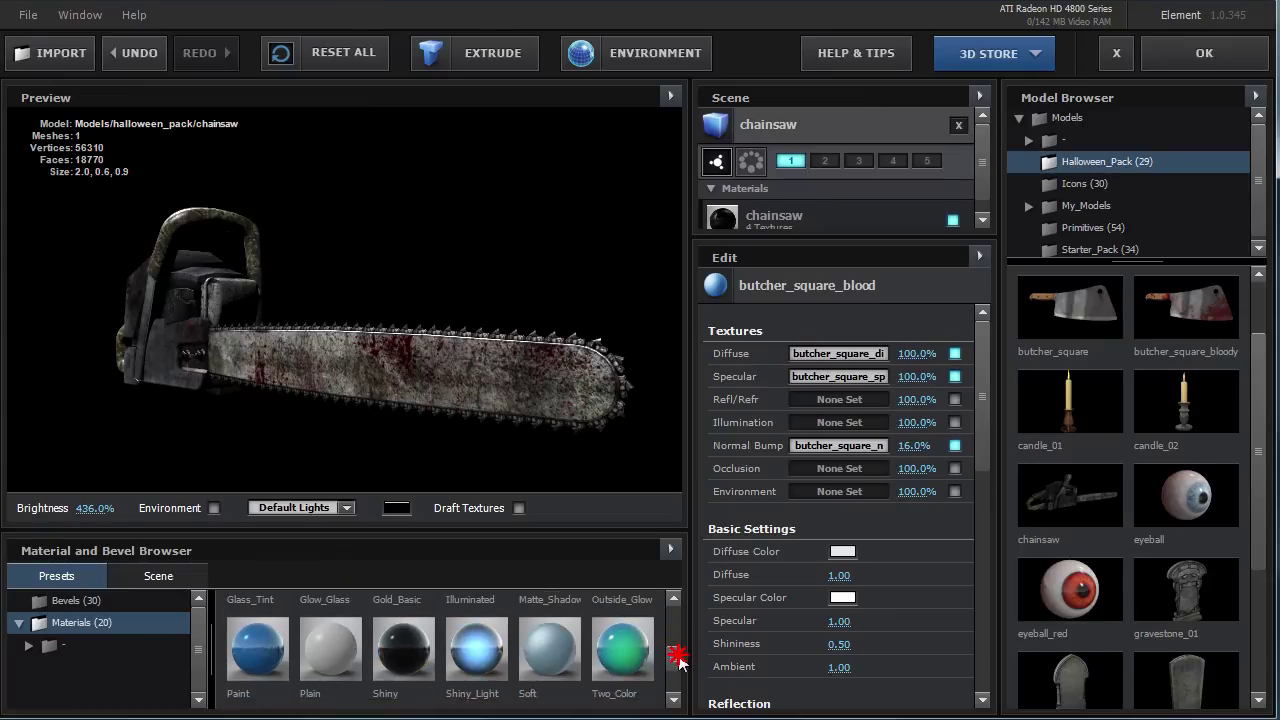
drag(549, 648, 517, 418)
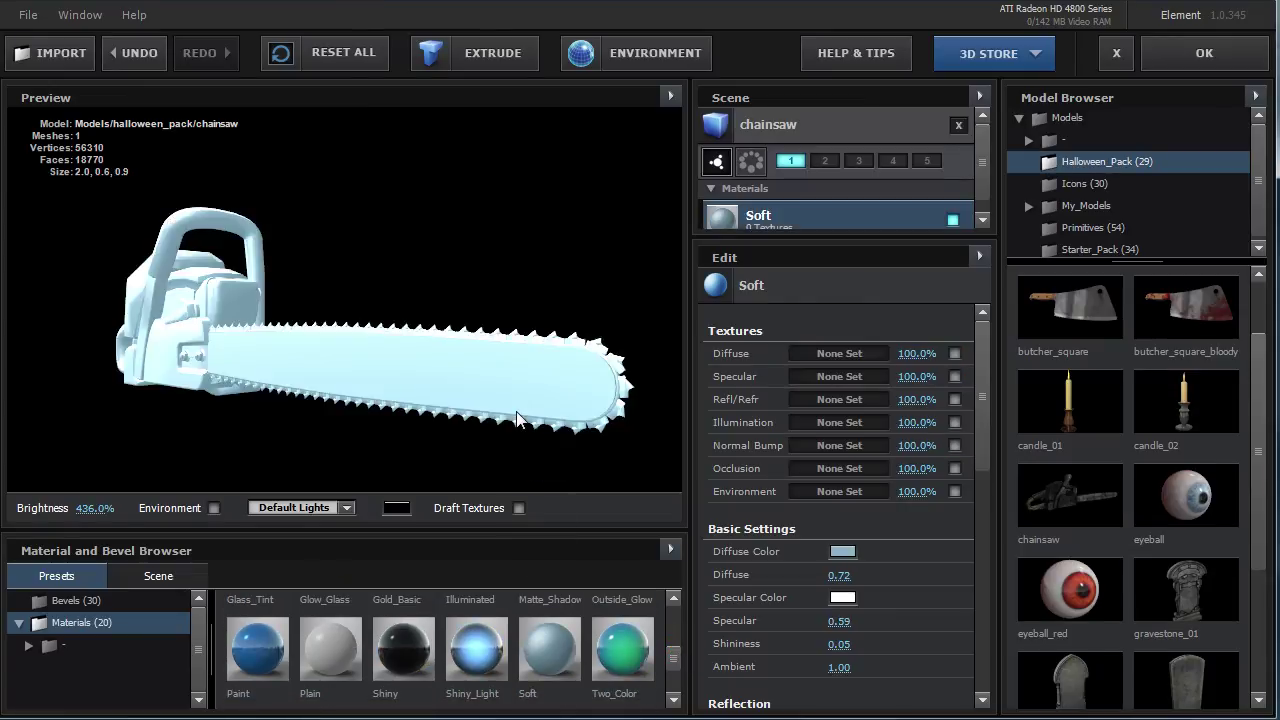